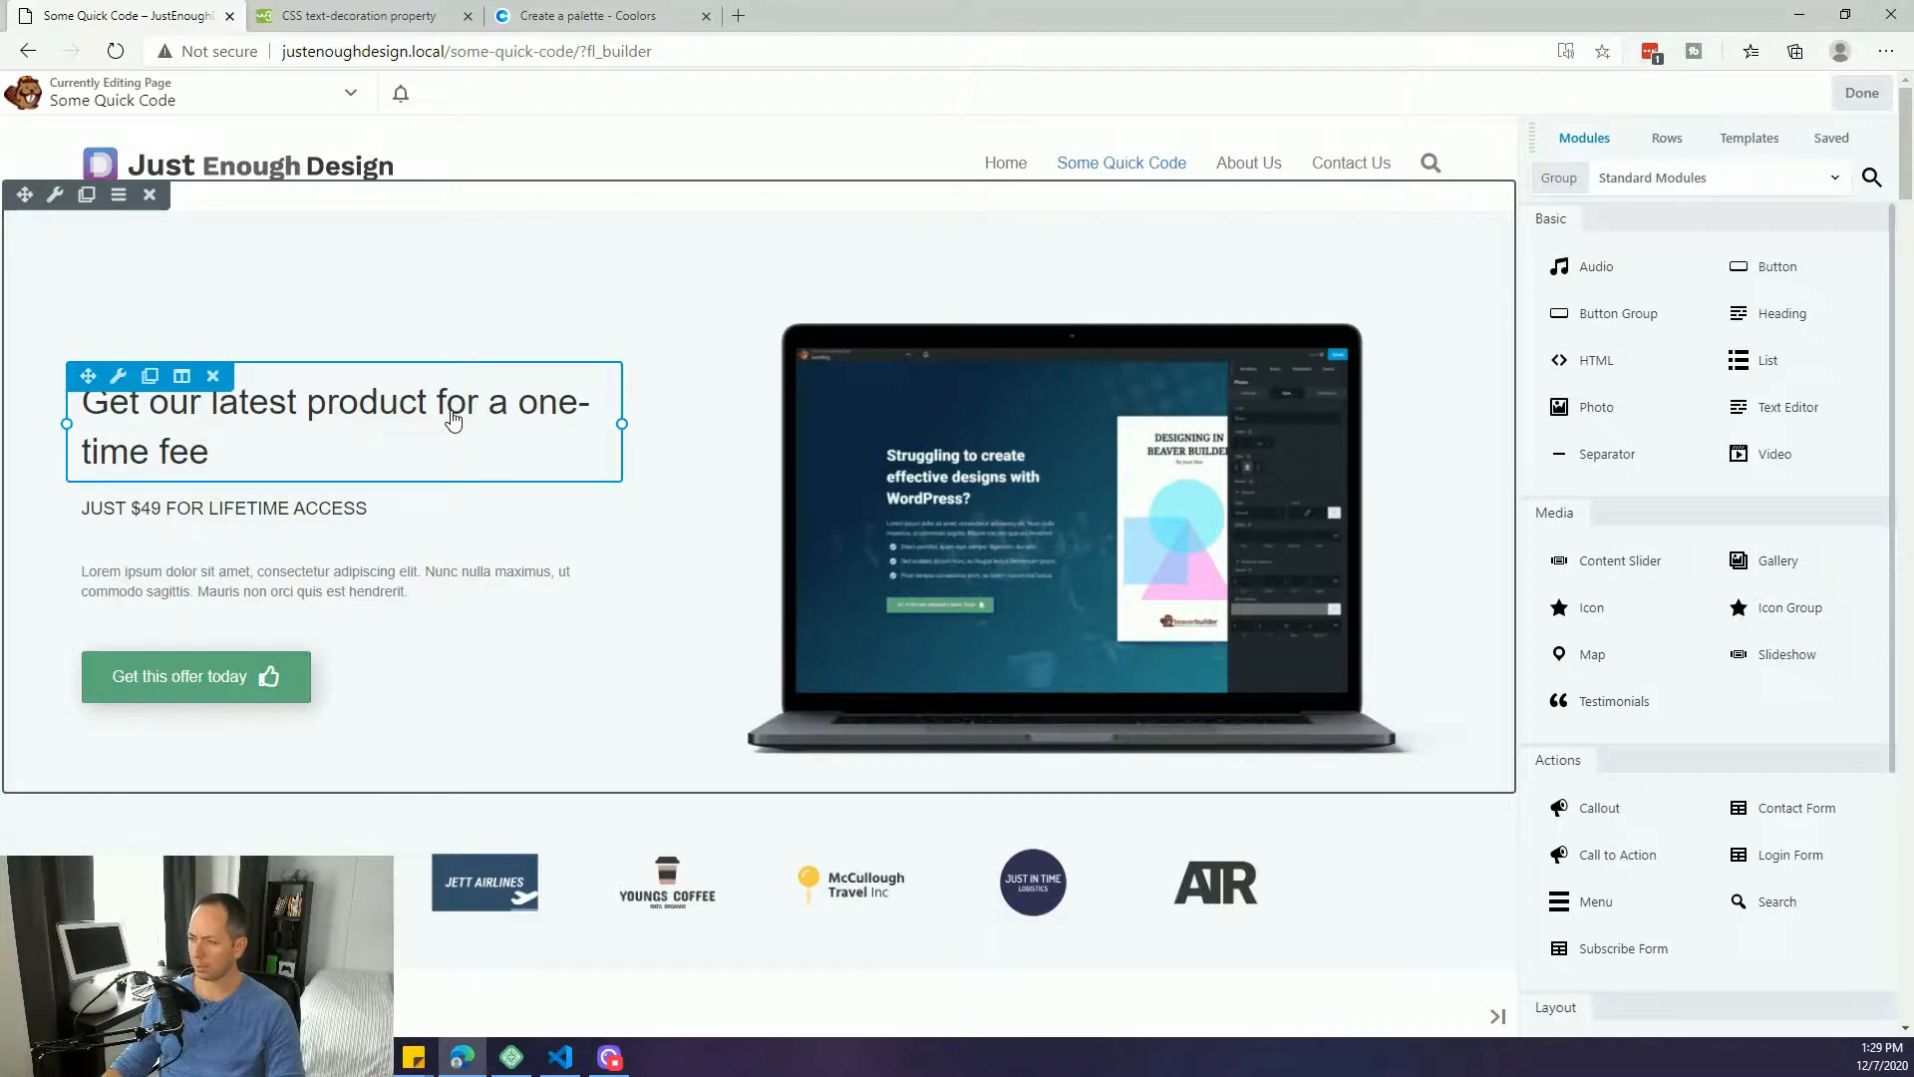
# - Open the hero heading's settings, widen the settings panel and enlarge the page view
pyautogui.click(453, 419)
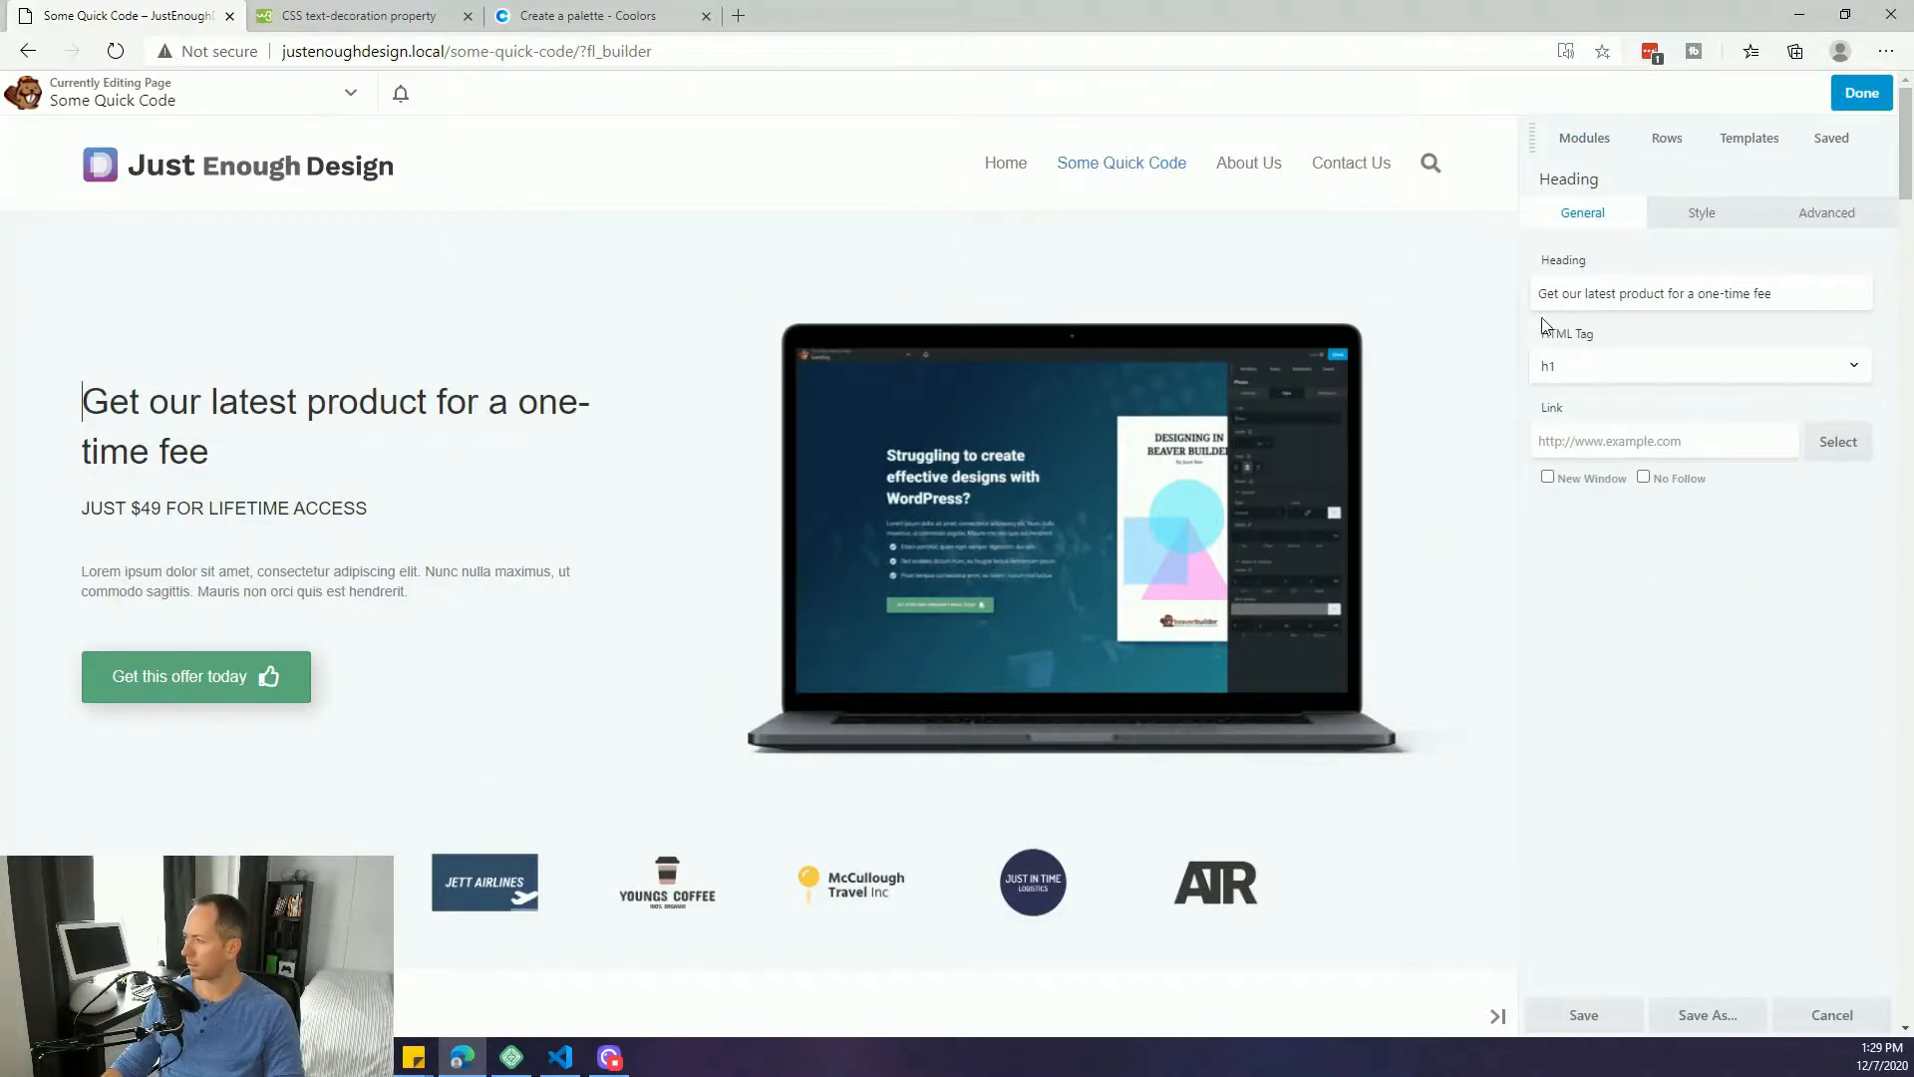
pyautogui.moveTo(1518, 327); pyautogui.dragTo(1476, 328)
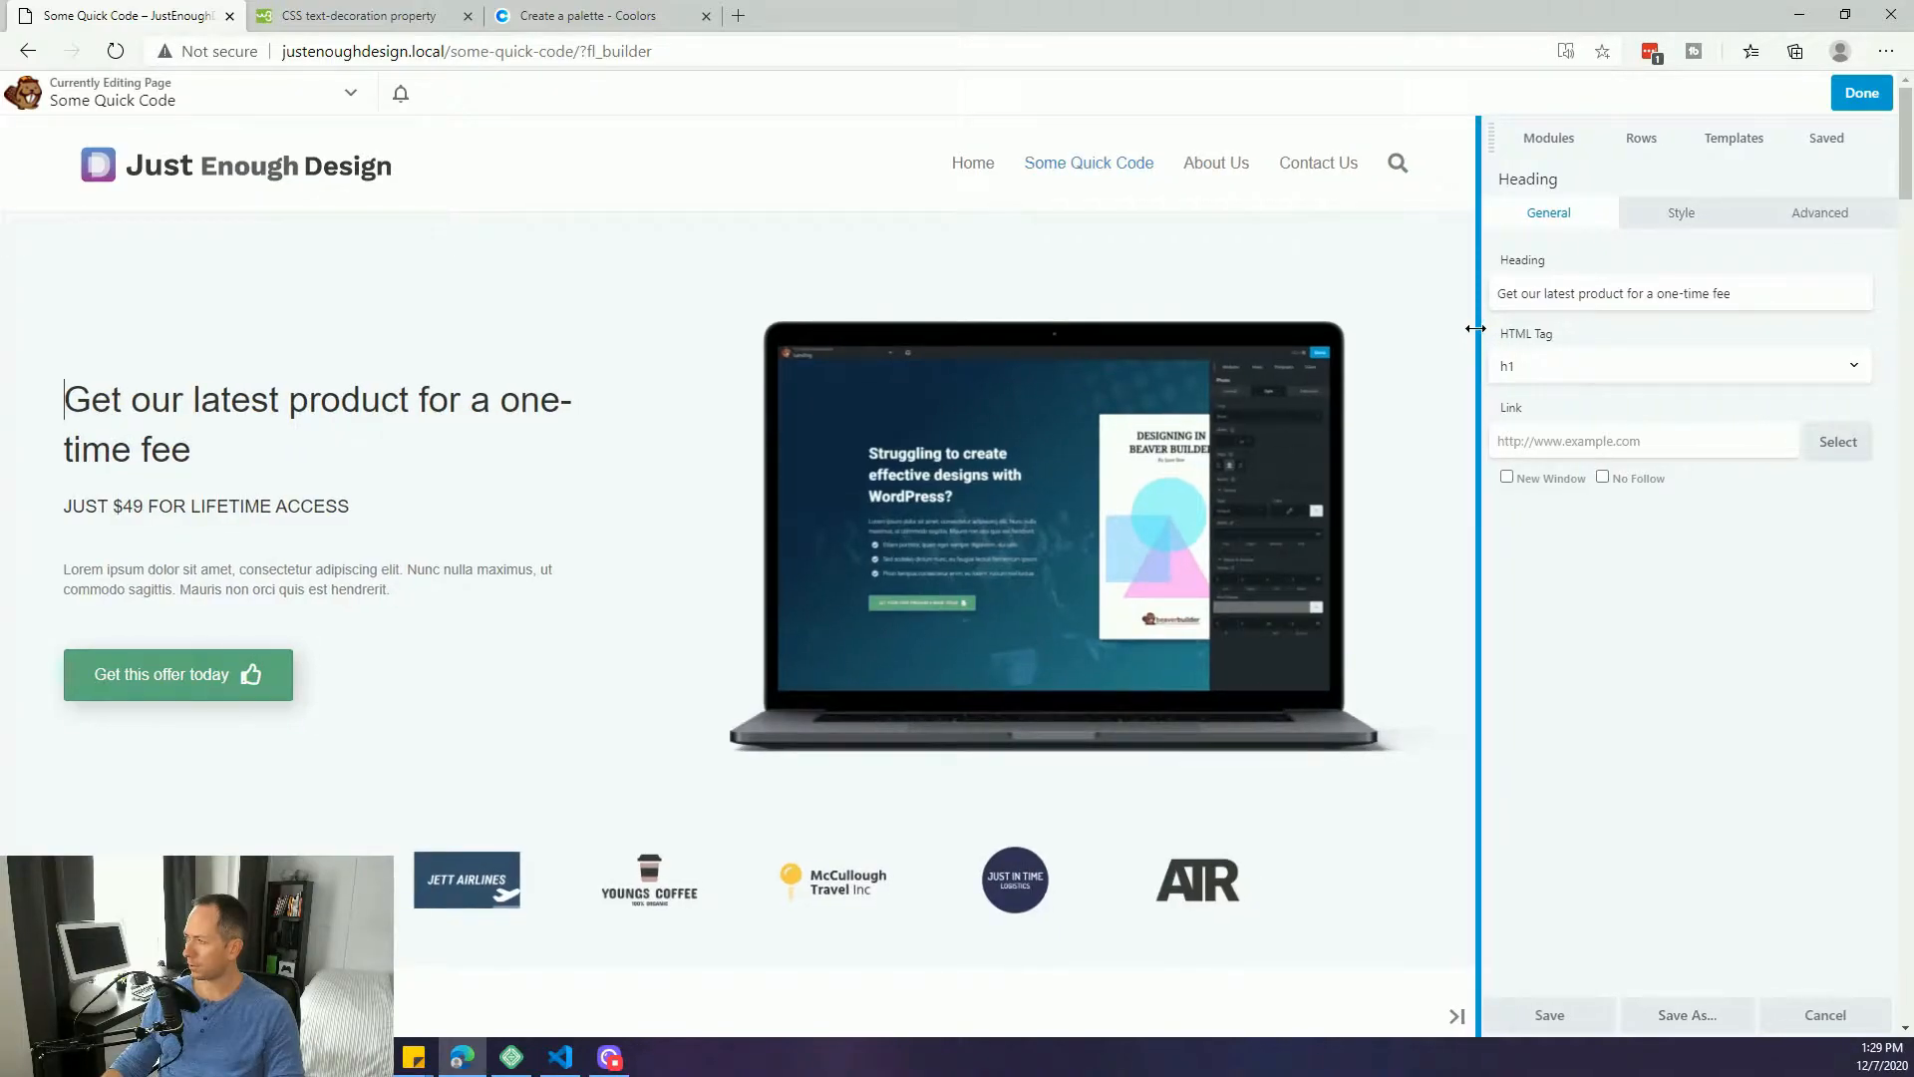
pyautogui.click(1585, 292)
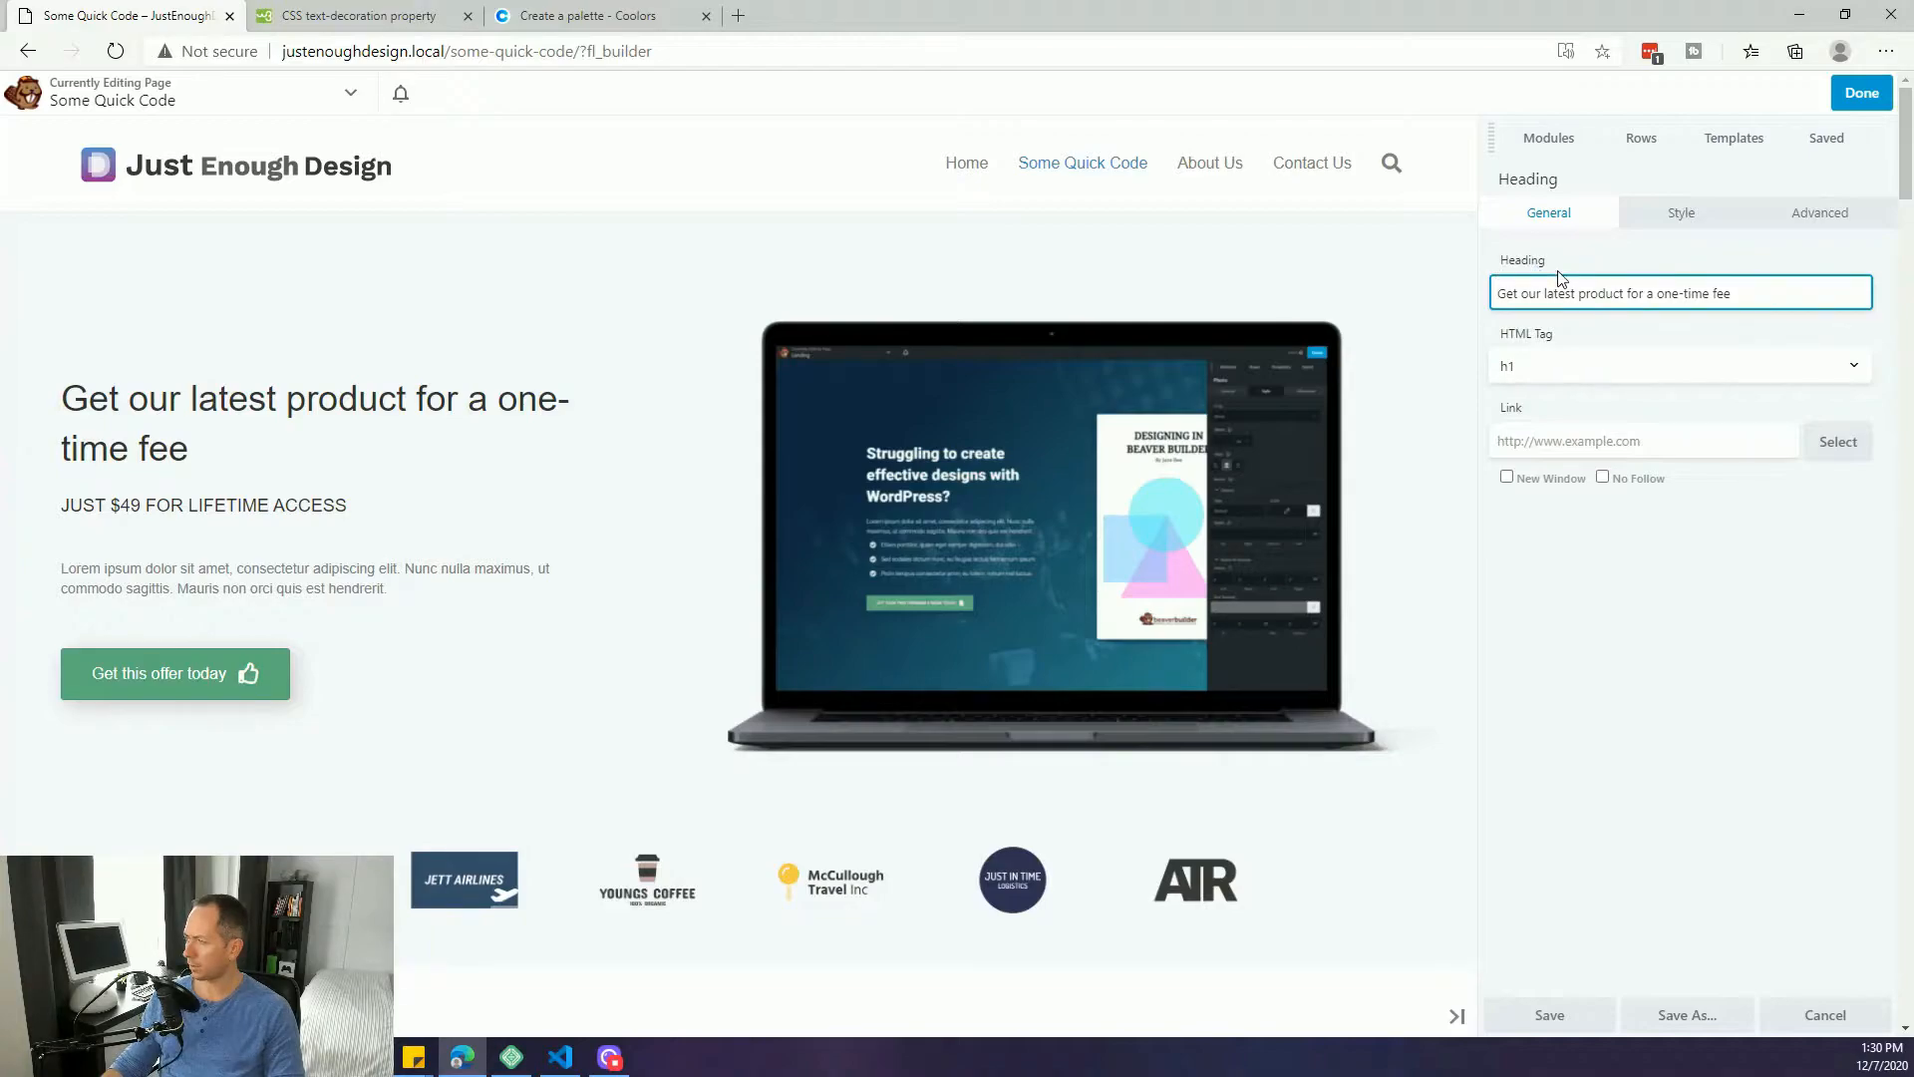
pyautogui.moveTo(1656, 292); pyautogui.dragTo(1709, 292)
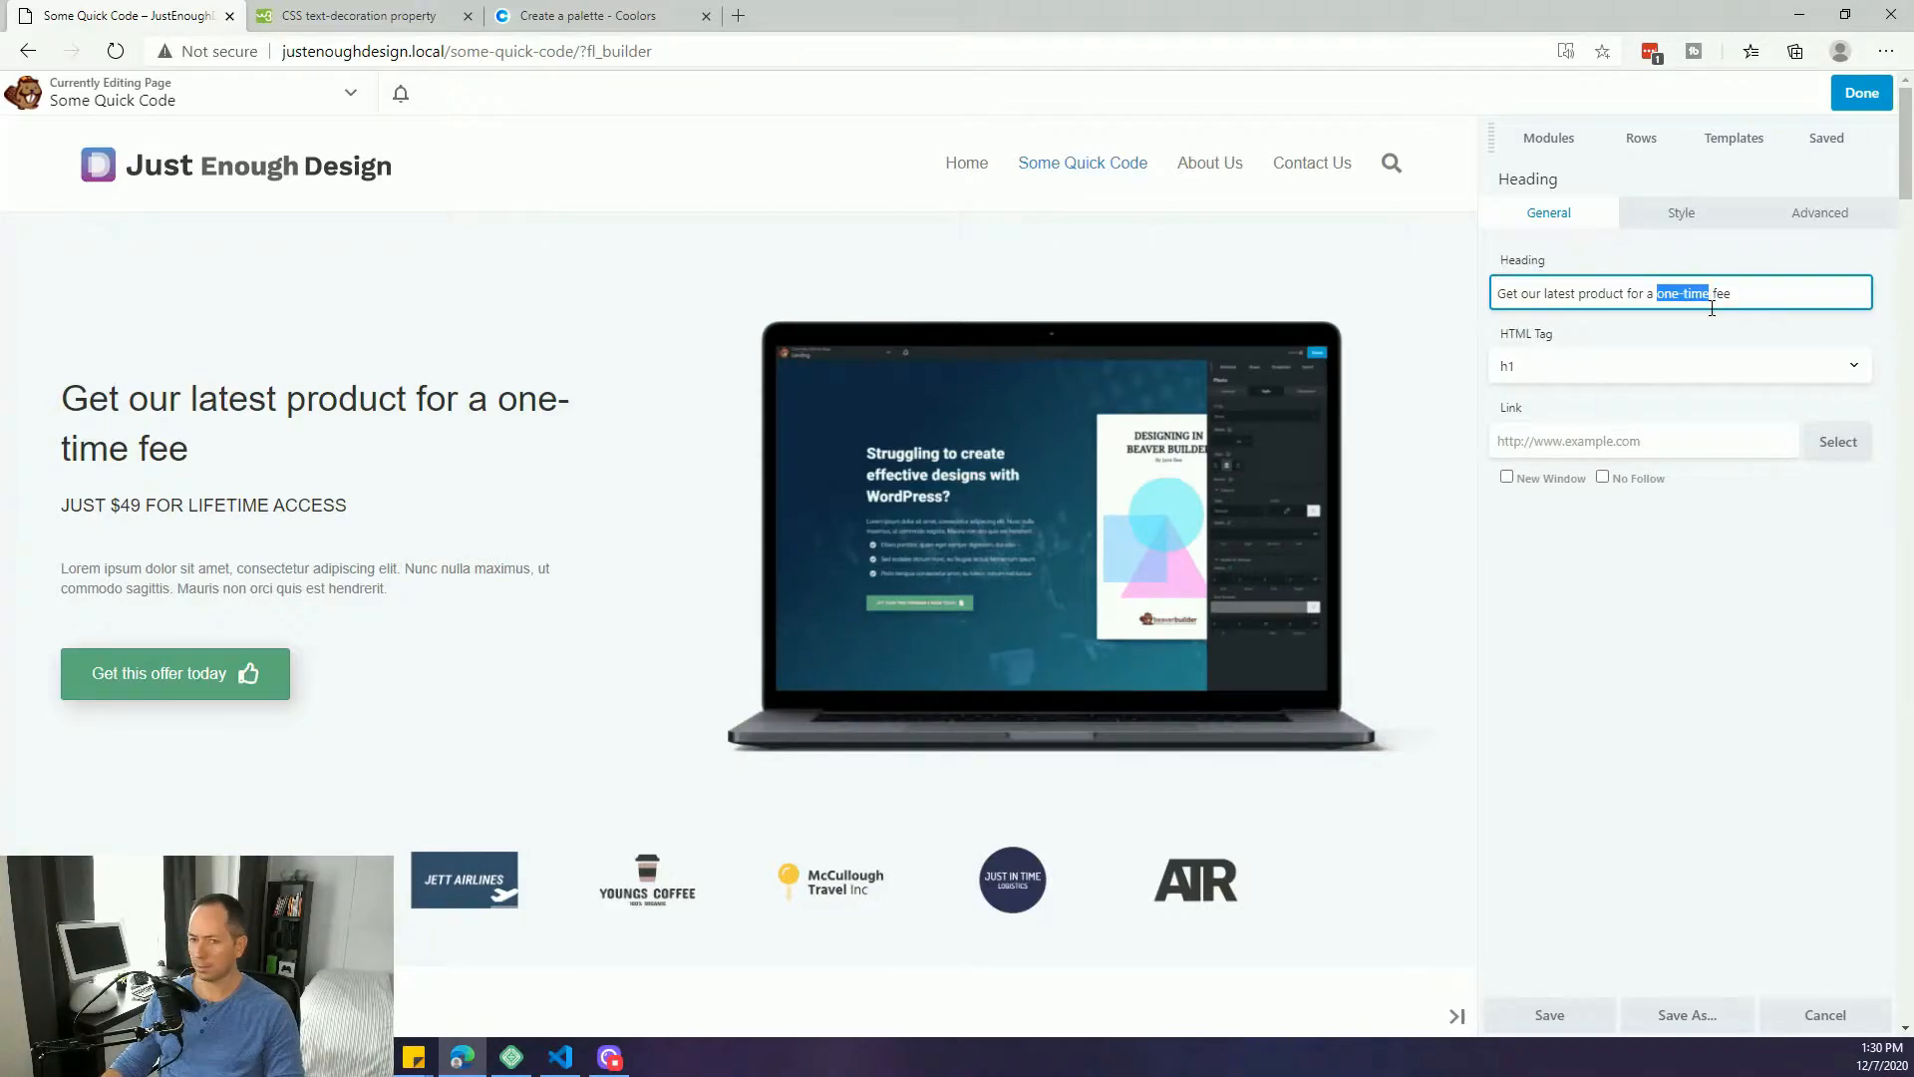
pyautogui.hotkey('ctrl', '+')
pyautogui.hotkey('ctrl', '+')
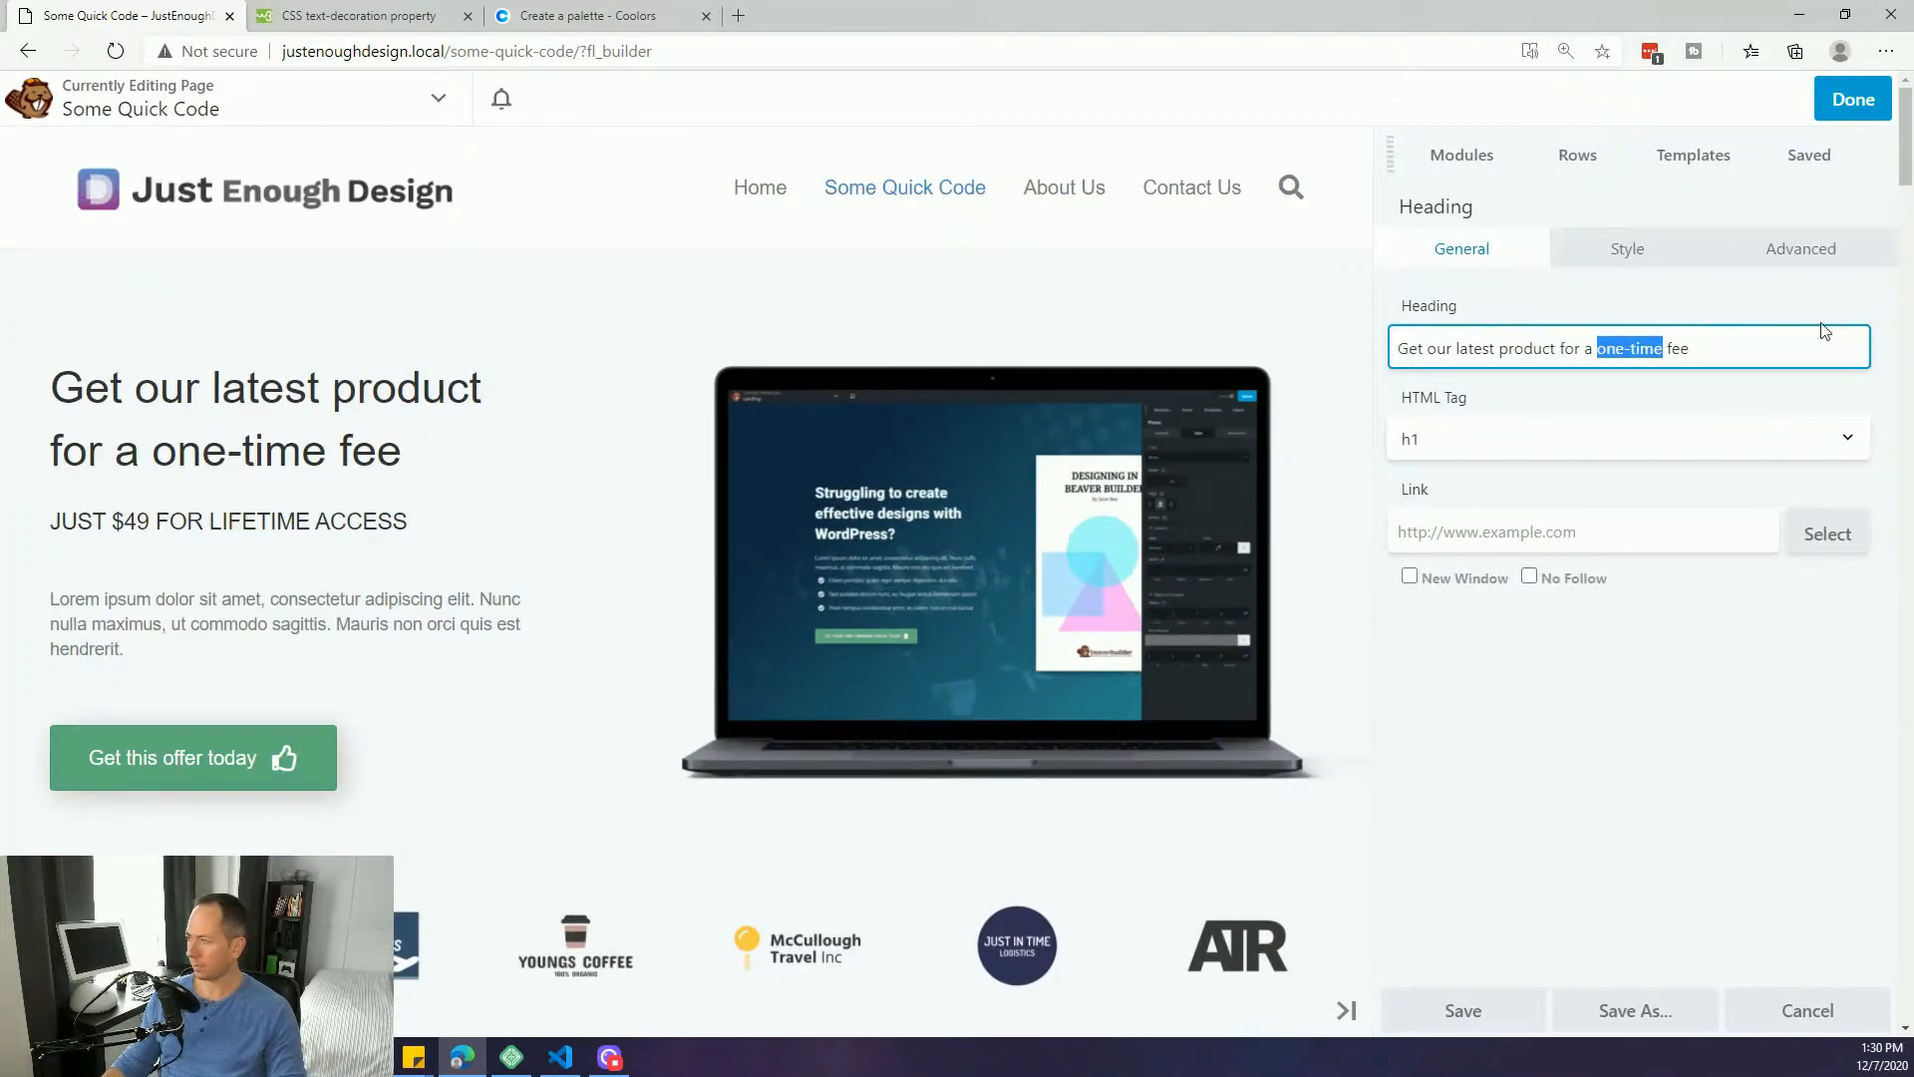
# - Try a <br> line break before "one-time" in the heading text and remove it again
pyautogui.click(1599, 350)
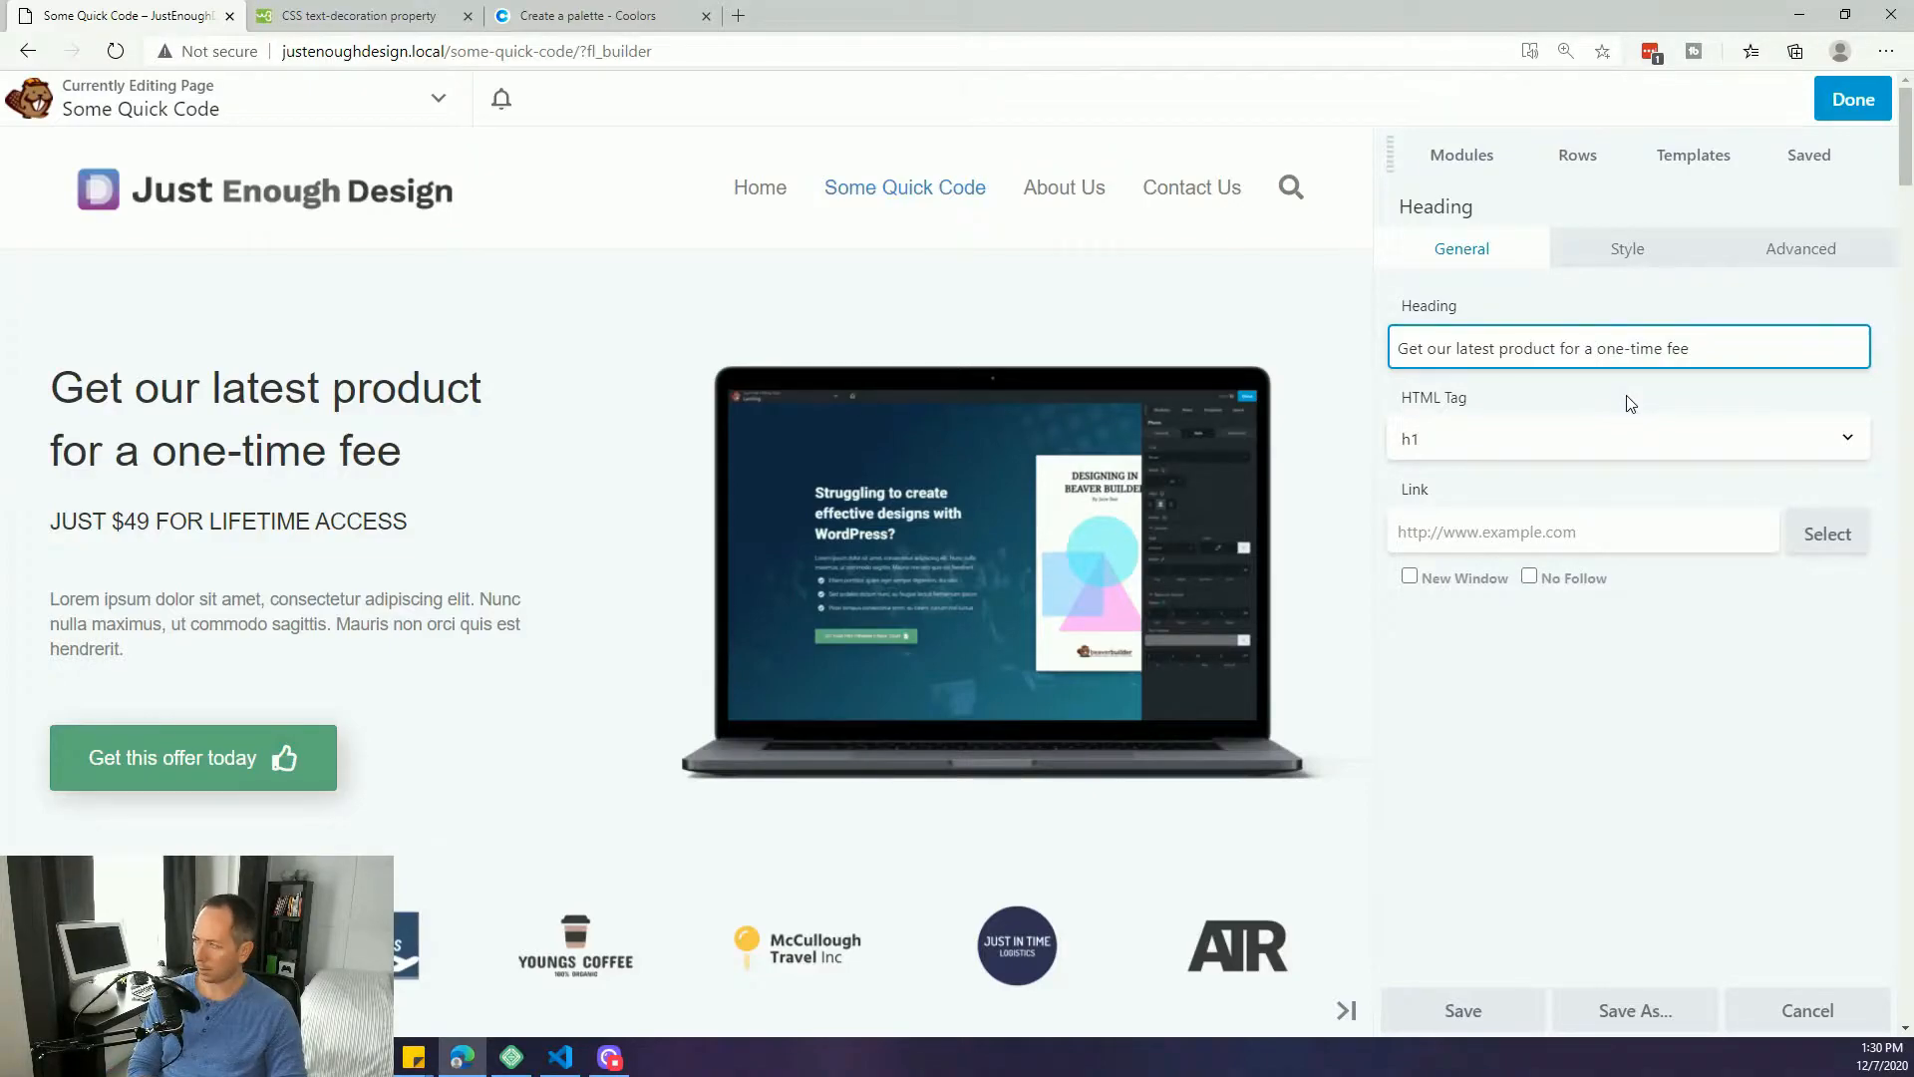
pyautogui.write('<')
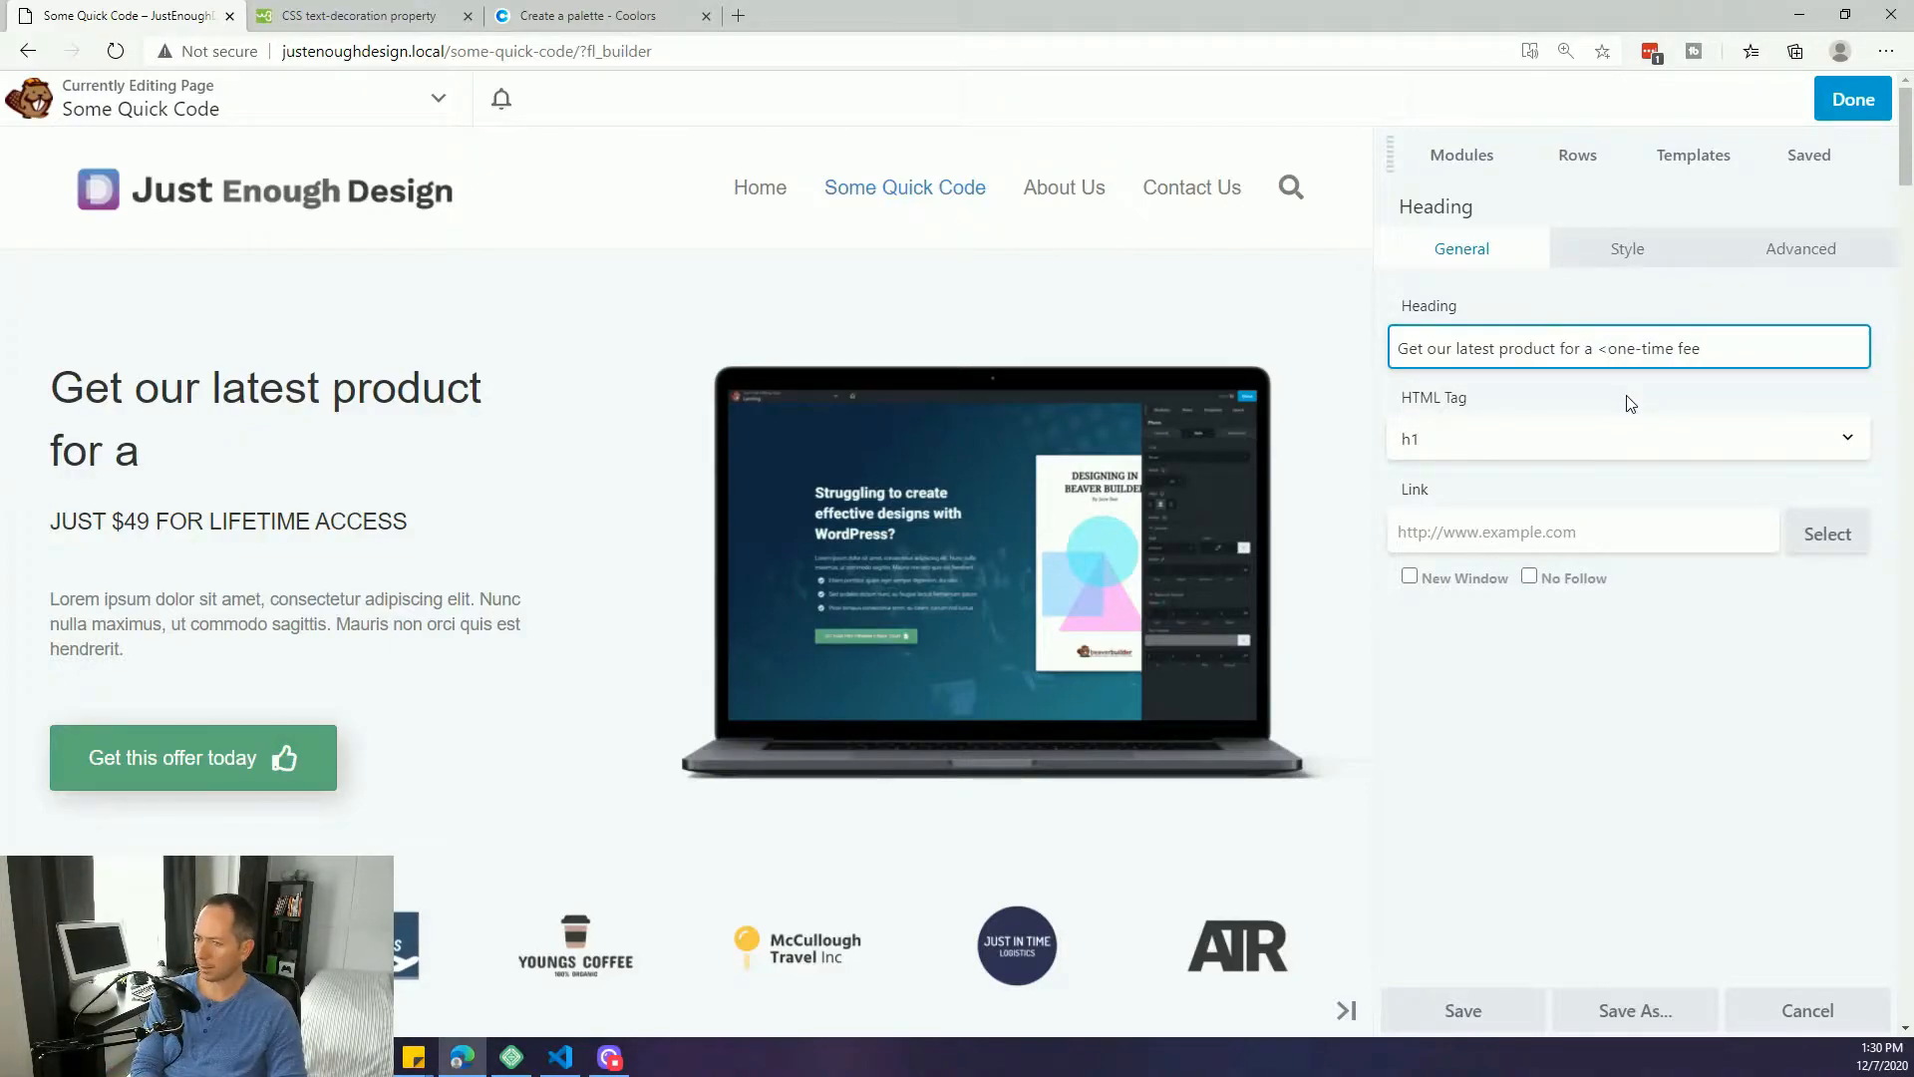
pyautogui.write('br')
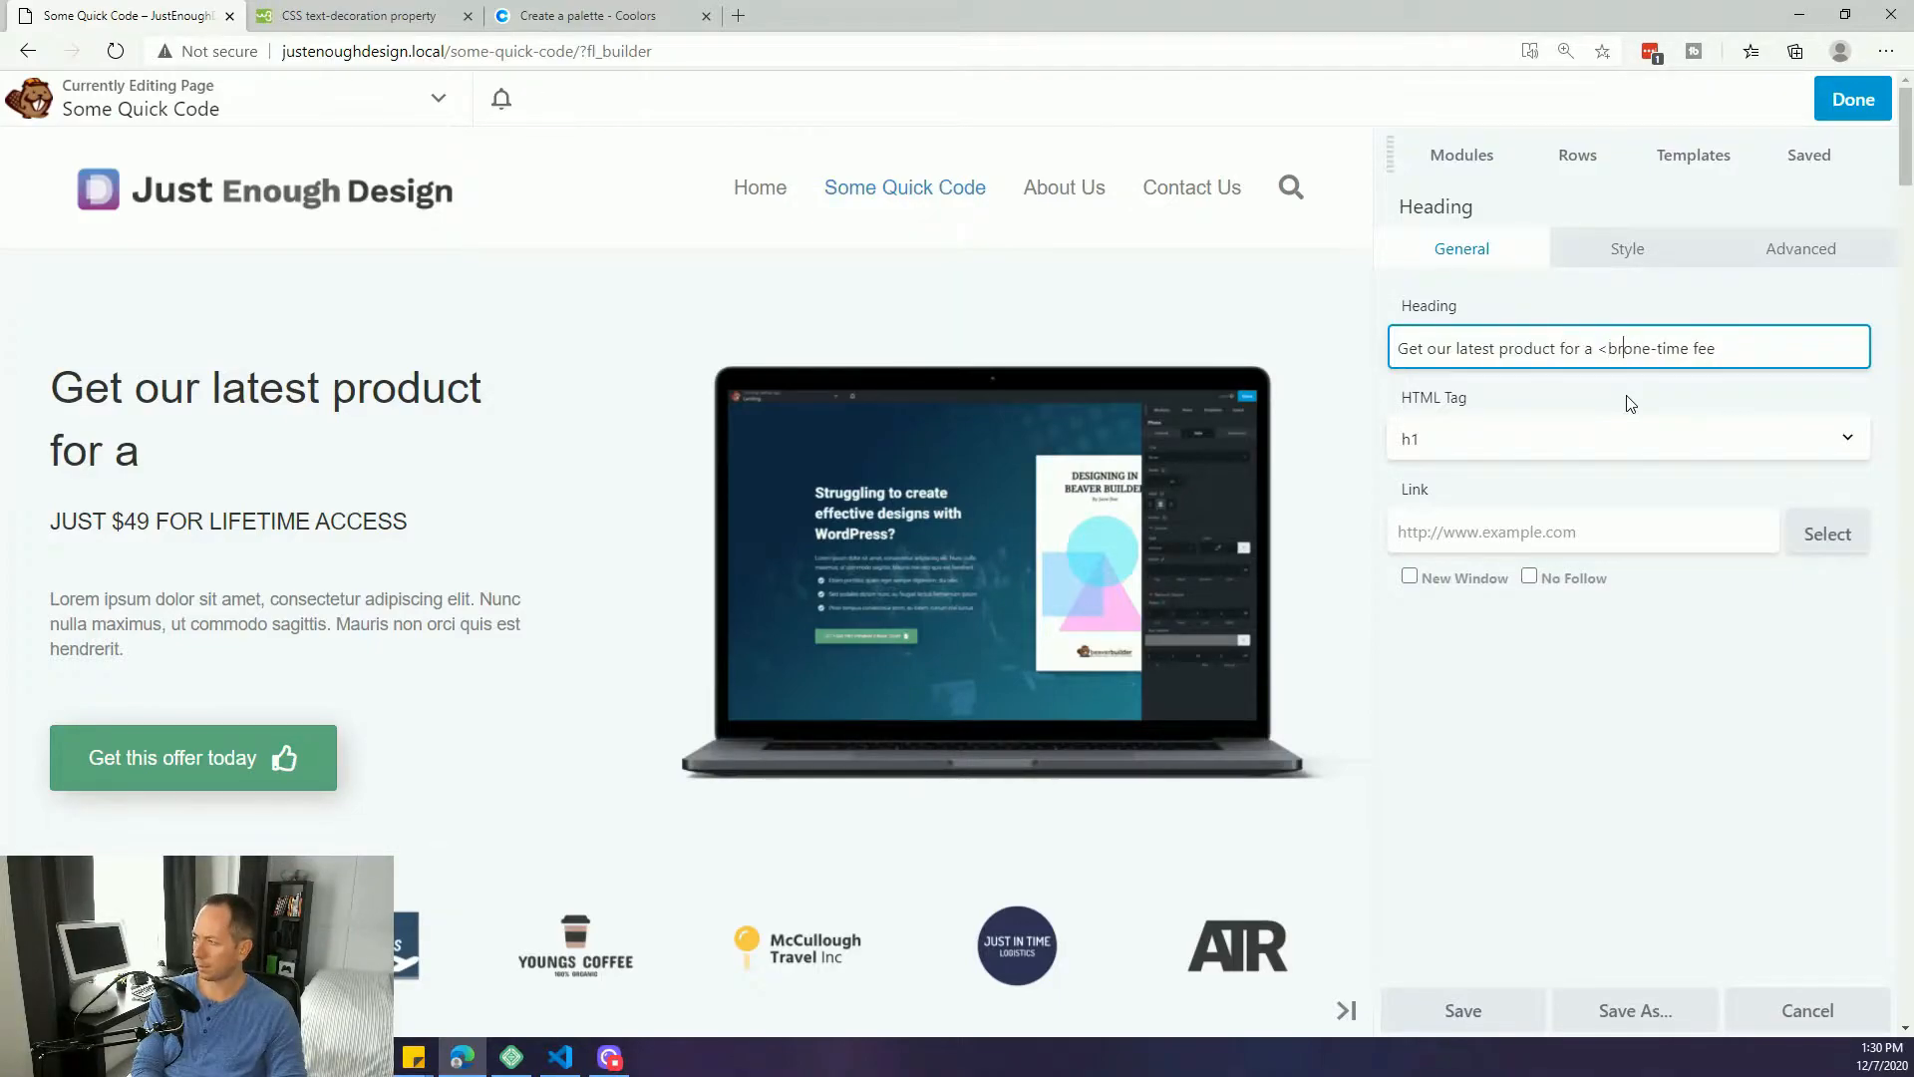
pyautogui.write('>')
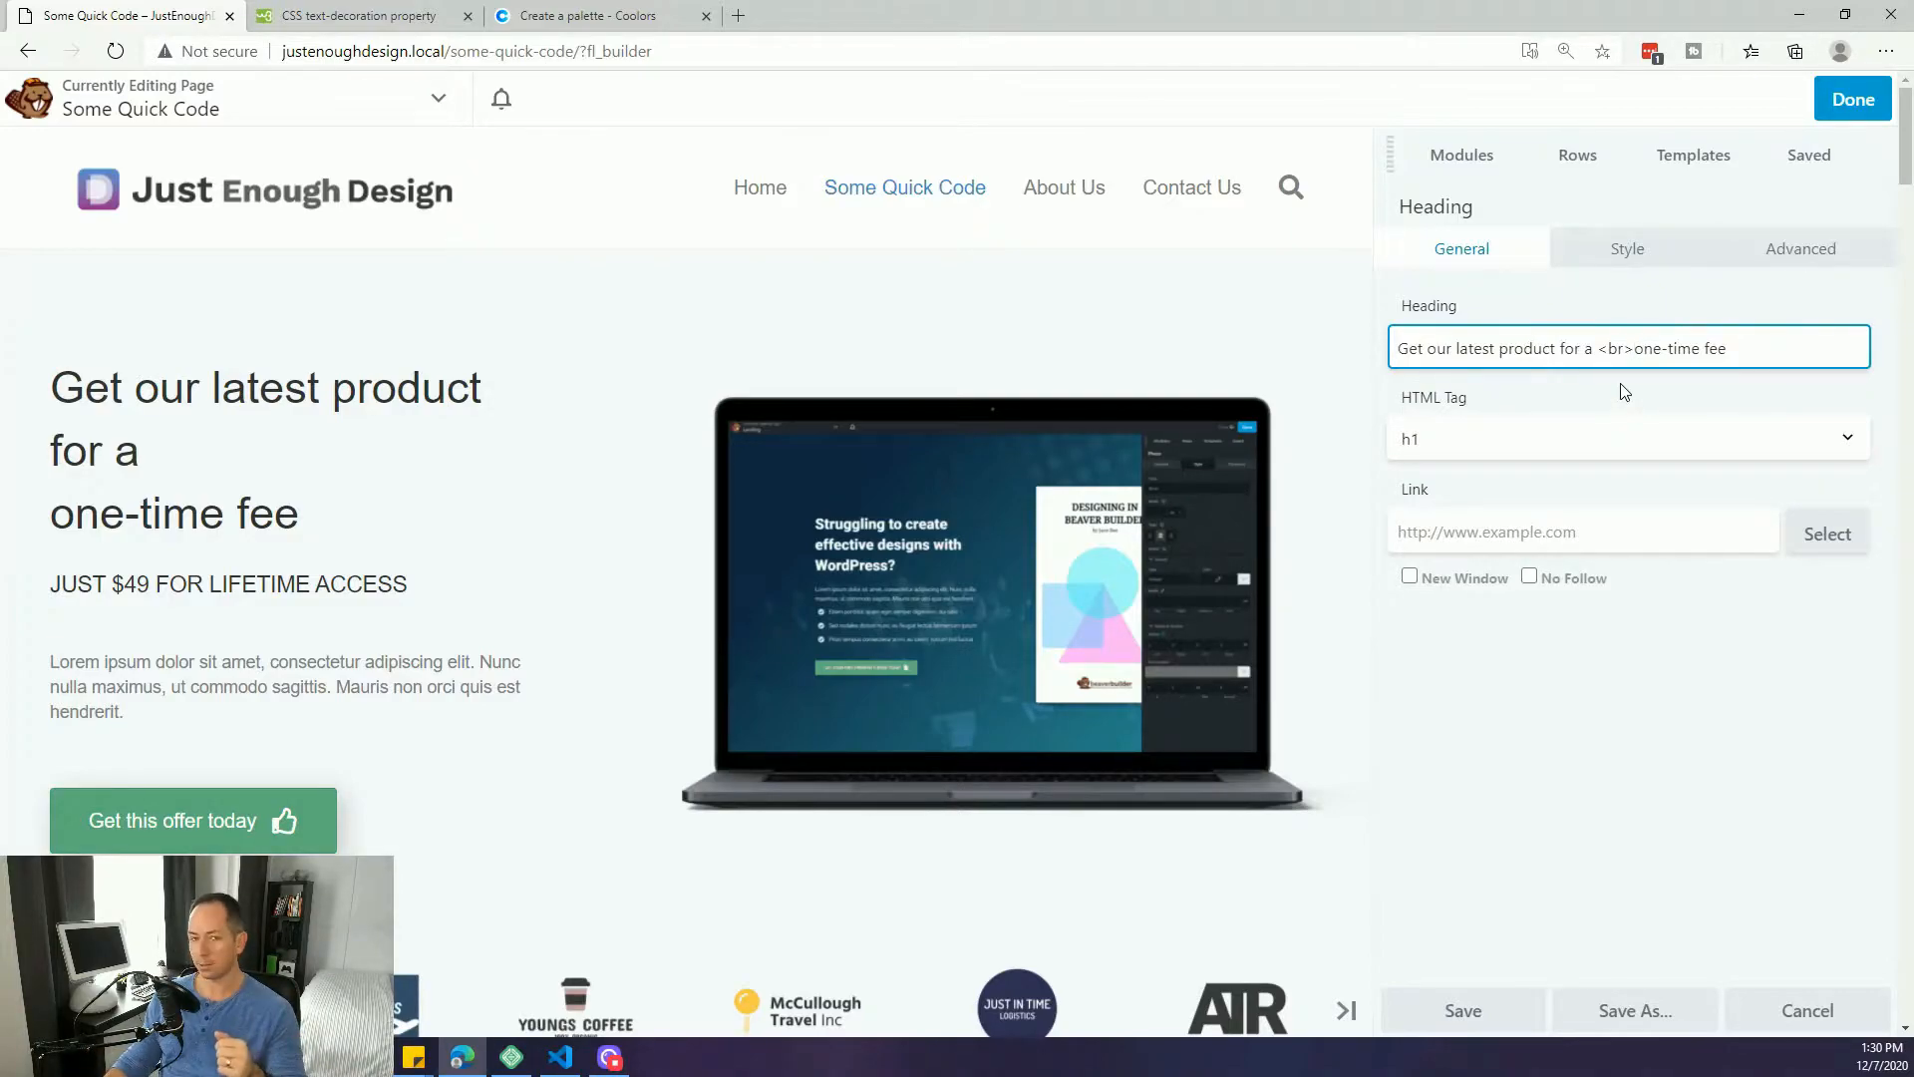
pyautogui.press('BackSpace')
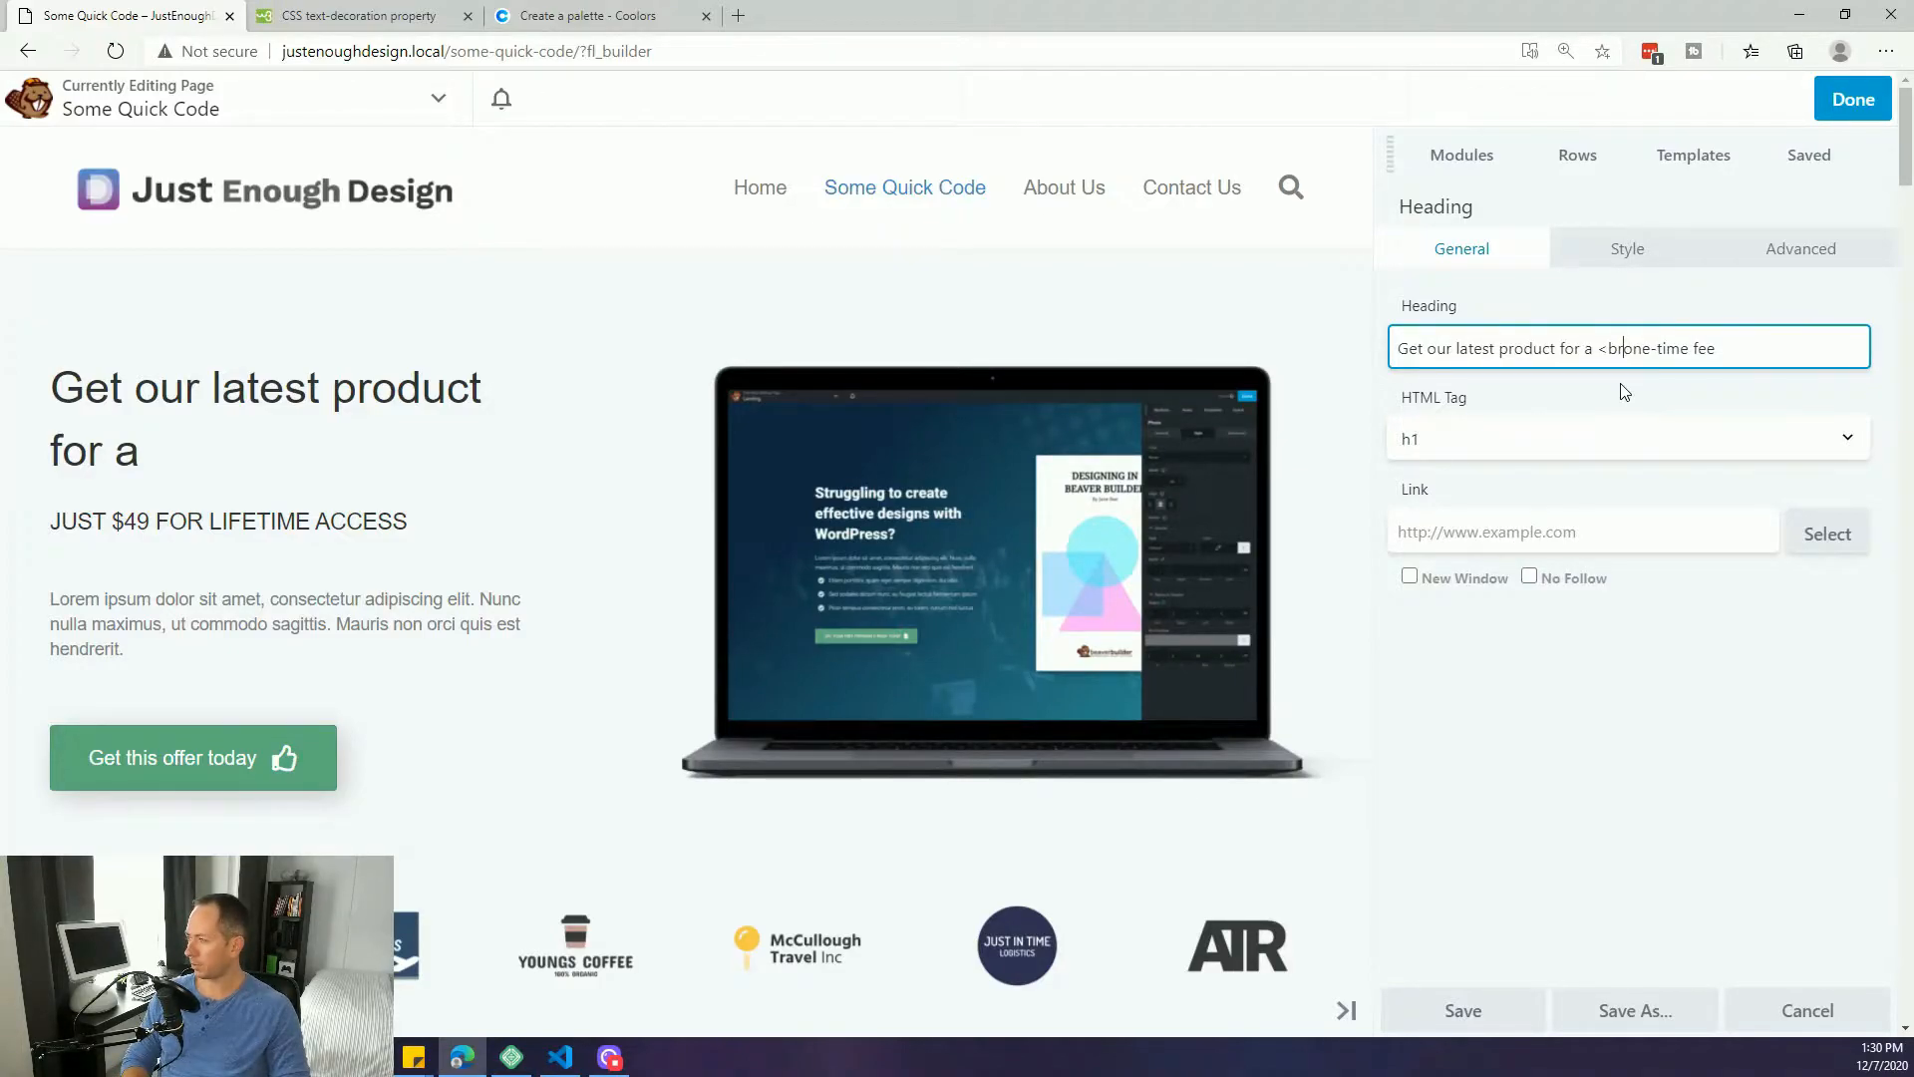
pyautogui.hotkey('shift', 'Left')
pyautogui.hotkey('shift', 'Left')
pyautogui.hotkey('shift', 'Left')
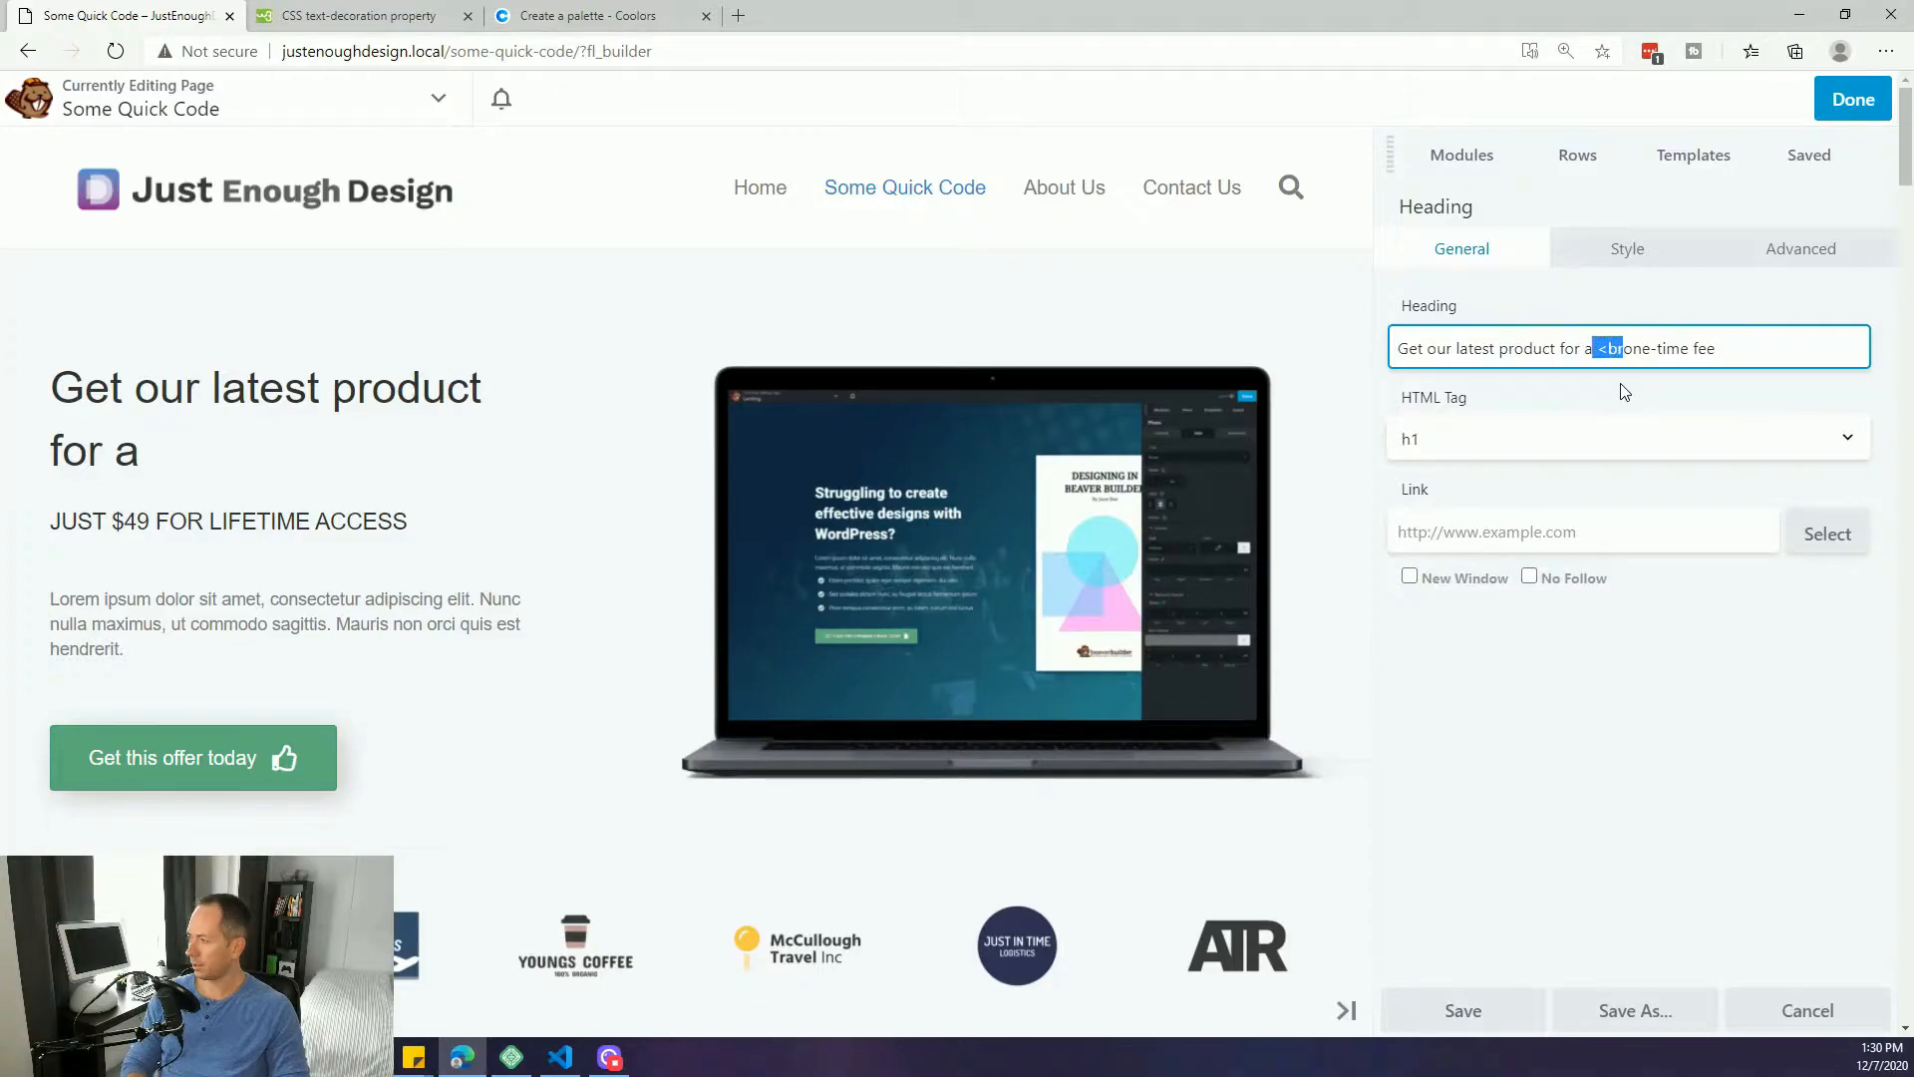
pyautogui.press('BackSpace')
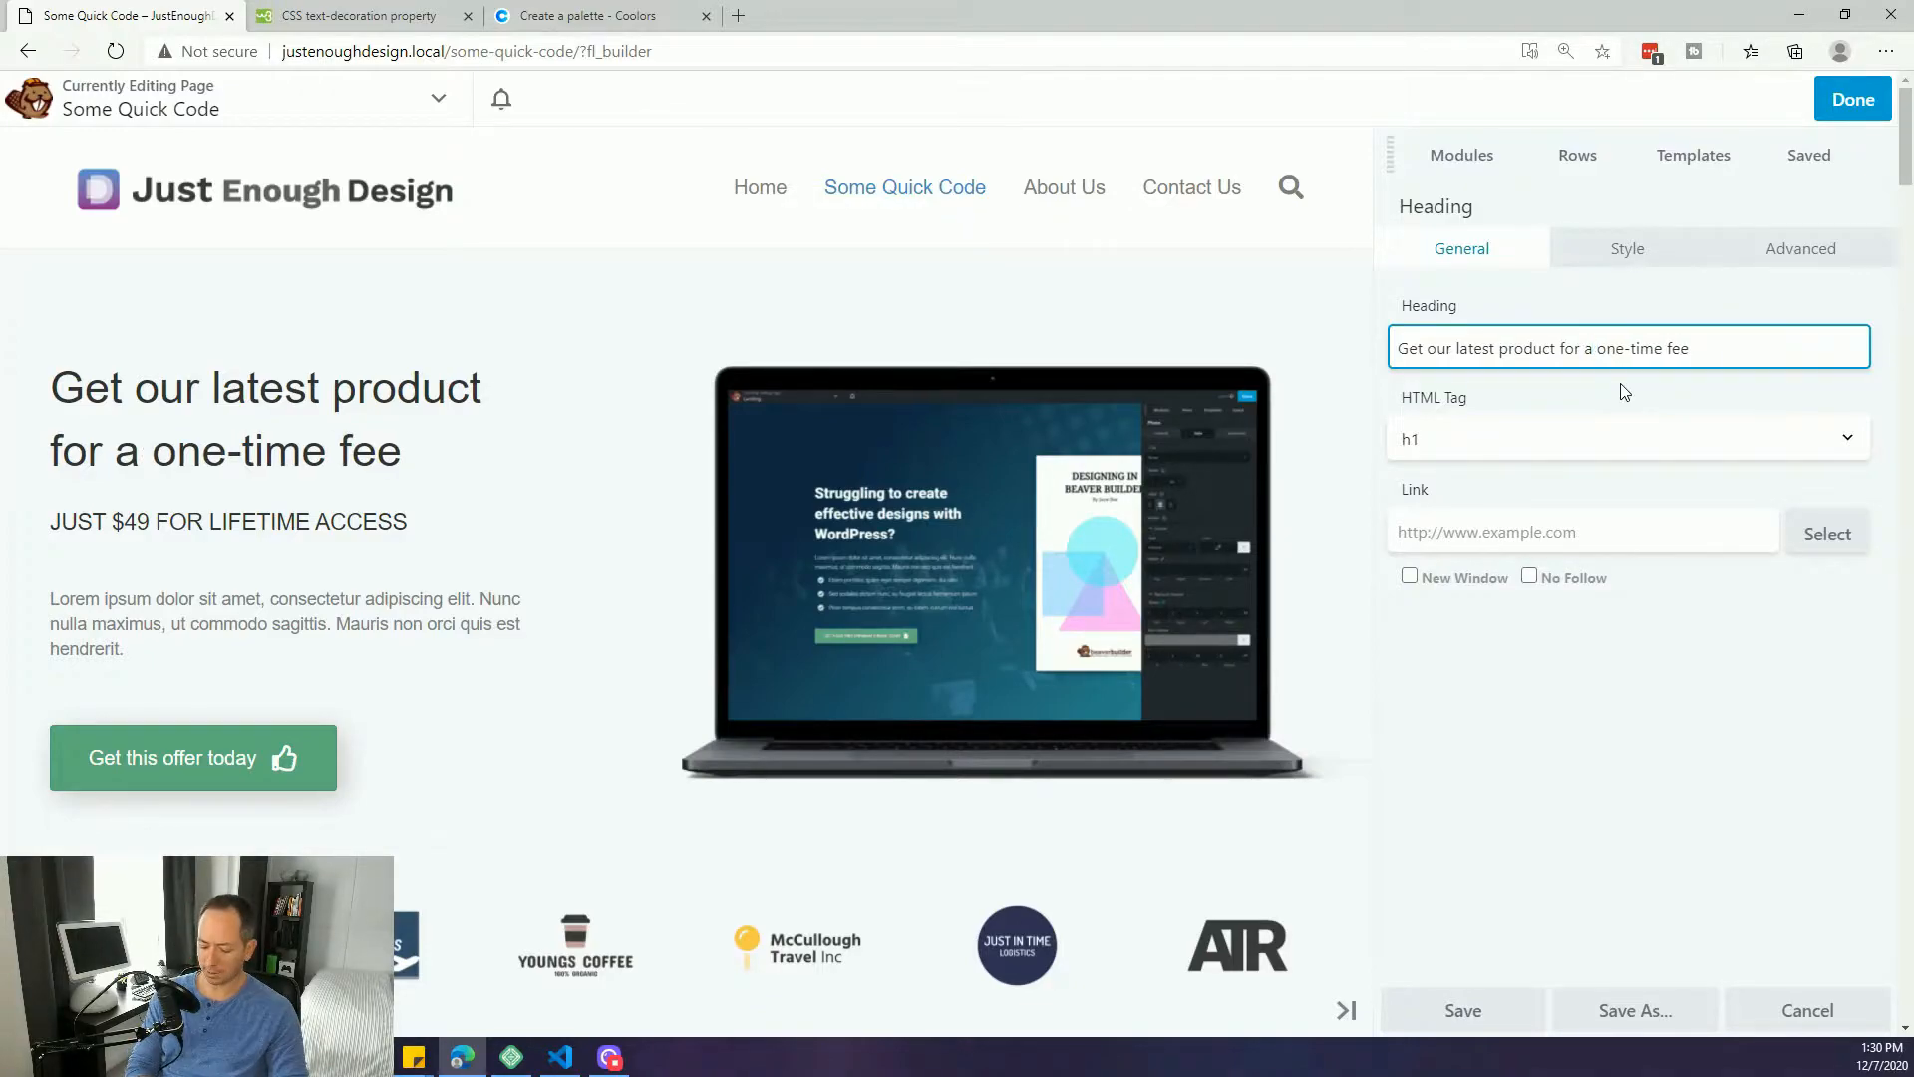
pyautogui.write('<br')
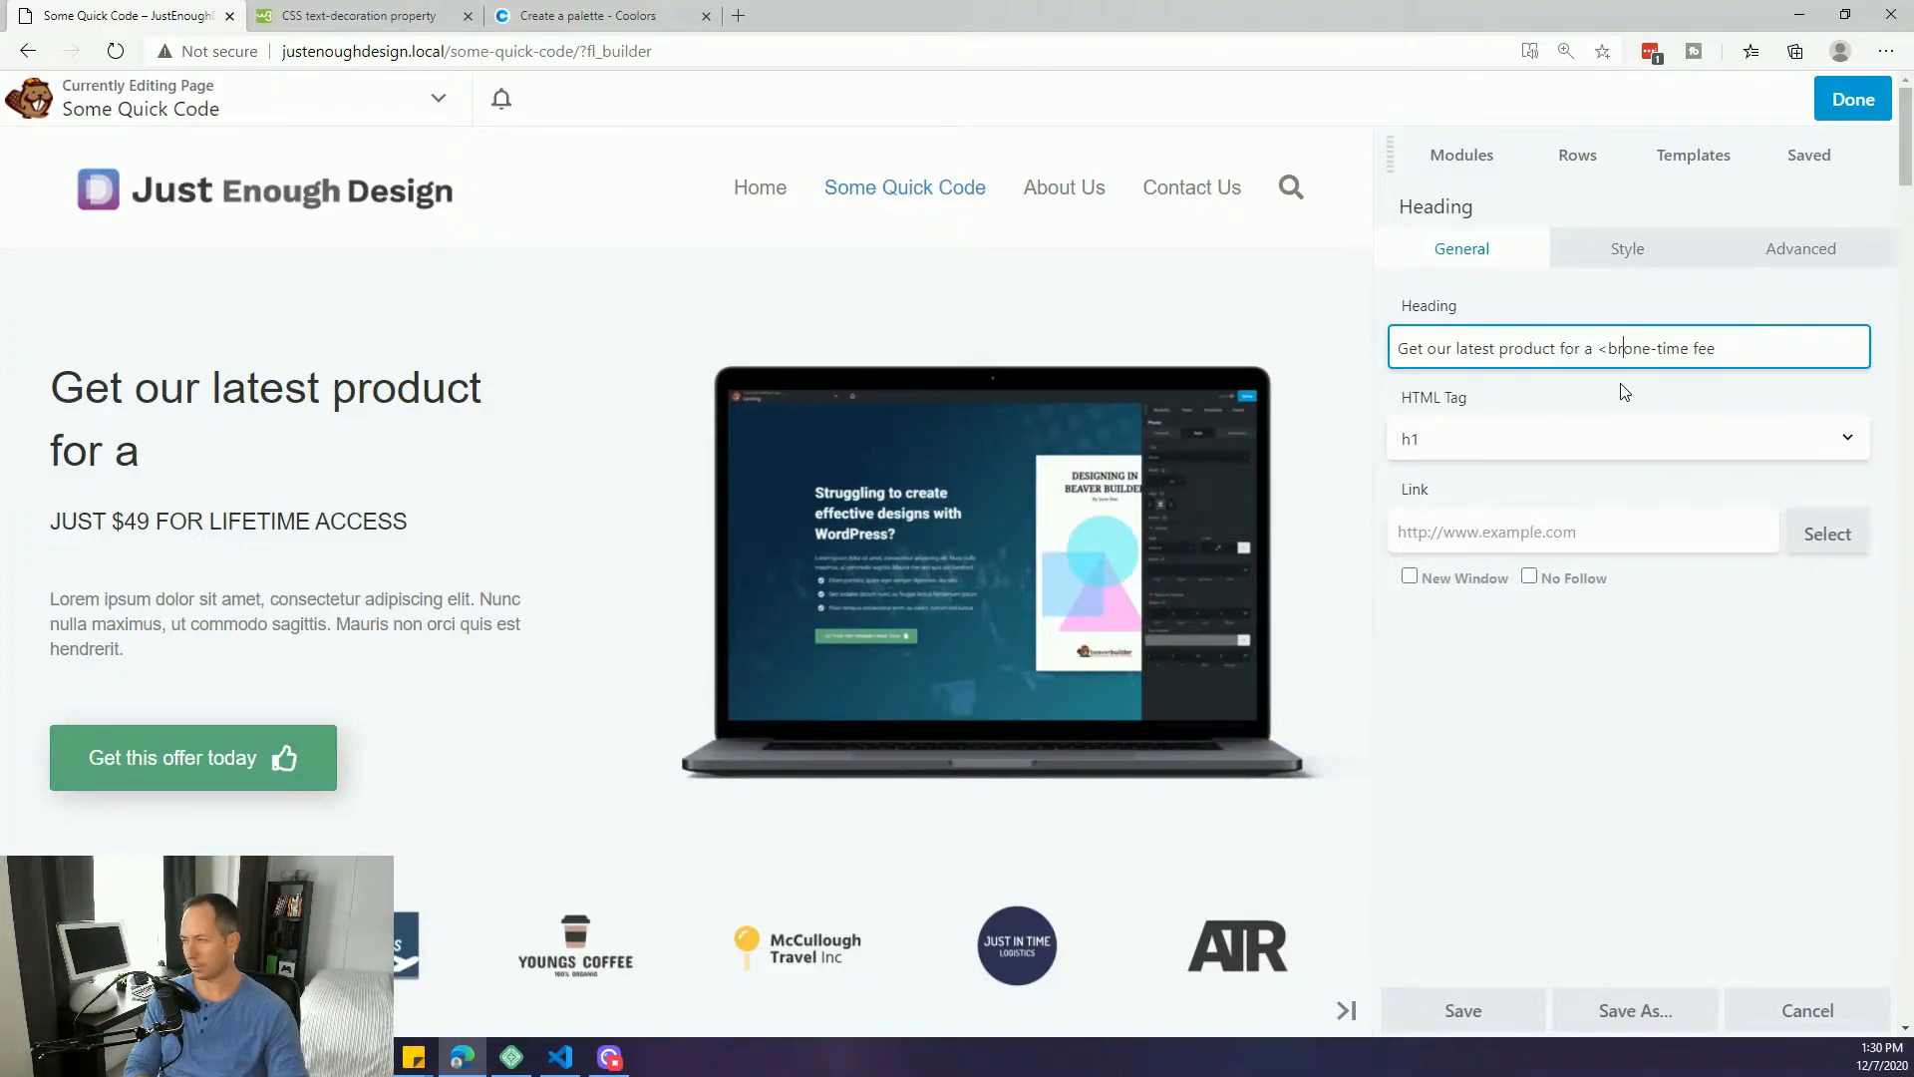
pyautogui.press('BackSpace')
pyautogui.press('BackSpace')
pyautogui.press('BackSpace')
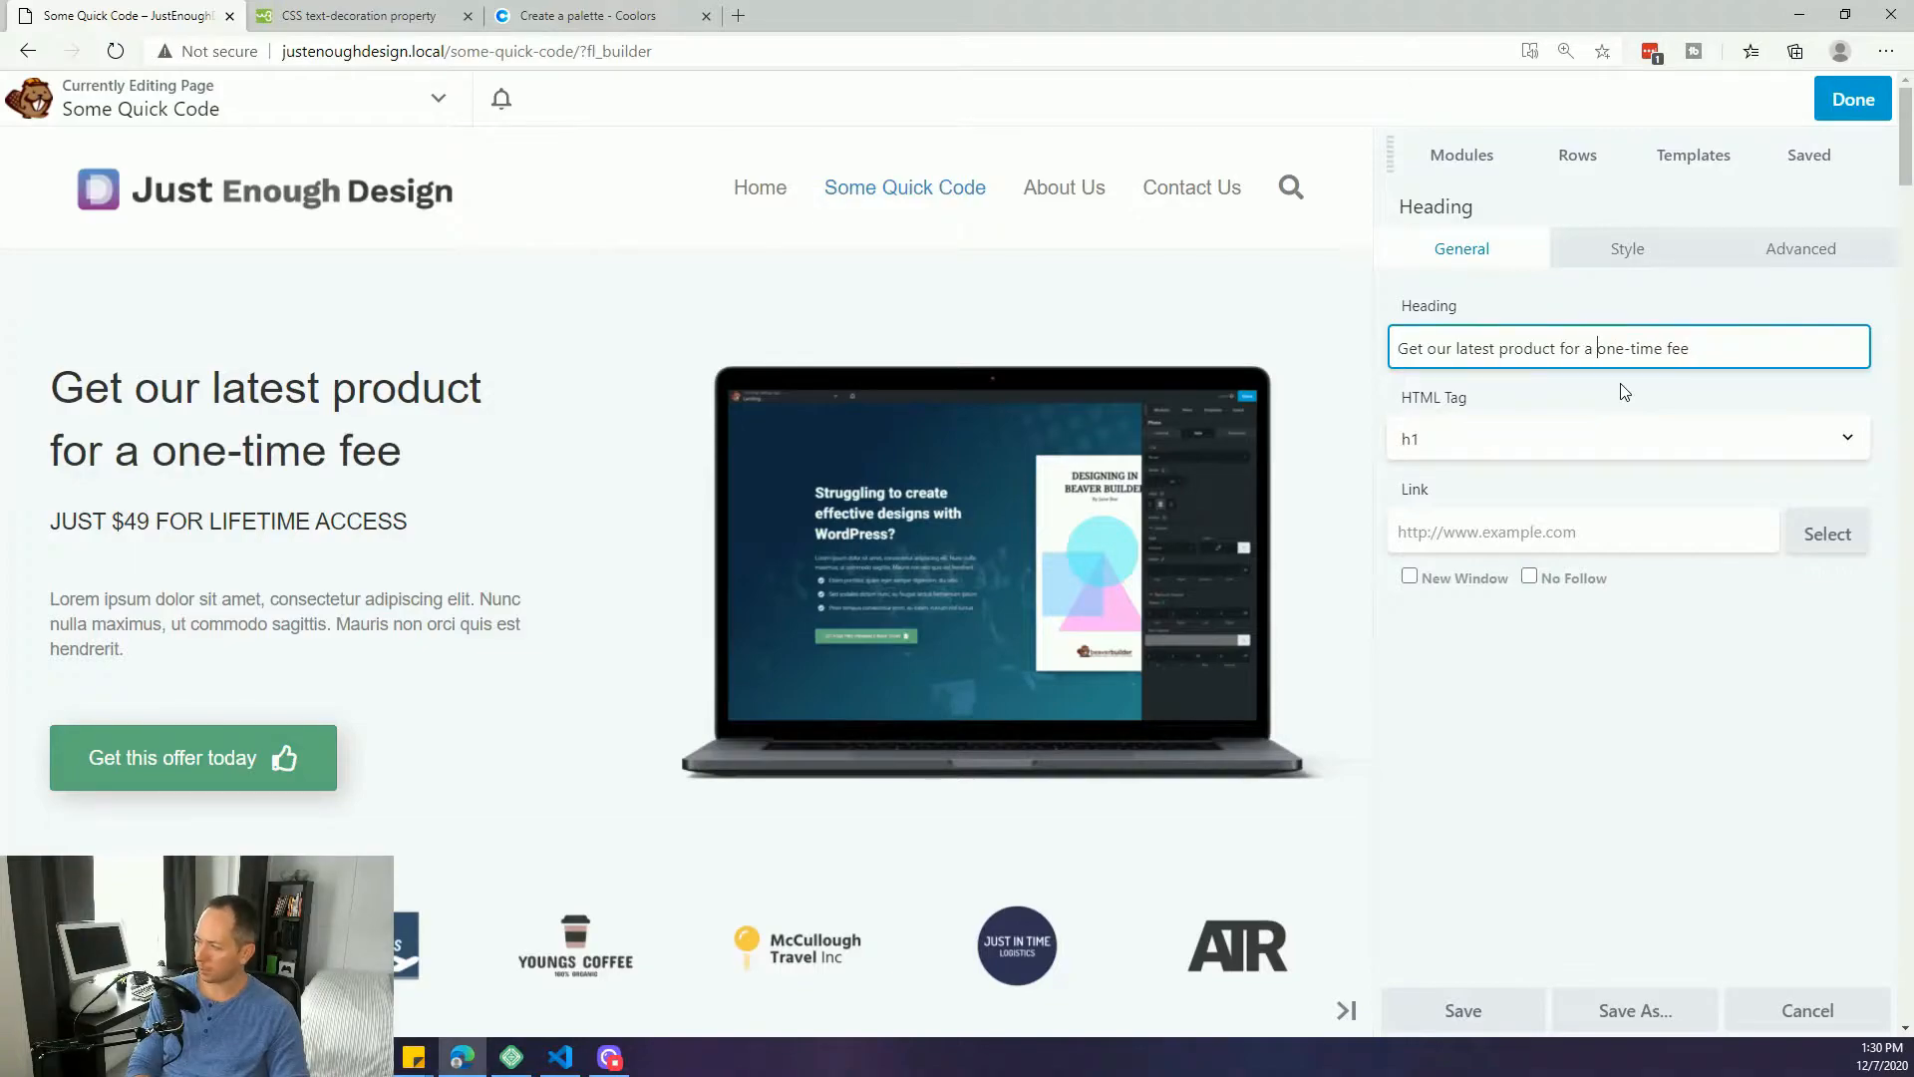
# - Insert one <br> tag before "one-time" and another before "fee" in the heading text
pyautogui.write('<br>')
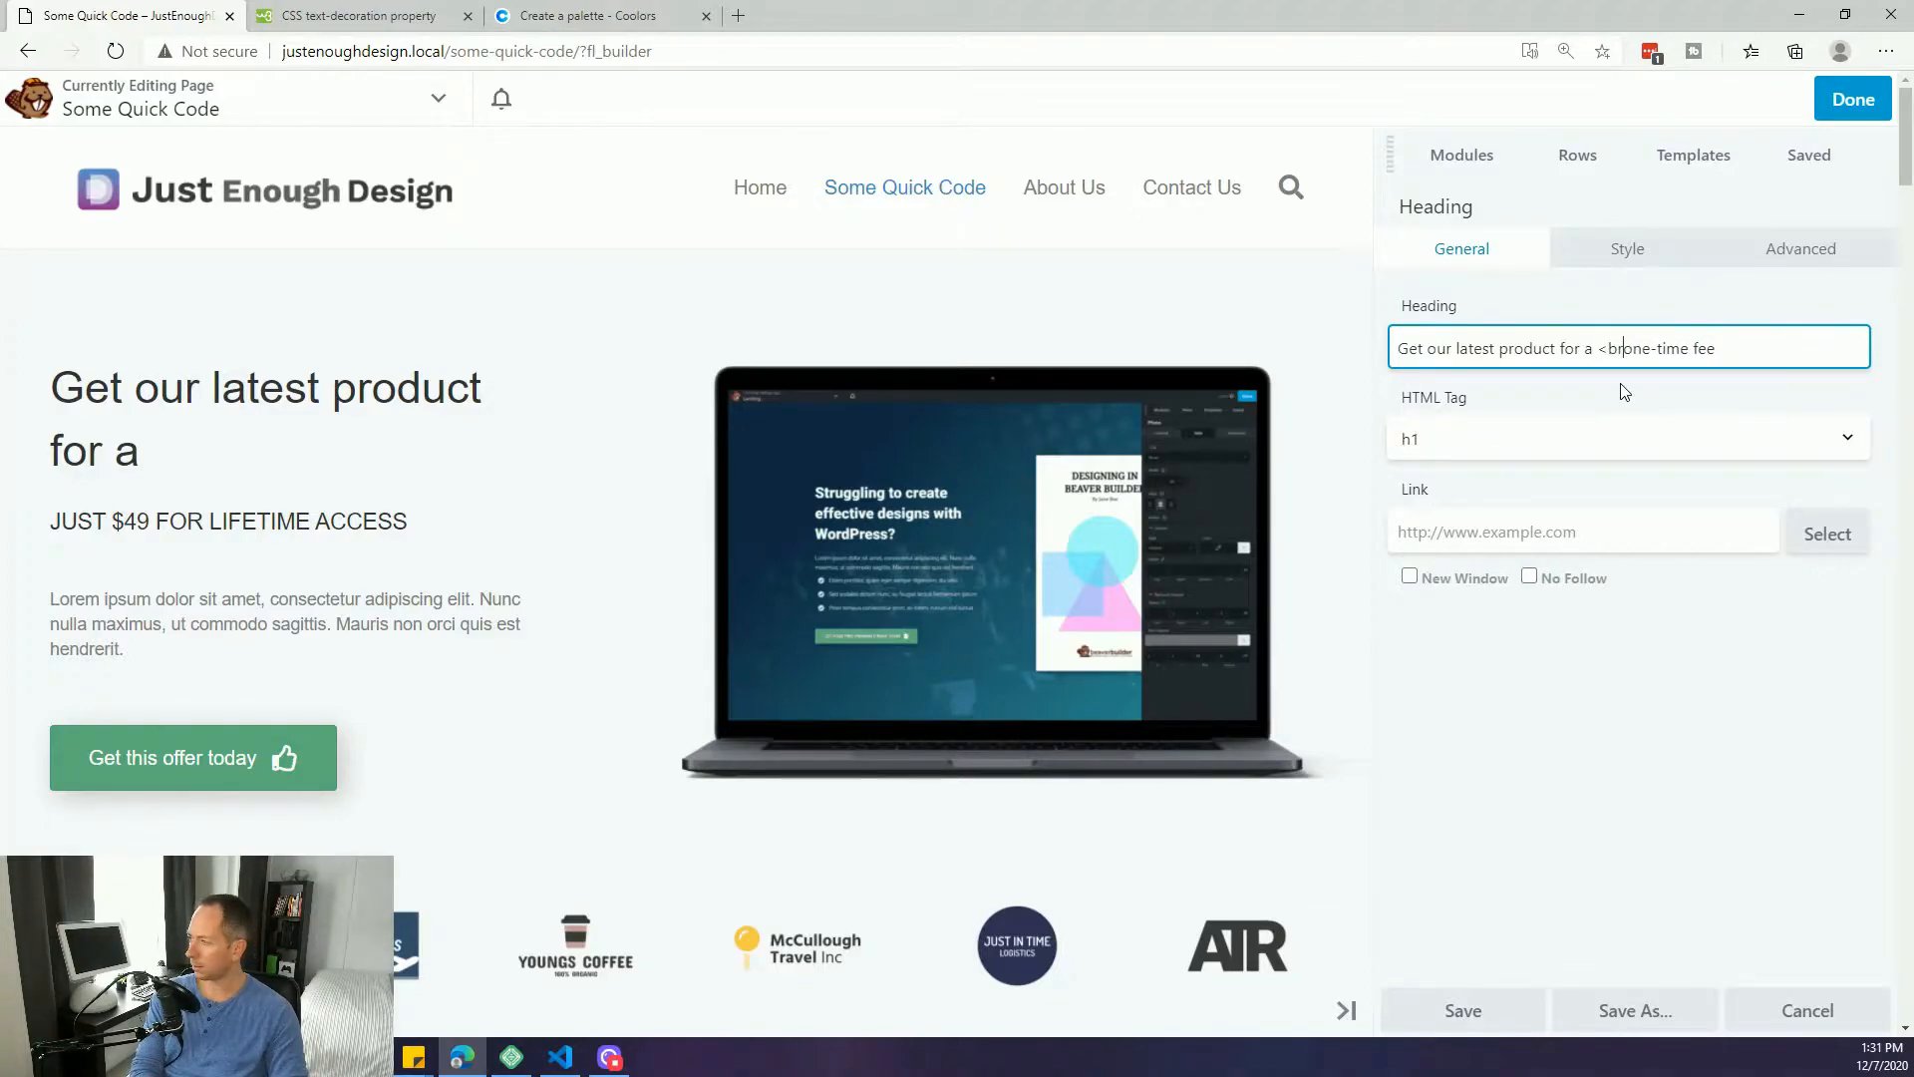
pyautogui.press('Right')
pyautogui.press('Right')
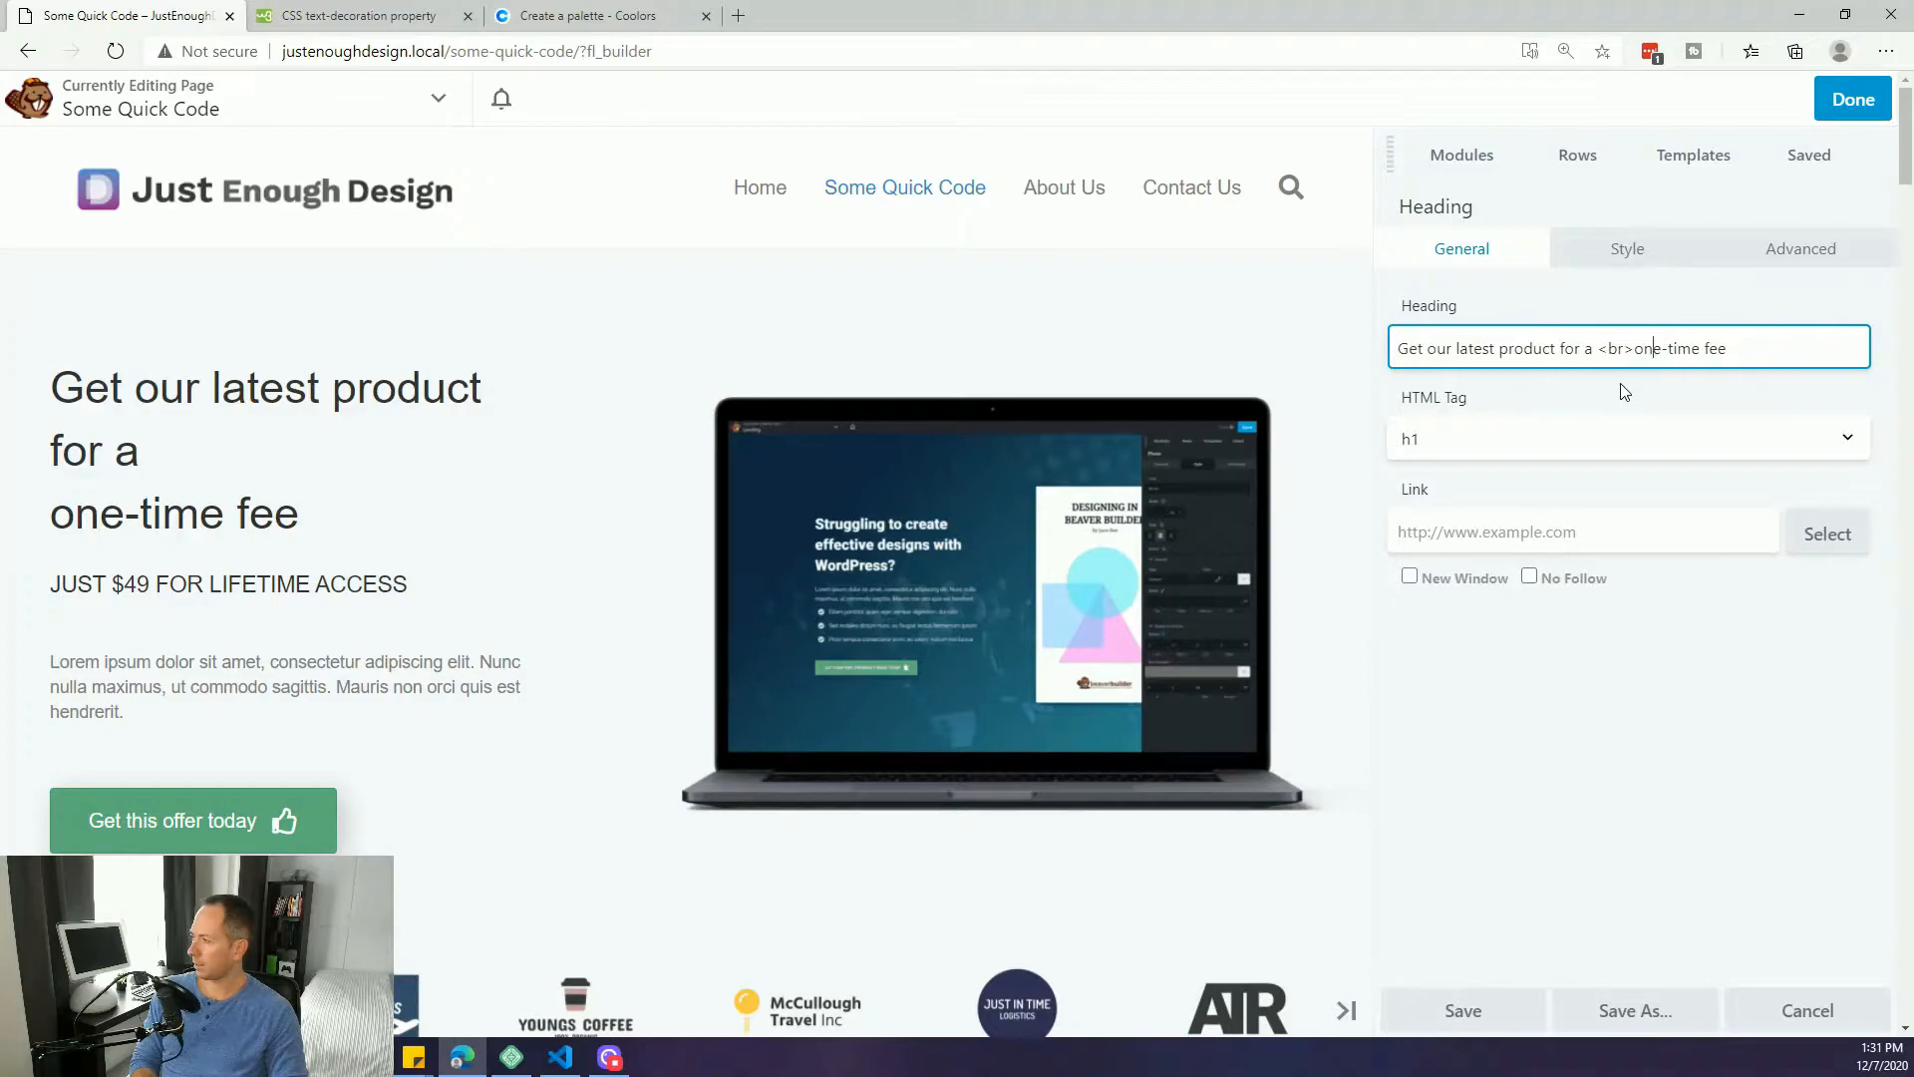
pyautogui.press('Right')
pyautogui.press('Right')
pyautogui.press('Right')
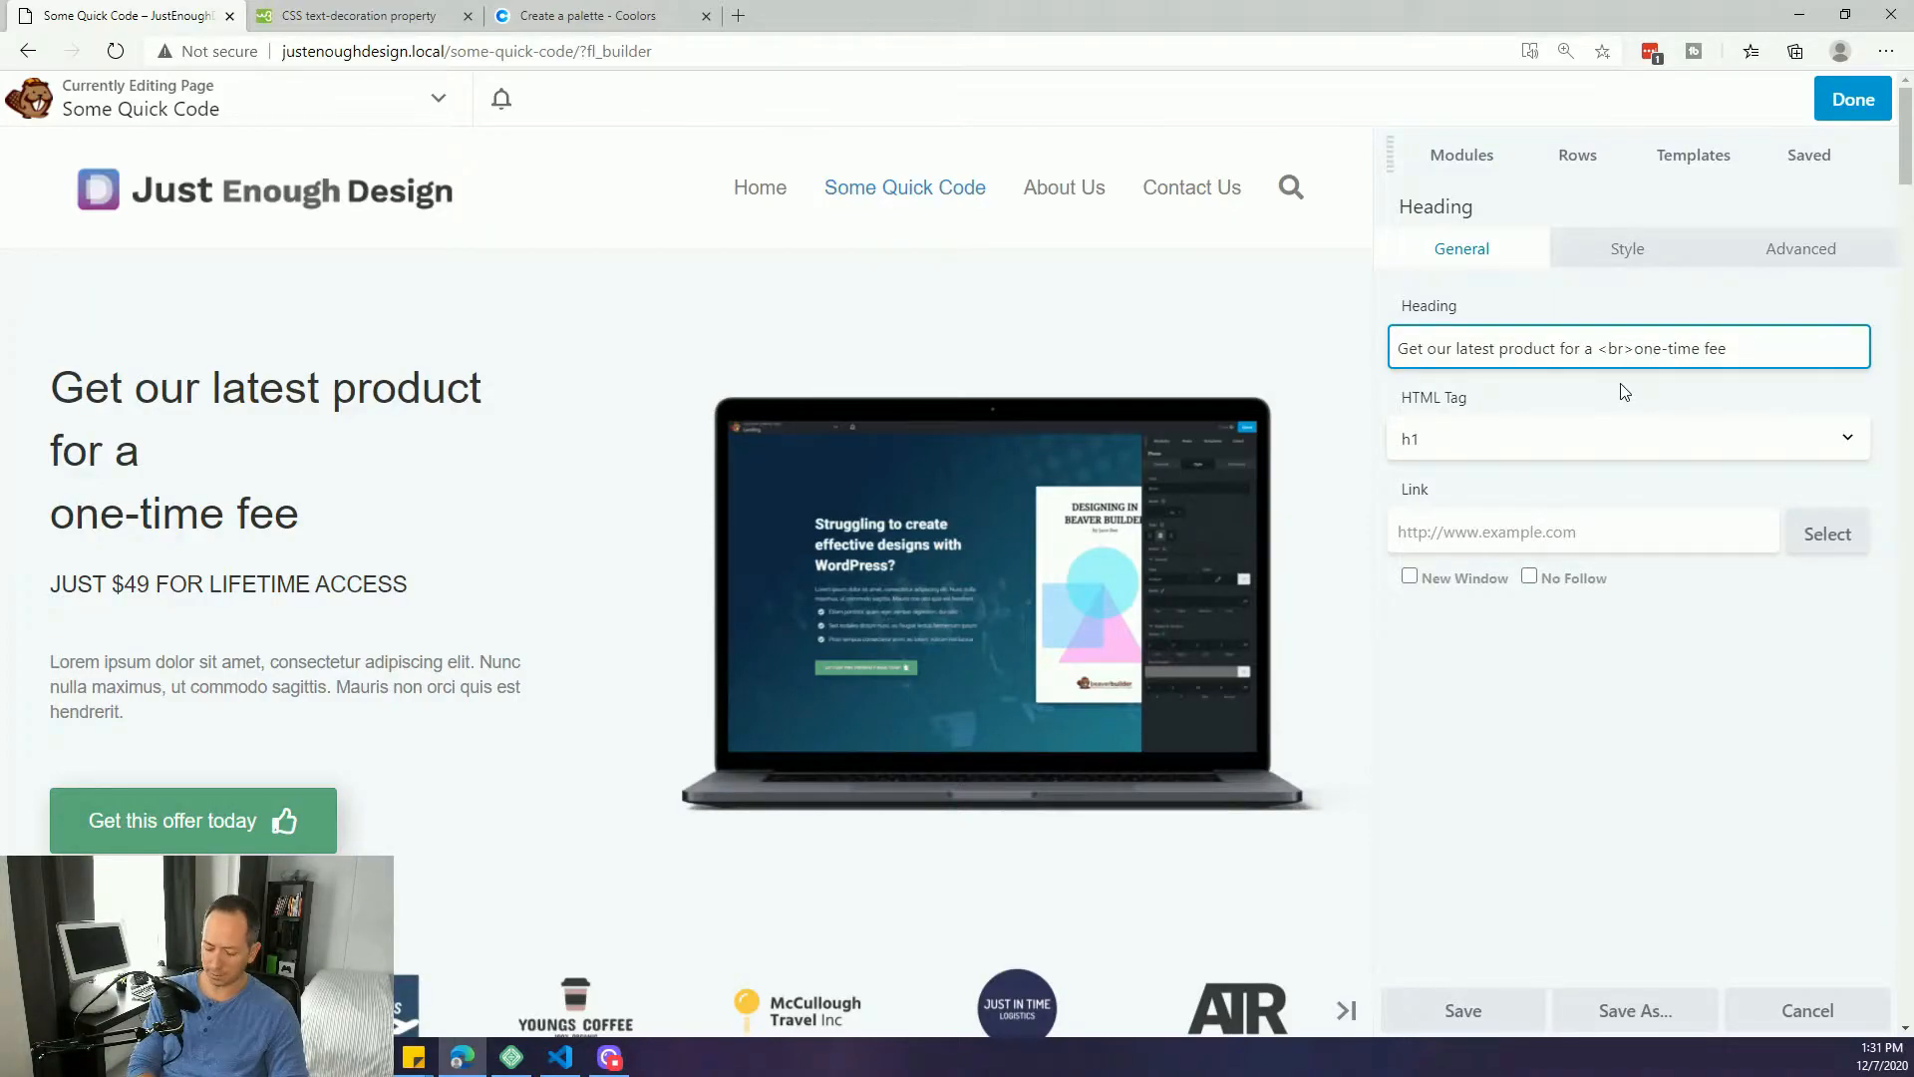
pyautogui.write('<br>')
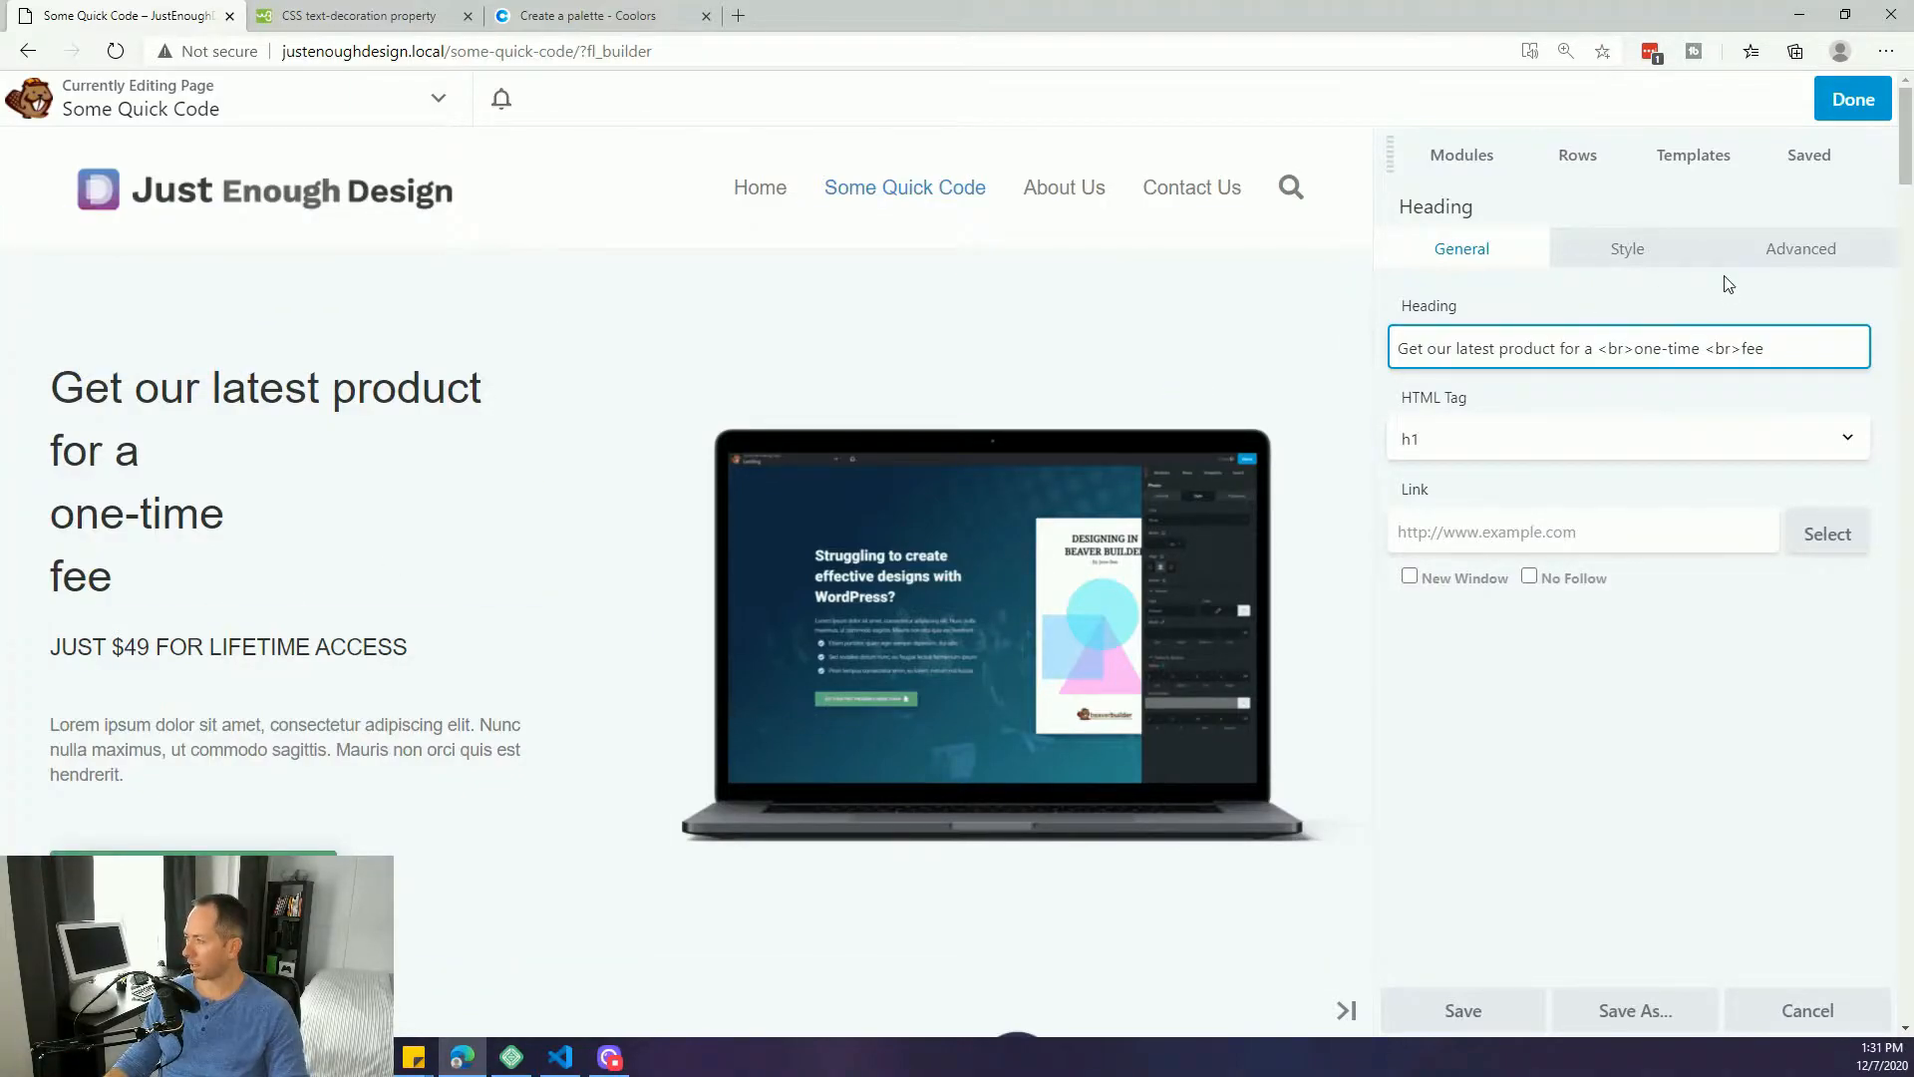
# - Insert a <br> tag before "offer today" in the text of the green hero button
pyautogui.scroll(-4, 313, 792)
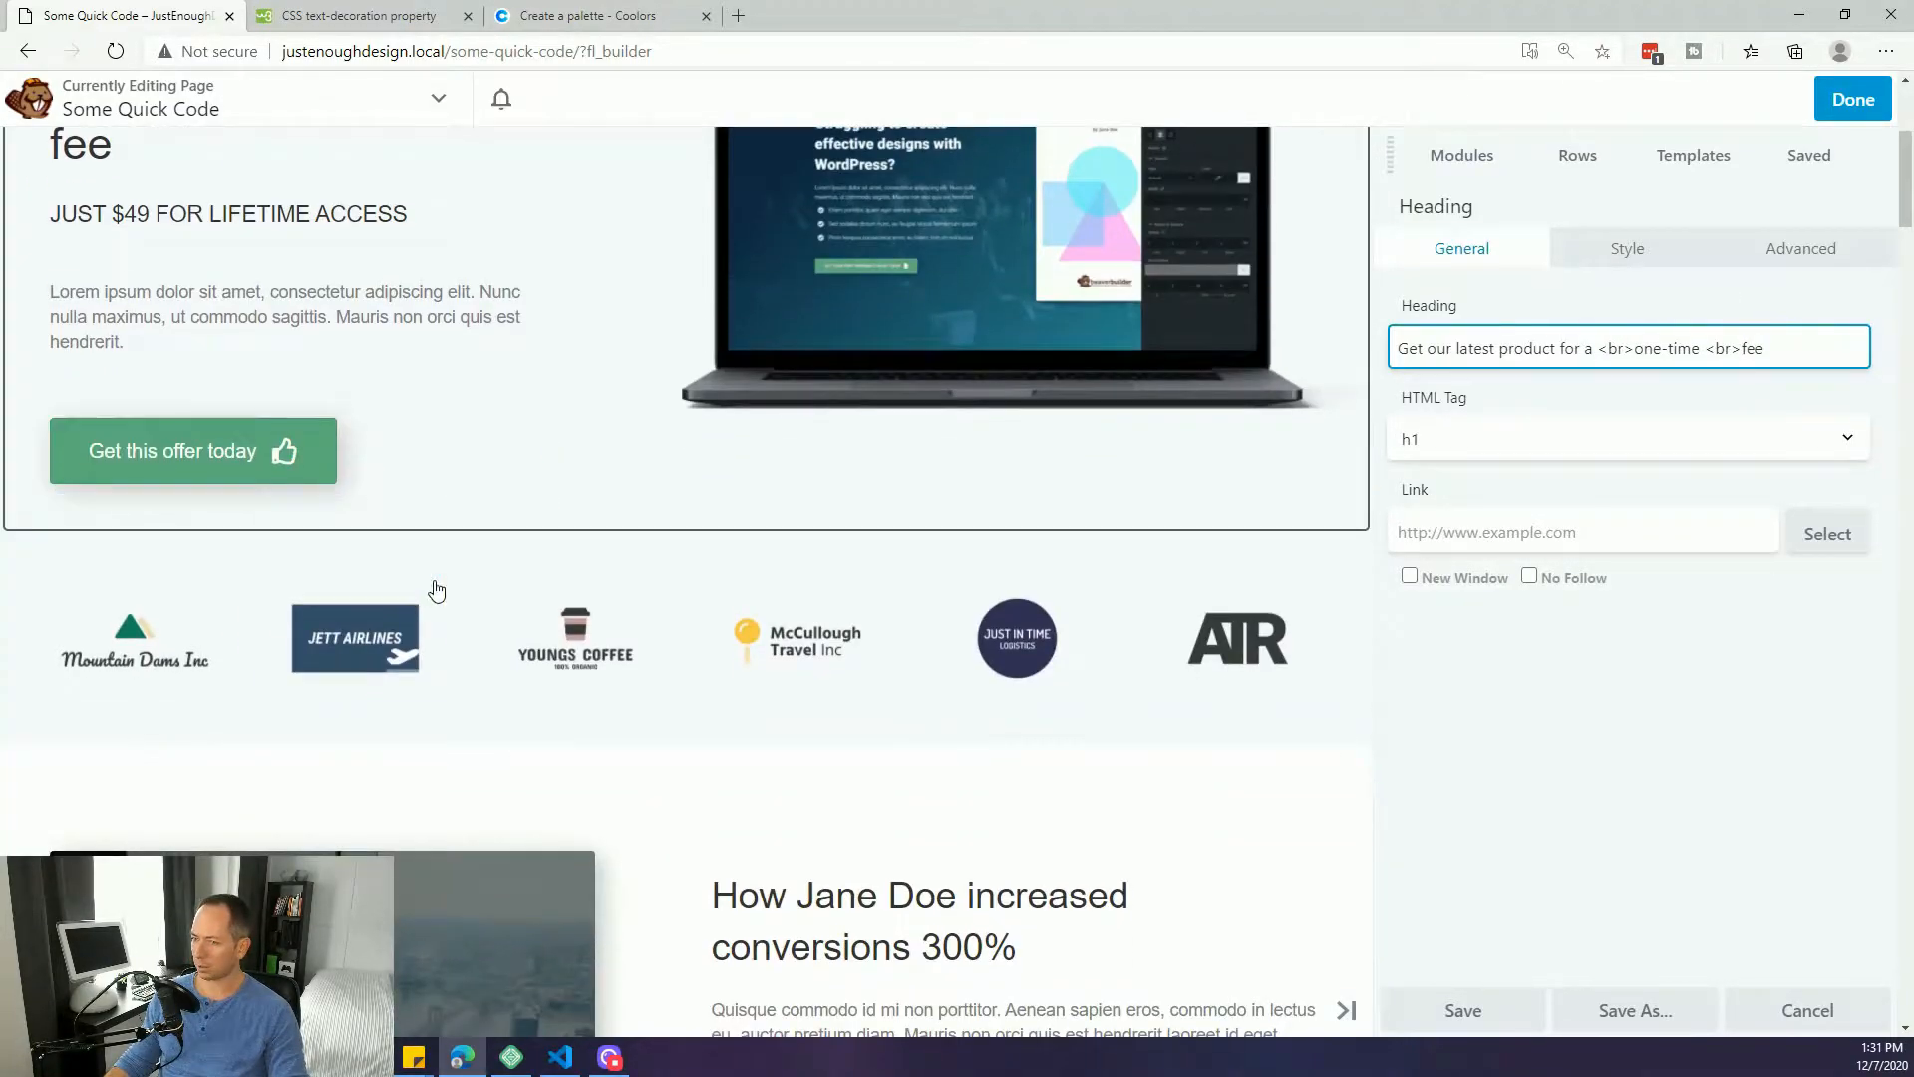
pyautogui.scroll(3, 414, 589)
pyautogui.click(221, 747)
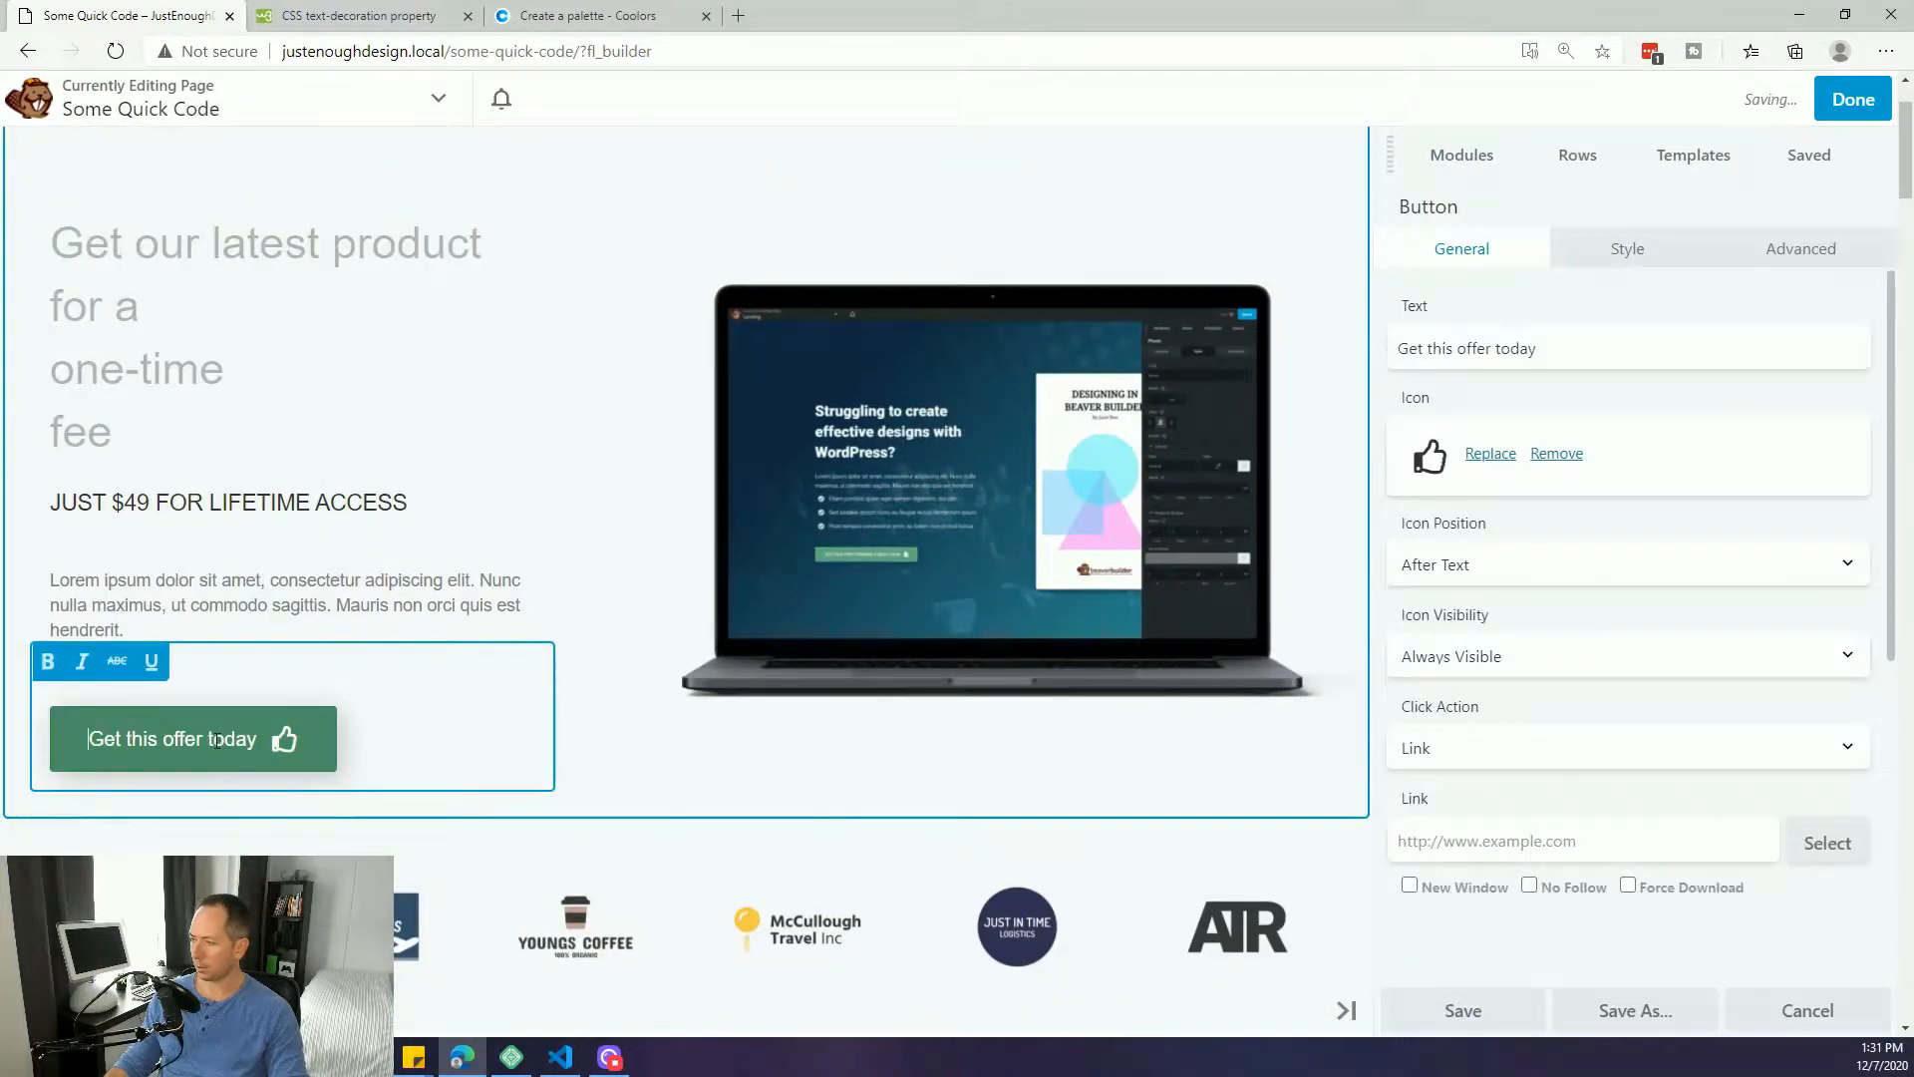
pyautogui.click(1461, 349)
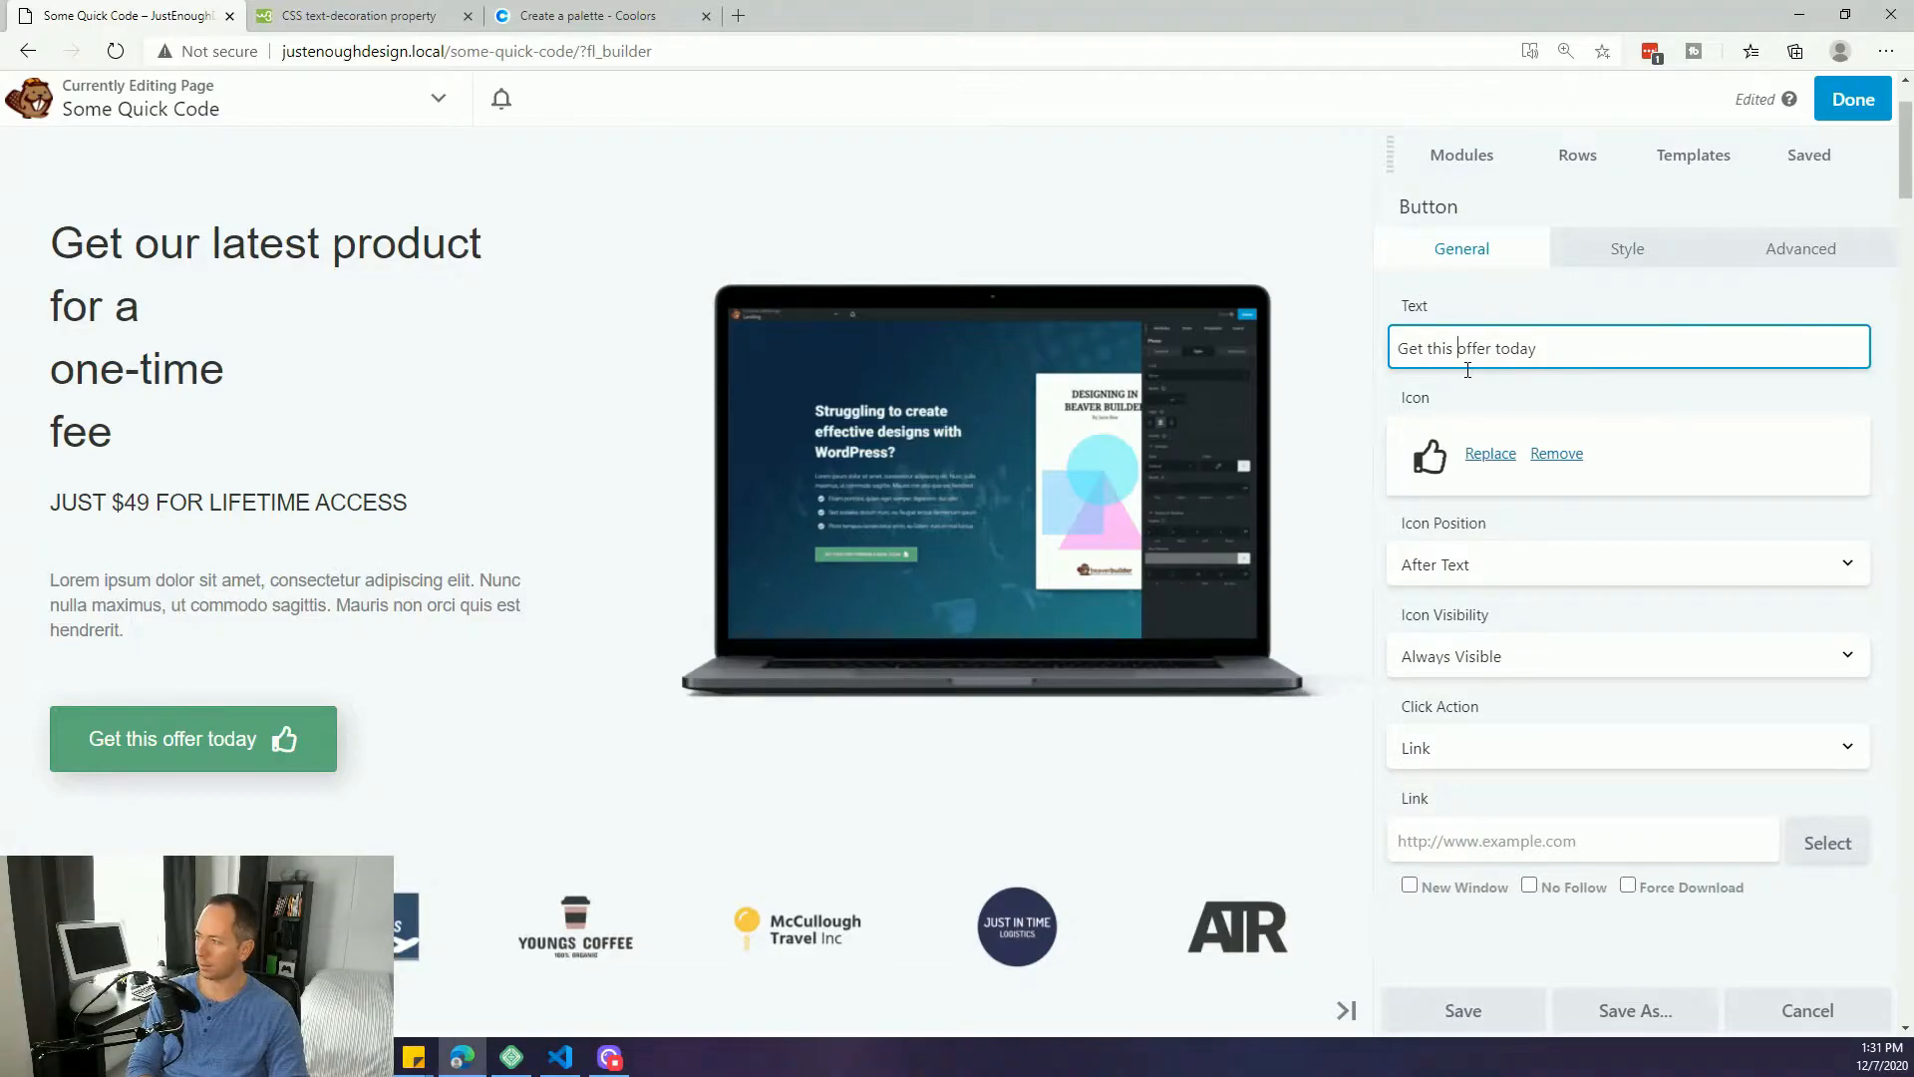
pyautogui.write('<br')
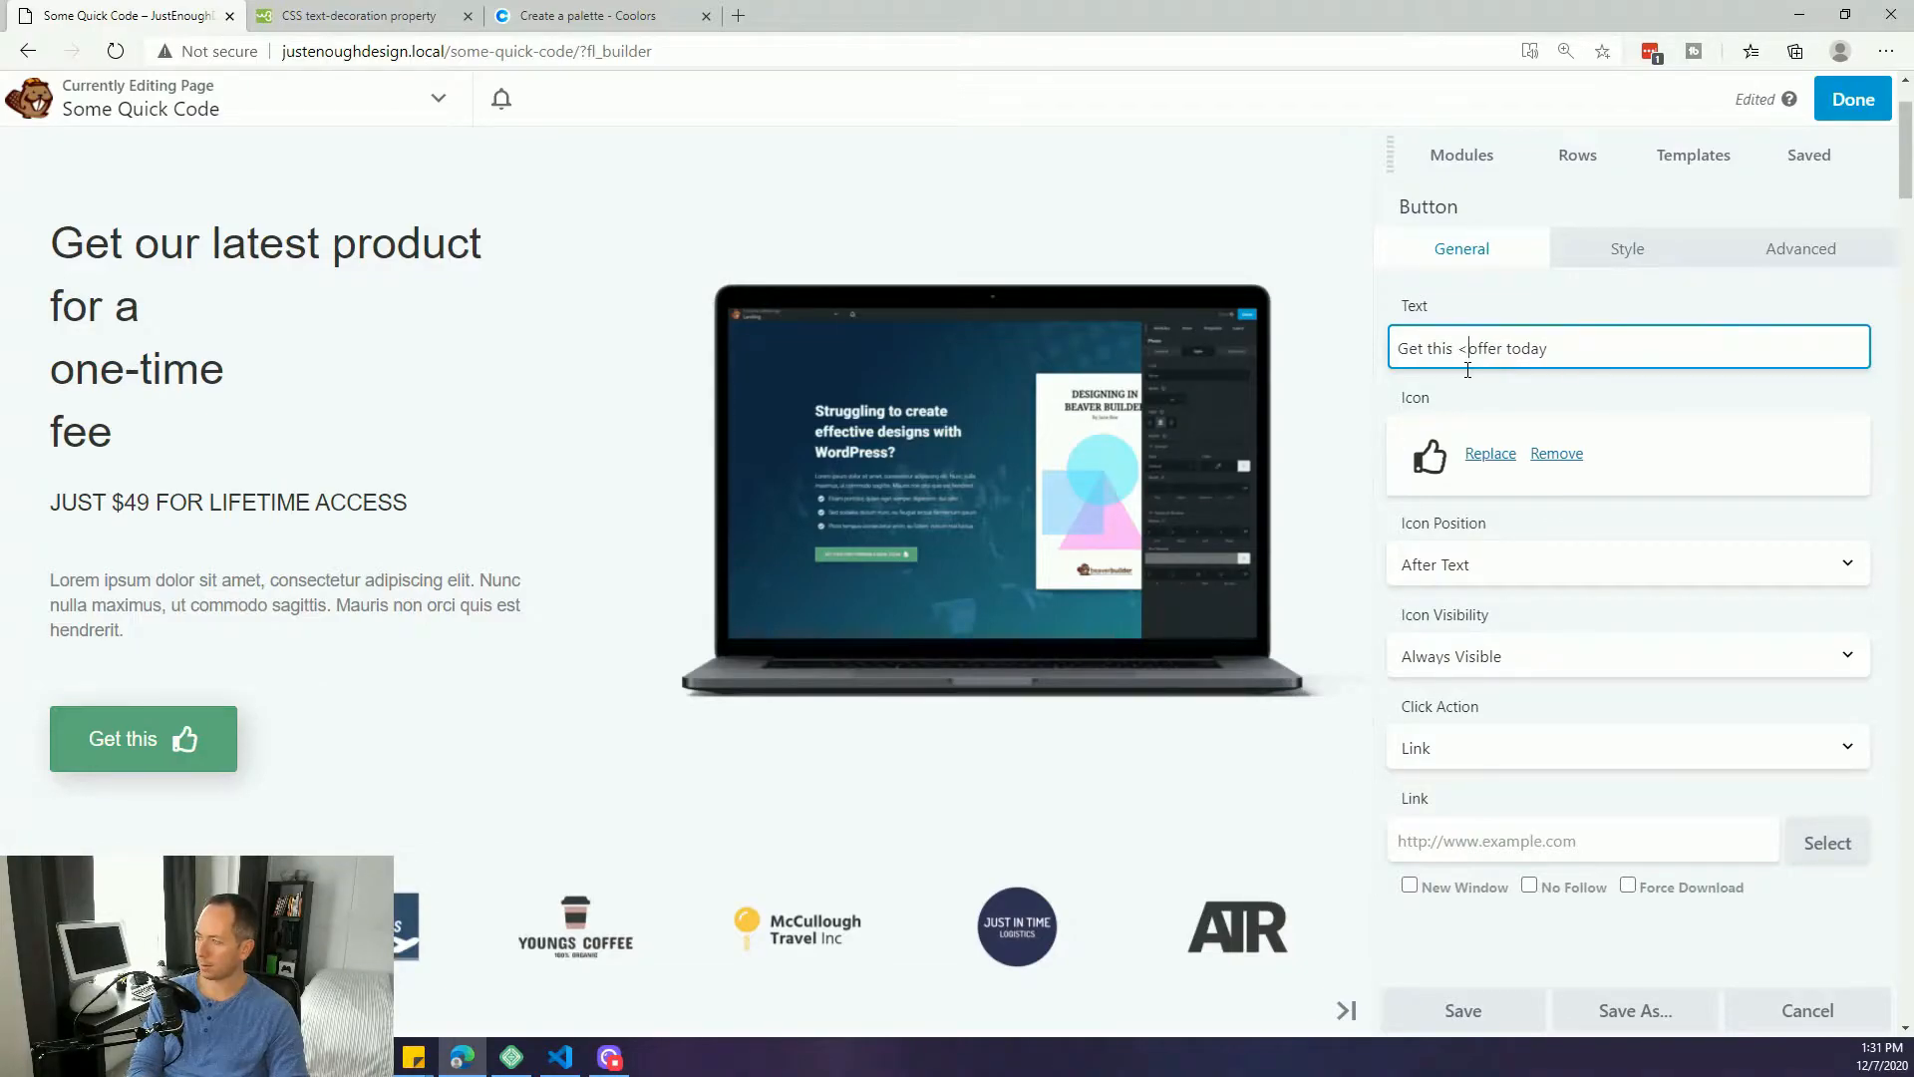
pyautogui.write('>')
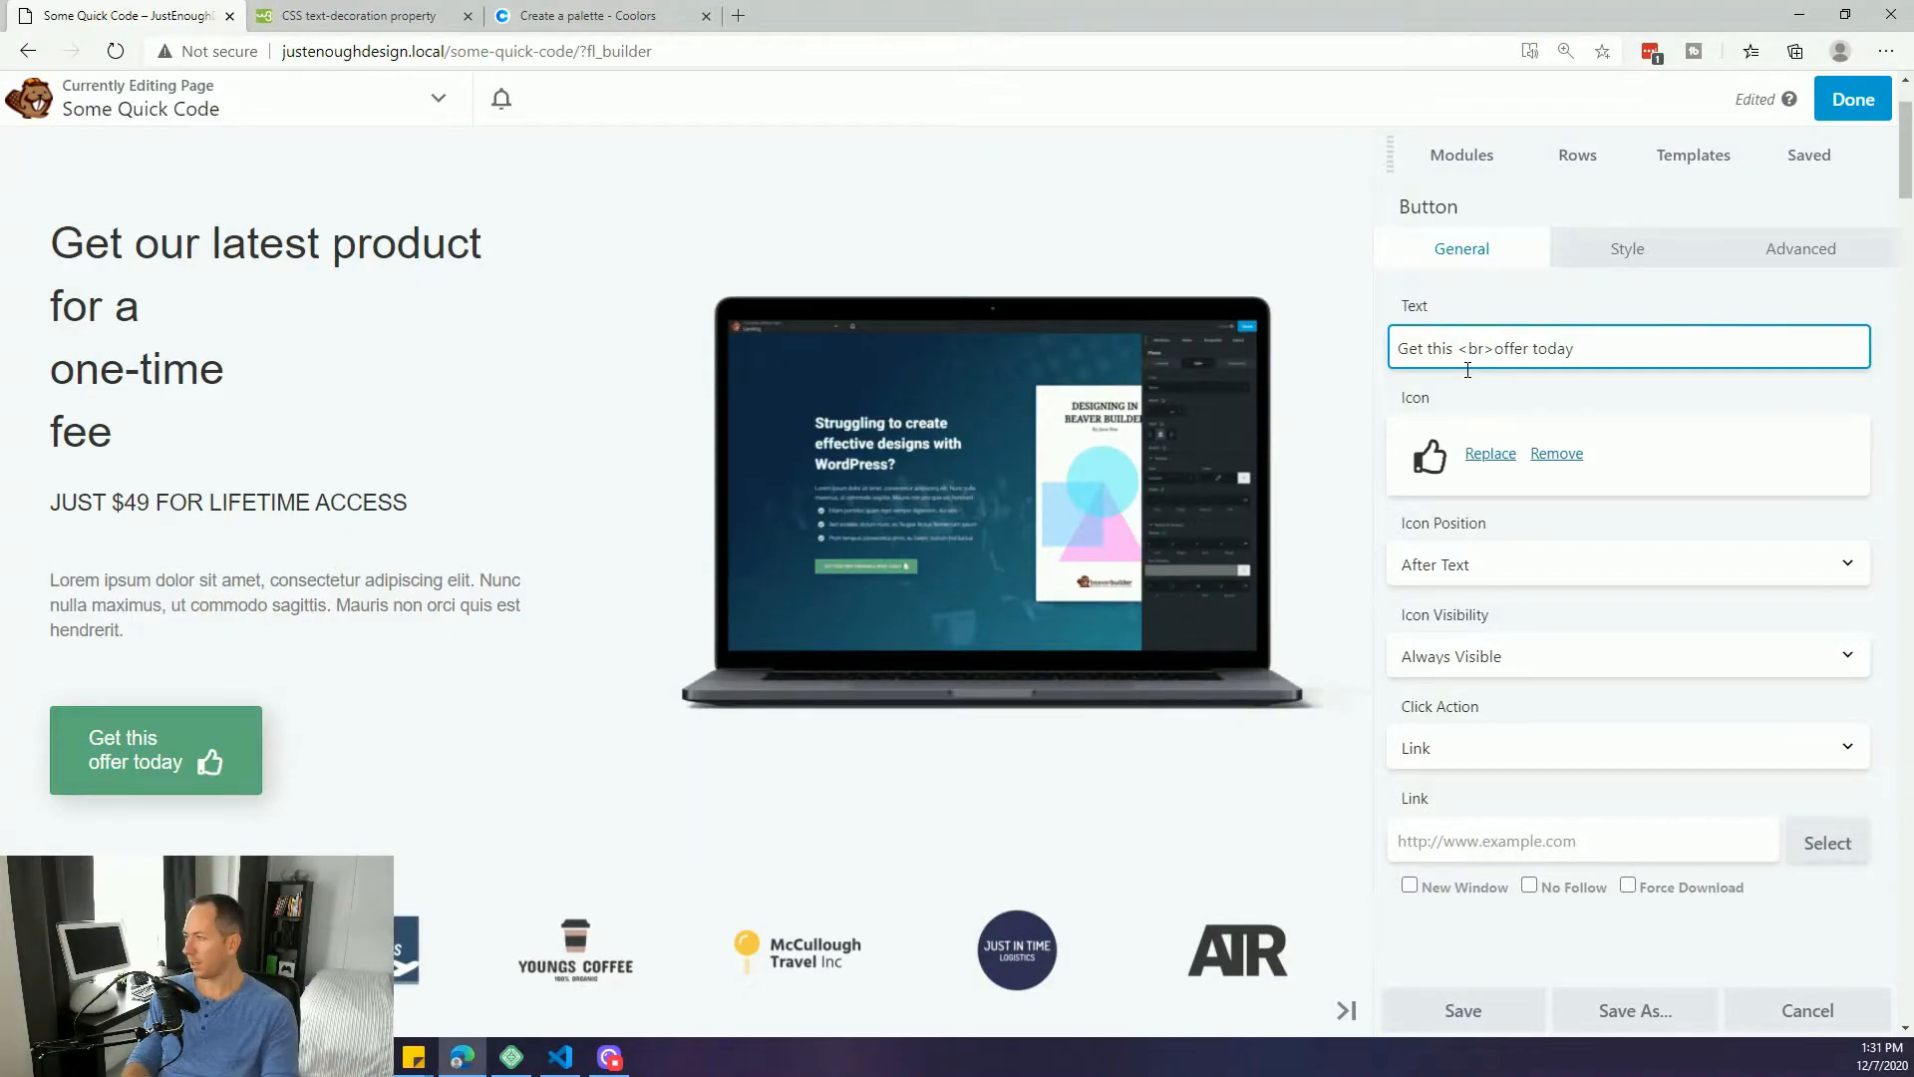
# - Copy the hero heading's full text with its <br> tags onto line 3 of the untitled HTML file in Visual Studio Code
pyautogui.click(222, 240)
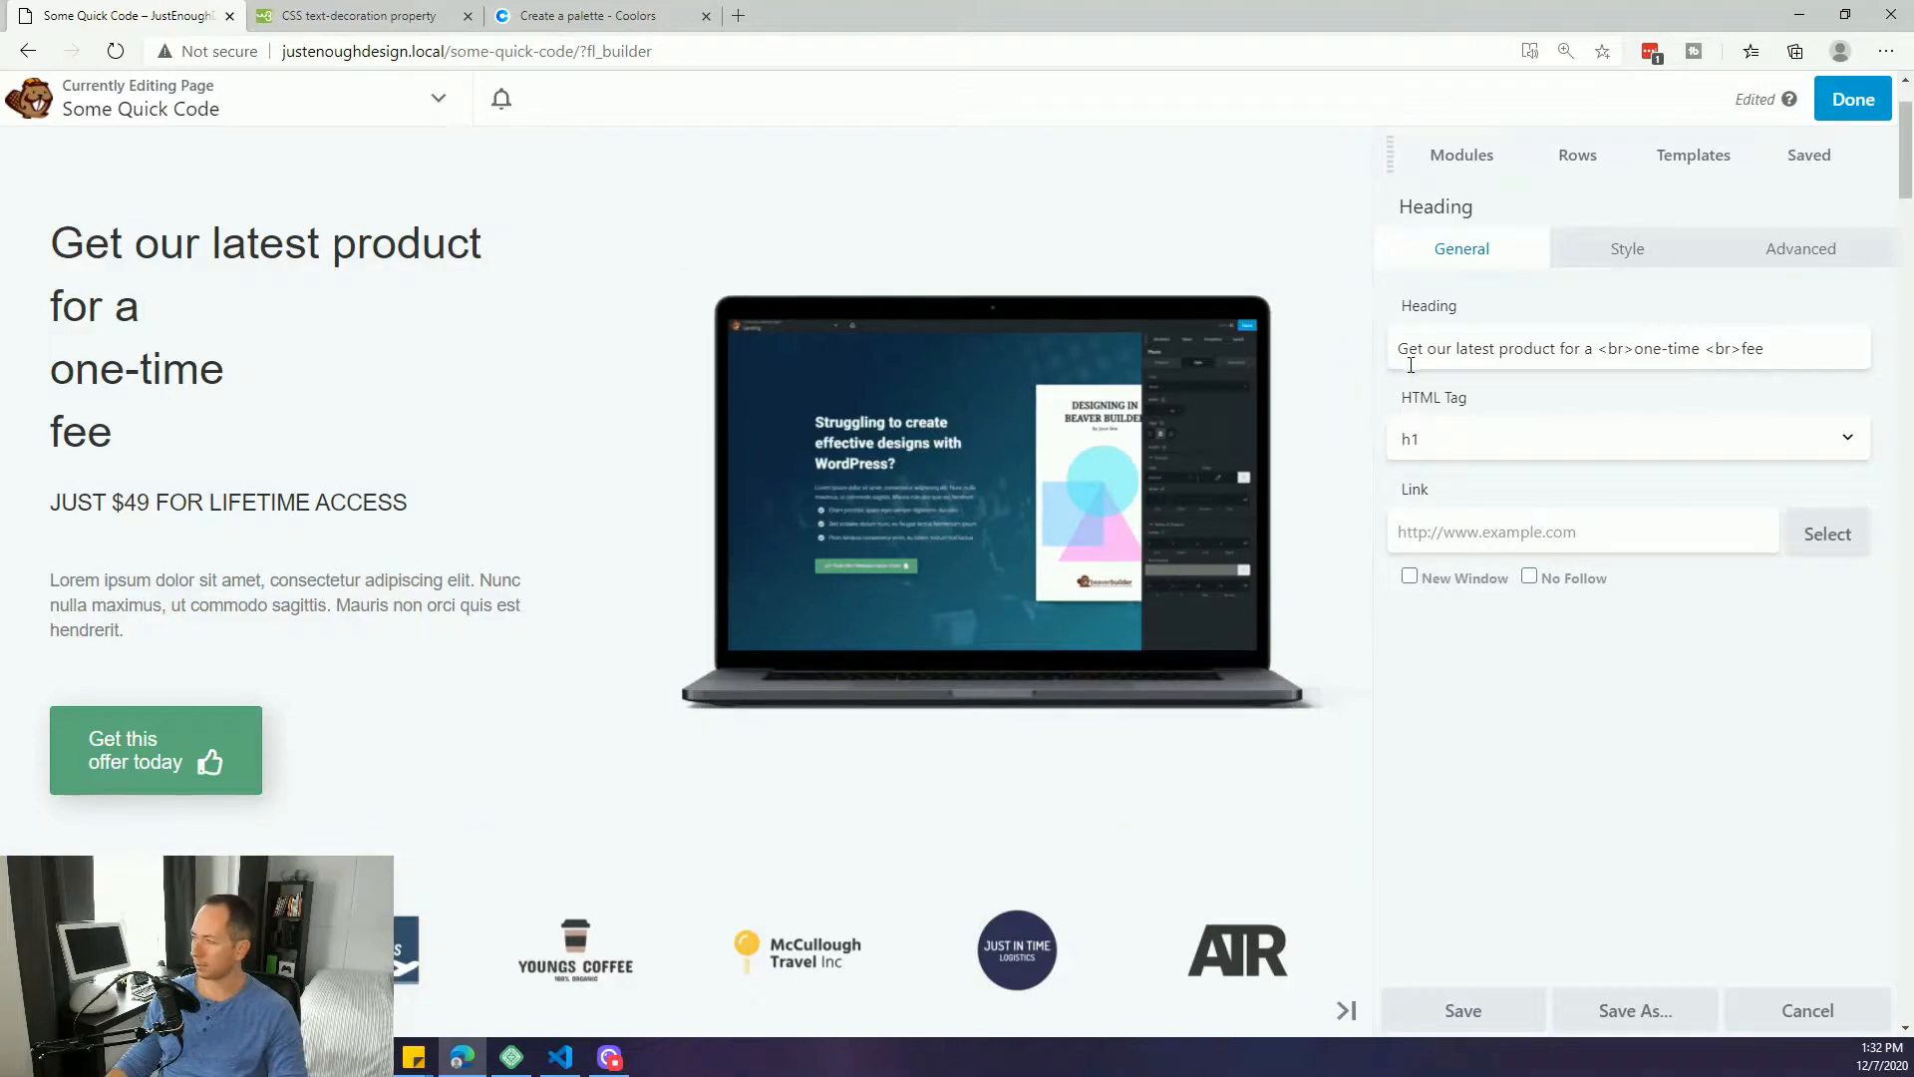
pyautogui.click(1469, 348)
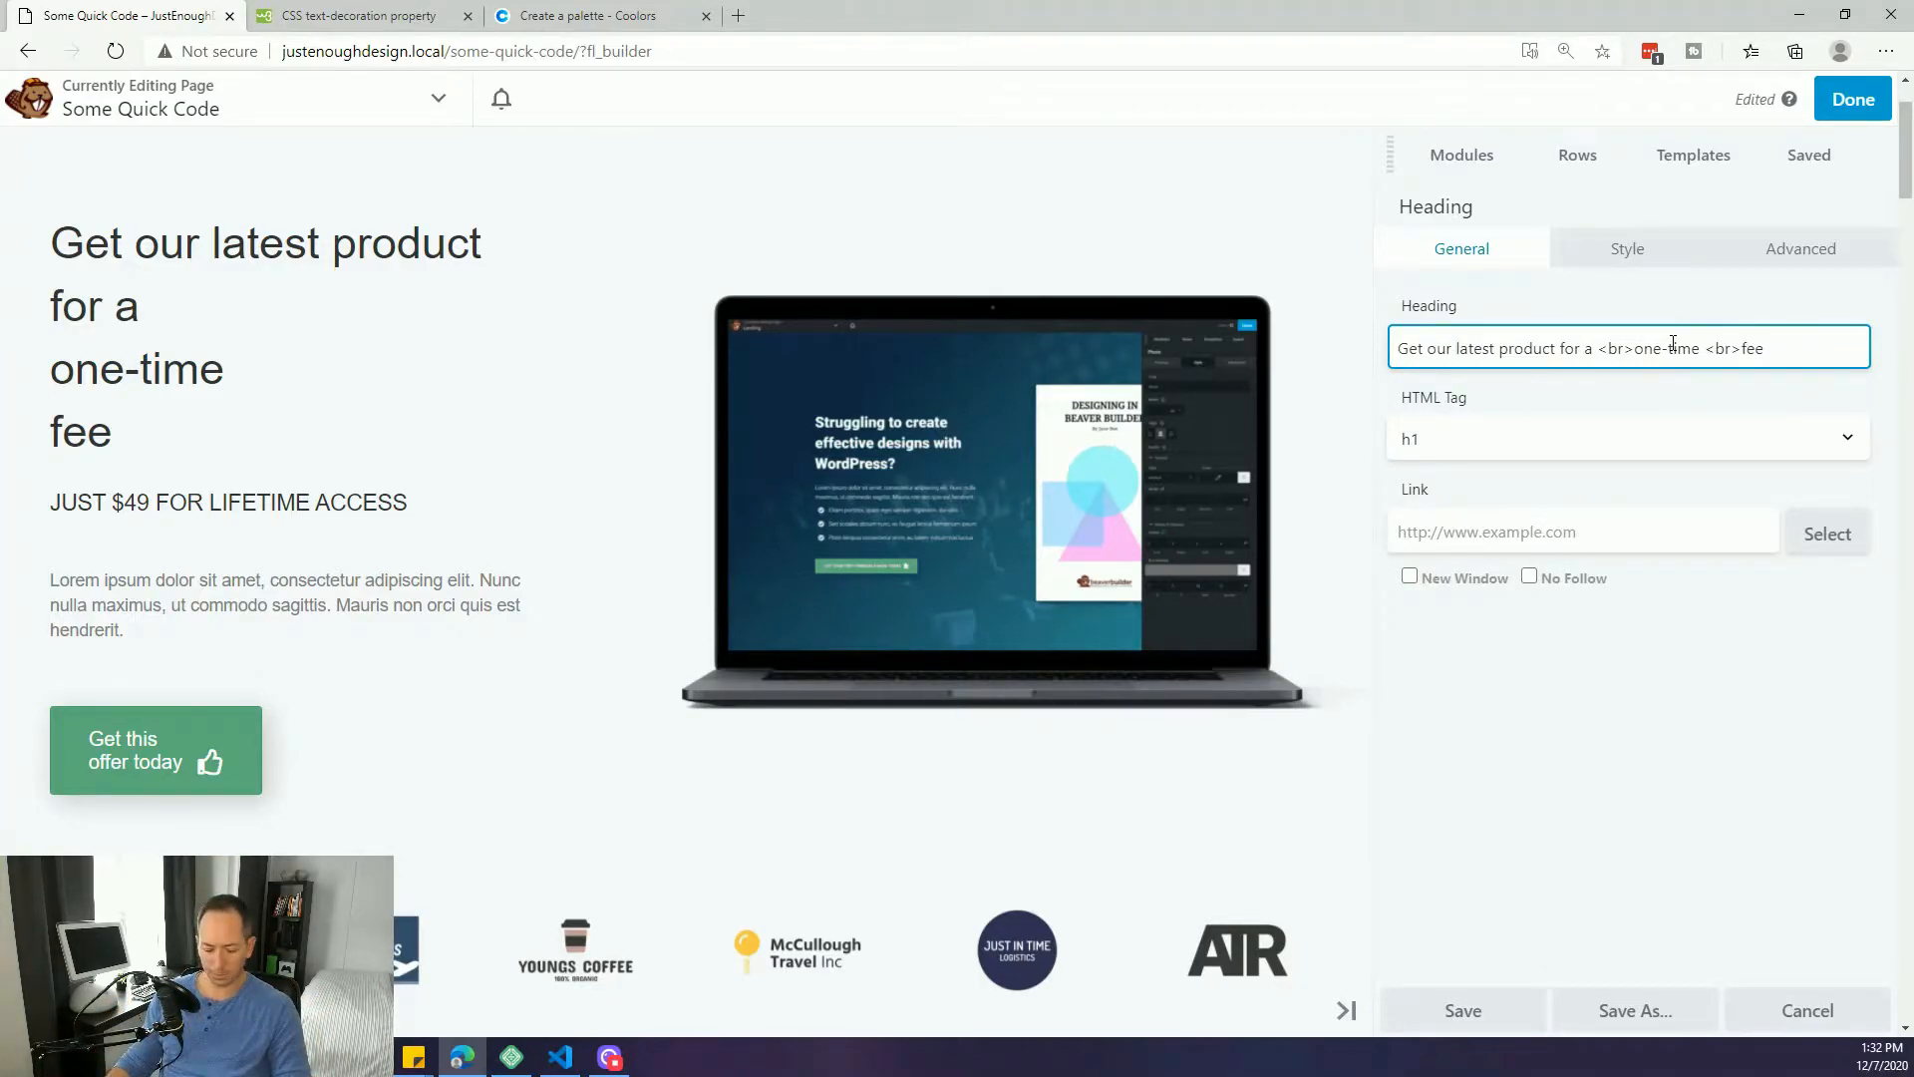
pyautogui.hotkey('ctrl', 'a')
pyautogui.write('Get our latest product for a <br>one-time <br>fee')
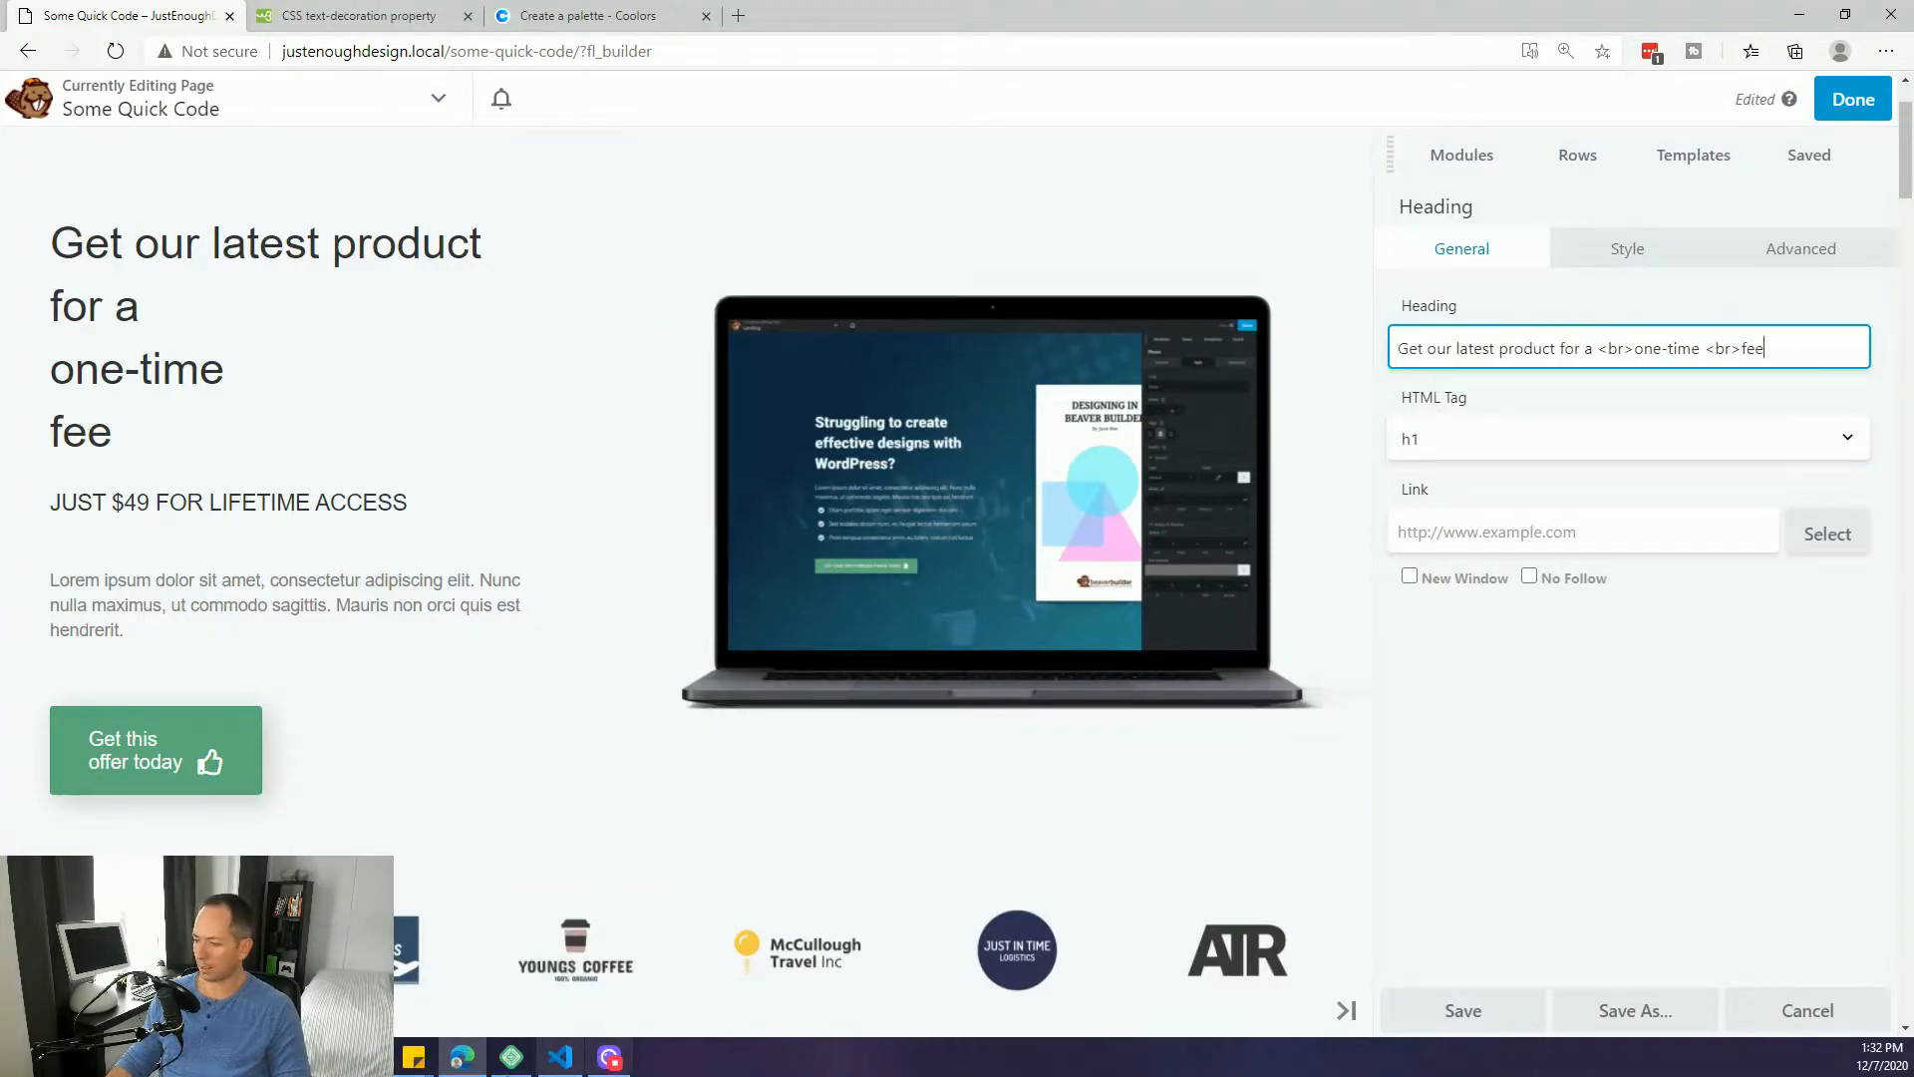
pyautogui.click(560, 1057)
pyautogui.moveTo(926, 234); pyautogui.dragTo(243, 233)
pyautogui.write('Get our latest product for a <br>one-time <br>fee')
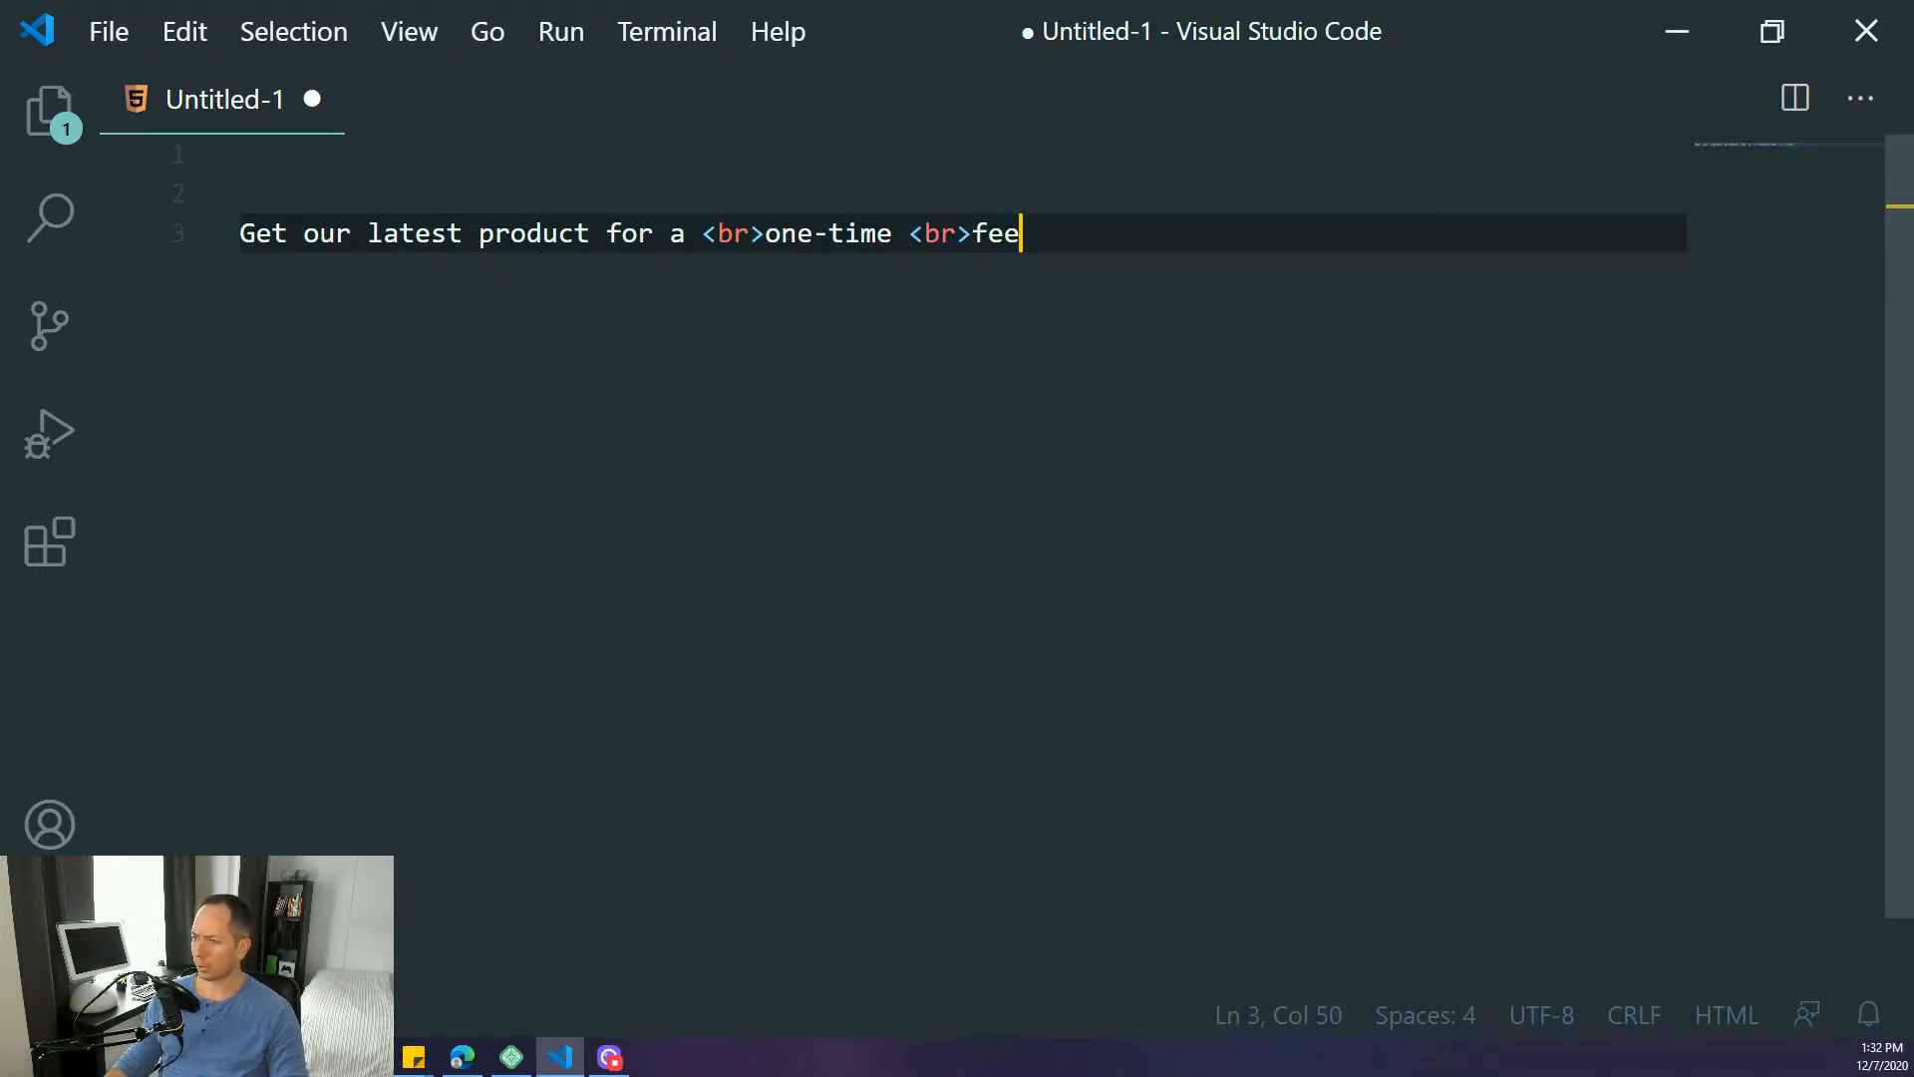
# - Insert an opening <span> tag directly before "latest product" in the heading line in Visual Studio Code
pyautogui.moveTo(368, 233); pyautogui.dragTo(592, 232)
pyautogui.hotkey('alt', 'Tab')
pyautogui.moveTo(1452, 346); pyautogui.dragTo(1546, 369)
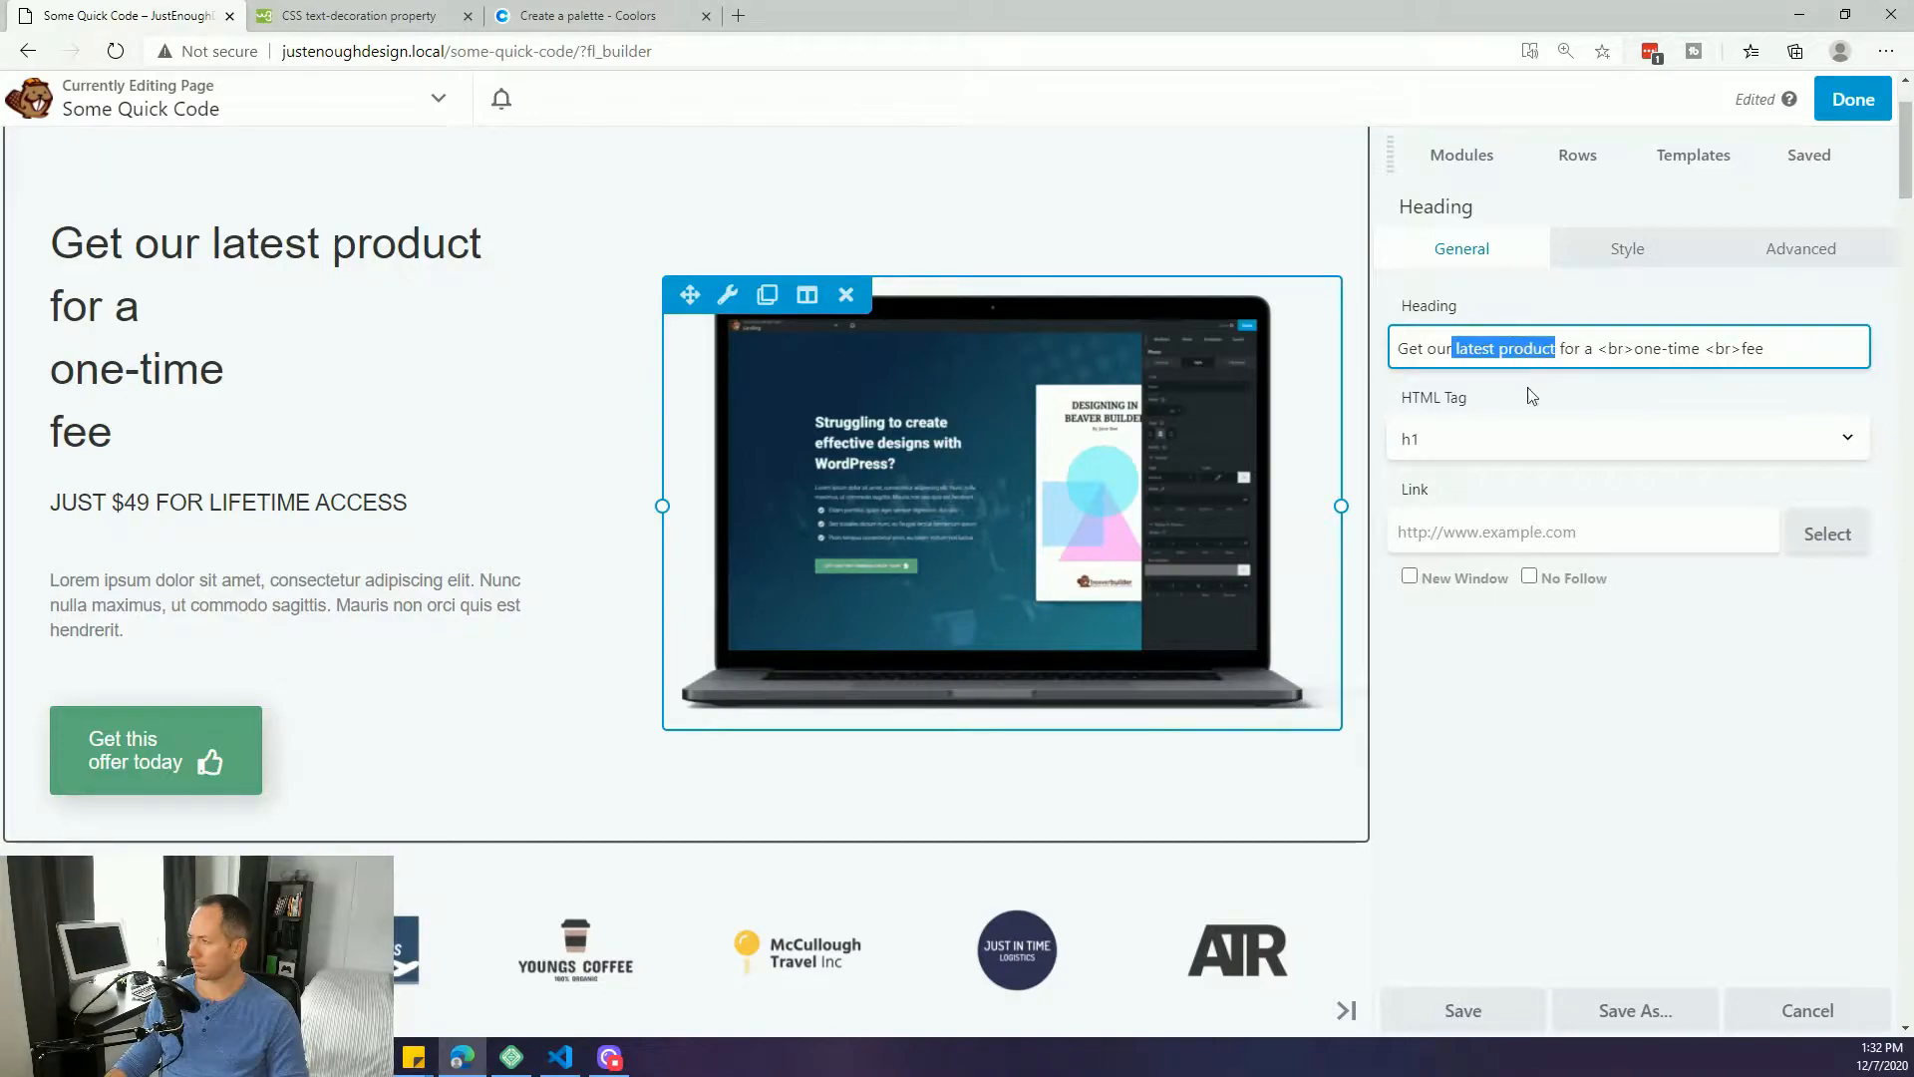
pyautogui.hotkey('alt', 'Tab')
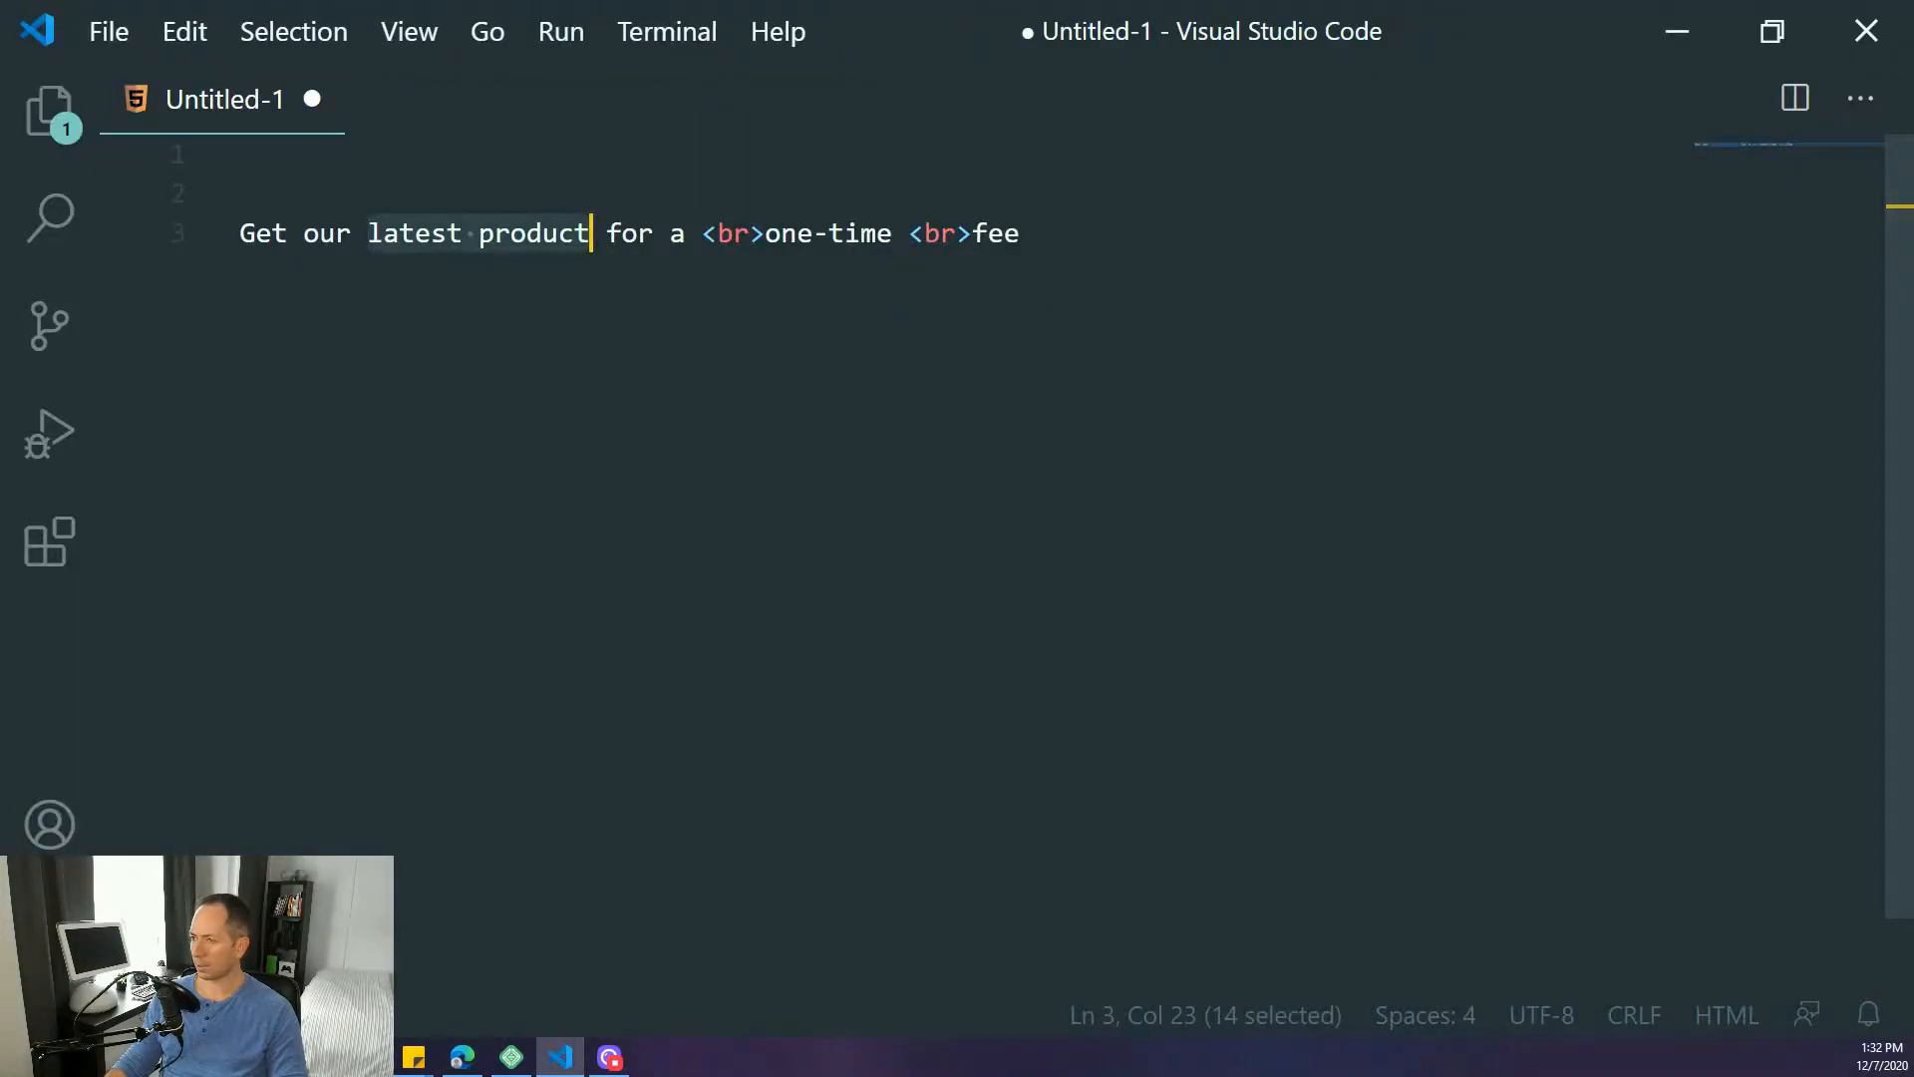
pyautogui.press('Left')
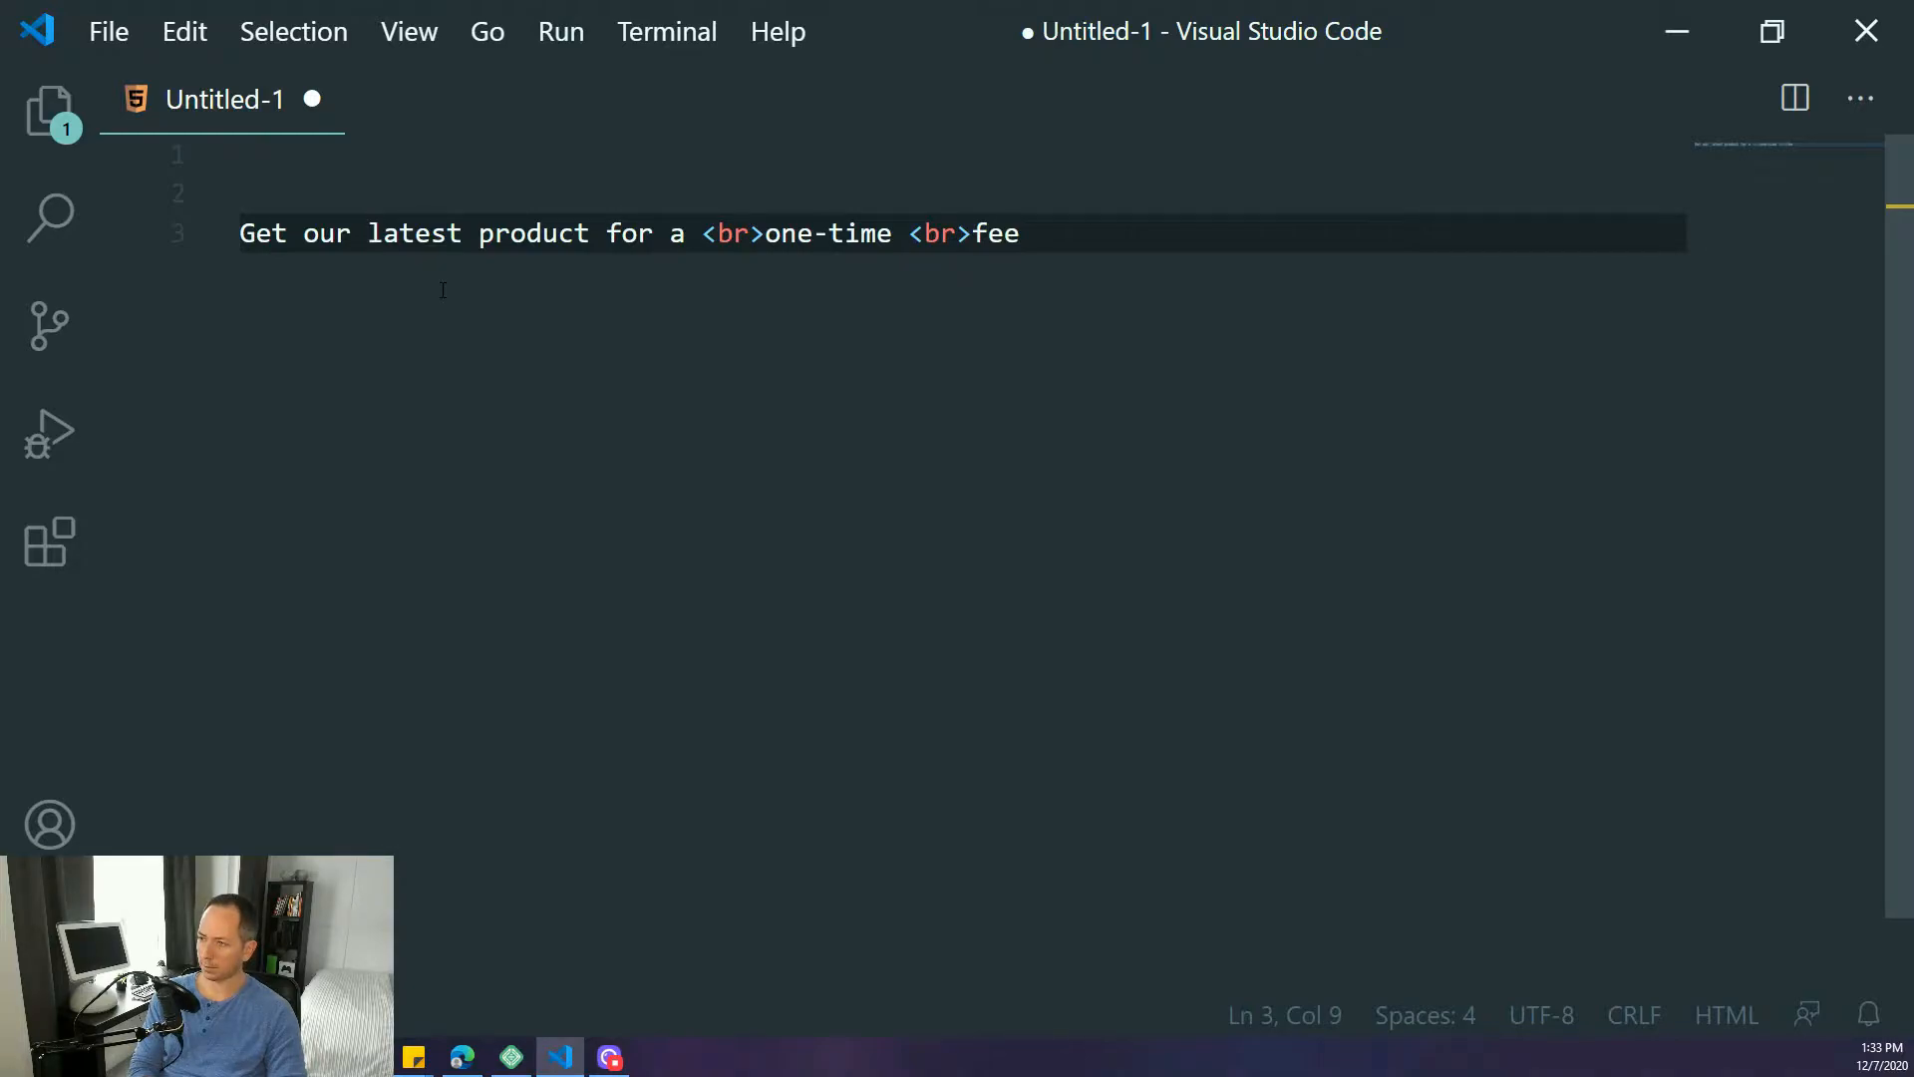
pyautogui.write('<span')
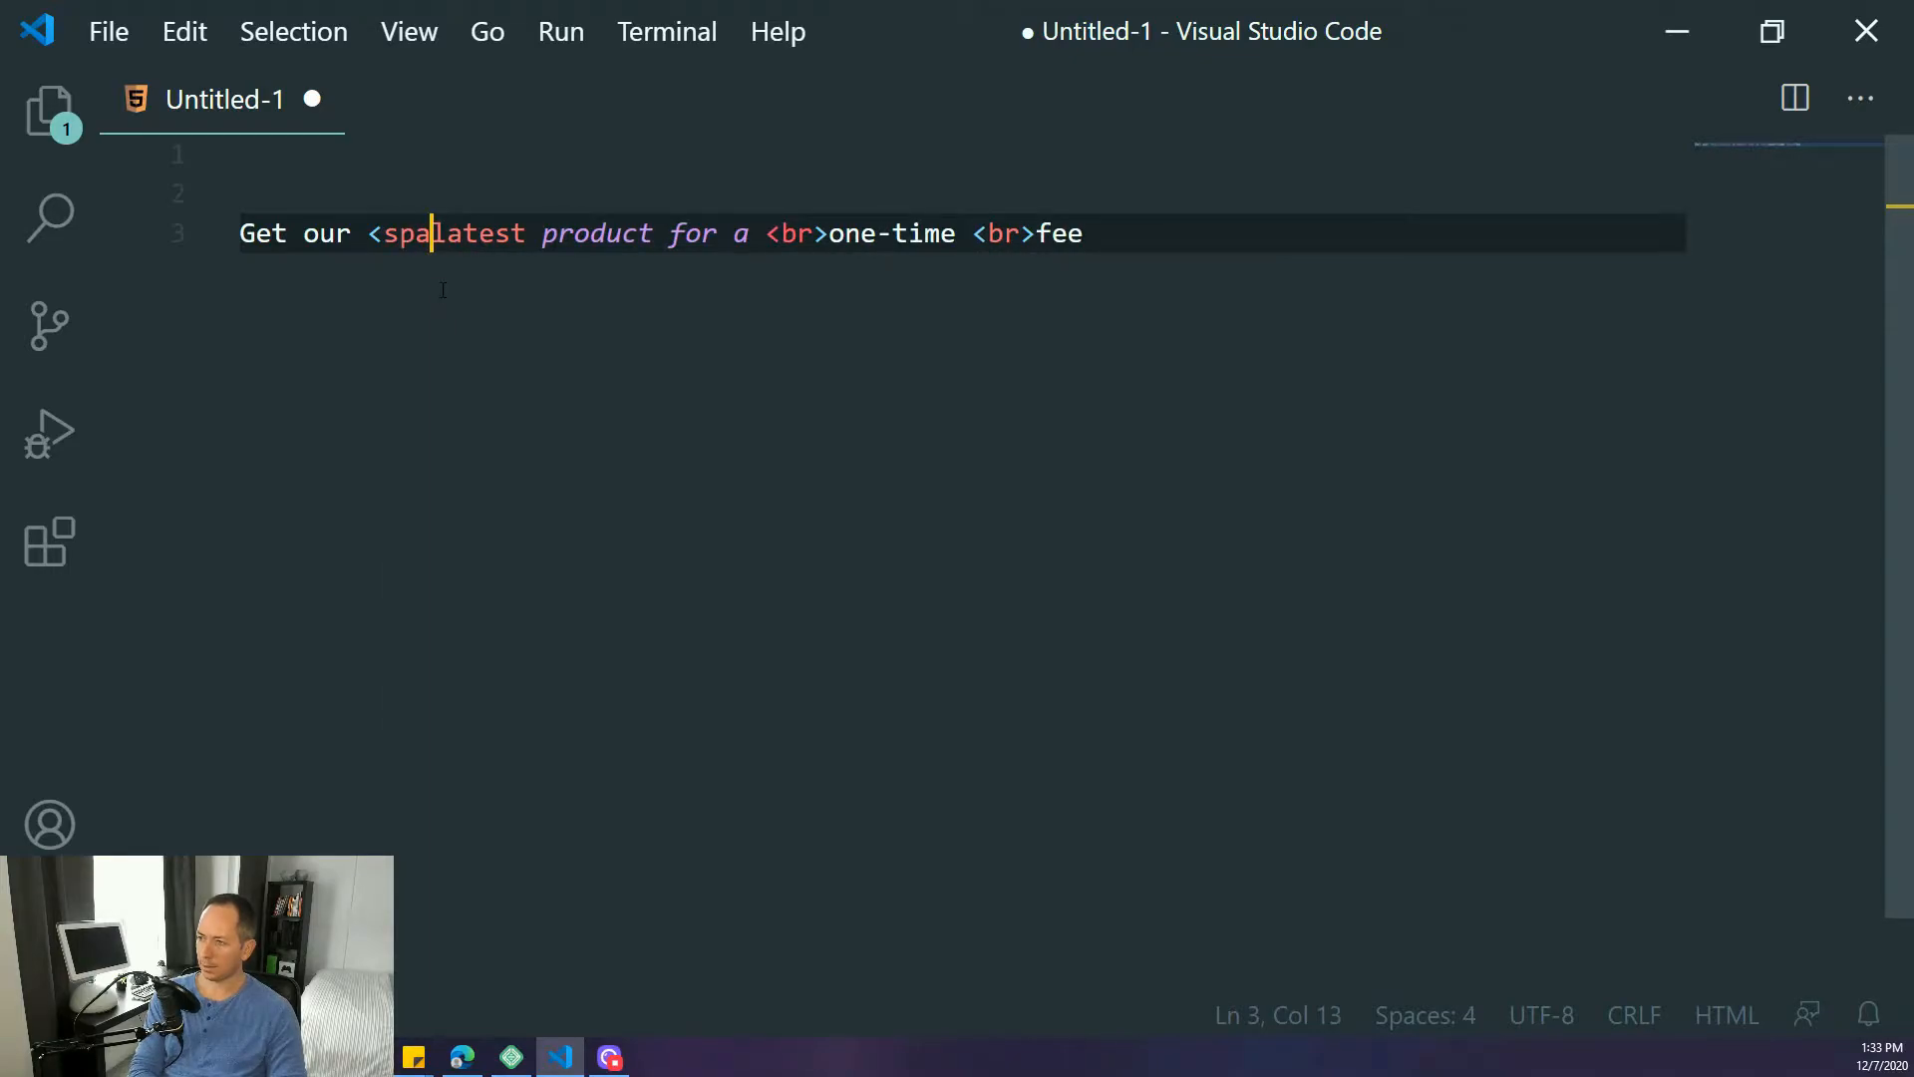
pyautogui.write('>')
pyautogui.press('Right')
pyautogui.press('Right')
pyautogui.press('Right')
pyautogui.press('Right')
pyautogui.press('Right')
pyautogui.press('Right')
pyautogui.press('Right')
pyautogui.press('Right')
pyautogui.press('Right')
pyautogui.press('Right')
pyautogui.press('Right')
pyautogui.press('Right')
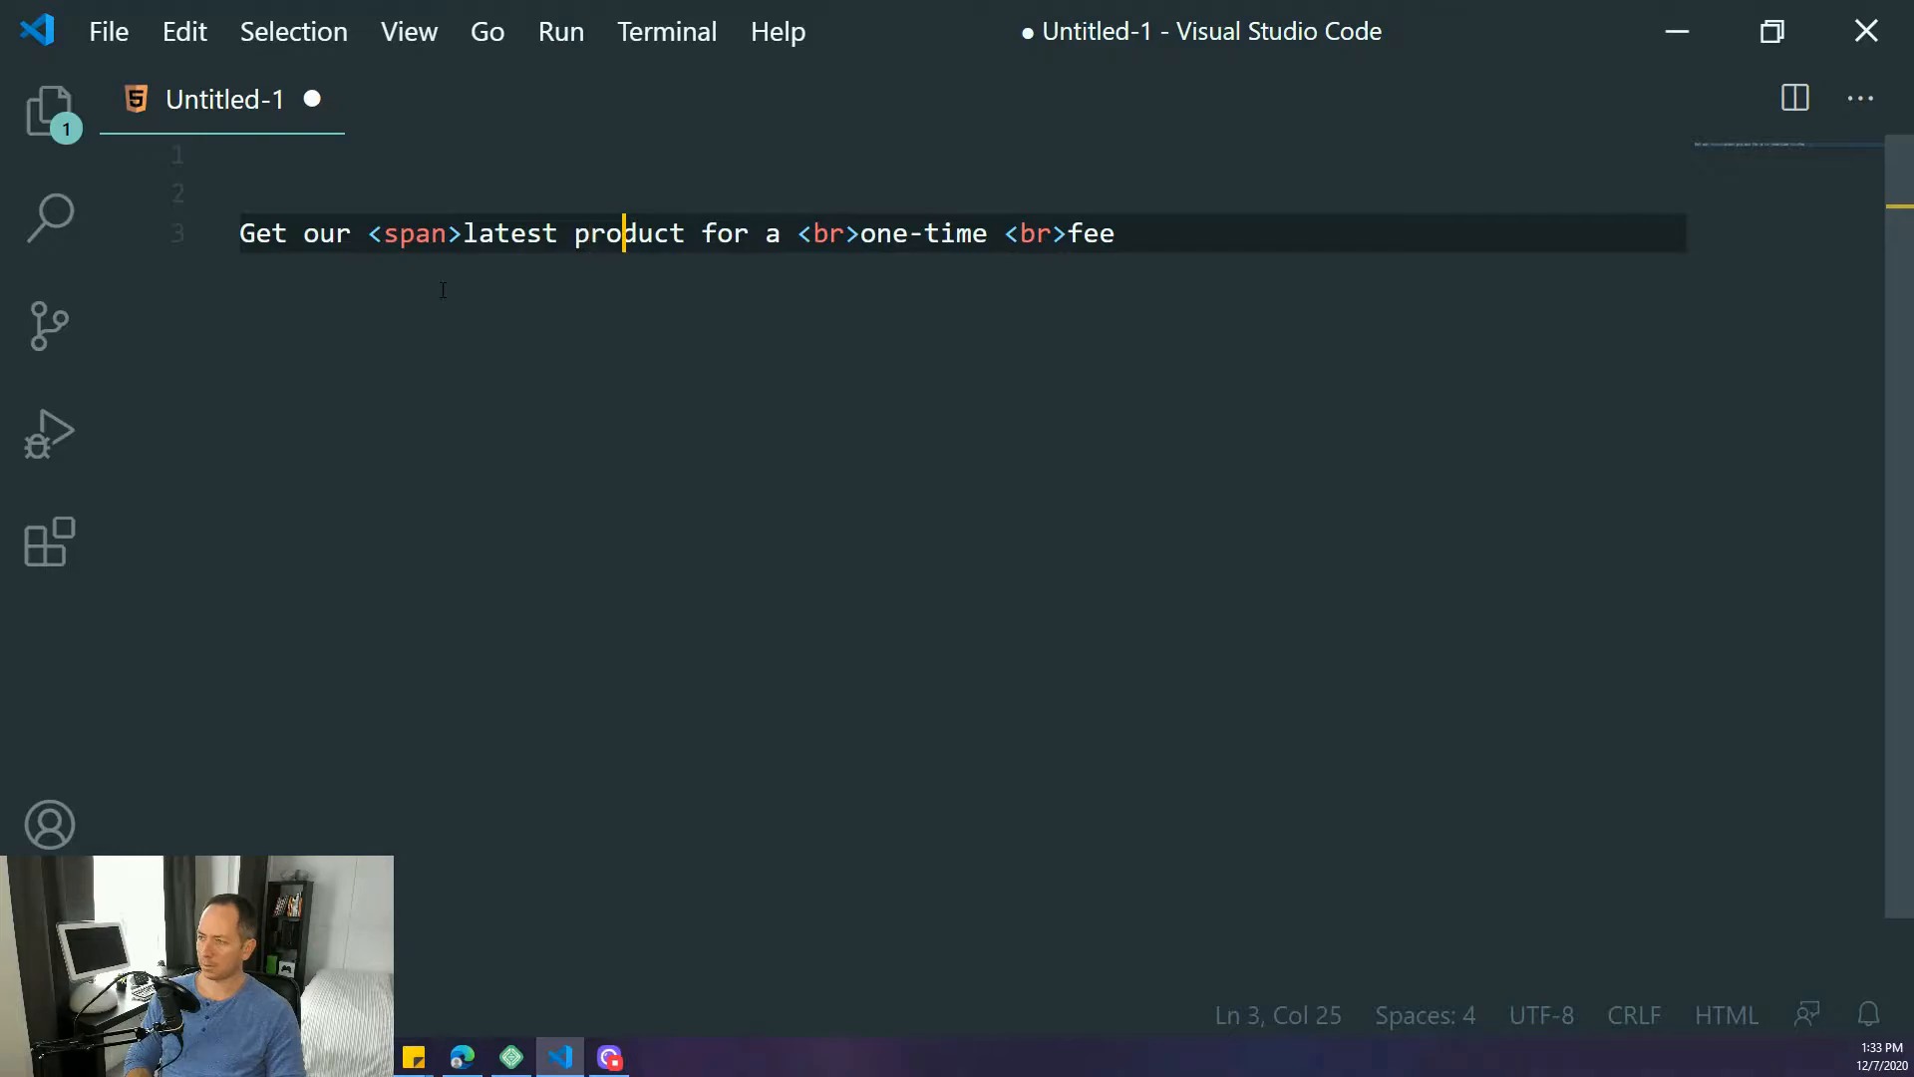
pyautogui.press('Left')
pyautogui.press('Left')
pyautogui.press('Left')
pyautogui.press('Left')
pyautogui.press('Left')
pyautogui.press('Left')
pyautogui.press('Left')
pyautogui.press('Left')
pyautogui.press('Left')
pyautogui.press('Left')
pyautogui.press('Left')
pyautogui.press('Right')
pyautogui.press('Right')
pyautogui.press('Right')
pyautogui.press('Right')
pyautogui.press('Right')
pyautogui.press('Right')
pyautogui.press('Right')
pyautogui.press('Right')
pyautogui.press('Right')
pyautogui.press('Right')
pyautogui.press('Right')
pyautogui.press('Right')
pyautogui.press('Right')
pyautogui.press('Right')
pyautogui.press('Right')
pyautogui.press('Right')
pyautogui.press('Right')
pyautogui.press('Right')
pyautogui.press('Right')
pyautogui.press('Right')
pyautogui.press('Right')
pyautogui.press('Right')
pyautogui.press('Right')
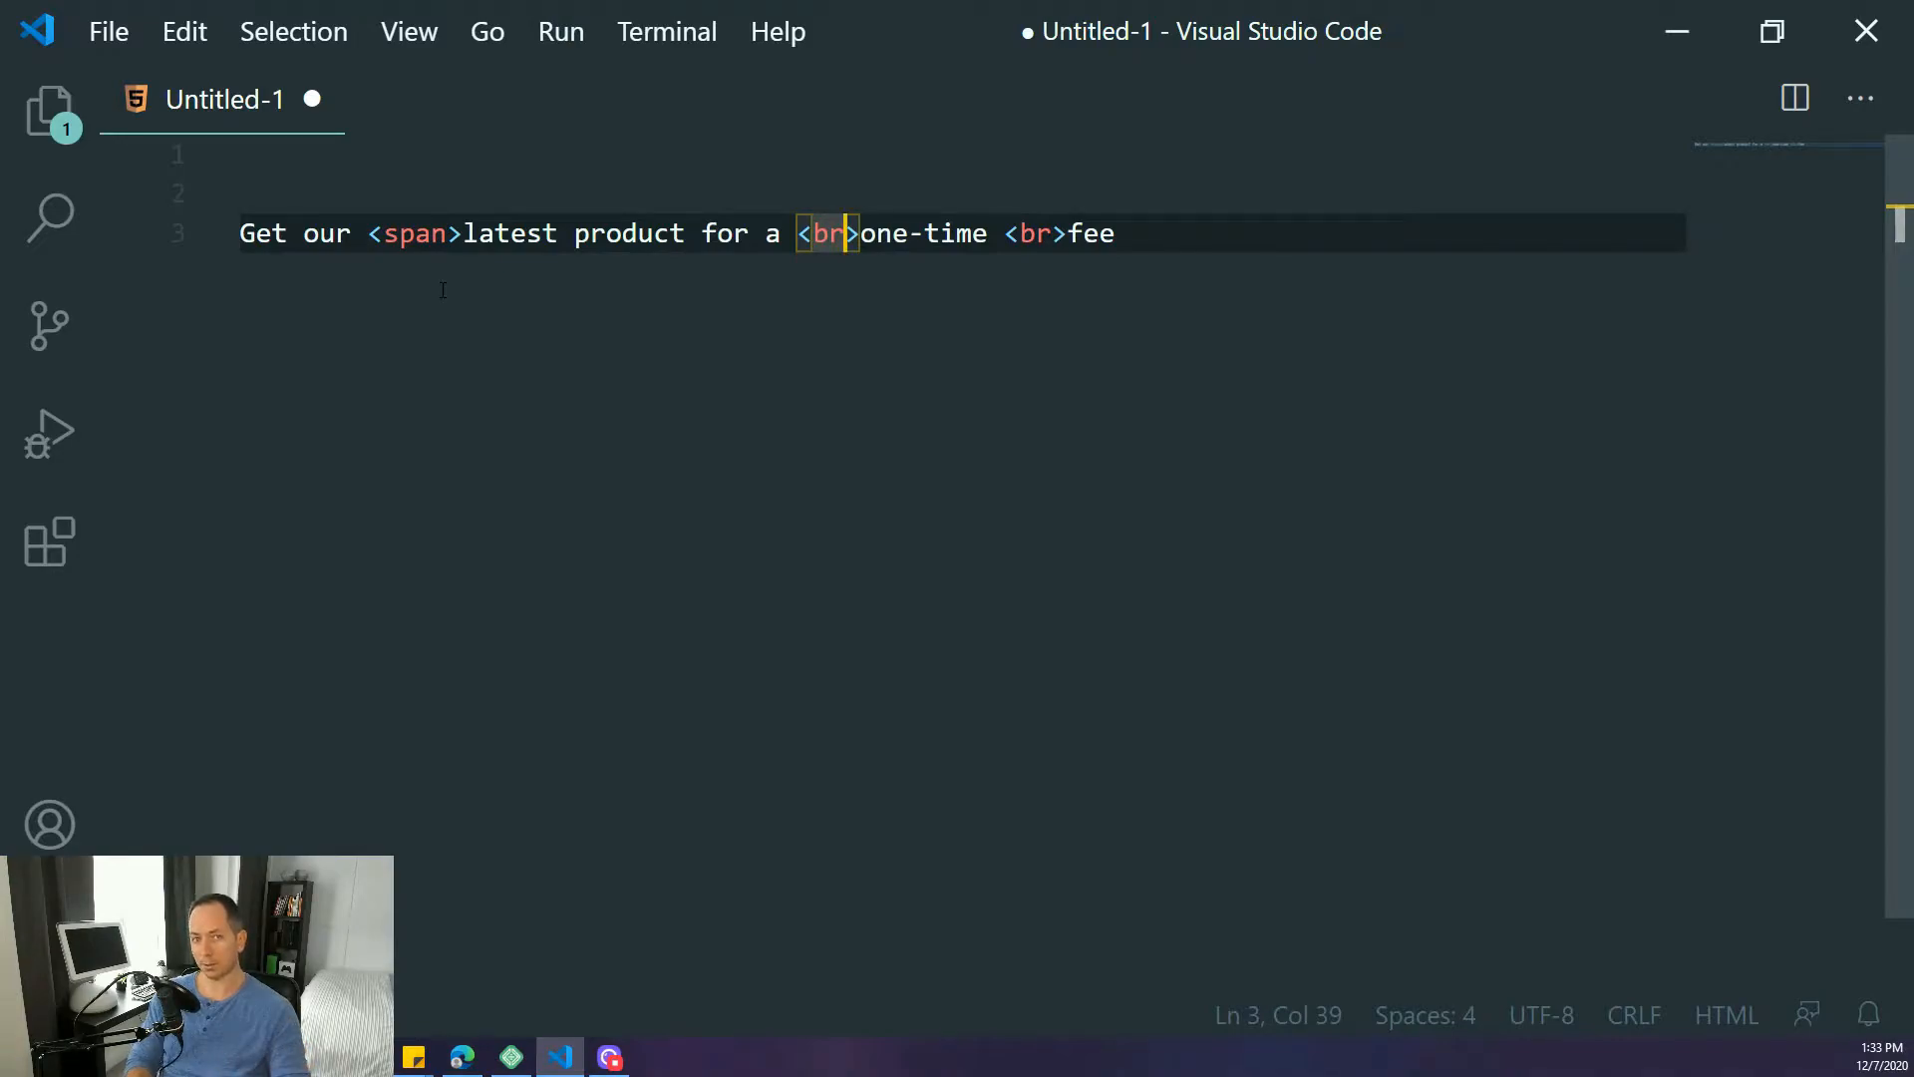
pyautogui.press('Left')
pyautogui.press('Left')
pyautogui.press('Left')
pyautogui.press('Left')
pyautogui.press('Left')
pyautogui.press('Left')
pyautogui.press('Left')
pyautogui.press('Left')
pyautogui.press('Left')
# - Write an example opening <span> and closing </span> tag on separate lines below the heading text
pyautogui.press('End')
pyautogui.press('Return')
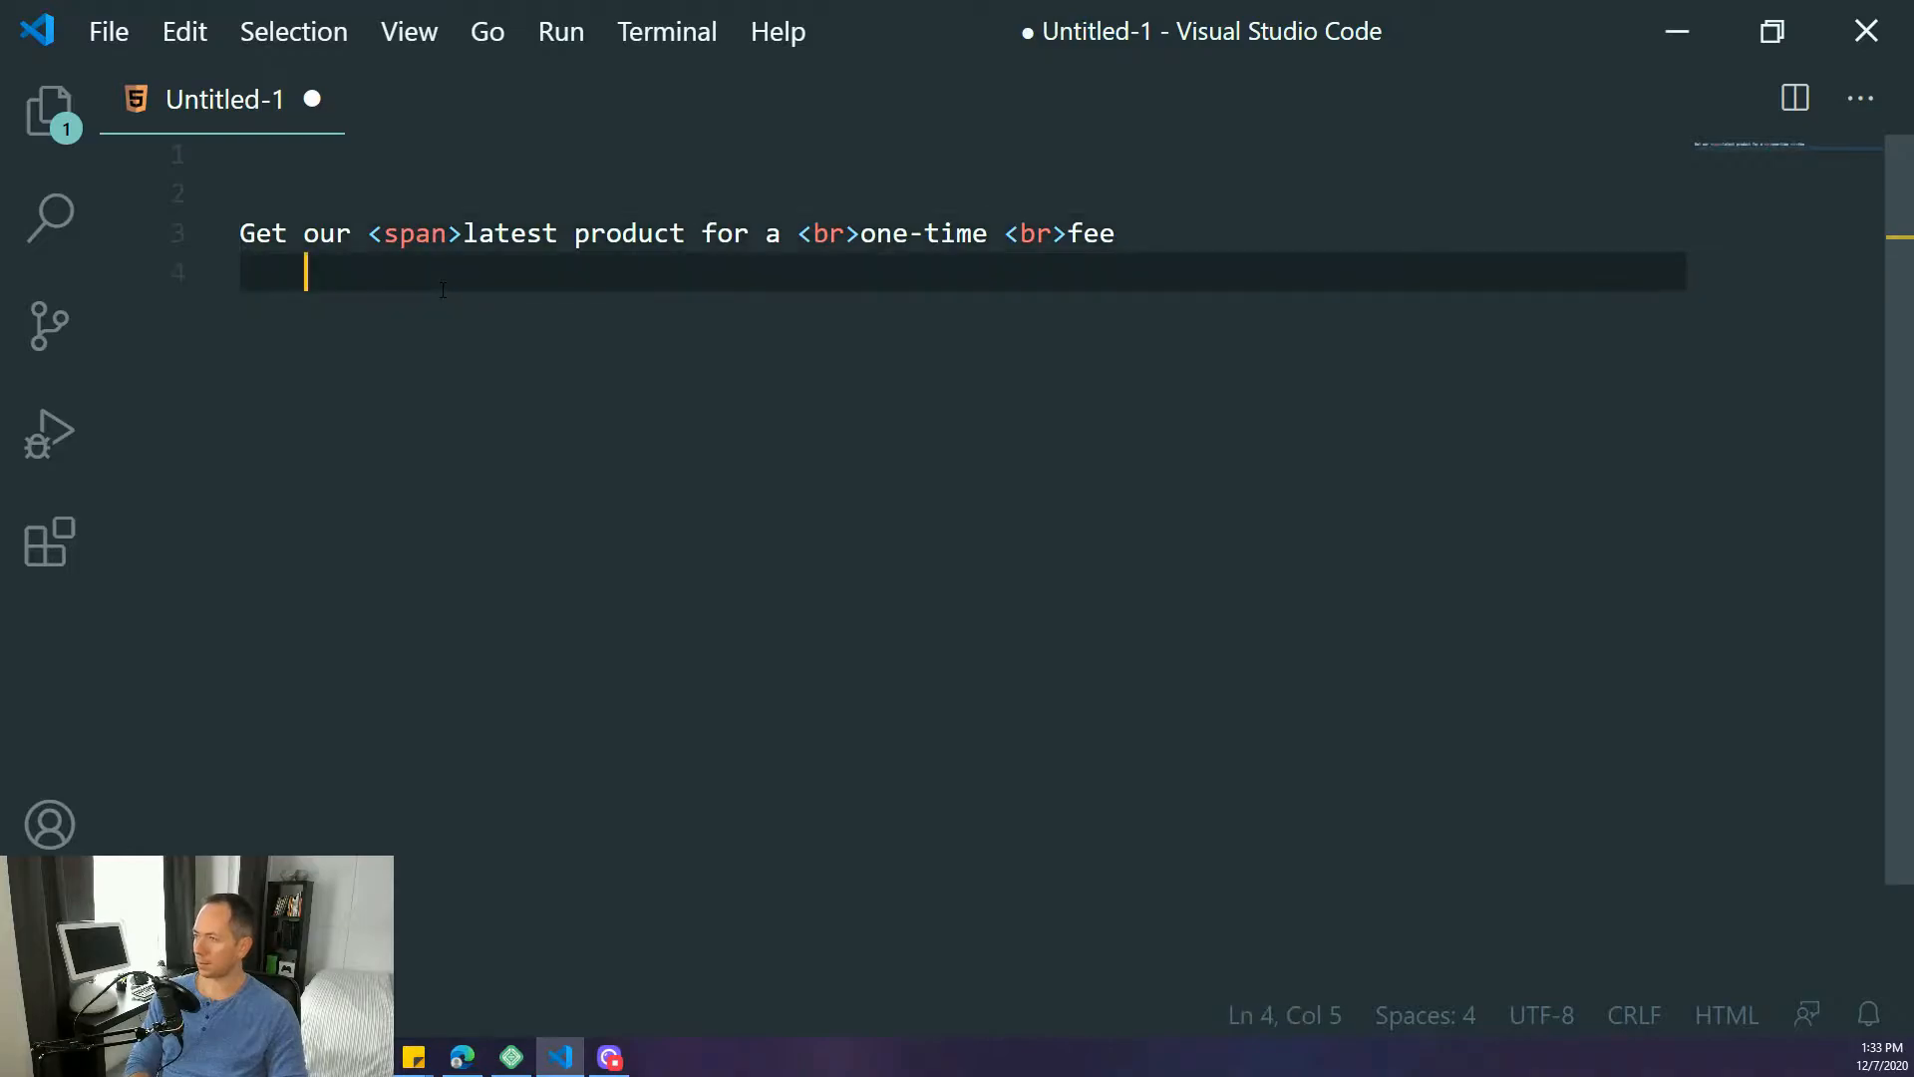
pyautogui.press('Return')
pyautogui.write('<span>')
pyautogui.press('Return')
pyautogui.press('Return')
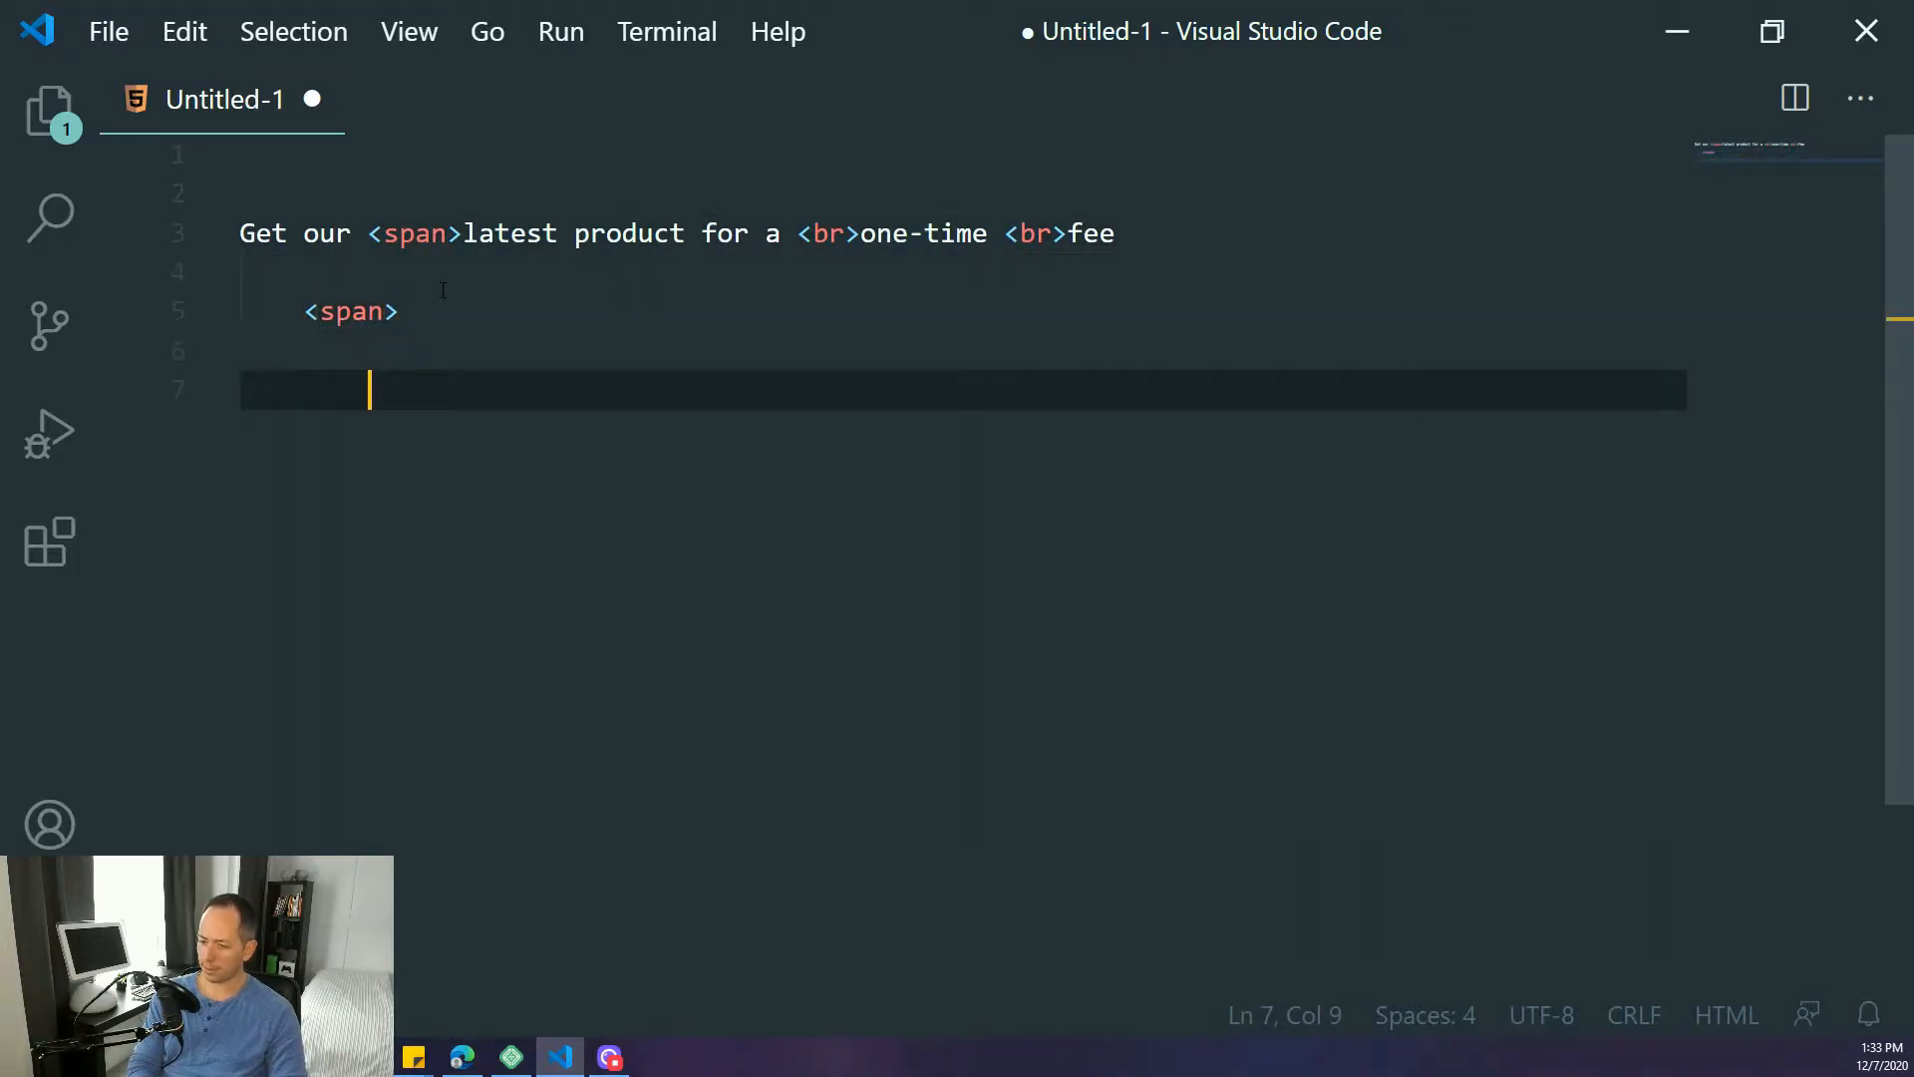
pyautogui.write('</span>')
pyautogui.press('Up')
pyautogui.press('Down')
pyautogui.press('Up')
pyautogui.press('Down')
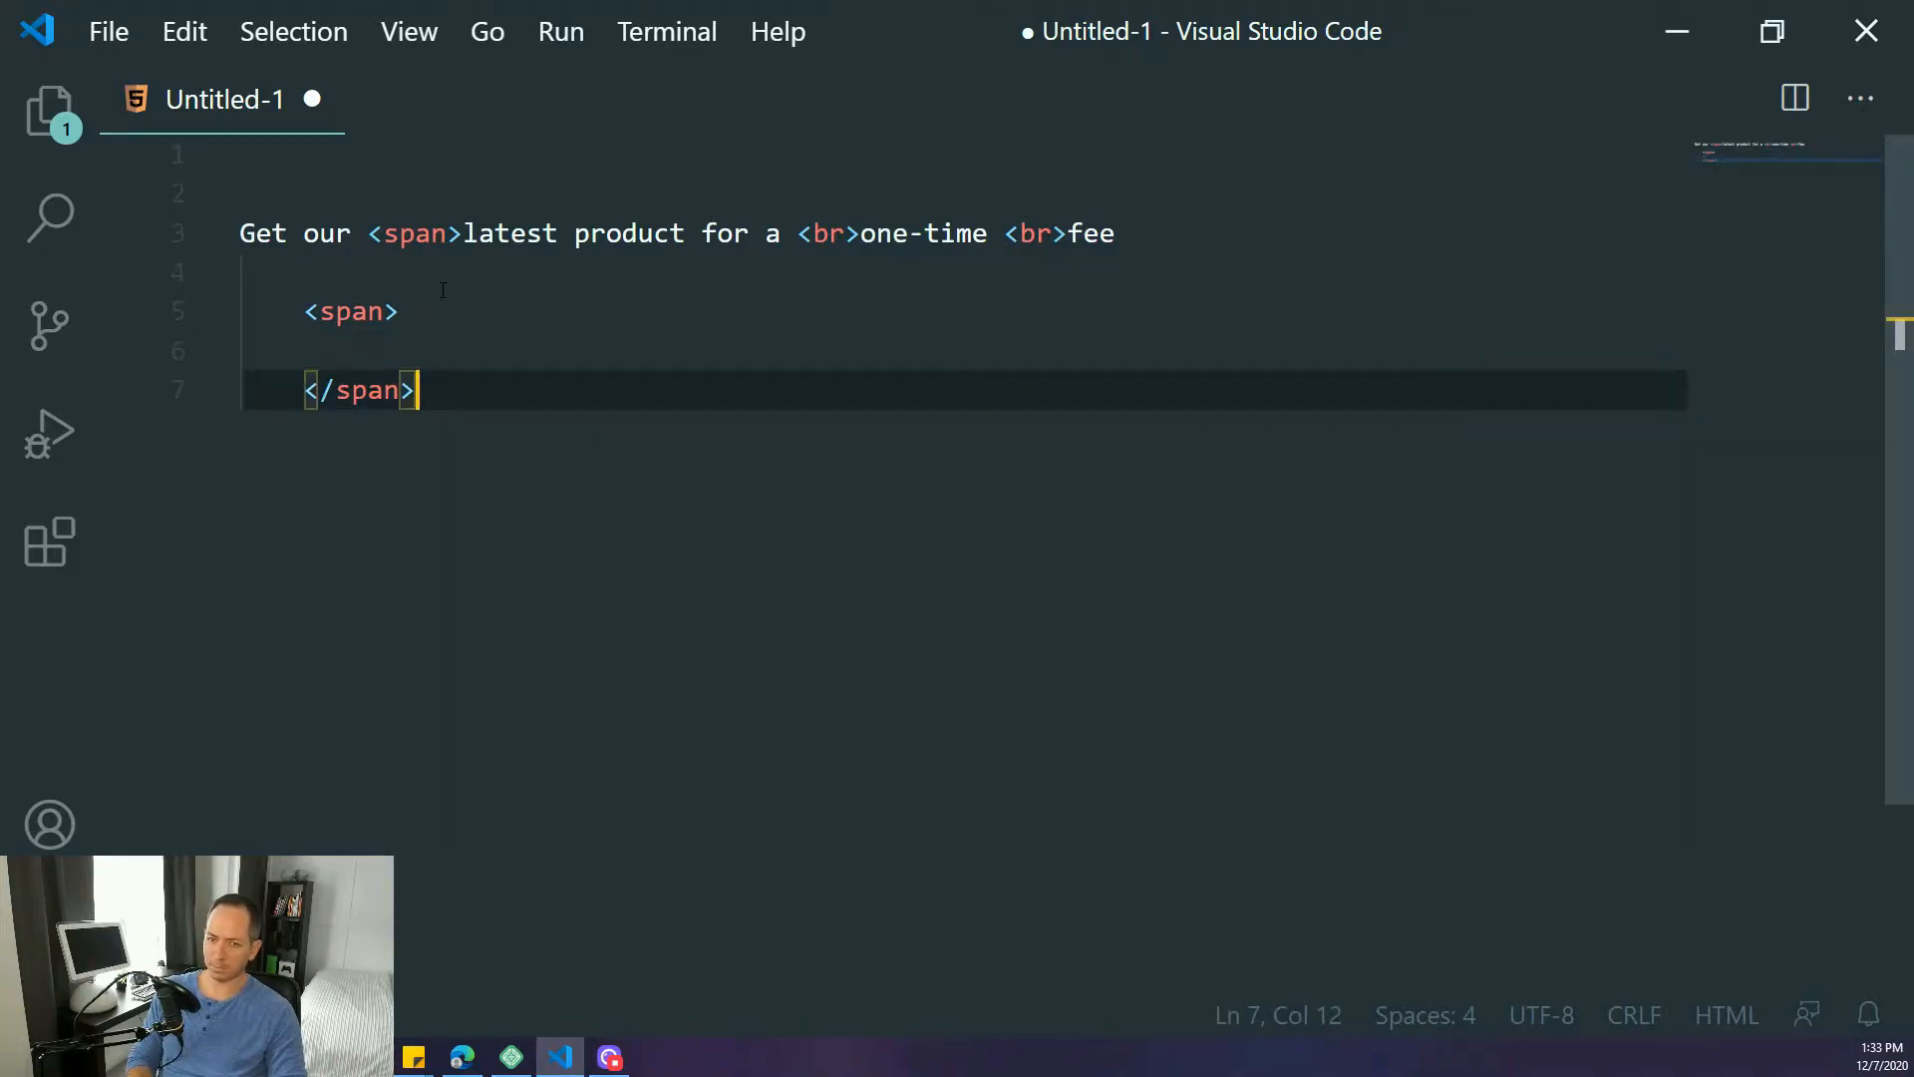
# - Delete the example span tags and the blank lines below the heading text
pyautogui.hotkey('shift', 'Up')
pyautogui.hotkey('shift', 'Up')
pyautogui.hotkey('shift', 'Up')
pyautogui.press('BackSpace')
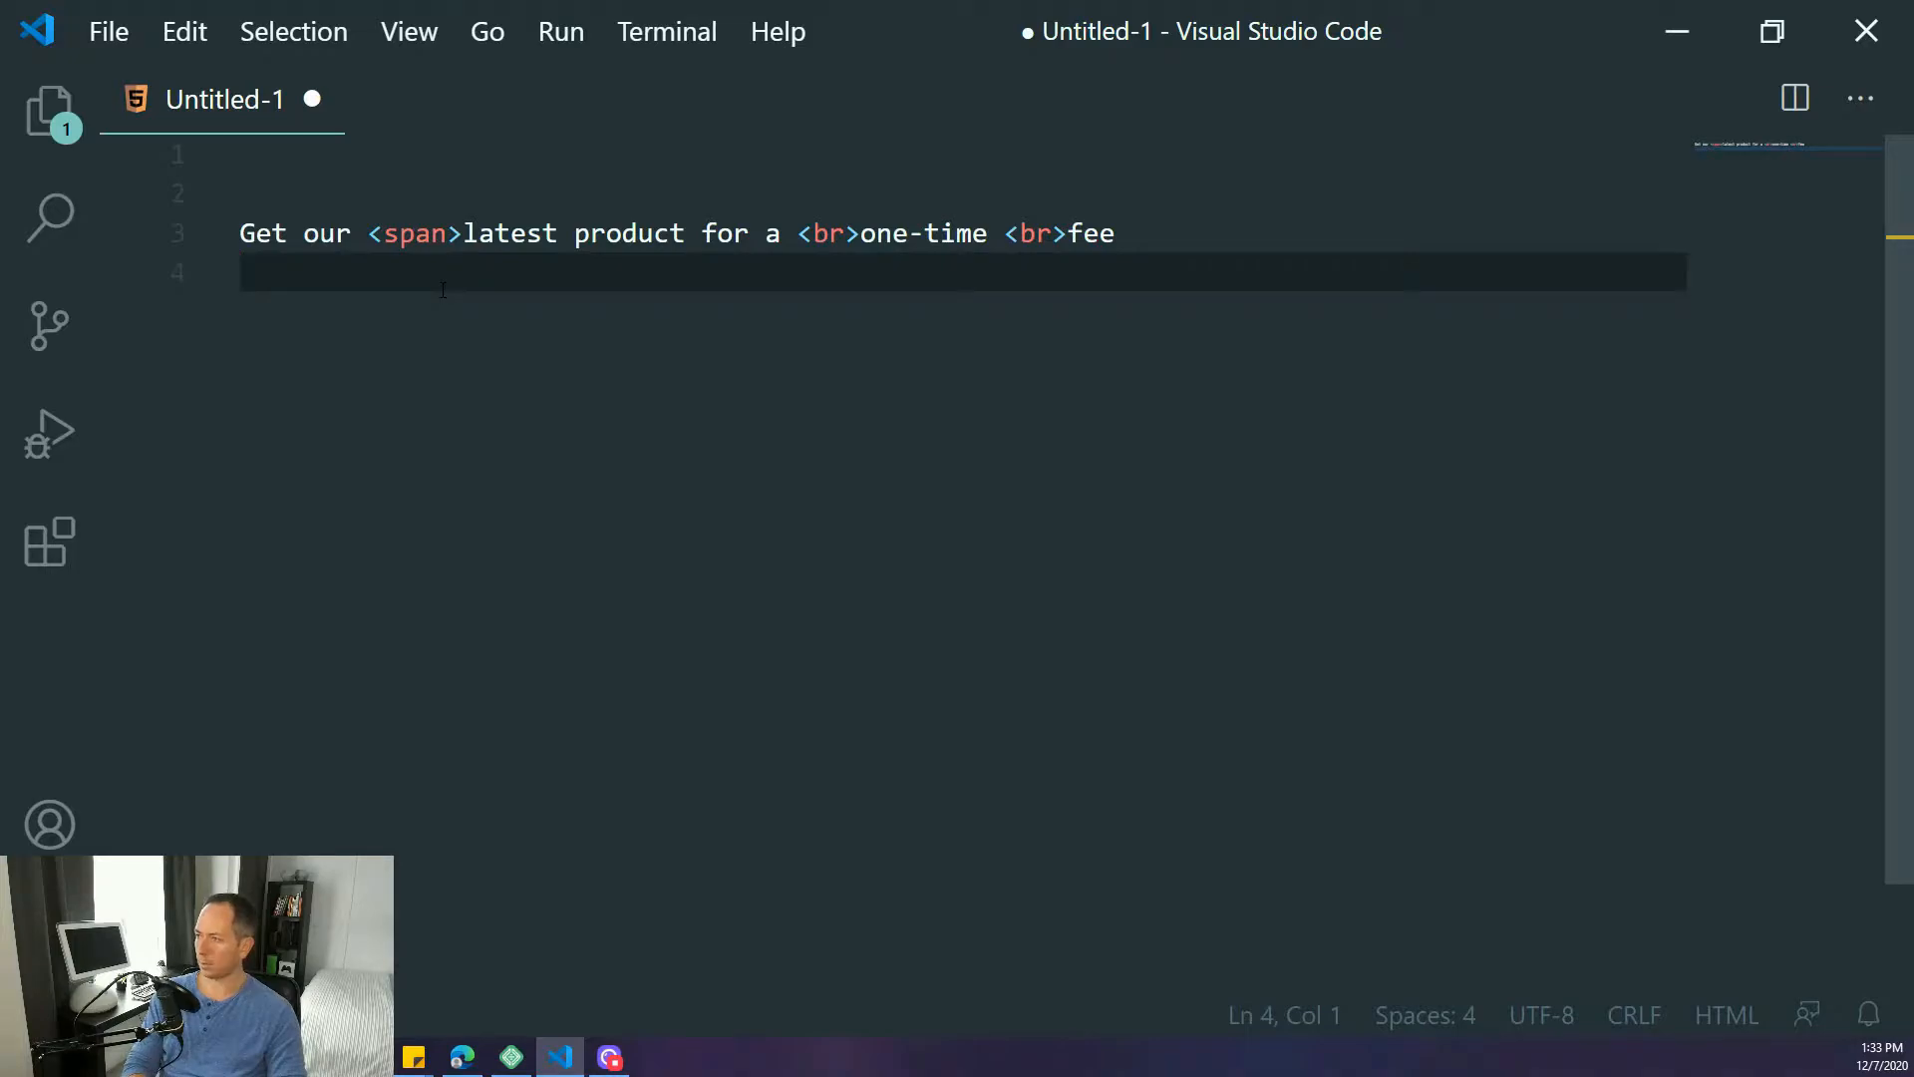
pyautogui.press('BackSpace')
# - Insert a closing </span> tag directly after "latest product" in the heading line
pyautogui.hotkey('ctrl', 'Left')
pyautogui.hotkey('ctrl', 'Left')
pyautogui.hotkey('ctrl', 'Left')
pyautogui.hotkey('ctrl', 'Left')
pyautogui.hotkey('ctrl', 'Left')
pyautogui.hotkey('ctrl', 'Left')
pyautogui.hotkey('ctrl', 'Left')
pyautogui.hotkey('ctrl', 'Left')
pyautogui.hotkey('ctrl', 'Left')
pyautogui.hotkey('ctrl', 'Left')
pyautogui.press('Right')
pyautogui.press('Right')
pyautogui.press('Left')
pyautogui.press('Left')
pyautogui.press('Right')
pyautogui.press('Right')
pyautogui.press('Right')
pyautogui.press('Right')
pyautogui.press('Right')
pyautogui.press('Right')
pyautogui.press('Right')
pyautogui.press('Right')
pyautogui.press('Right')
pyautogui.press('Right')
pyautogui.press('Right')
pyautogui.press('Right')
pyautogui.press('Right')
pyautogui.press('Right')
pyautogui.press('Right')
pyautogui.press('Right')
pyautogui.press('Right')
pyautogui.press('Right')
pyautogui.press('Right')
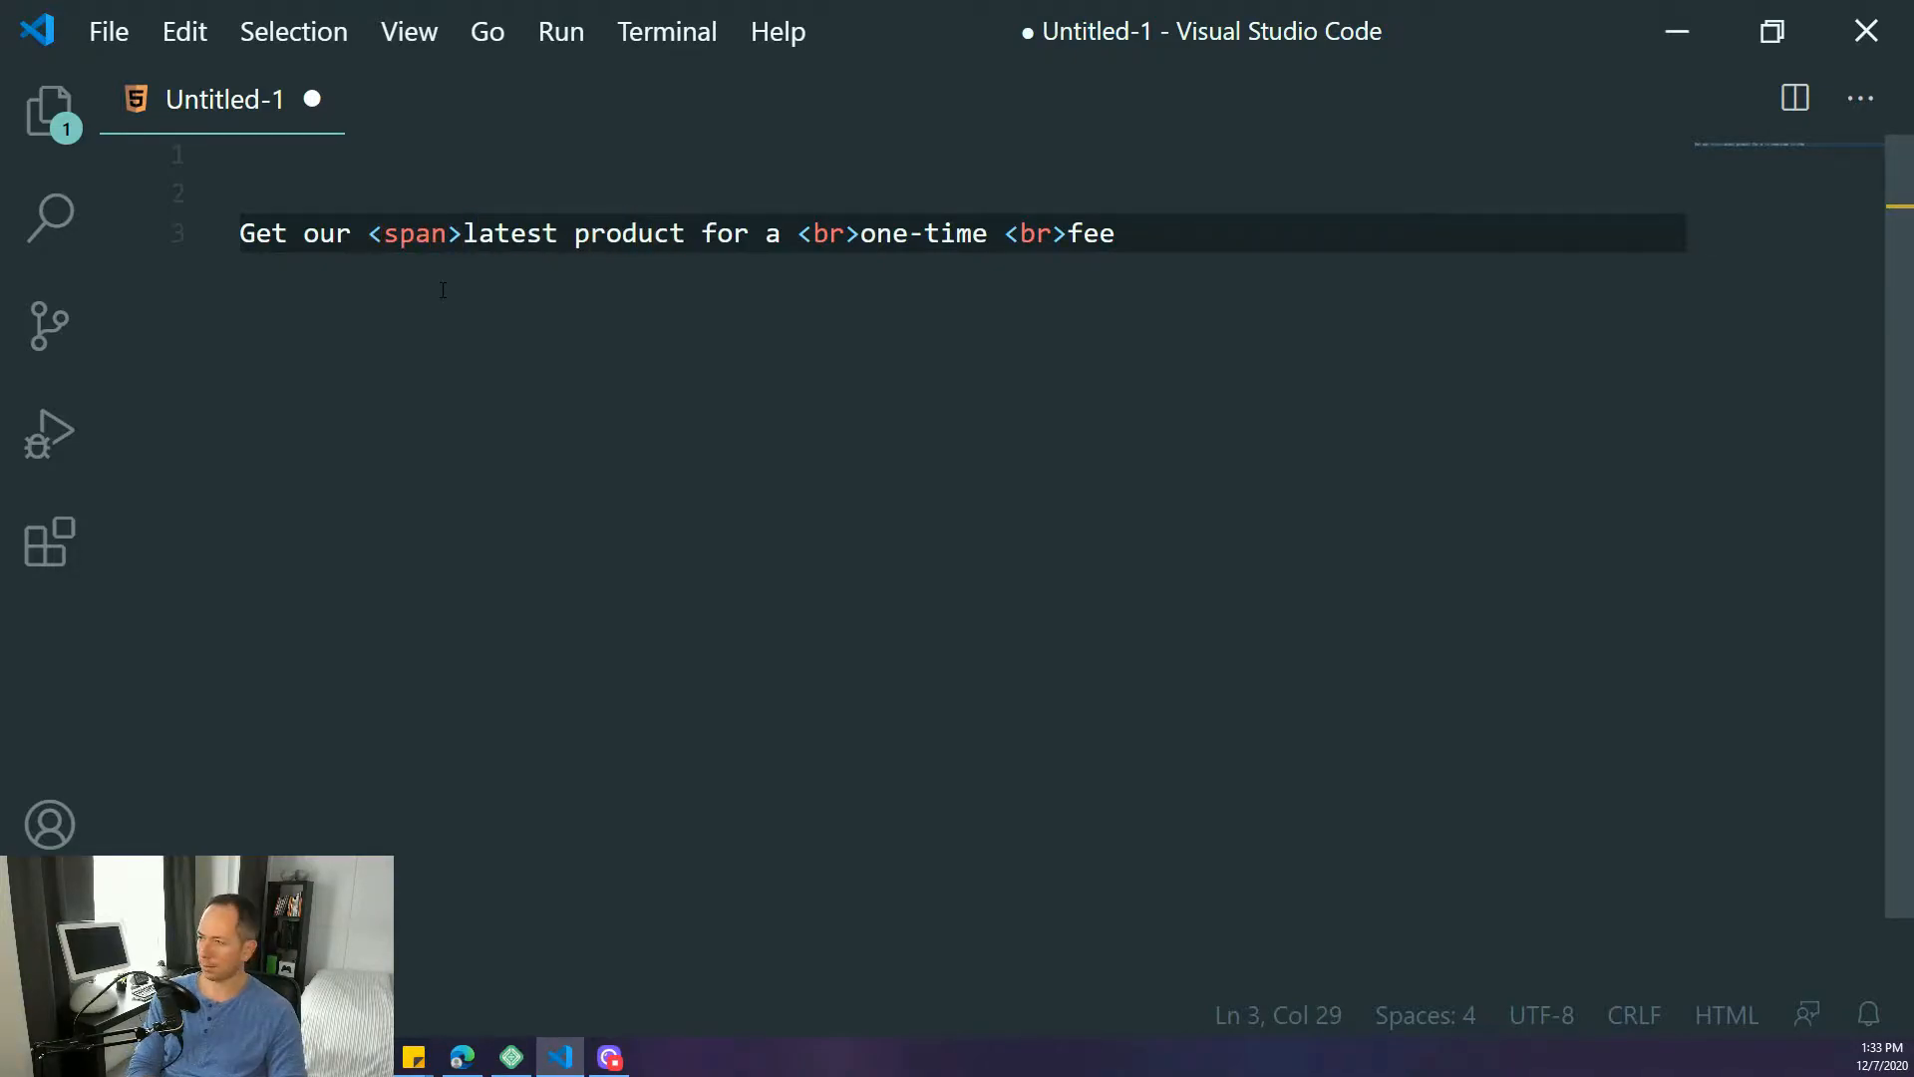
pyautogui.write('</')
pyautogui.write('sp')
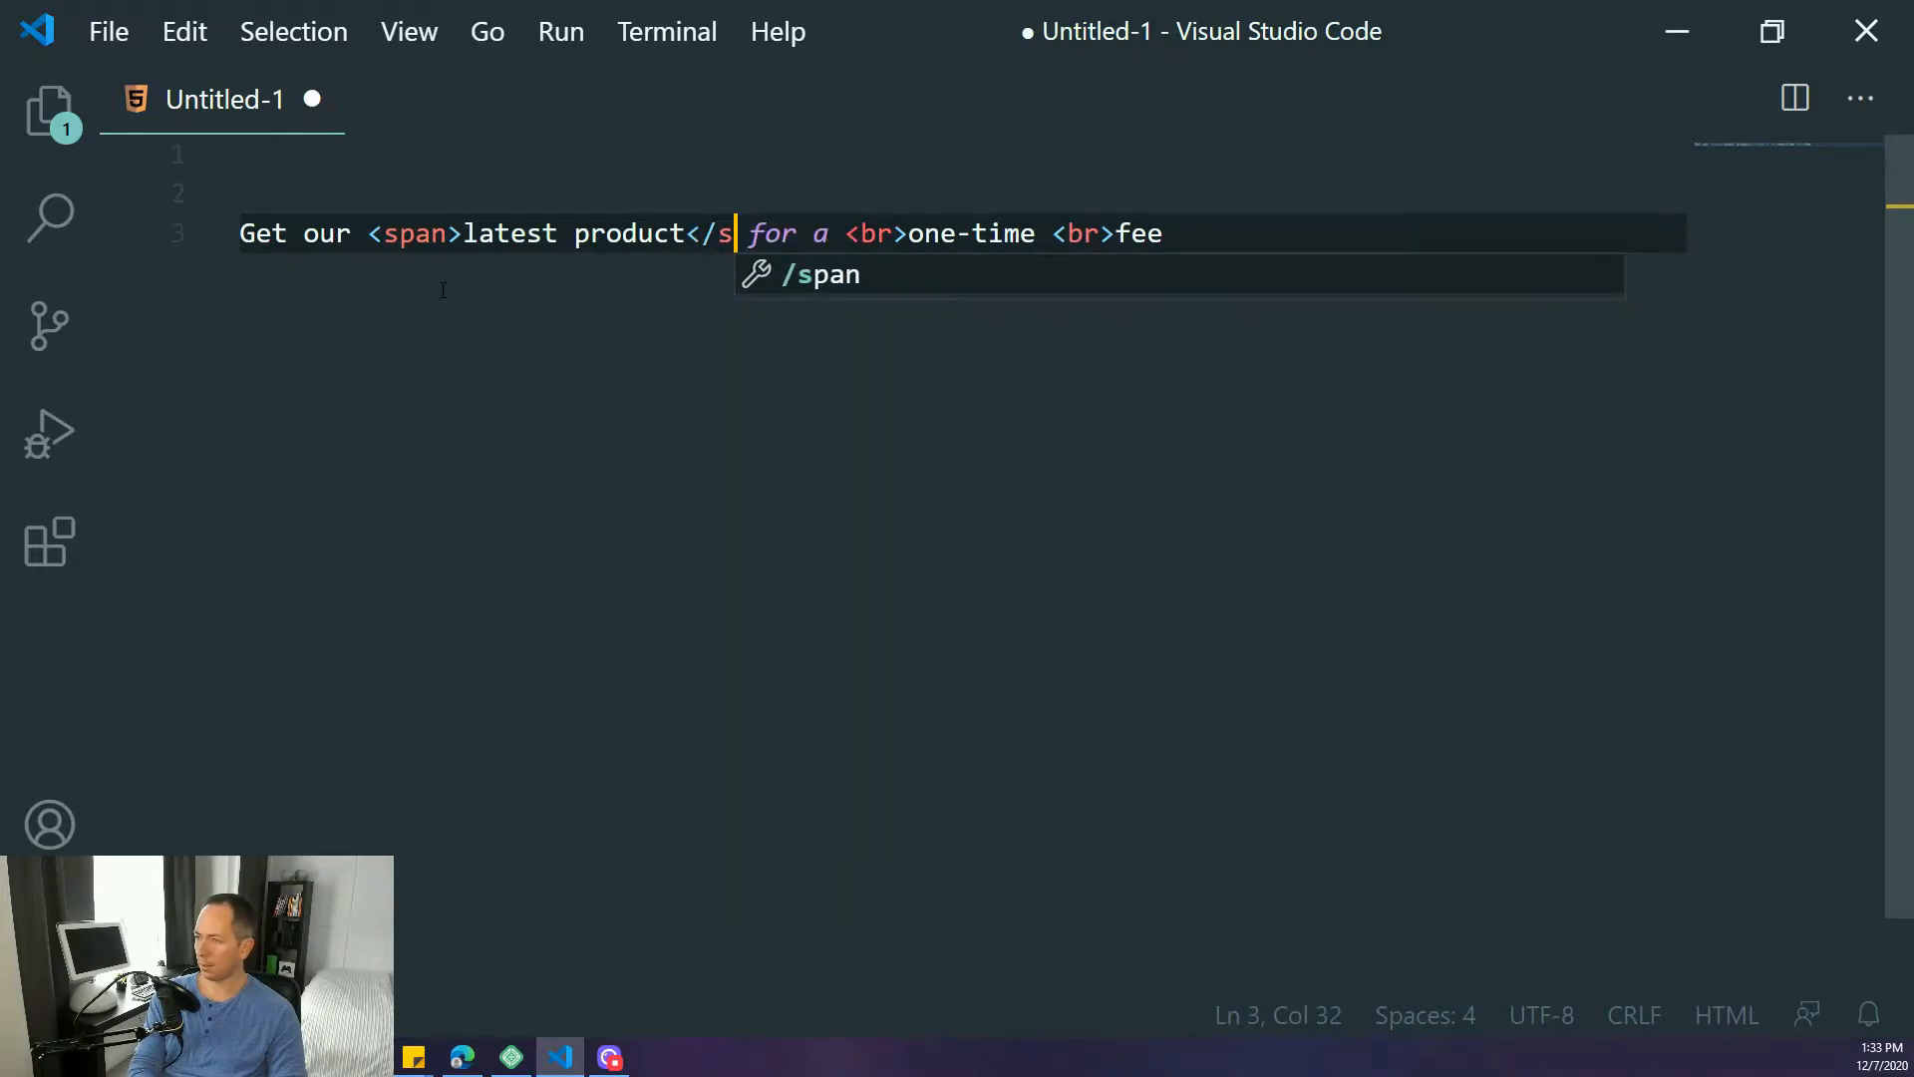
pyautogui.press('BackSpace')
pyautogui.press('BackSpace')
pyautogui.press('BackSpace')
pyautogui.press('BackSpace')
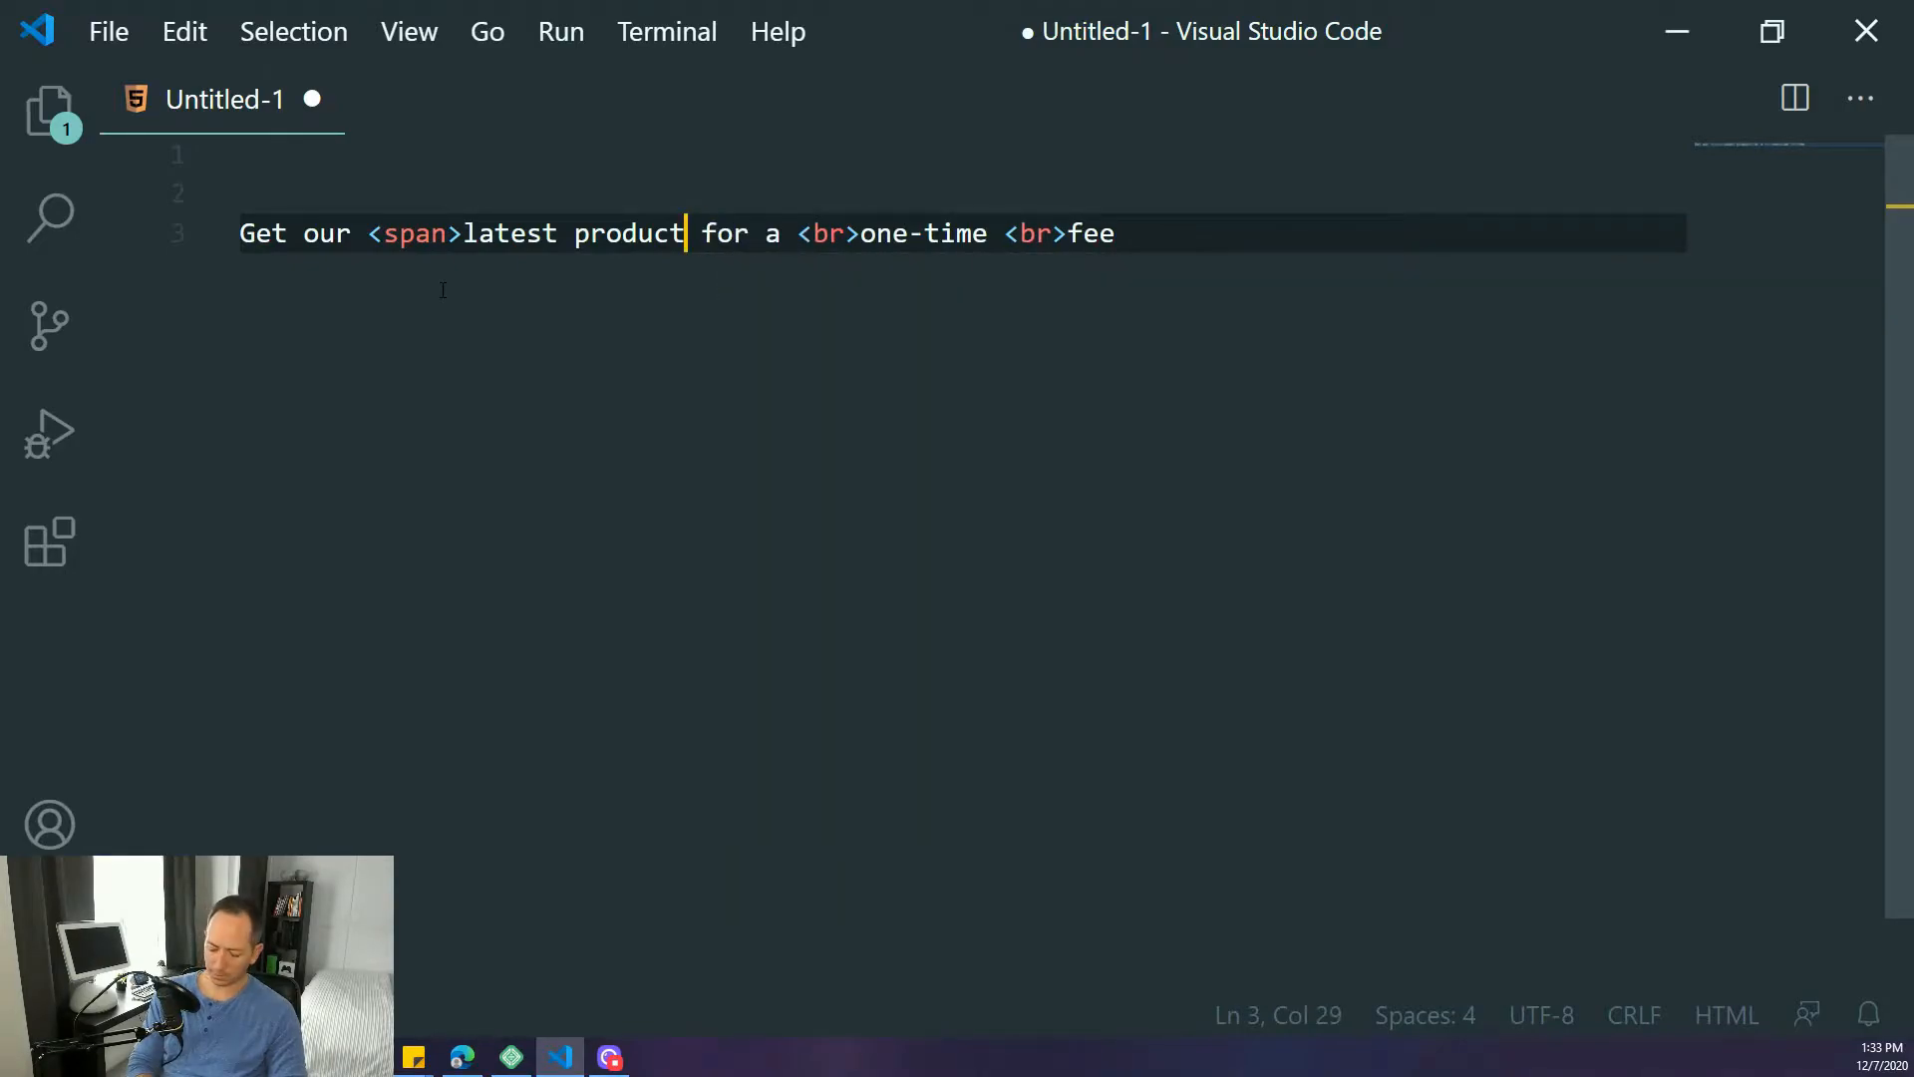
pyautogui.write('</')
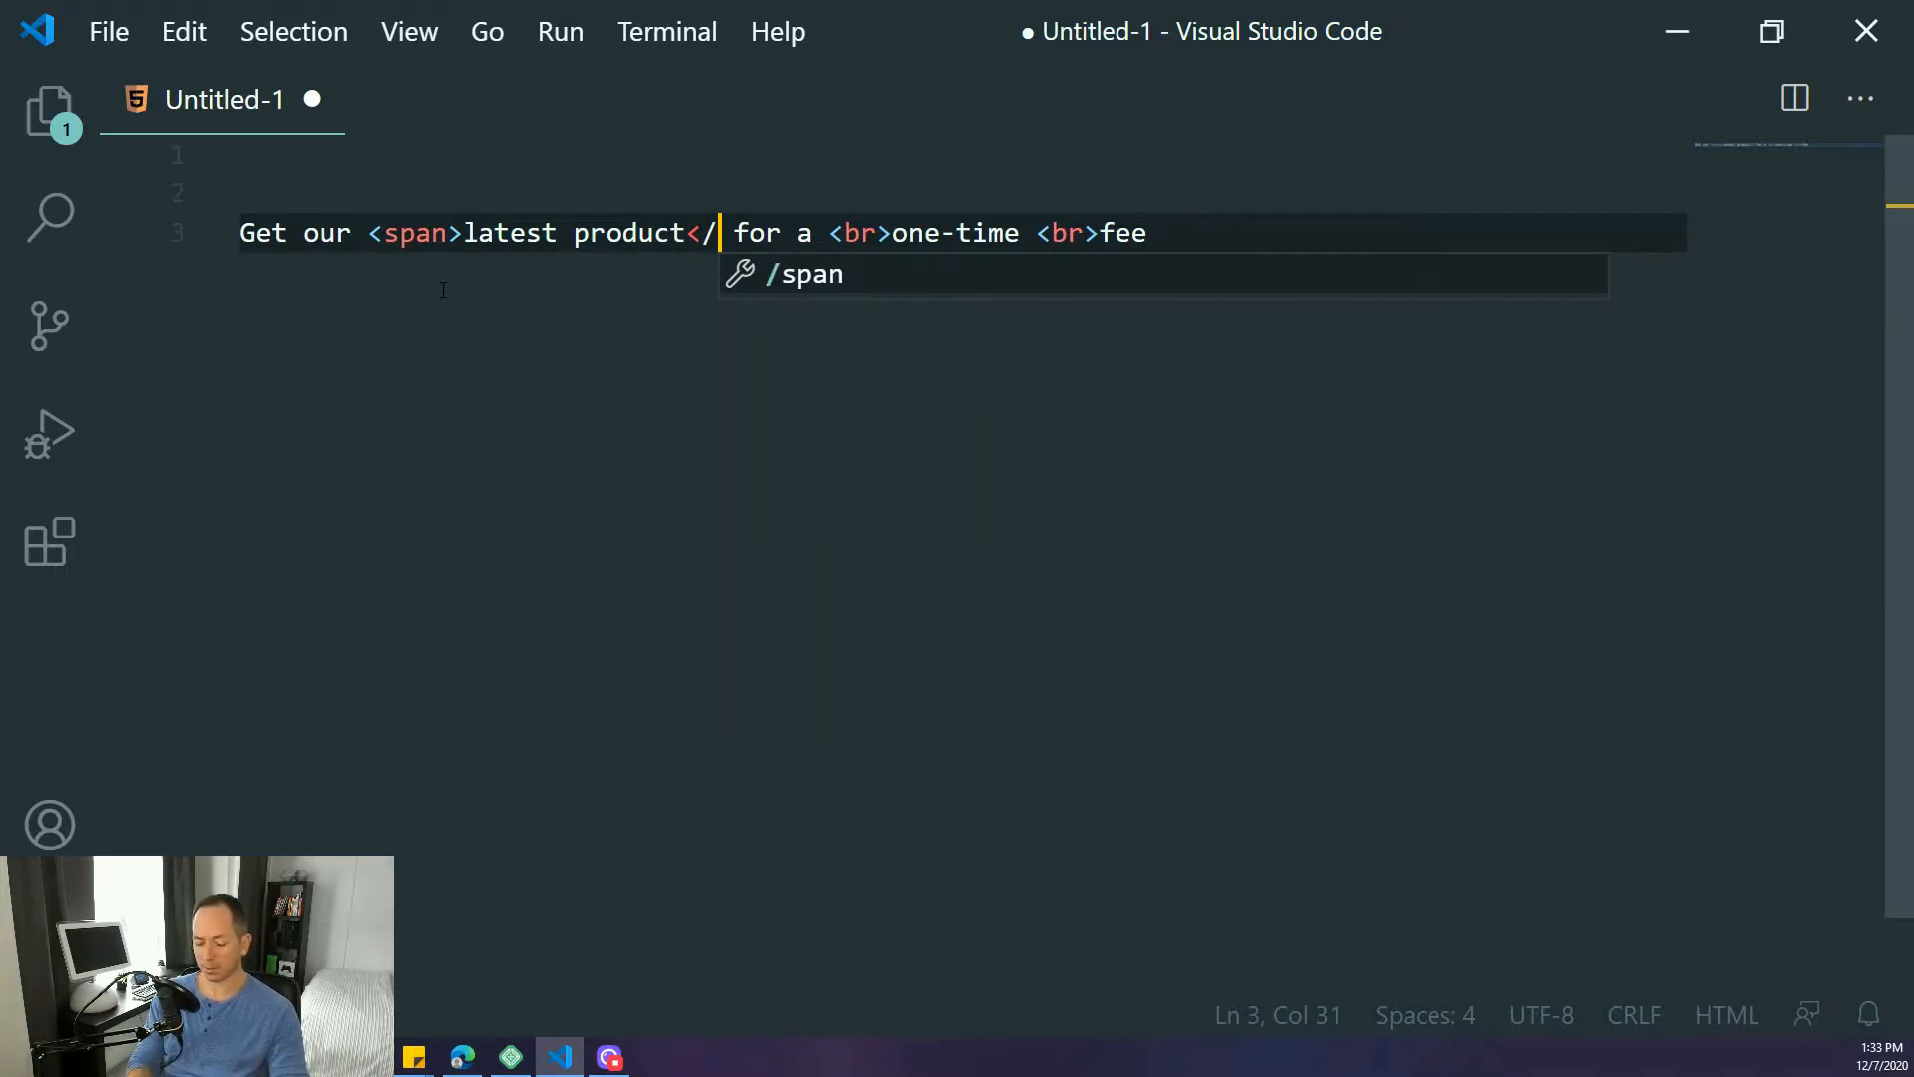
pyautogui.write('span')
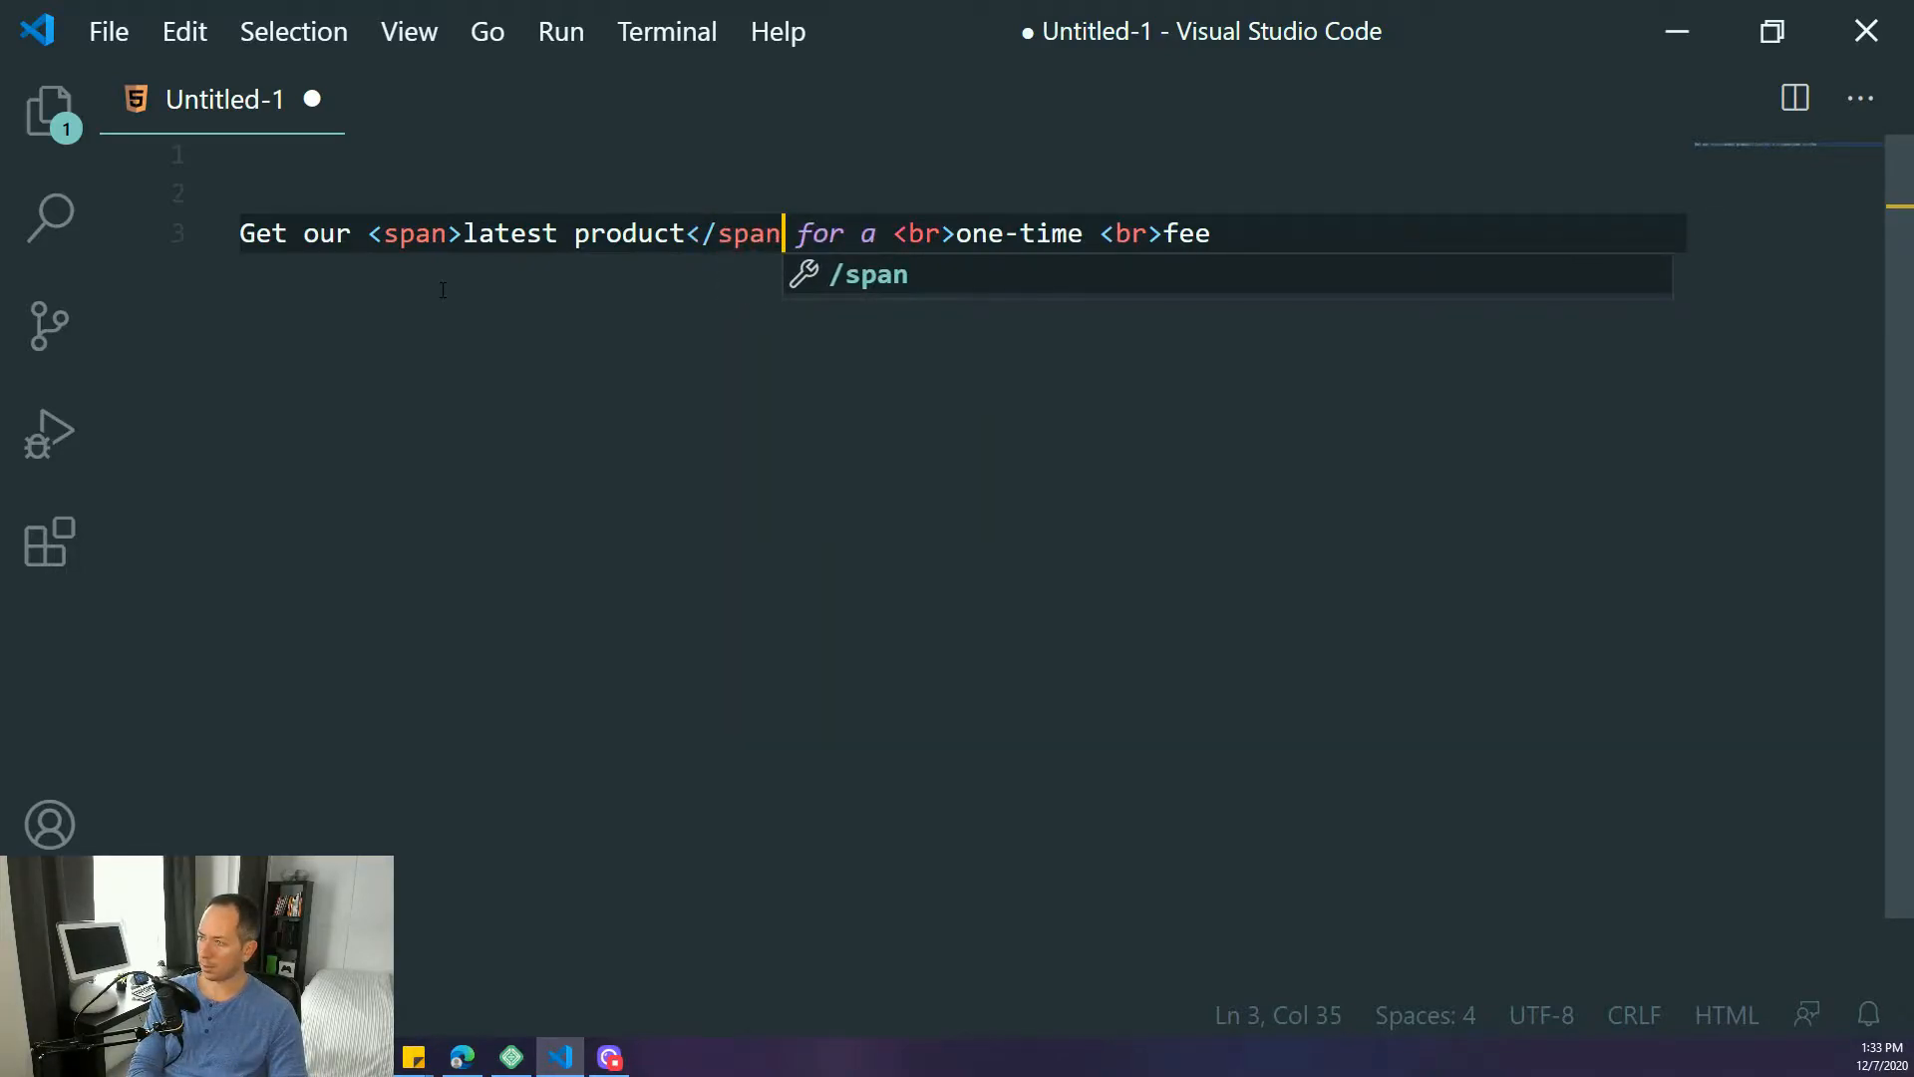
pyautogui.write('>')
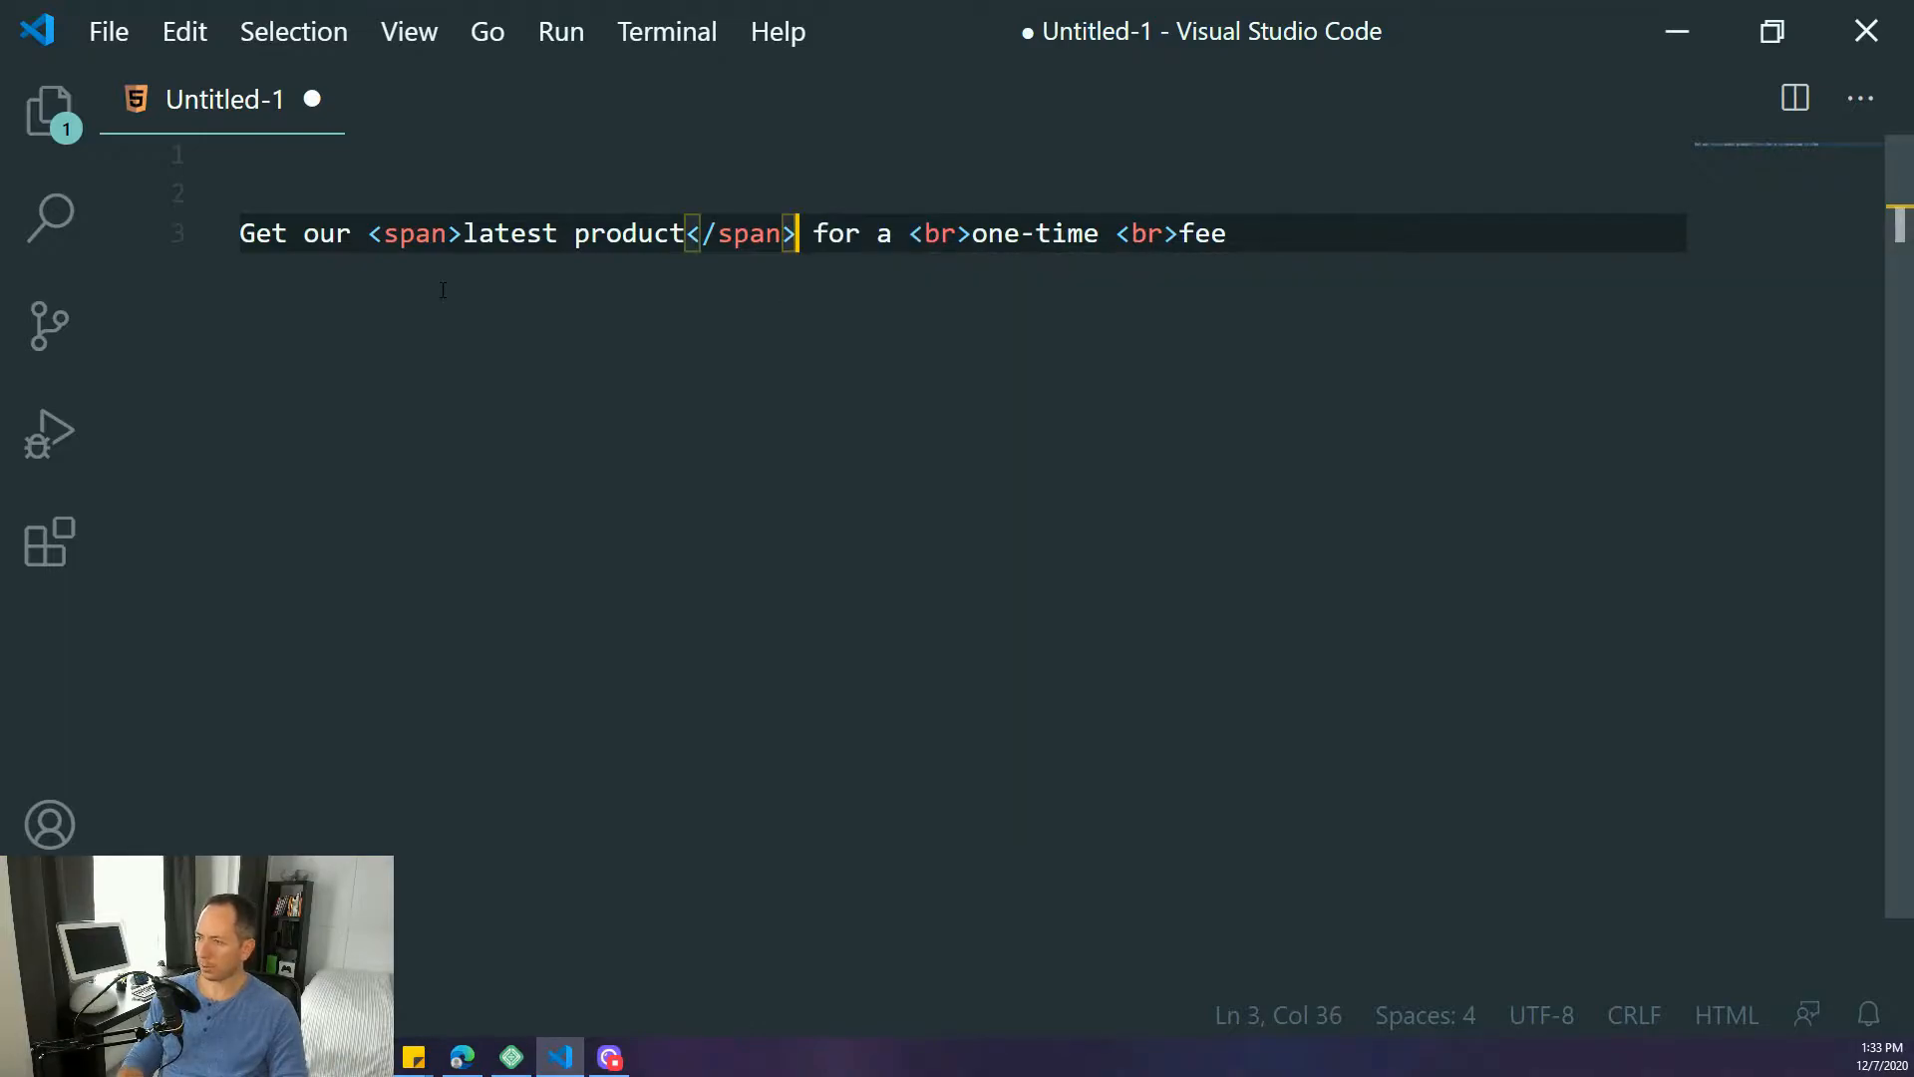
# - Copy the full heading line into the Heading field in Beaver Builder, replacing its text, and save the module
pyautogui.moveTo(1228, 234); pyautogui.dragTo(242, 244)
pyautogui.hotkey('ctrl', 'c')
pyautogui.hotkey('alt', 'Tab')
pyautogui.click(1597, 349)
pyautogui.hotkey('ctrl', 'a')
pyautogui.hotkey('ctrl', 'v')
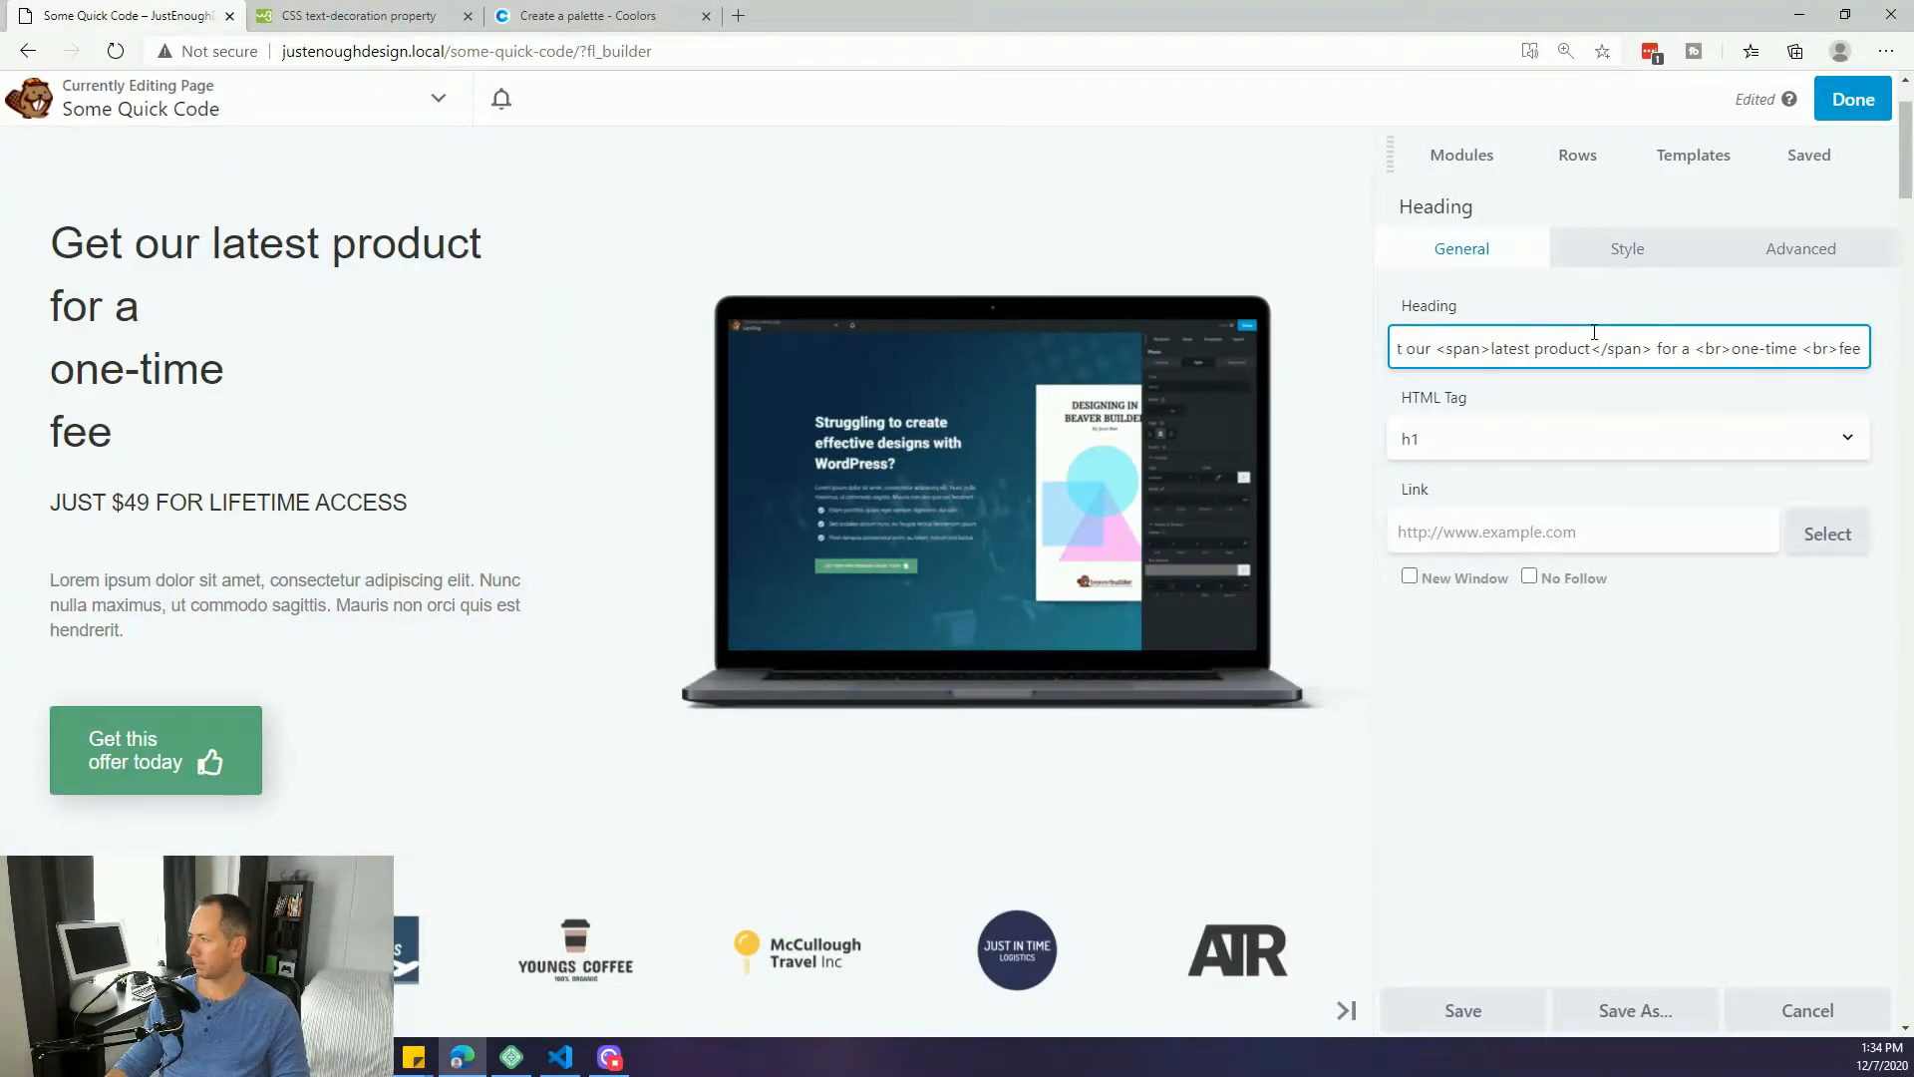
pyautogui.click(1499, 1017)
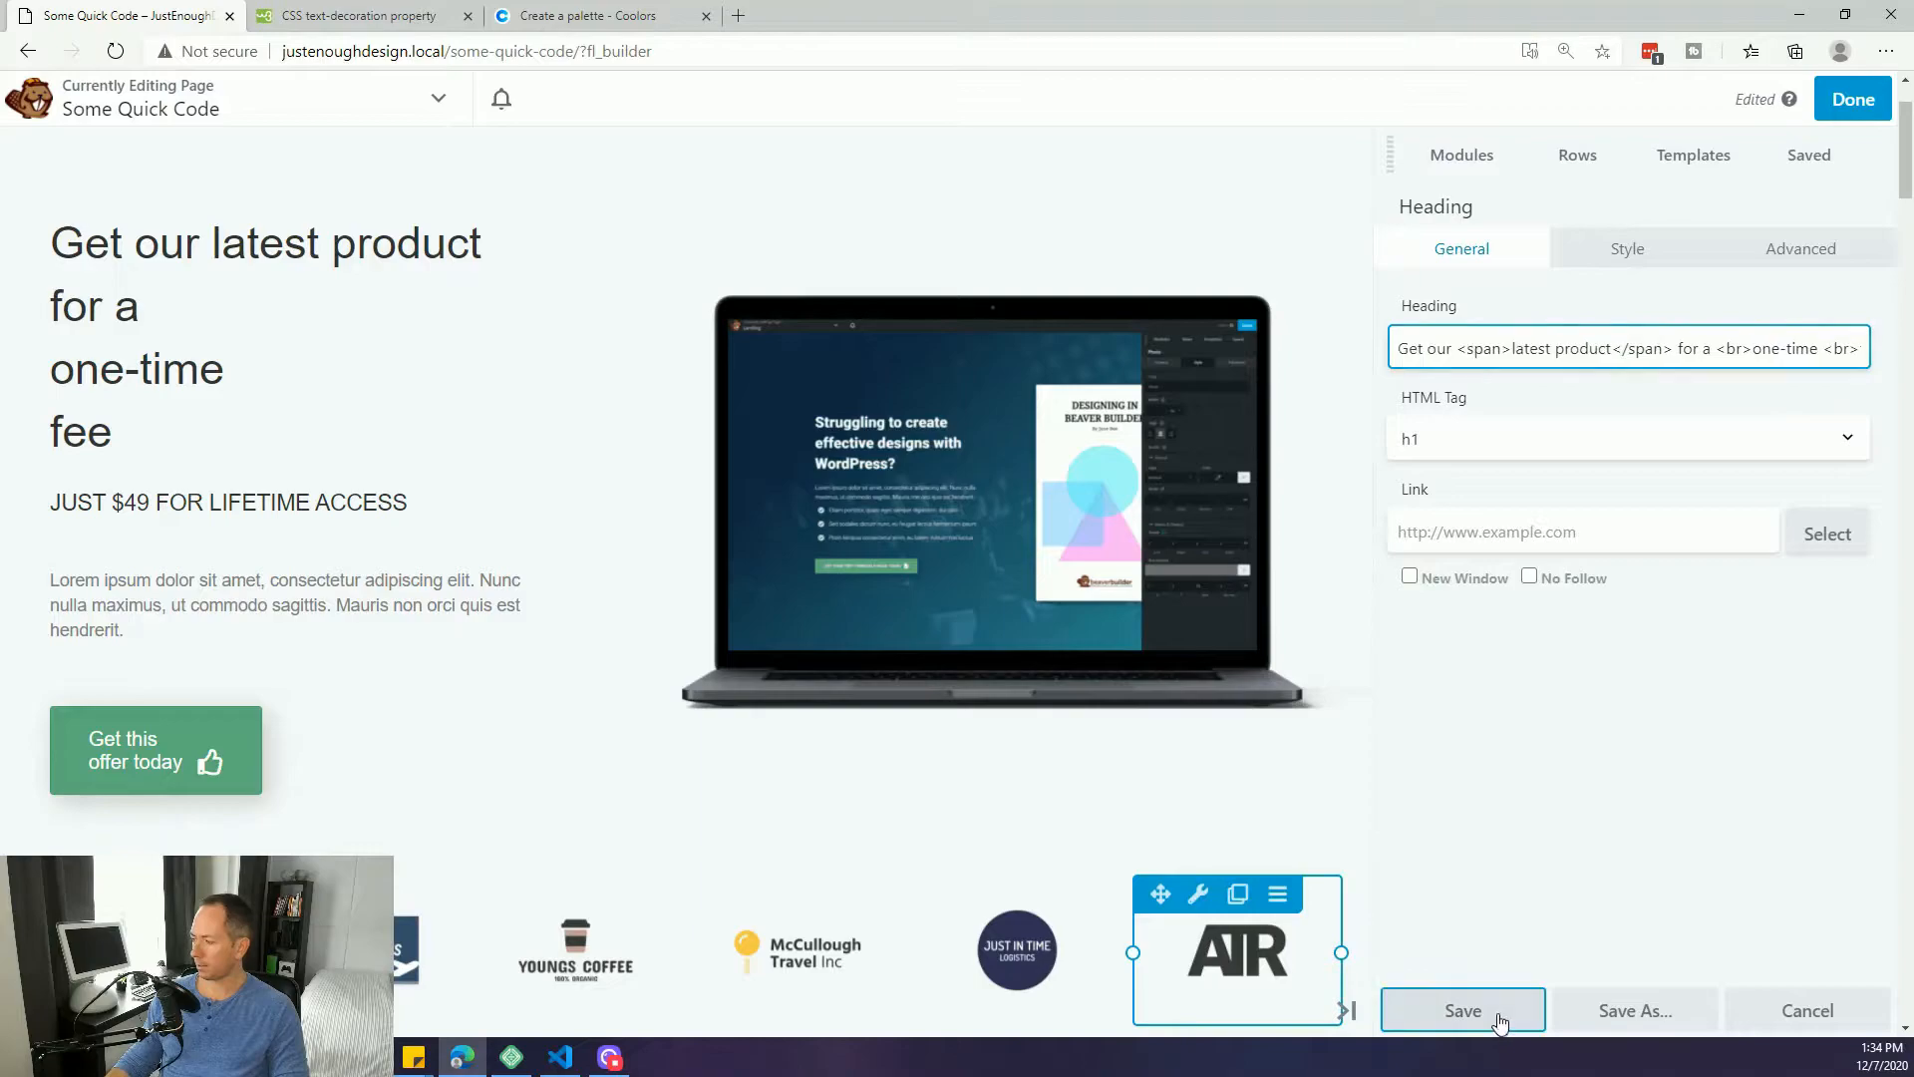
# - Reopen the hero heading's settings and examine the opening <span> tag in its text
pyautogui.click(289, 409)
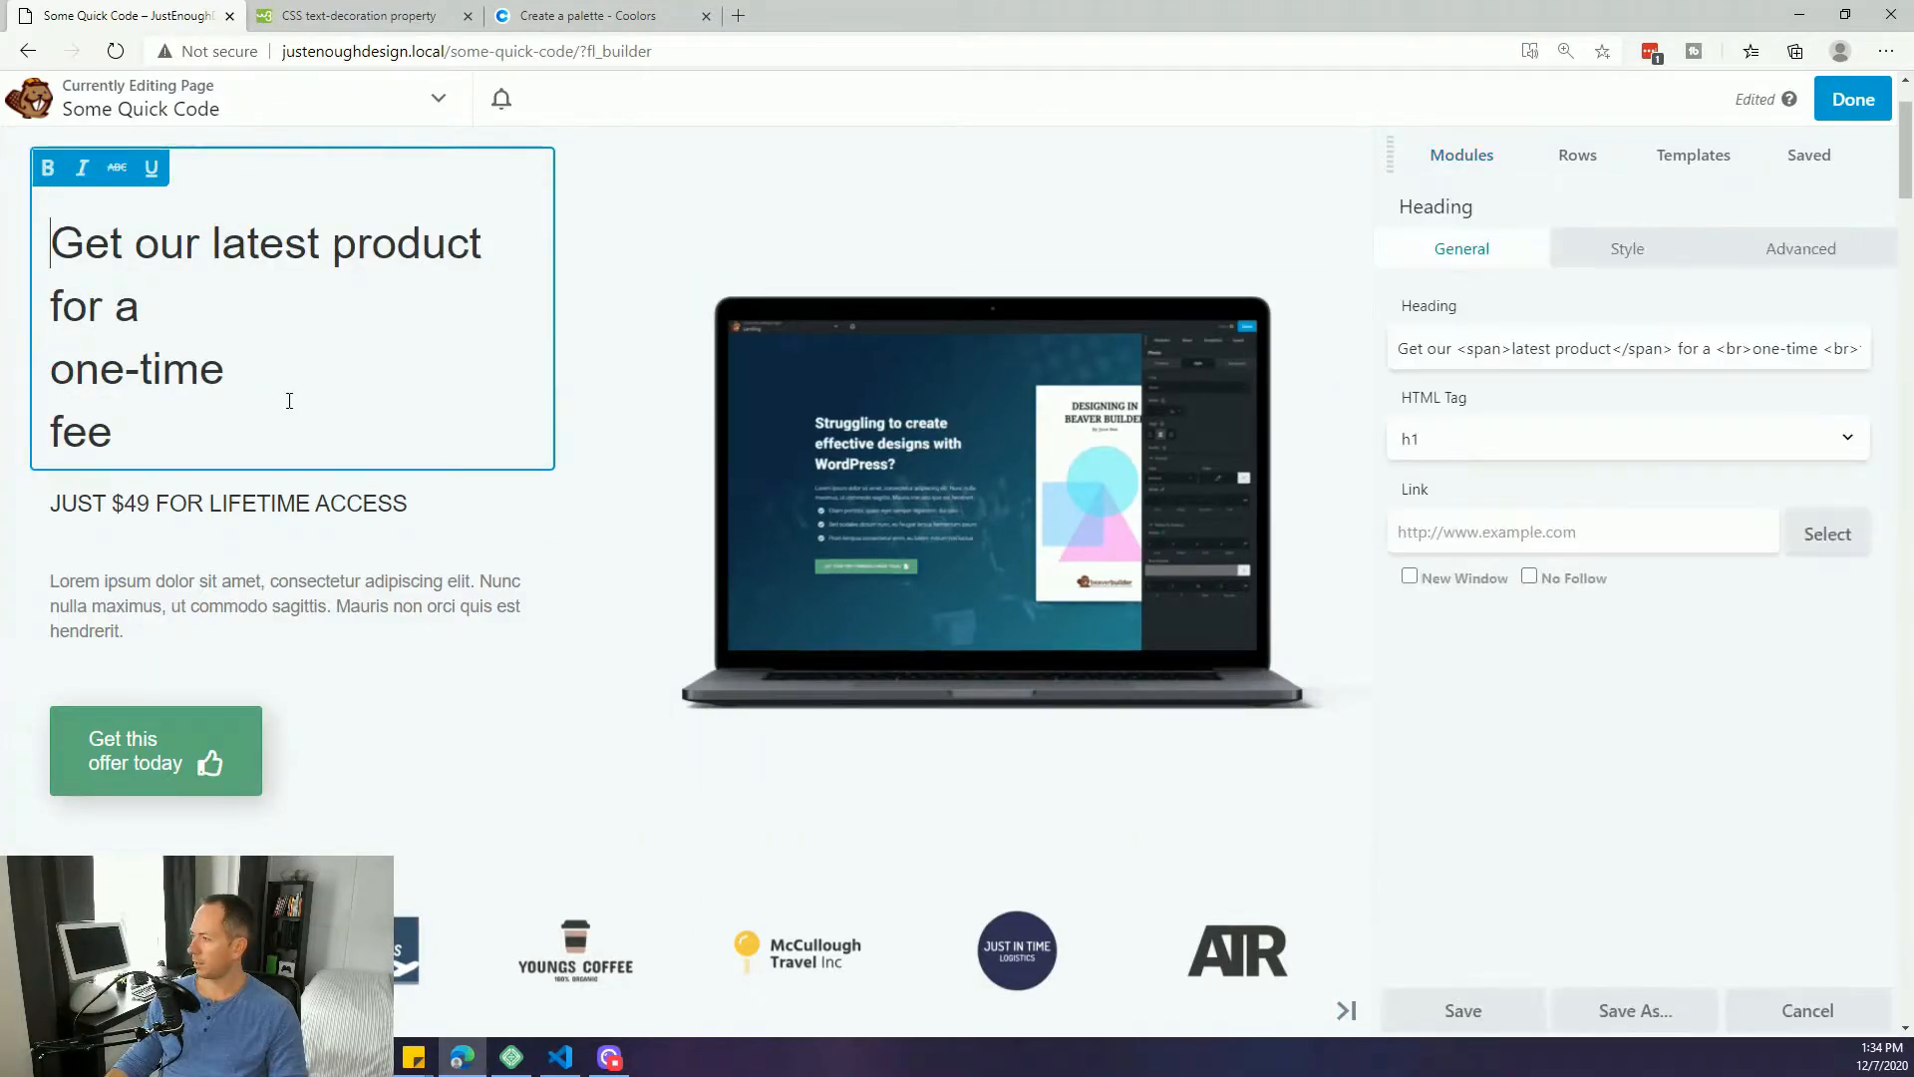
pyautogui.click(1499, 348)
pyautogui.moveTo(1513, 348); pyautogui.dragTo(1457, 348)
pyautogui.click(1507, 350)
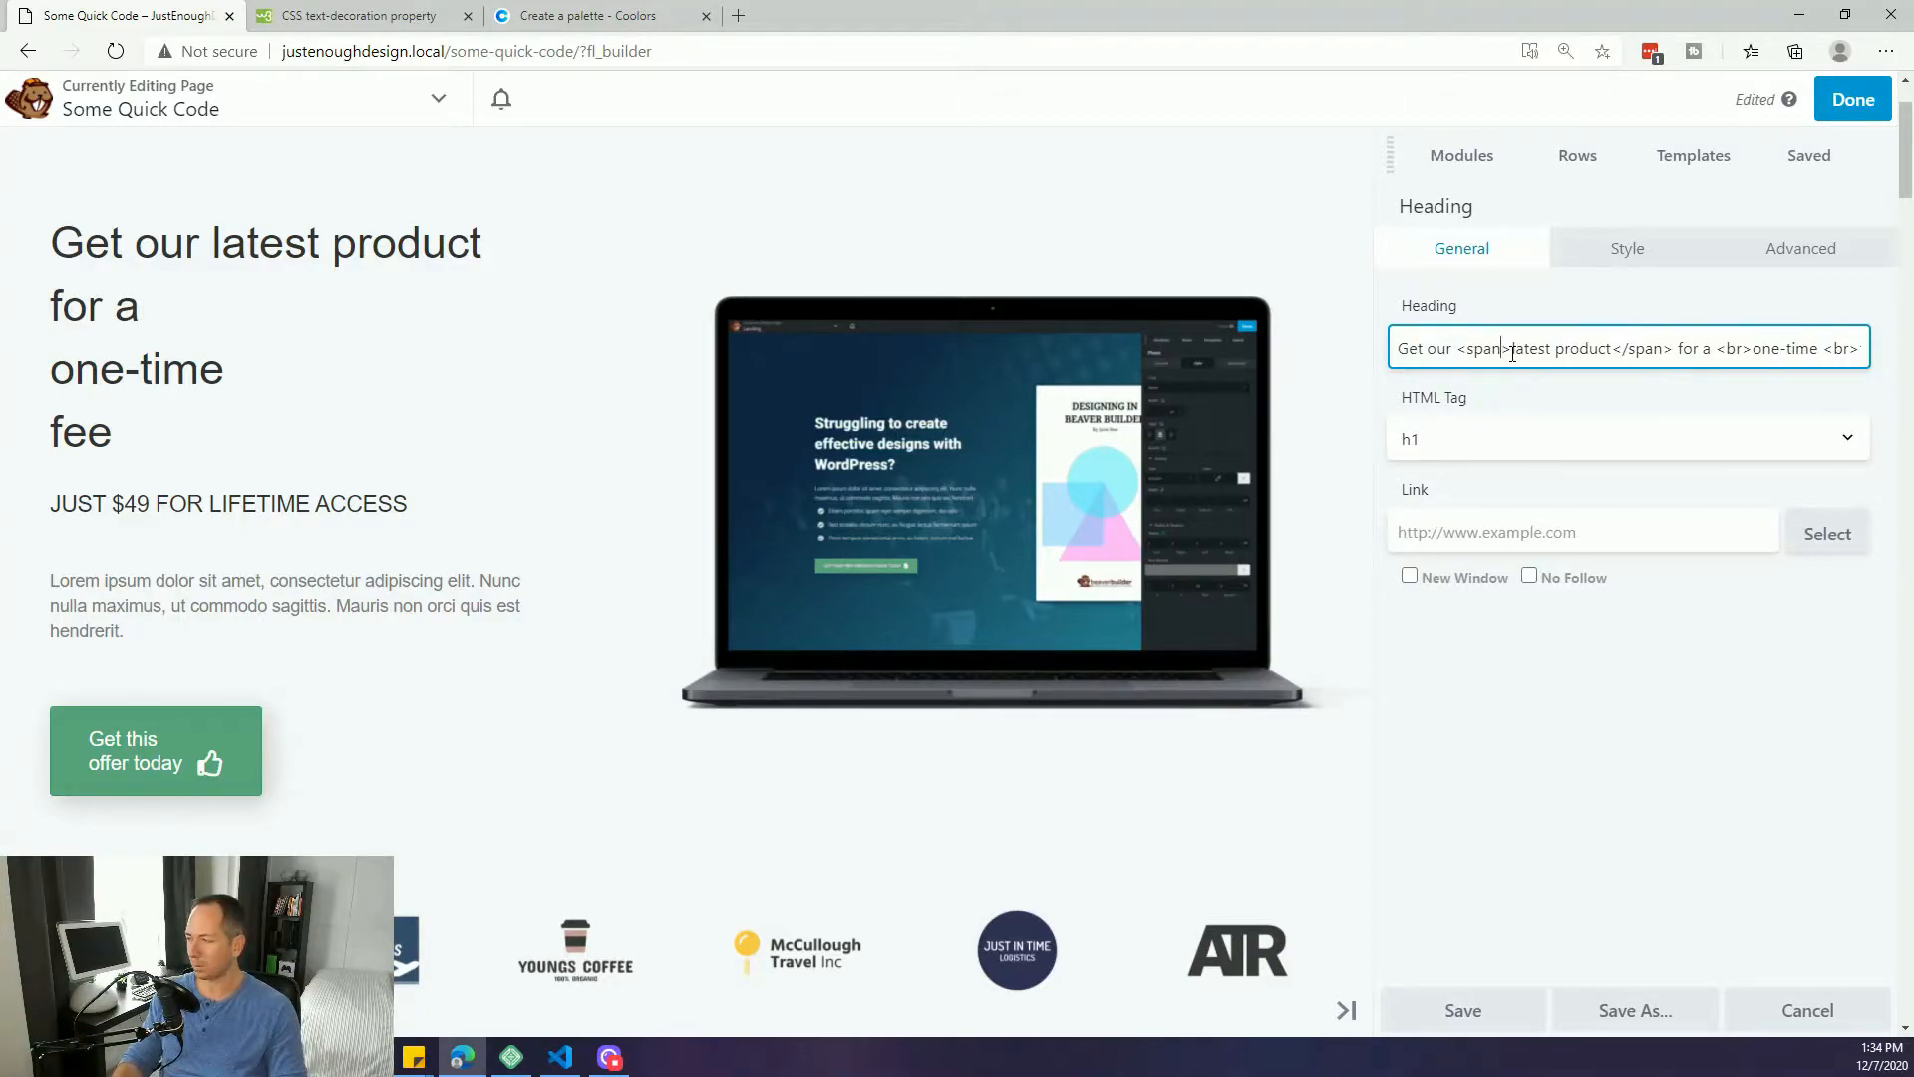
# - Switch to Visual Studio Code and add an empty style="" attribute to the opening <span> tag
pyautogui.hotkey('alt', 'Tab')
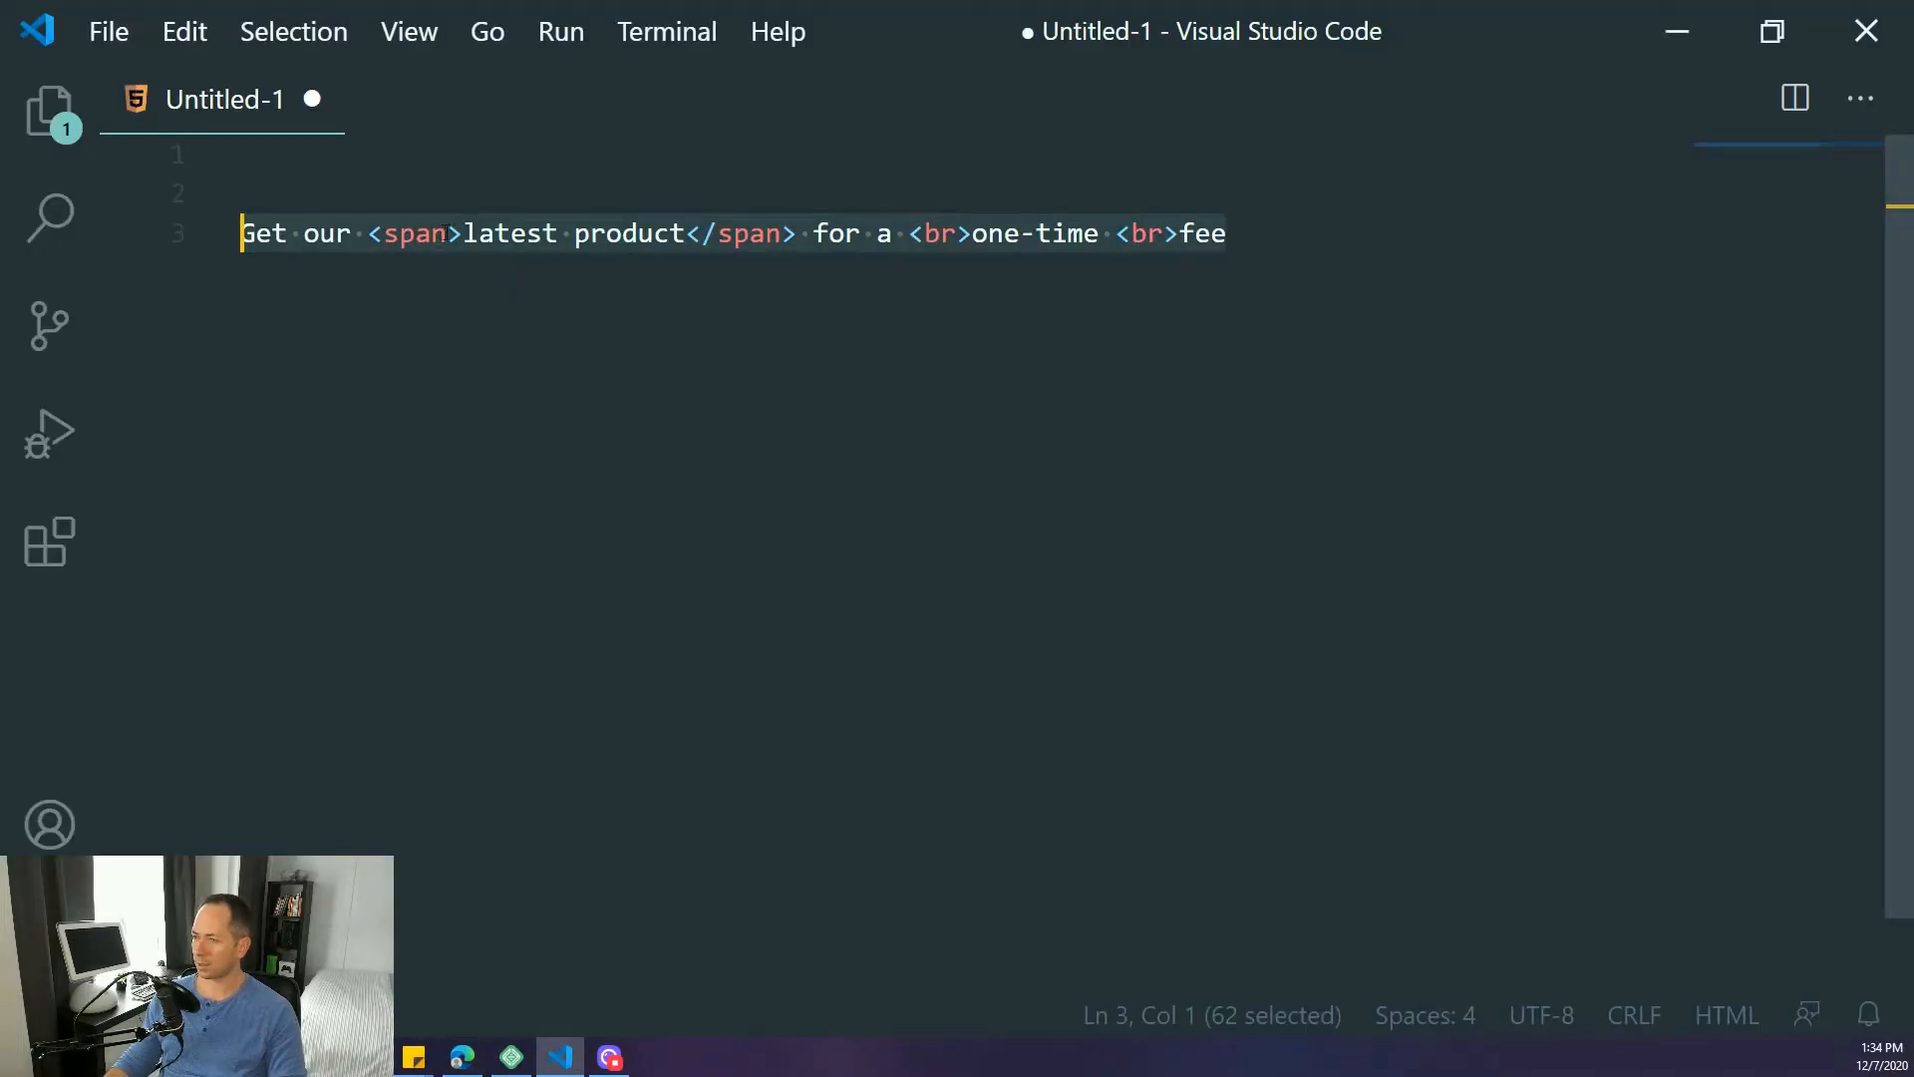
pyautogui.click(446, 234)
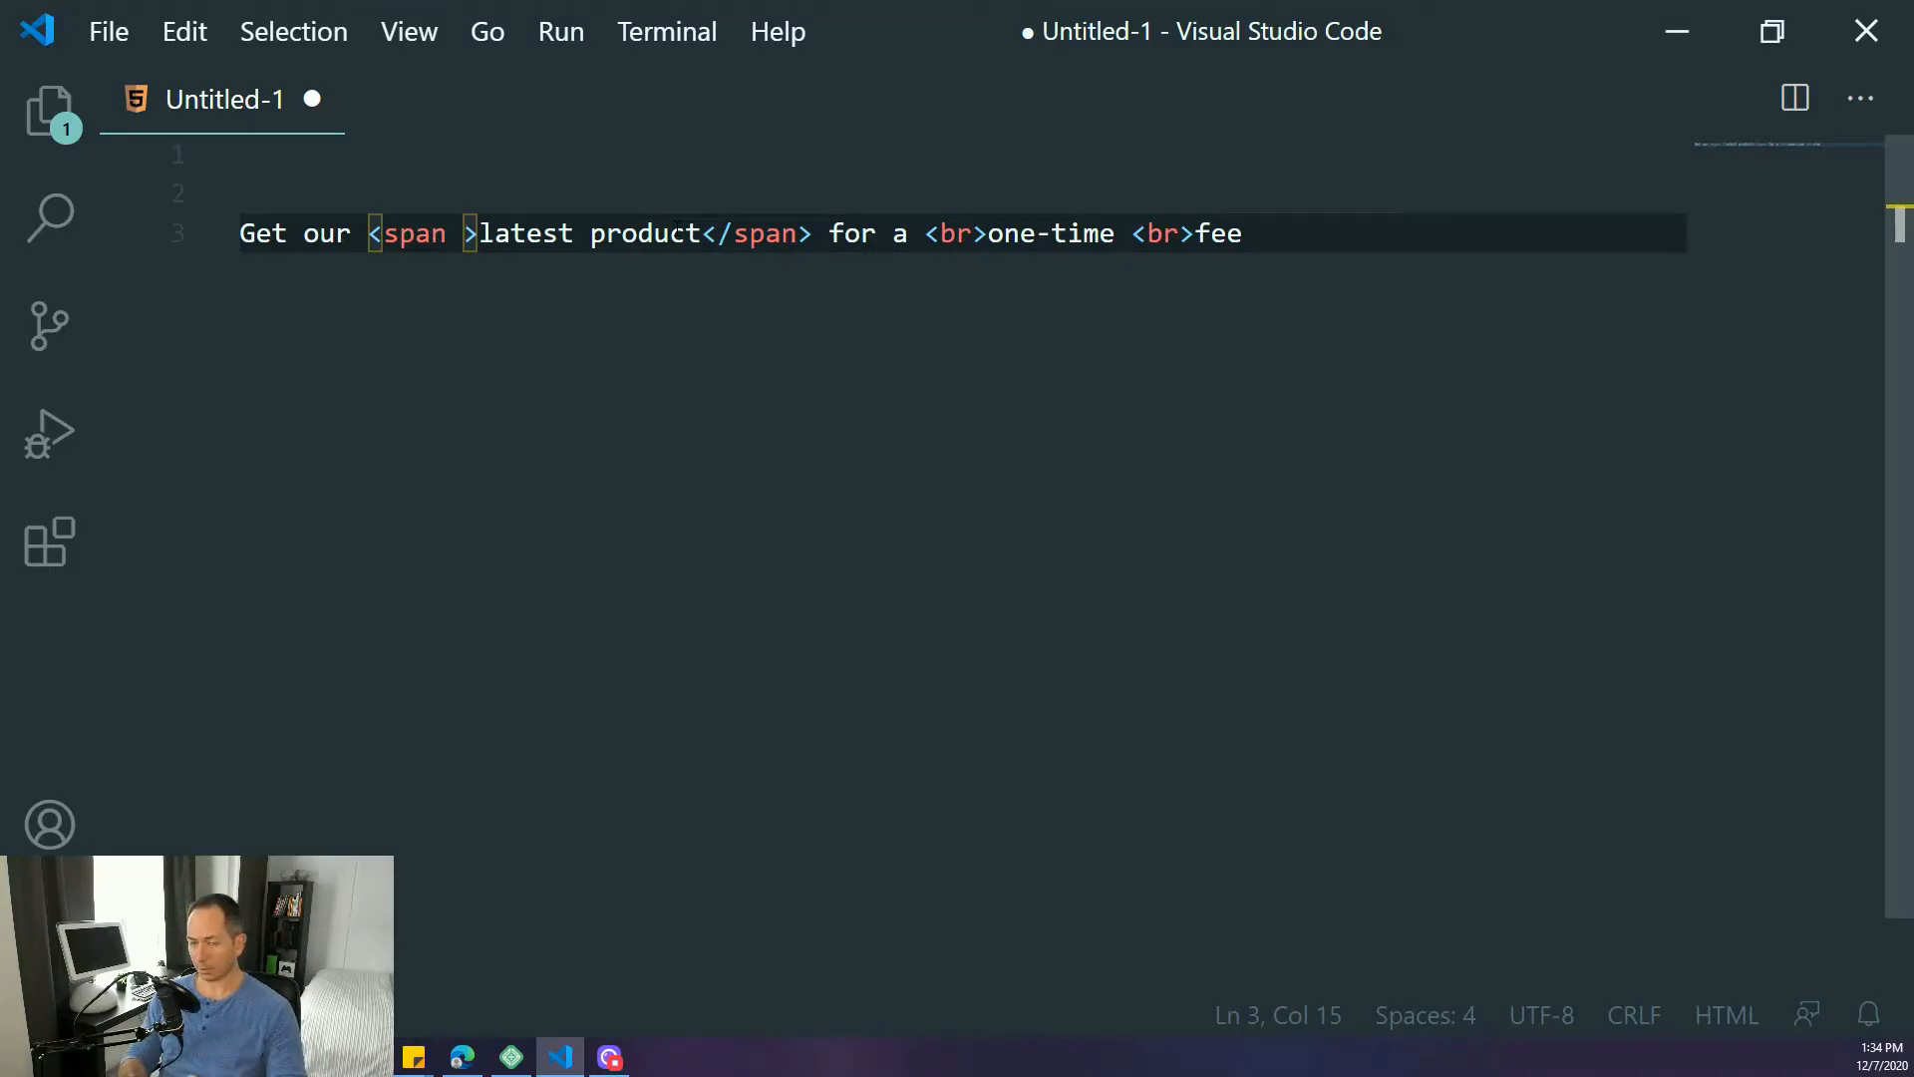
pyautogui.press('BackSpace')
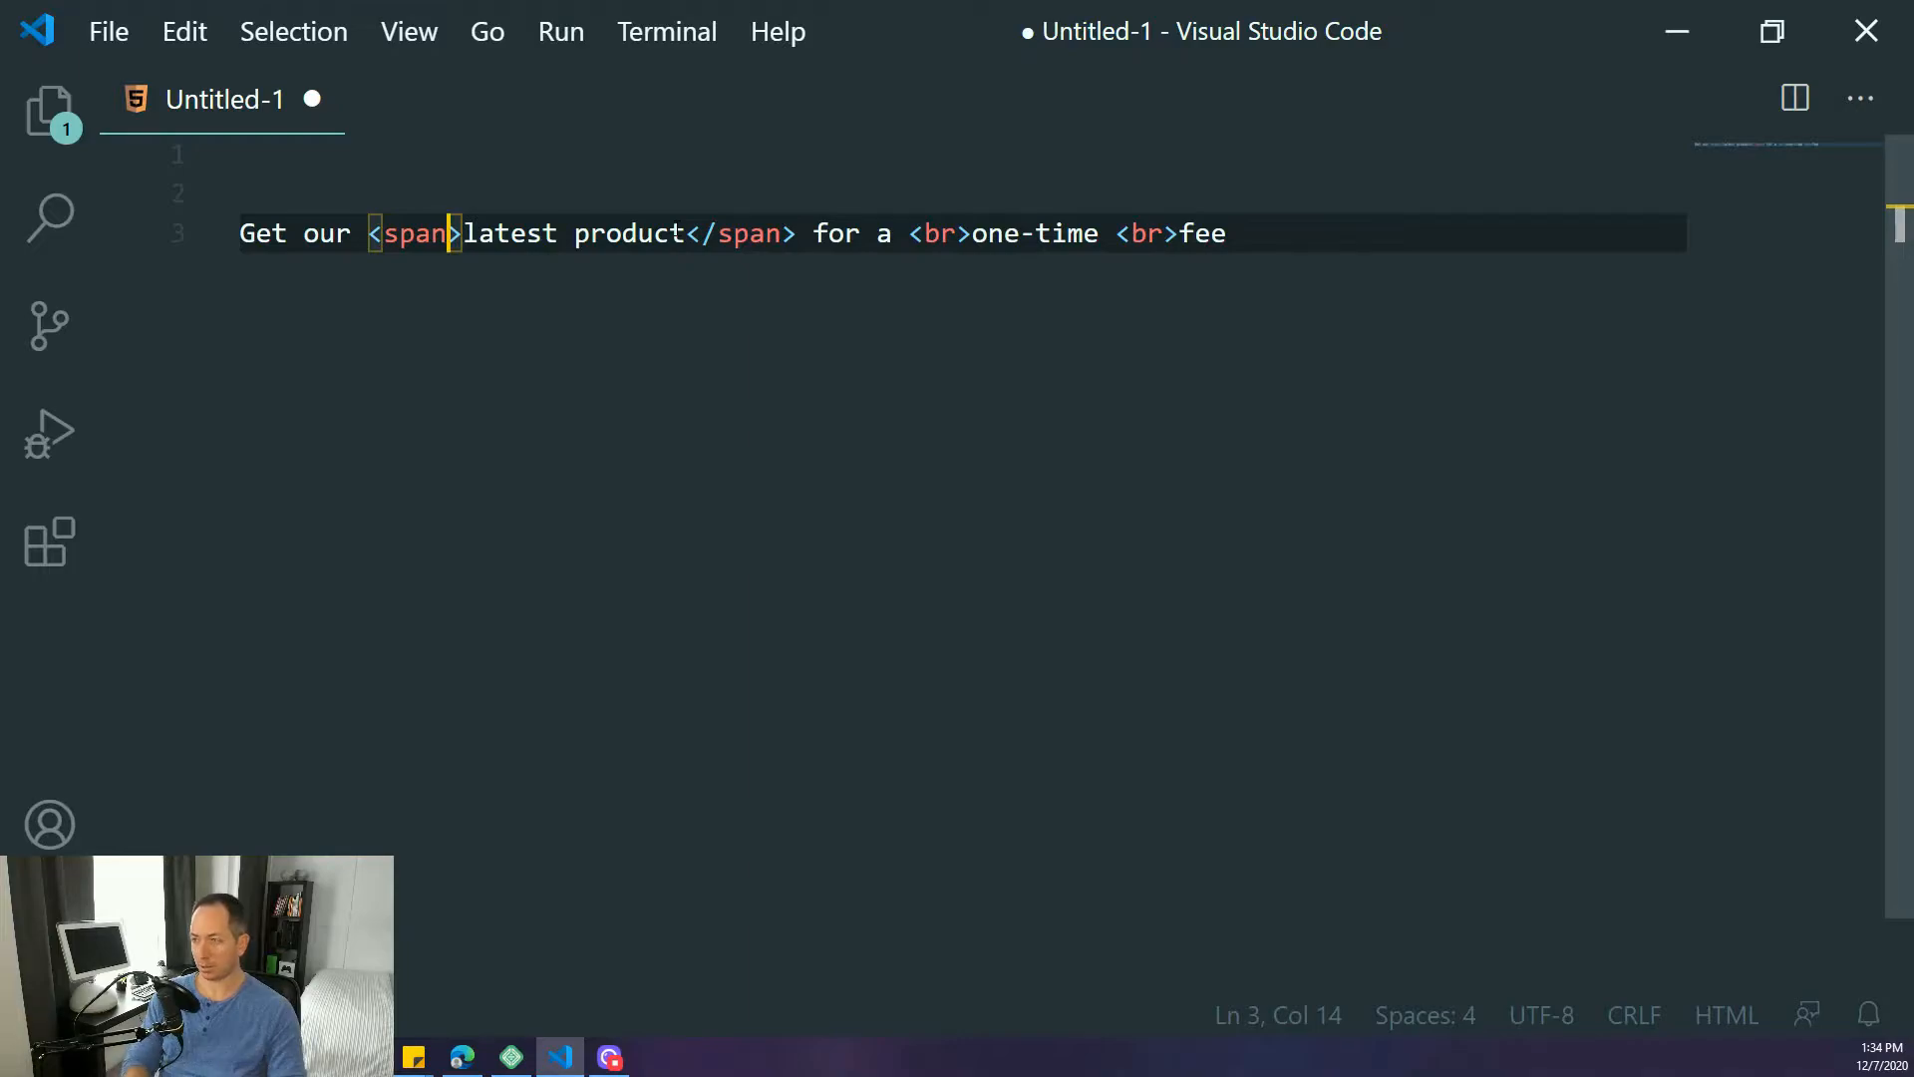
pyautogui.write('st')
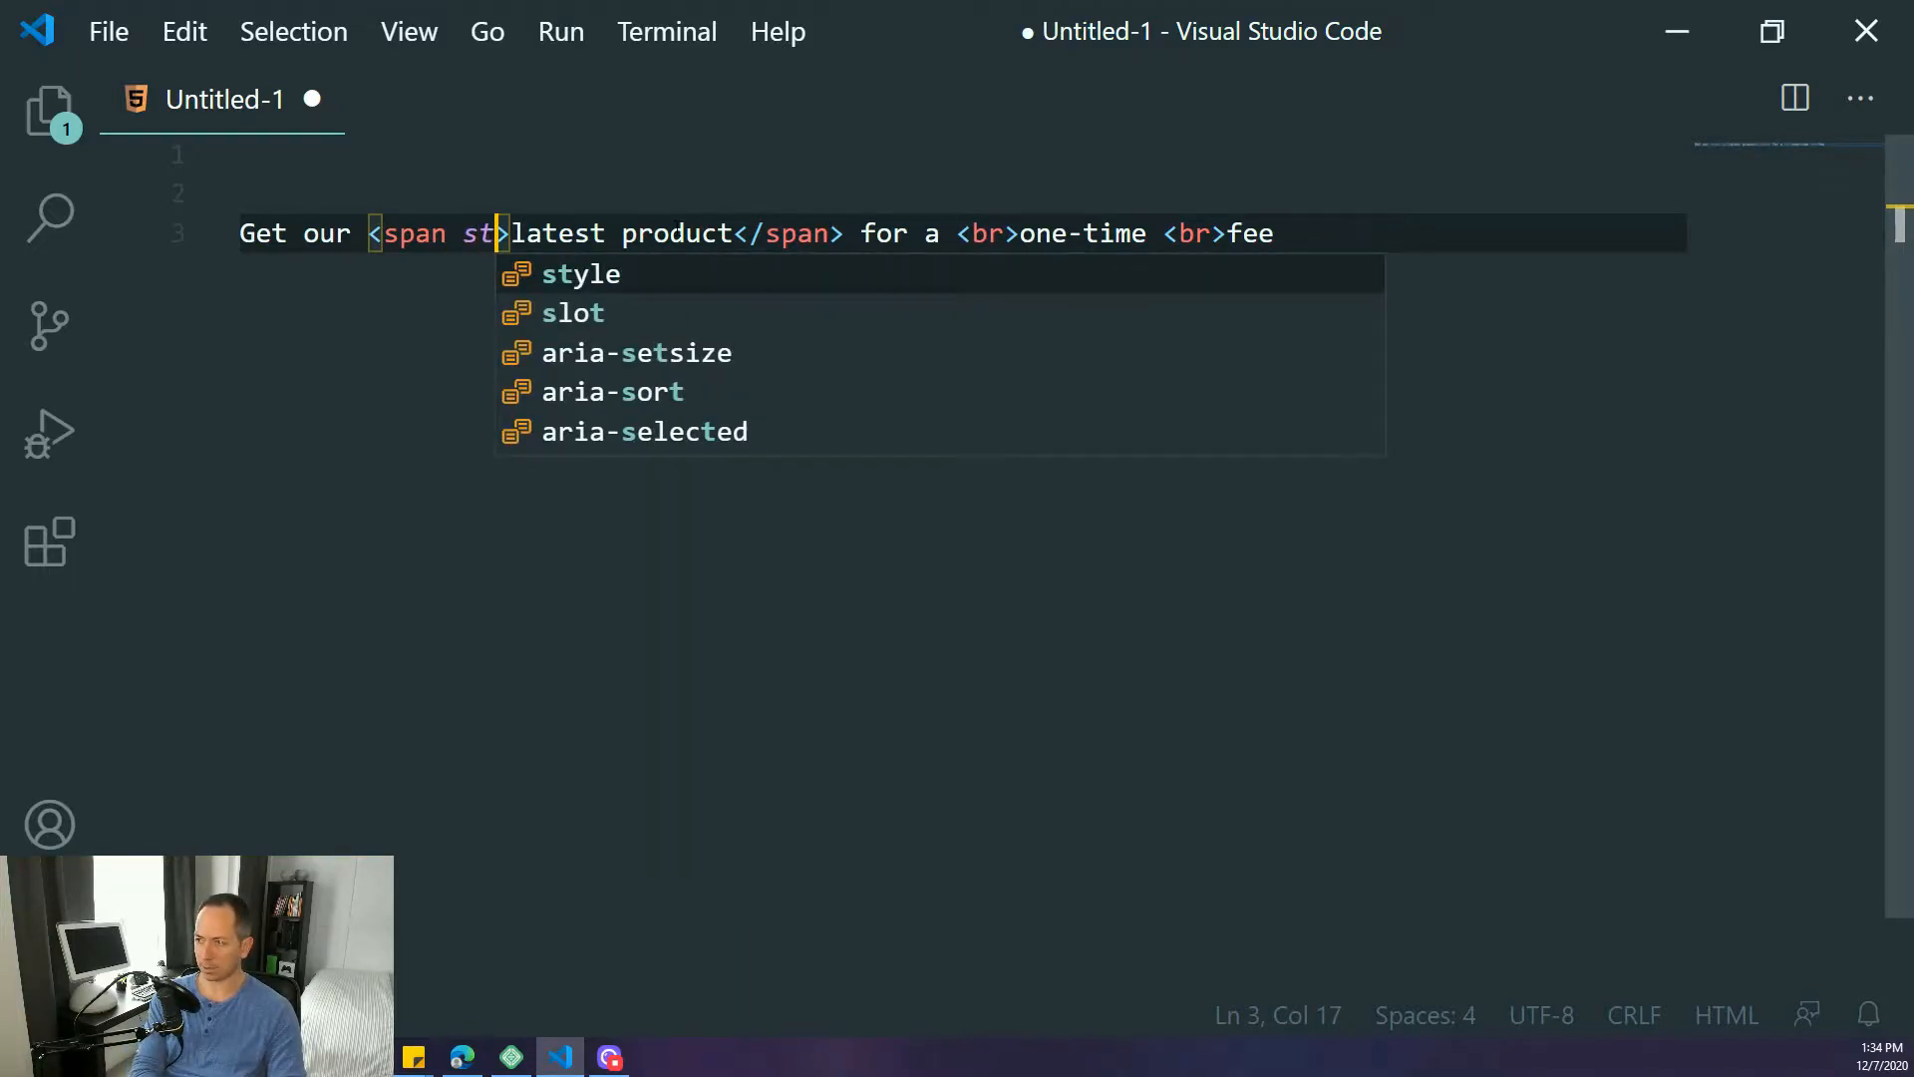
pyautogui.write('yle')
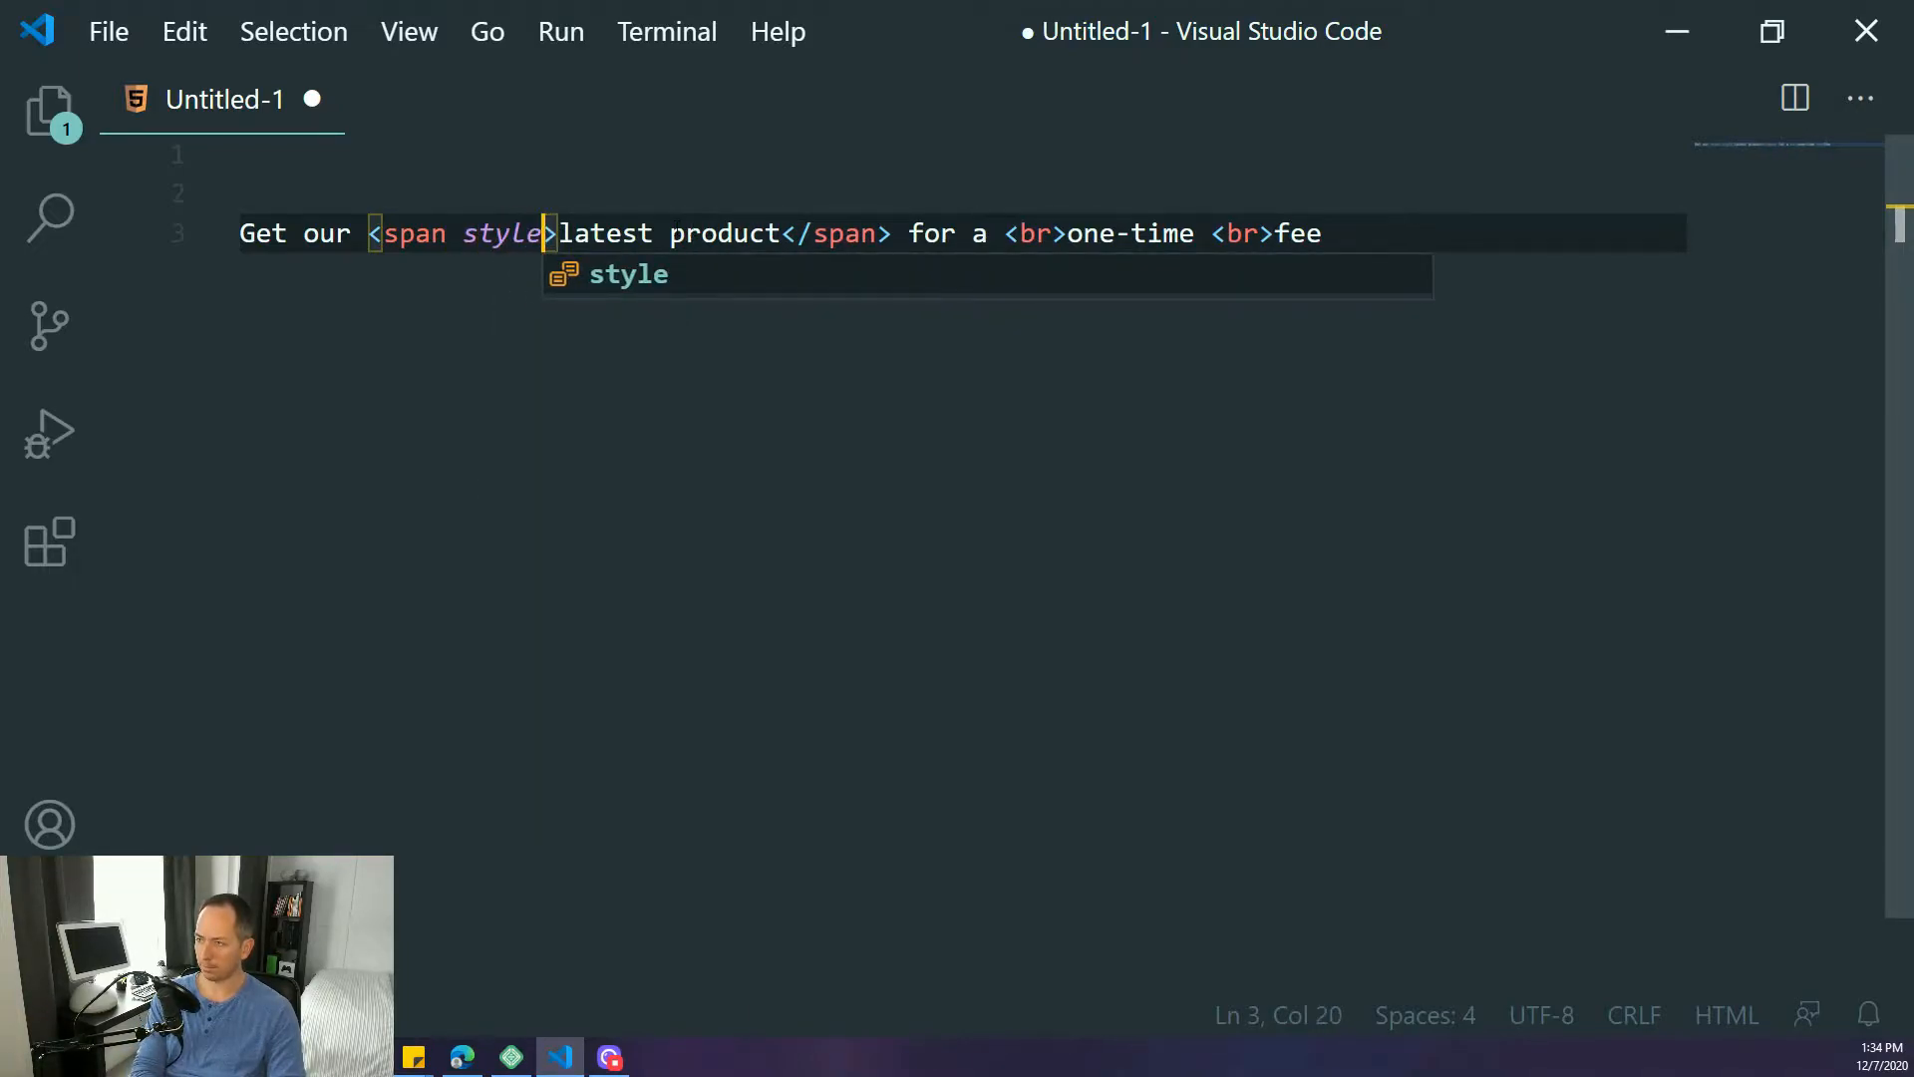
pyautogui.write('=')
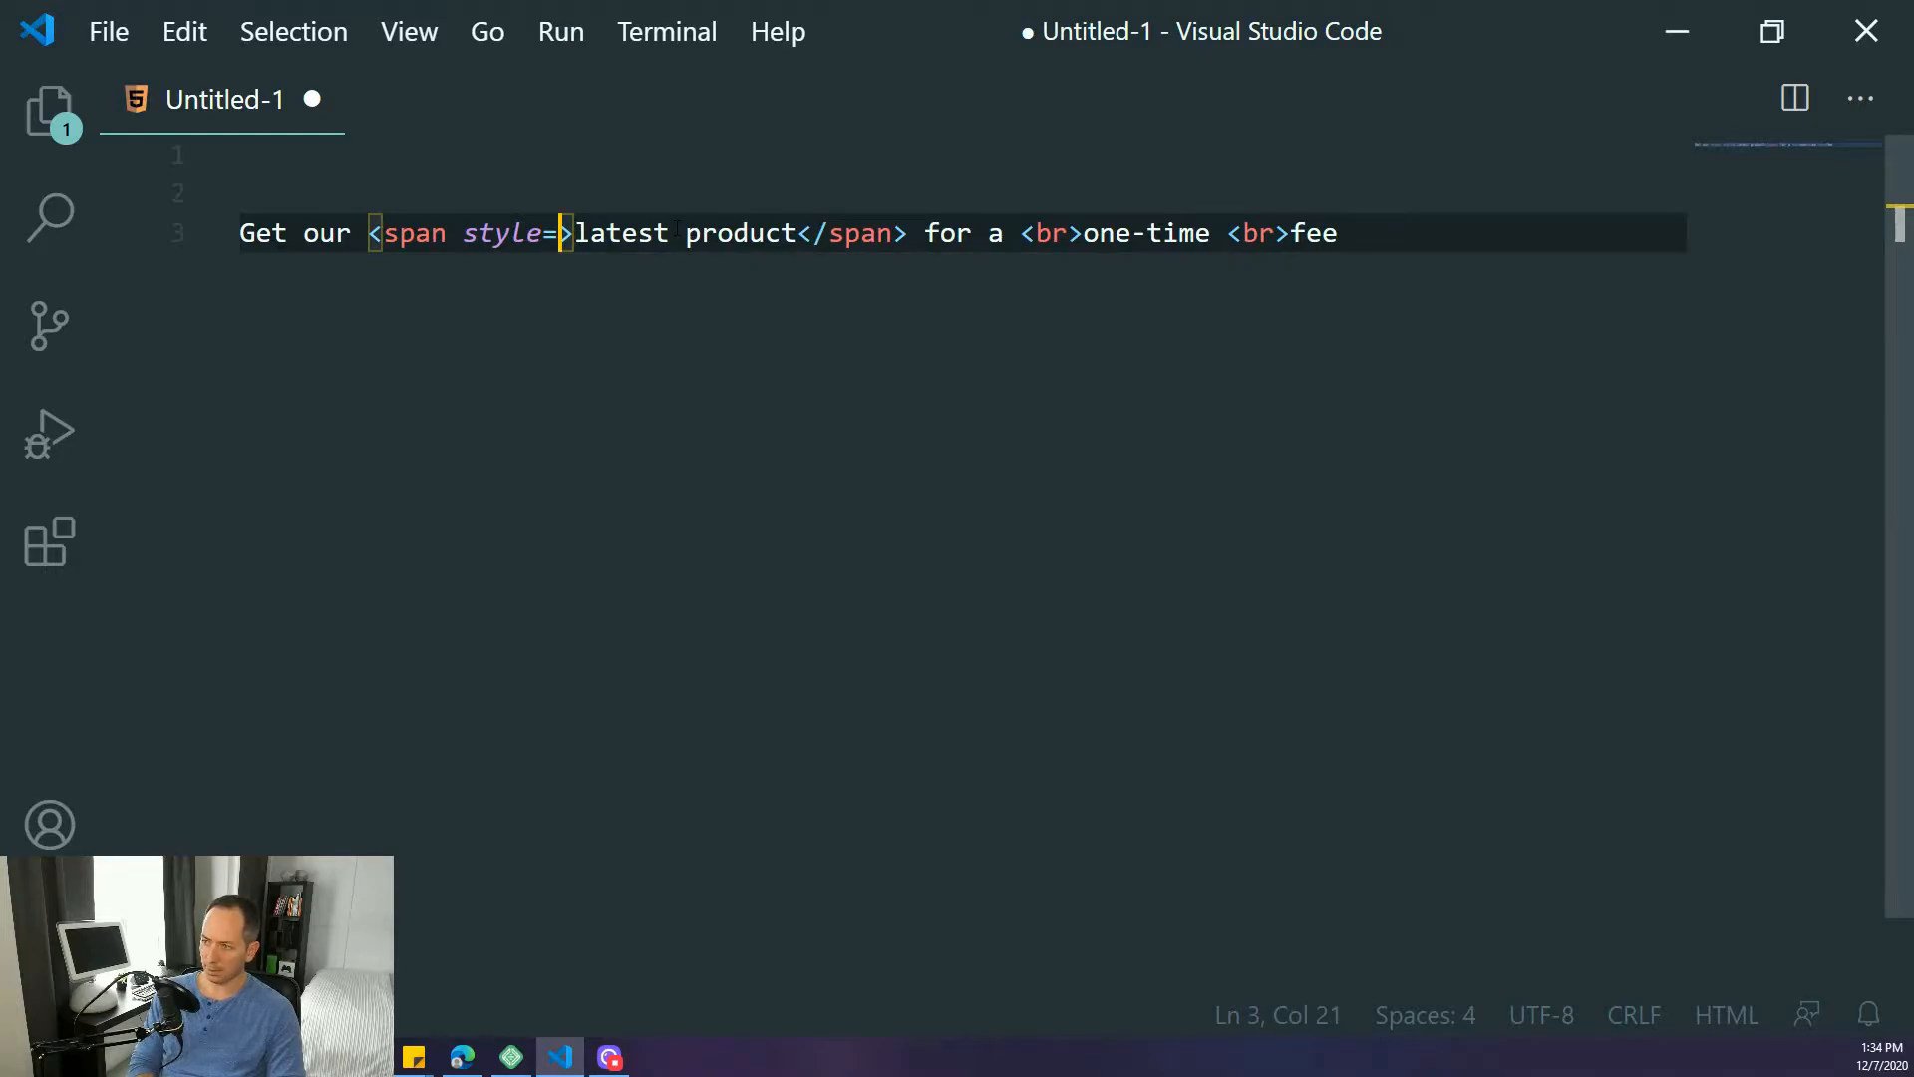
pyautogui.write('"')
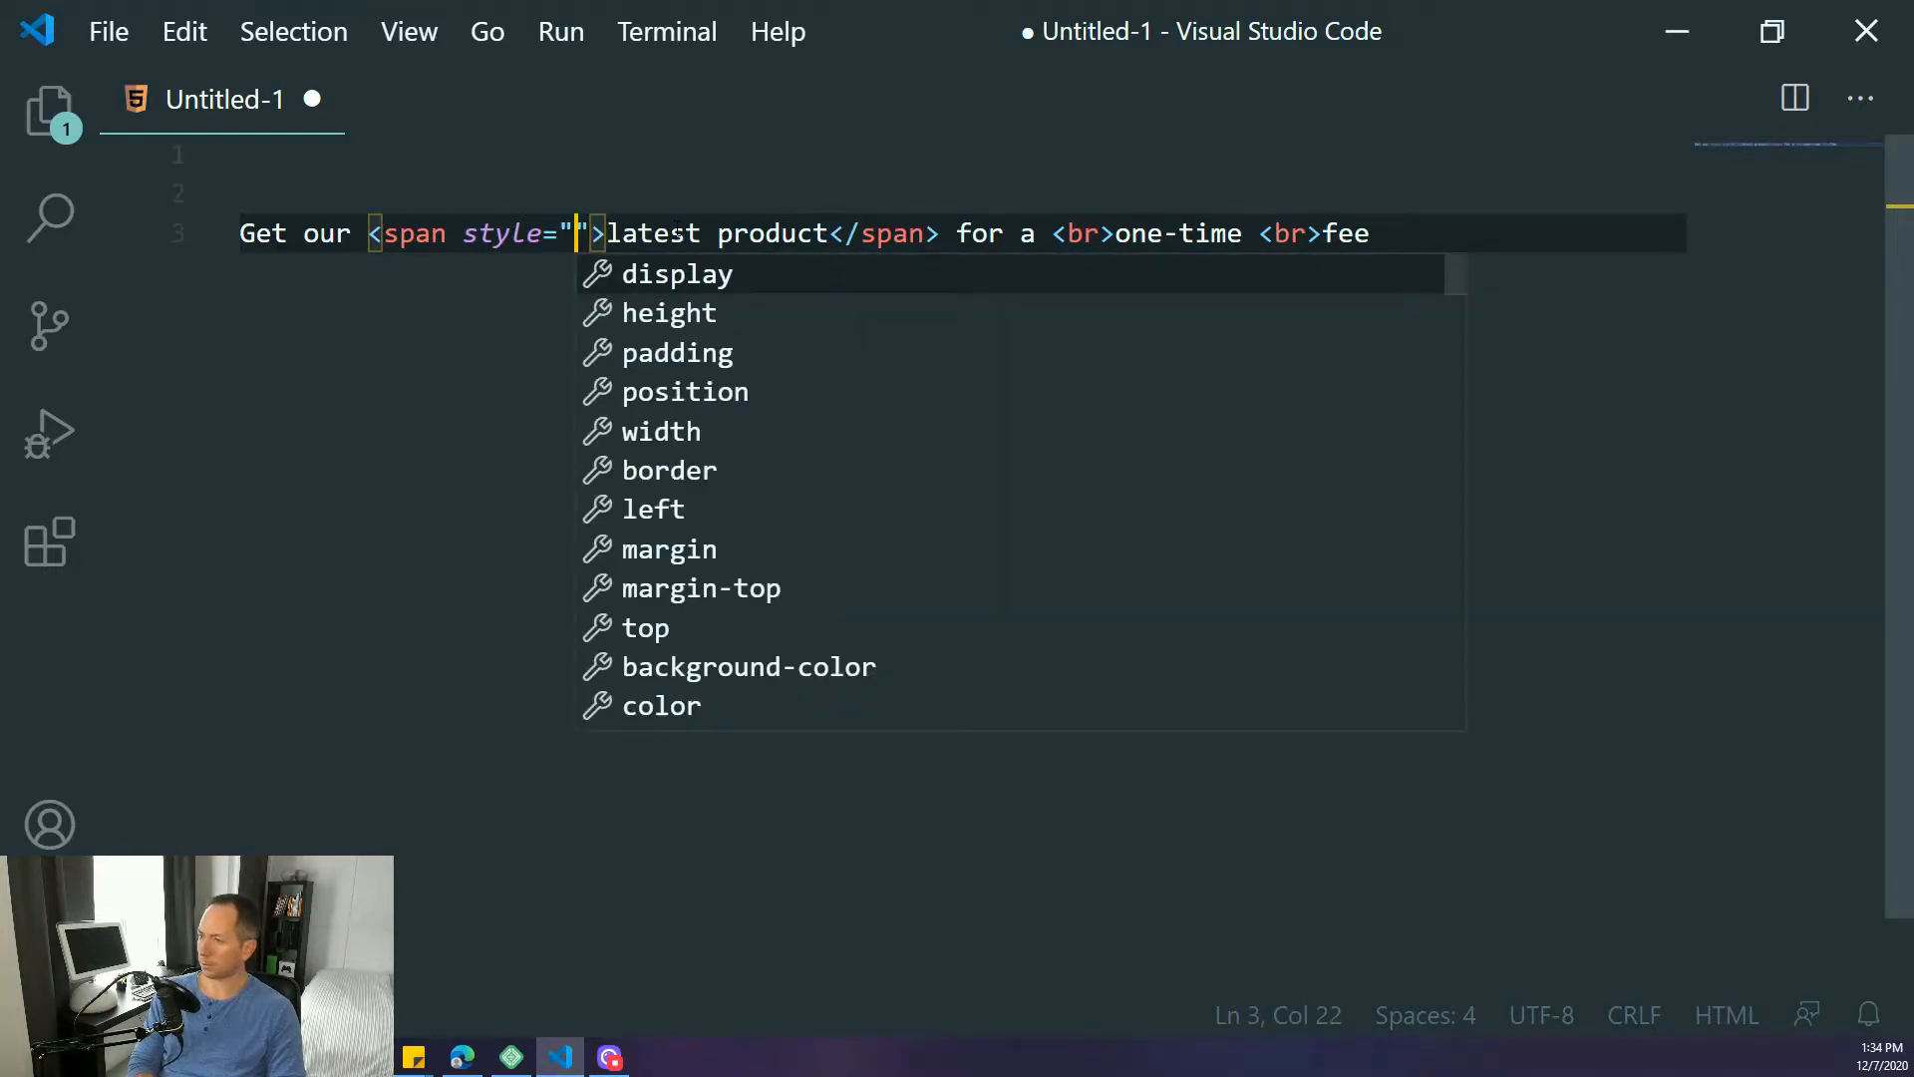
pyautogui.press('Escape')
pyautogui.press('Right')
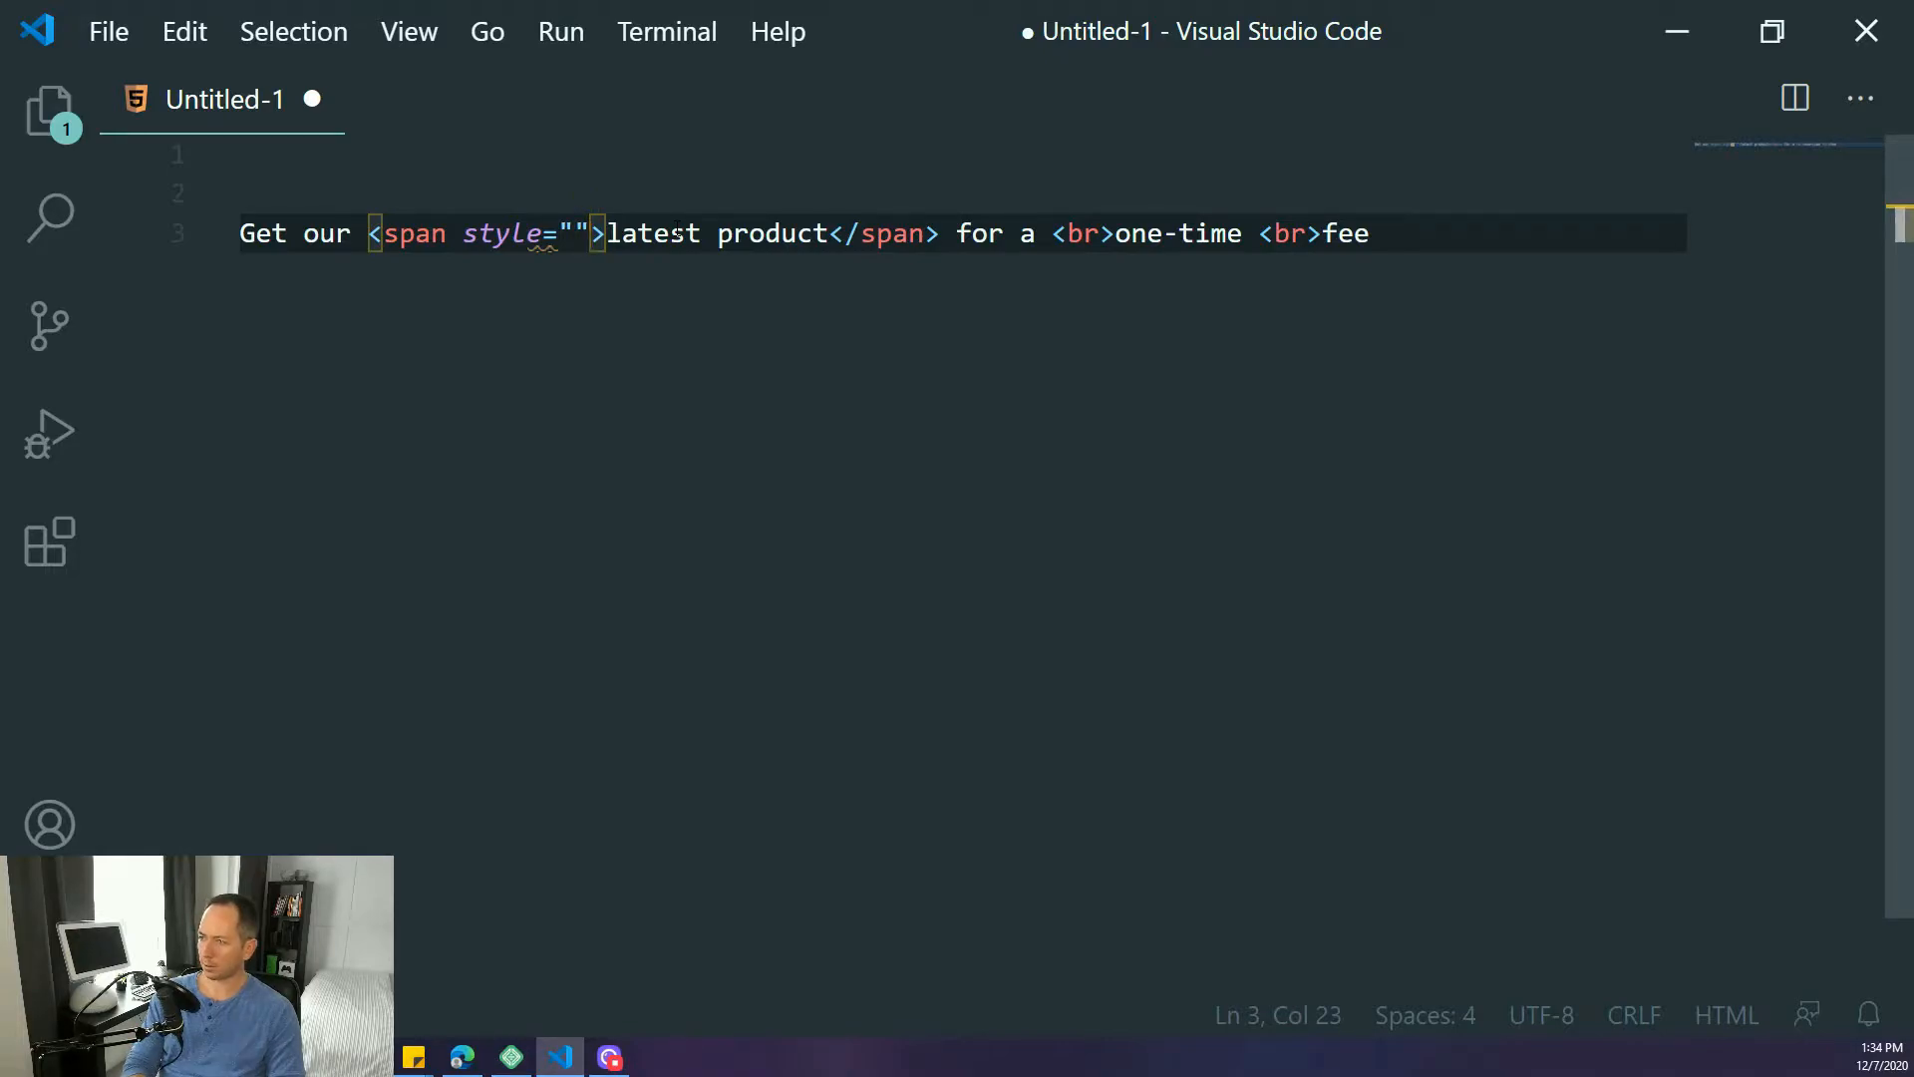
pyautogui.press('BackSpace')
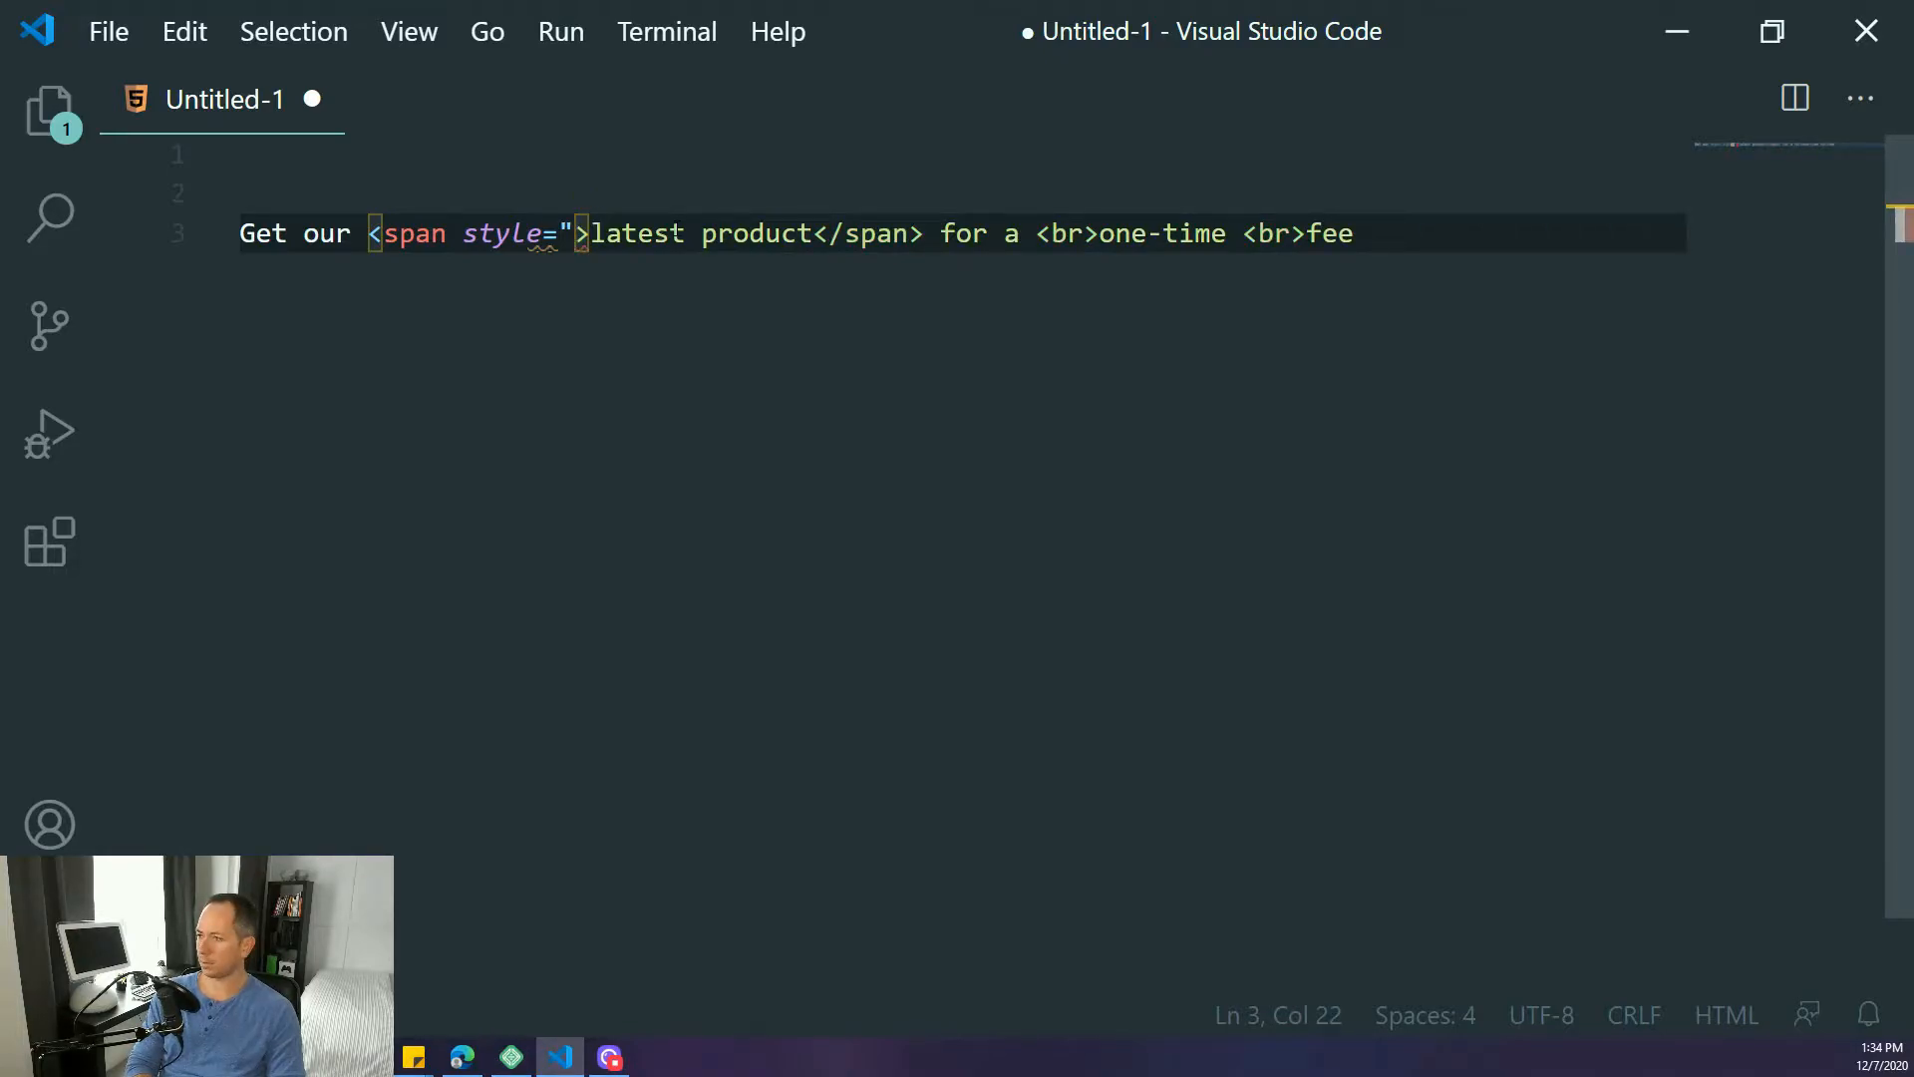
pyautogui.write('"')
pyautogui.press('Left')
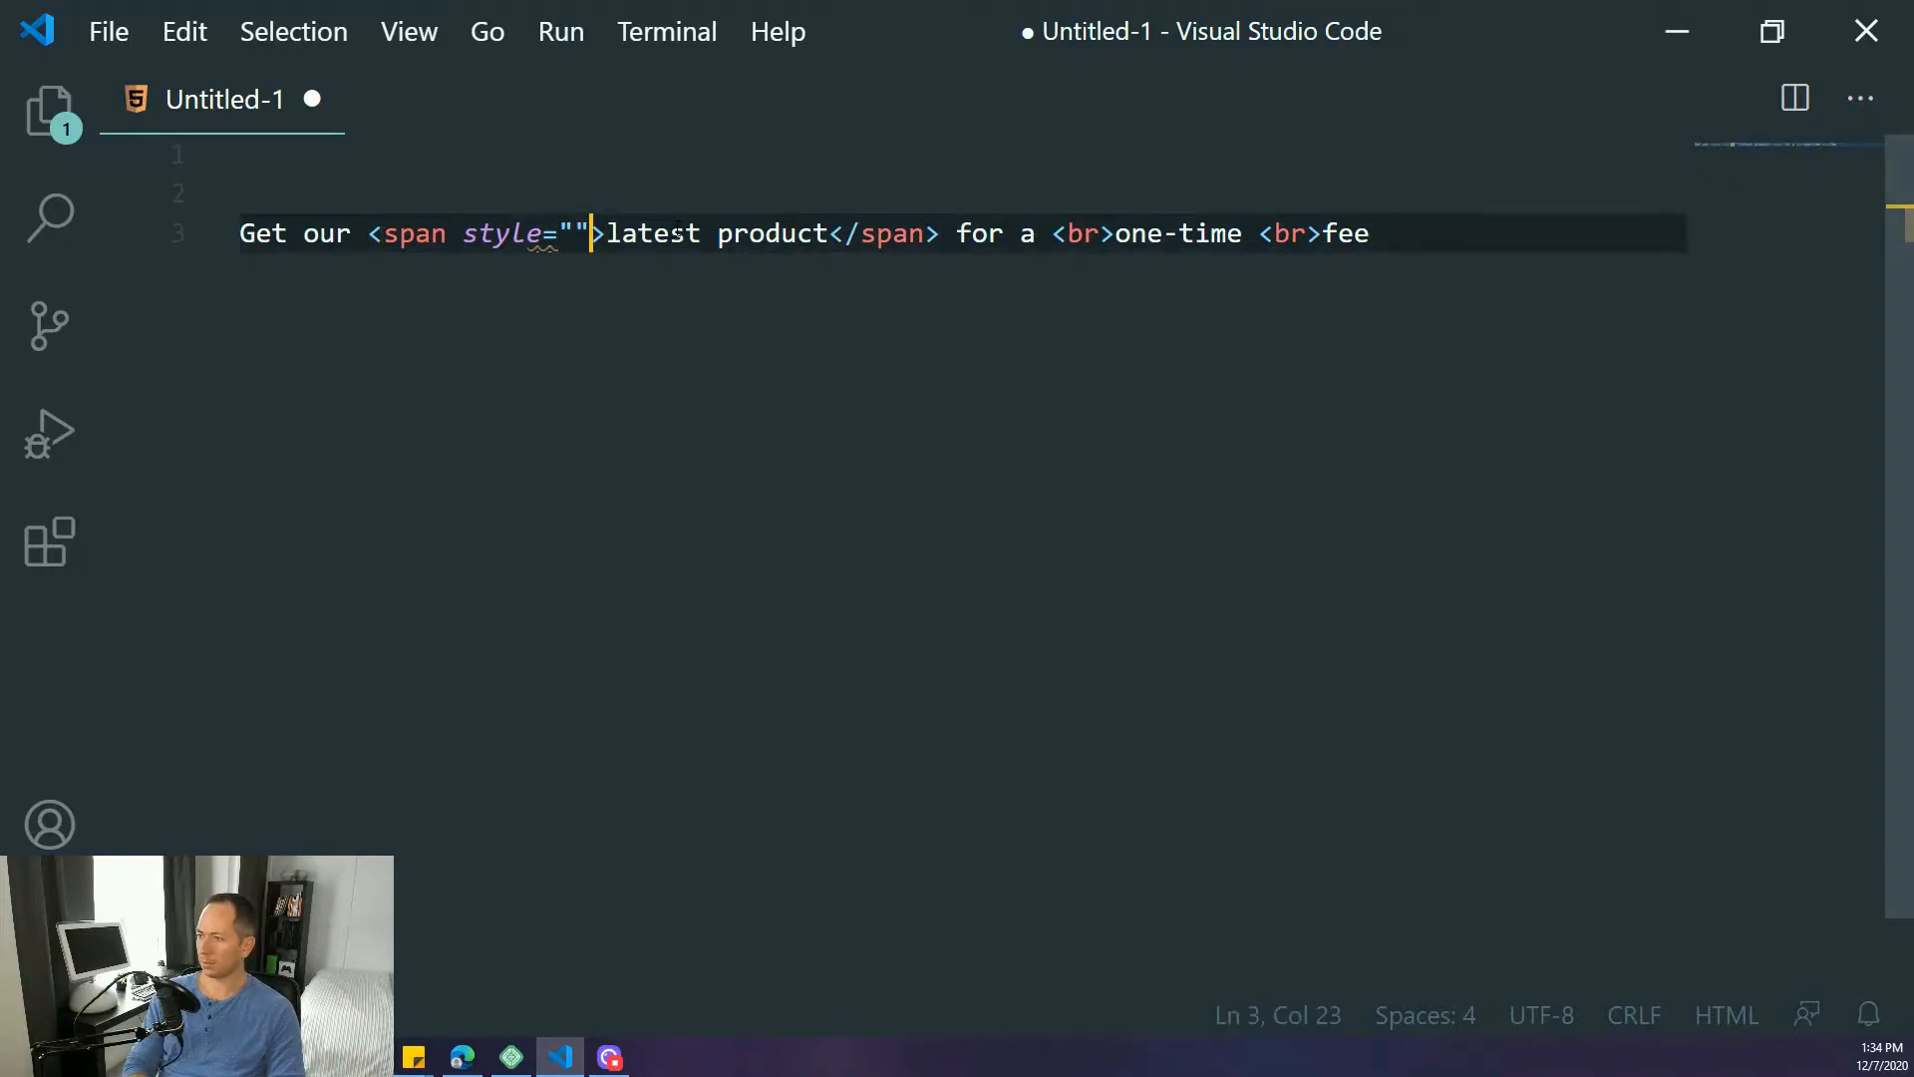
pyautogui.press('Left')
pyautogui.press('Left')
pyautogui.press('Left')
pyautogui.press('Left')
pyautogui.press('Left')
pyautogui.press('Left')
pyautogui.press('Left')
pyautogui.press('Left')
pyautogui.press('Left')
pyautogui.press('Left')
pyautogui.press('Right')
pyautogui.press('Right')
pyautogui.press('Right')
pyautogui.press('Right')
pyautogui.press('Right')
pyautogui.press('Right')
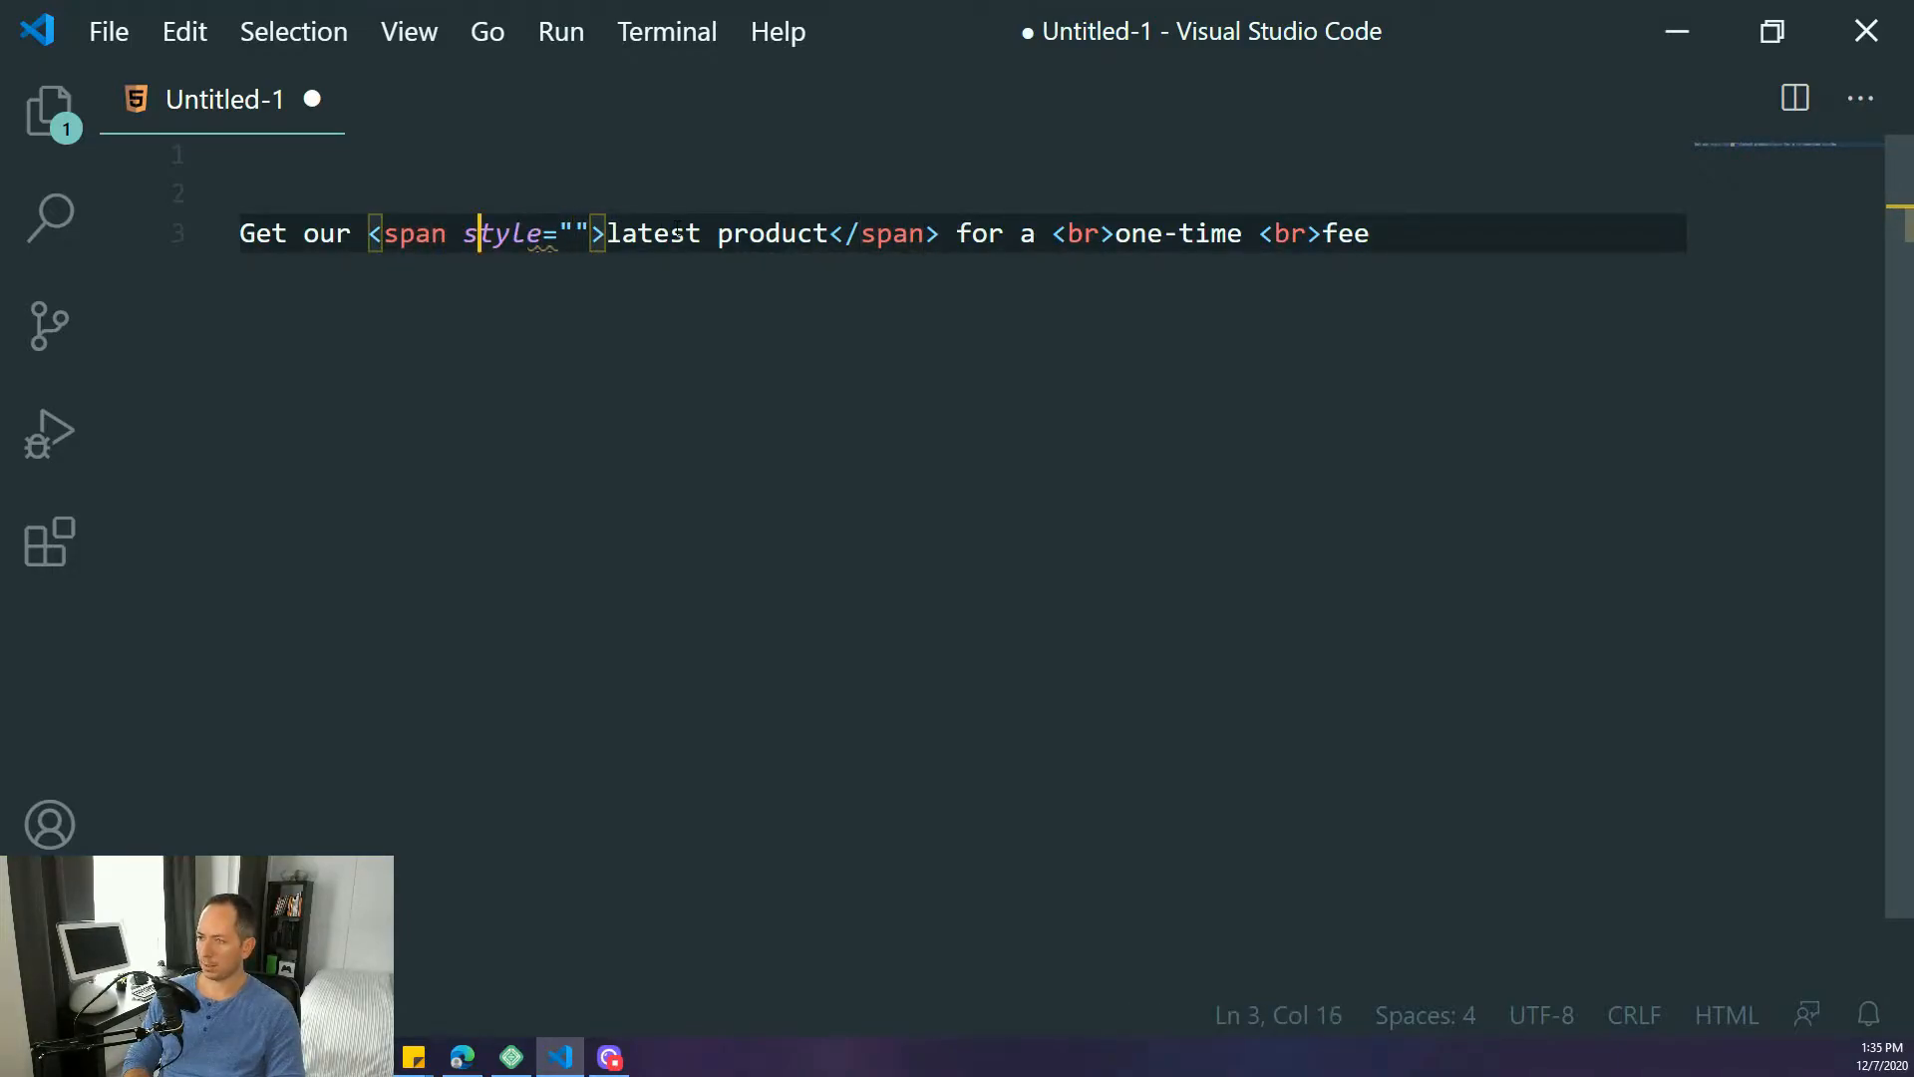
pyautogui.press('Right')
pyautogui.press('Right')
pyautogui.press('Right')
pyautogui.press('Right')
pyautogui.press('Right')
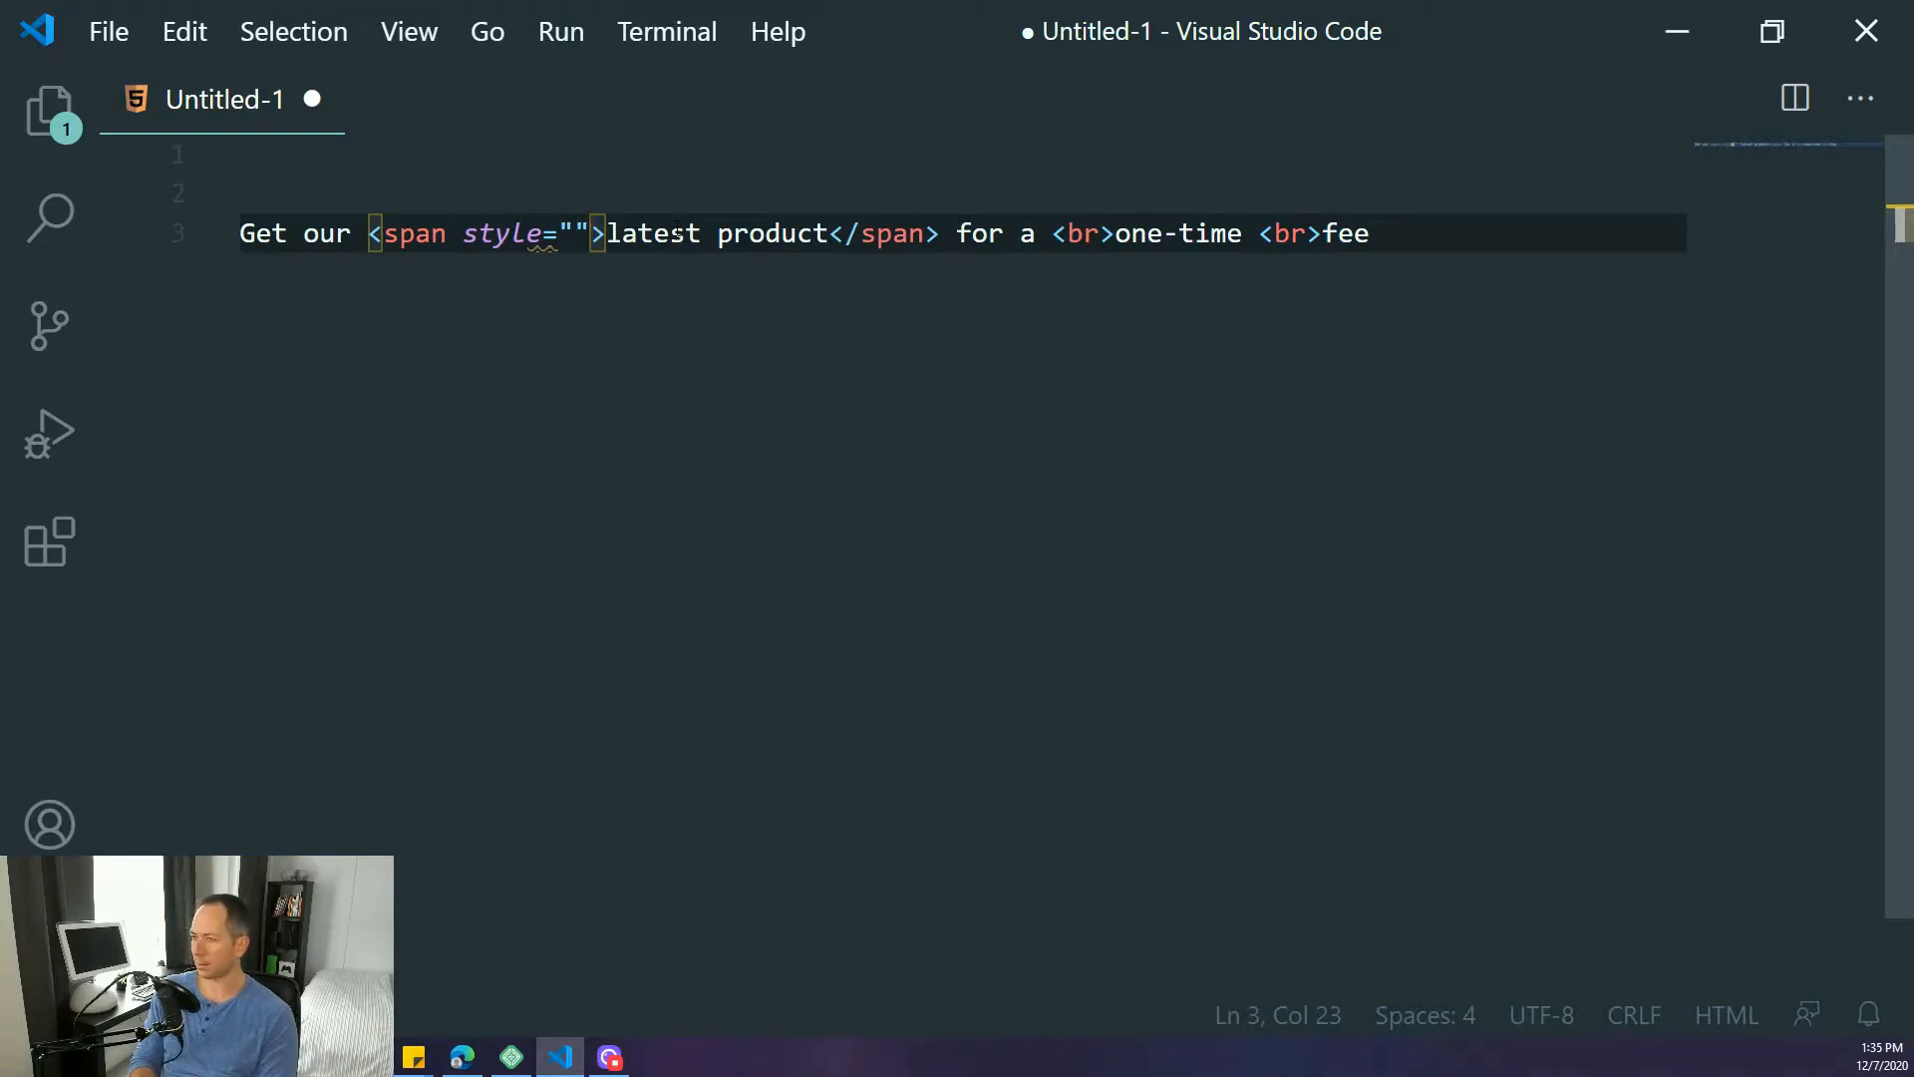
# - Enter the declaration color:red between the quotes of the span's style attribute
pyautogui.press('Left')
pyautogui.press('Left')
pyautogui.press('Left')
pyautogui.press('Left')
pyautogui.press('Right')
pyautogui.press('Right')
pyautogui.press('Right')
pyautogui.press('Right')
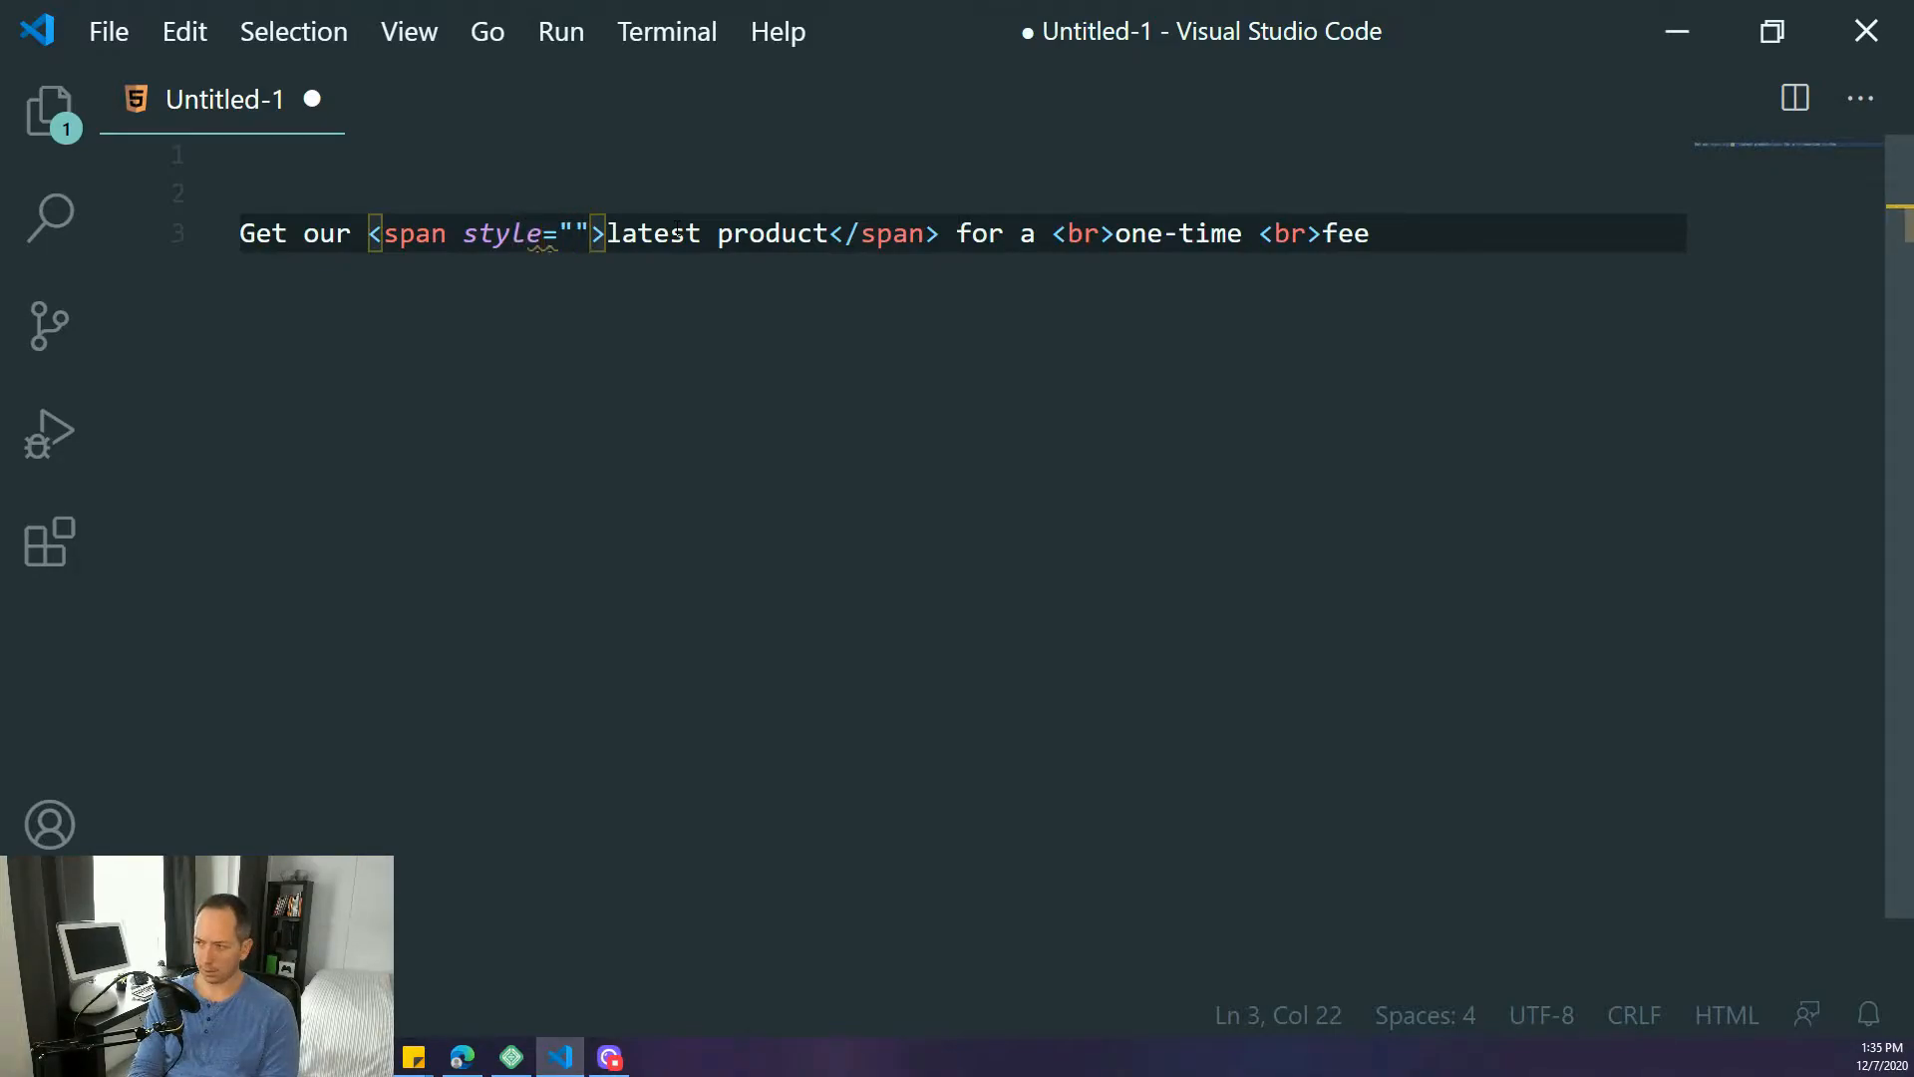
pyautogui.write('color')
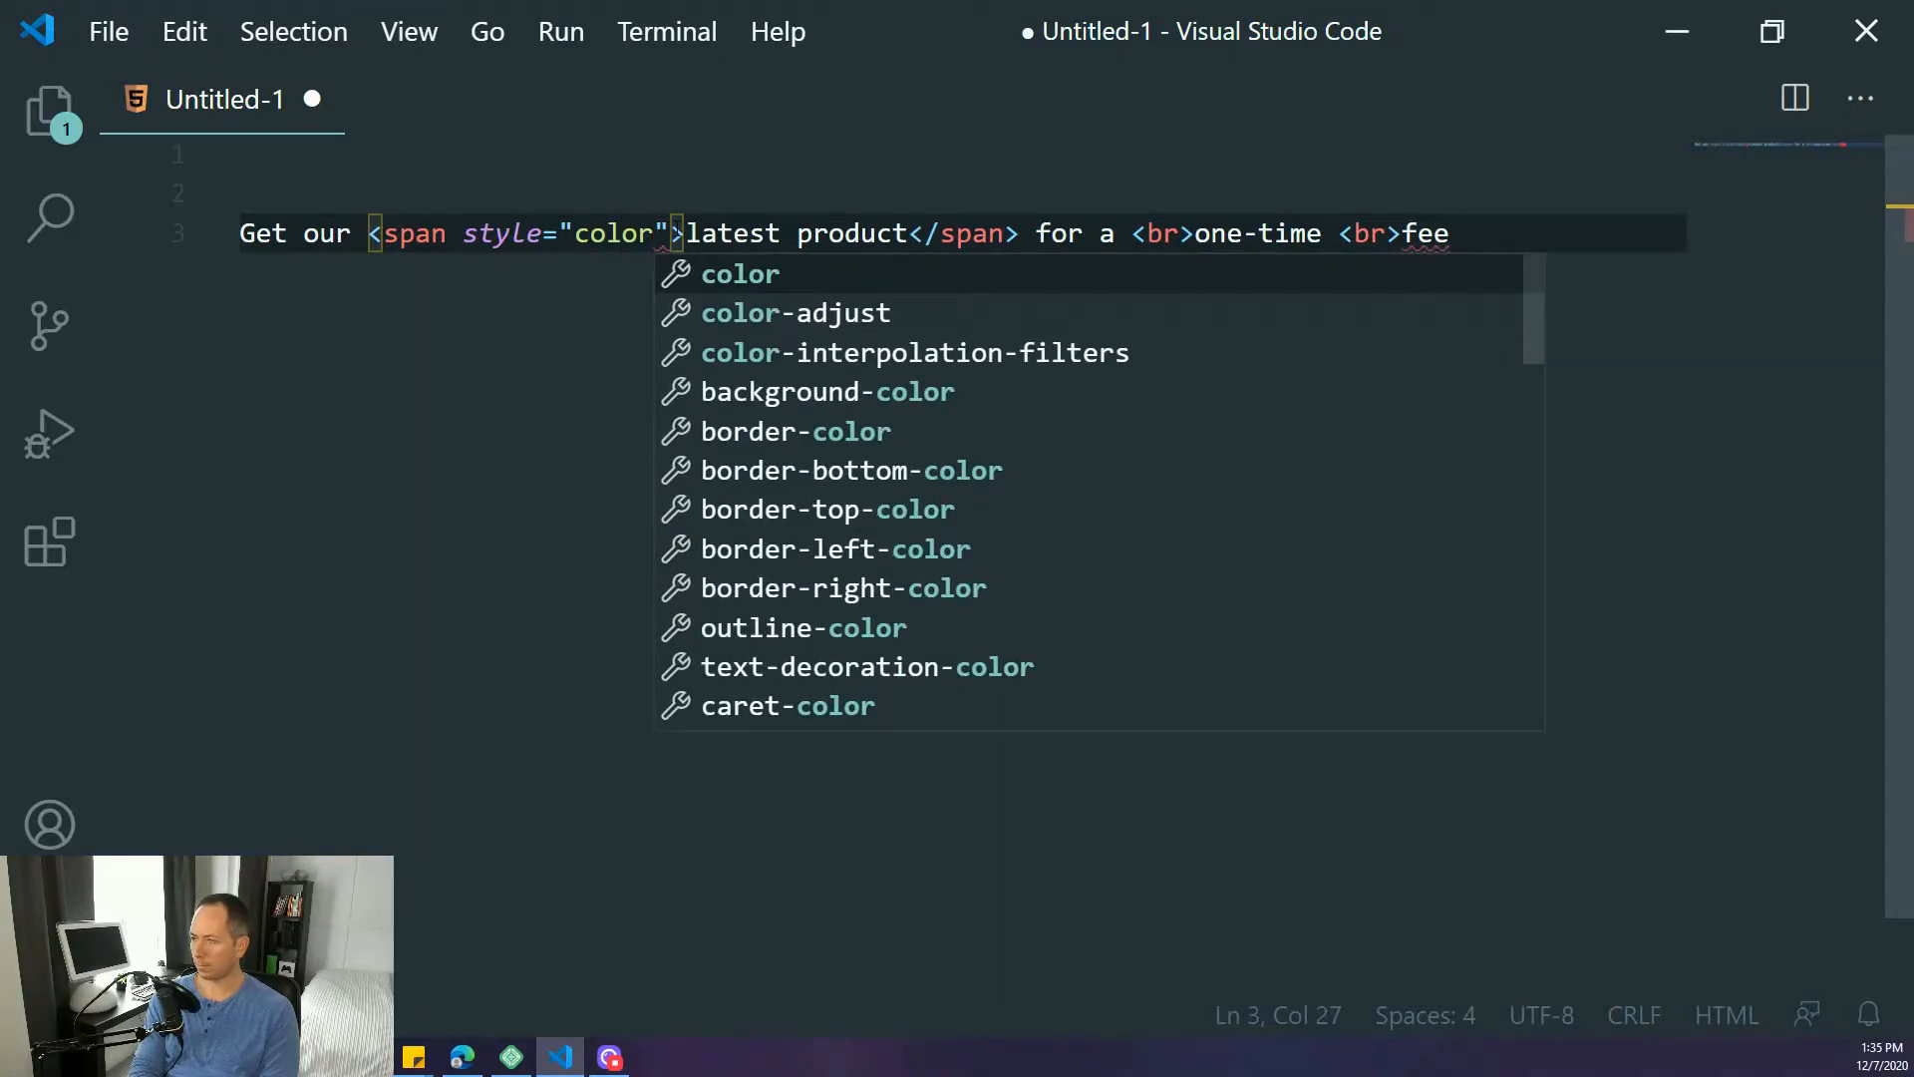
pyautogui.write(':red')
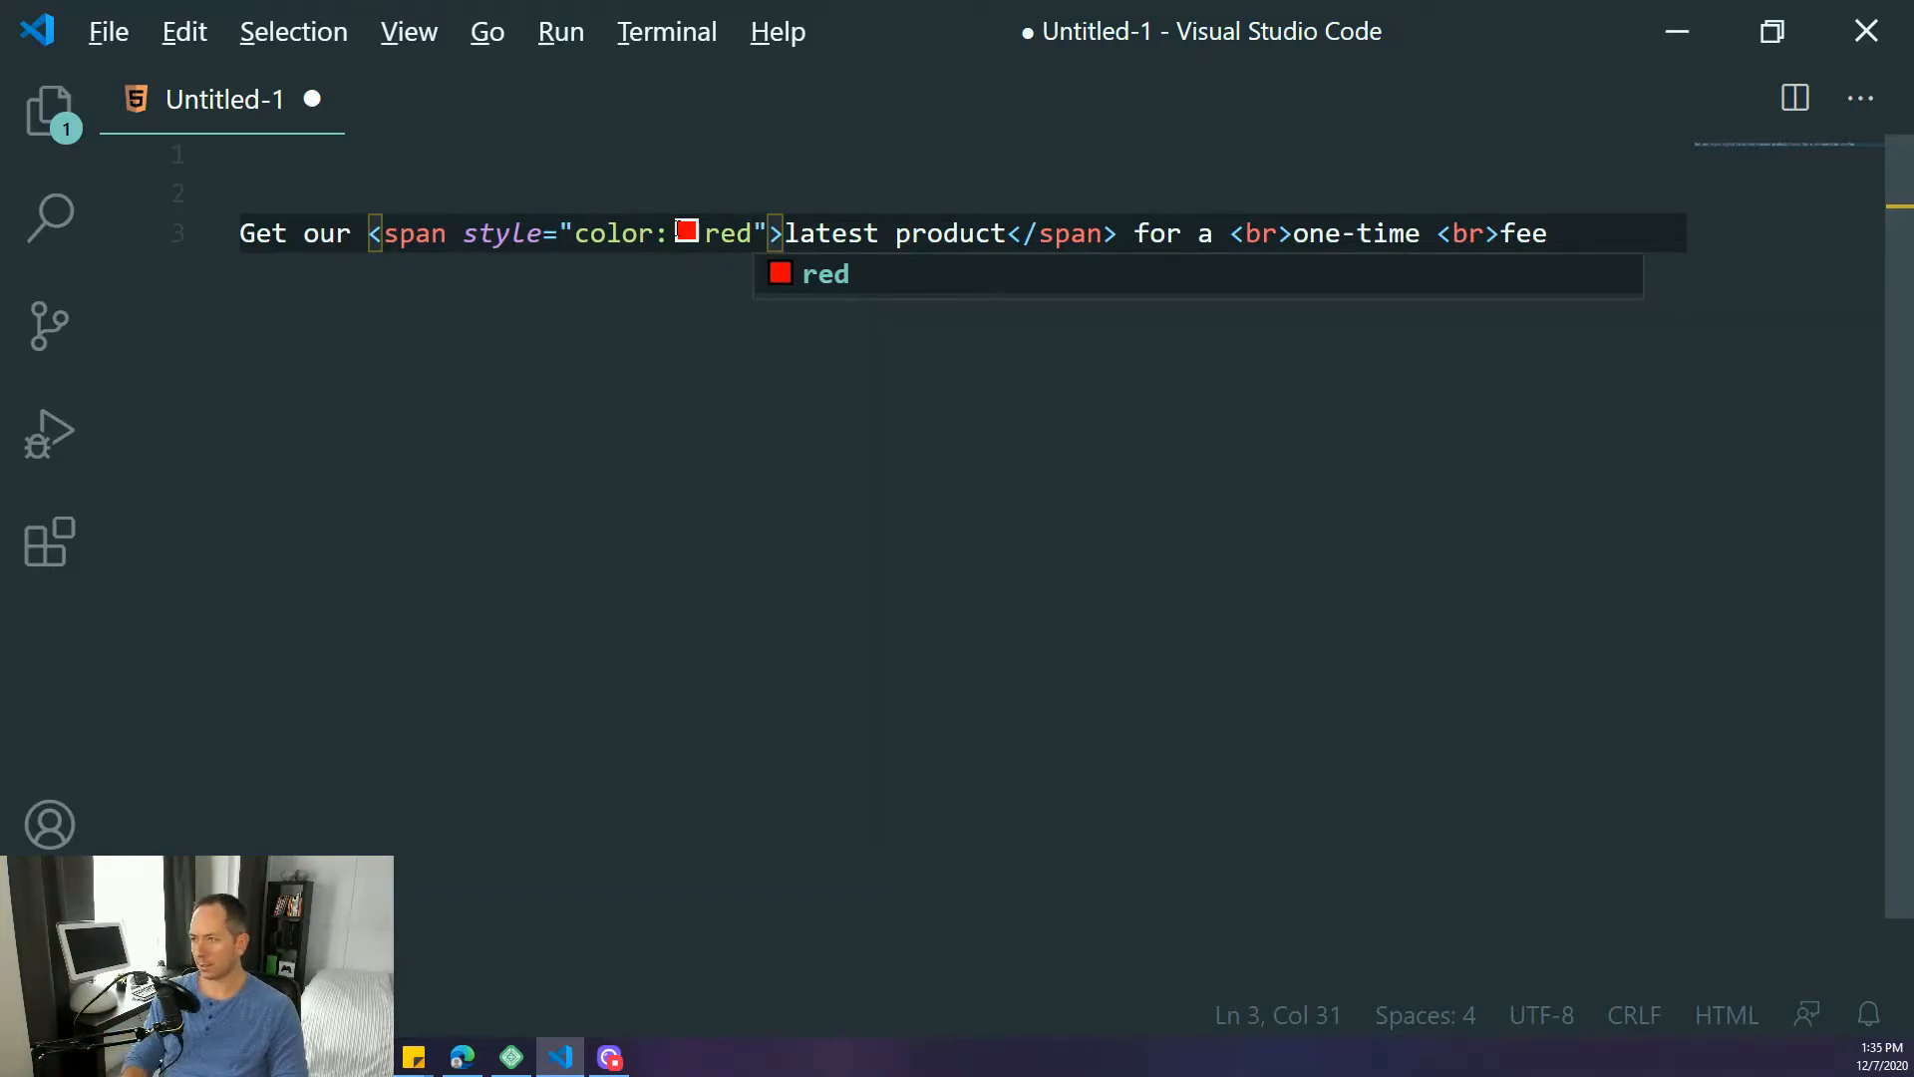
# - Switch to the Coolors palette in the browser and copy the Cadet Blue hex code 39A2AE
pyautogui.hotkey('alt', 'Tab')
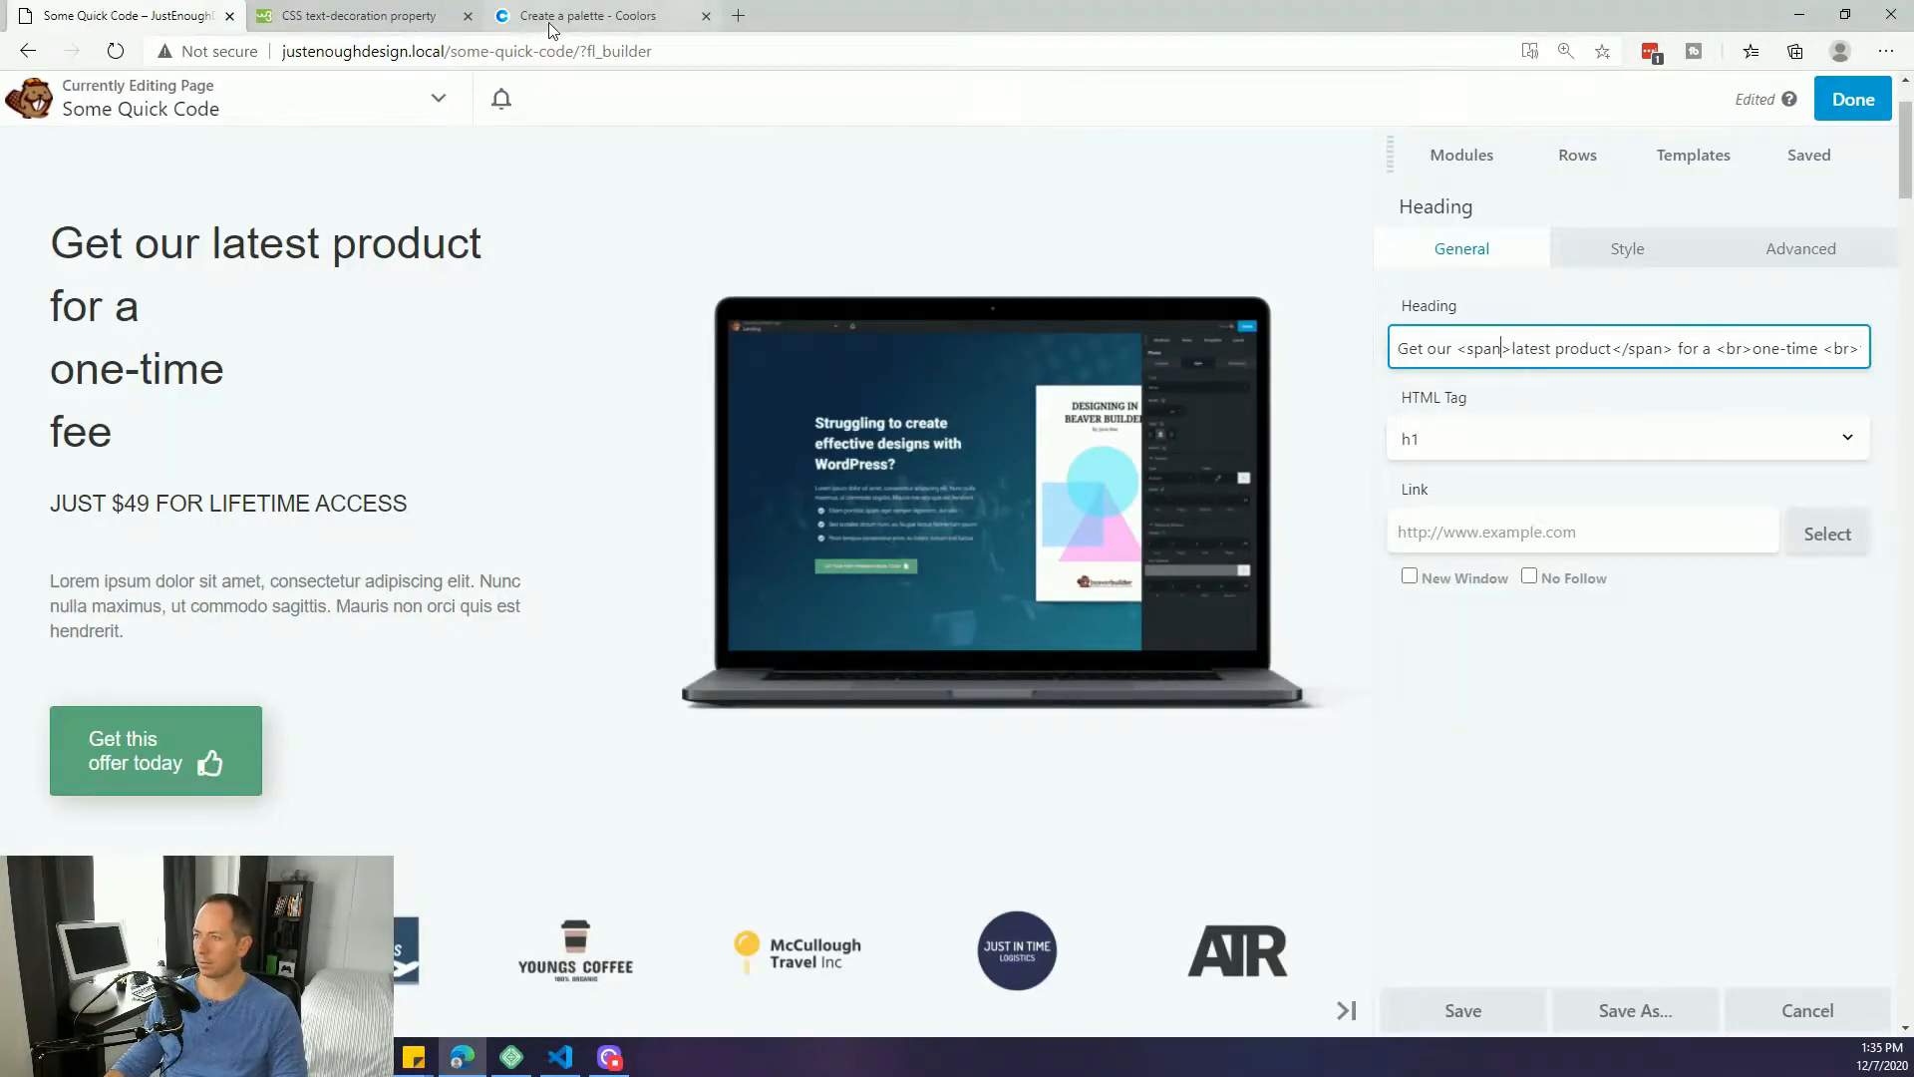
pyautogui.click(548, 22)
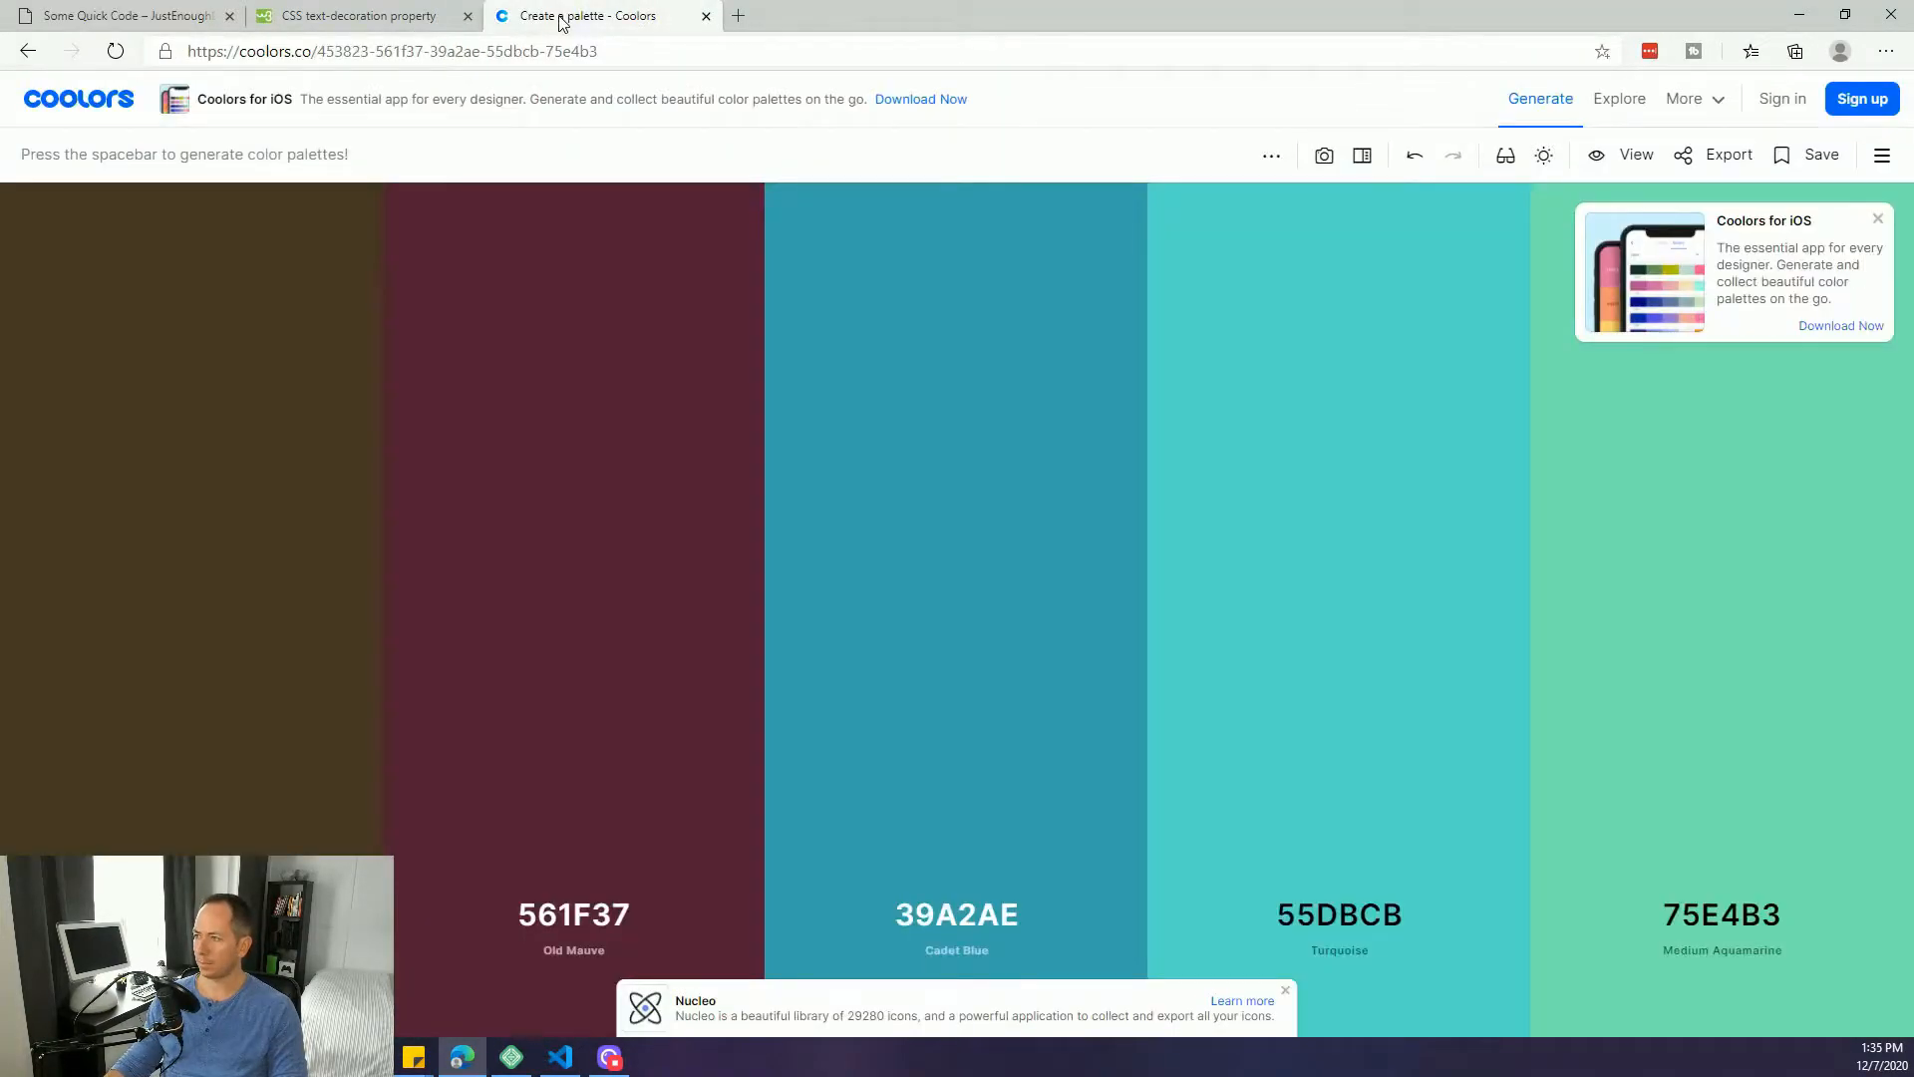
pyautogui.click(1005, 913)
pyautogui.hotkey('ctrl', 'c')
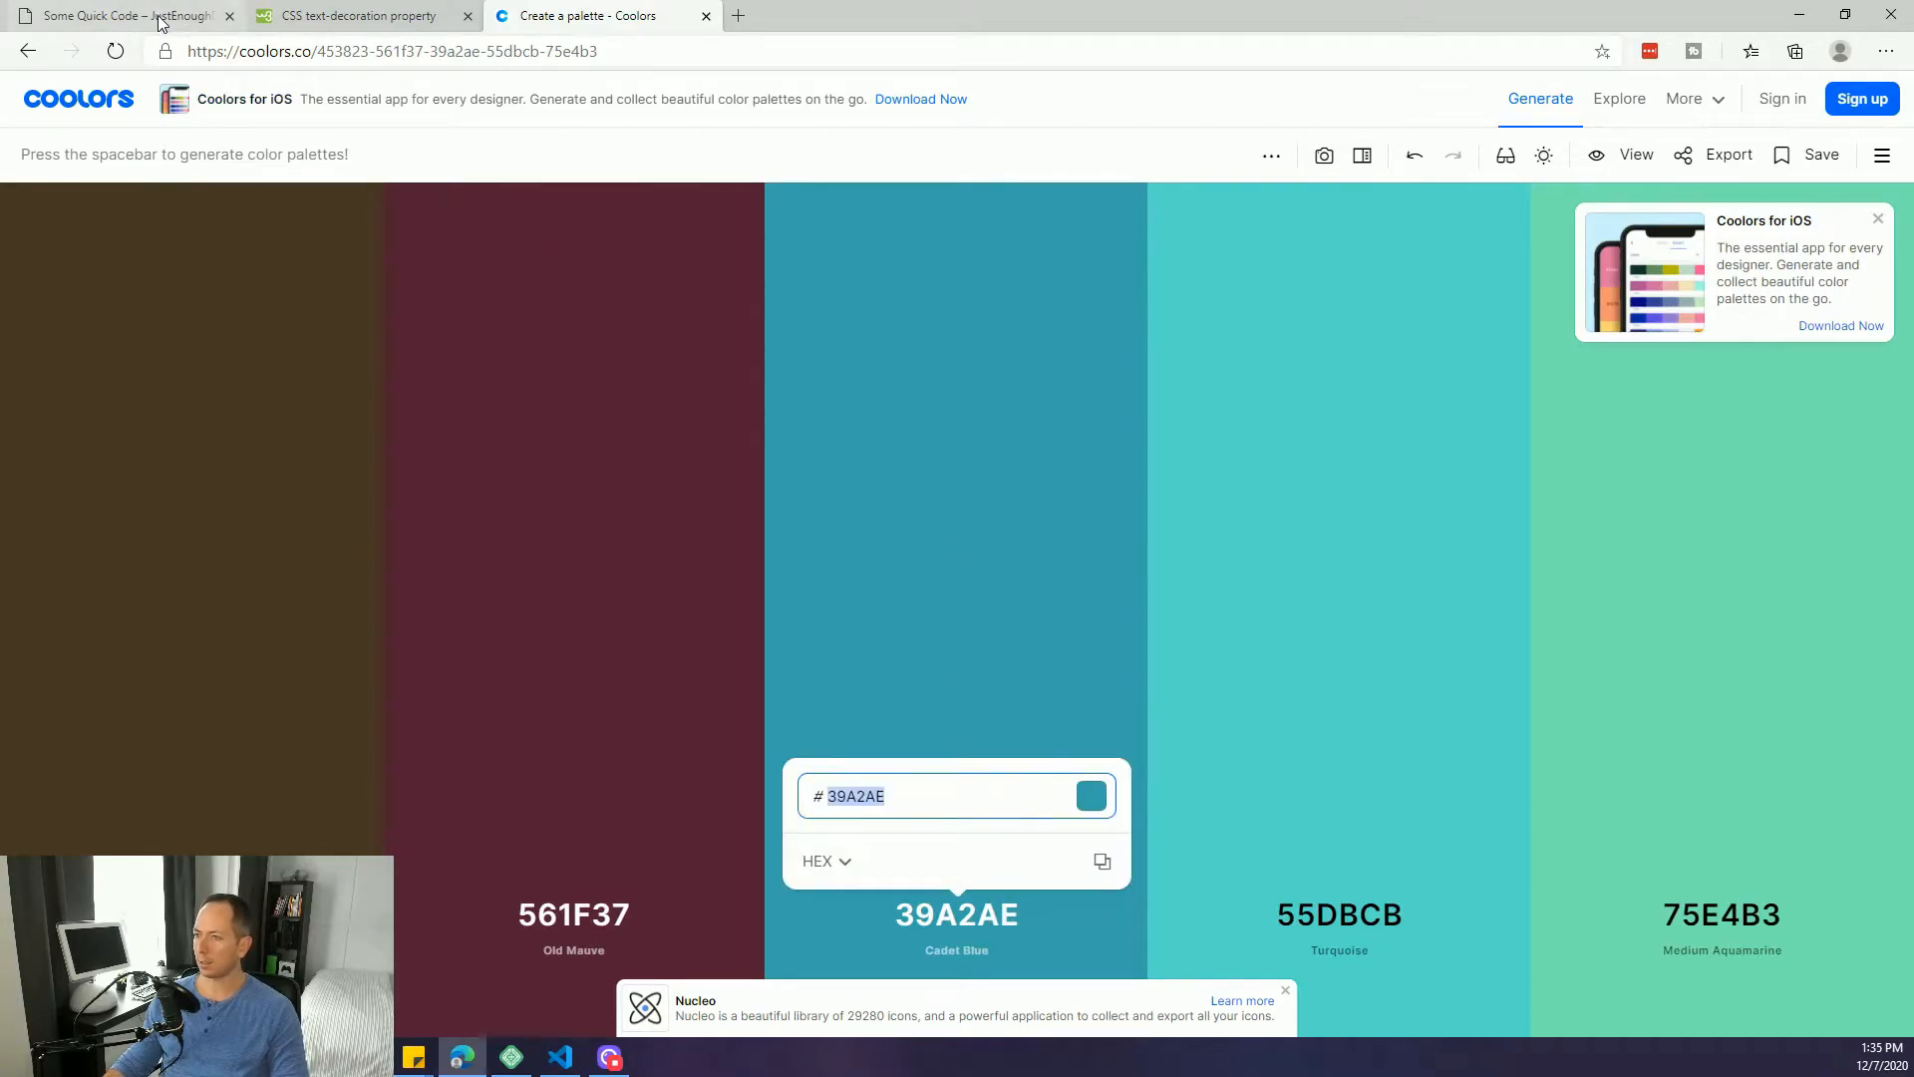
# - Switch to Visual Studio Code and replace the span's style declaration with color: followed by the copied hex code 39A2AE
pyautogui.click(560, 1057)
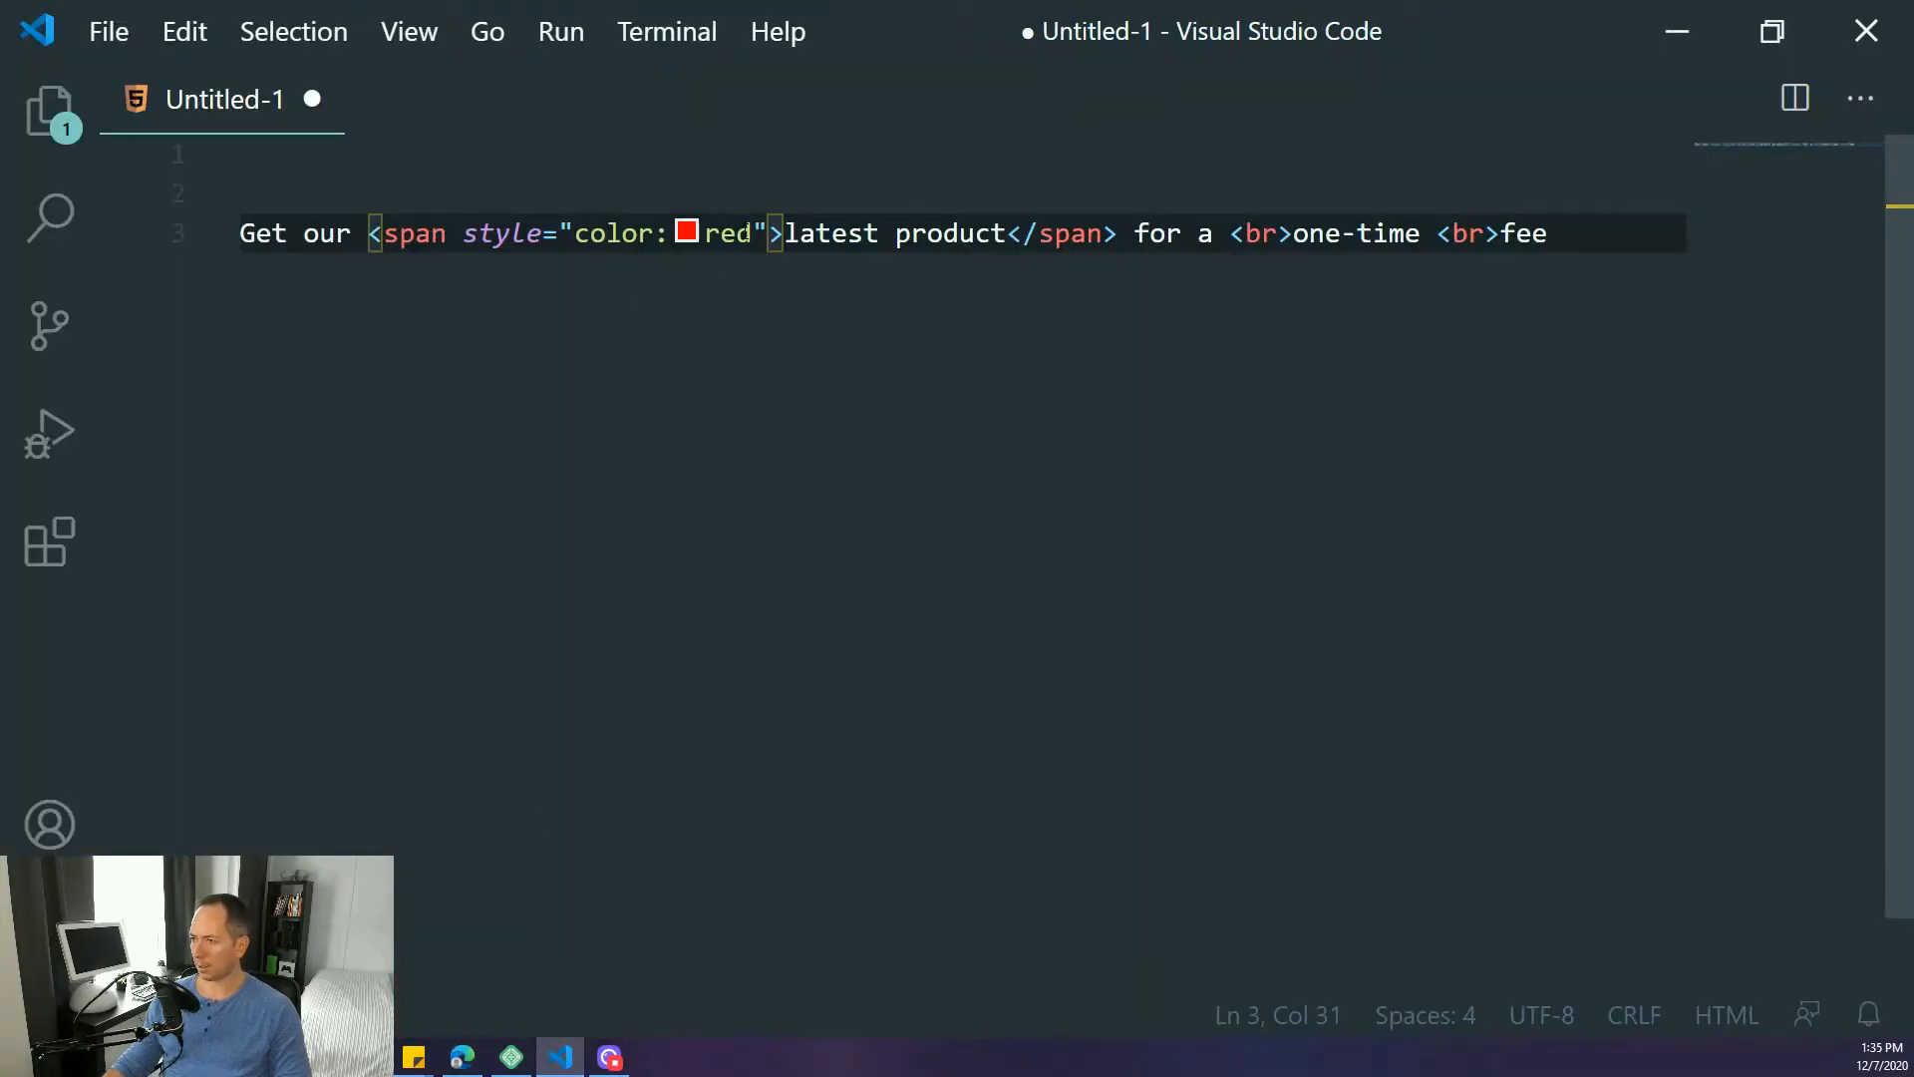
pyautogui.press('BackSpace')
pyautogui.press('BackSpace')
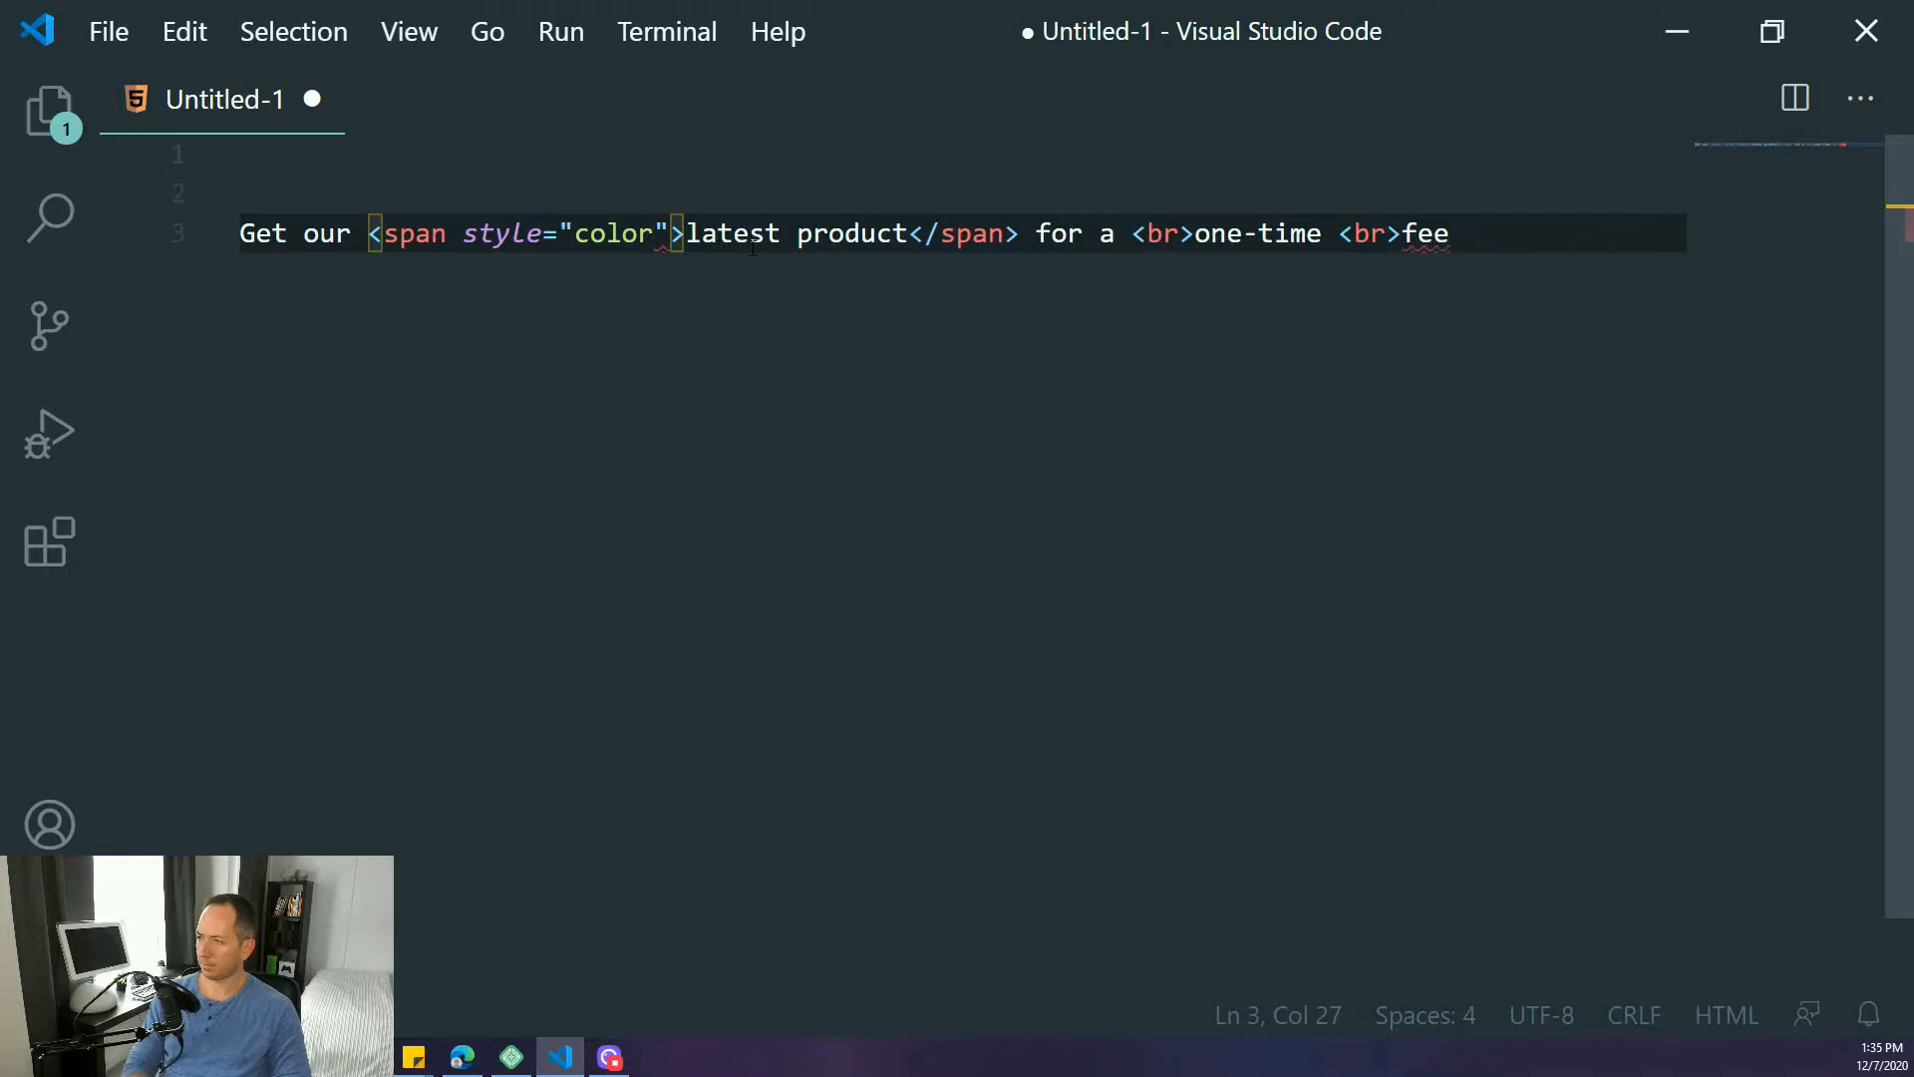
pyautogui.press('BackSpace')
pyautogui.press('BackSpace')
pyautogui.press('BackSpace')
pyautogui.press('BackSpace')
pyautogui.press('BackSpace')
pyautogui.write('col')
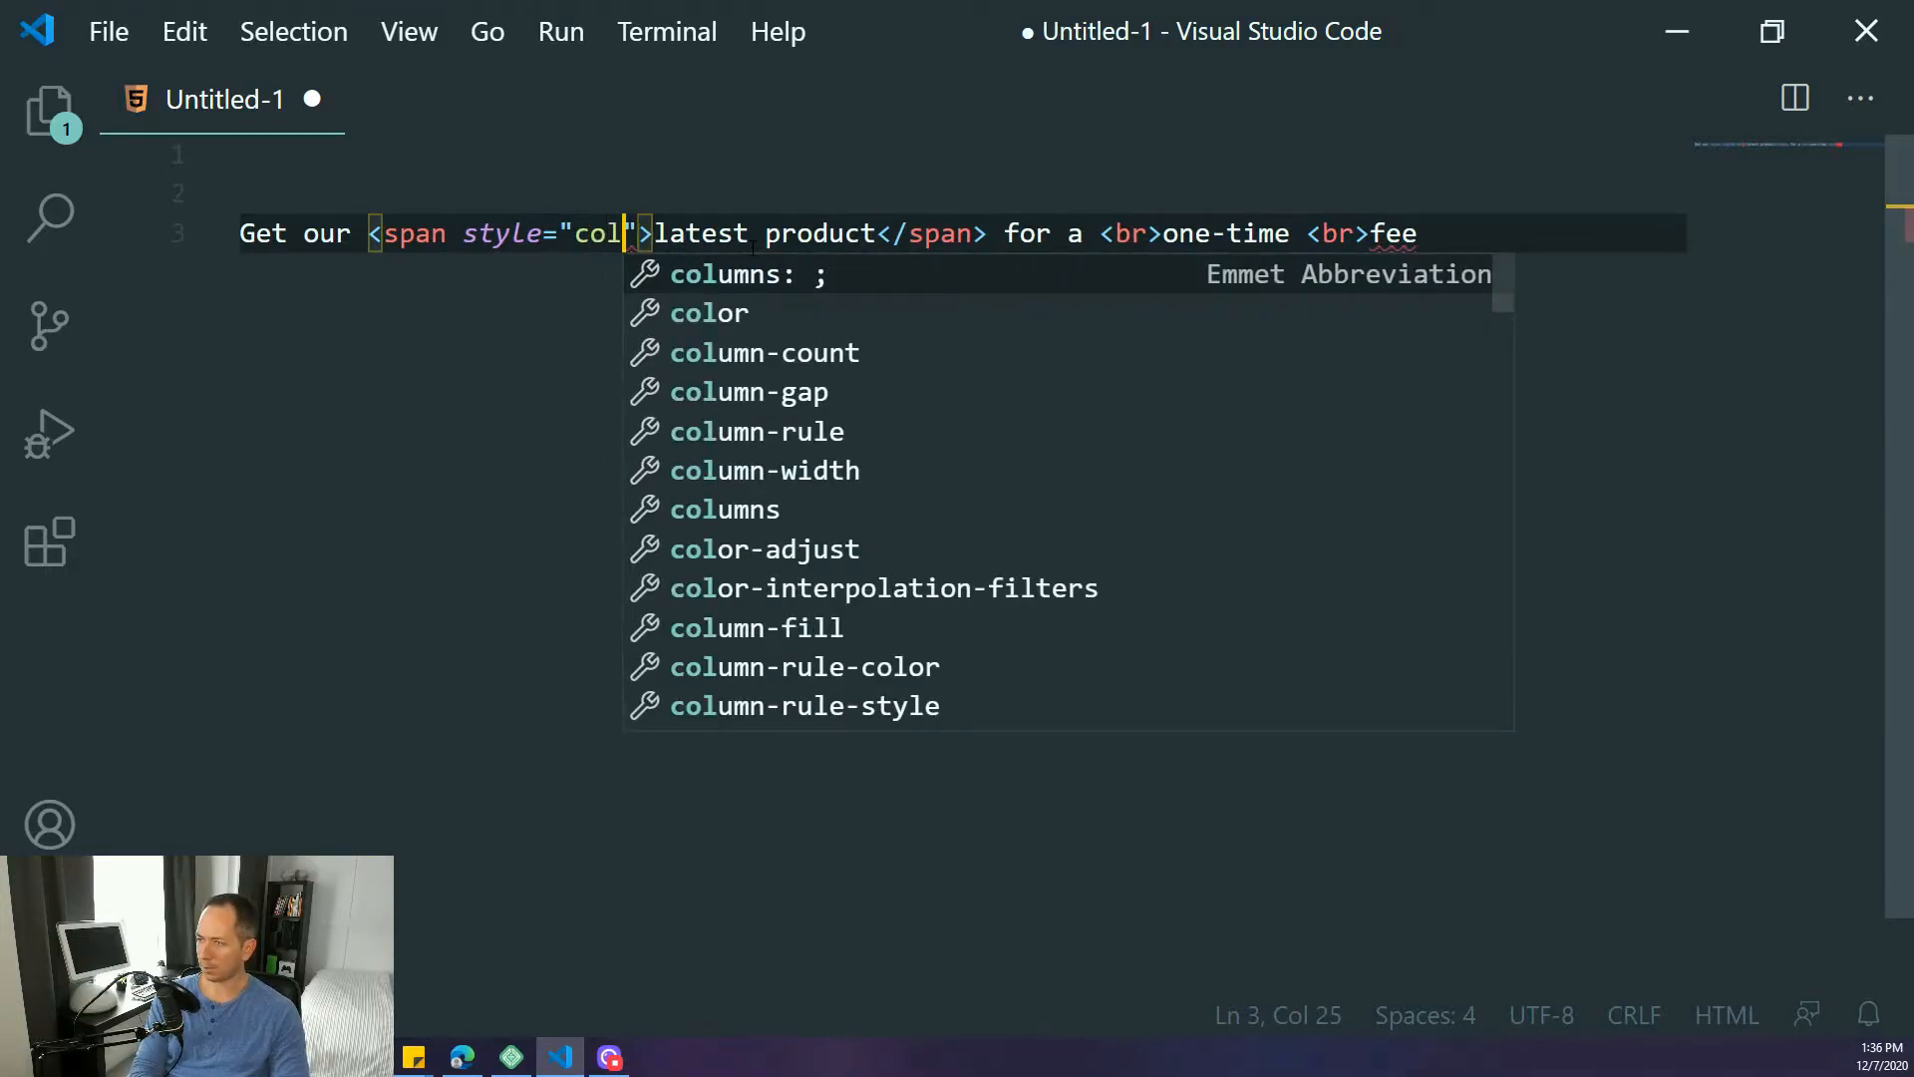
pyautogui.write('or:')
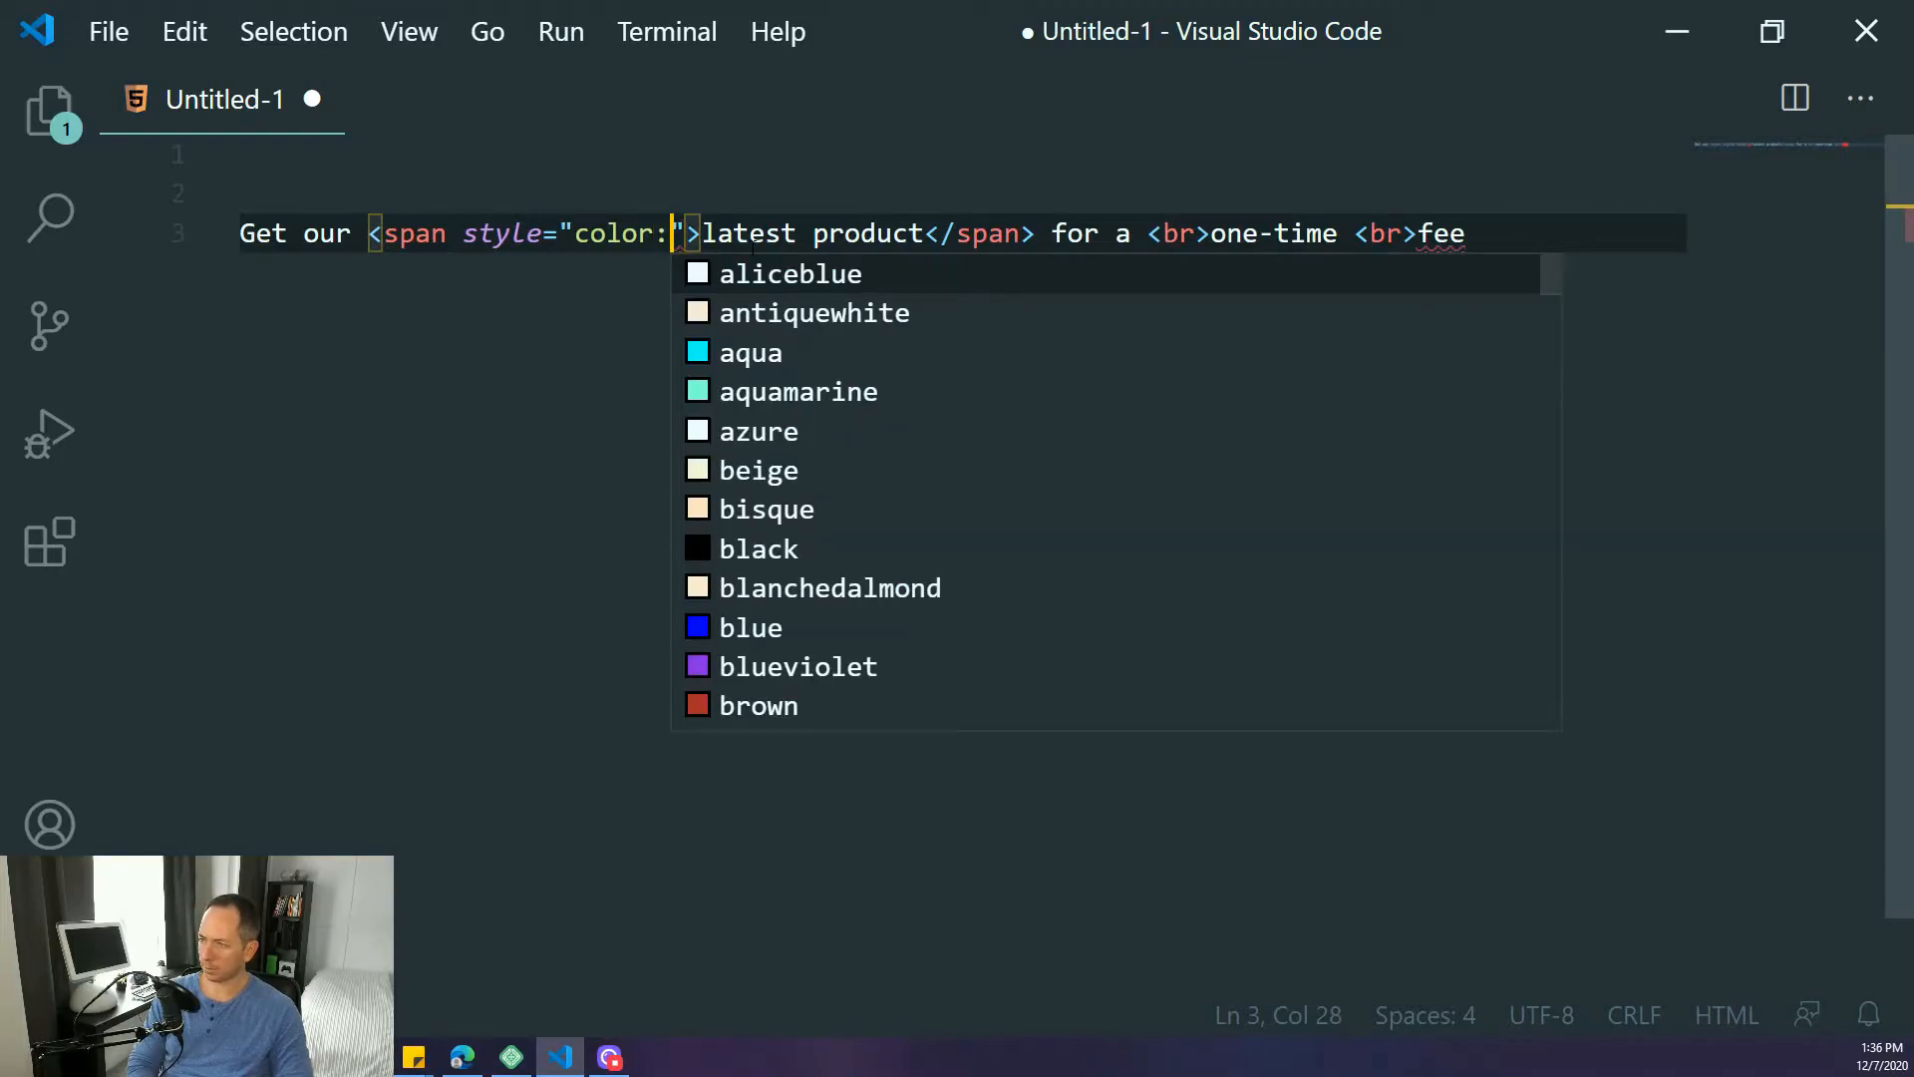
pyautogui.hotkey('ctrl', 'v')
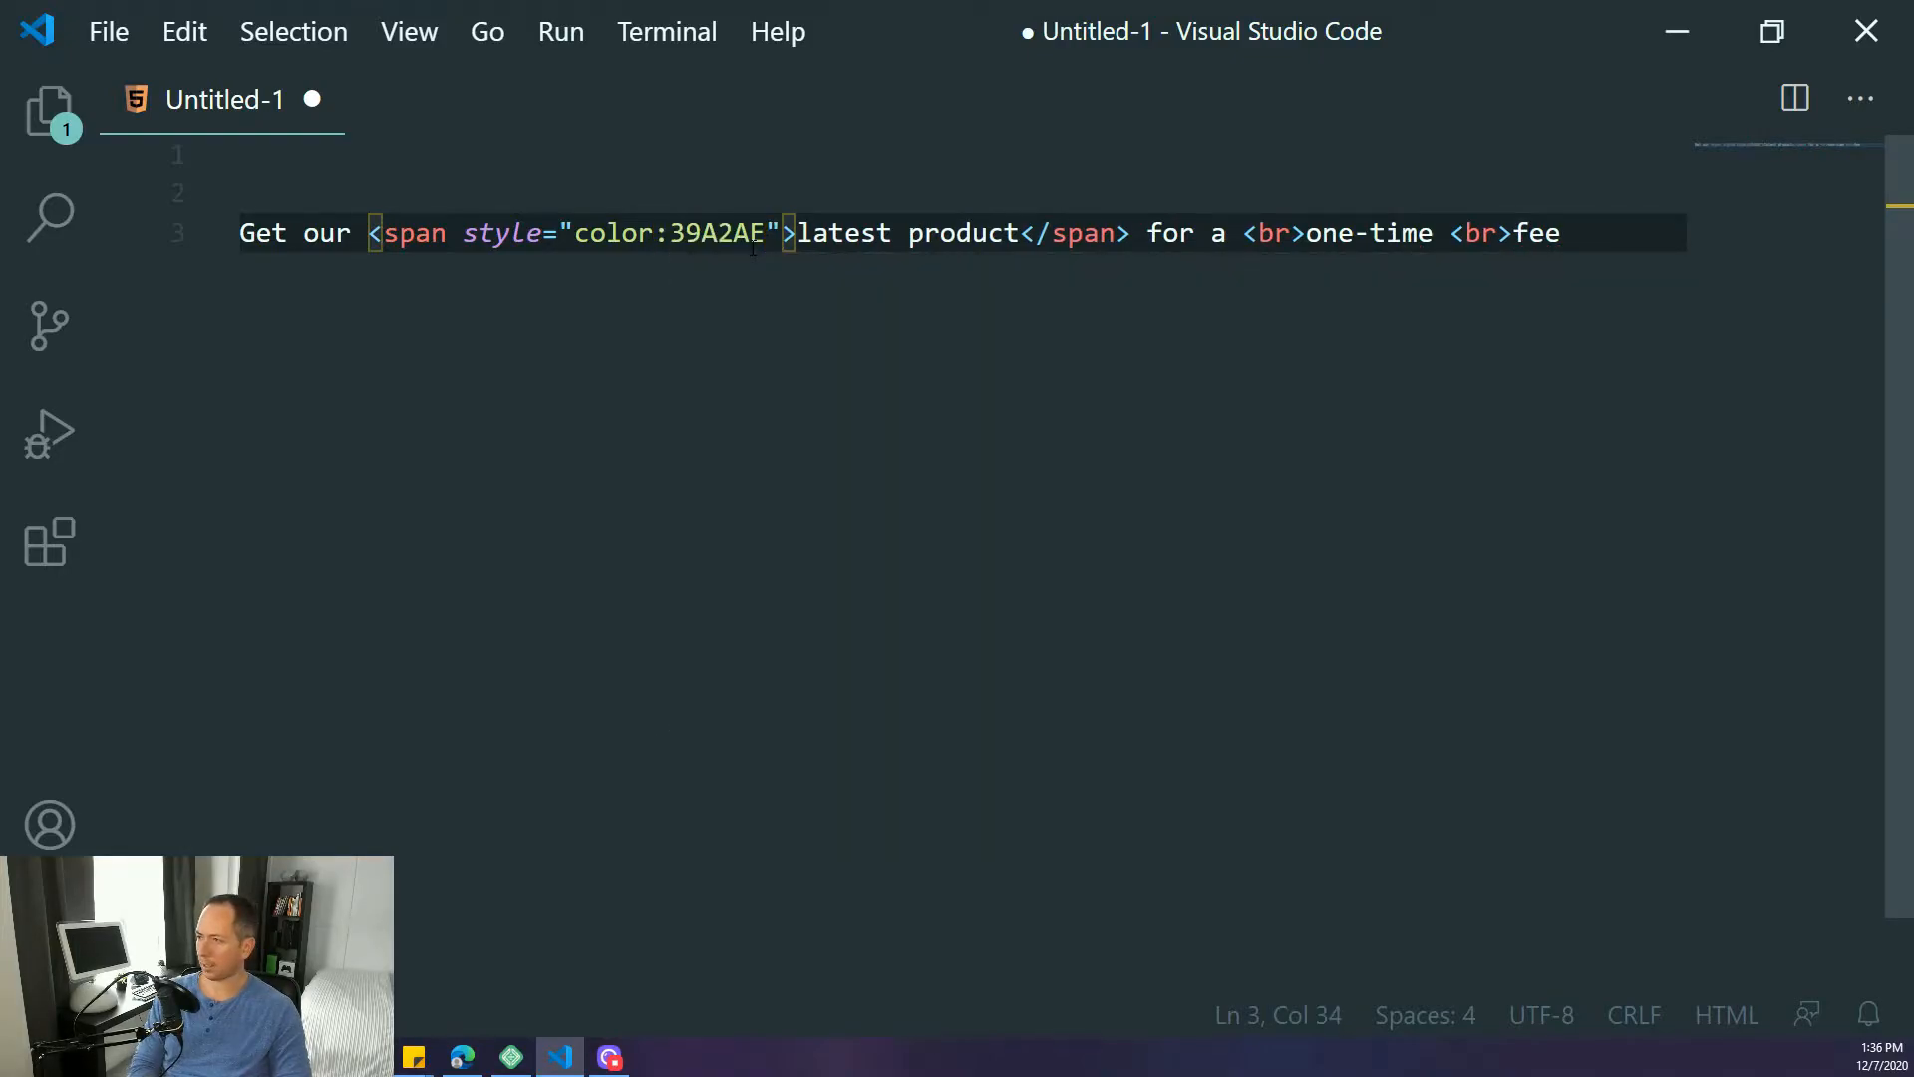
# - Insert a # in front of the hex code 39A2AE in the span's color declaration
pyautogui.press('Left')
pyautogui.press('Left')
pyautogui.press('Left')
pyautogui.press('Left')
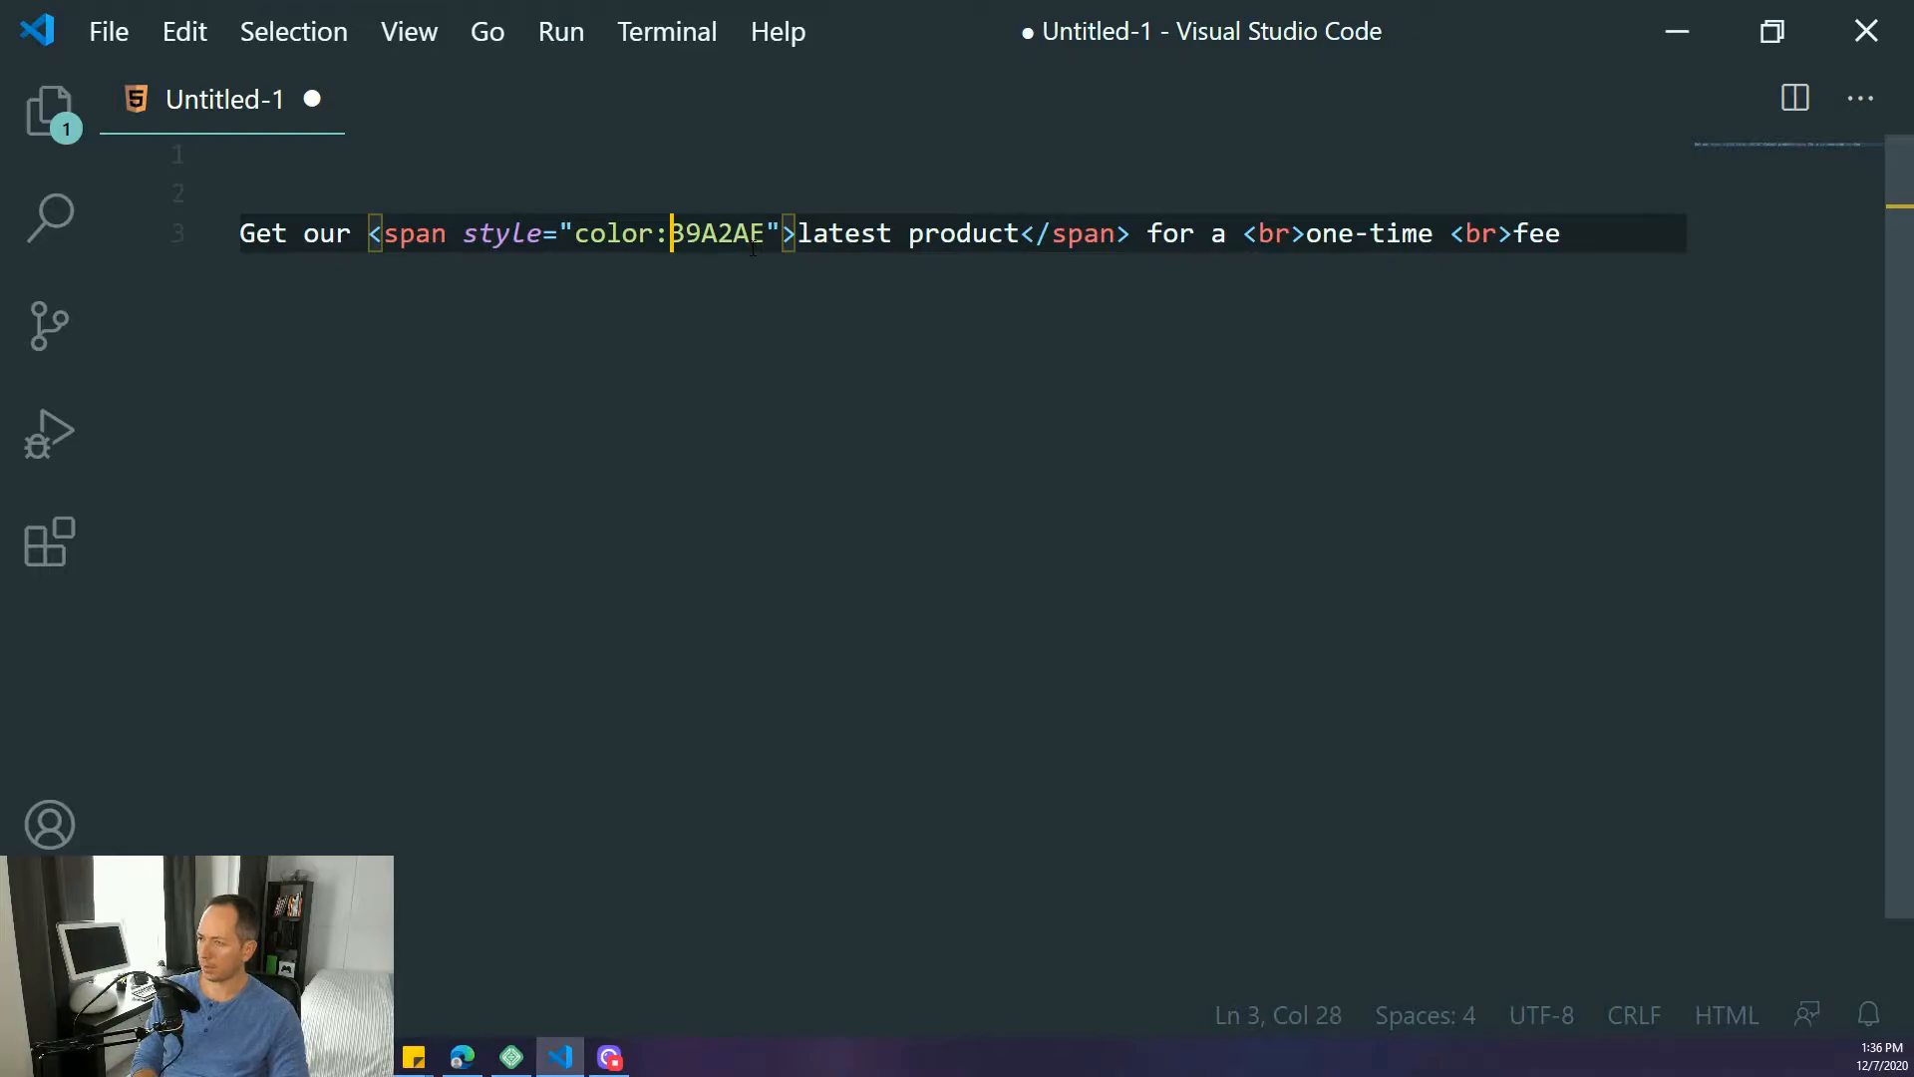
pyautogui.press('Right')
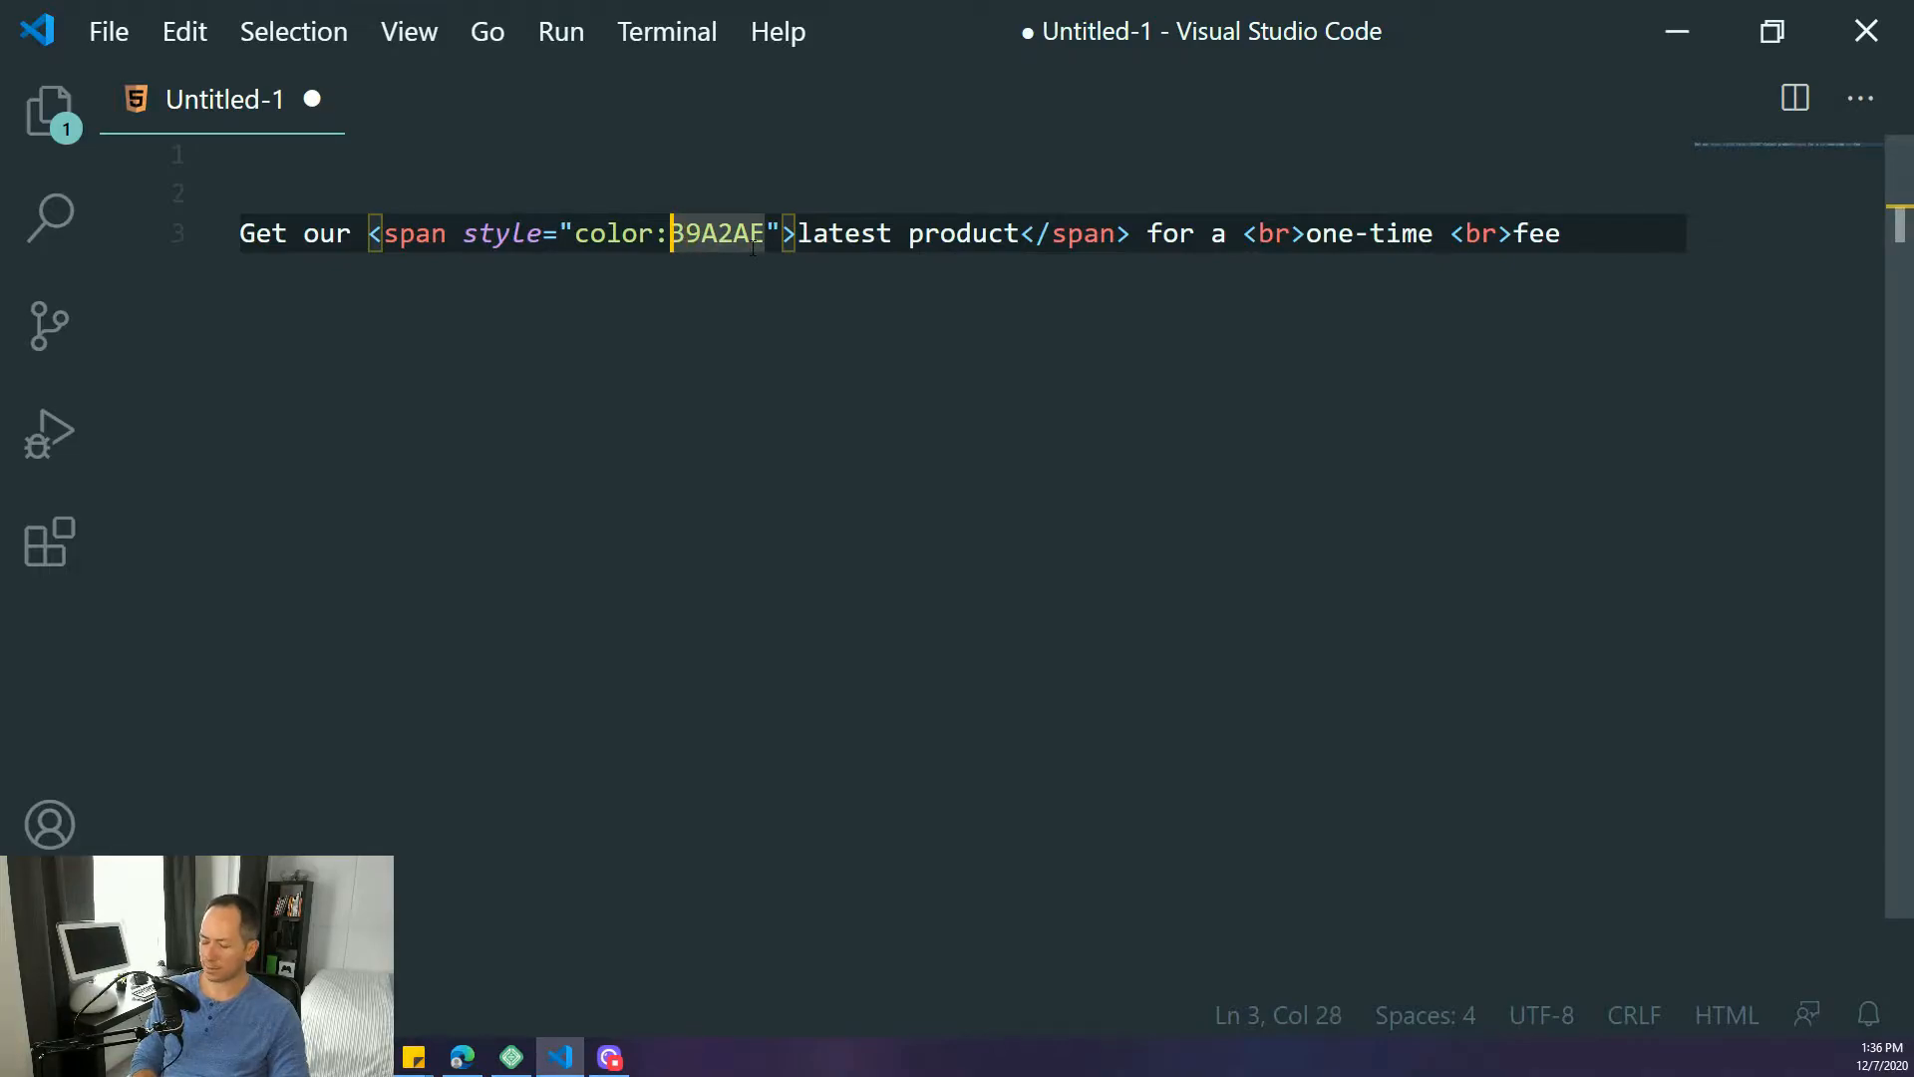
pyautogui.write('#')
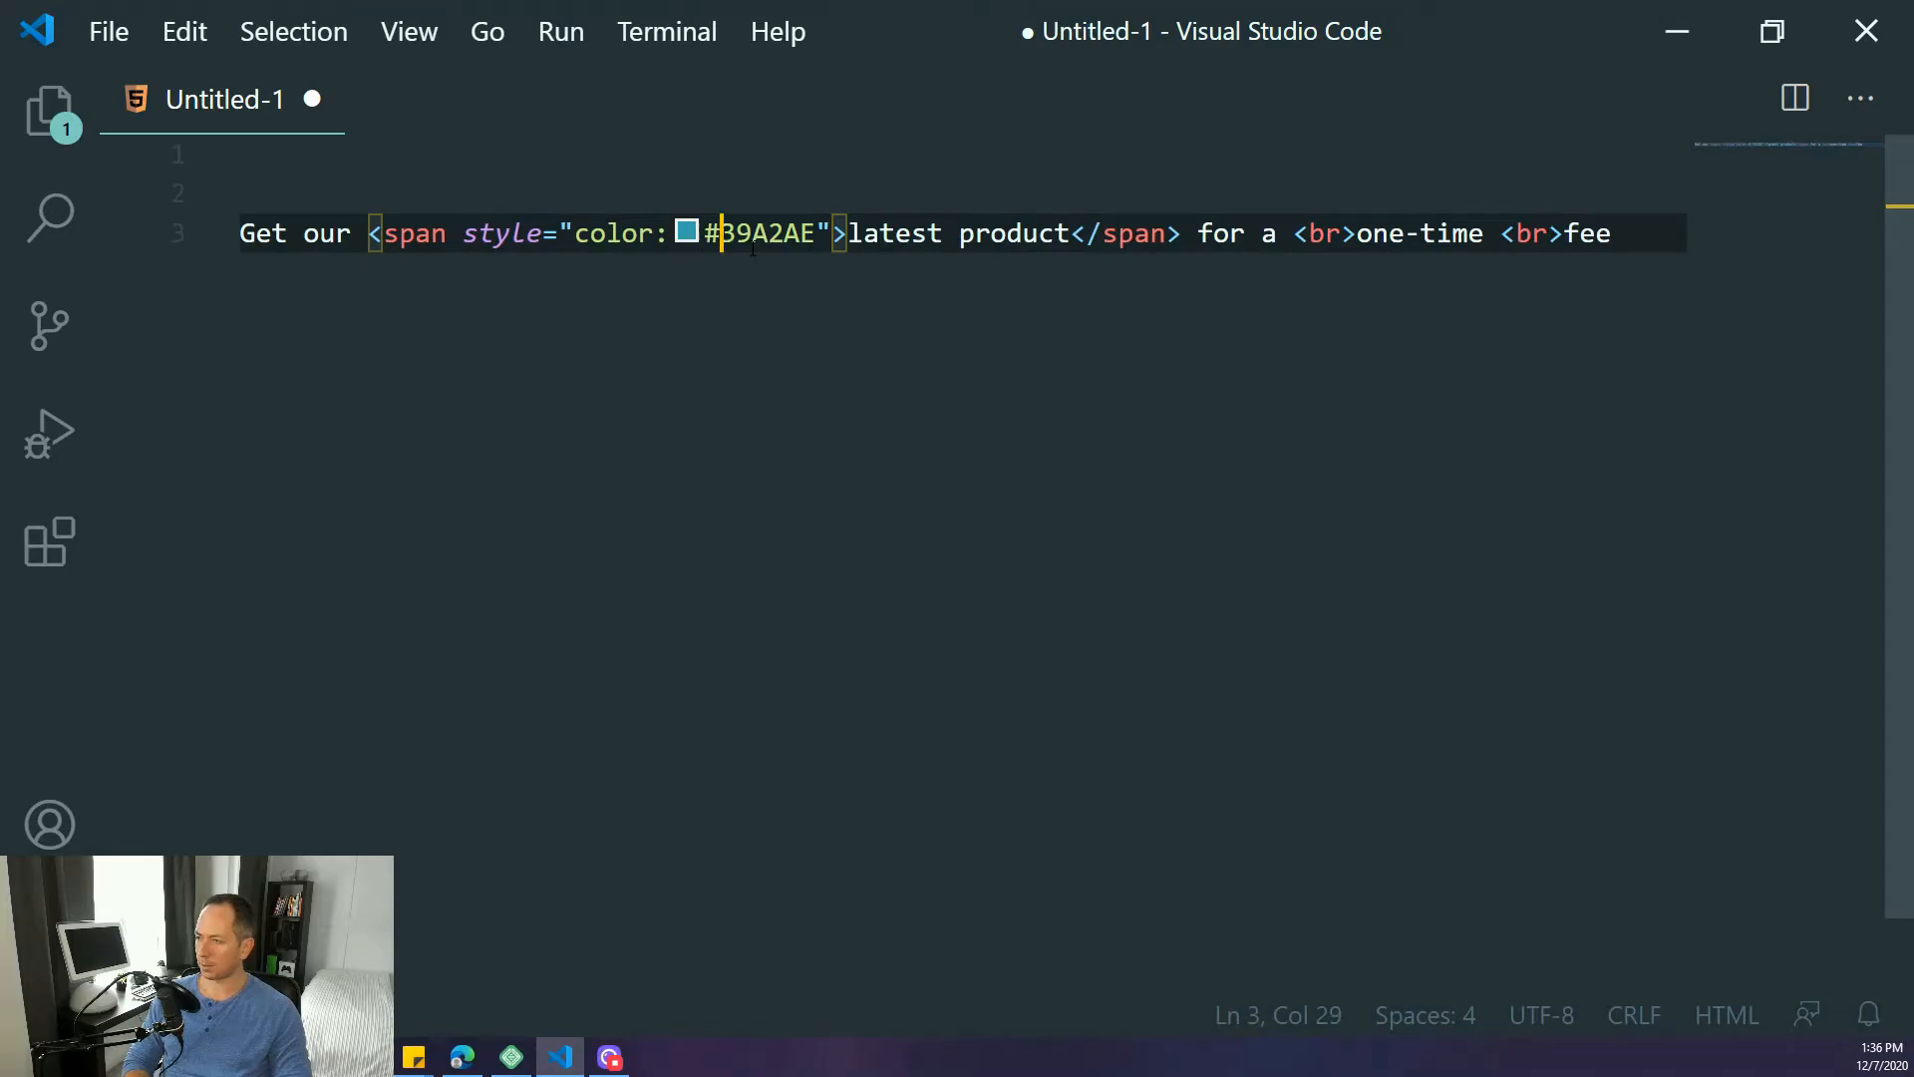
pyautogui.press('Right')
pyautogui.press('Right')
pyautogui.press('Right')
pyautogui.press('Right')
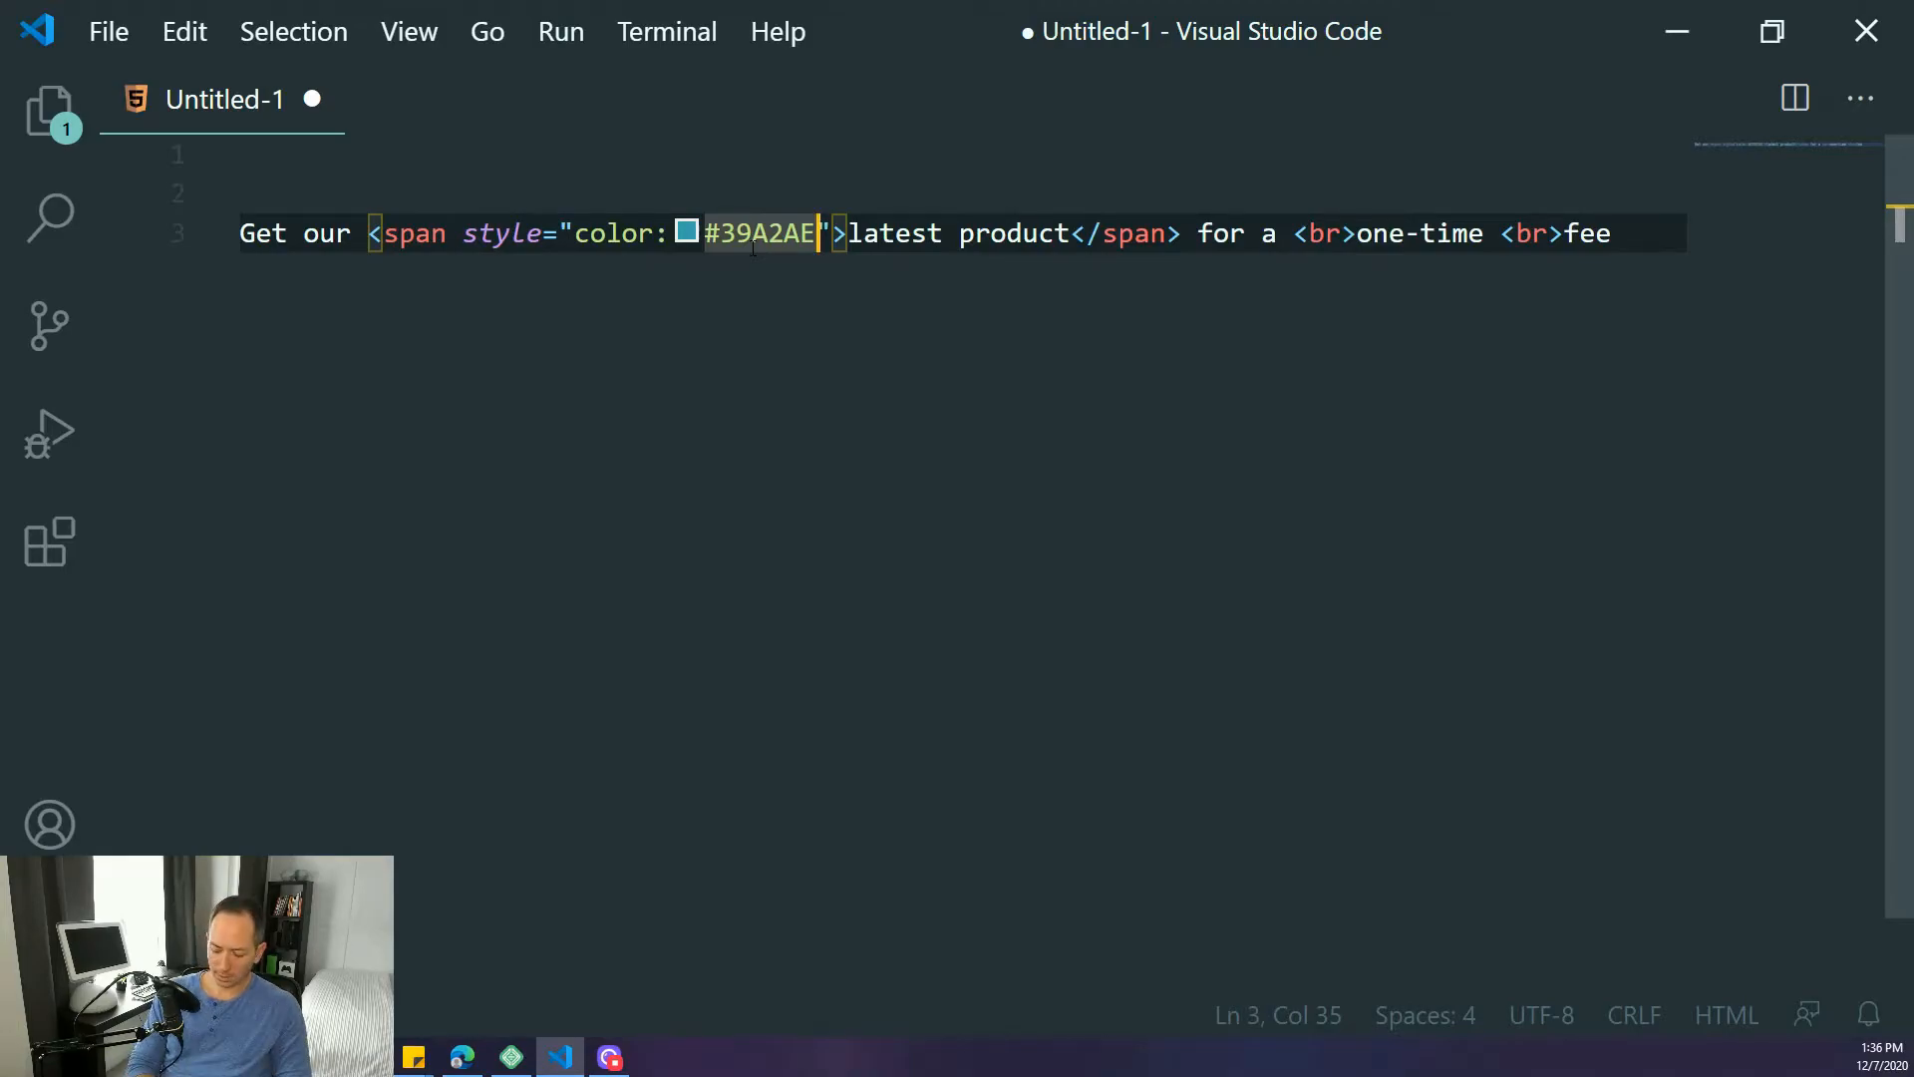
# - Copy the whole heading line and replace the Beaver Builder heading text with it in the browser
pyautogui.moveTo(1638, 237); pyautogui.dragTo(230, 242)
pyautogui.hotkey('ctrl', 'c')
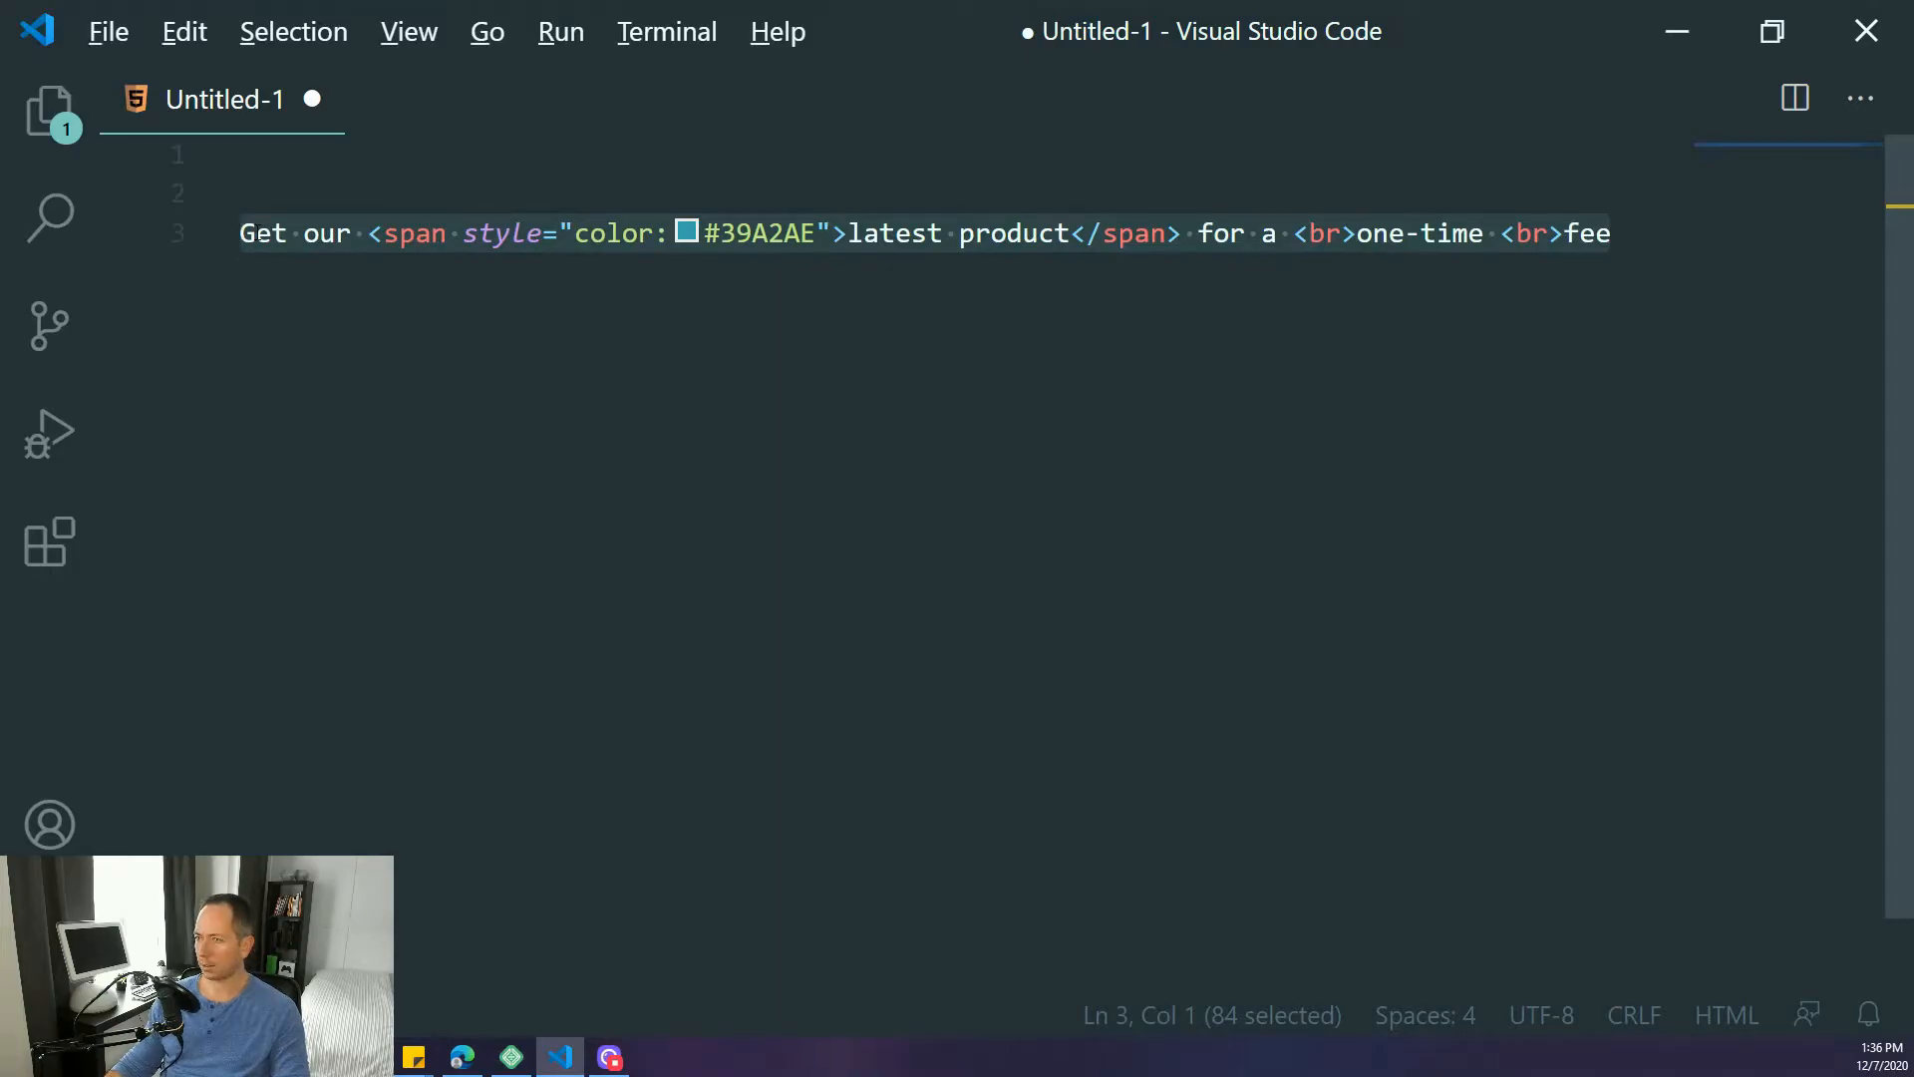
pyautogui.hotkey('alt', 'Tab')
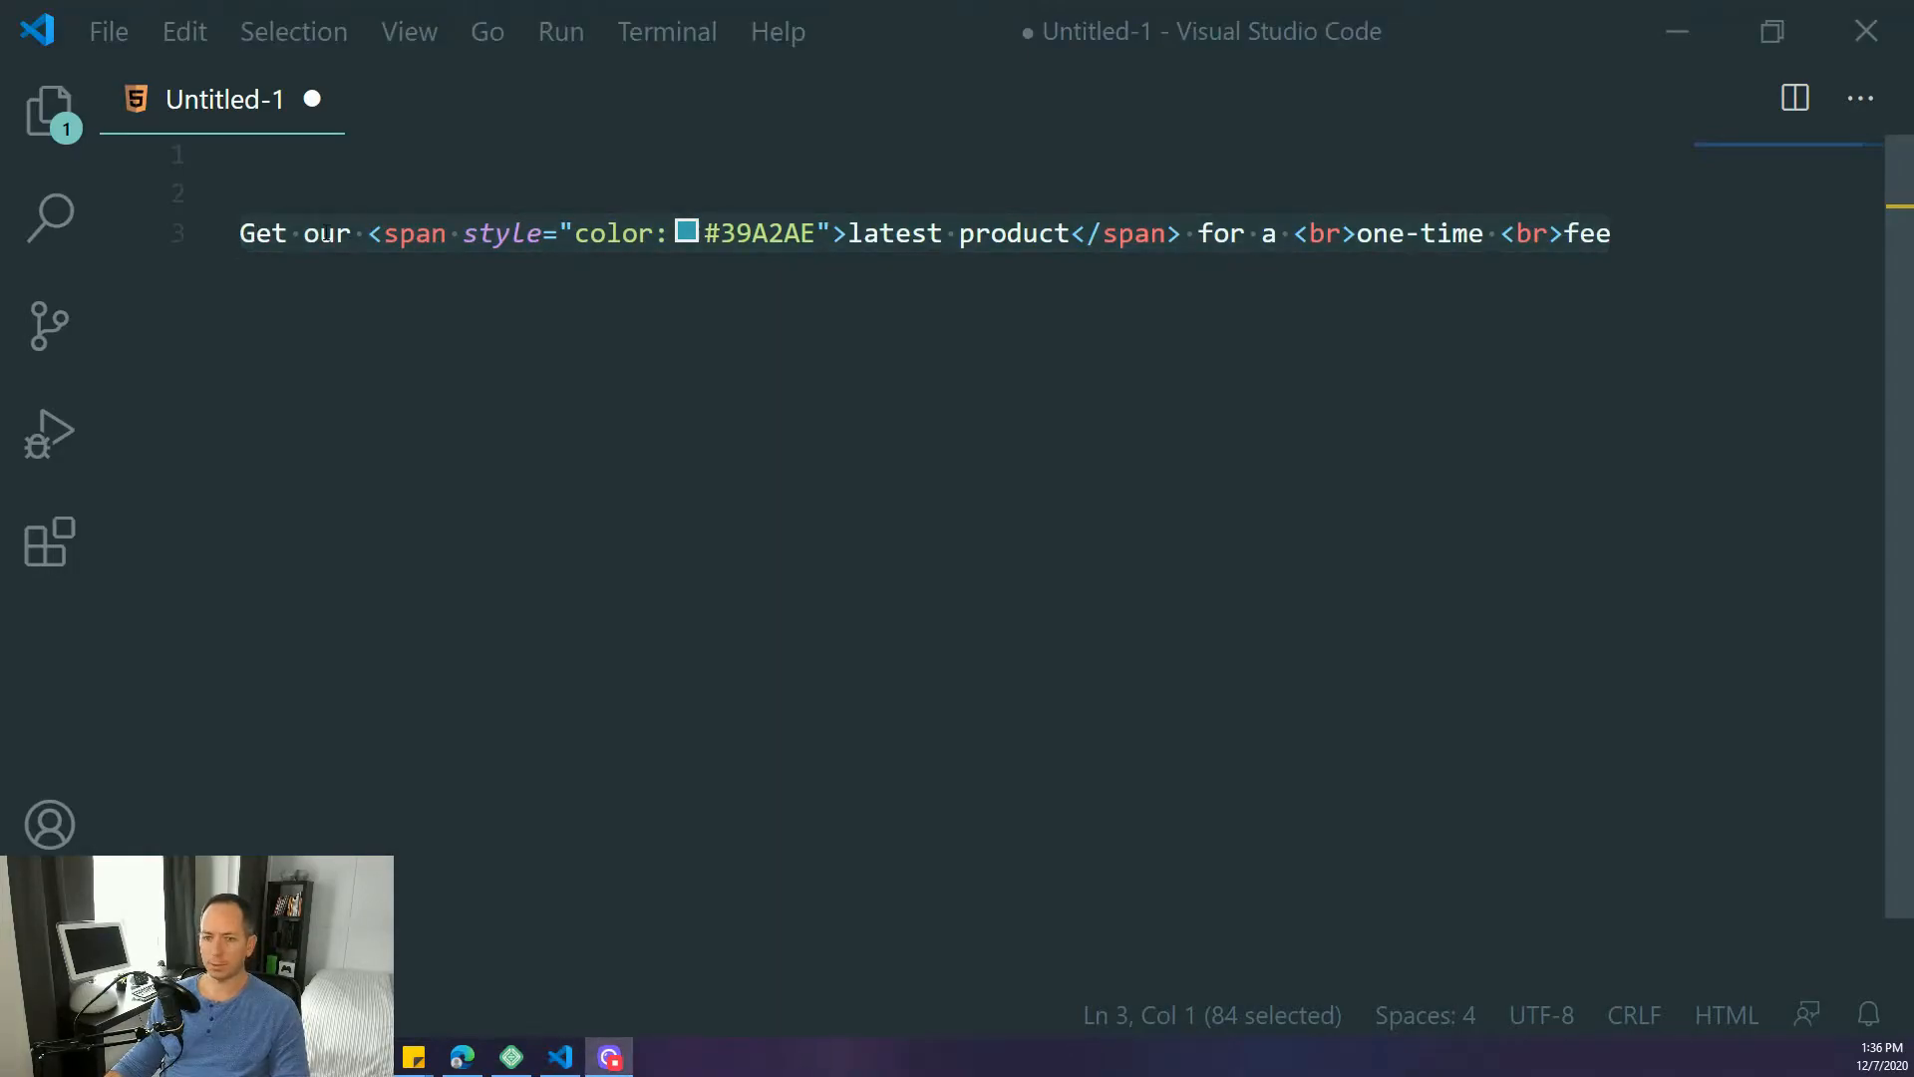
pyautogui.hotkey('alt', 'Tab')
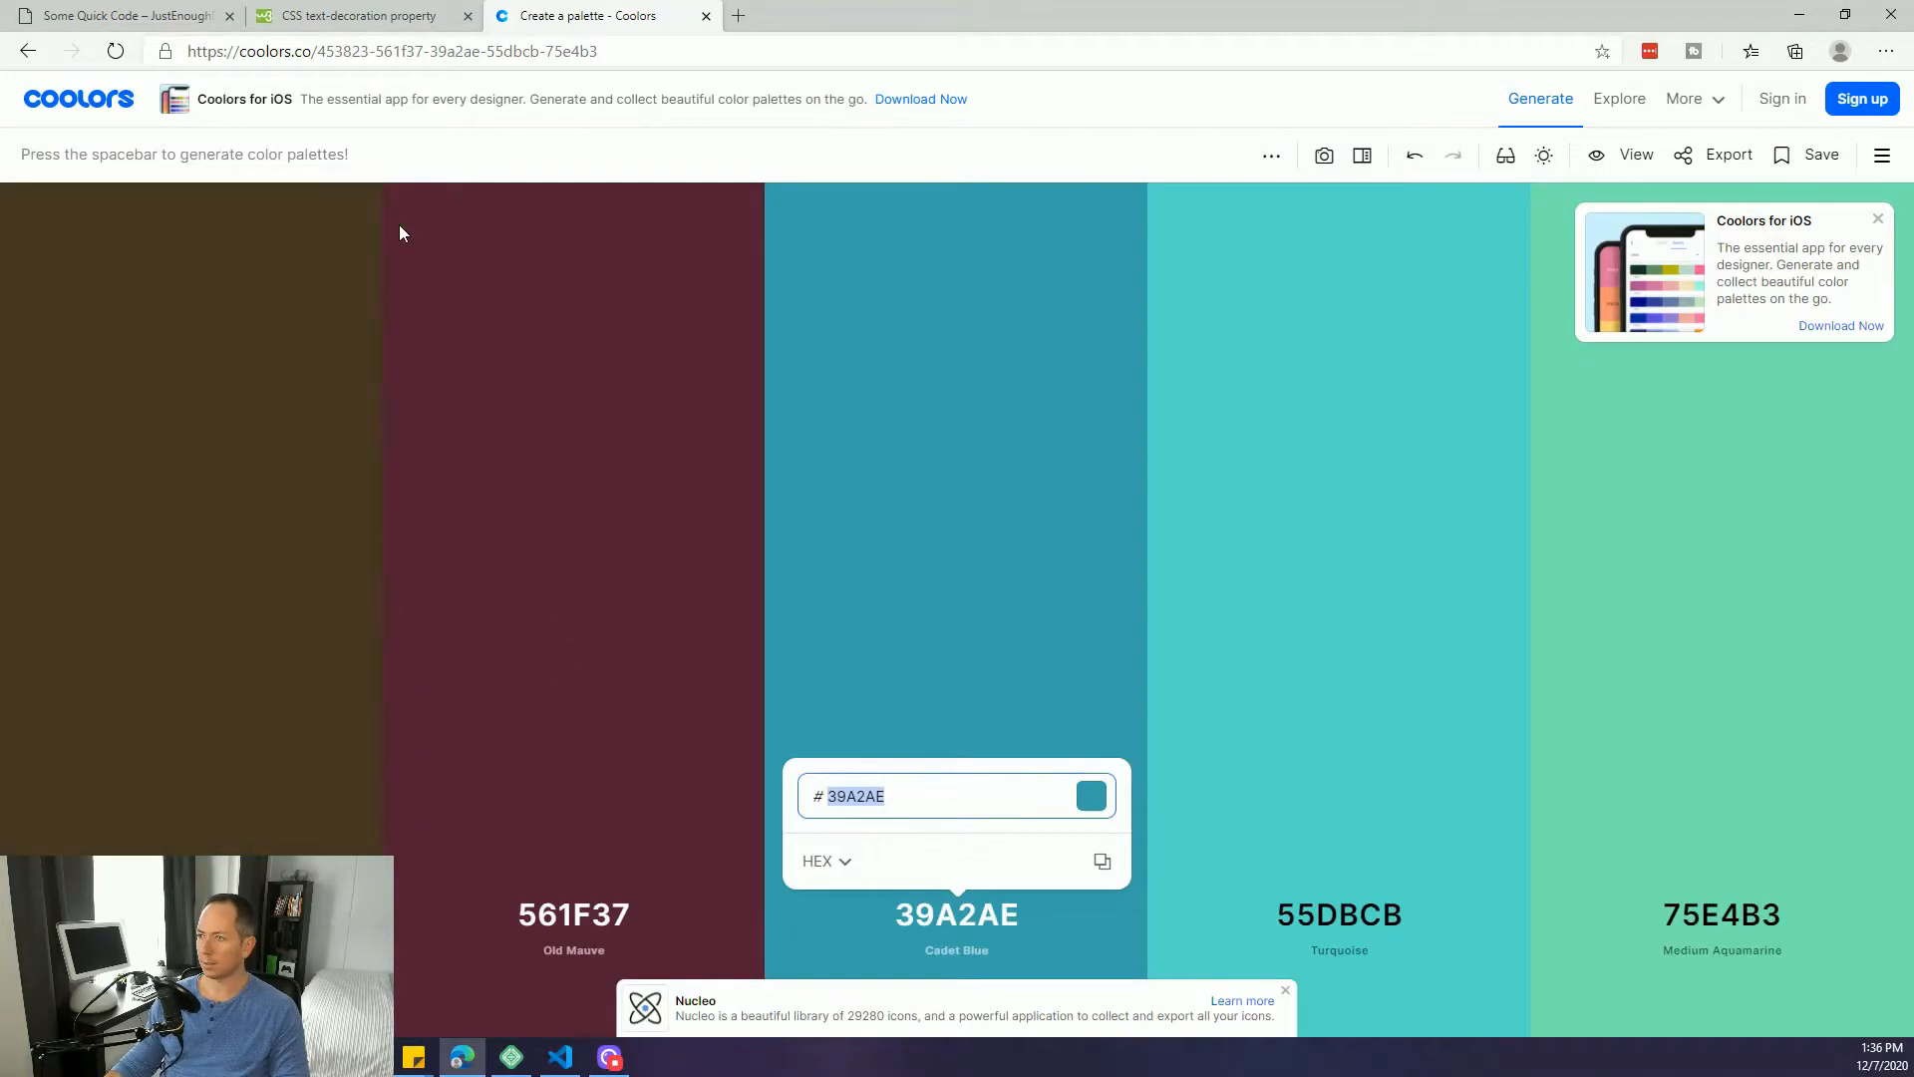
pyautogui.click(165, 15)
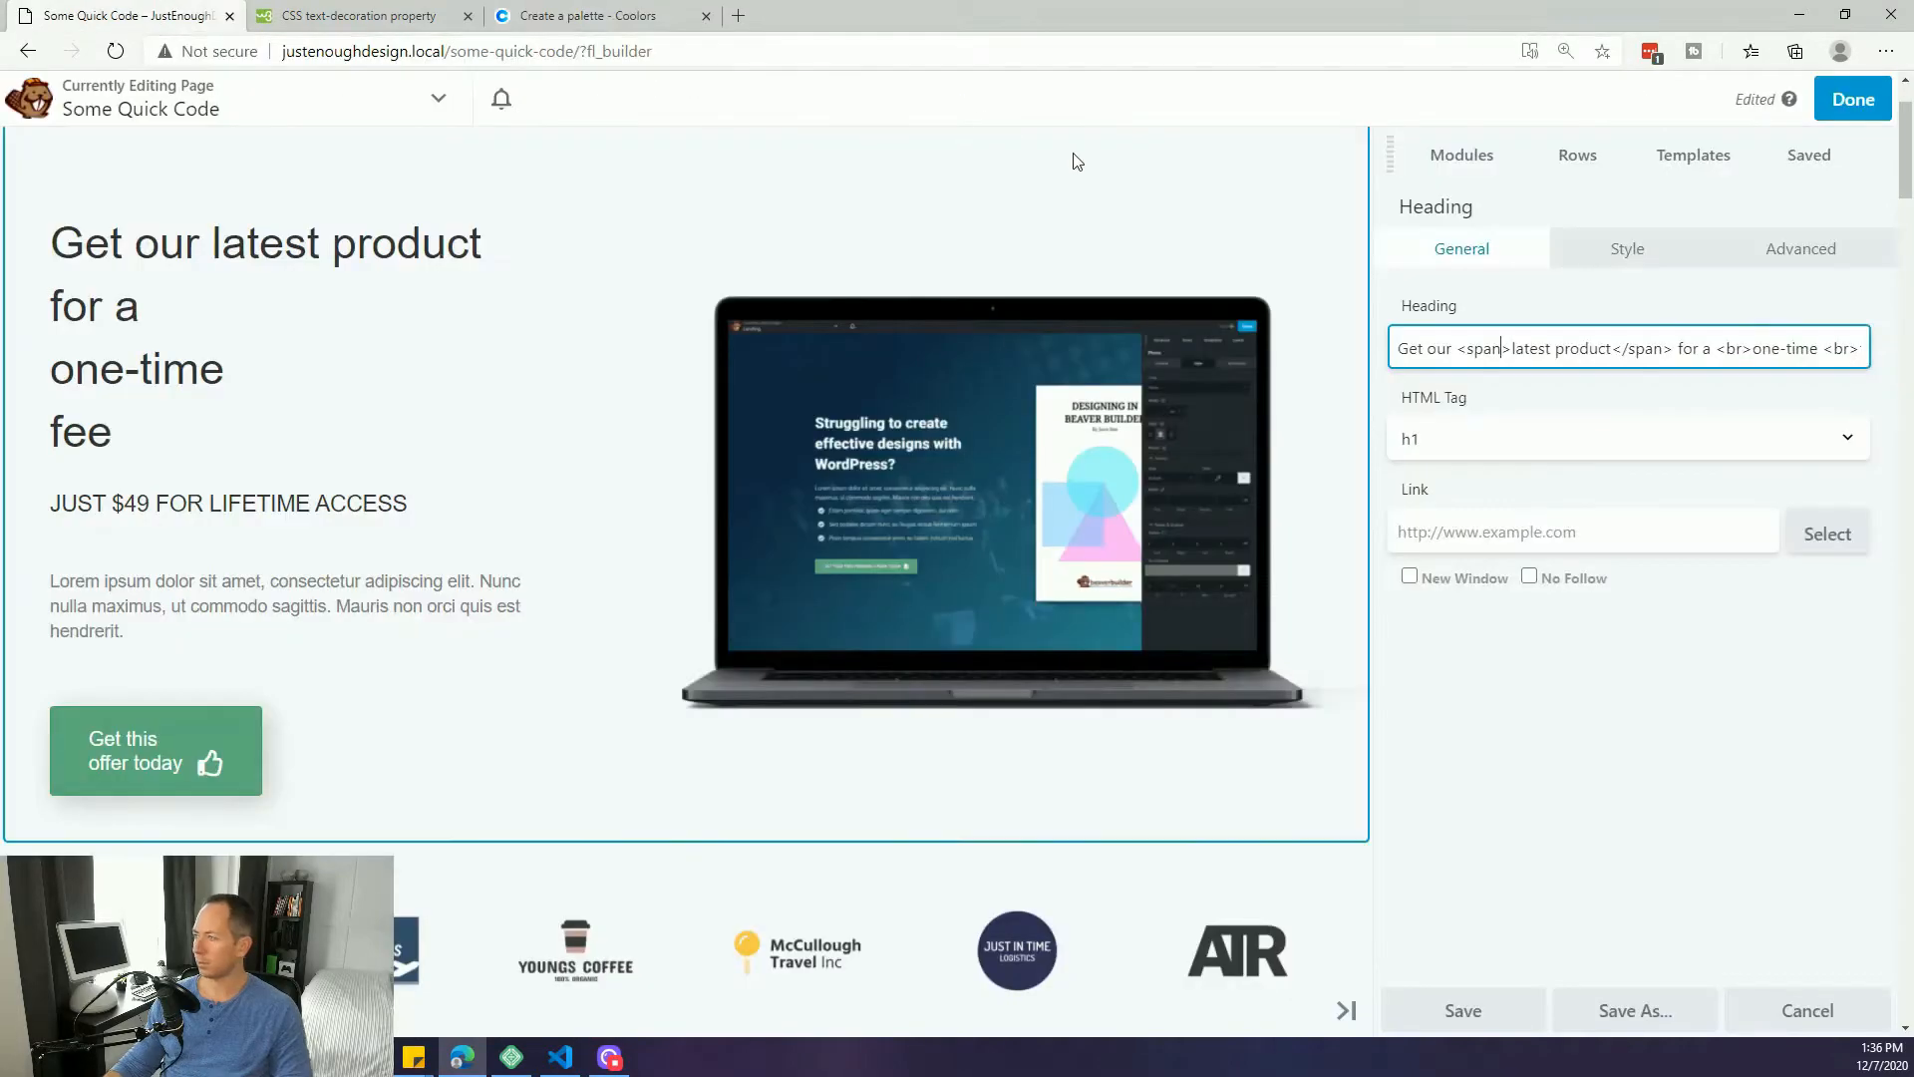
pyautogui.tripleClick(1560, 344)
pyautogui.hotkey('ctrl', 'v')
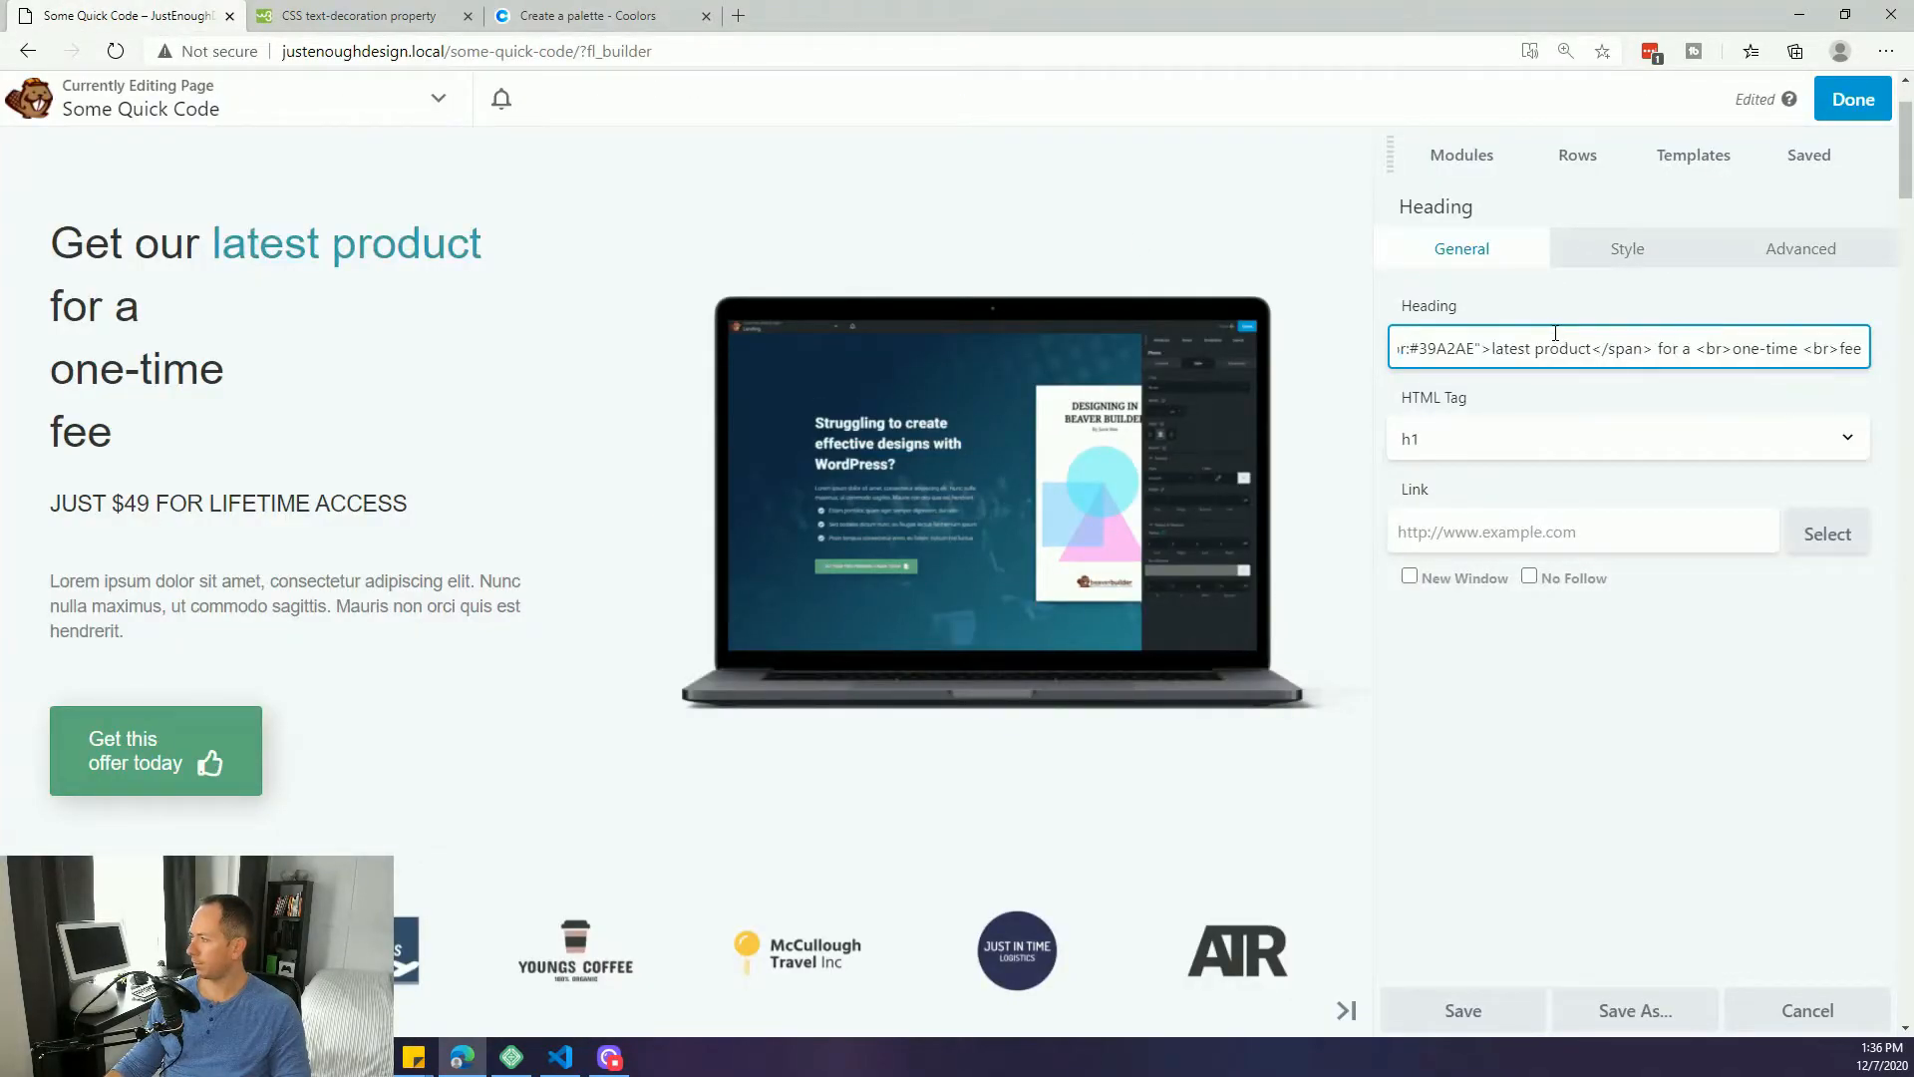
pyautogui.click(1569, 309)
pyautogui.moveTo(142, 253)
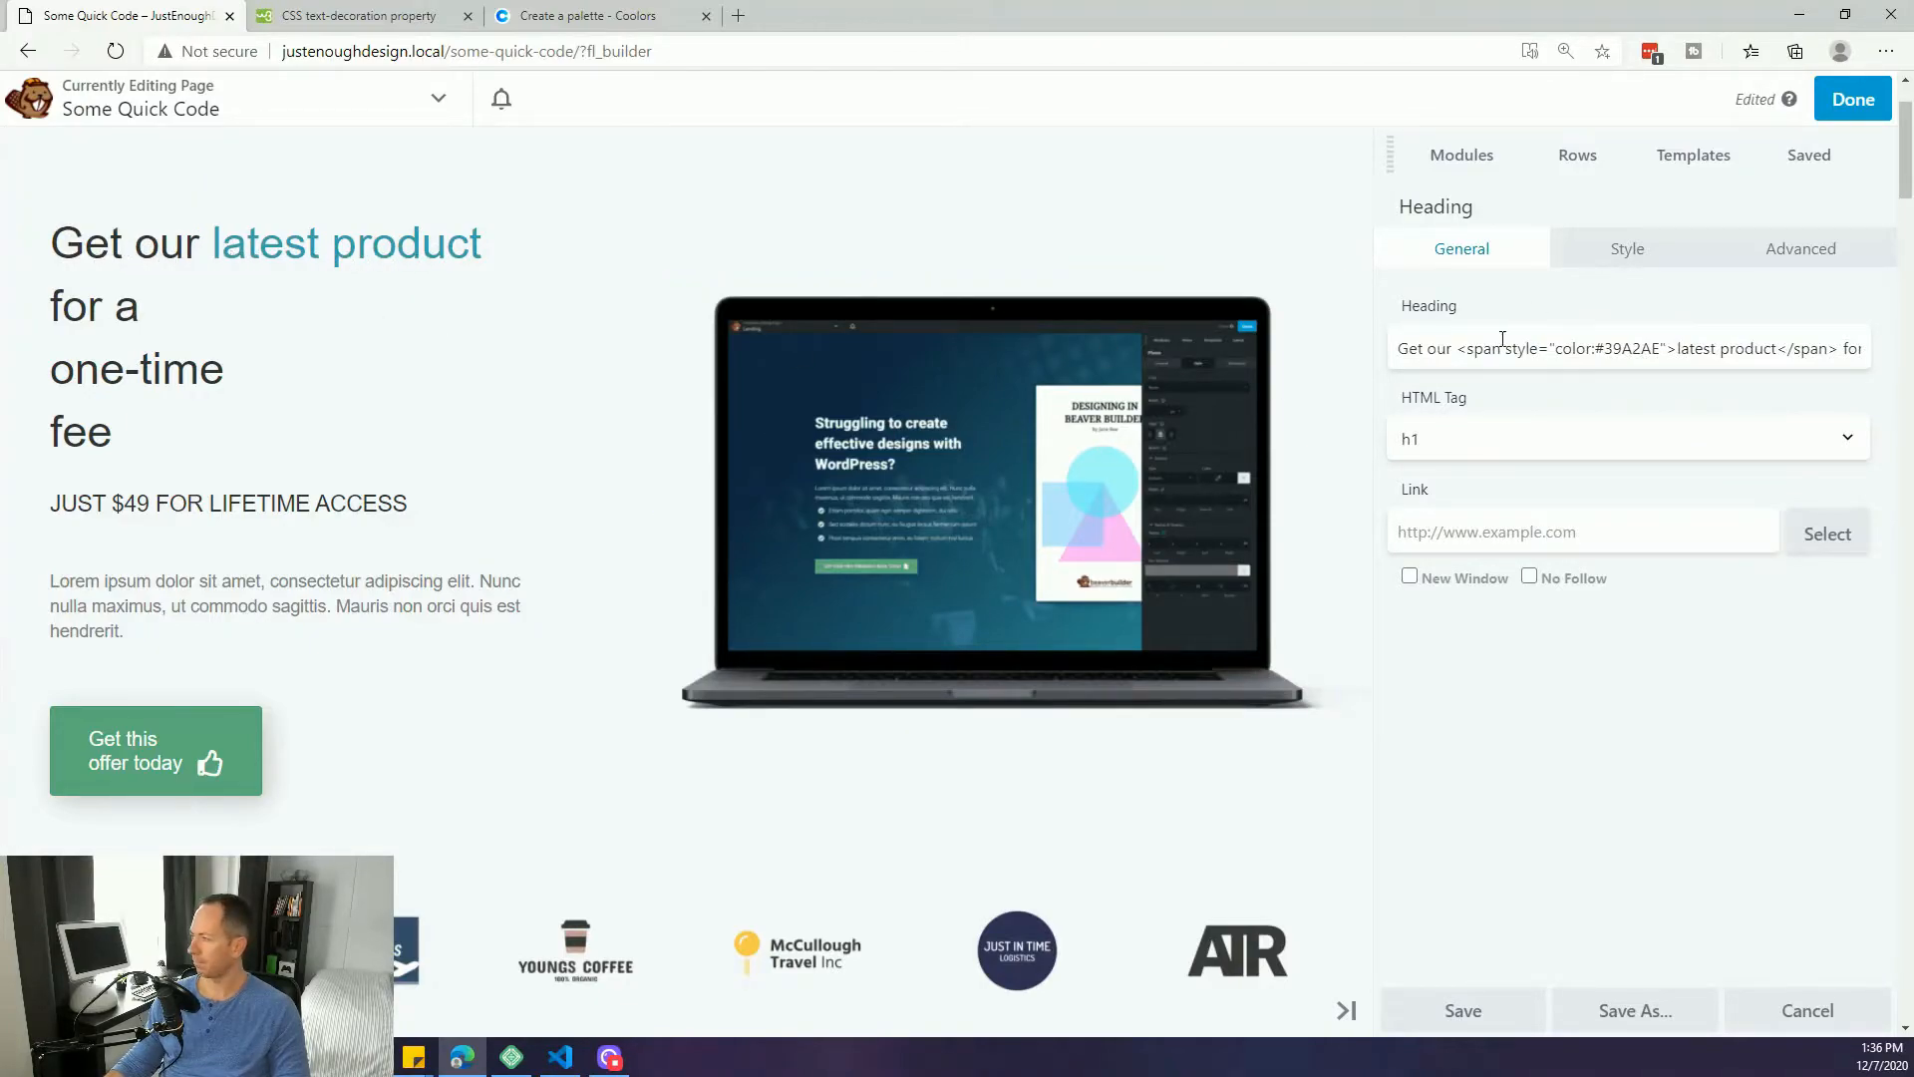
# - Delete the <br> tag before "one-time" in the heading text
pyautogui.click(1808, 355)
pyautogui.press('Right')
pyautogui.press('Right')
pyautogui.press('Right')
pyautogui.press('Right')
pyautogui.press('Right')
pyautogui.press('Right')
pyautogui.press('Right')
pyautogui.press('Right')
pyautogui.press('Right')
pyautogui.press('Right')
pyautogui.press('Right')
pyautogui.press('Right')
pyautogui.press('Right')
pyautogui.press('Right')
pyautogui.press('Right')
pyautogui.press('Right')
pyautogui.press('Right')
pyautogui.press('Right')
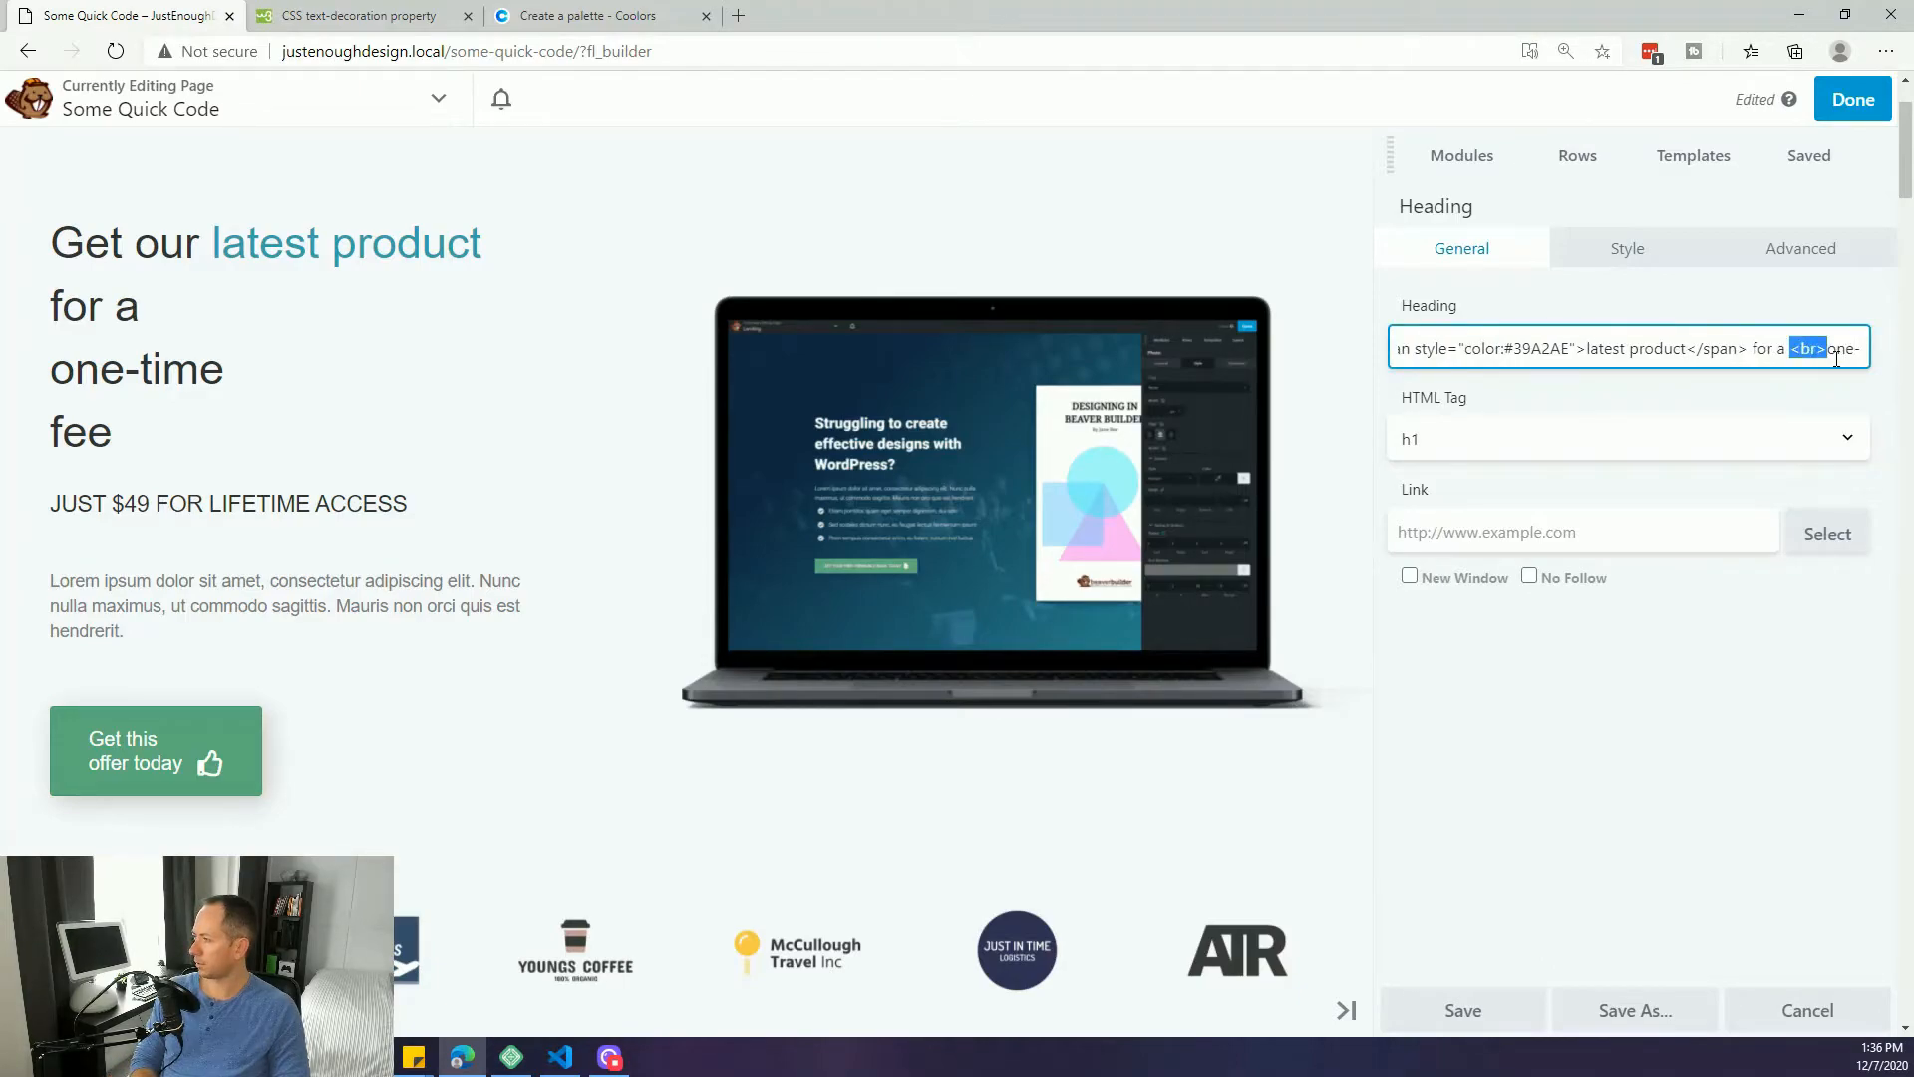
pyautogui.press('Delete')
# - Delete the remaining <br> tag before "fee" in the heading text
pyautogui.press('Right')
pyautogui.press('Right')
pyautogui.press('Right')
pyautogui.press('Right')
pyautogui.press('Right')
pyautogui.press('Right')
pyautogui.press('Right')
pyautogui.press('Right')
pyautogui.press('Right')
pyautogui.press('Right')
pyautogui.press('Right')
pyautogui.press('Right')
pyautogui.press('Right')
pyautogui.press('Right')
pyautogui.press('Right')
pyautogui.press('Right')
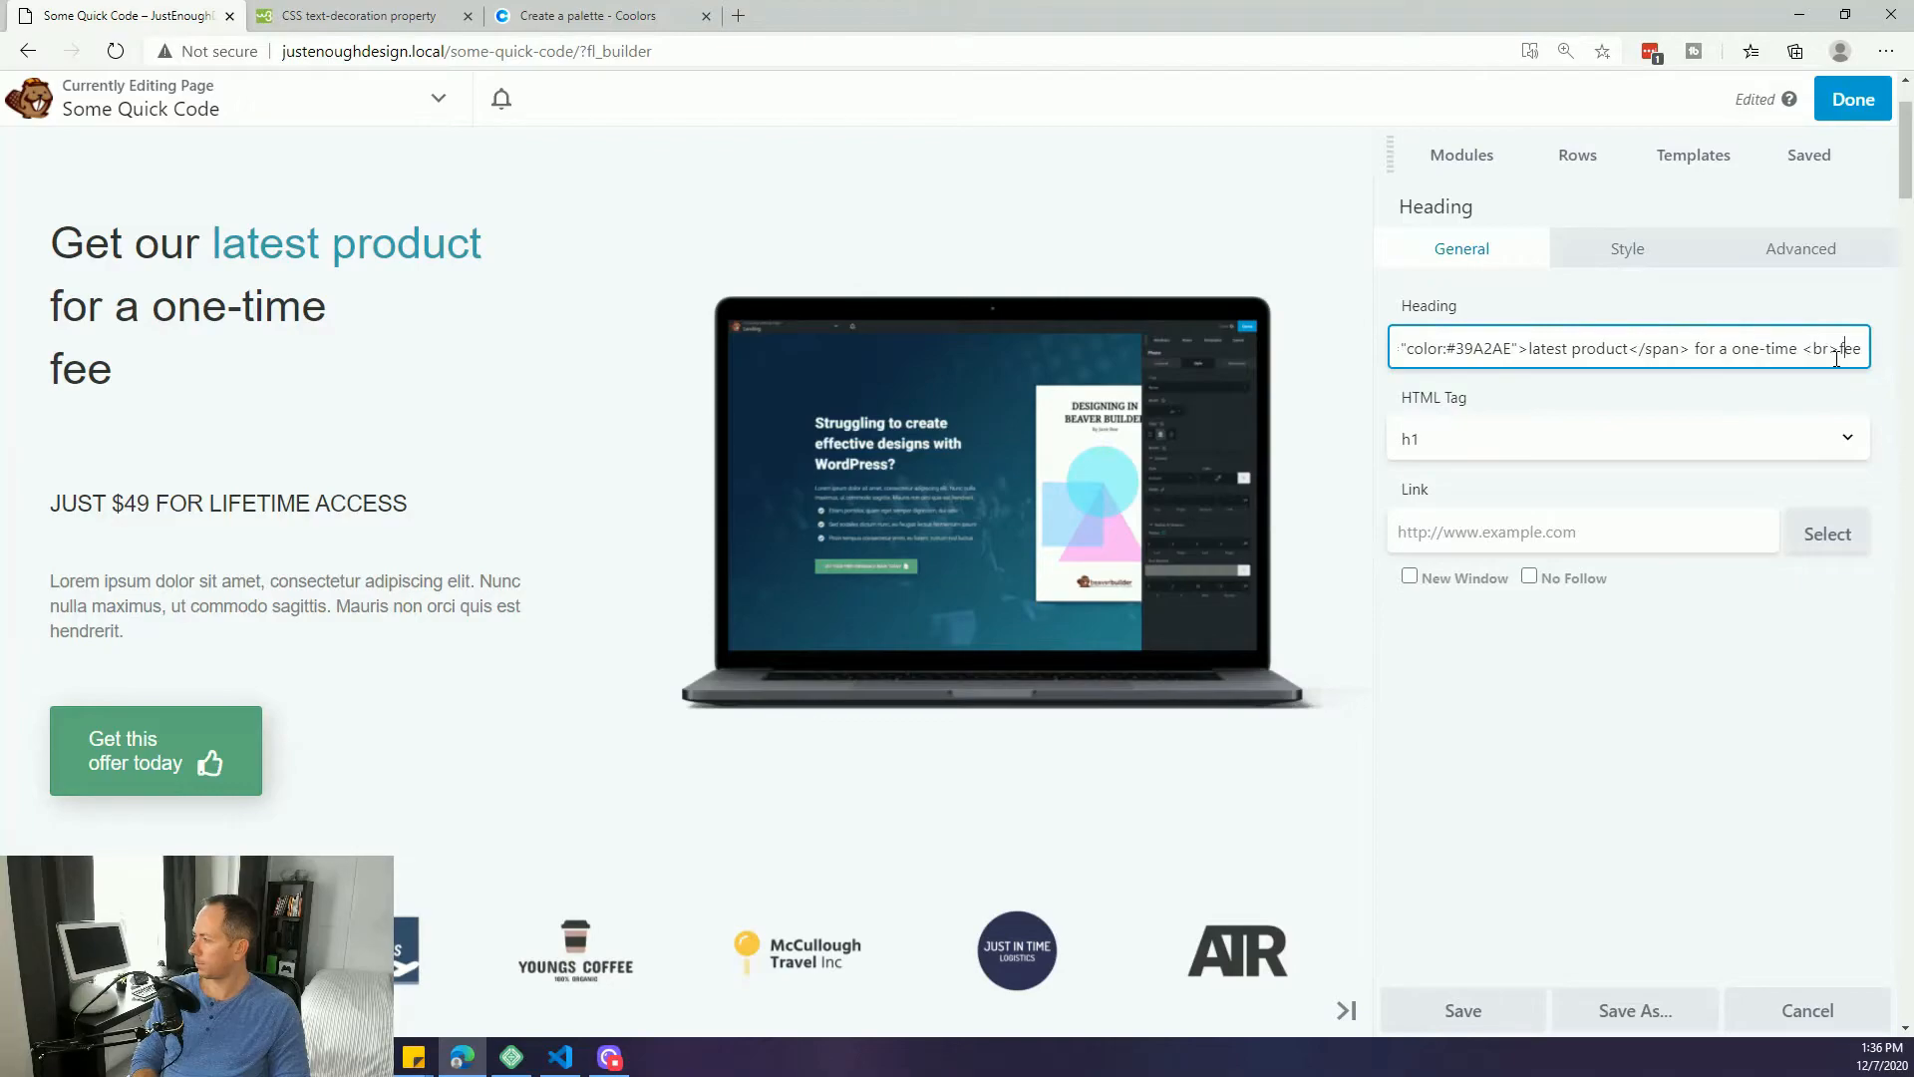
pyautogui.press('Delete')
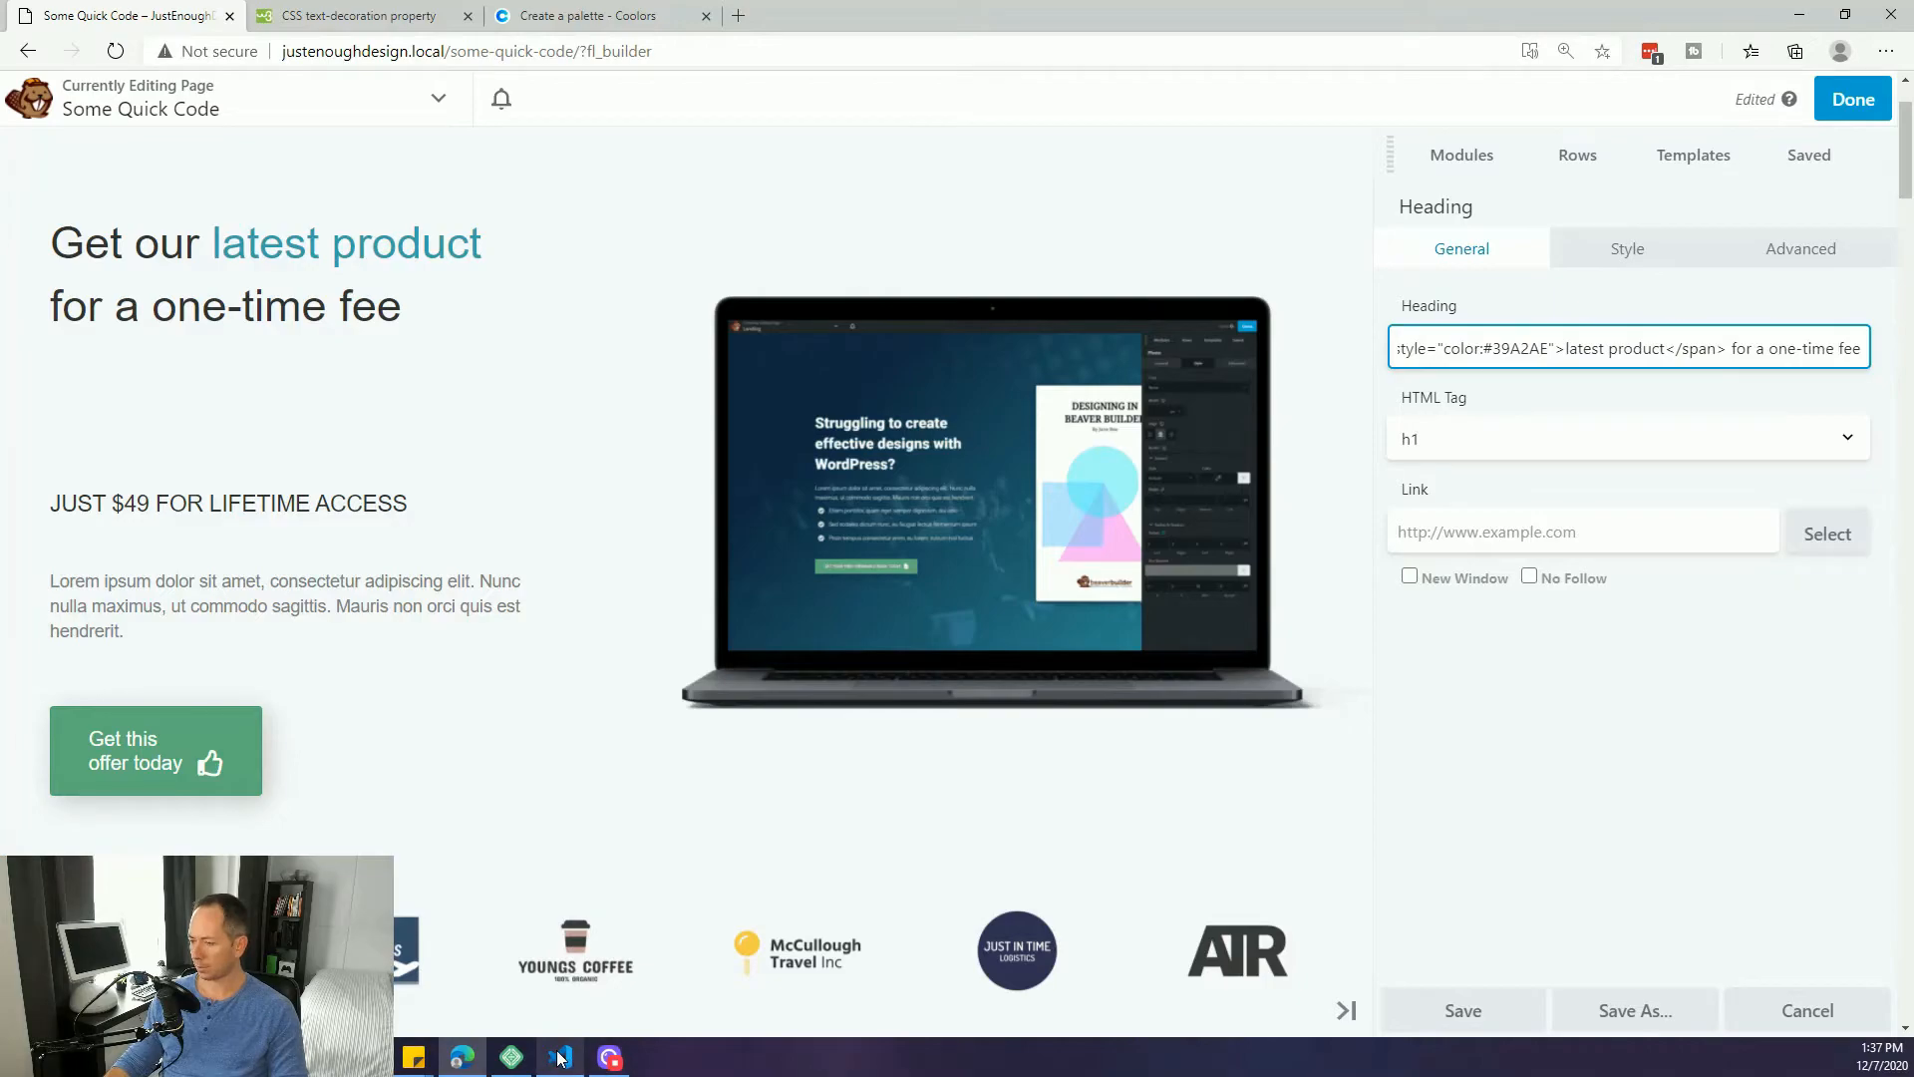
# - Switch to Visual Studio Code and extend the span's style after #39A2AE with a semicolon and the declaration font-weight:bold;
pyautogui.moveTo(564, 1054)
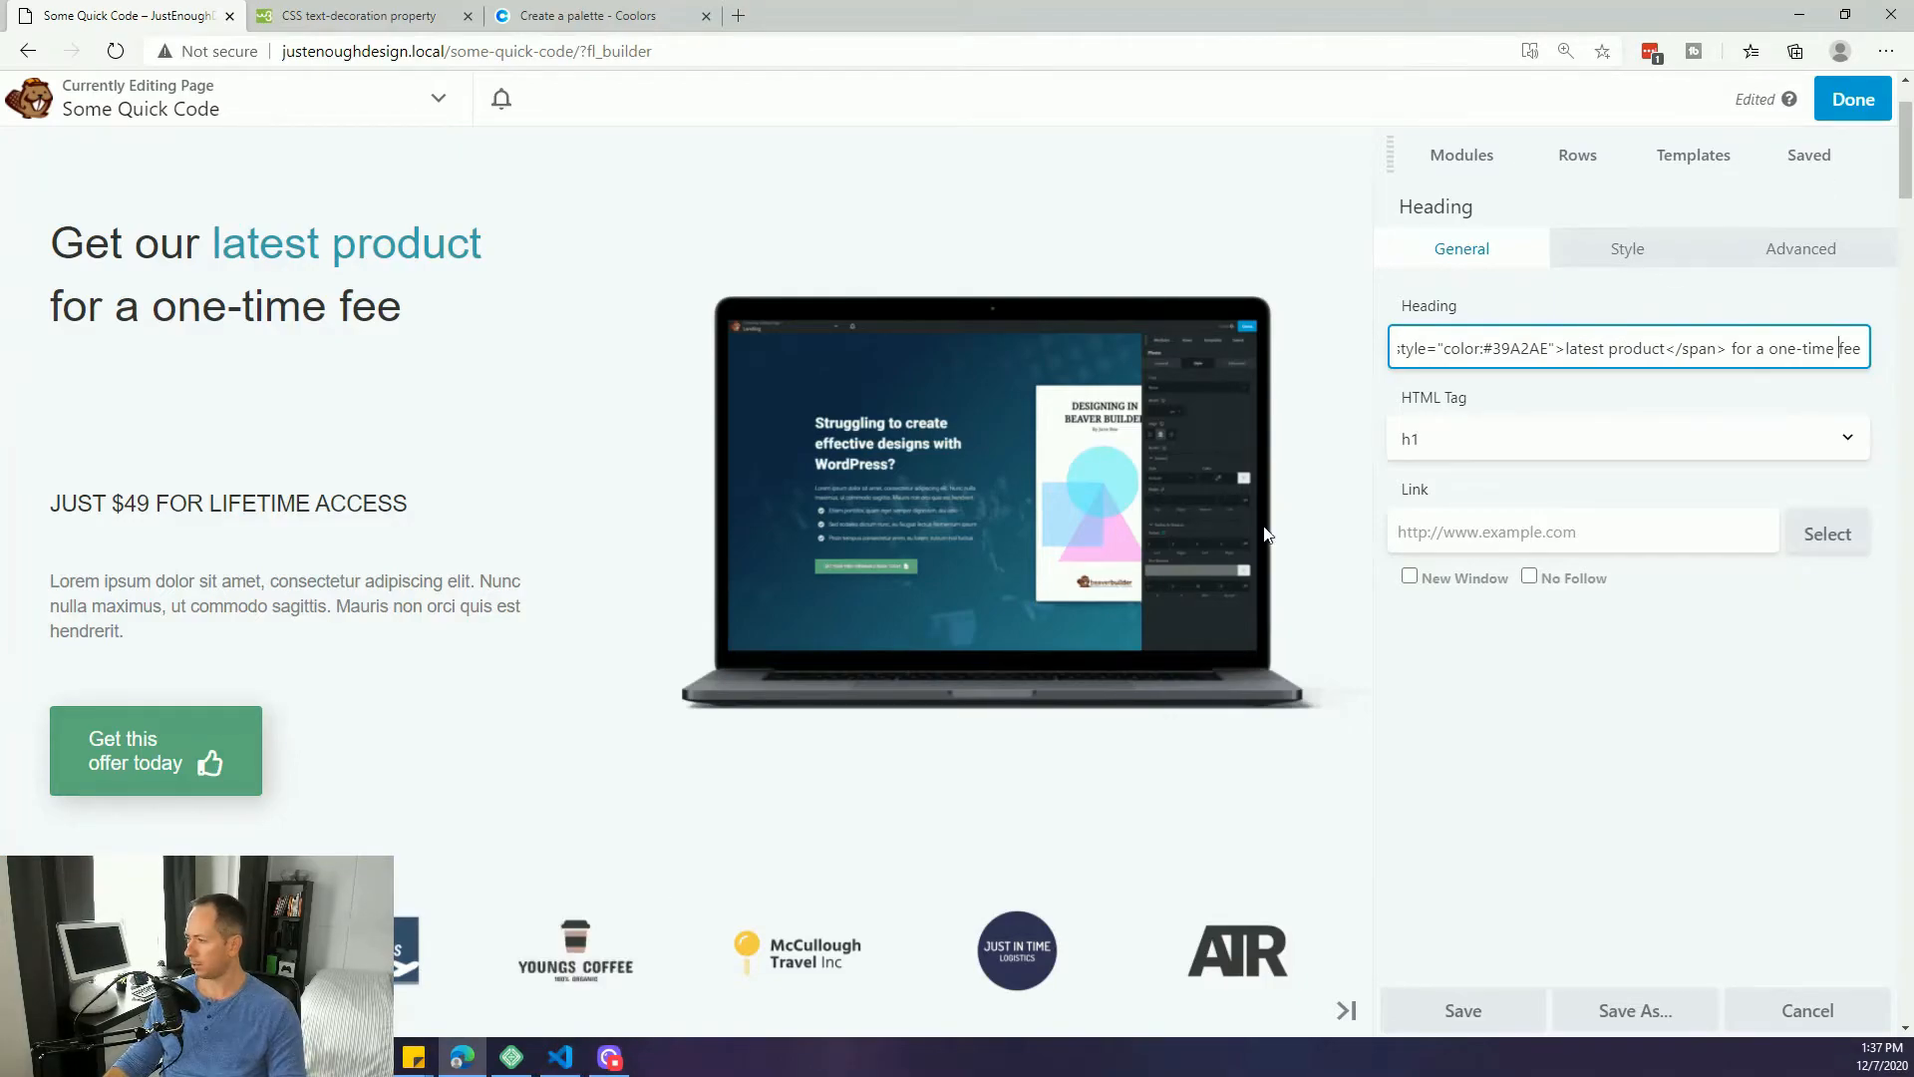
pyautogui.click(561, 1057)
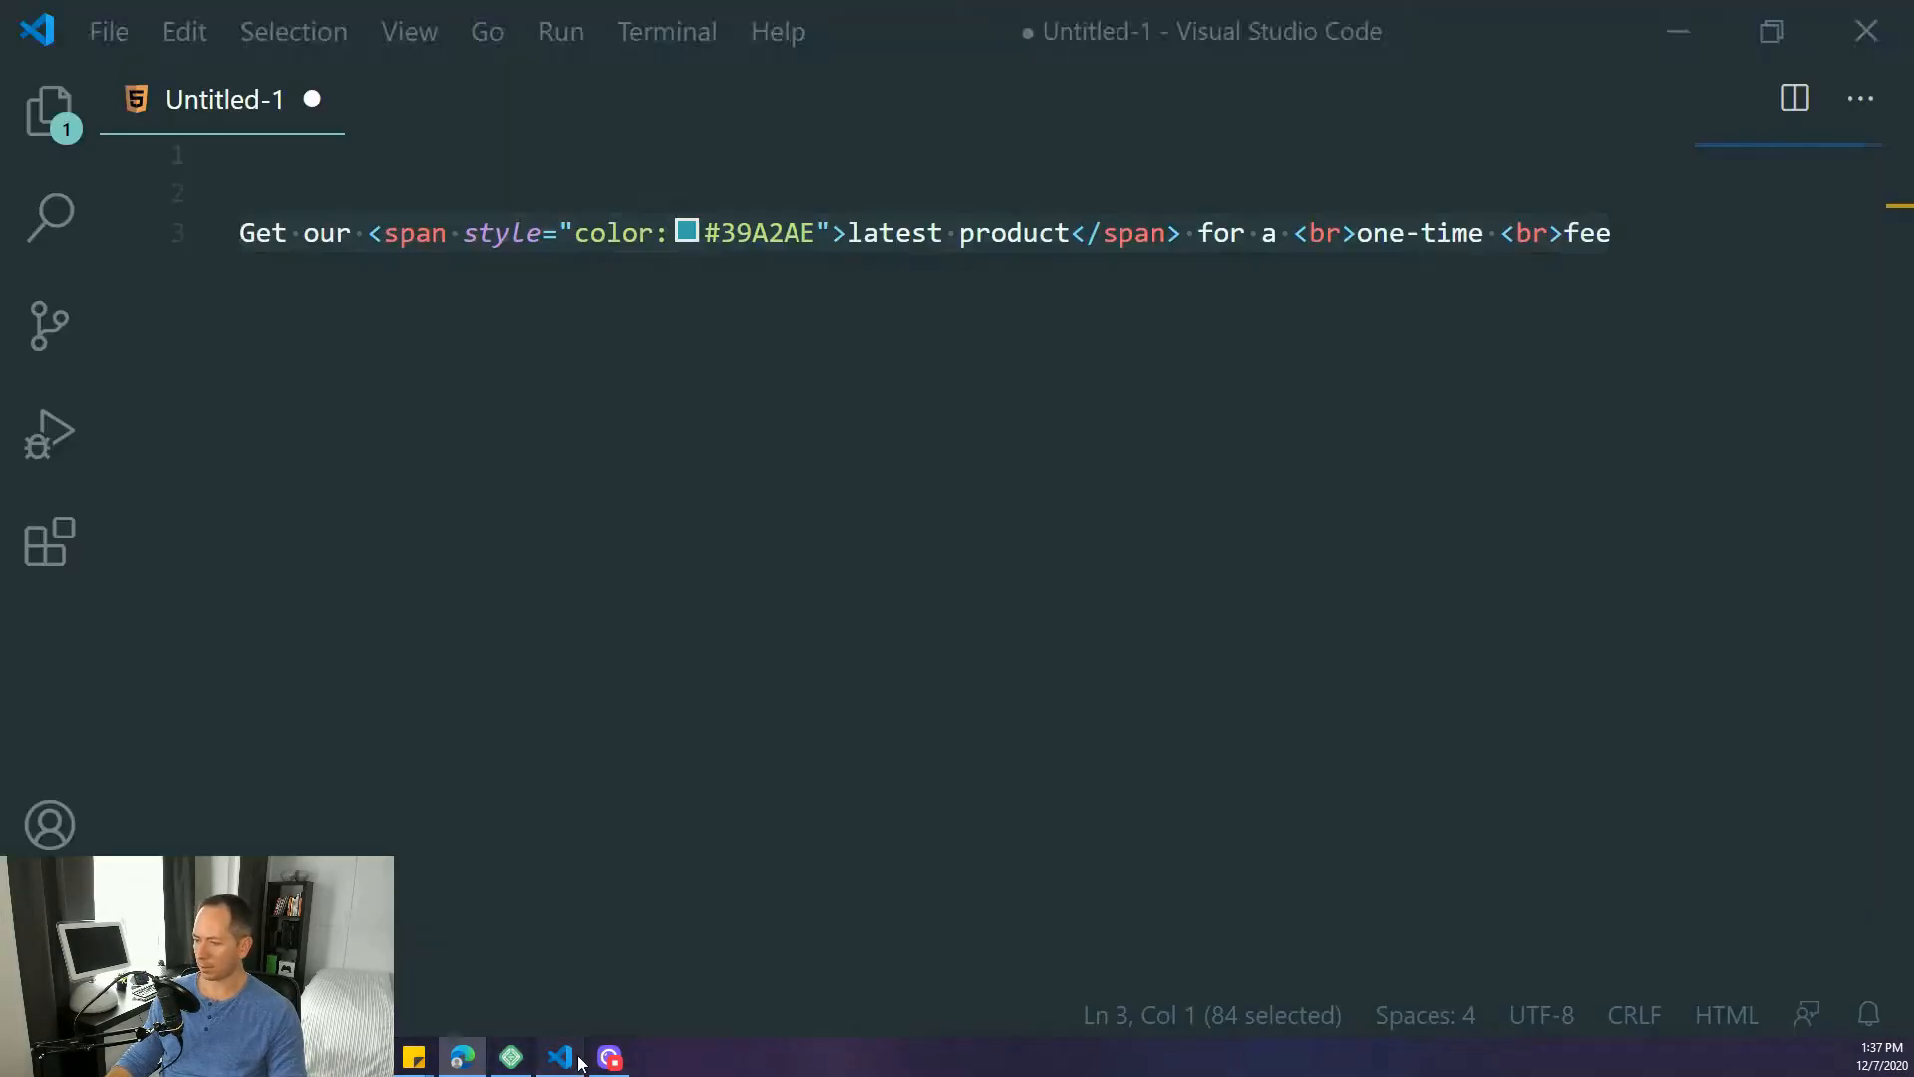
pyautogui.click(643, 234)
pyautogui.click(818, 233)
pyautogui.click(624, 233)
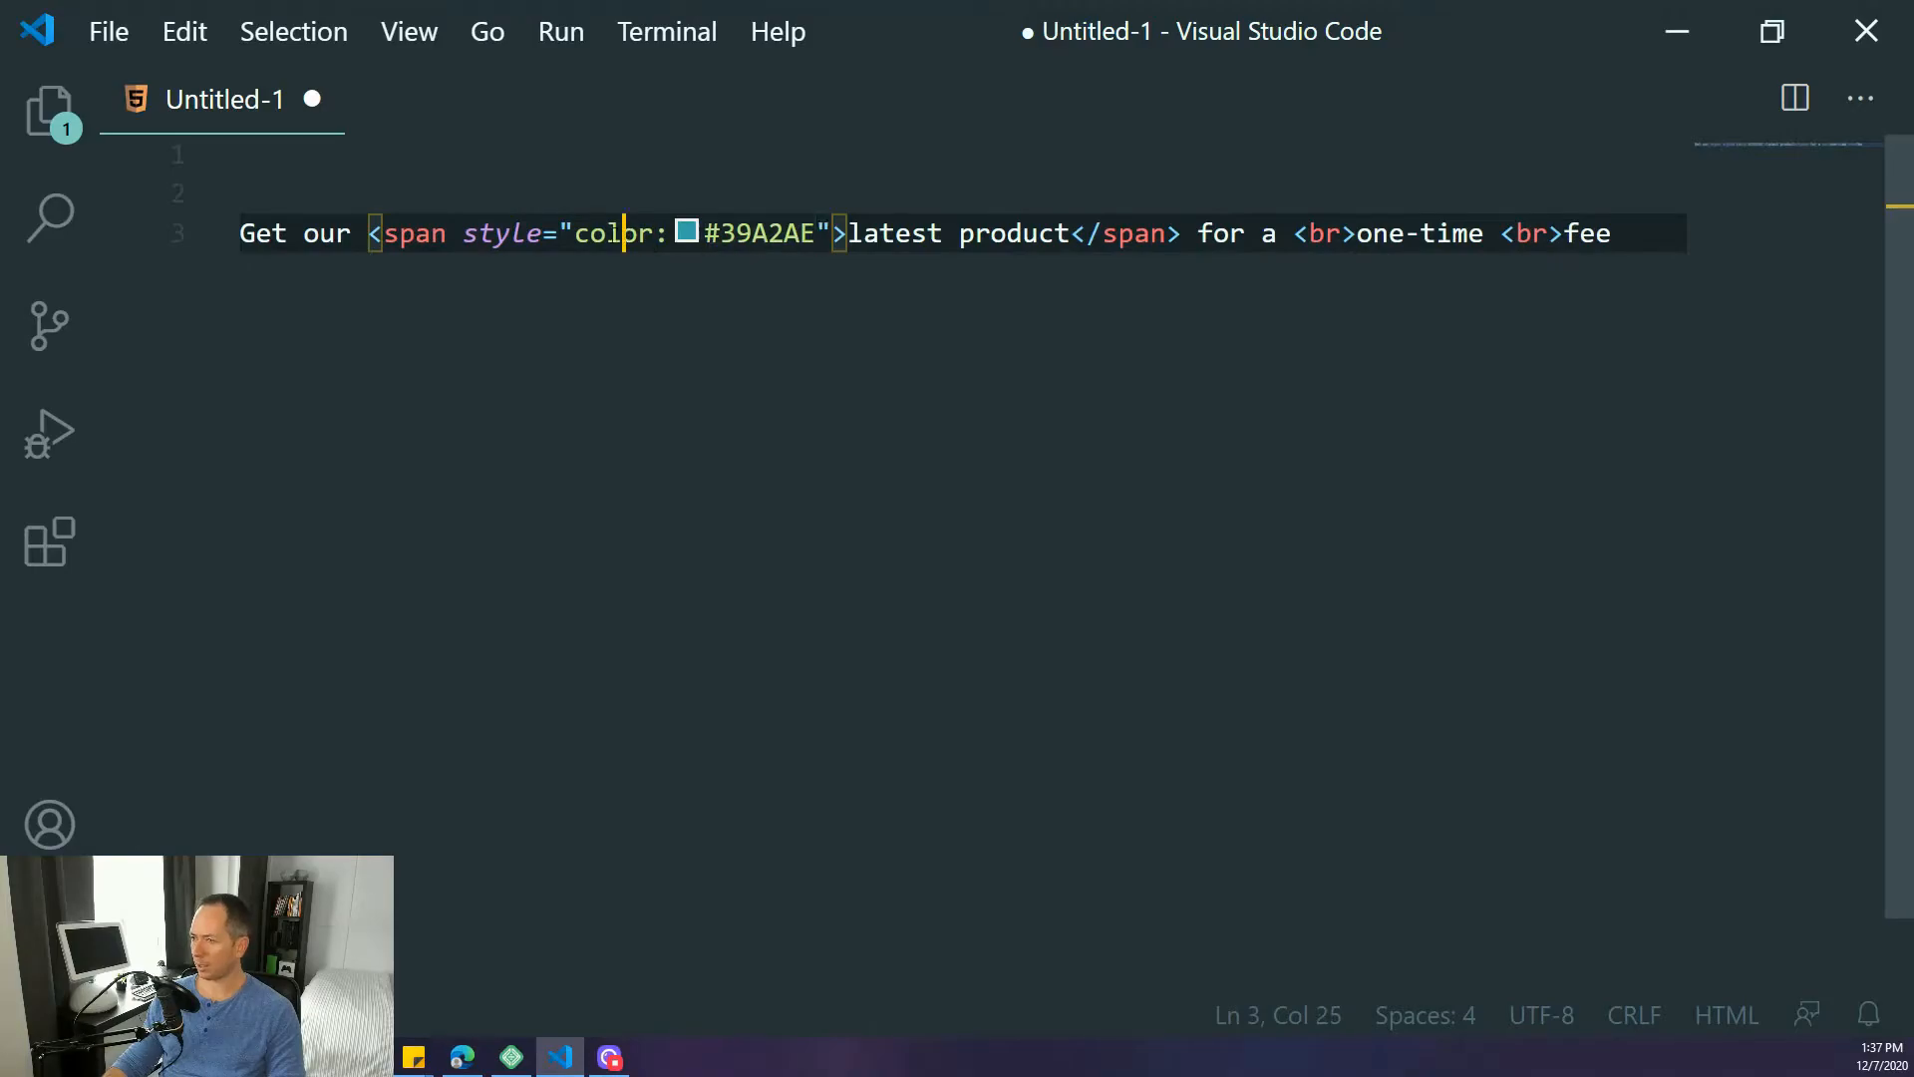
pyautogui.moveTo(595, 233); pyautogui.dragTo(818, 234)
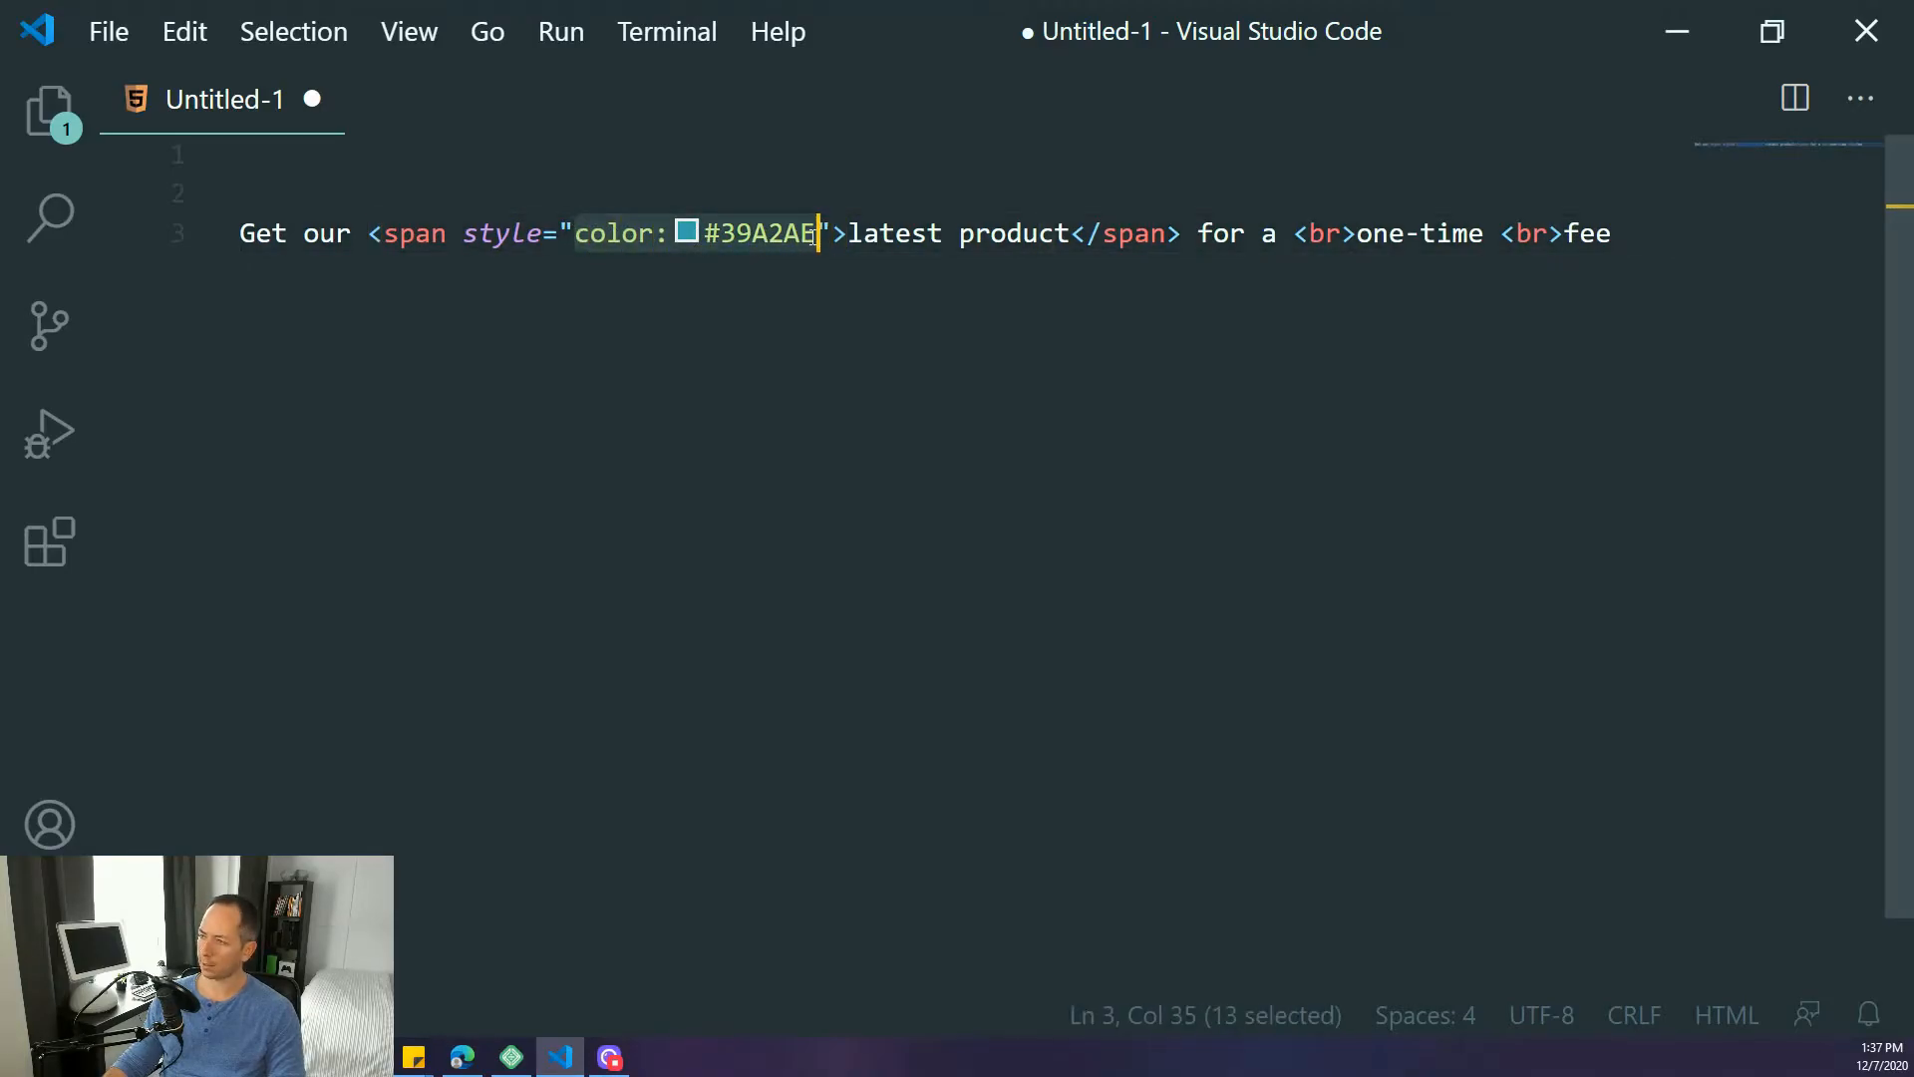
pyautogui.click(817, 235)
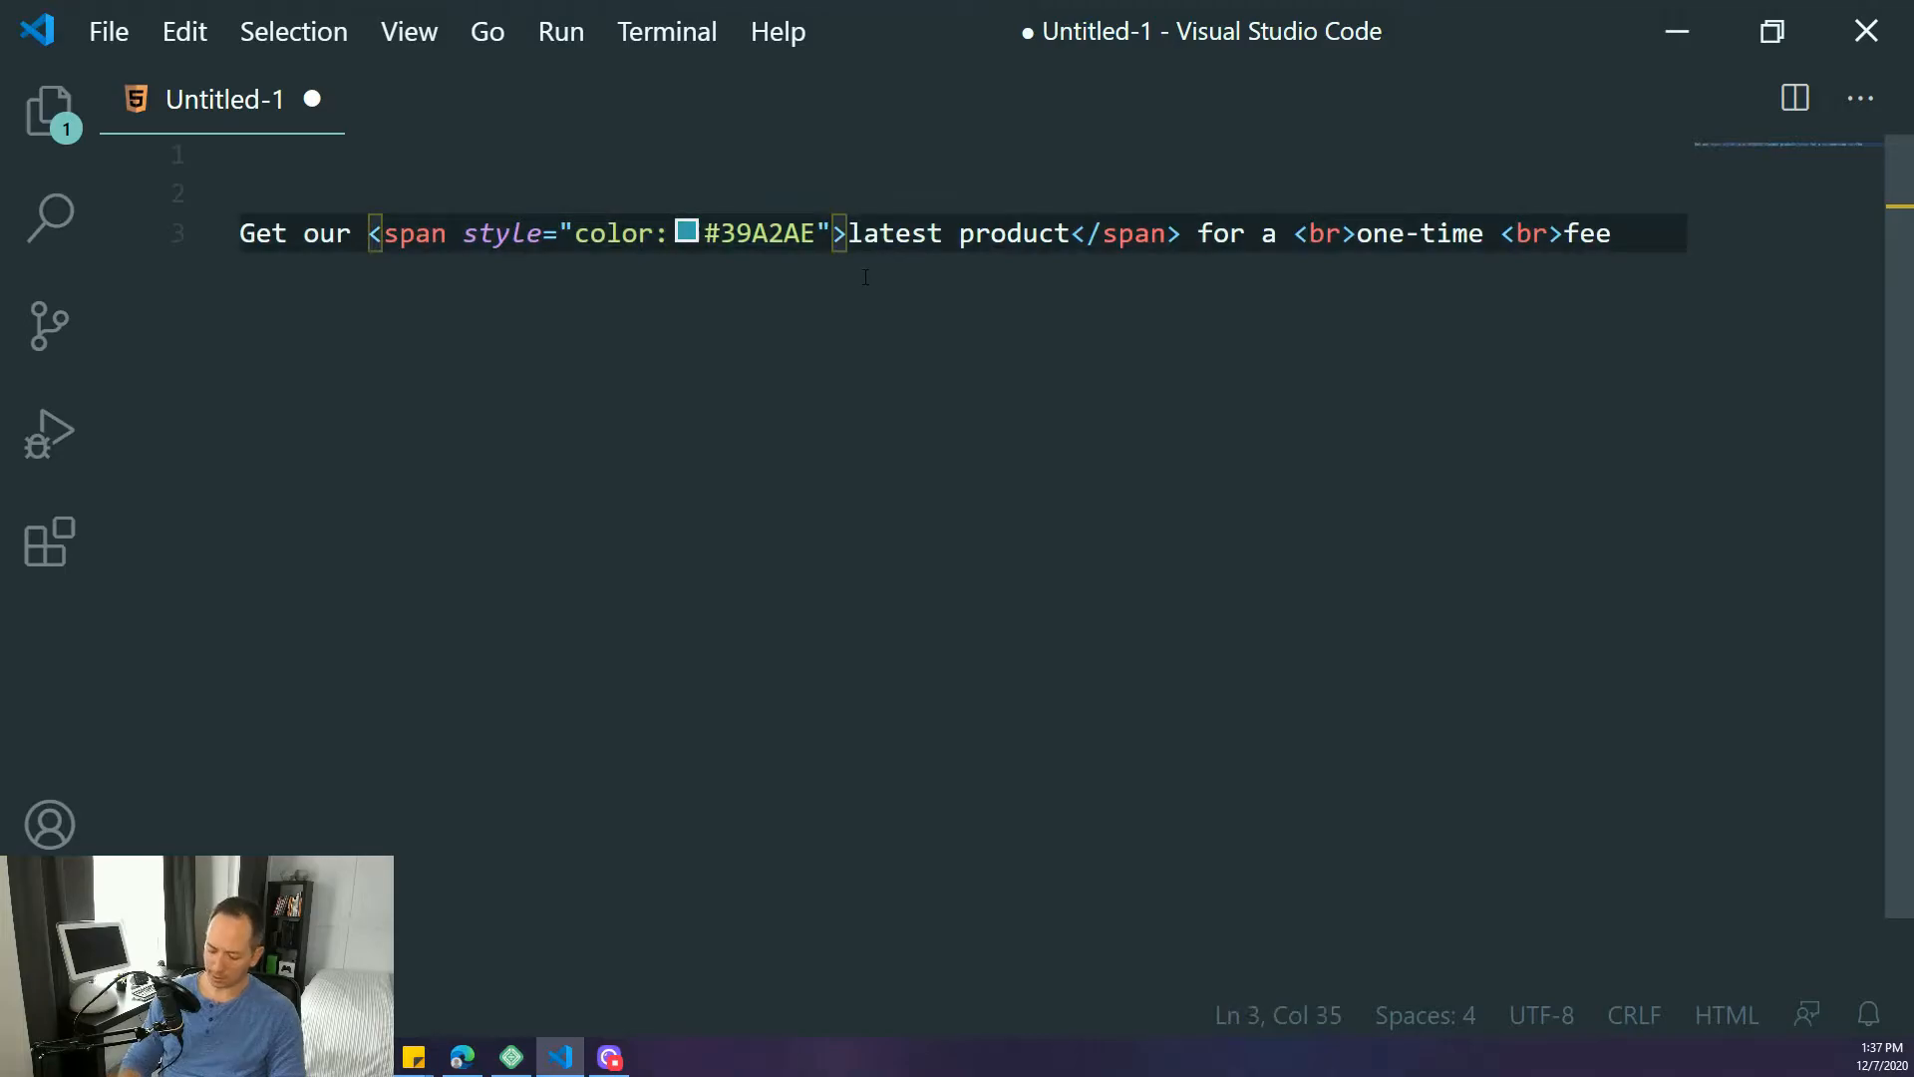
pyautogui.write(';')
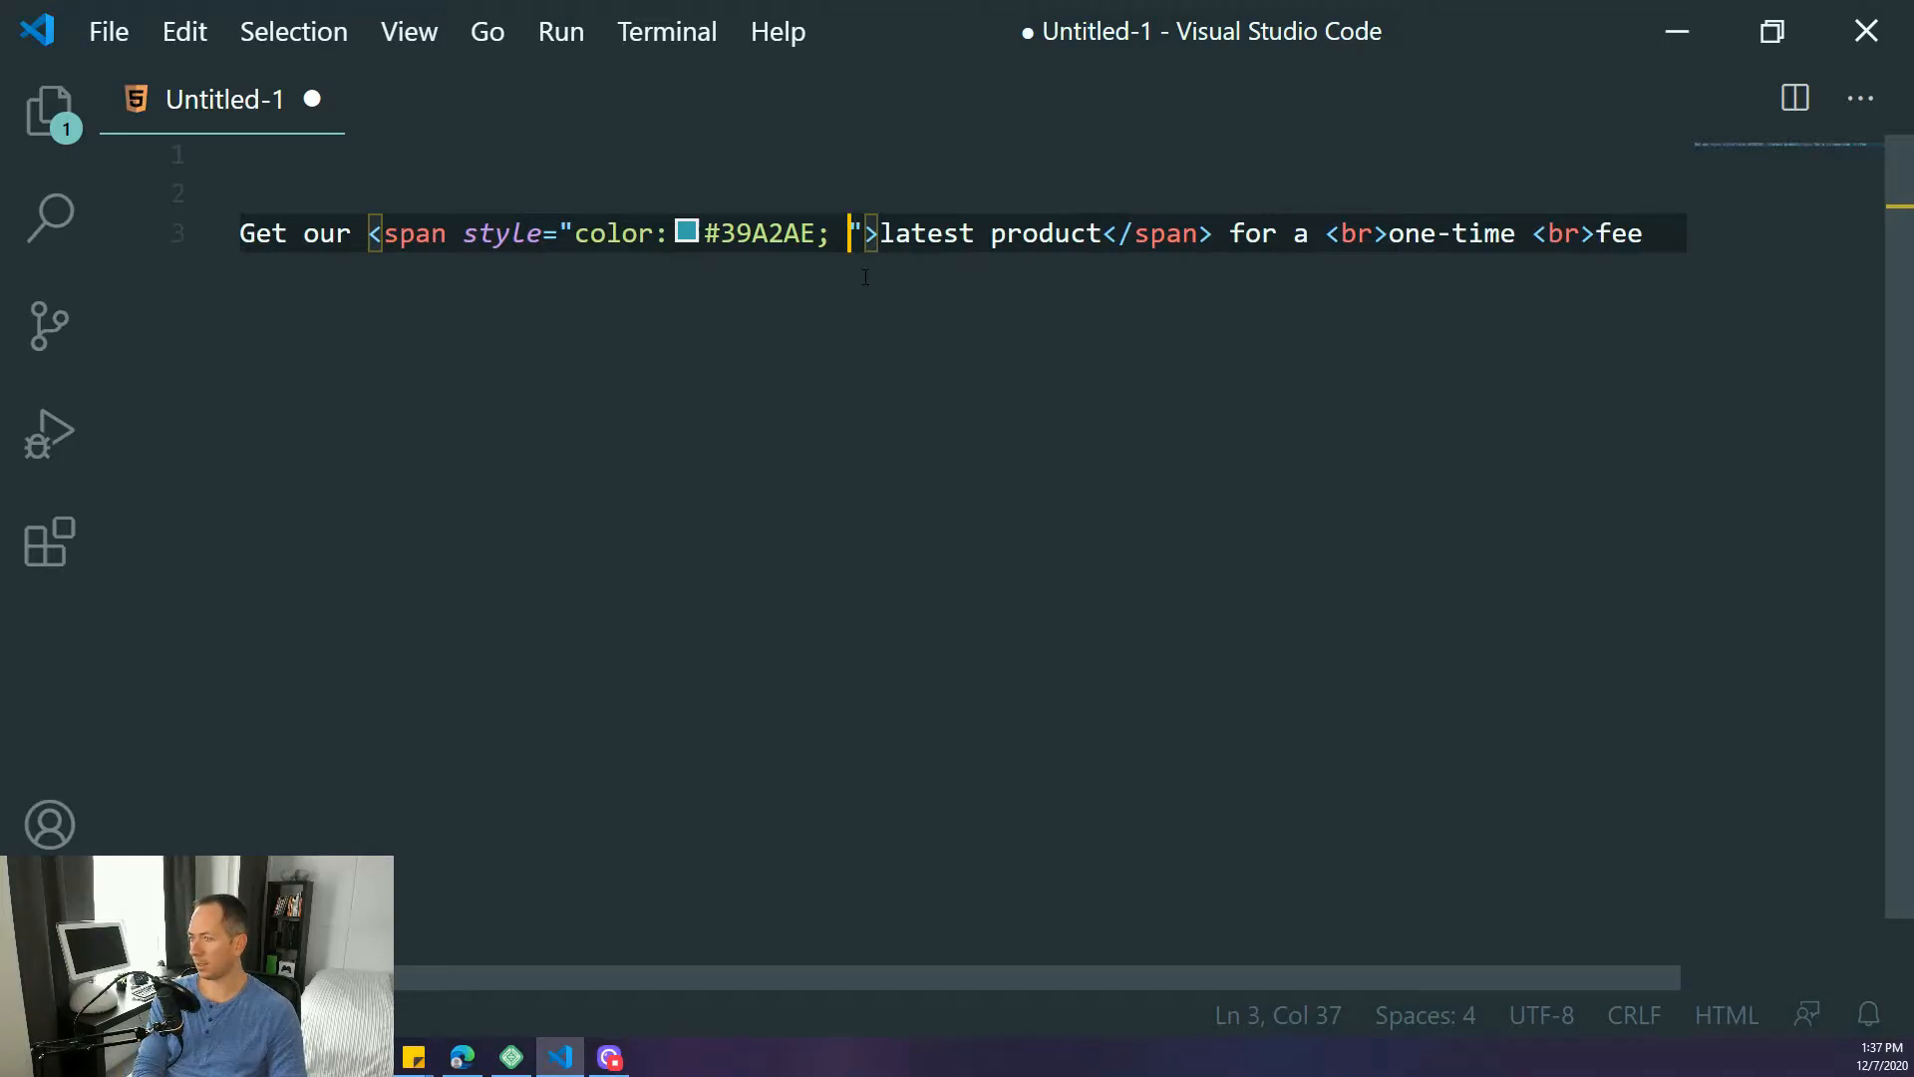
pyautogui.write(' f')
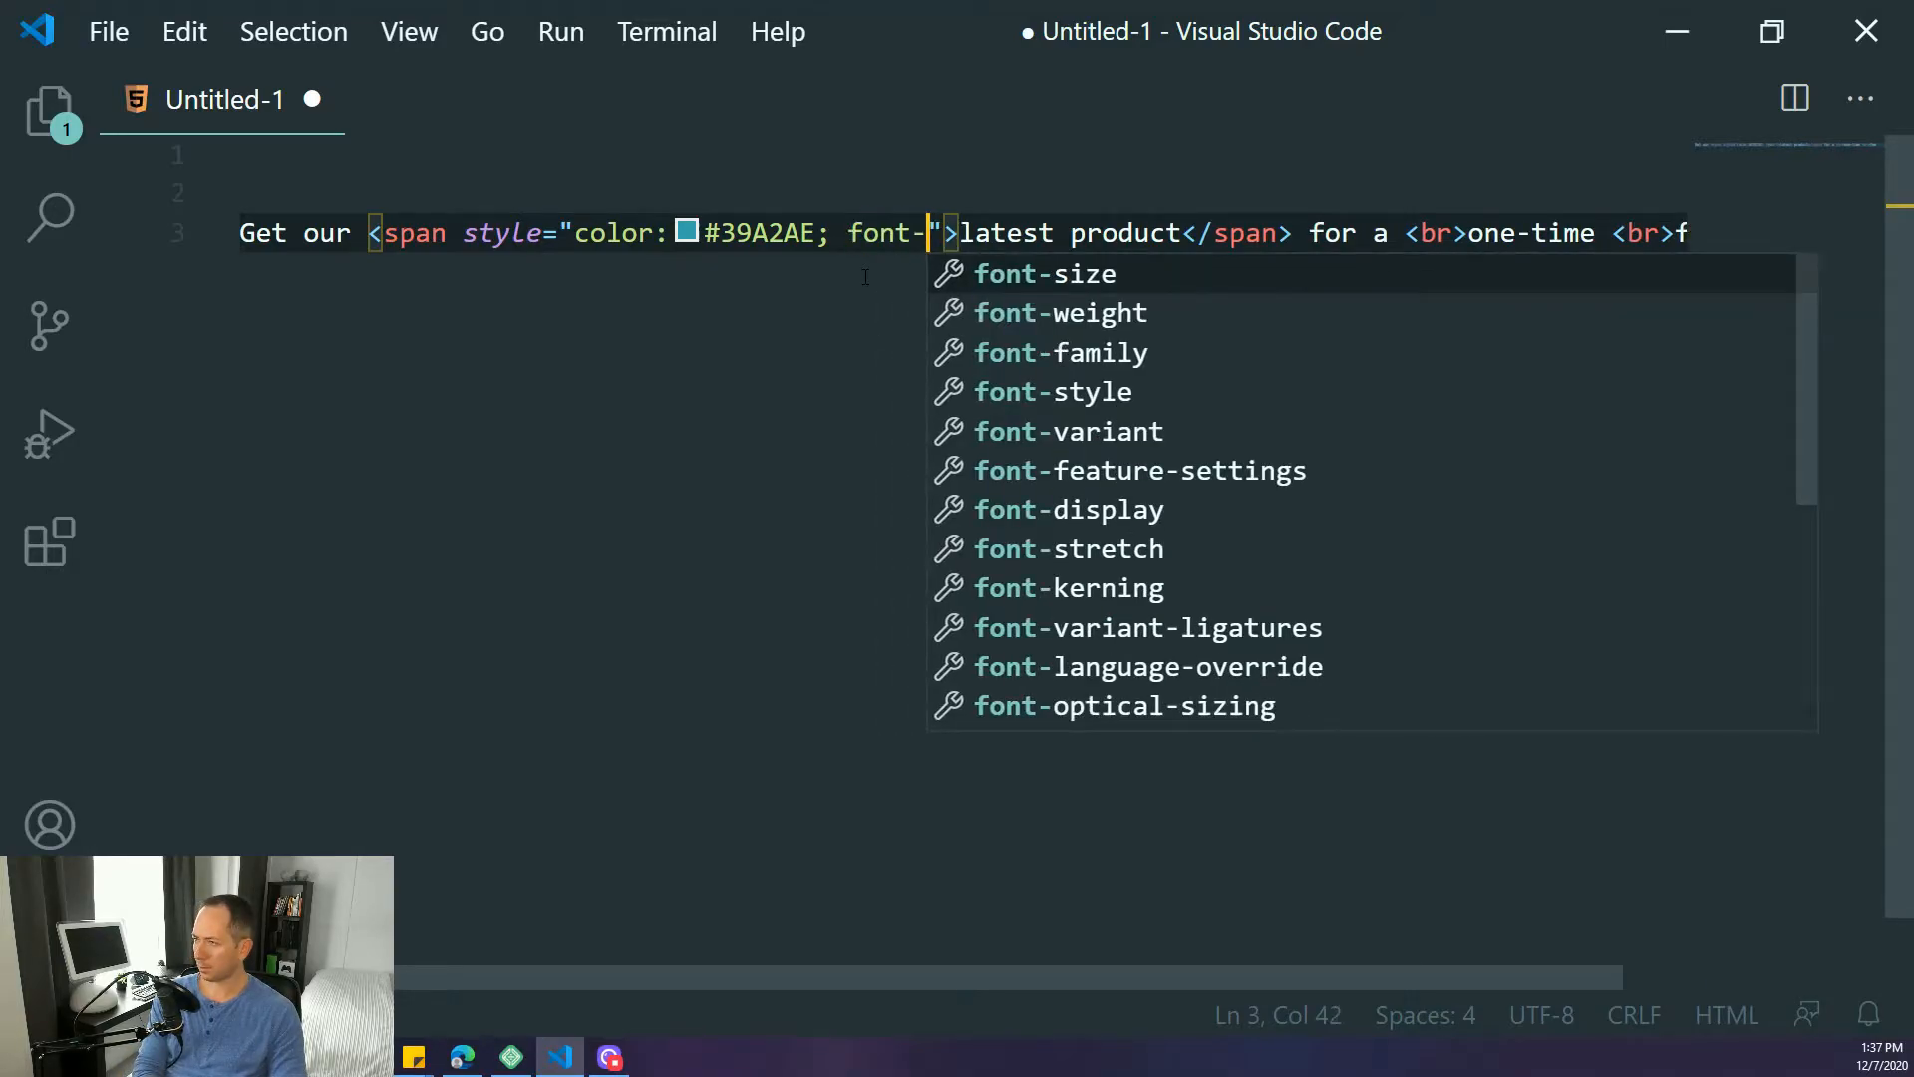
pyautogui.write('ont-weight:bold')
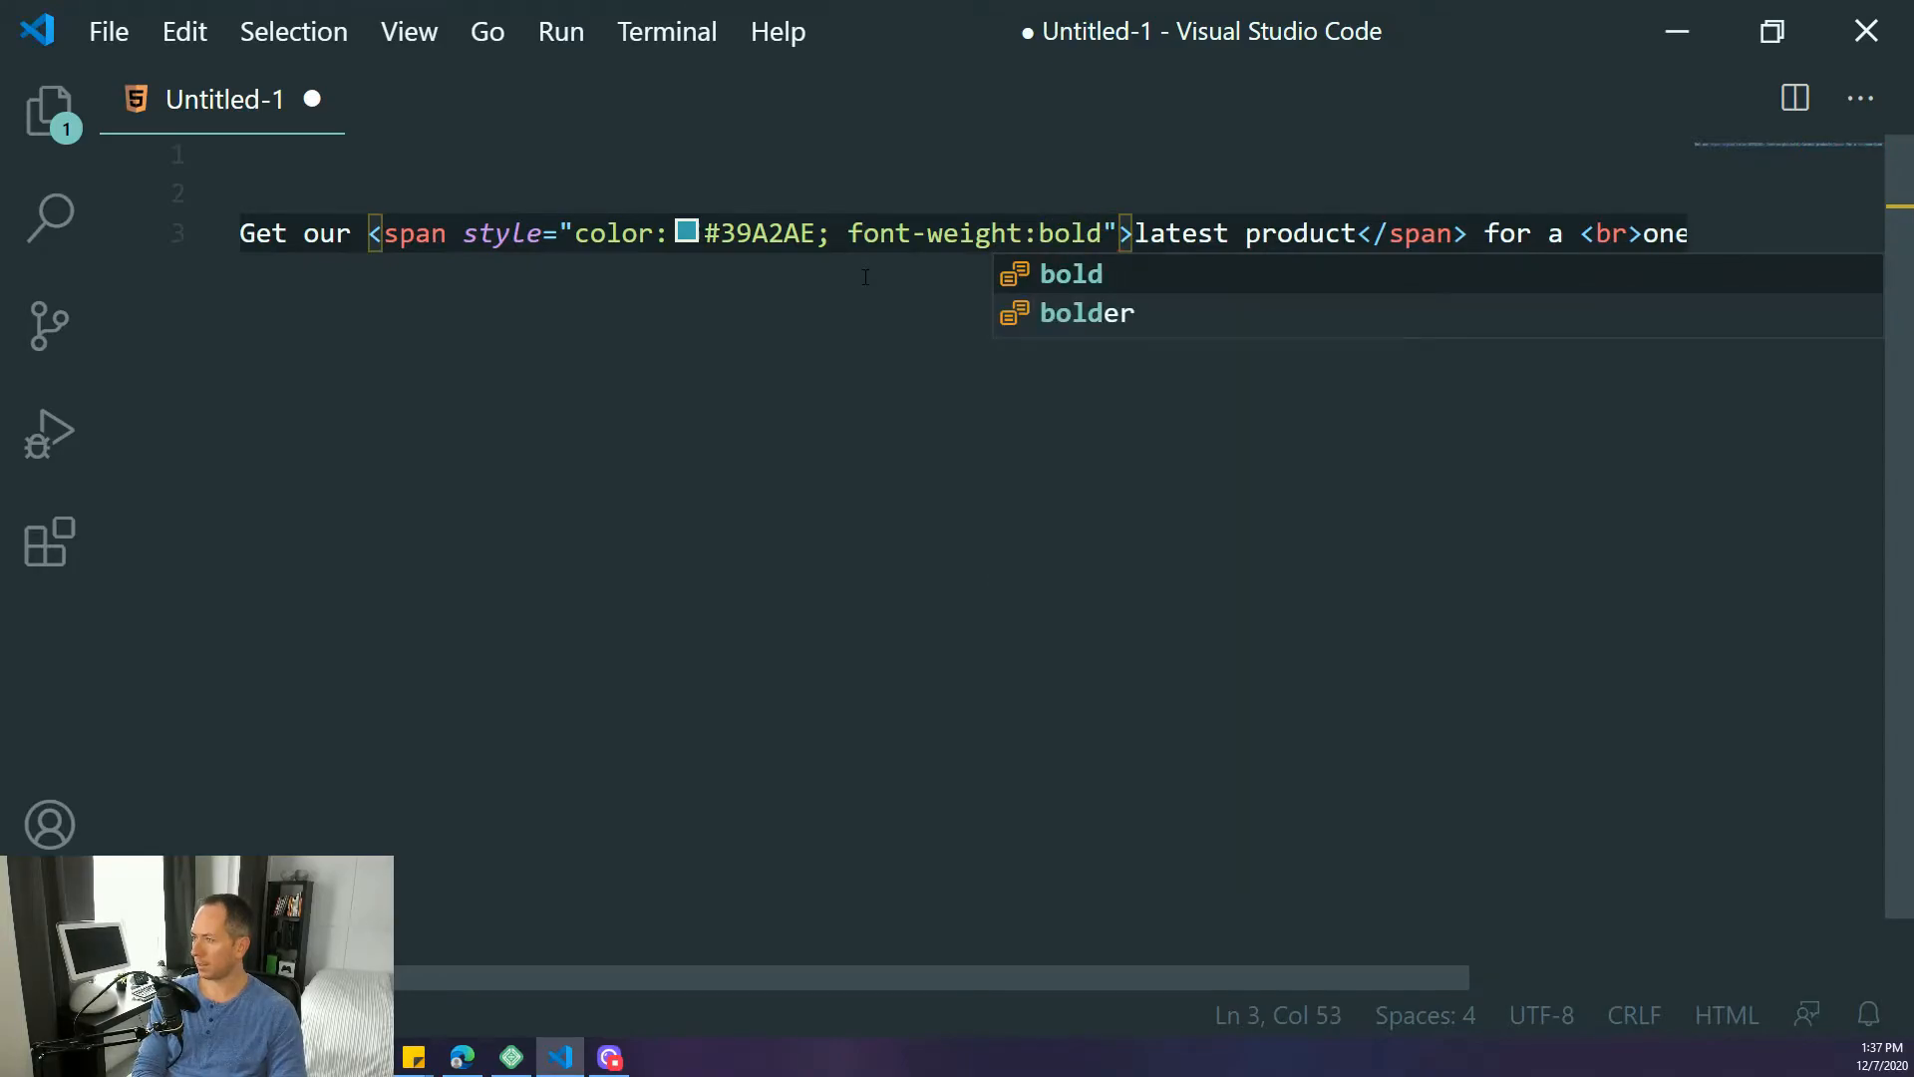
pyautogui.write(';')
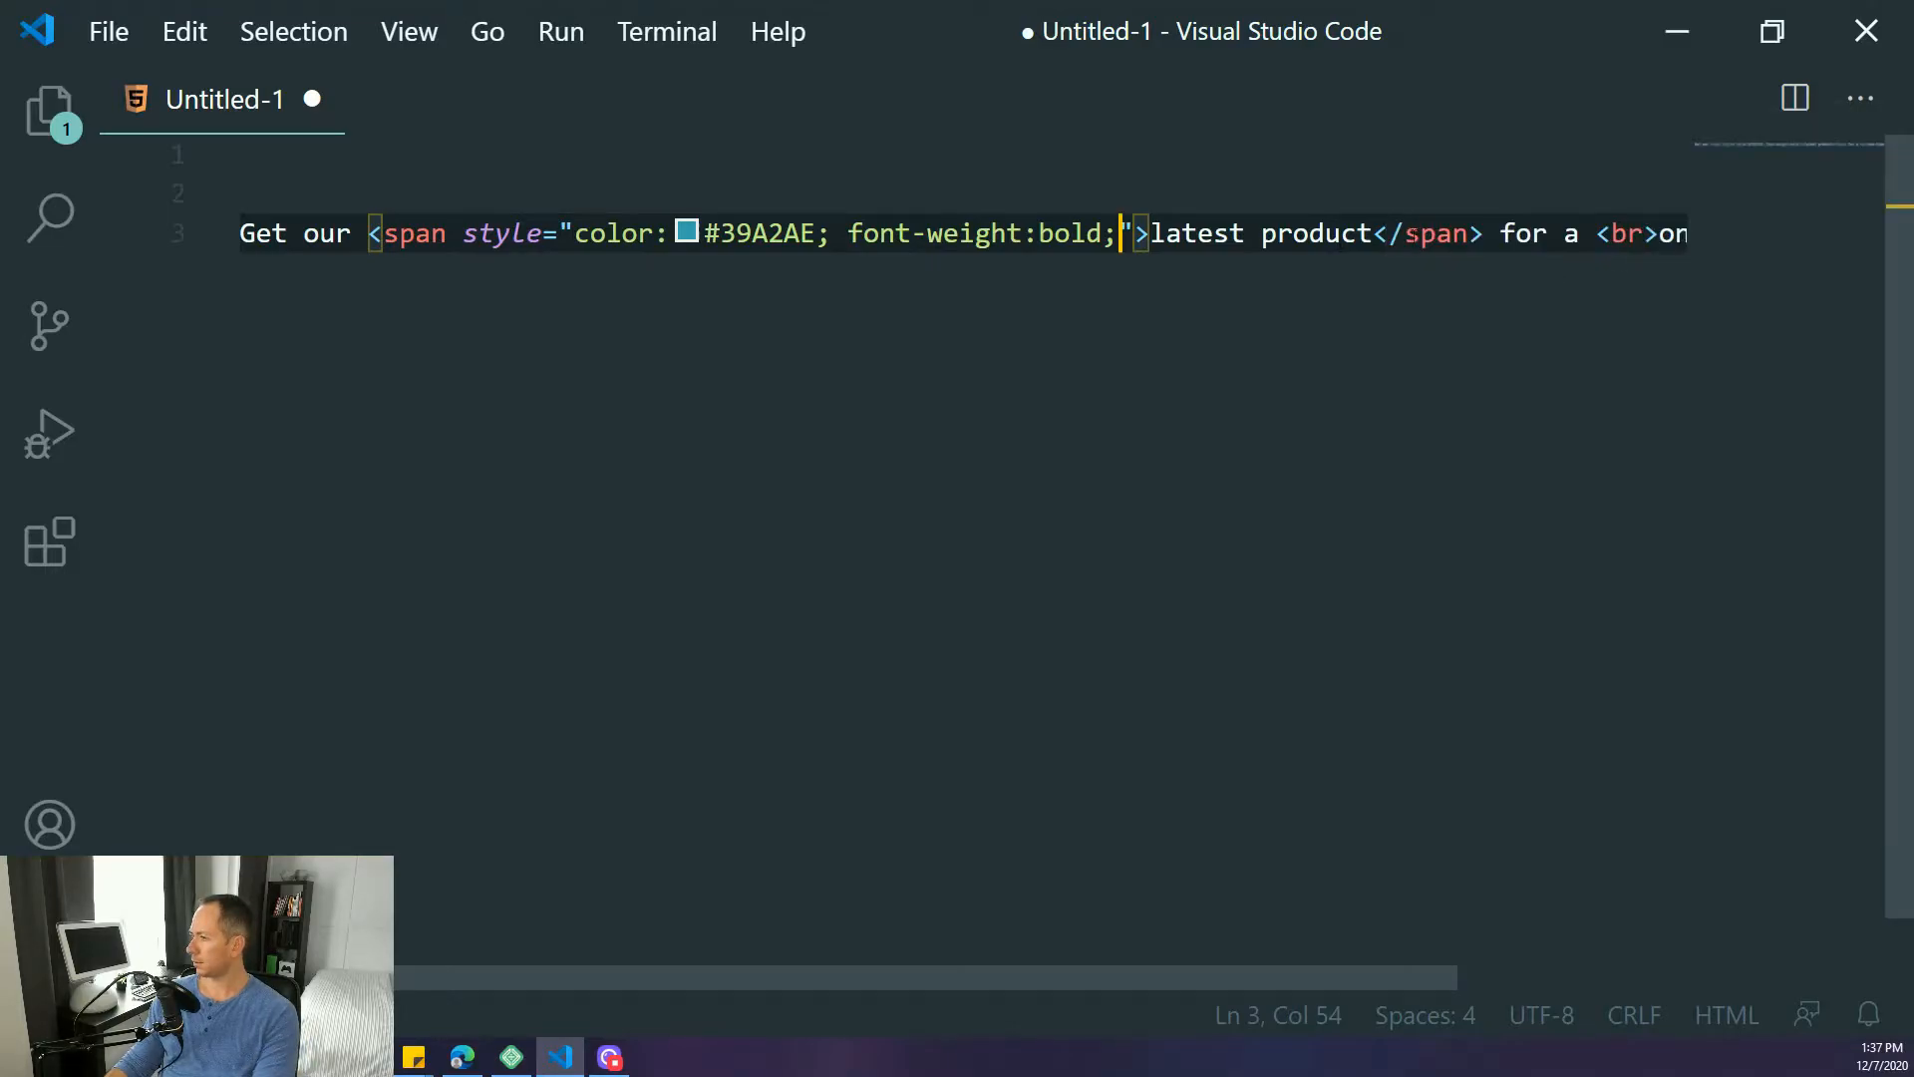
# - Remove both <br> tags from the heading line so it ends with "for a one-time fee"
pyautogui.moveTo(1412, 233)
pyautogui.press('End')
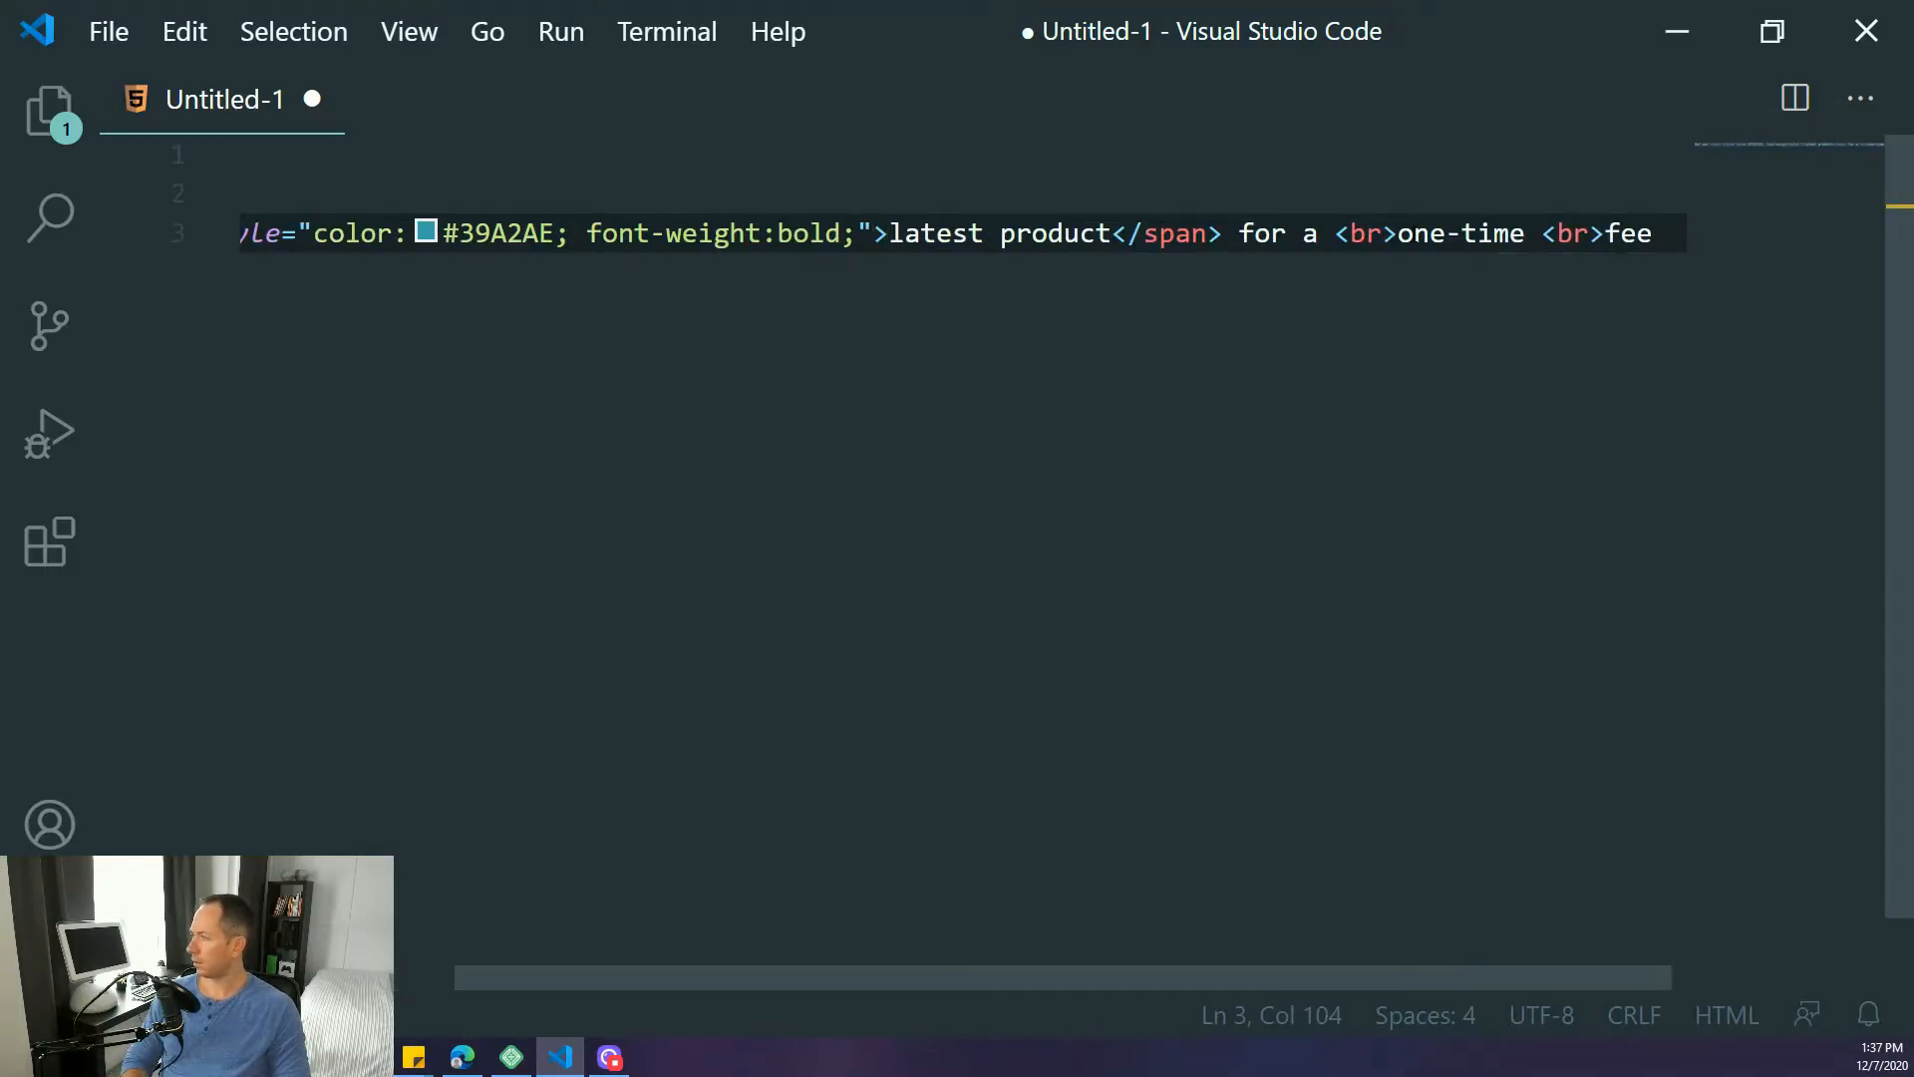
pyautogui.hotkey('shift', 'Home')
pyautogui.press('End')
pyautogui.press('Left')
pyautogui.press('Left')
pyautogui.press('Left')
pyautogui.hotkey('shift', 'Left')
pyautogui.hotkey('shift', 'Left')
pyautogui.hotkey('shift', 'Left')
pyautogui.hotkey('shift', 'Left')
pyautogui.press('BackSpace')
pyautogui.press('Left')
pyautogui.press('Right')
pyautogui.hotkey('shift', 'Left')
pyautogui.hotkey('shift', 'Left')
pyautogui.hotkey('shift', 'Left')
pyautogui.hotkey('shift', 'Left')
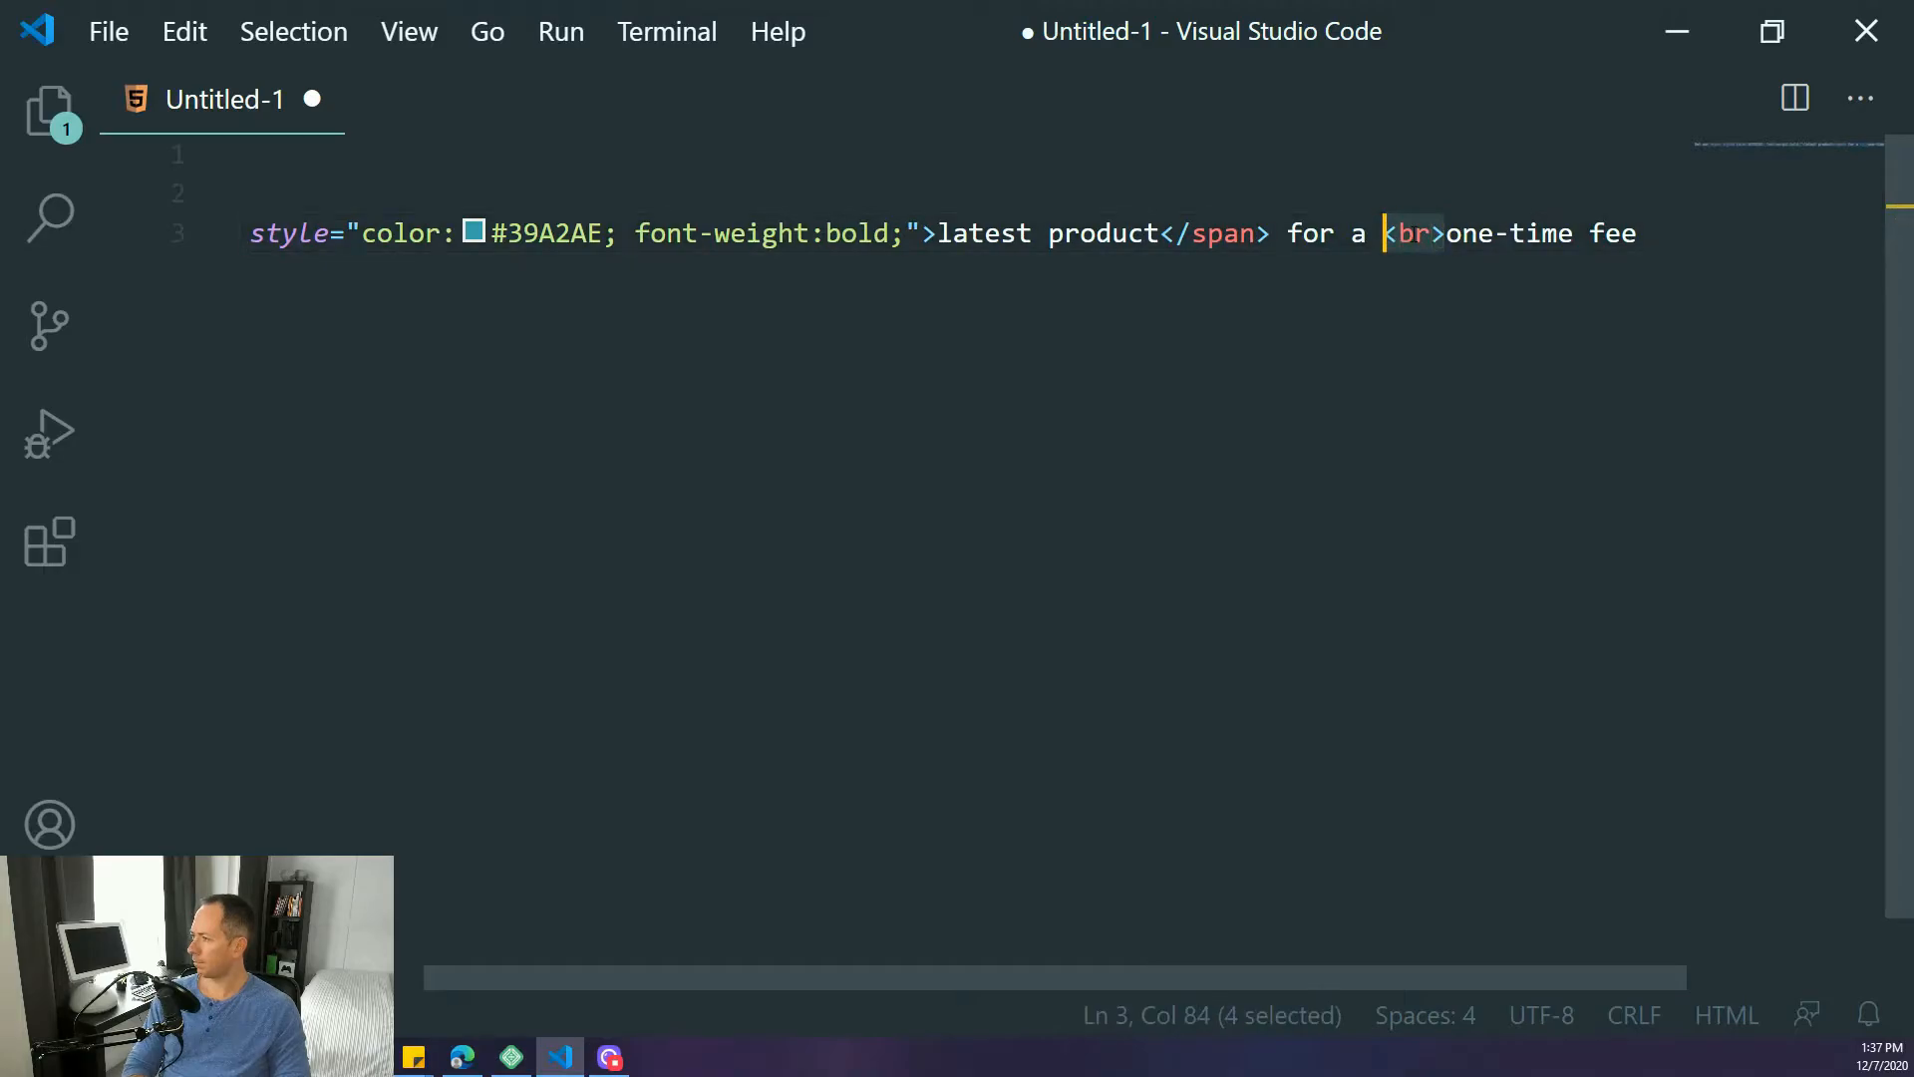
pyautogui.press('BackSpace')
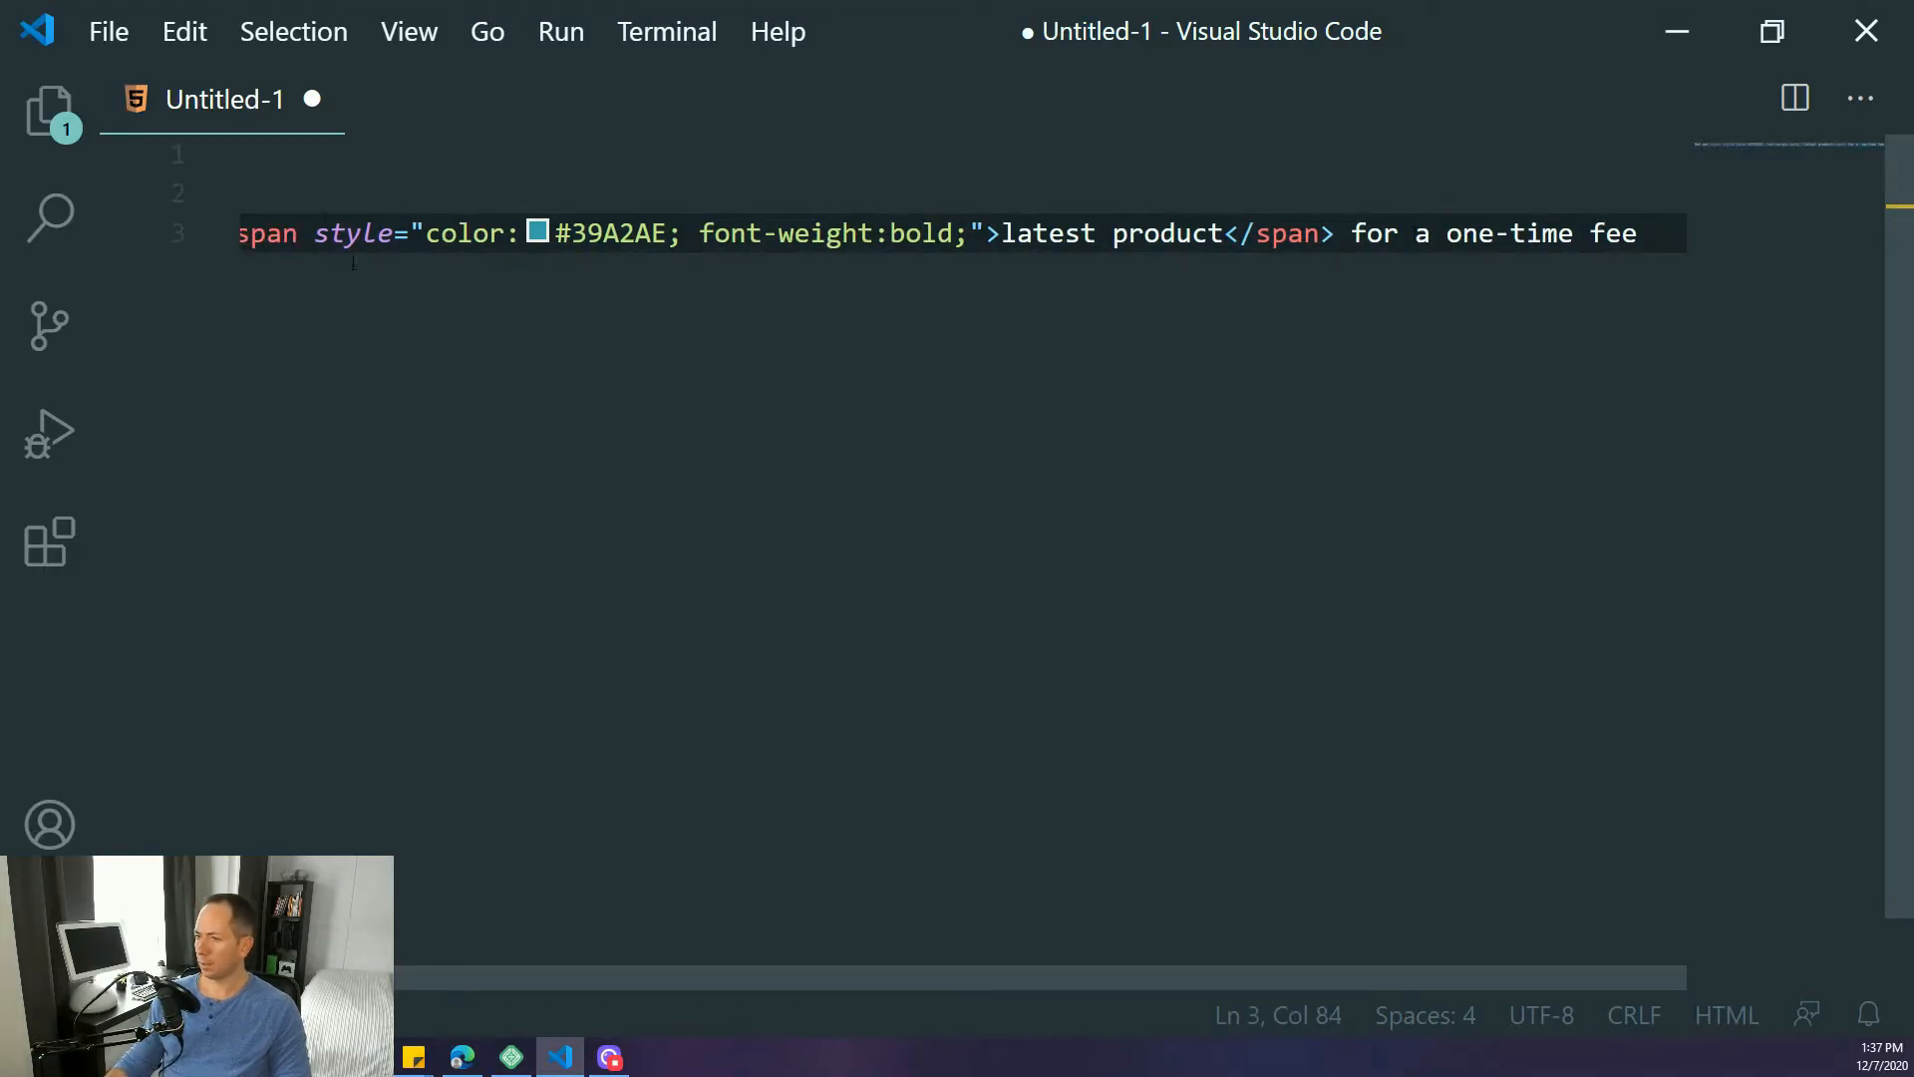
# - Examine the span tag's structure: the wrapped text, the style attribute, its equals sign and the enclosing quotation marks
pyautogui.click(296, 233)
pyautogui.moveTo(1038, 232); pyautogui.dragTo(1260, 234)
pyautogui.click(301, 234)
pyautogui.moveTo(335, 233); pyautogui.dragTo(426, 237)
pyautogui.hotkey('ctrl', 'z')
pyautogui.click(364, 233)
pyautogui.click(427, 233)
pyautogui.click(447, 234)
pyautogui.moveTo(450, 234); pyautogui.dragTo(462, 234)
pyautogui.moveTo(1012, 236); pyautogui.dragTo(1021, 235)
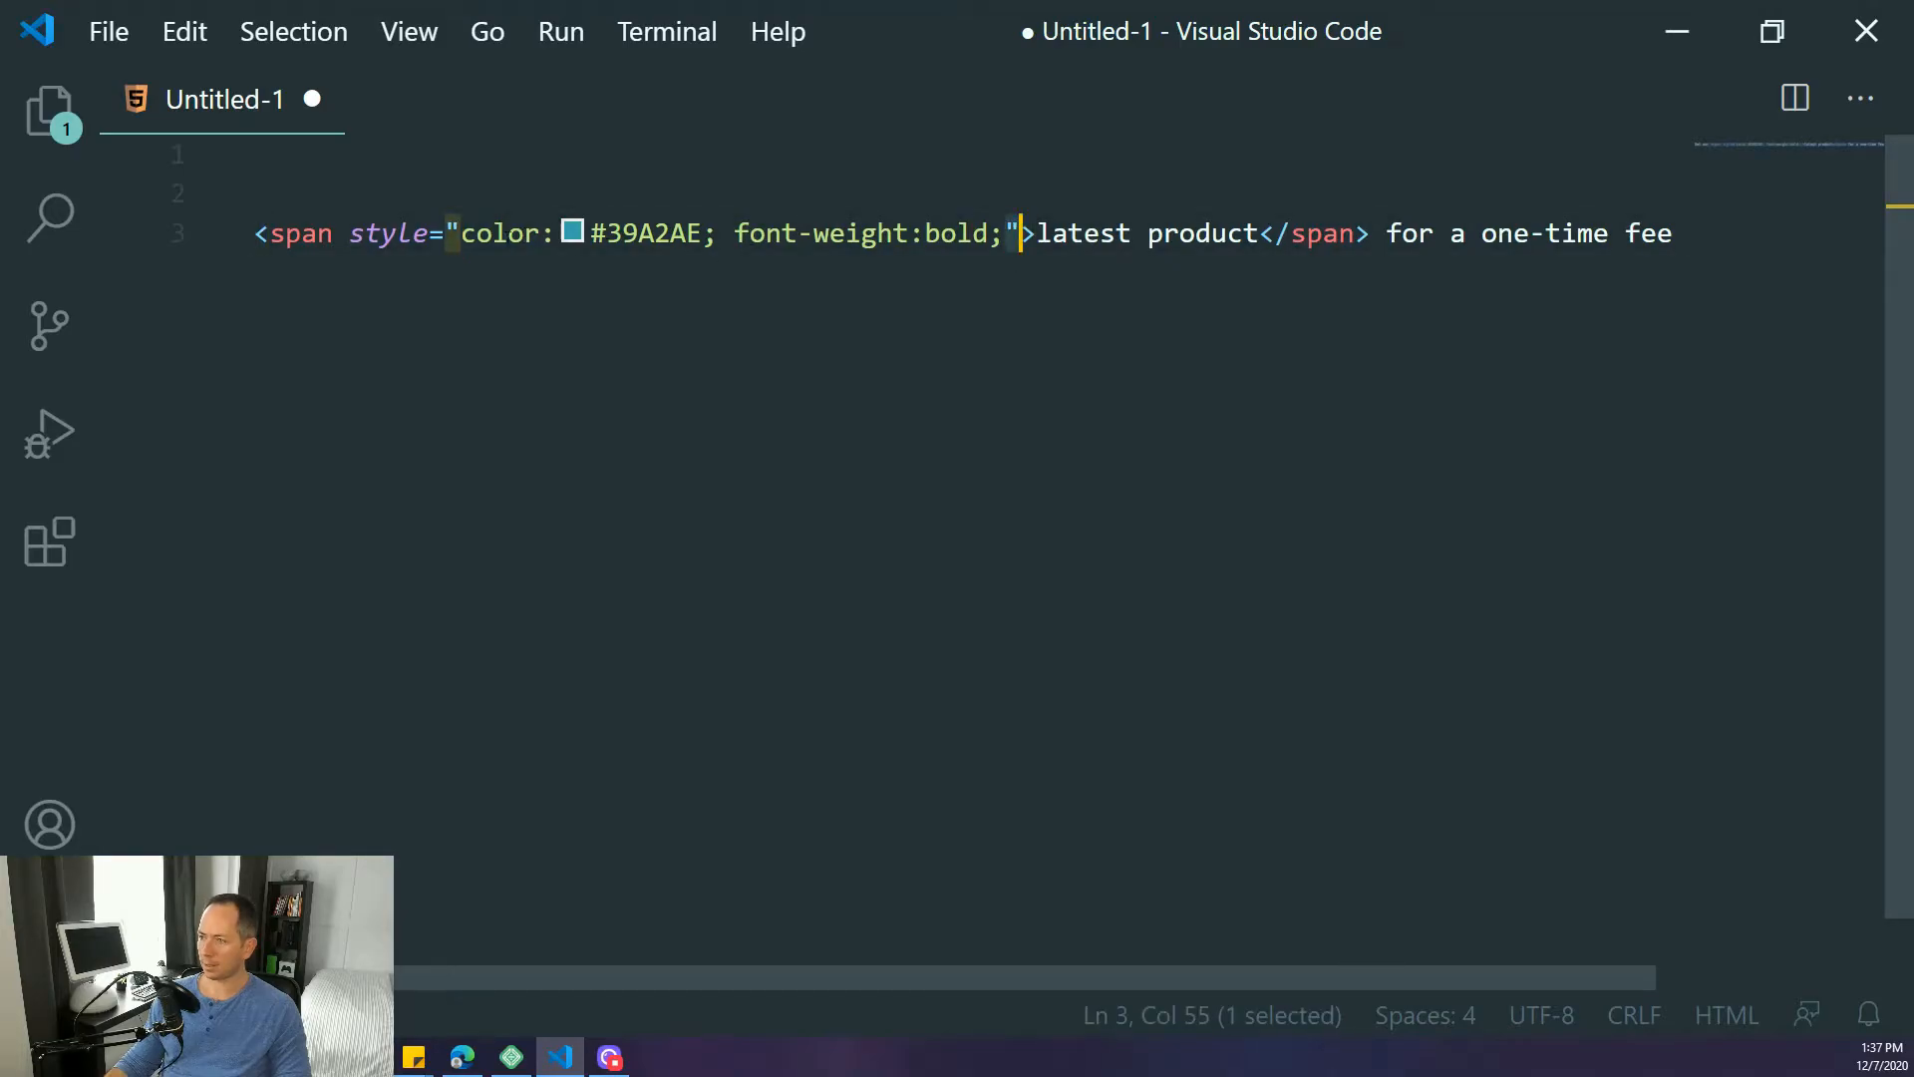
# - Examine the syntax of the color and font-weight declarations, including each property, colon, value and separating semicolon
pyautogui.moveTo(468, 234); pyautogui.dragTo(671, 233)
pyautogui.moveTo(573, 231)
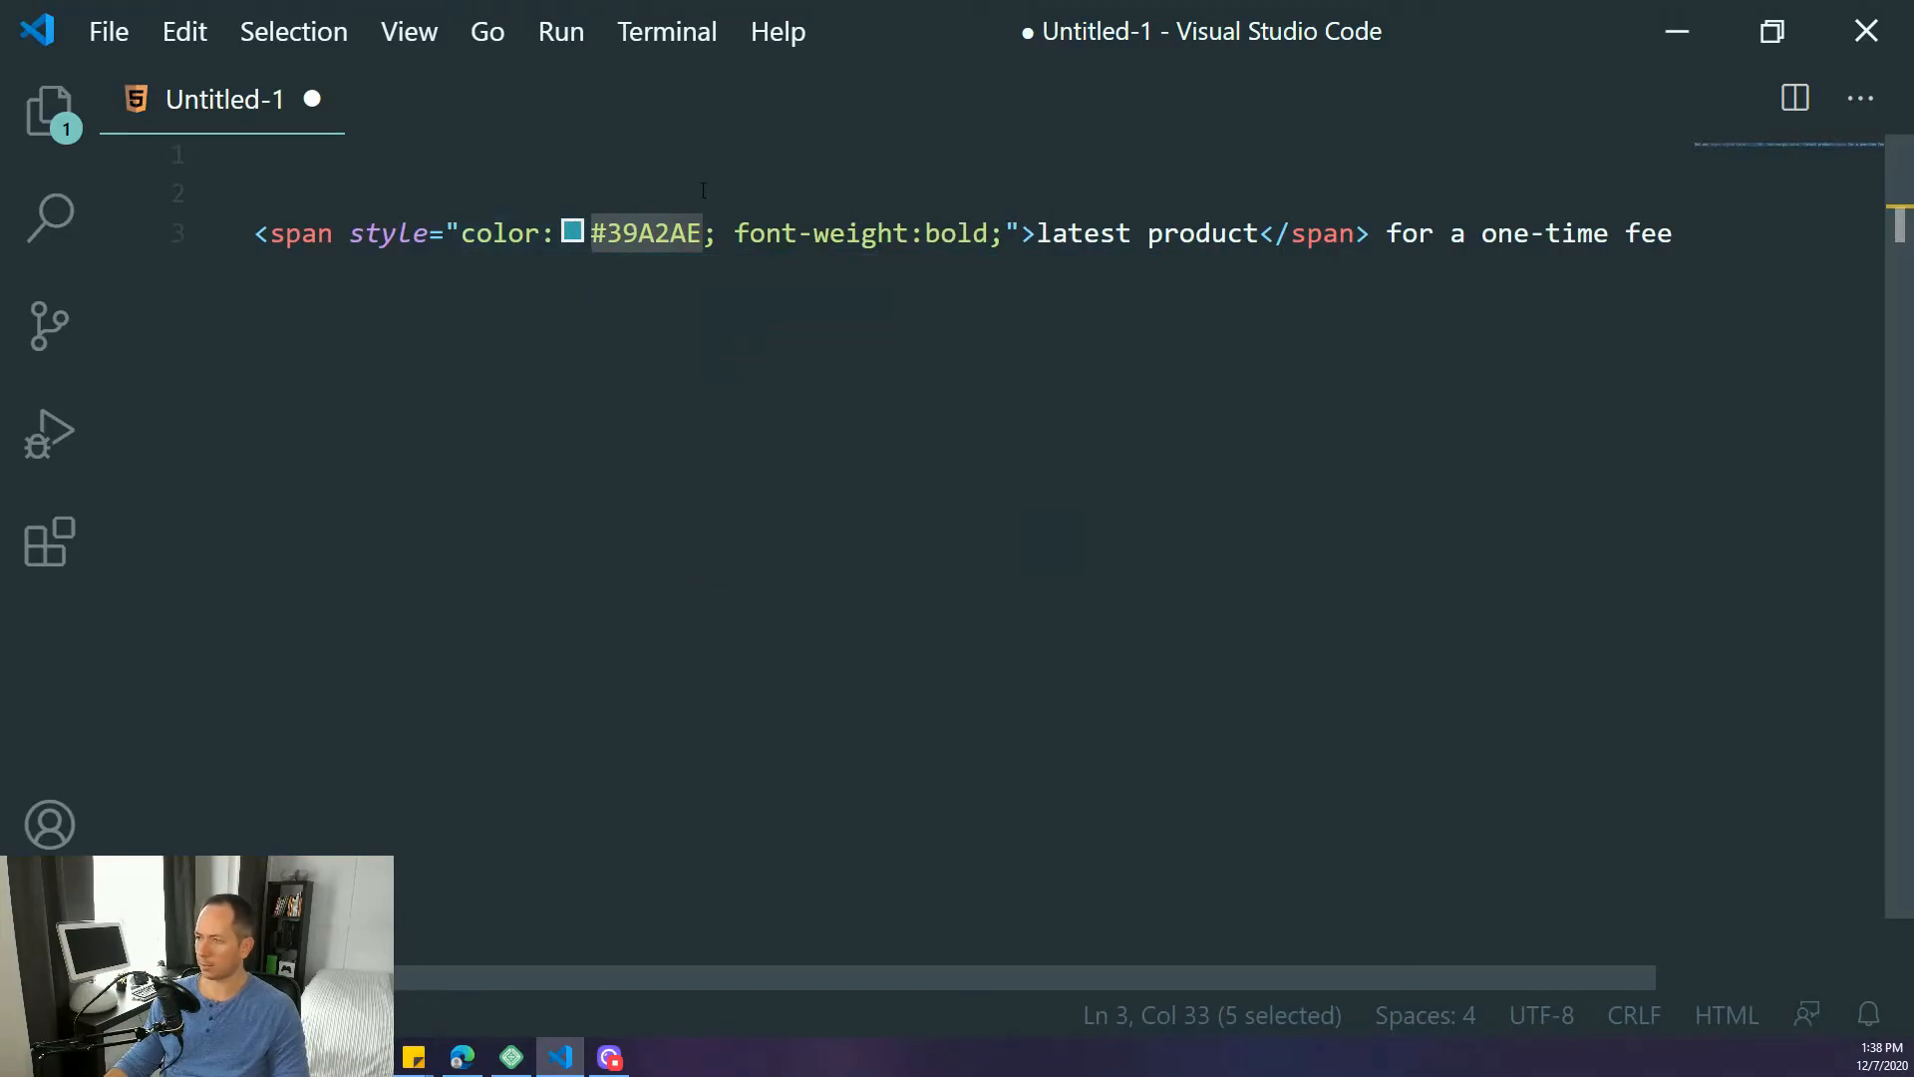
pyautogui.click(746, 232)
pyautogui.moveTo(735, 233); pyautogui.dragTo(723, 285)
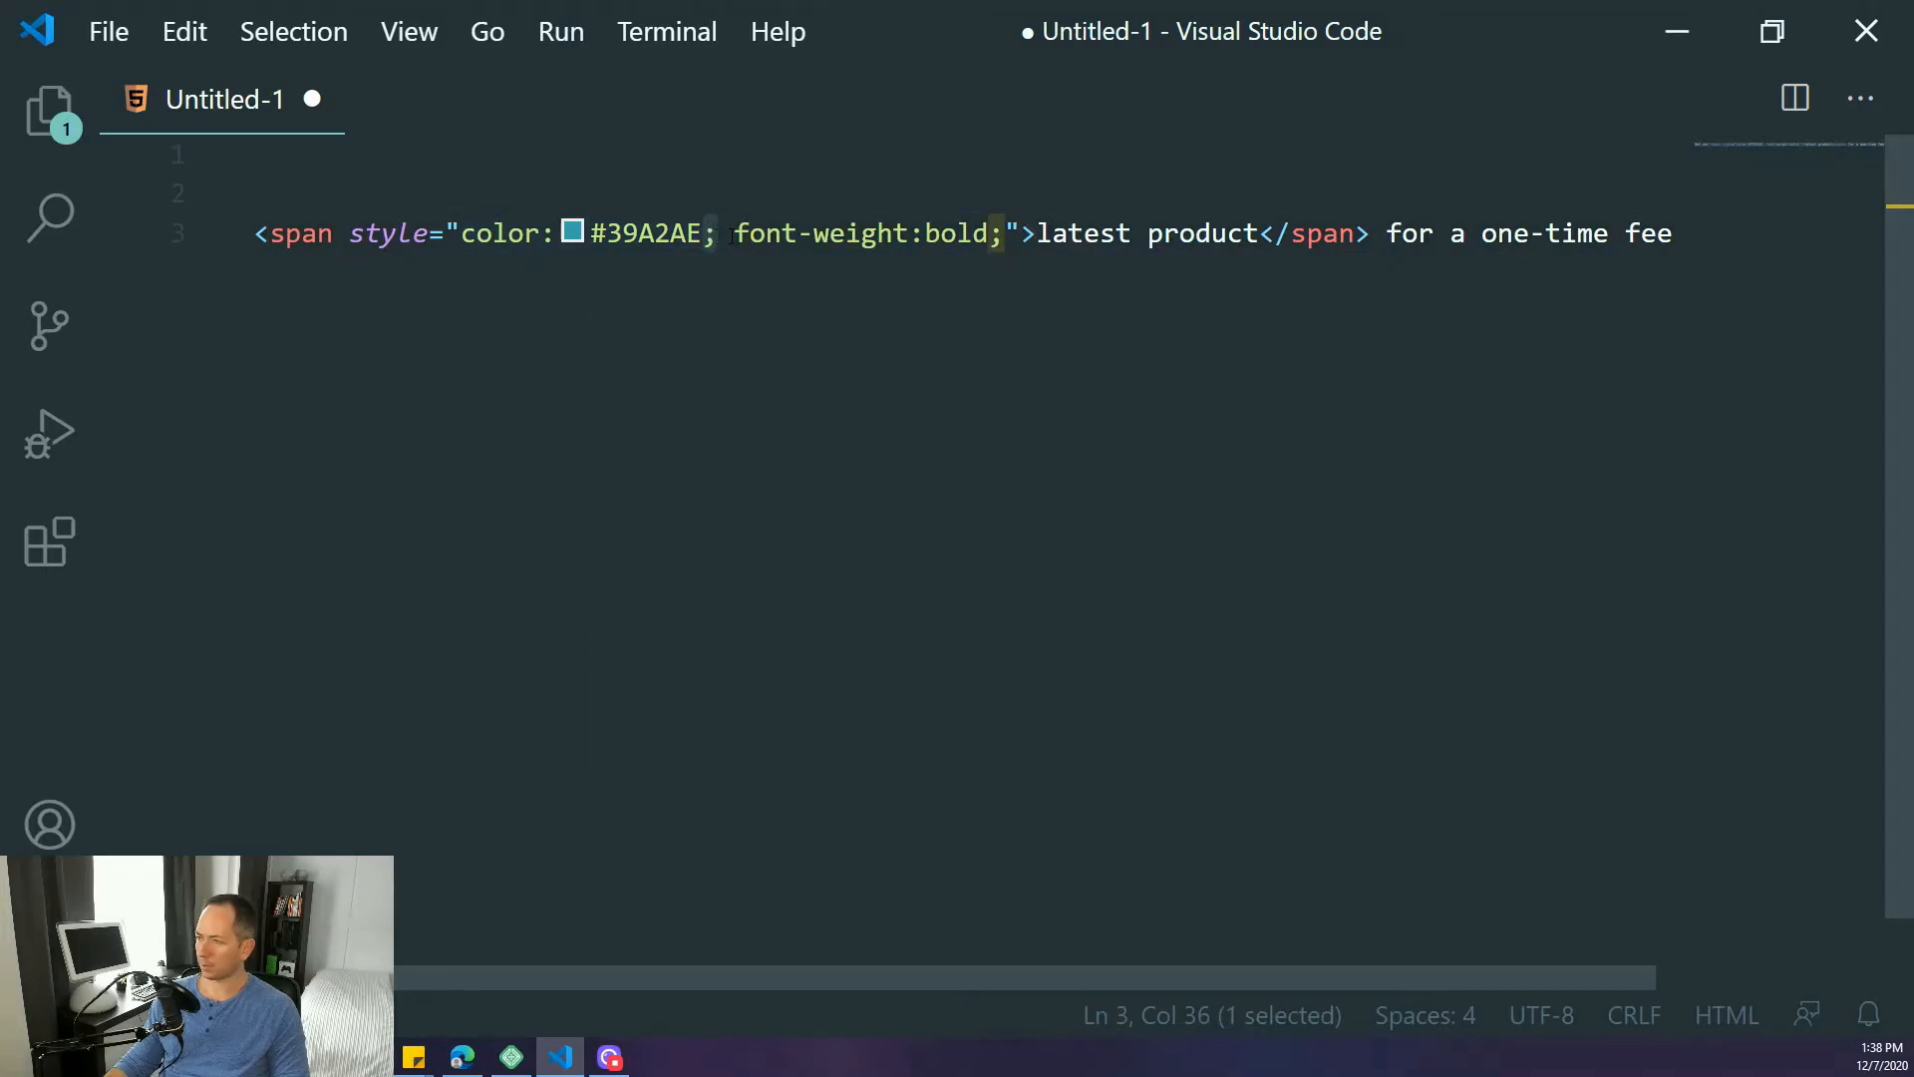
pyautogui.press('Right')
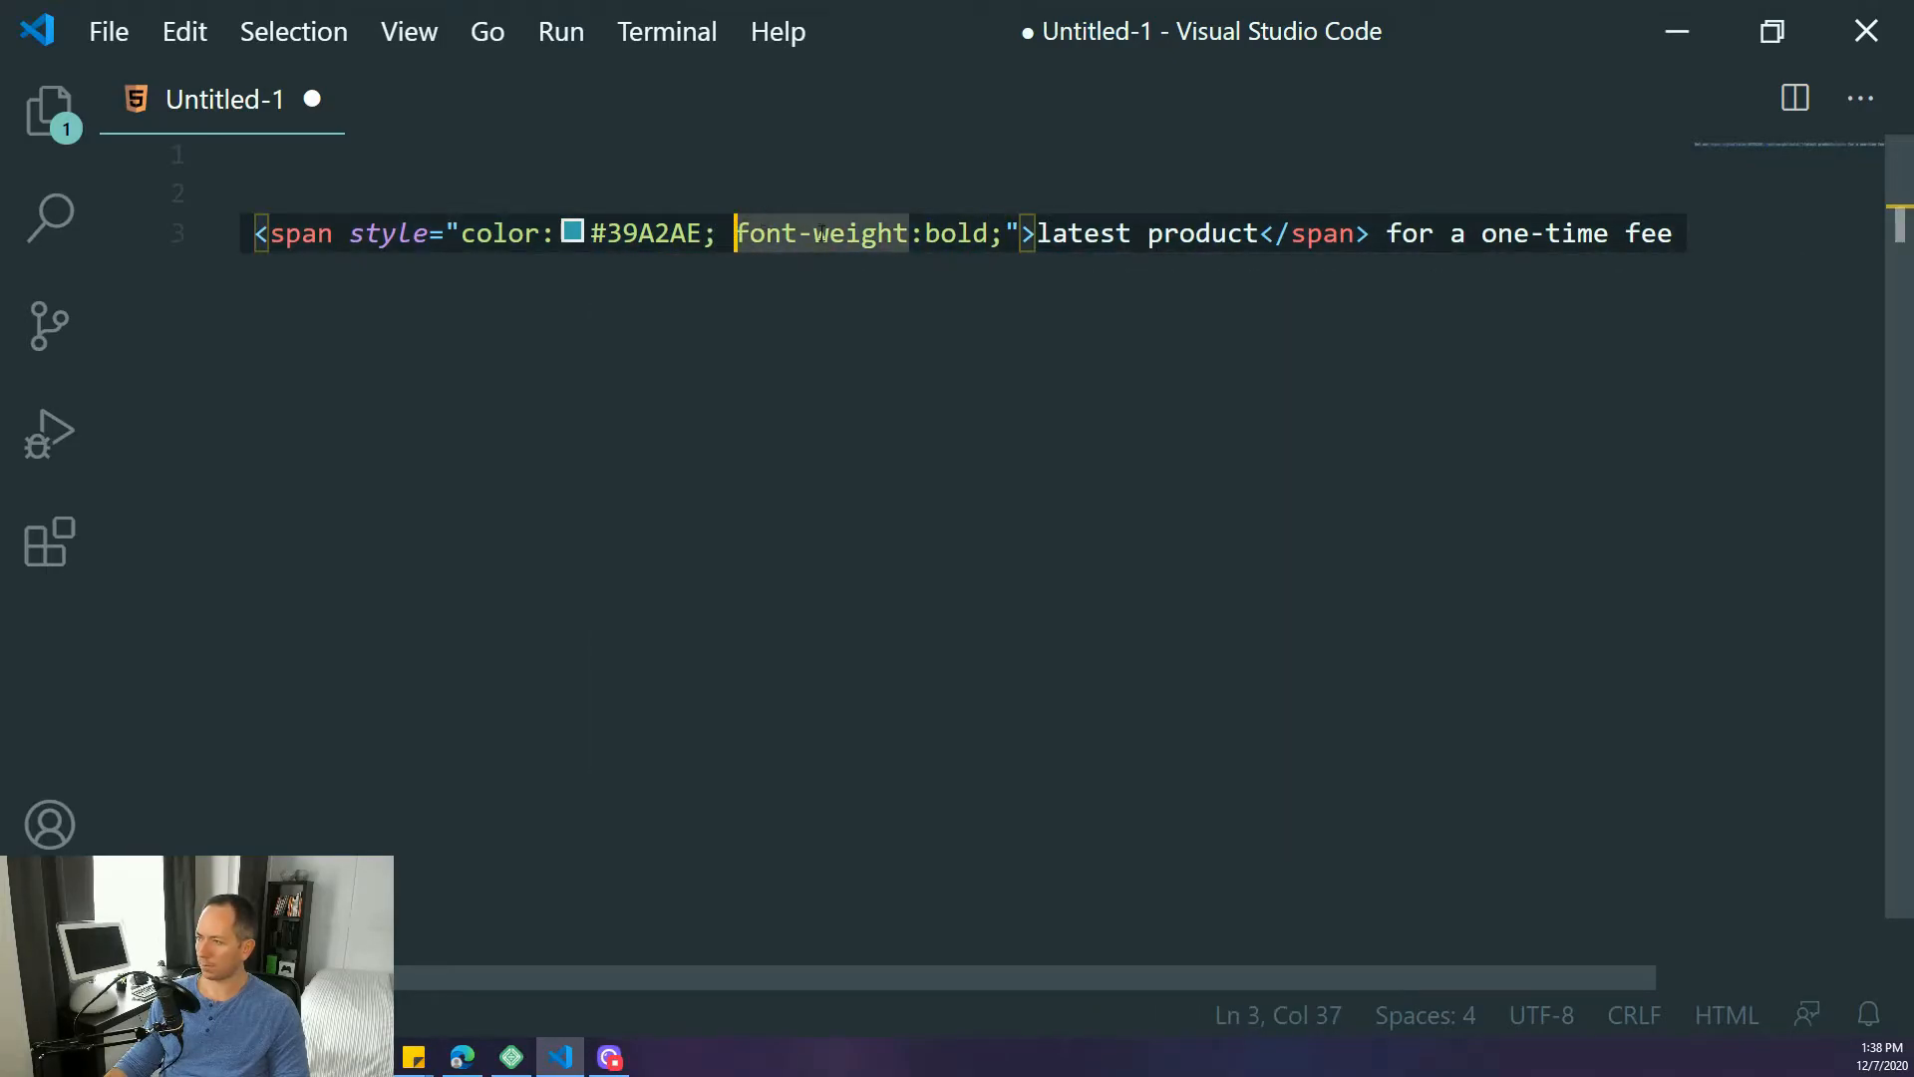
pyautogui.moveTo(897, 239)
pyautogui.moveTo(924, 234); pyautogui.dragTo(911, 233)
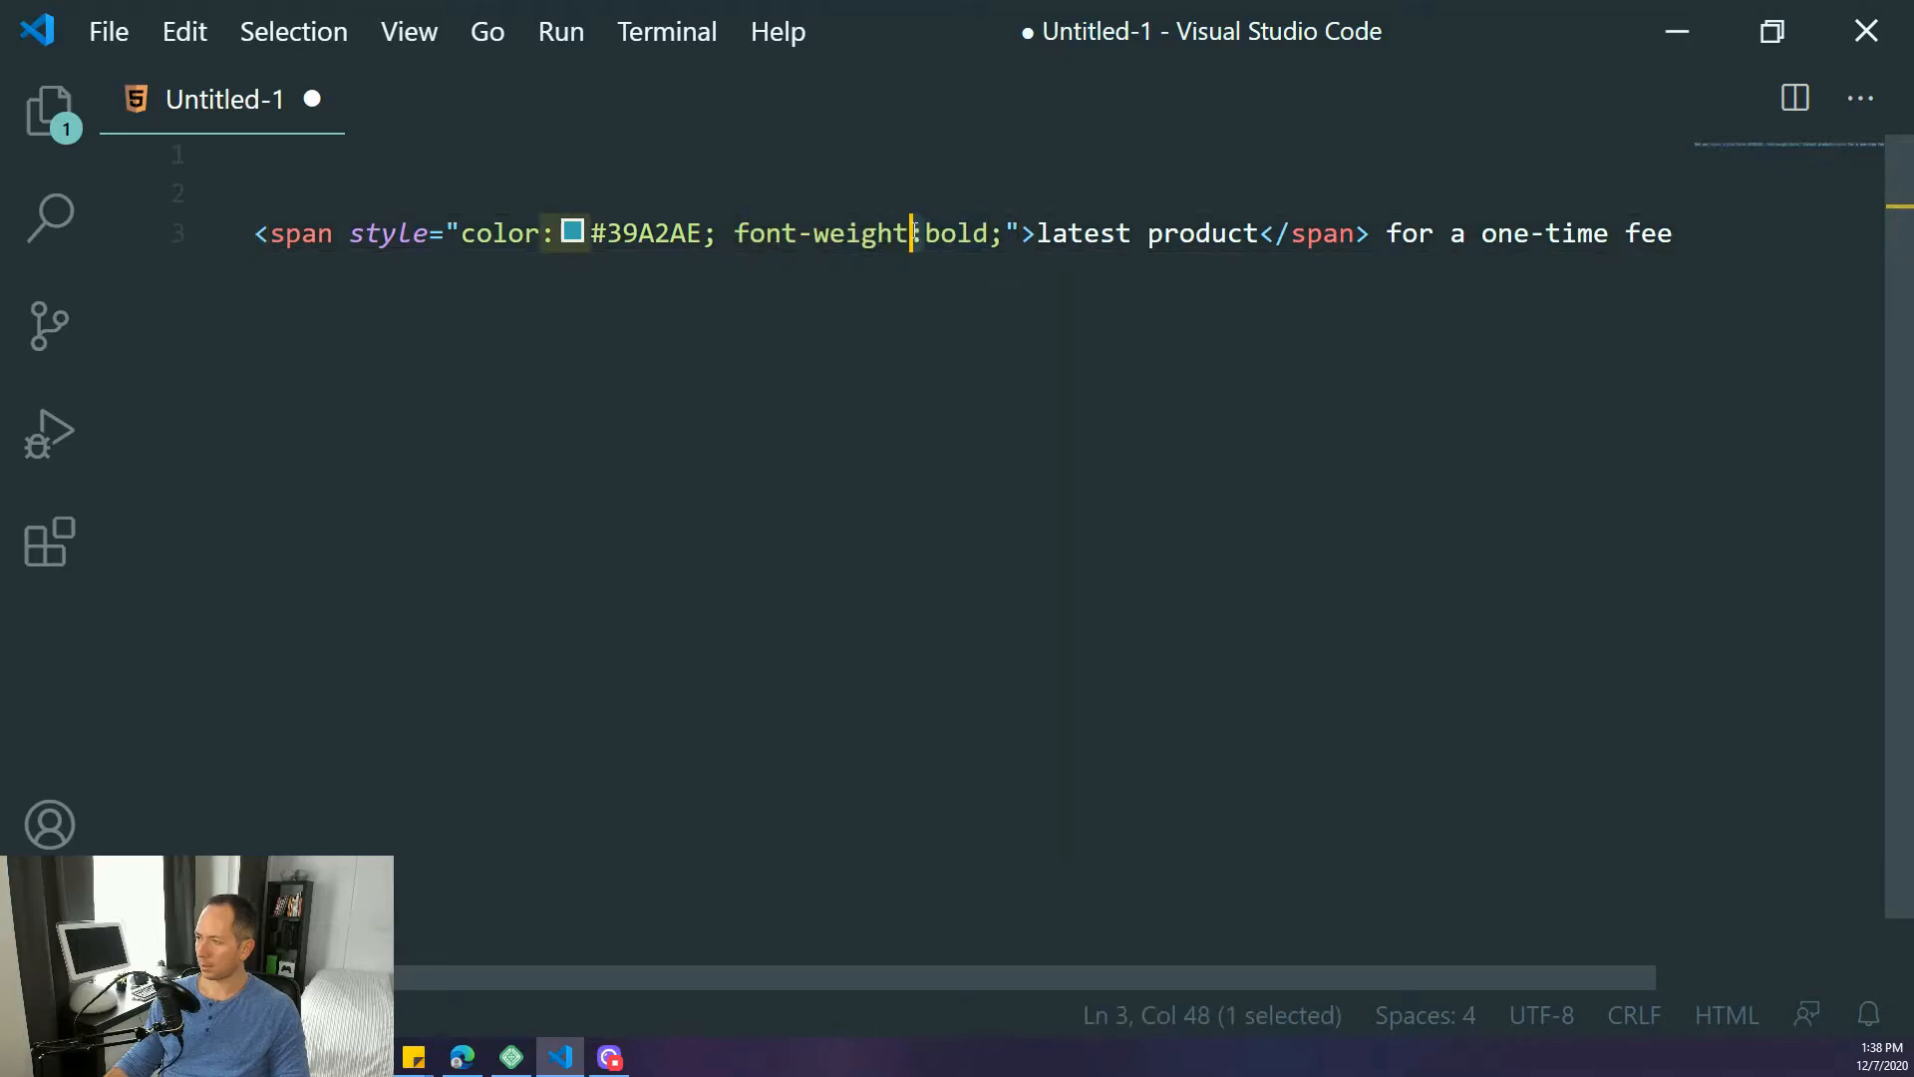
# - Switch to the browser and copy the declaration text-decoration: underline; from the h3 example on the w3schools text-decoration page
pyautogui.click(465, 1050)
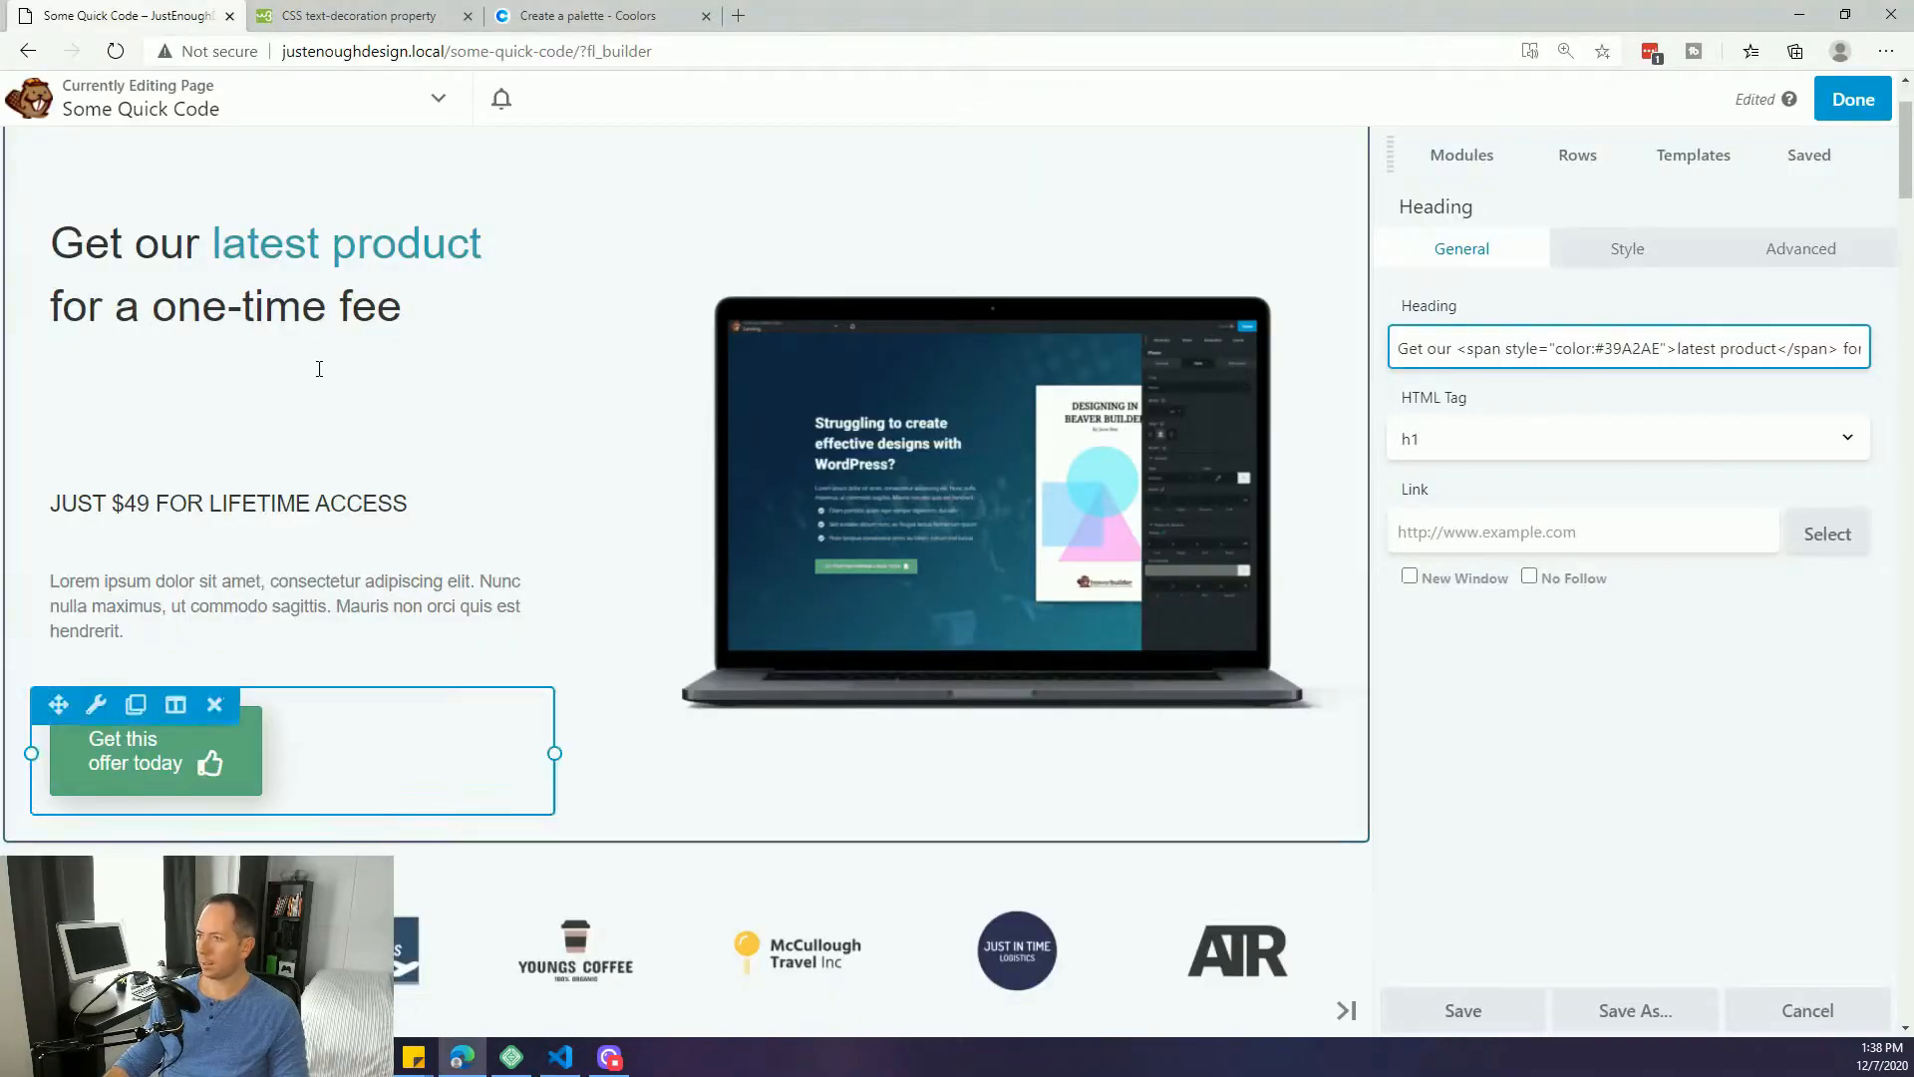
pyautogui.click(382, 17)
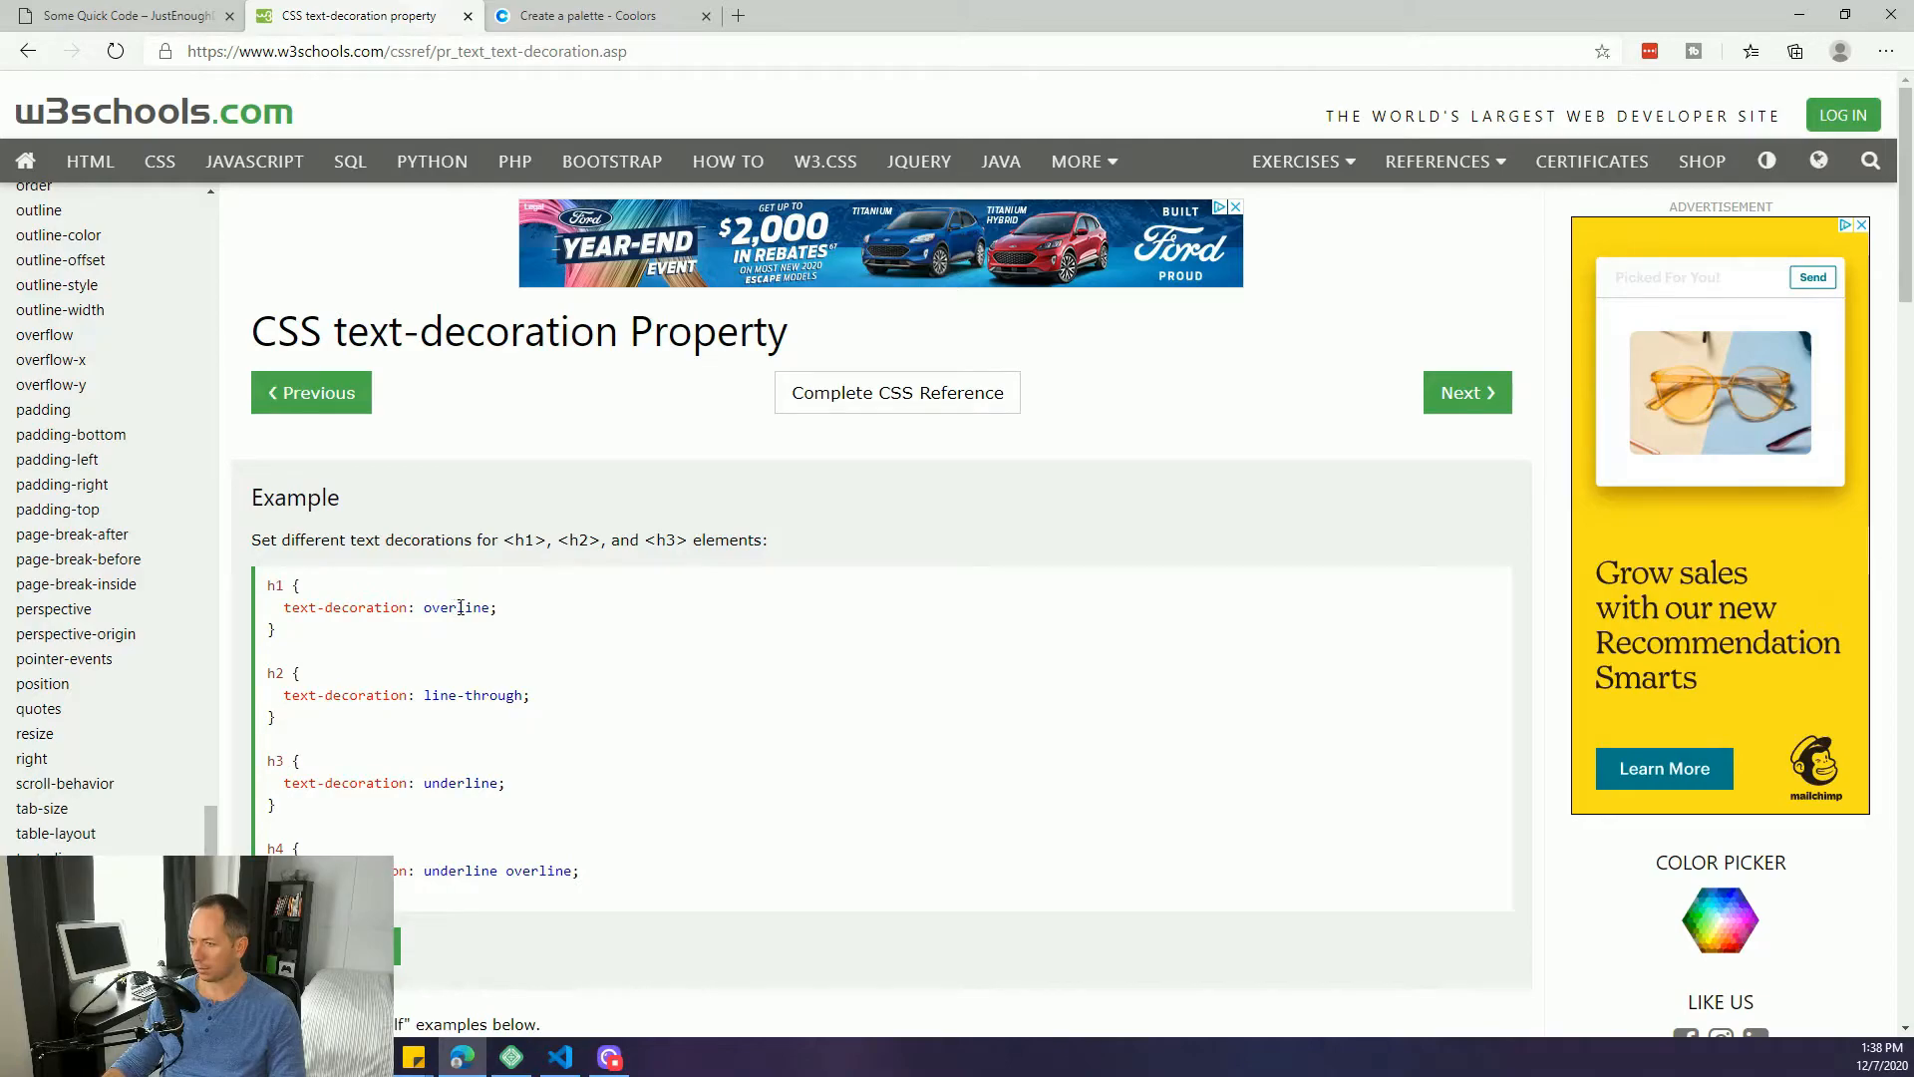
pyautogui.moveTo(426, 695); pyautogui.dragTo(524, 695)
pyautogui.click(305, 786)
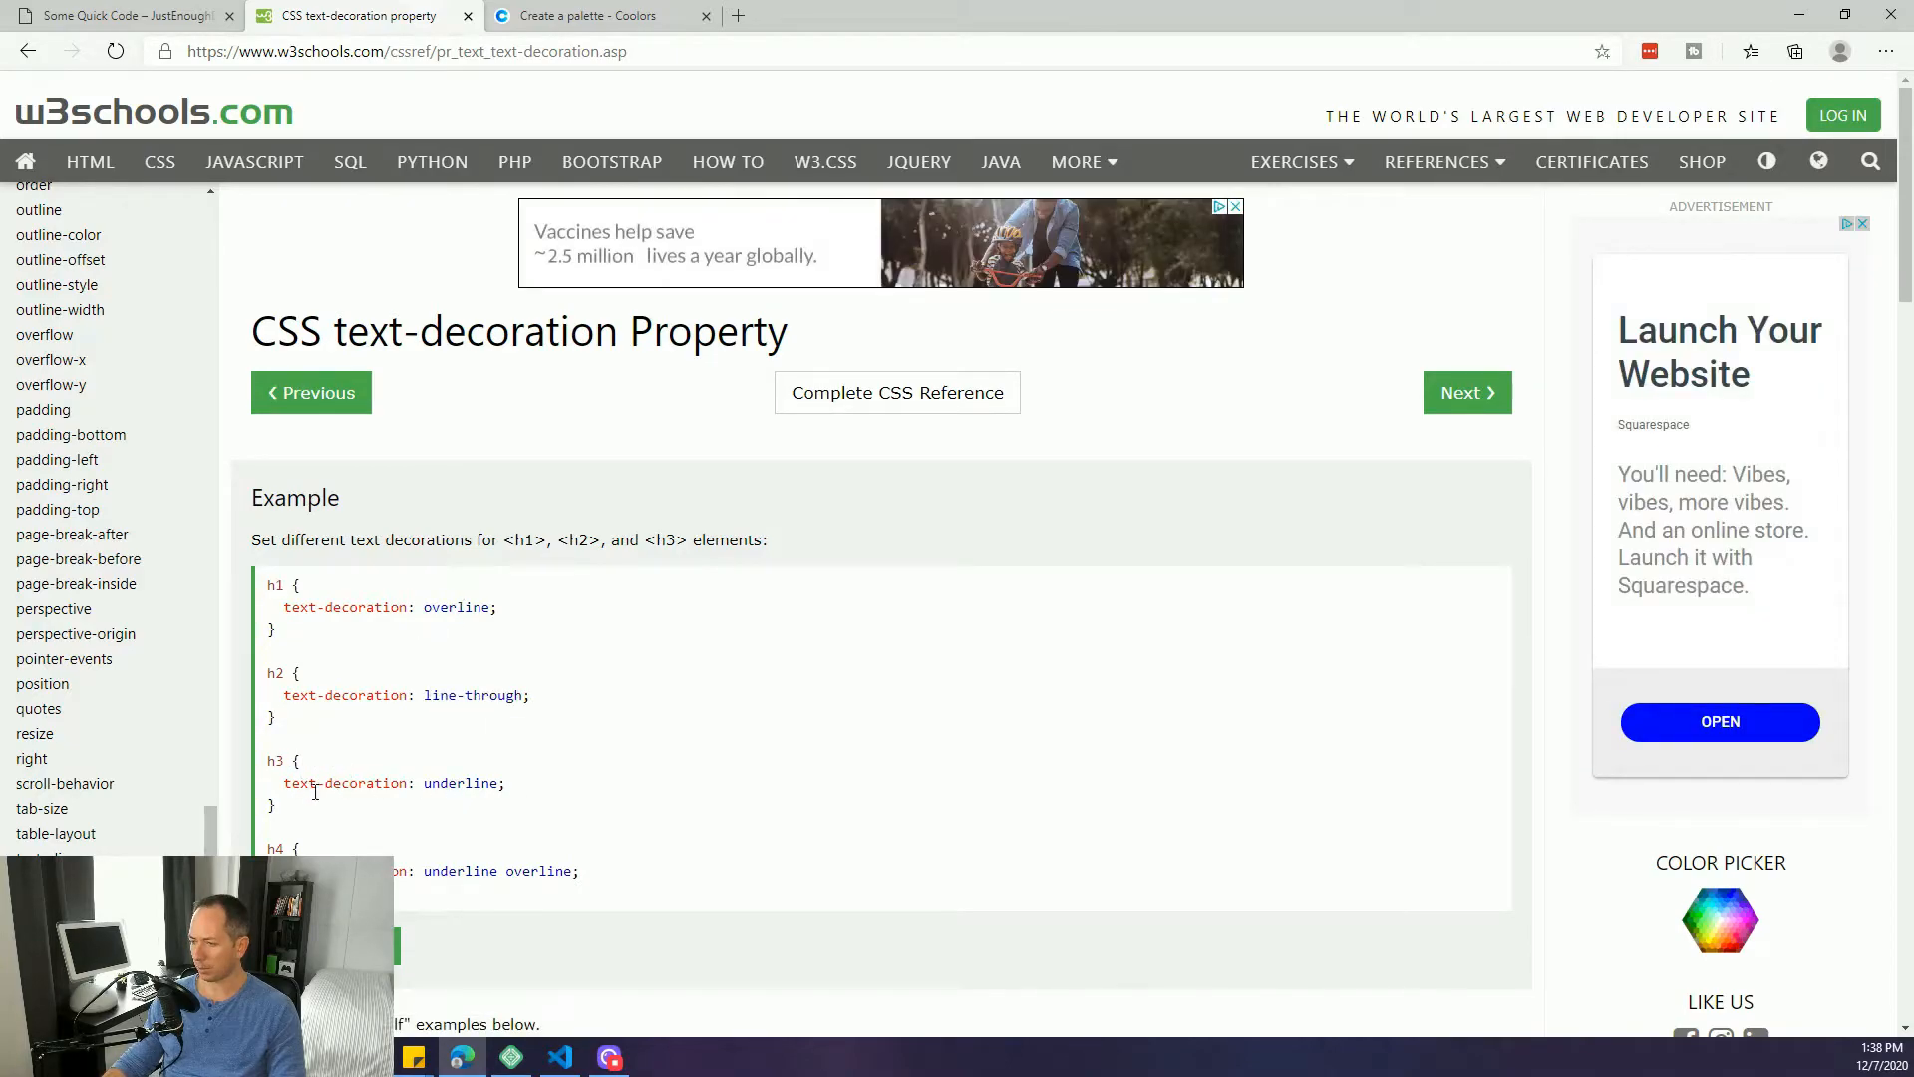
pyautogui.moveTo(443, 785); pyautogui.dragTo(501, 784)
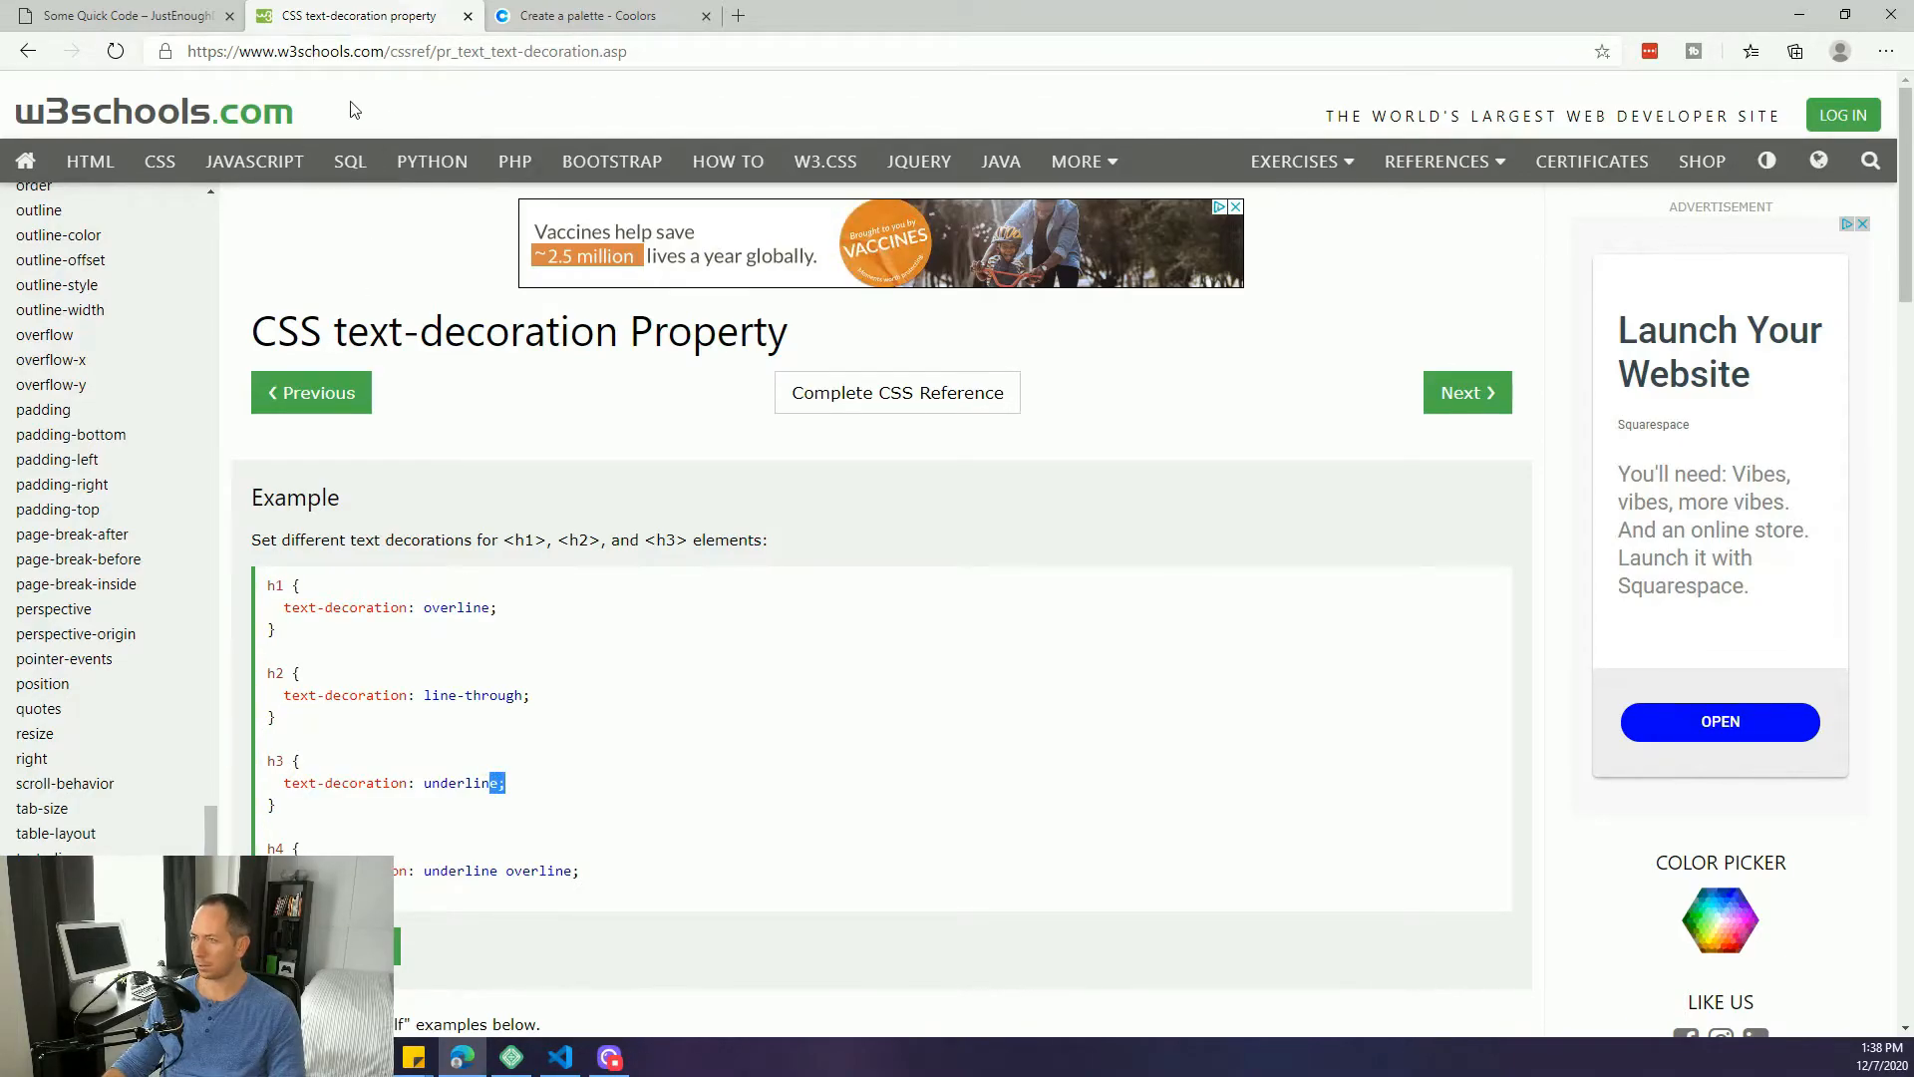
pyautogui.moveTo(507, 783); pyautogui.dragTo(301, 783)
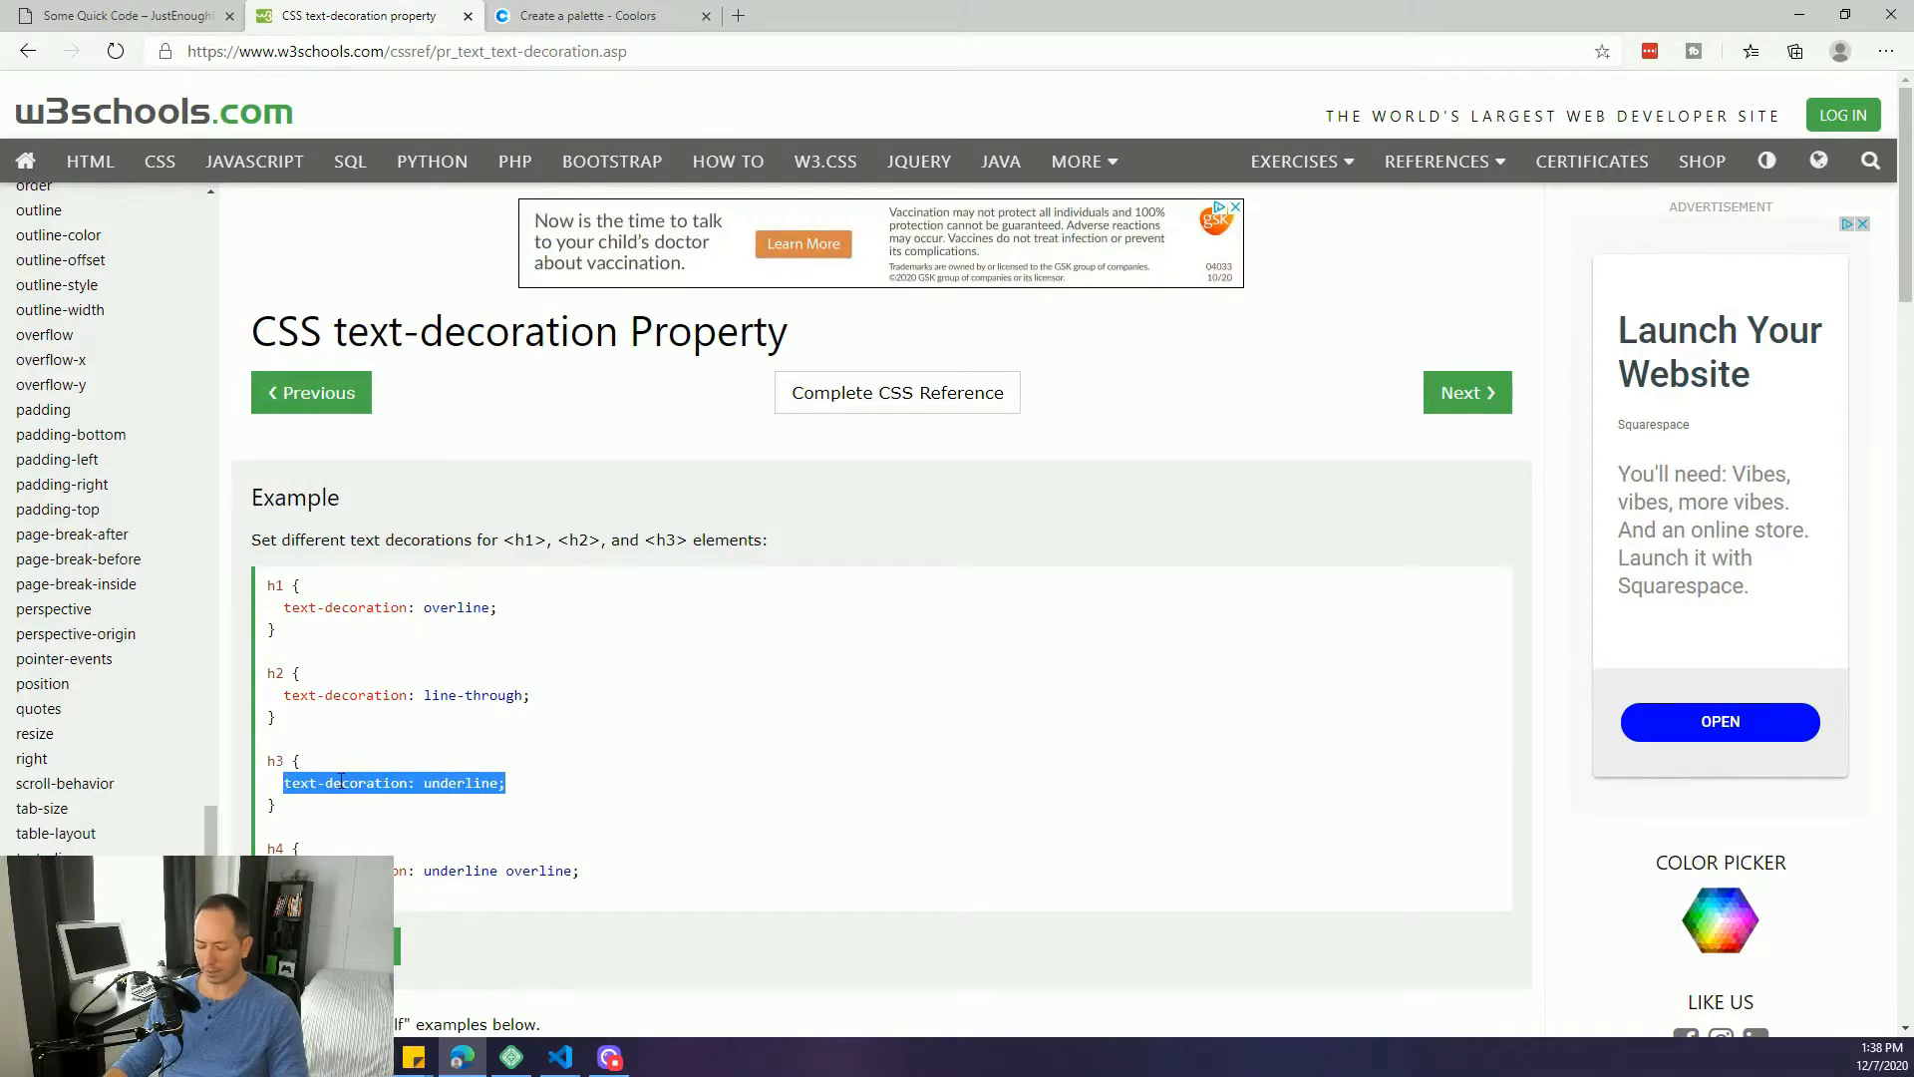
# - Switch to Visual Studio Code and add text-decoration: underline; after font-weight:bold; in the span's style attribute
pyautogui.click(560, 1057)
pyautogui.click(1005, 232)
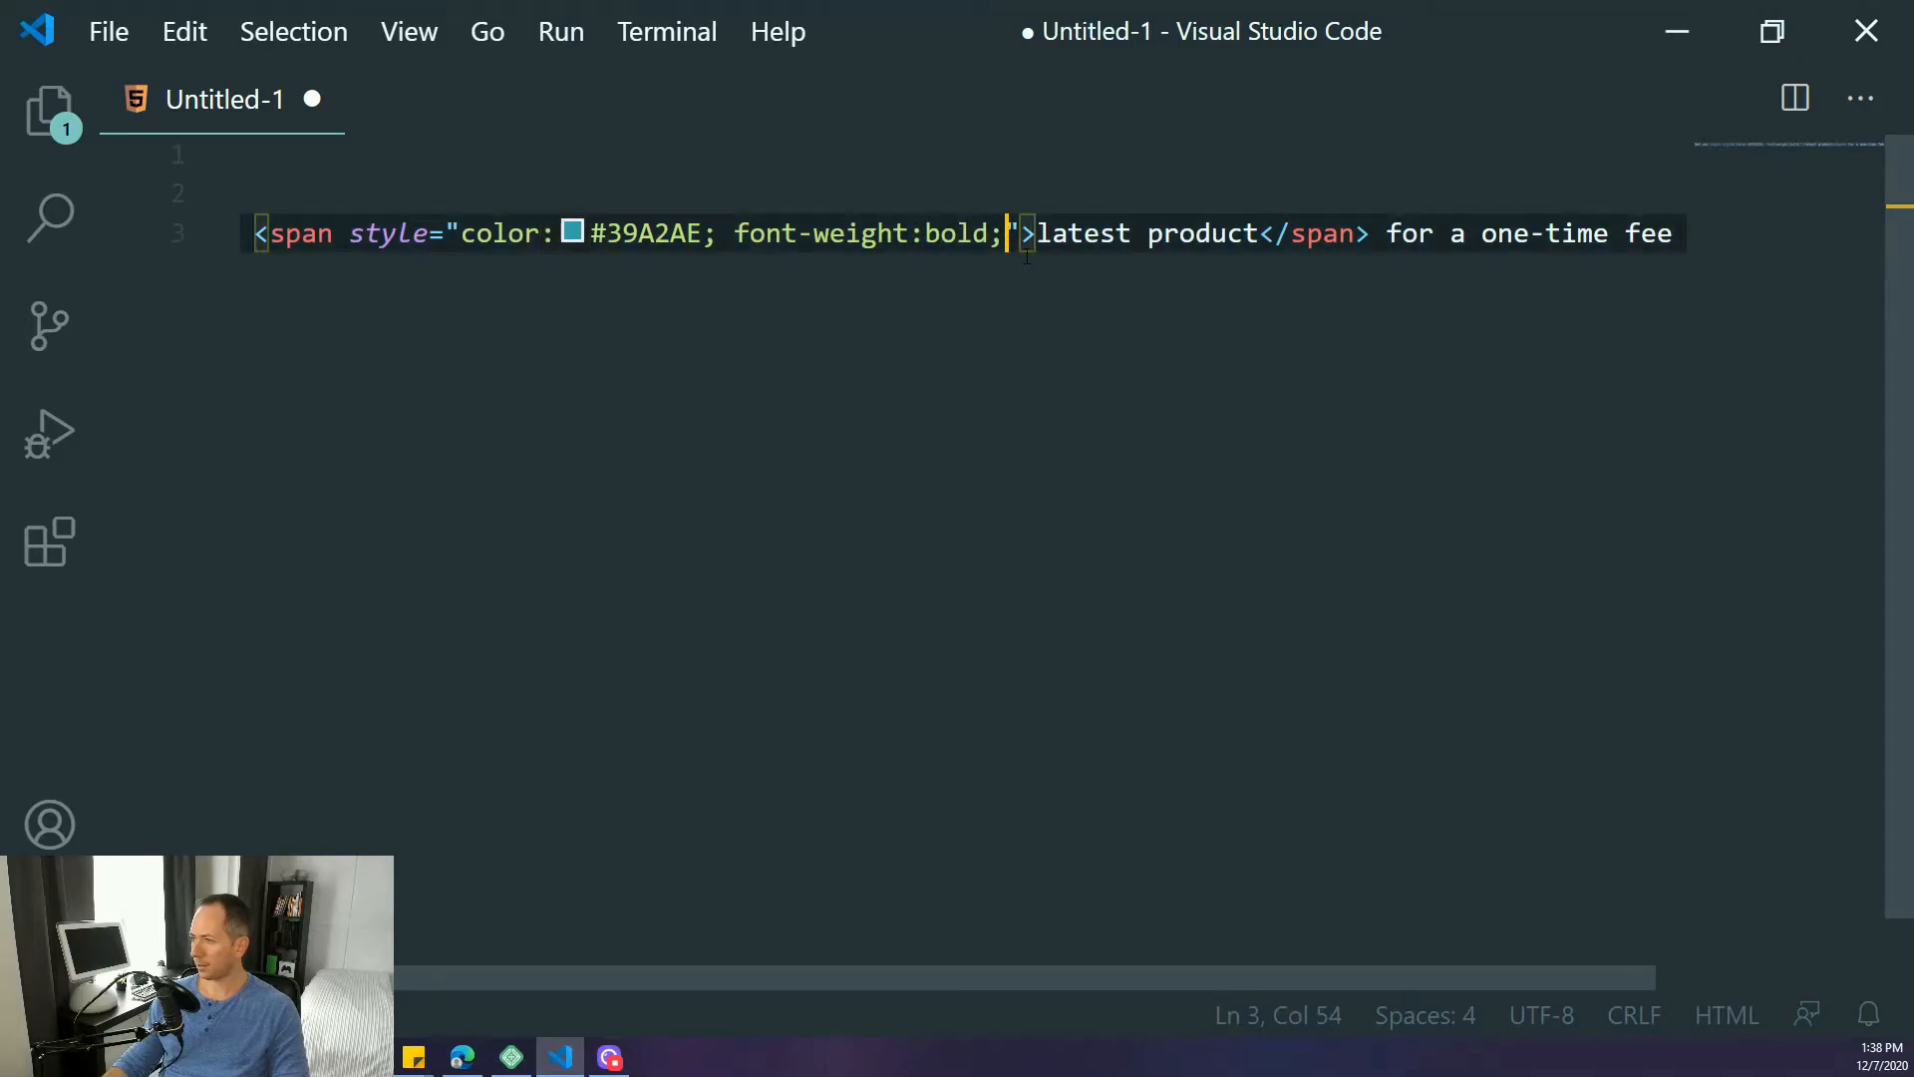
pyautogui.write('text-decoration: underline;')
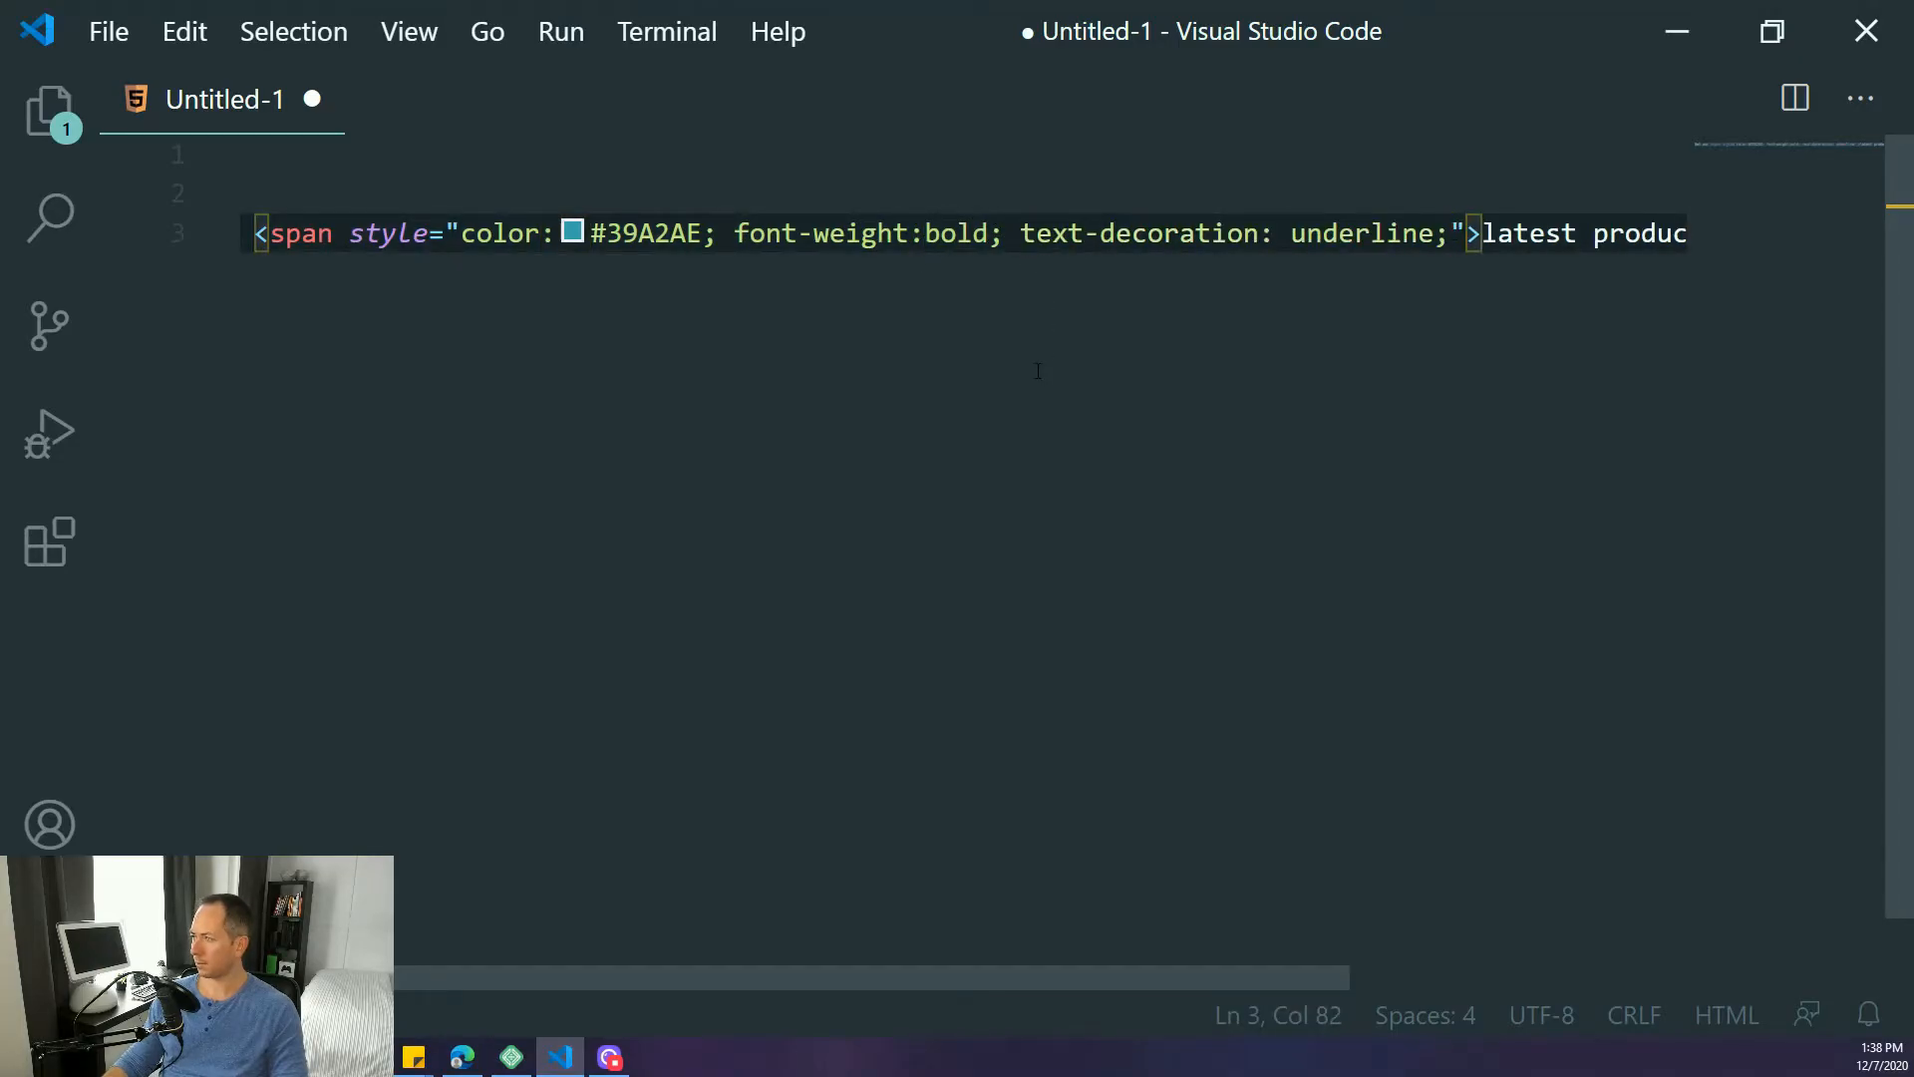
# - Copy the complete heading line and replace the Heading module's text in Beaver Builder with it, including the bold and underline declarations
pyautogui.press('End')
pyautogui.hotkey('shift', 'Up')
pyautogui.hotkey('shift', 'Down')
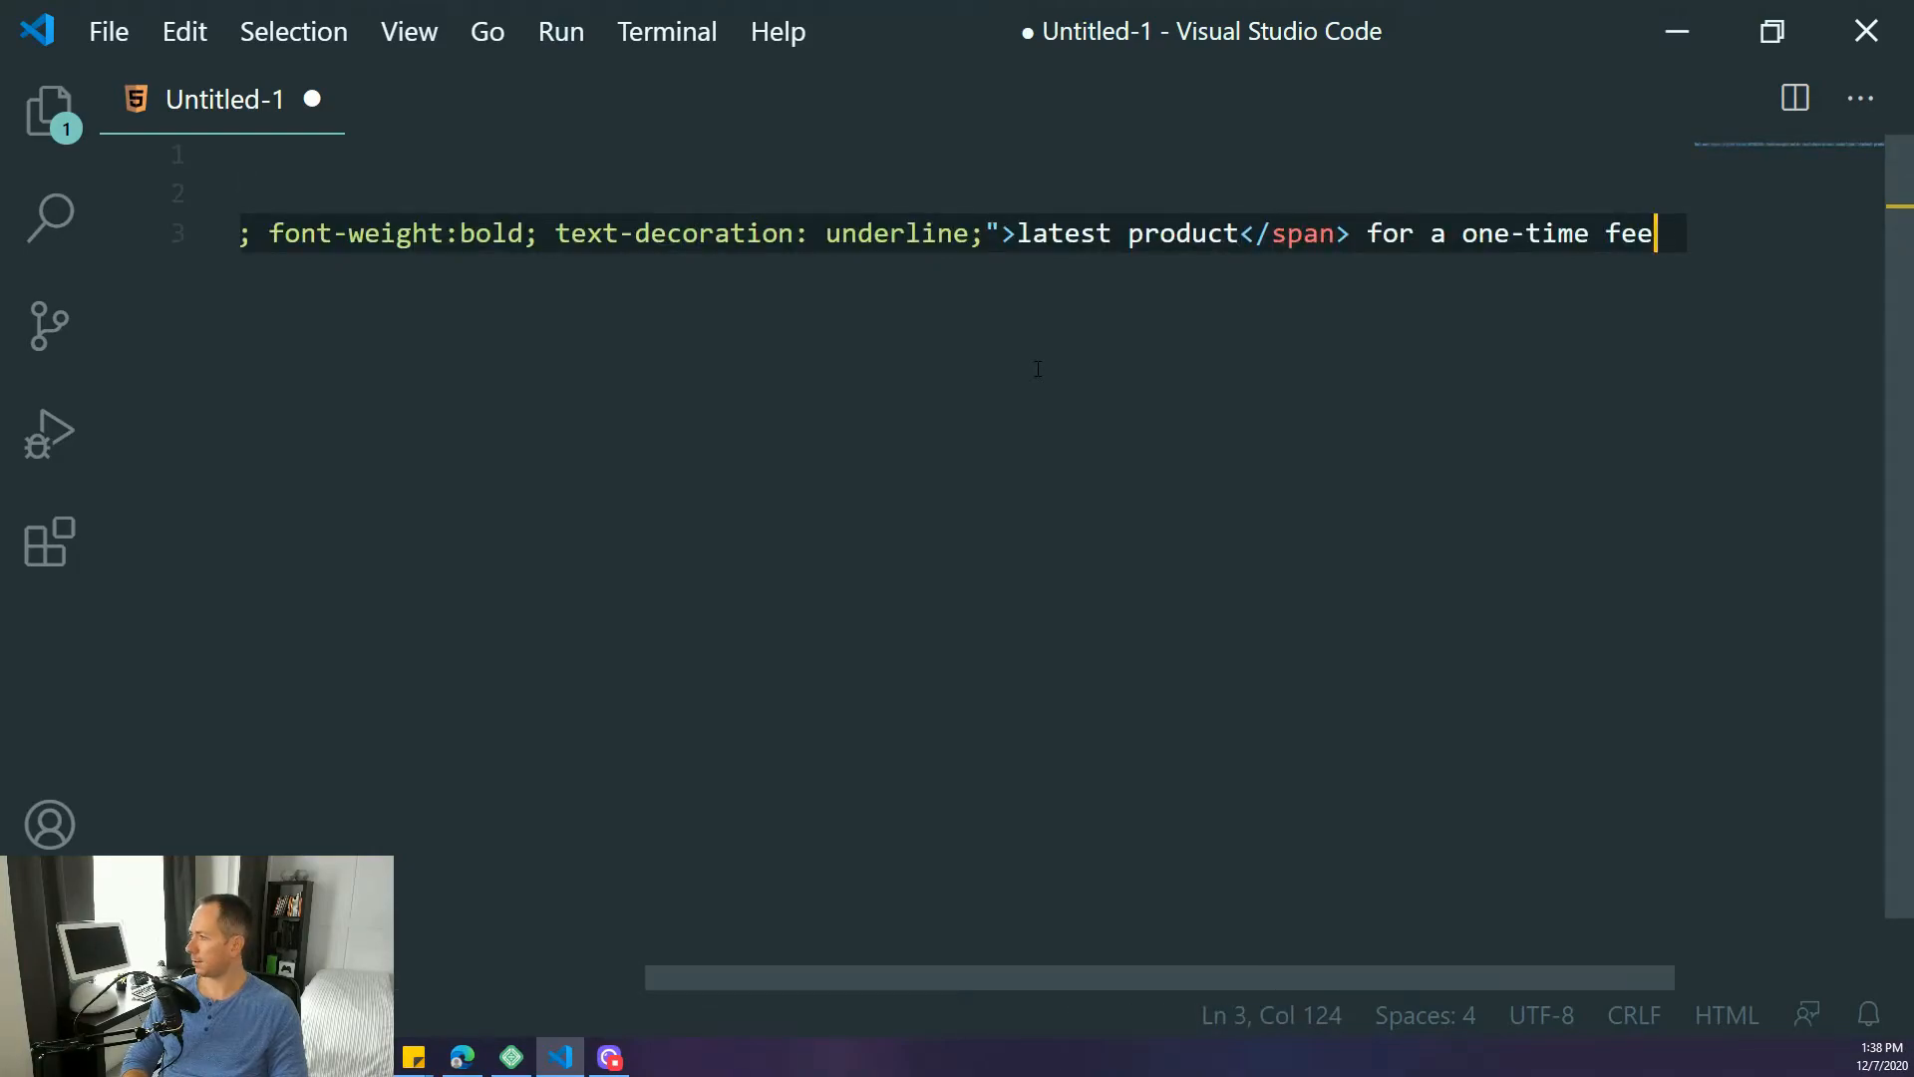
pyautogui.hotkey('shift', 'Home')
pyautogui.hotkey('alt', 'Tab')
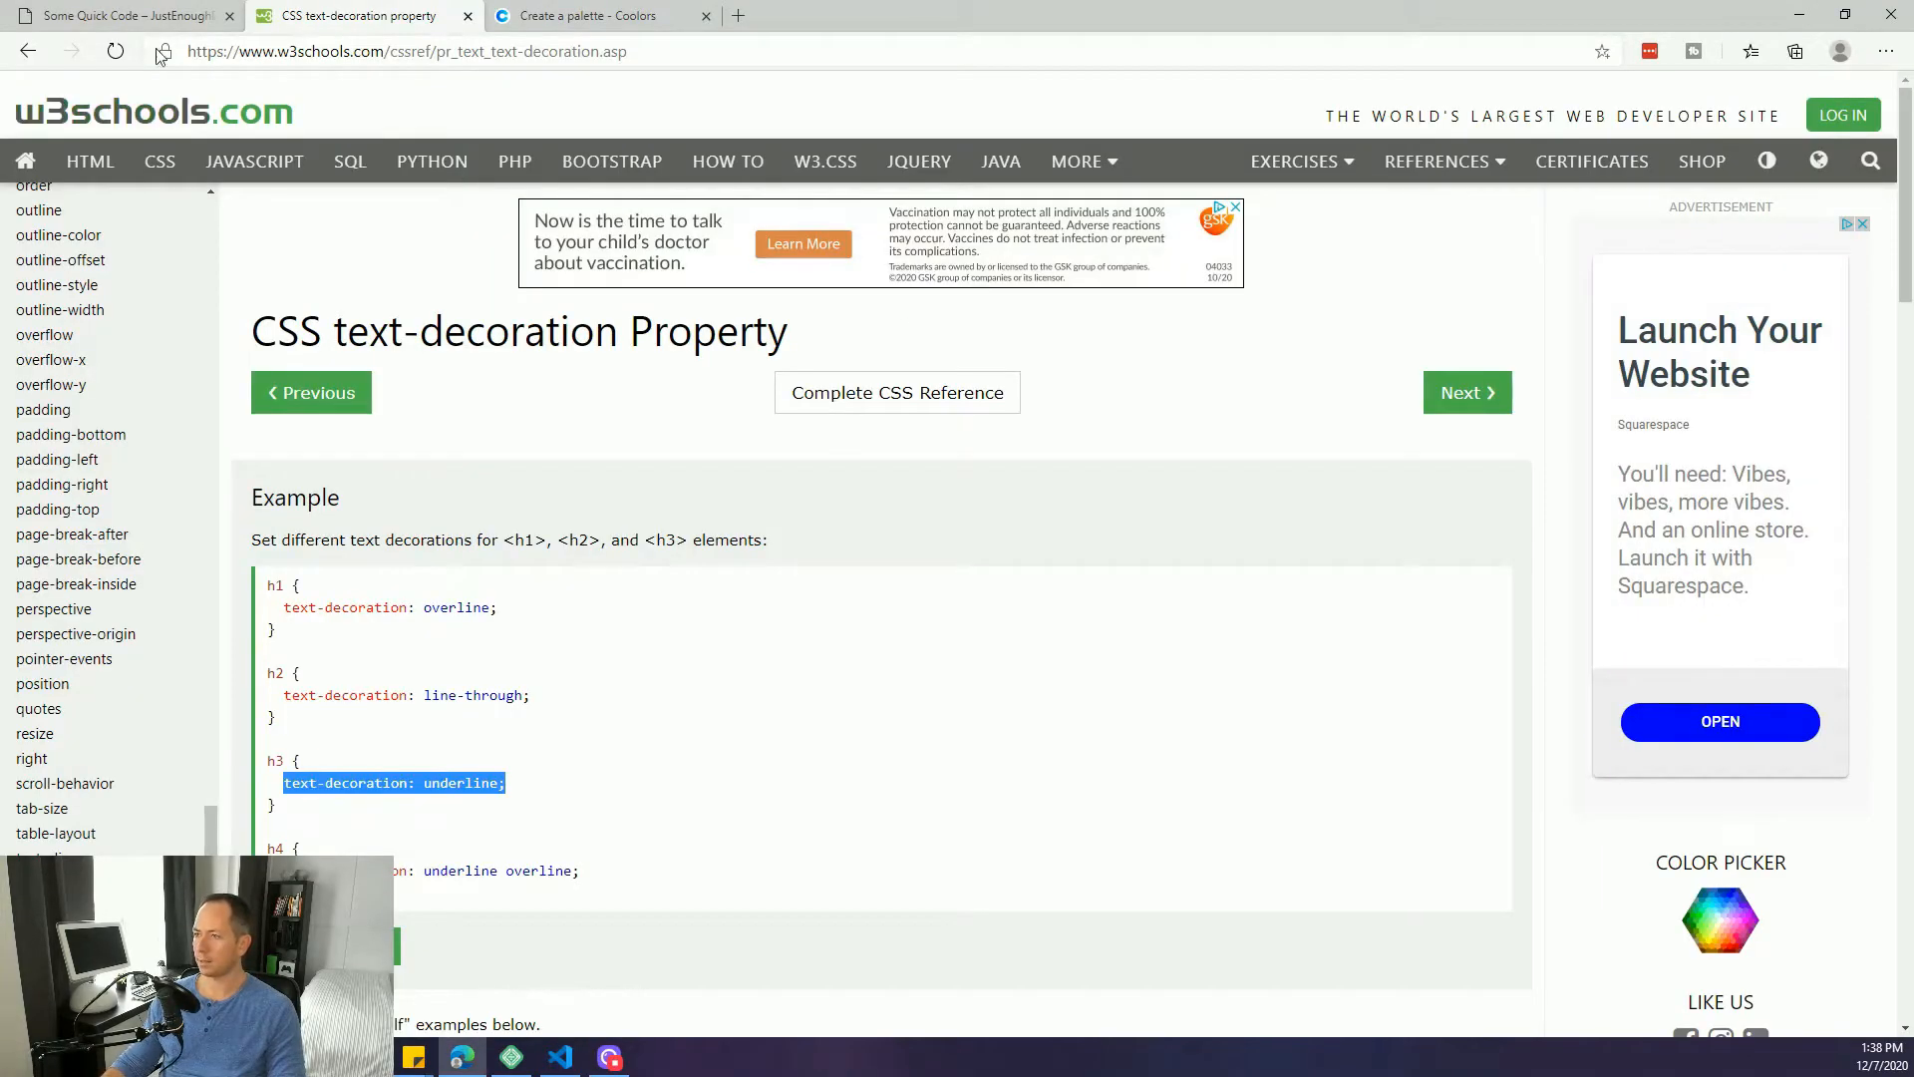
pyautogui.click(162, 12)
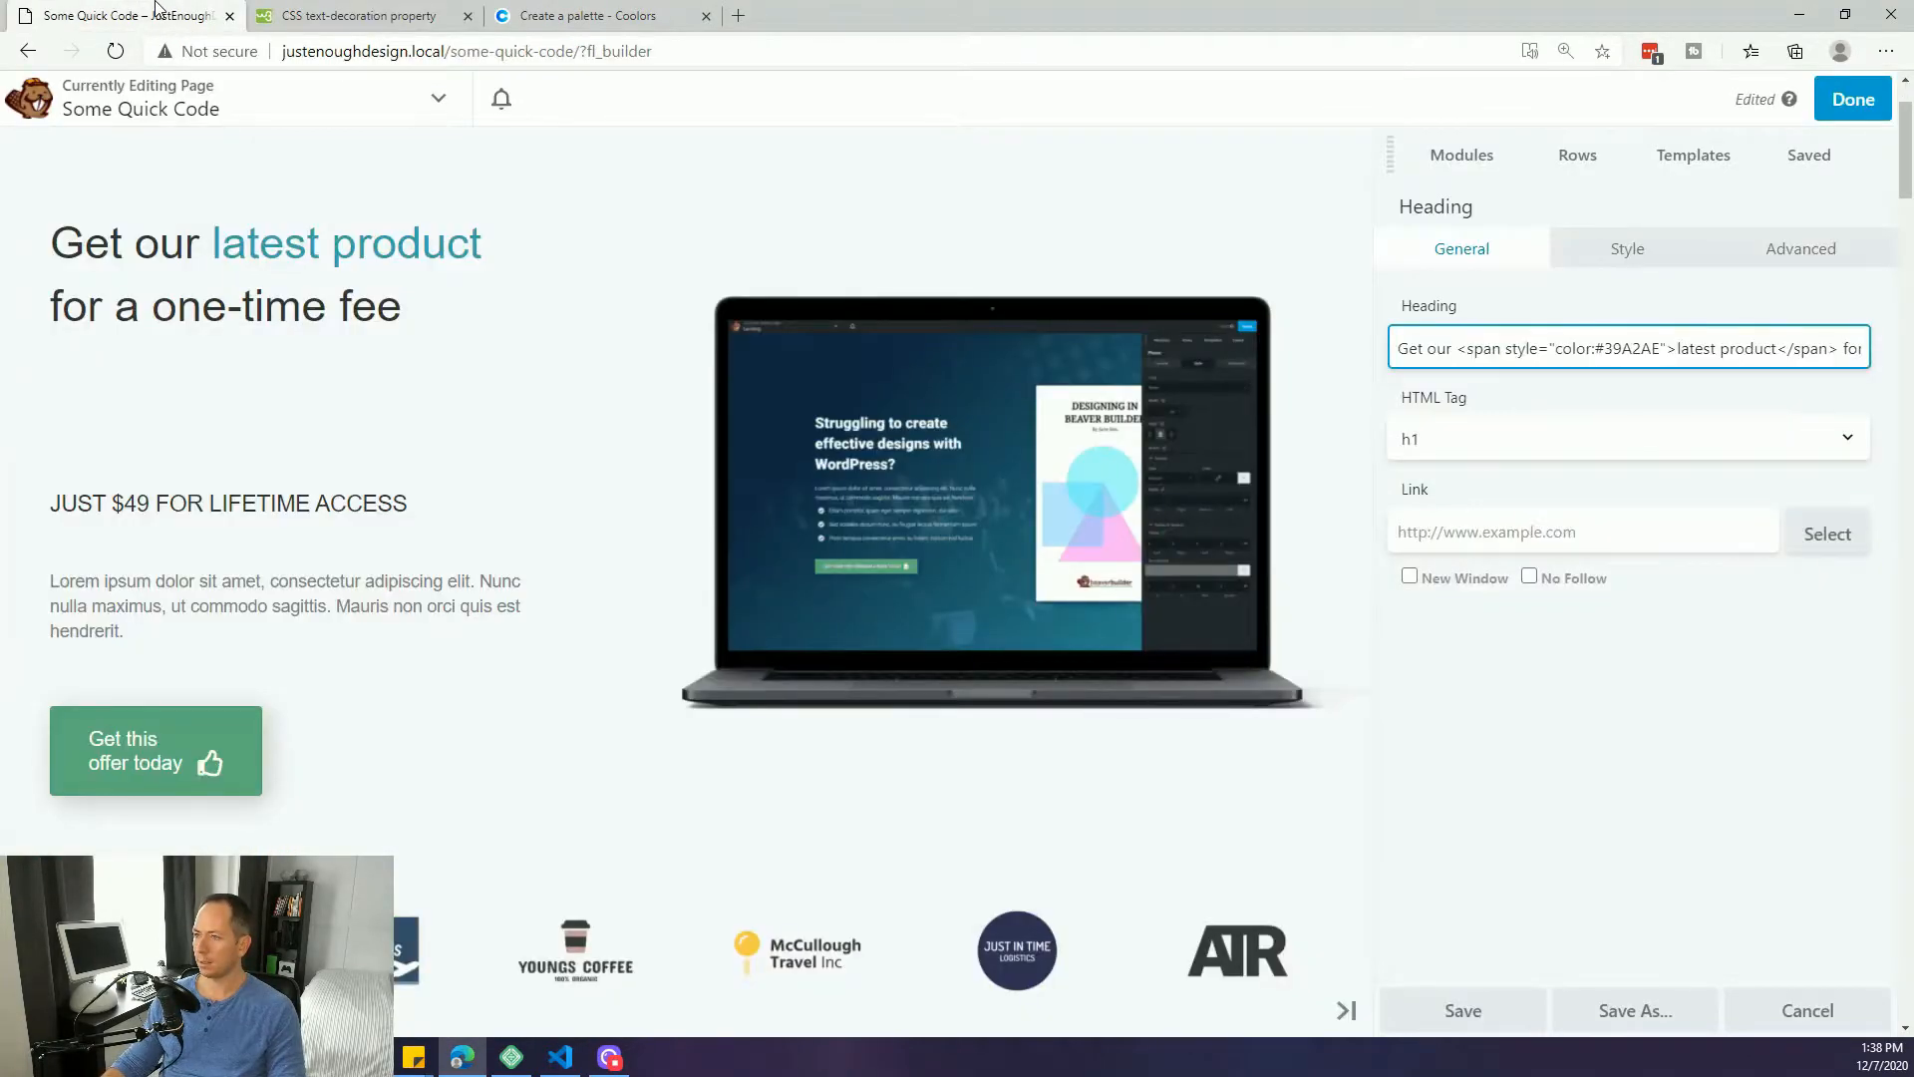
pyautogui.doubleClick(1508, 348)
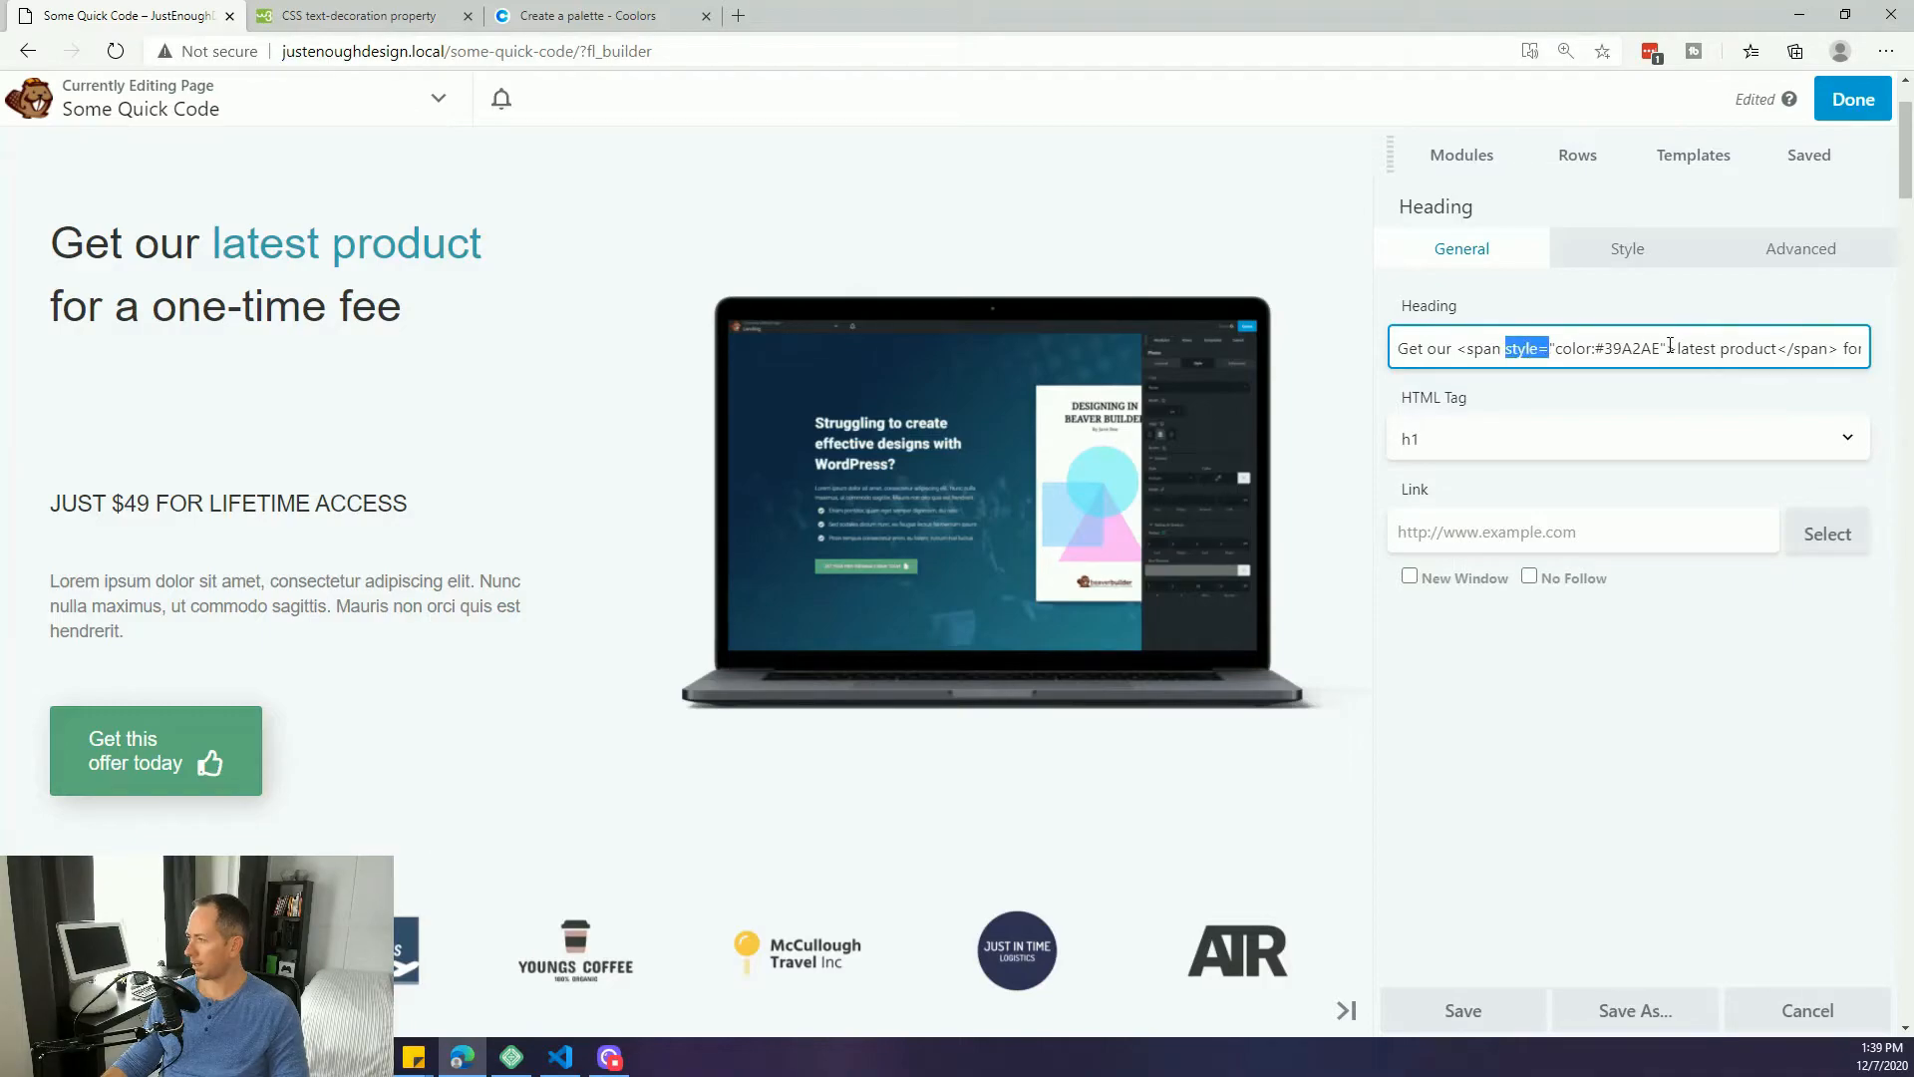
pyautogui.tripleClick(1563, 349)
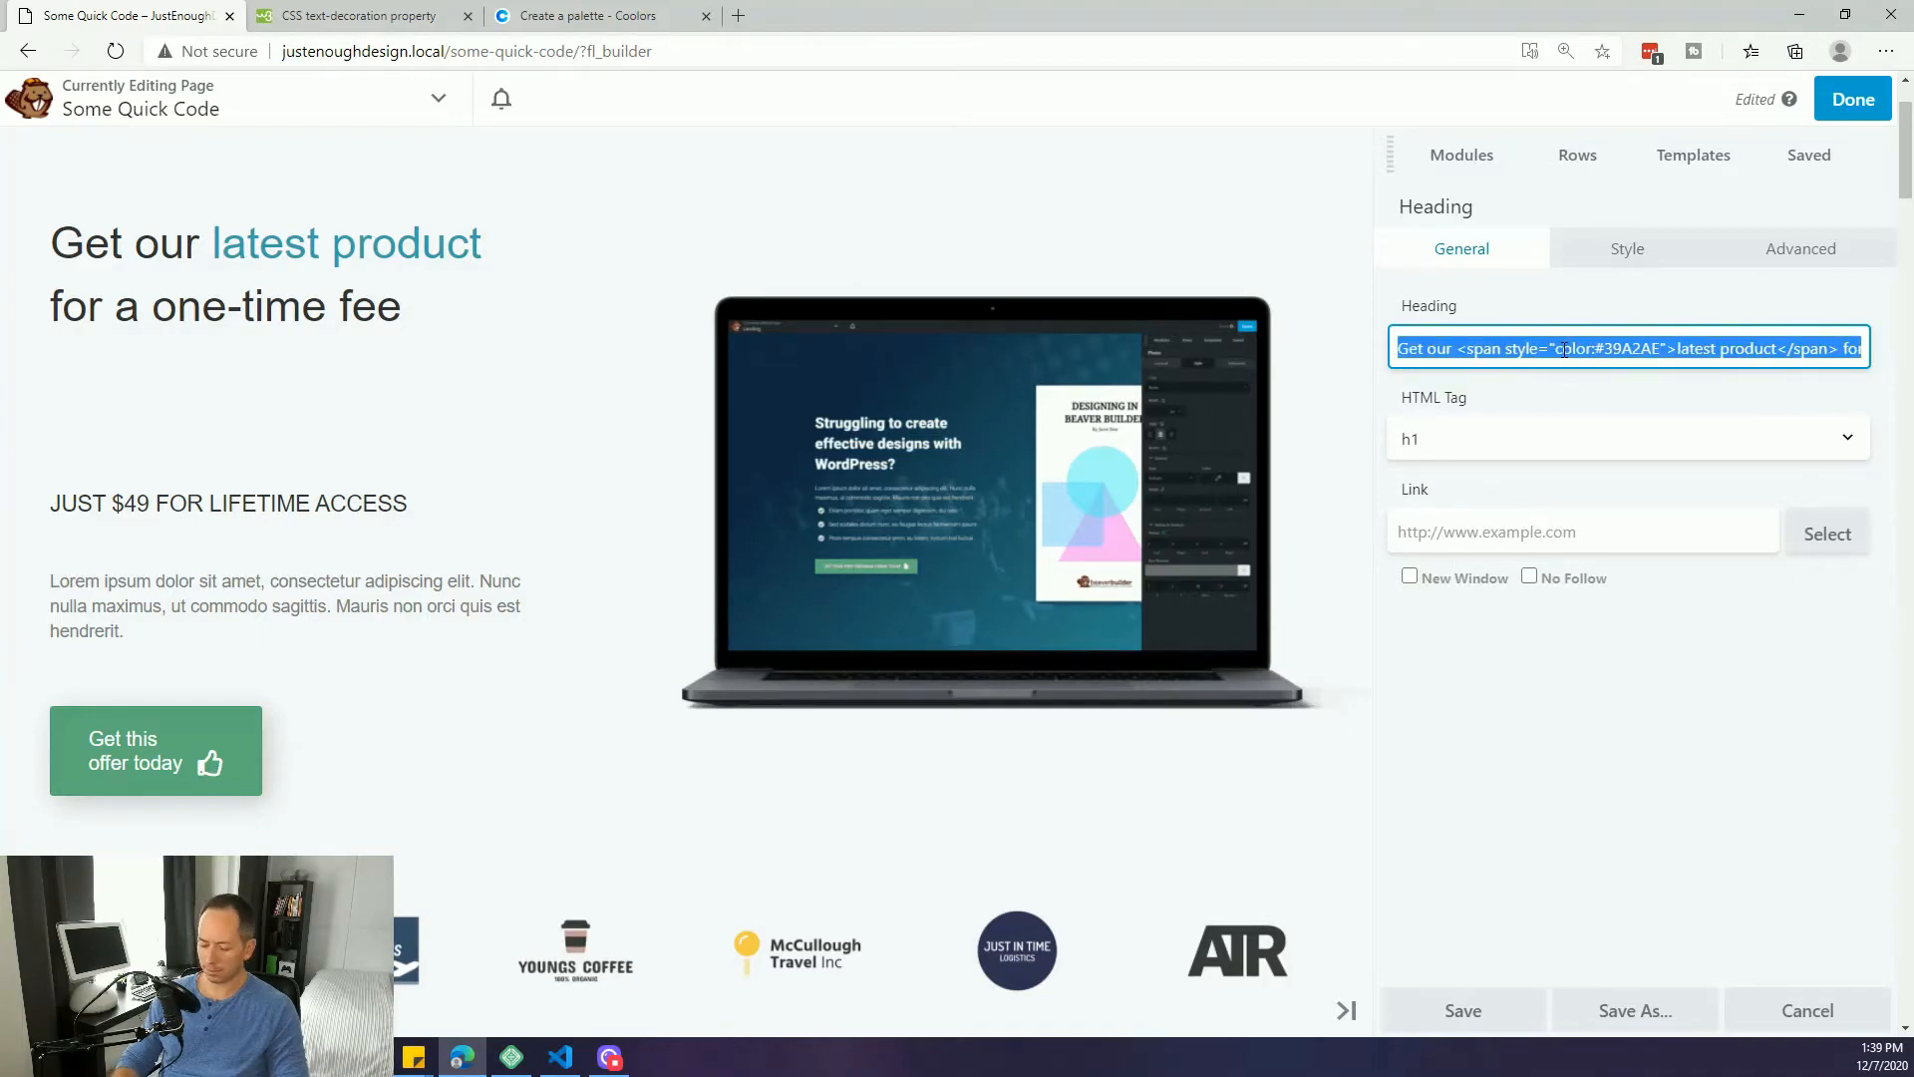
pyautogui.press('BackSpace')
pyautogui.write('Get our <span style="color:#39A2AE; text-decoration: underline;">latest product</span> for a one-time fee')
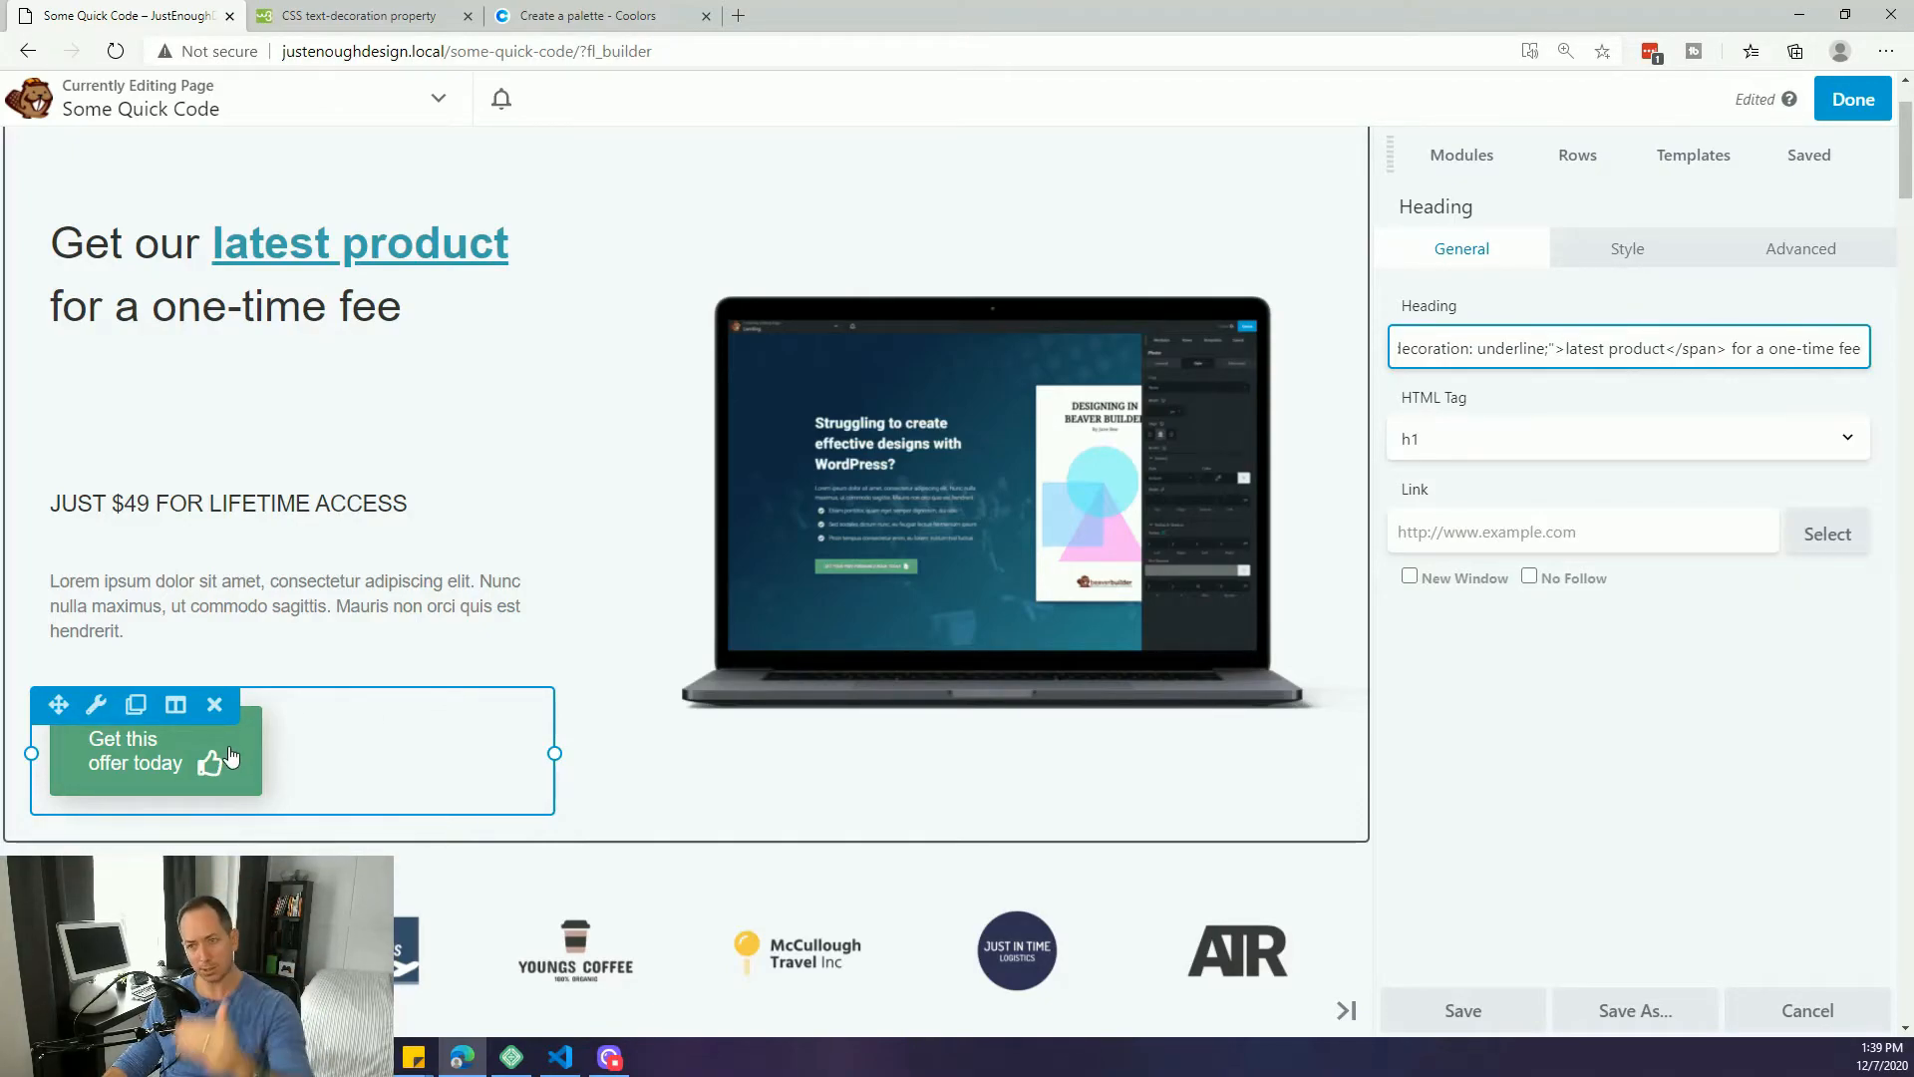
# - Check the ID assigned to the limited edition hoodie row in its HTML Element settings and save the row
pyautogui.scroll(-15, 229, 755)
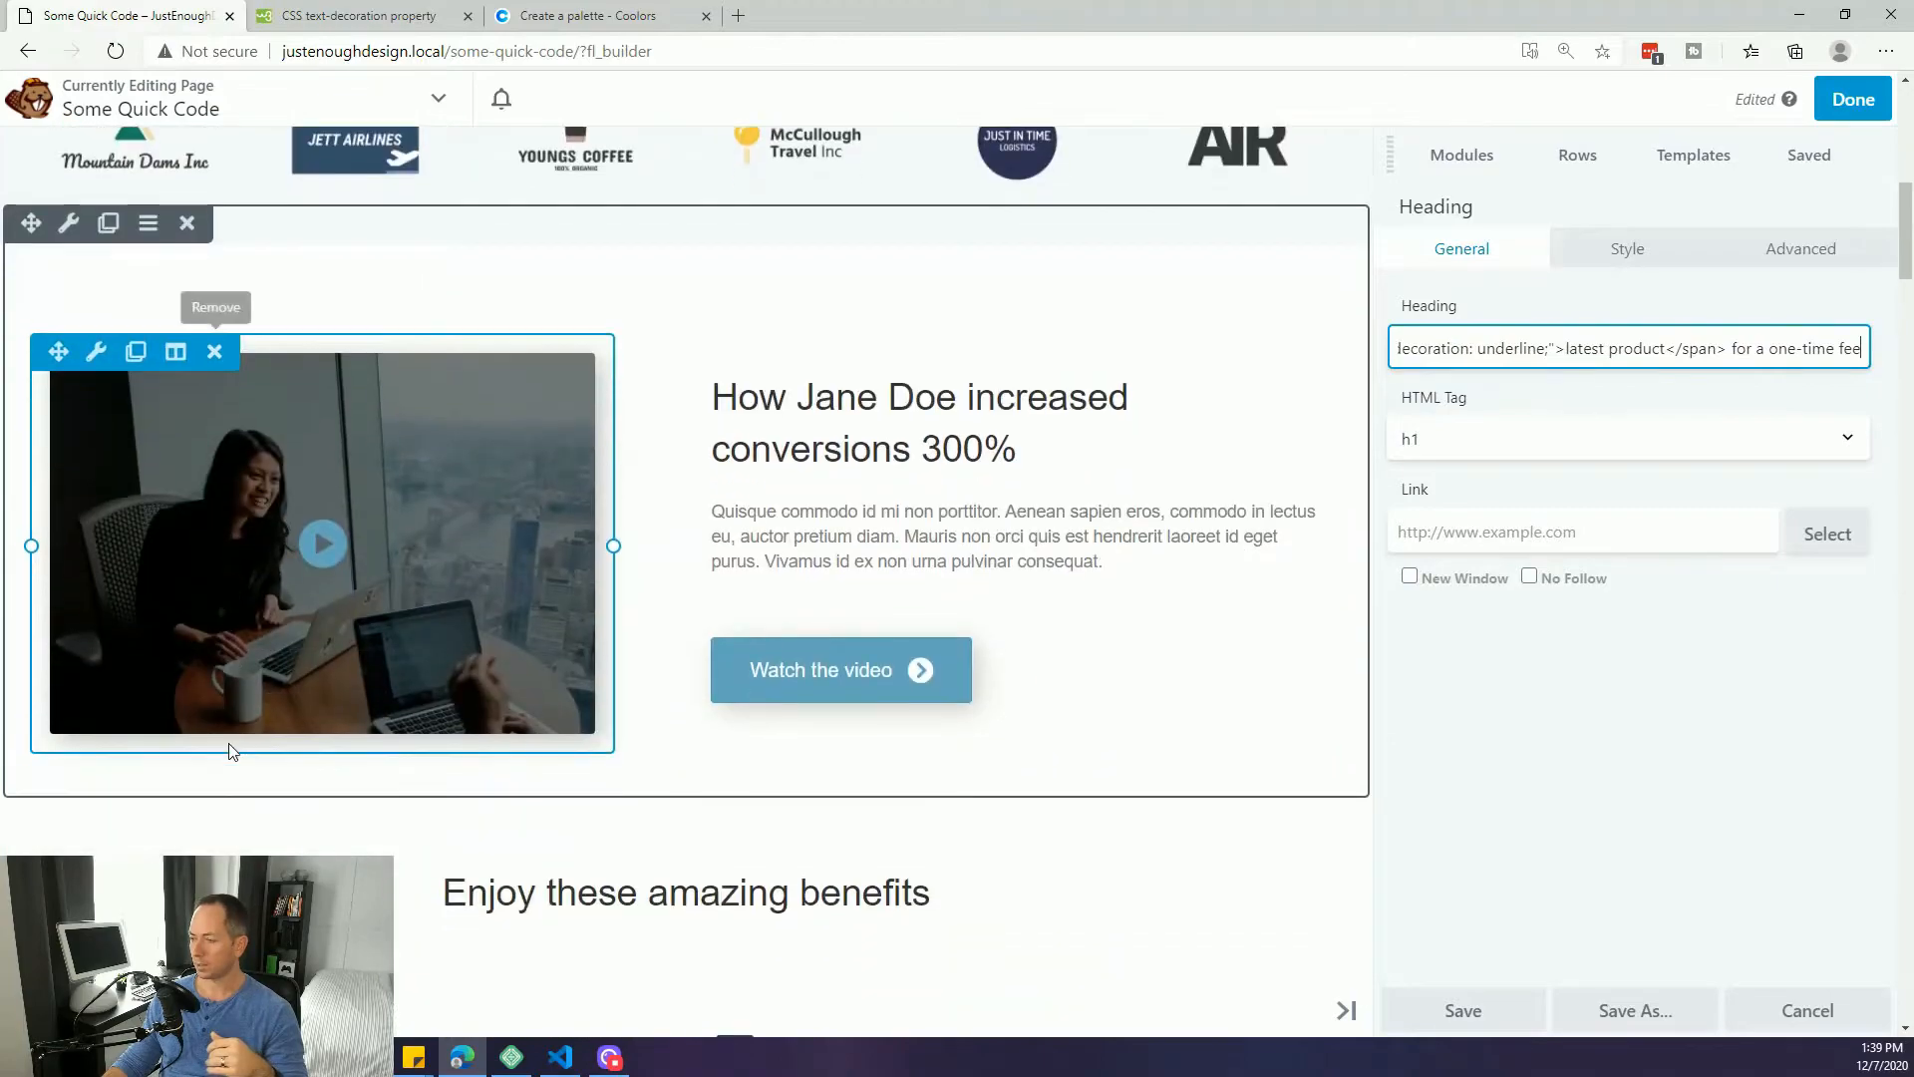
pyautogui.scroll(-5, 231, 747)
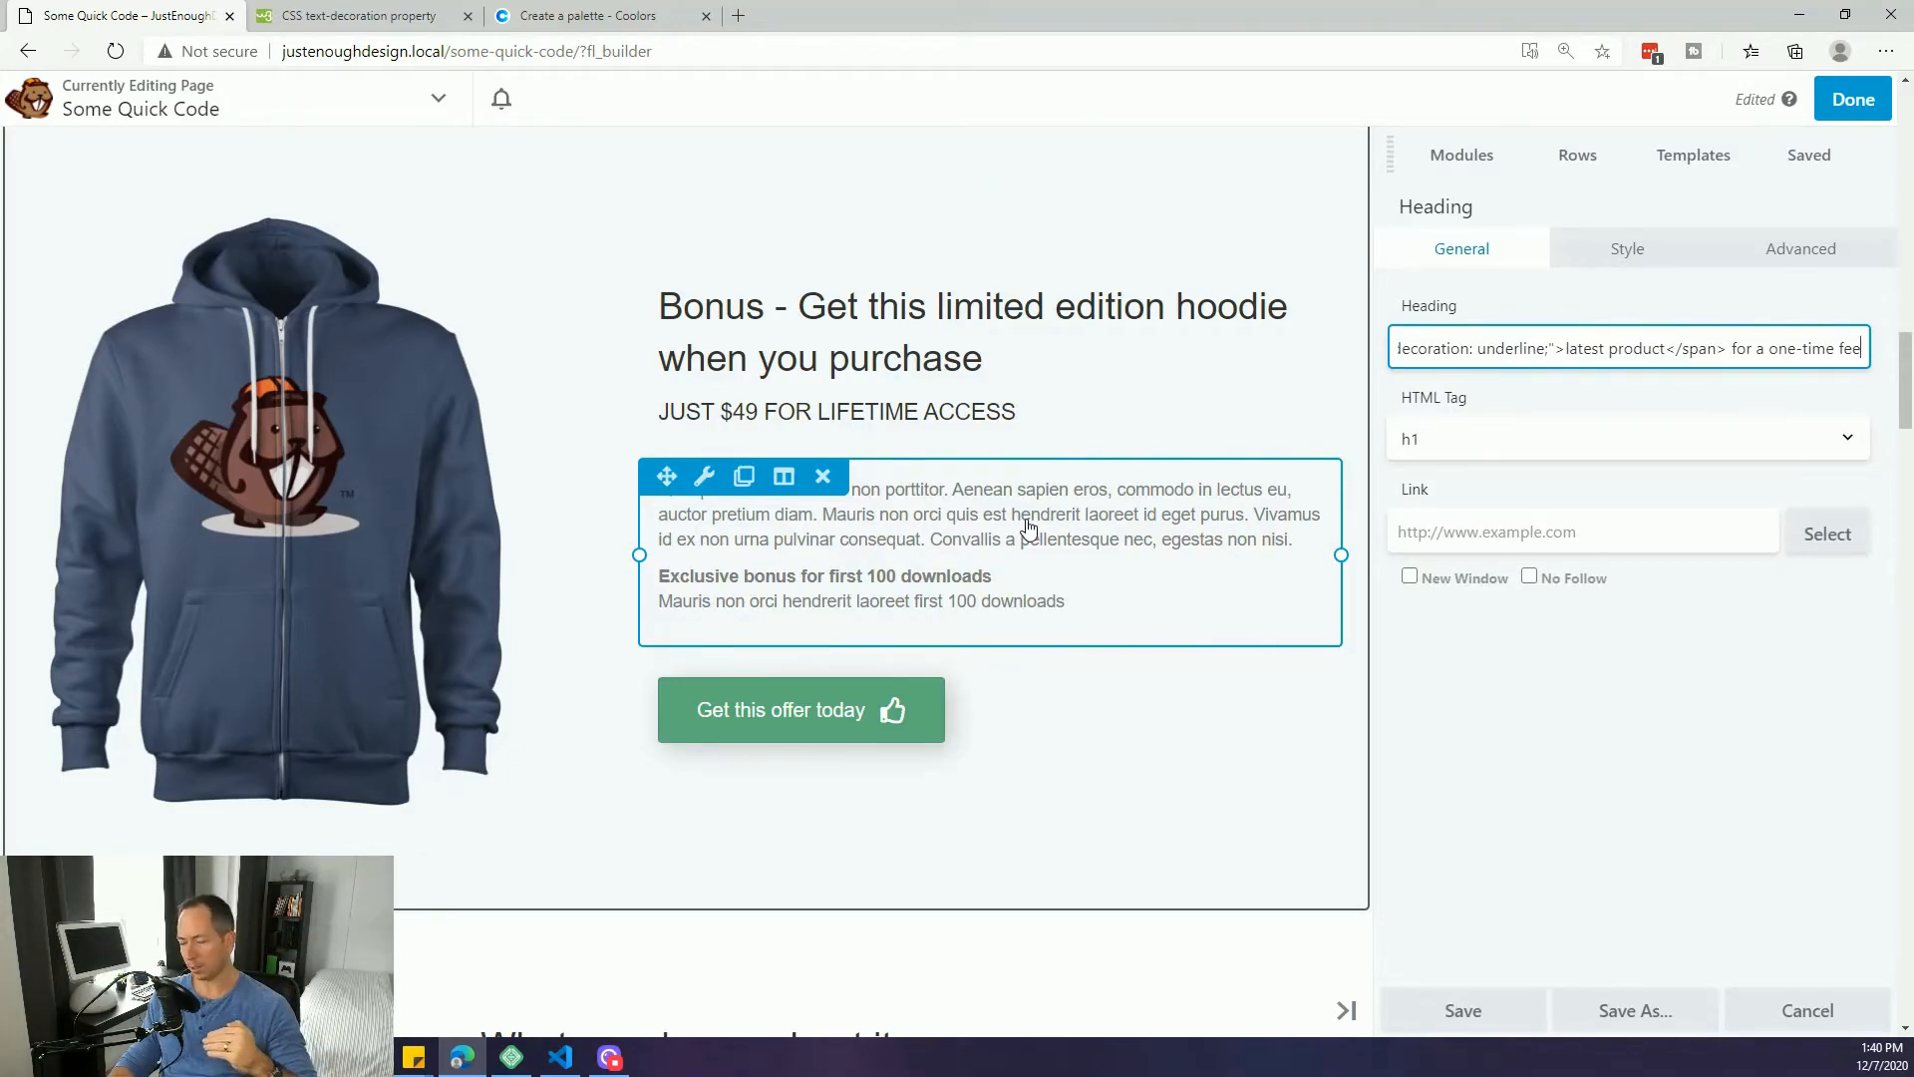
pyautogui.scroll(1, 538, 404)
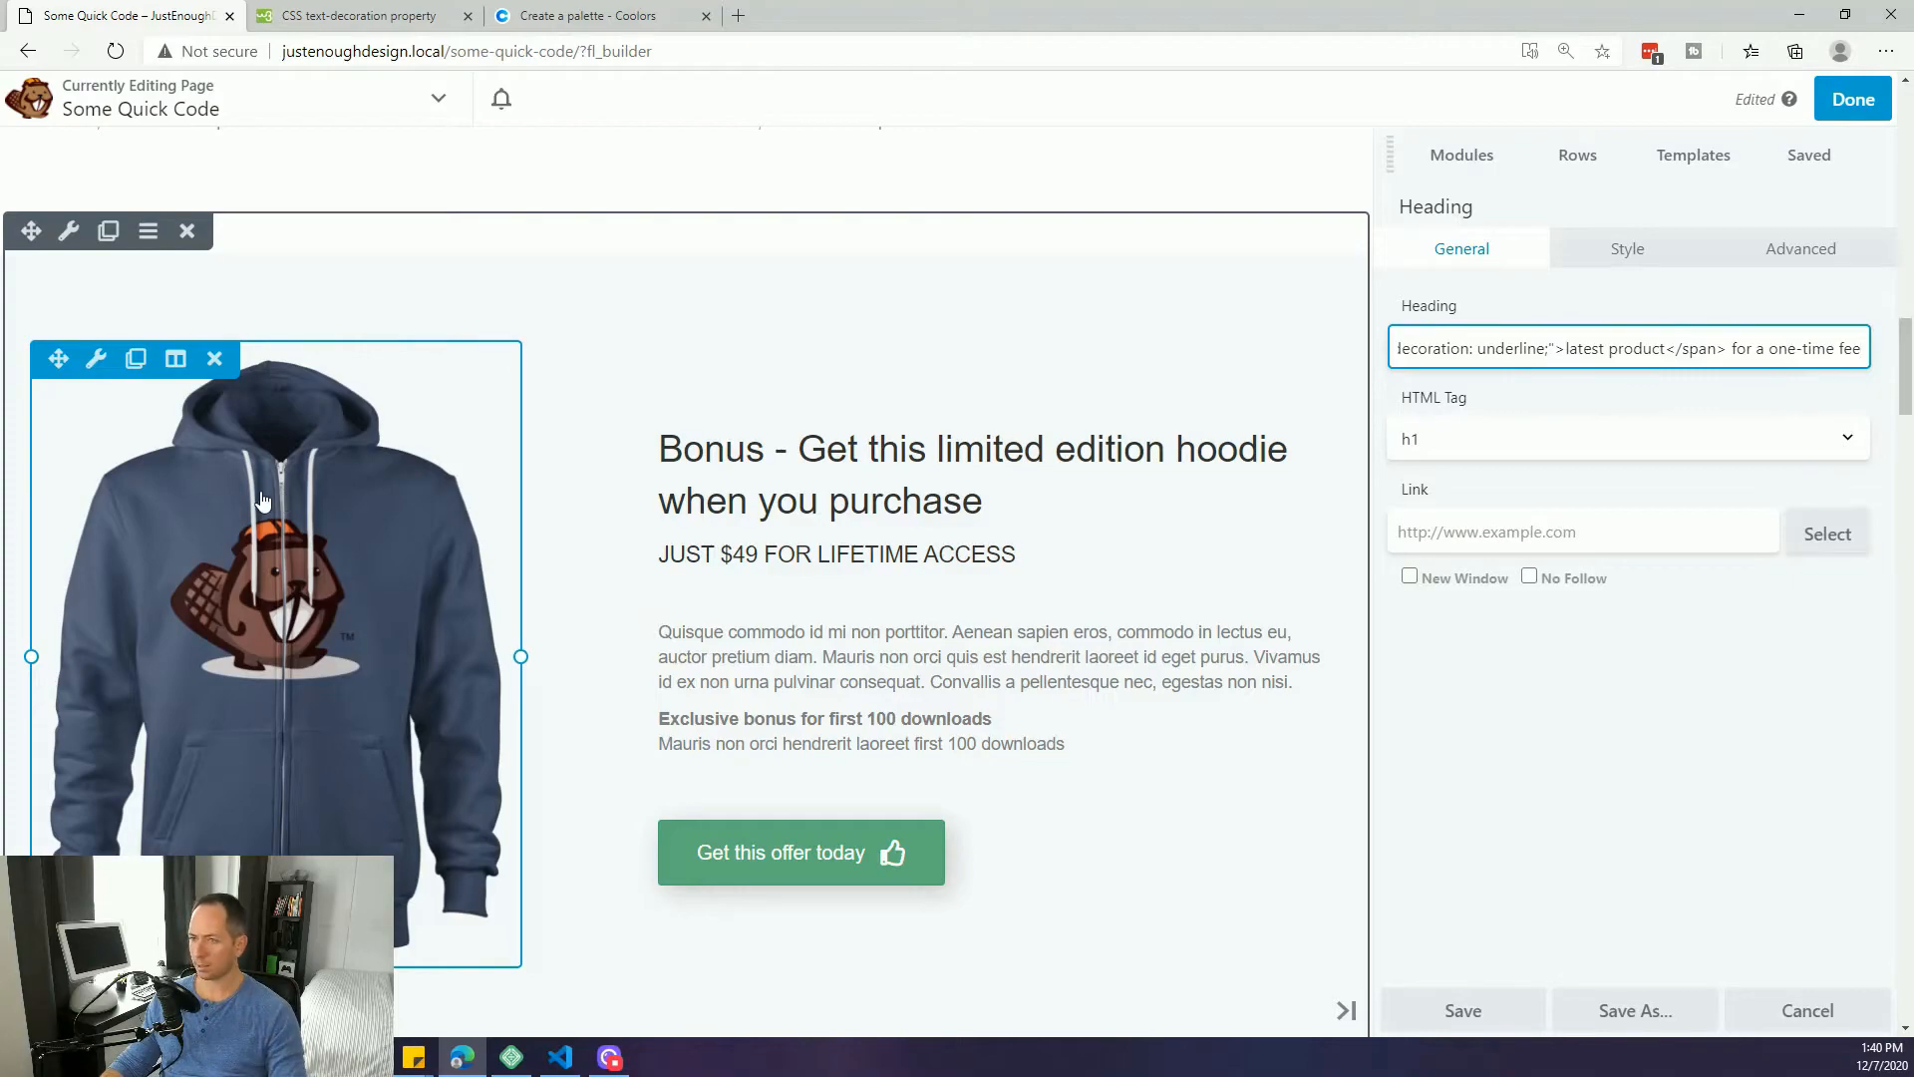
pyautogui.click(68, 231)
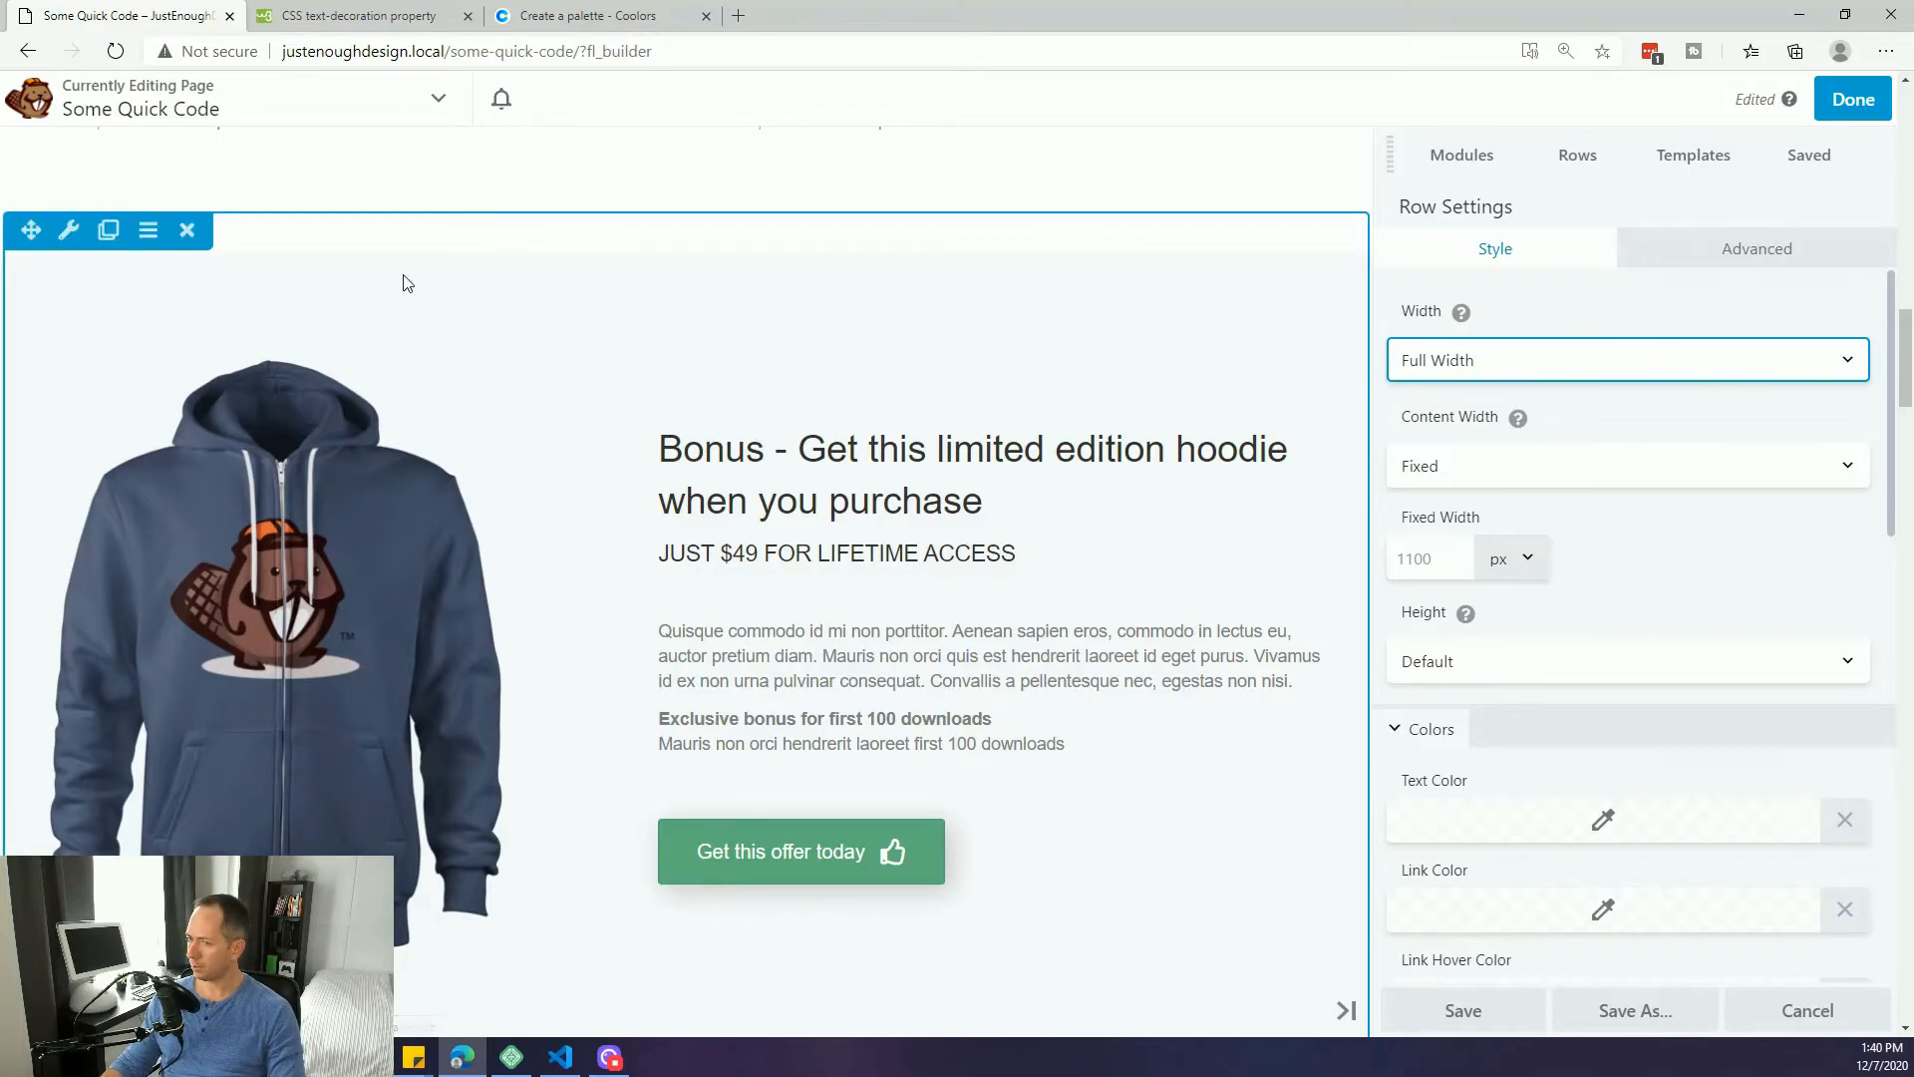
pyautogui.click(1736, 256)
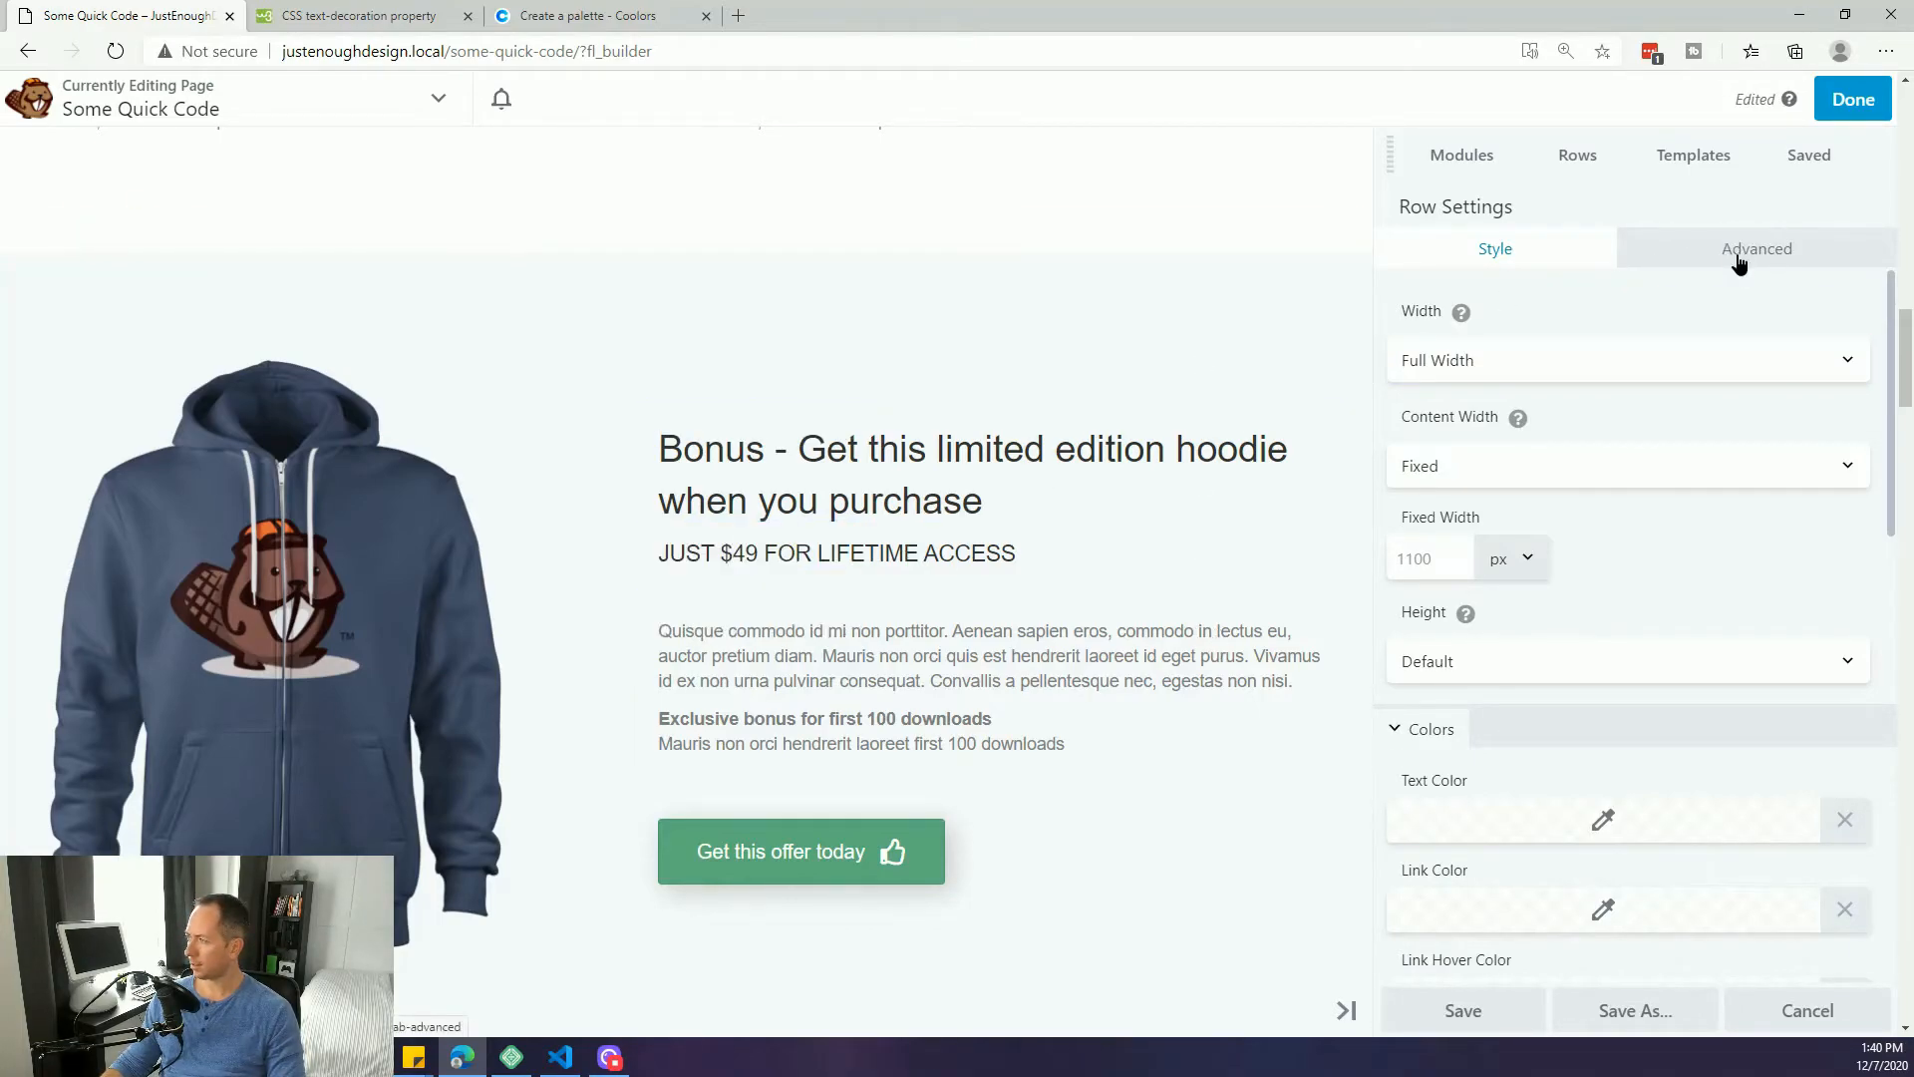
pyautogui.scroll(-5, 1595, 623)
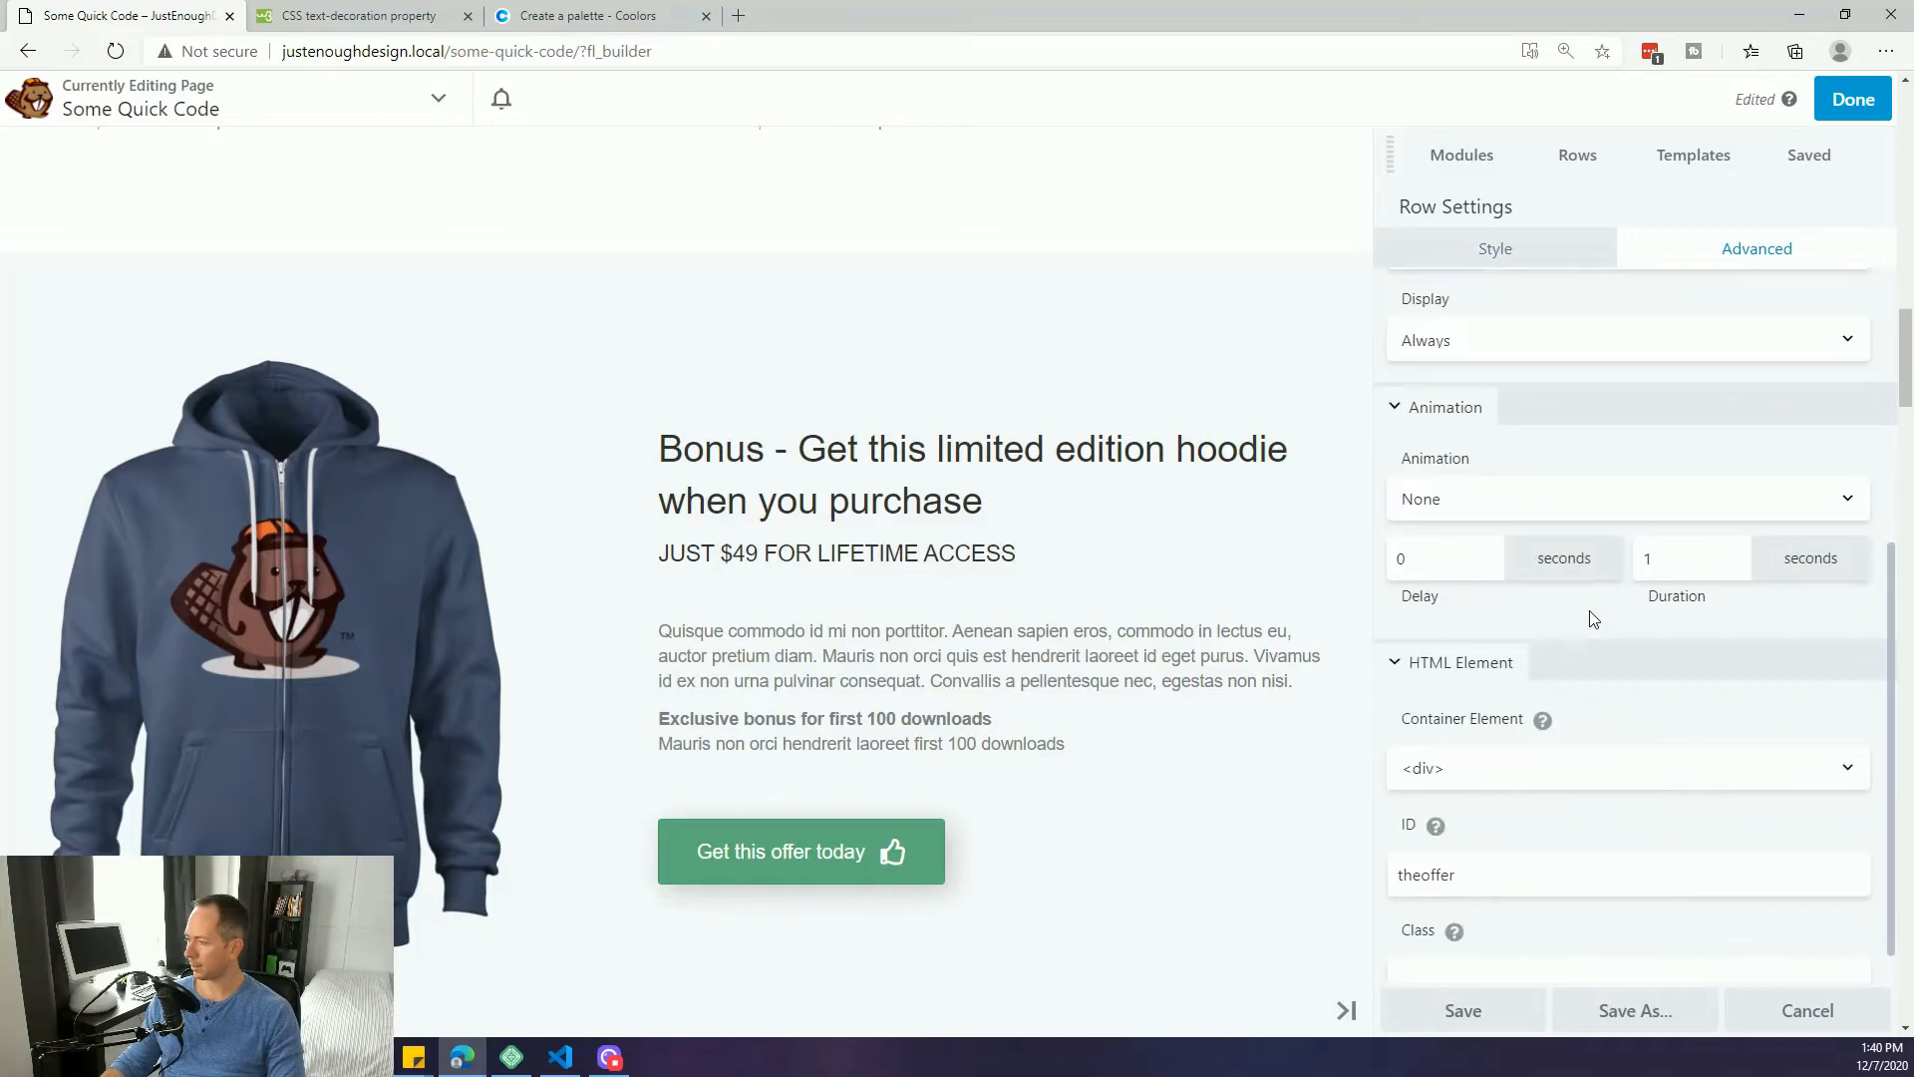
pyautogui.scroll(-1, 1589, 610)
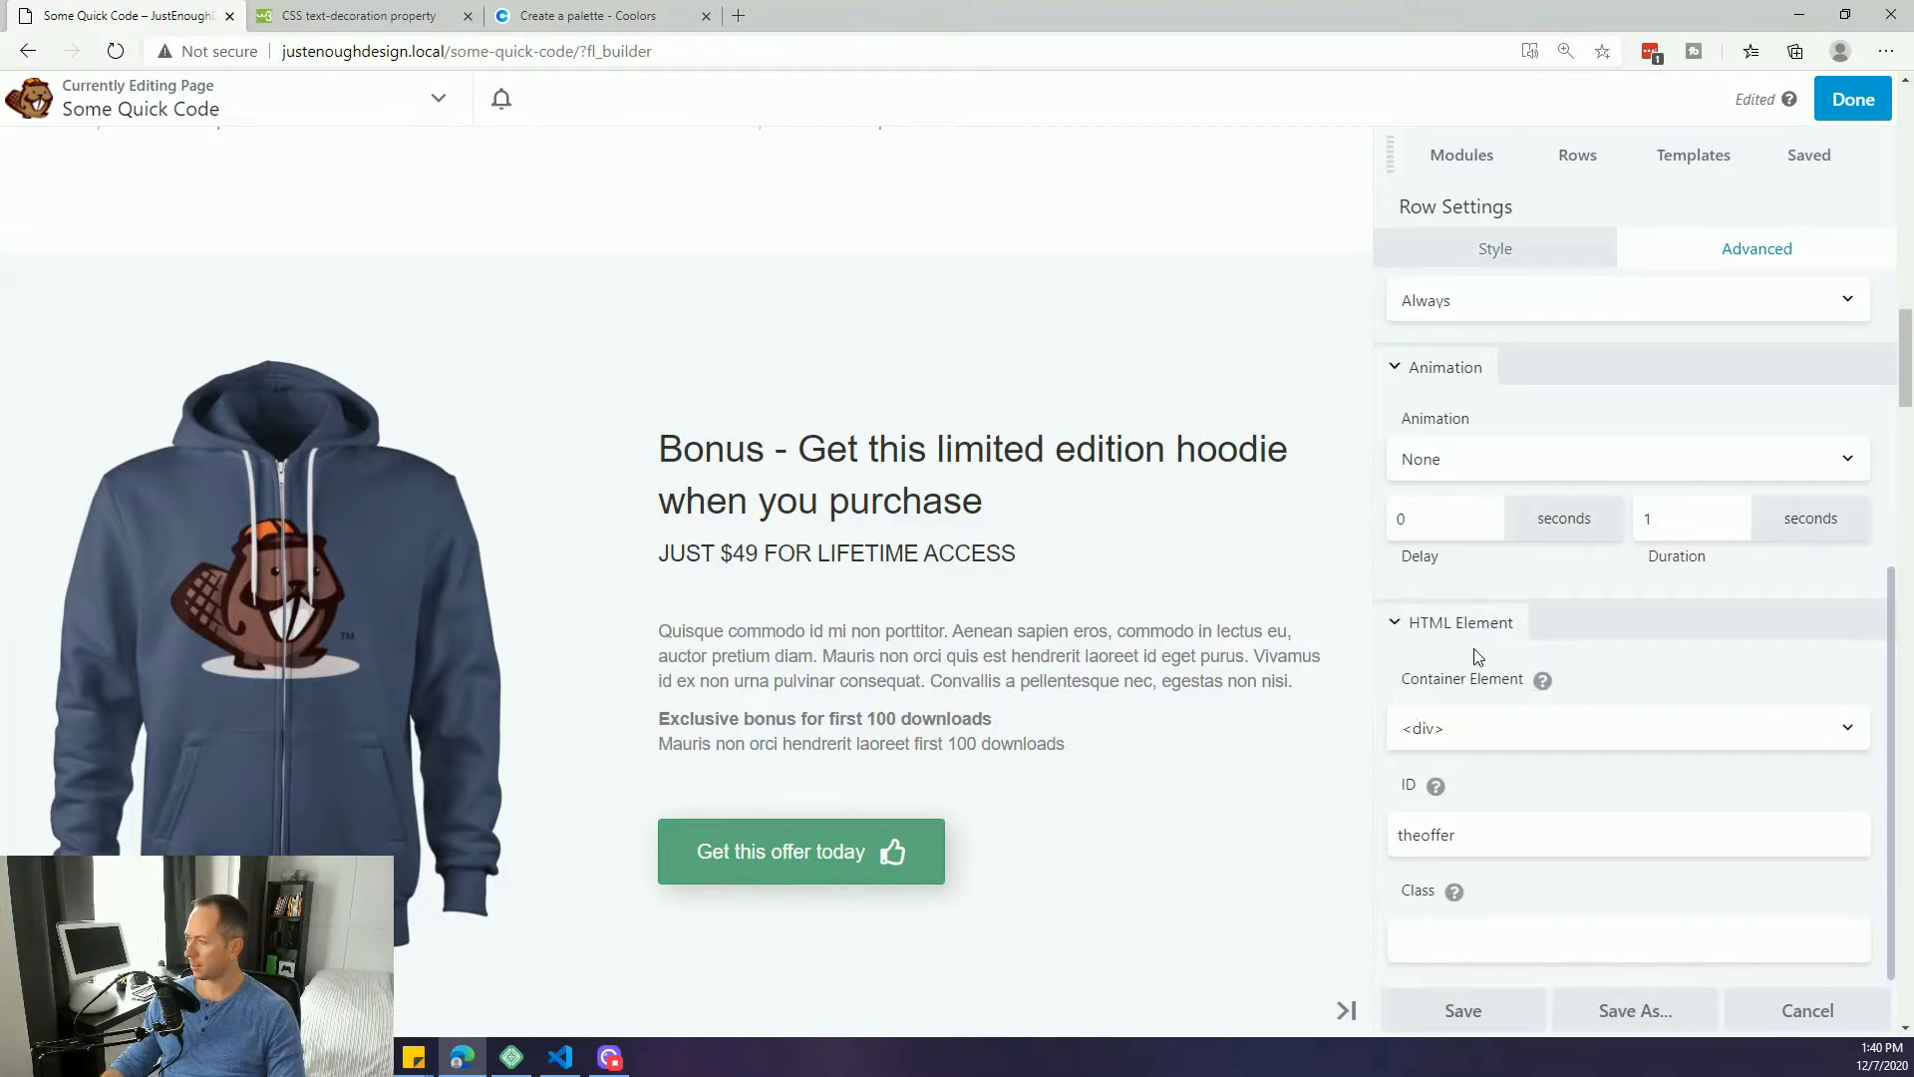
pyautogui.doubleClick(1476, 830)
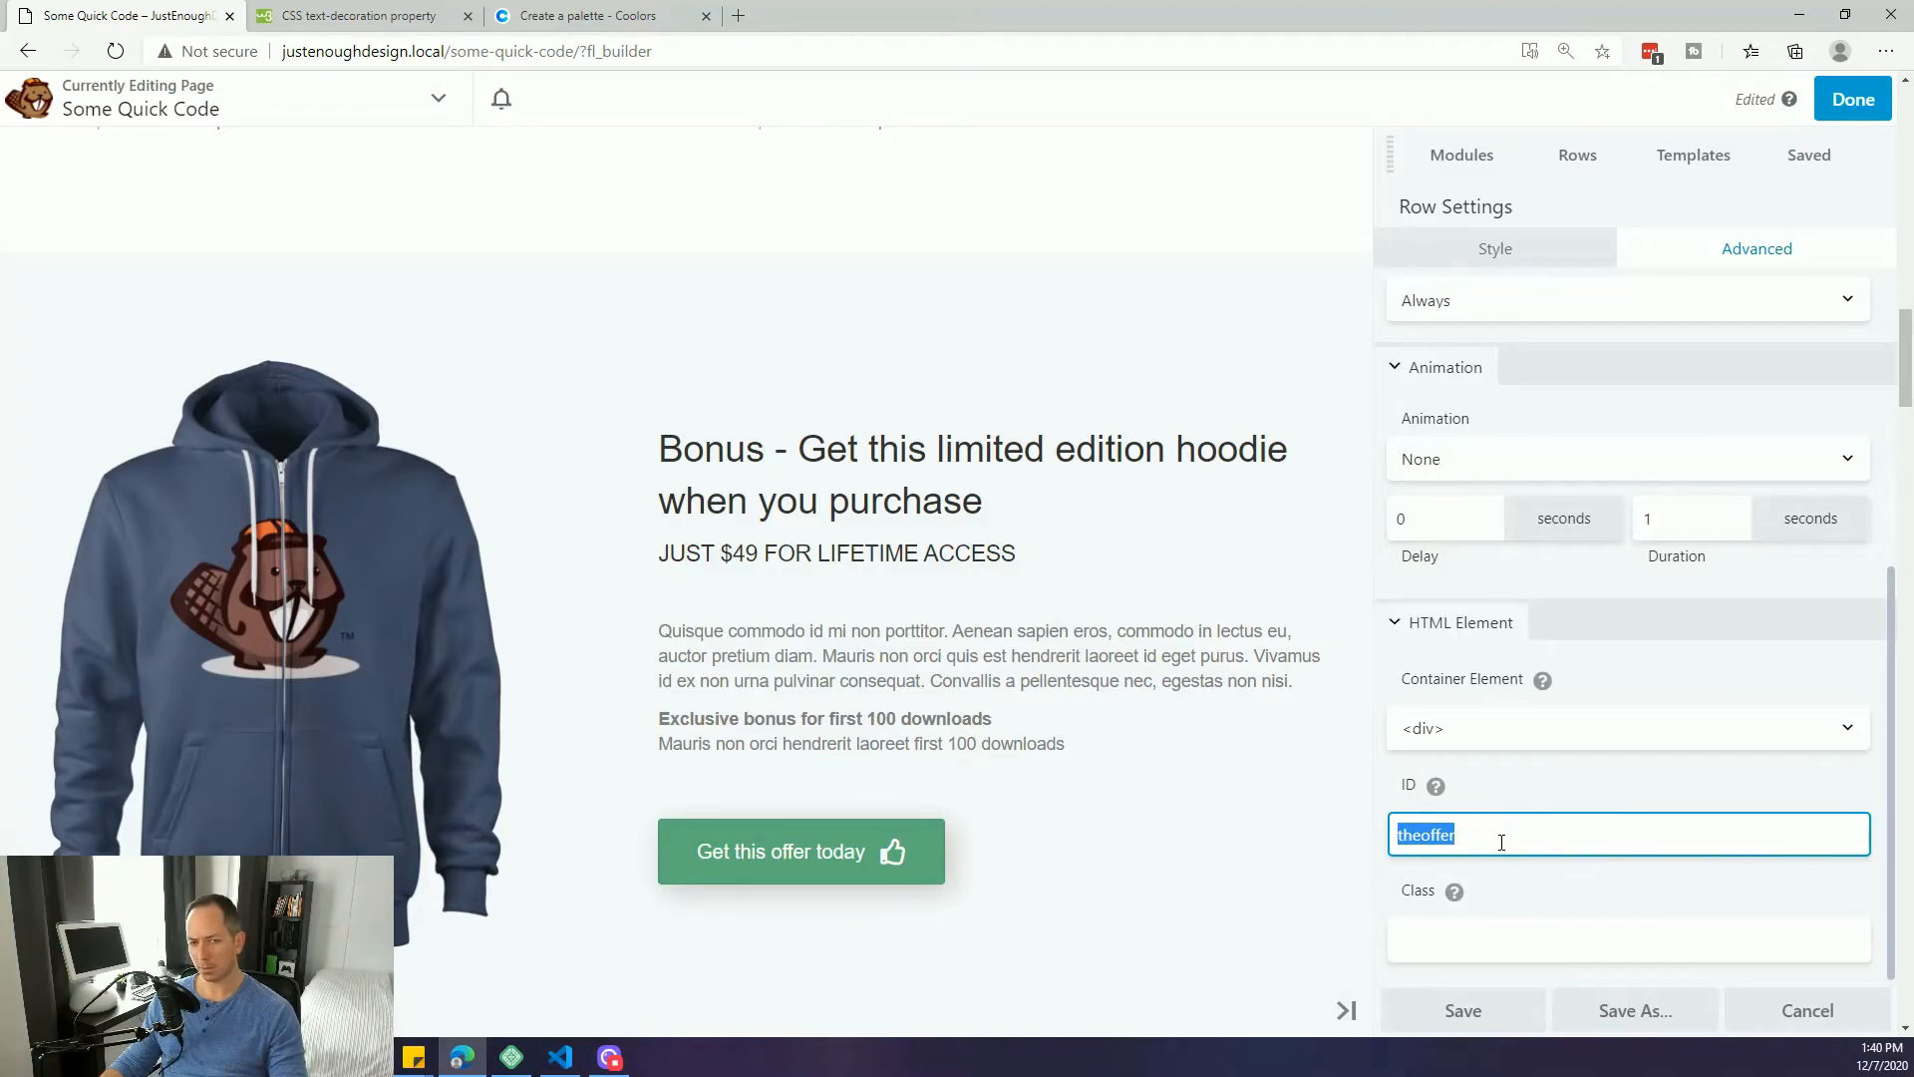
pyautogui.click(1508, 839)
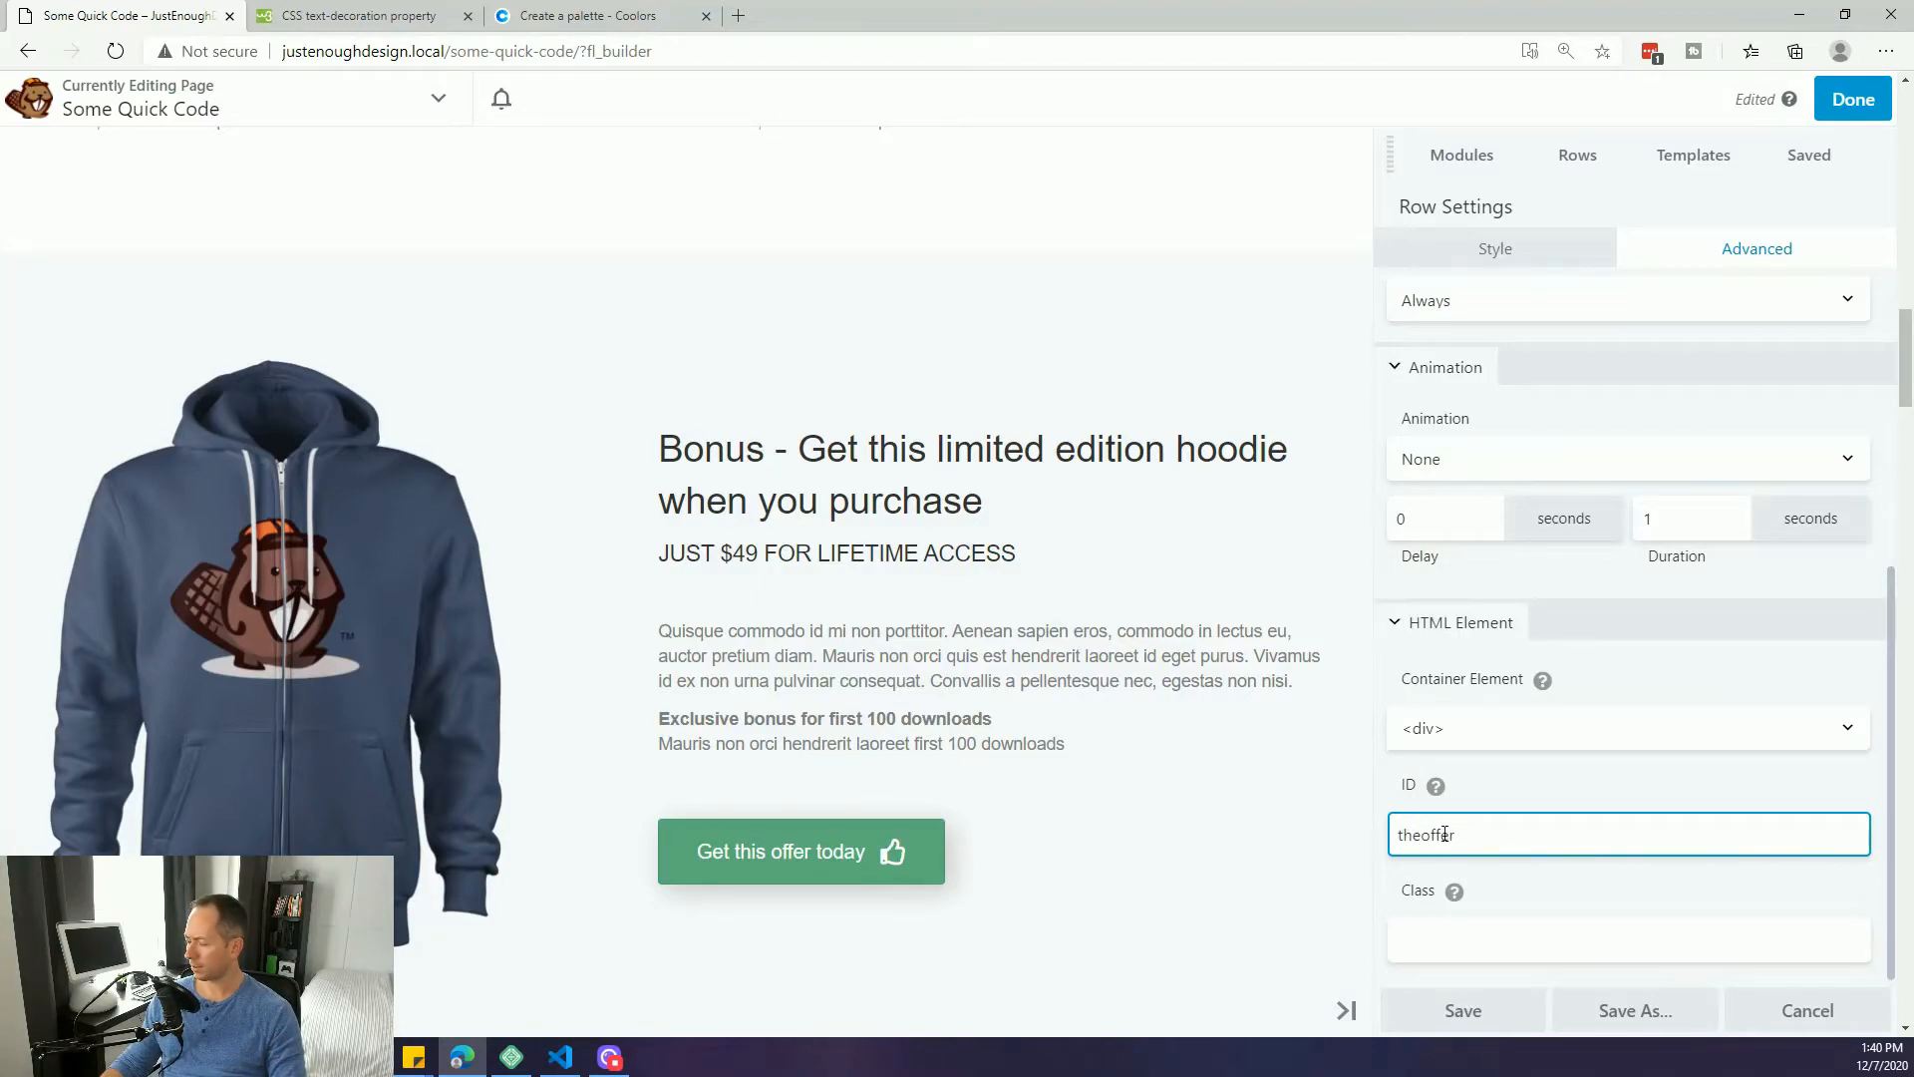
pyautogui.doubleClick(1454, 833)
pyautogui.click(1474, 833)
pyautogui.click(1462, 1010)
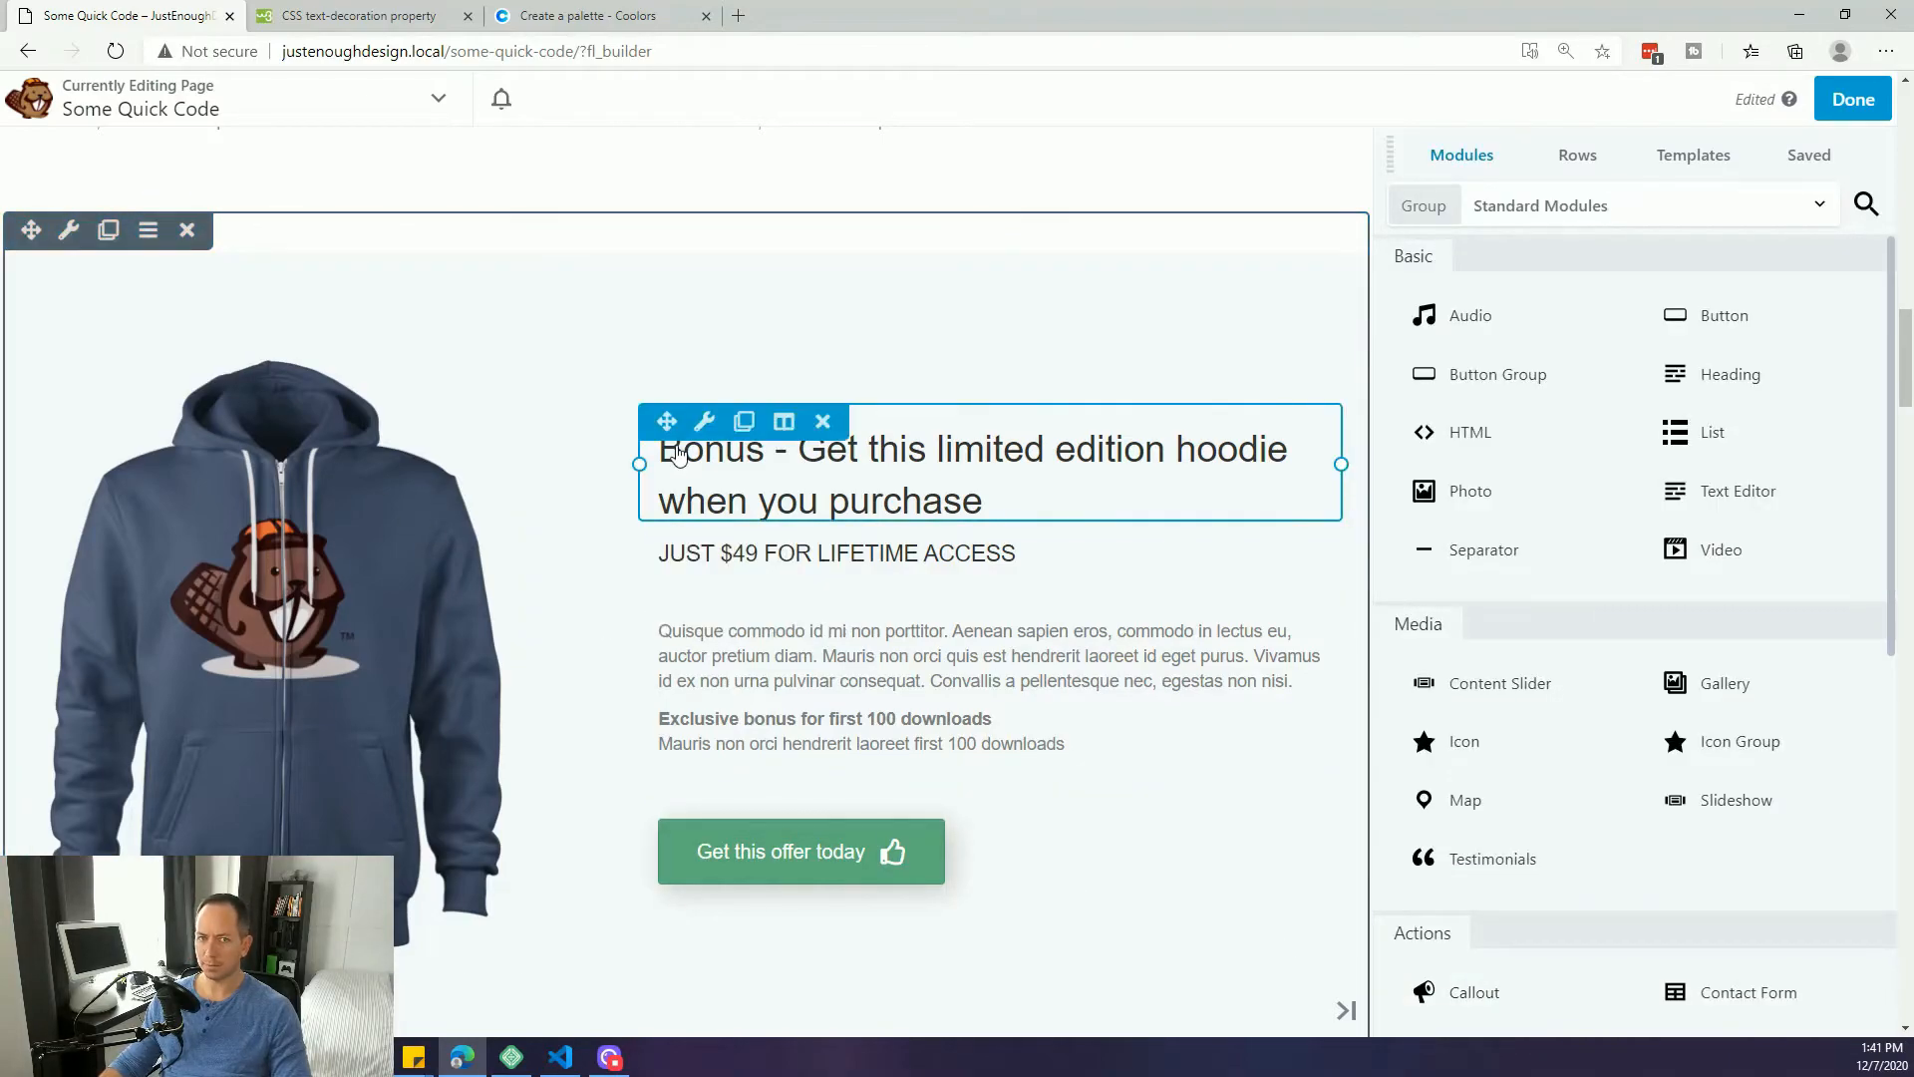
# - Set the link of the hero's "Get this offer today" button to #theoffer and save the button
pyautogui.scroll(10, 691, 449)
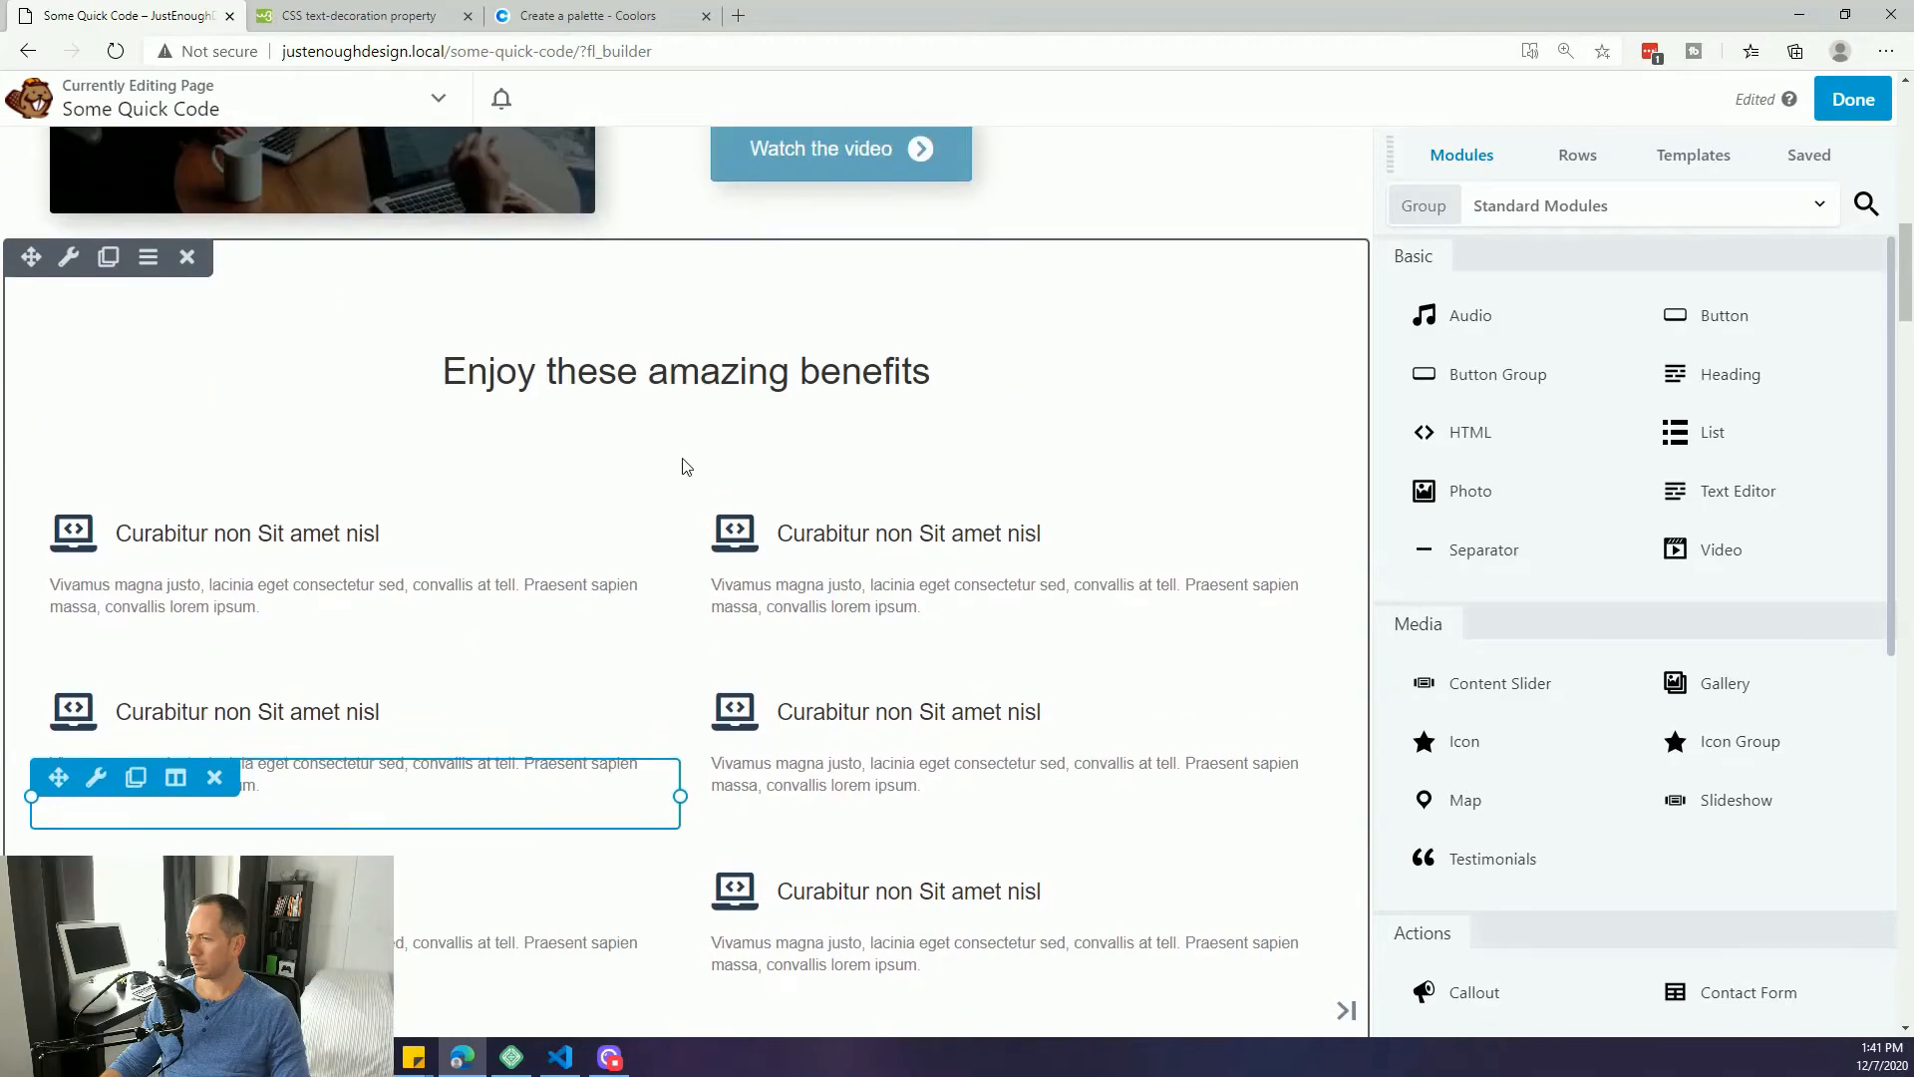
pyautogui.scroll(8, 686, 465)
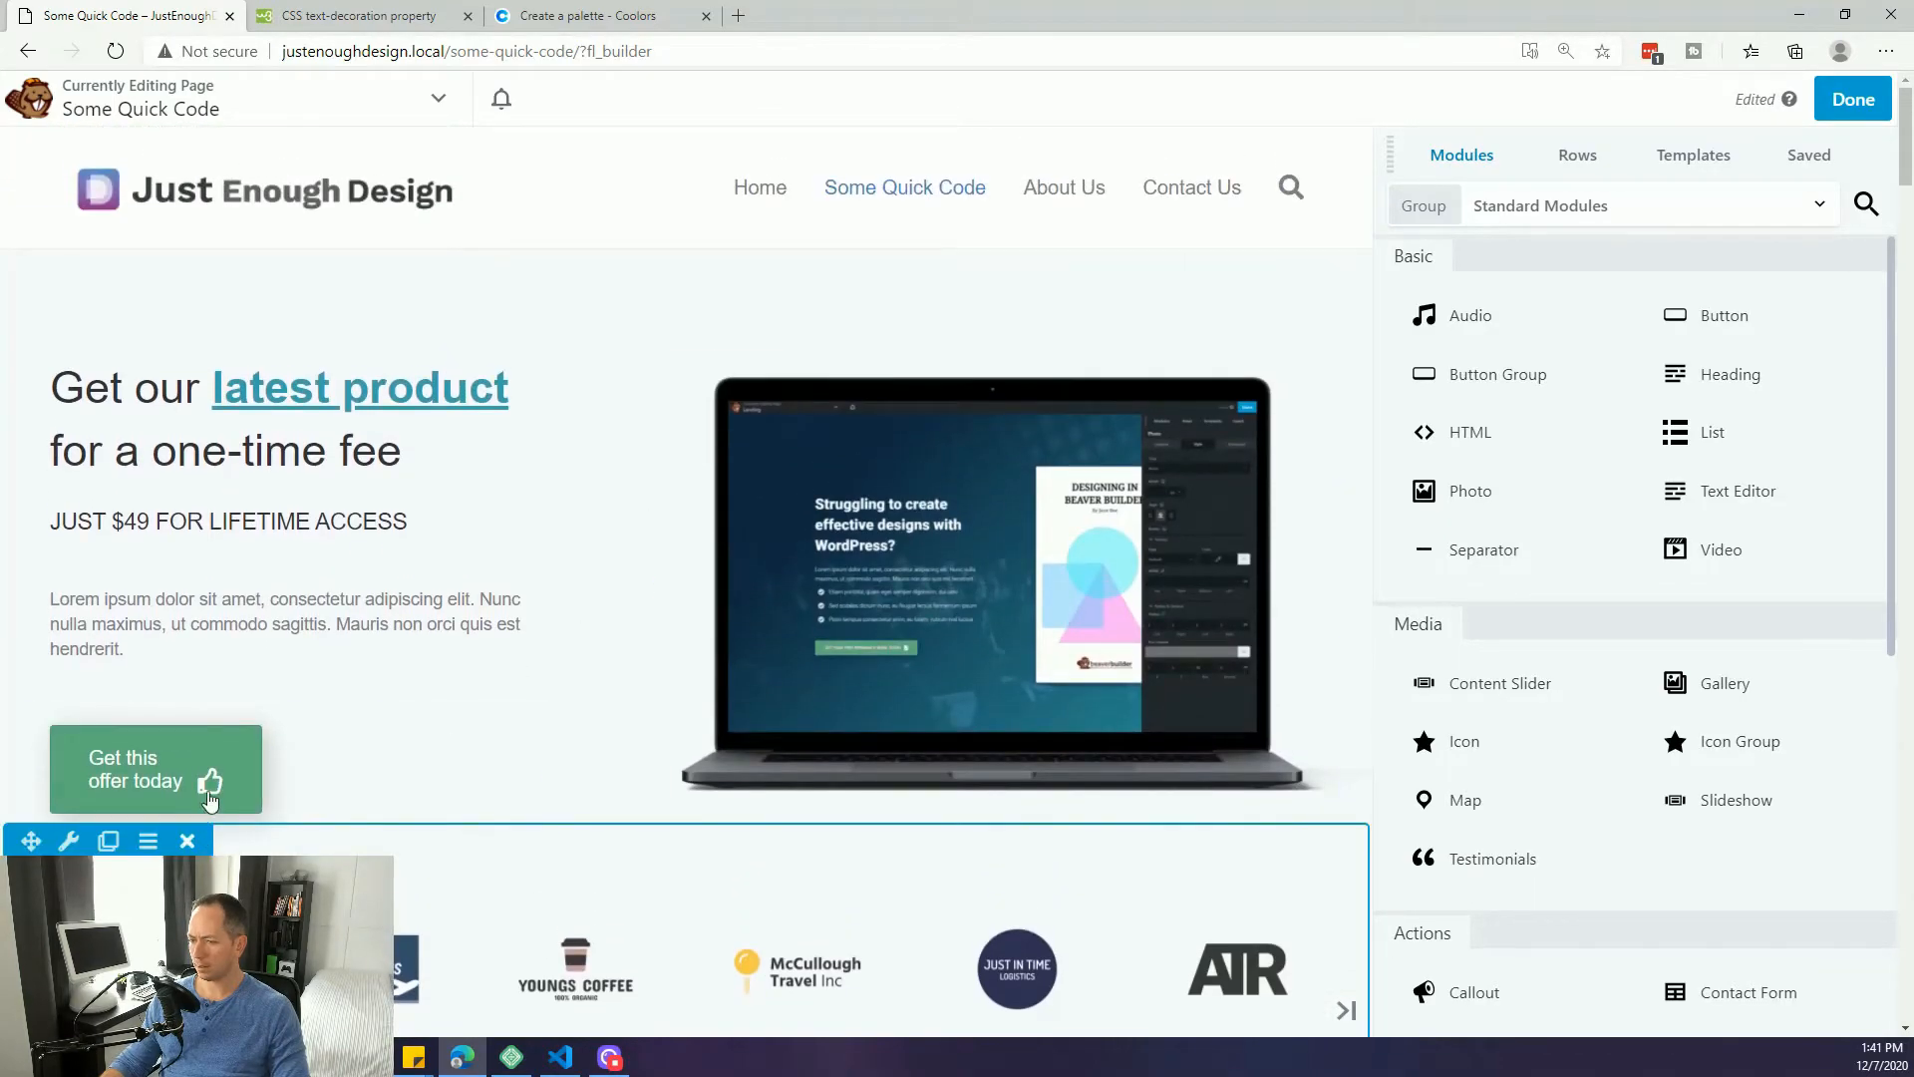
pyautogui.click(234, 774)
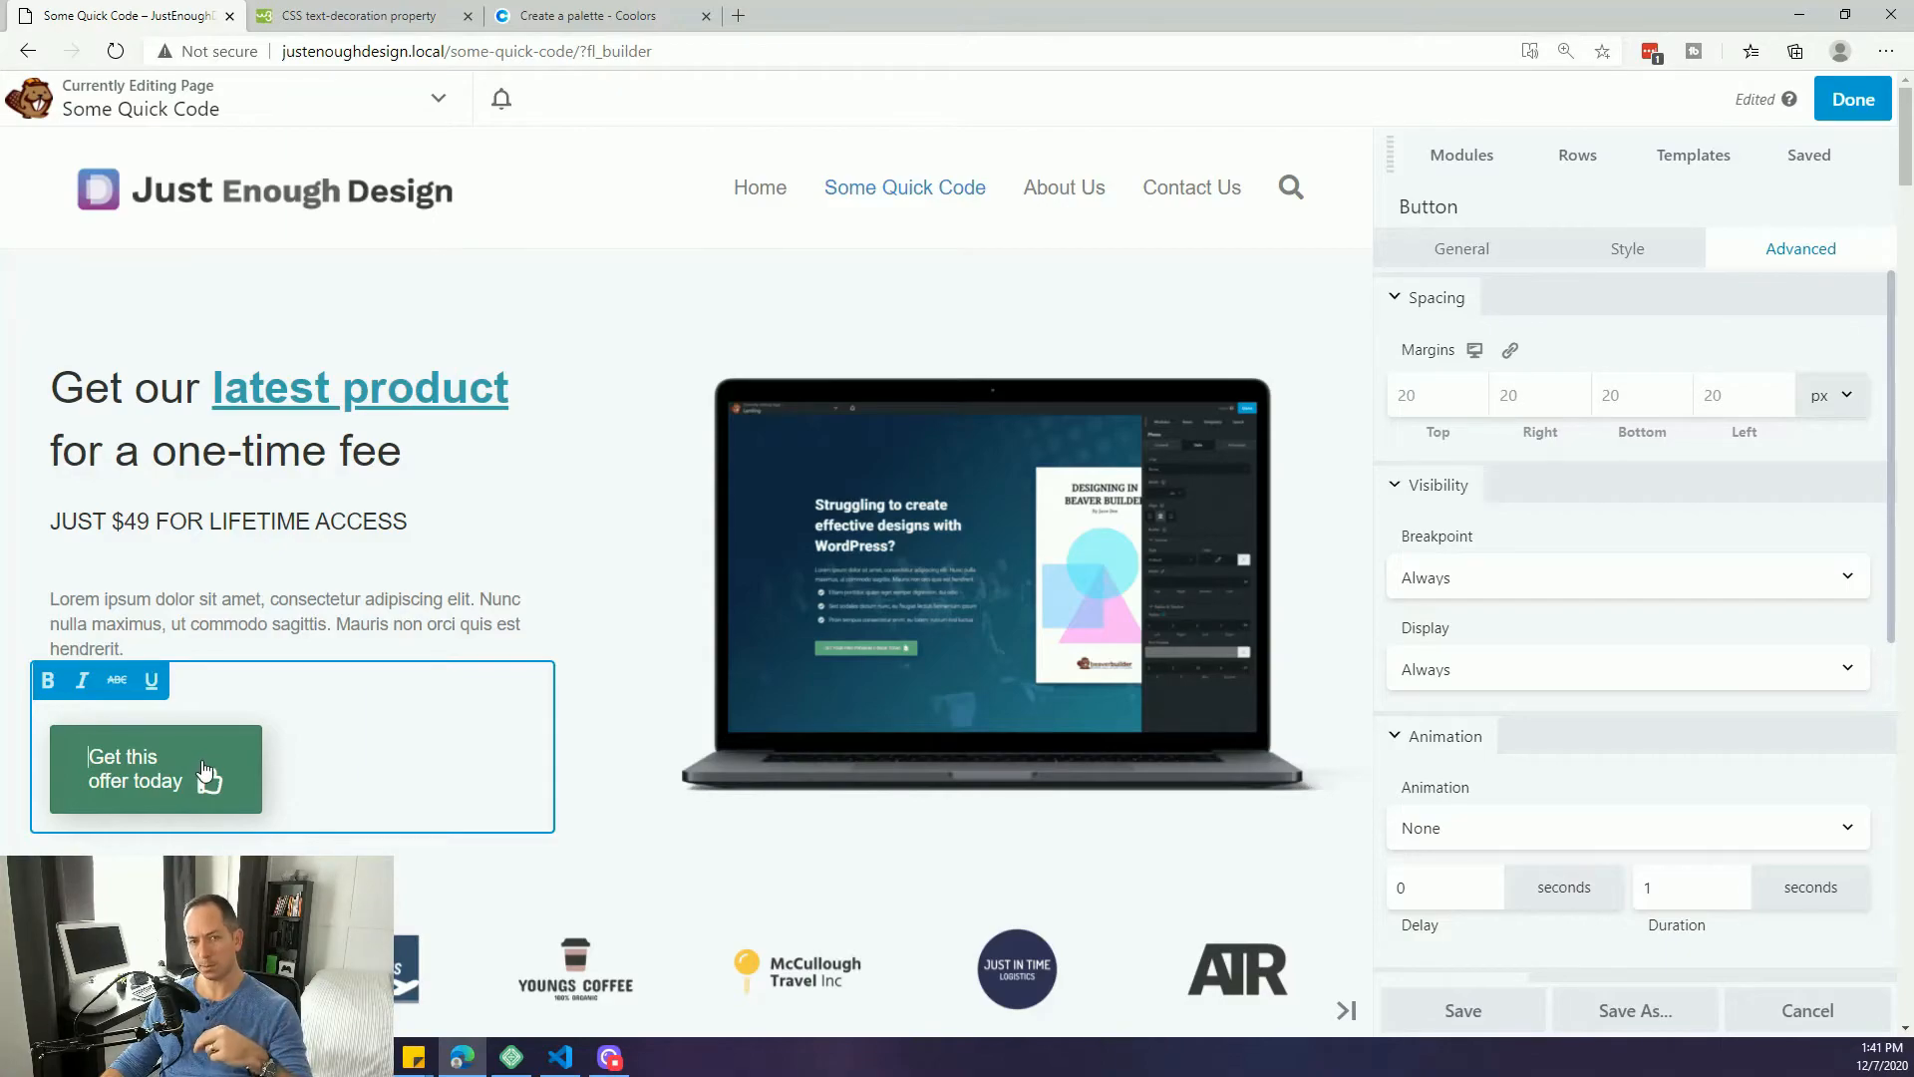
pyautogui.click(1458, 260)
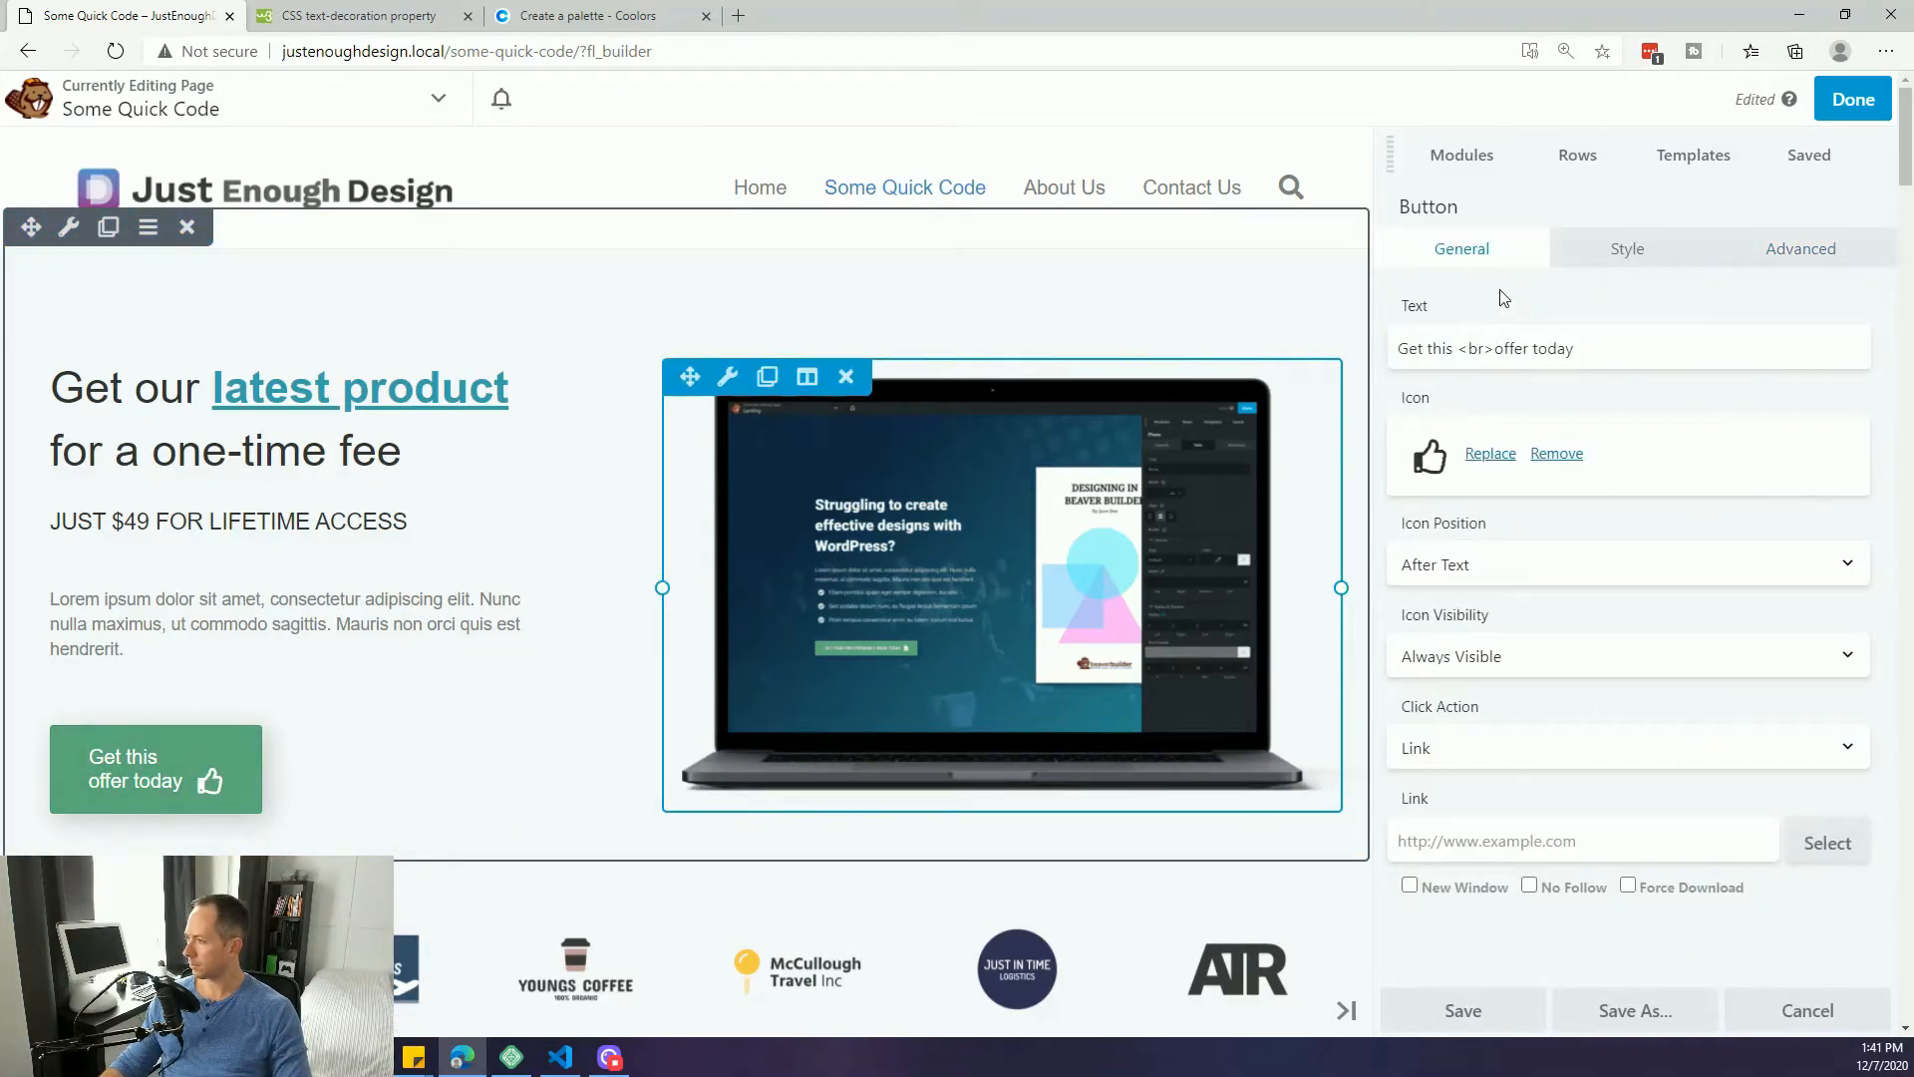
pyautogui.click(1476, 841)
pyautogui.click(1406, 802)
pyautogui.click(1437, 842)
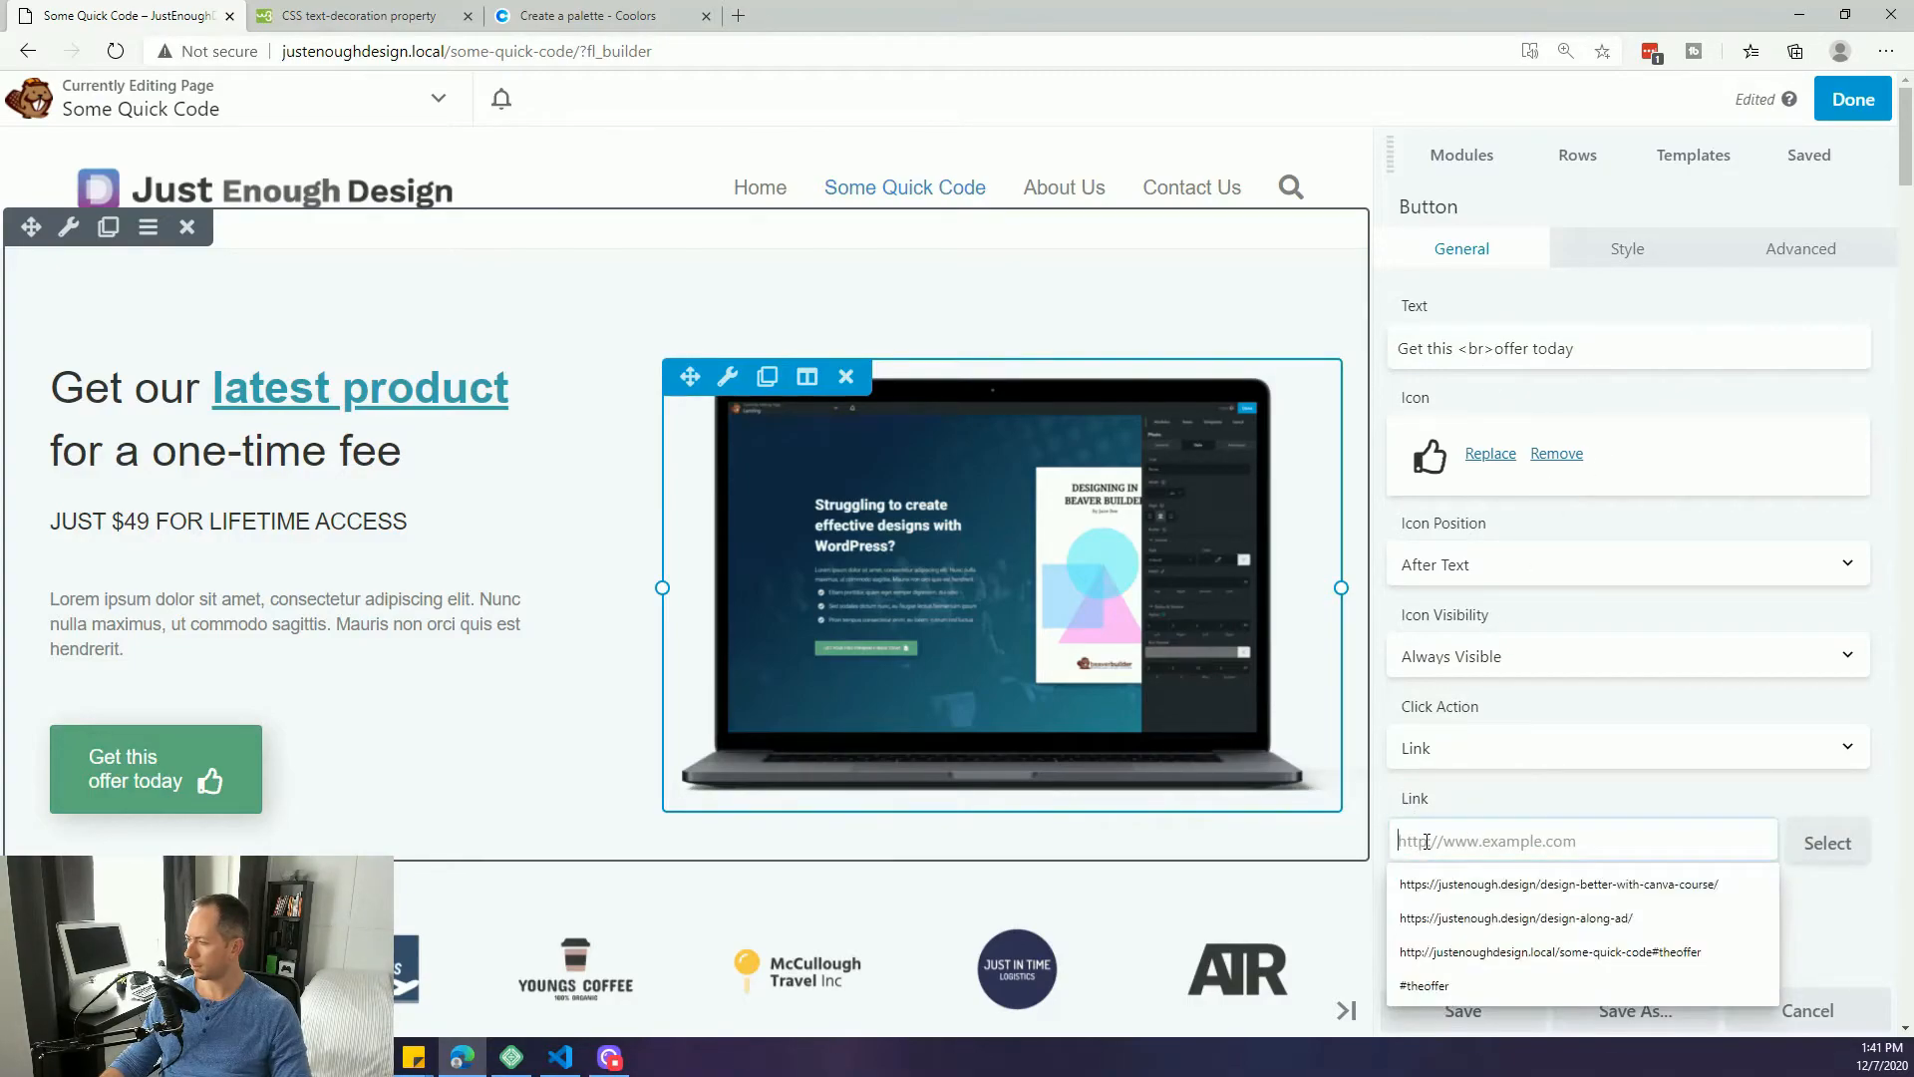
pyautogui.write('#')
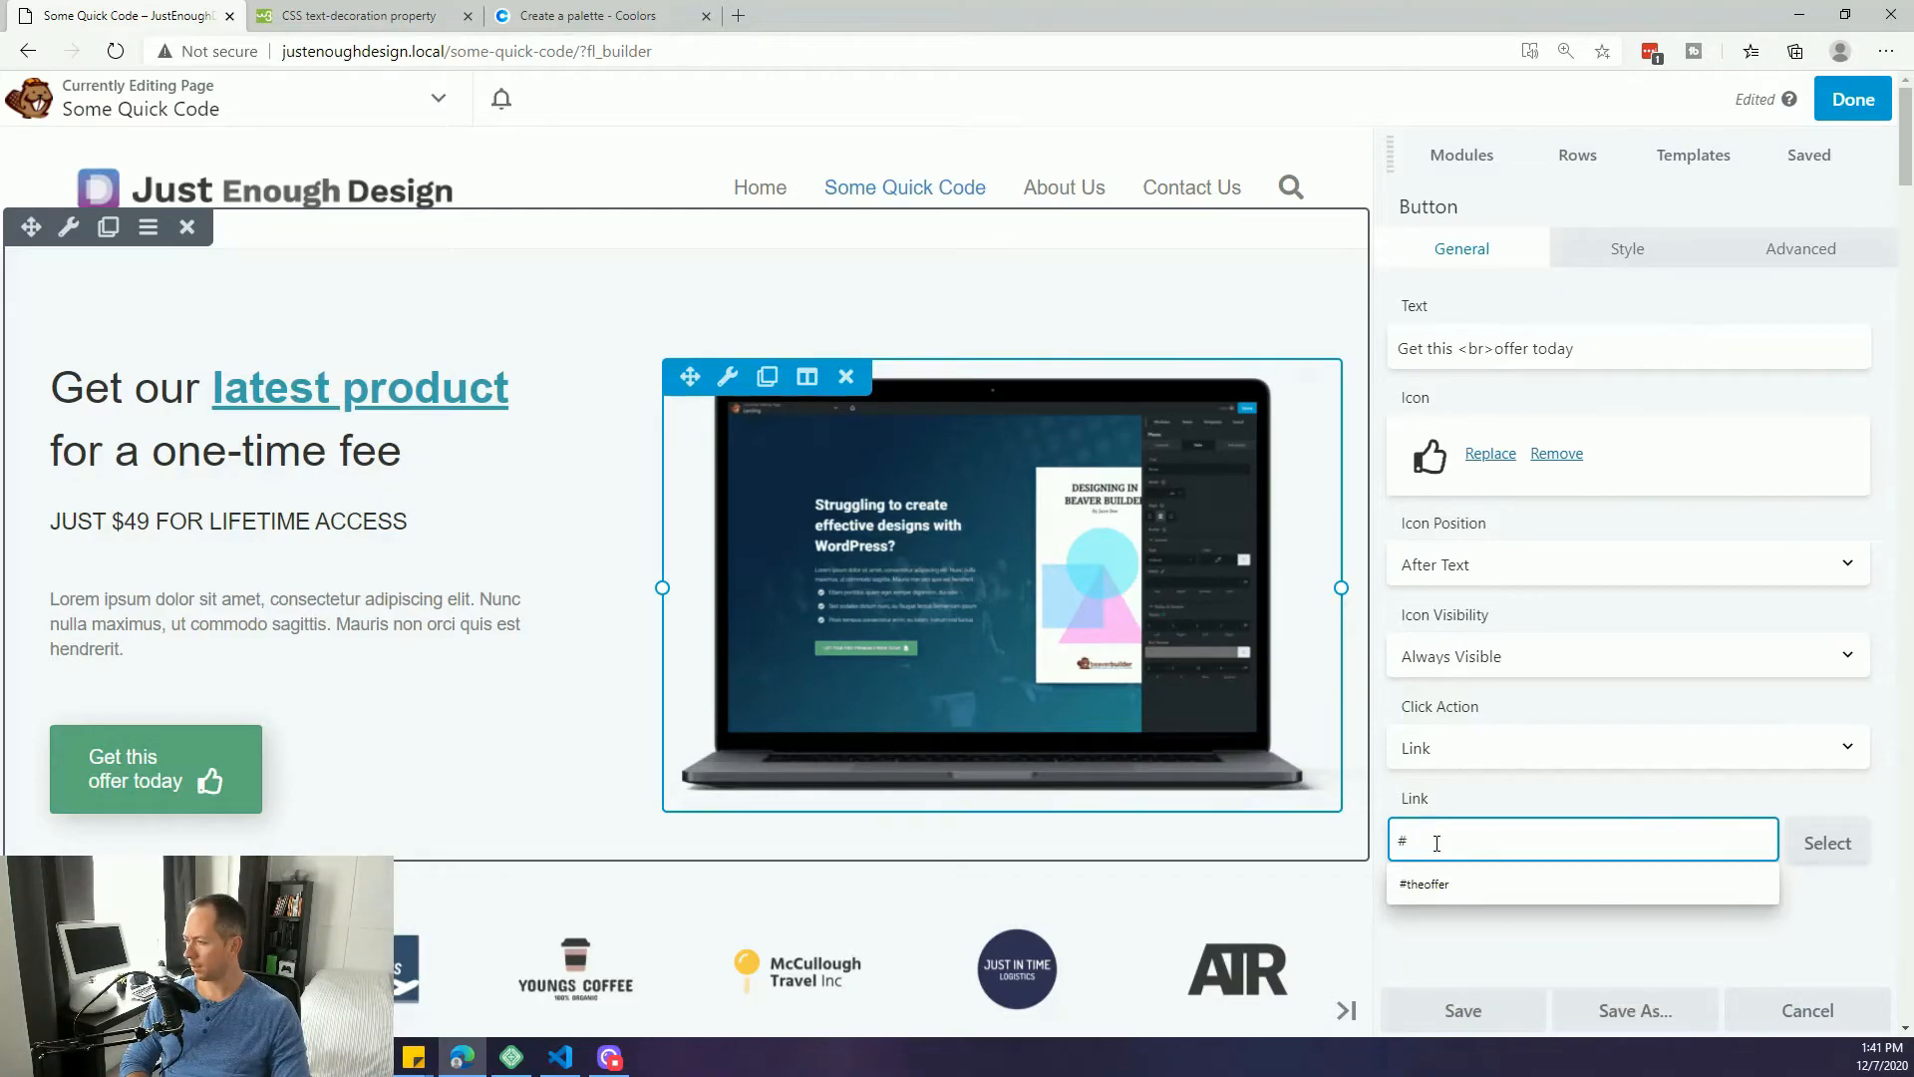
pyautogui.press('Down')
pyautogui.press('Return')
pyautogui.click(1465, 803)
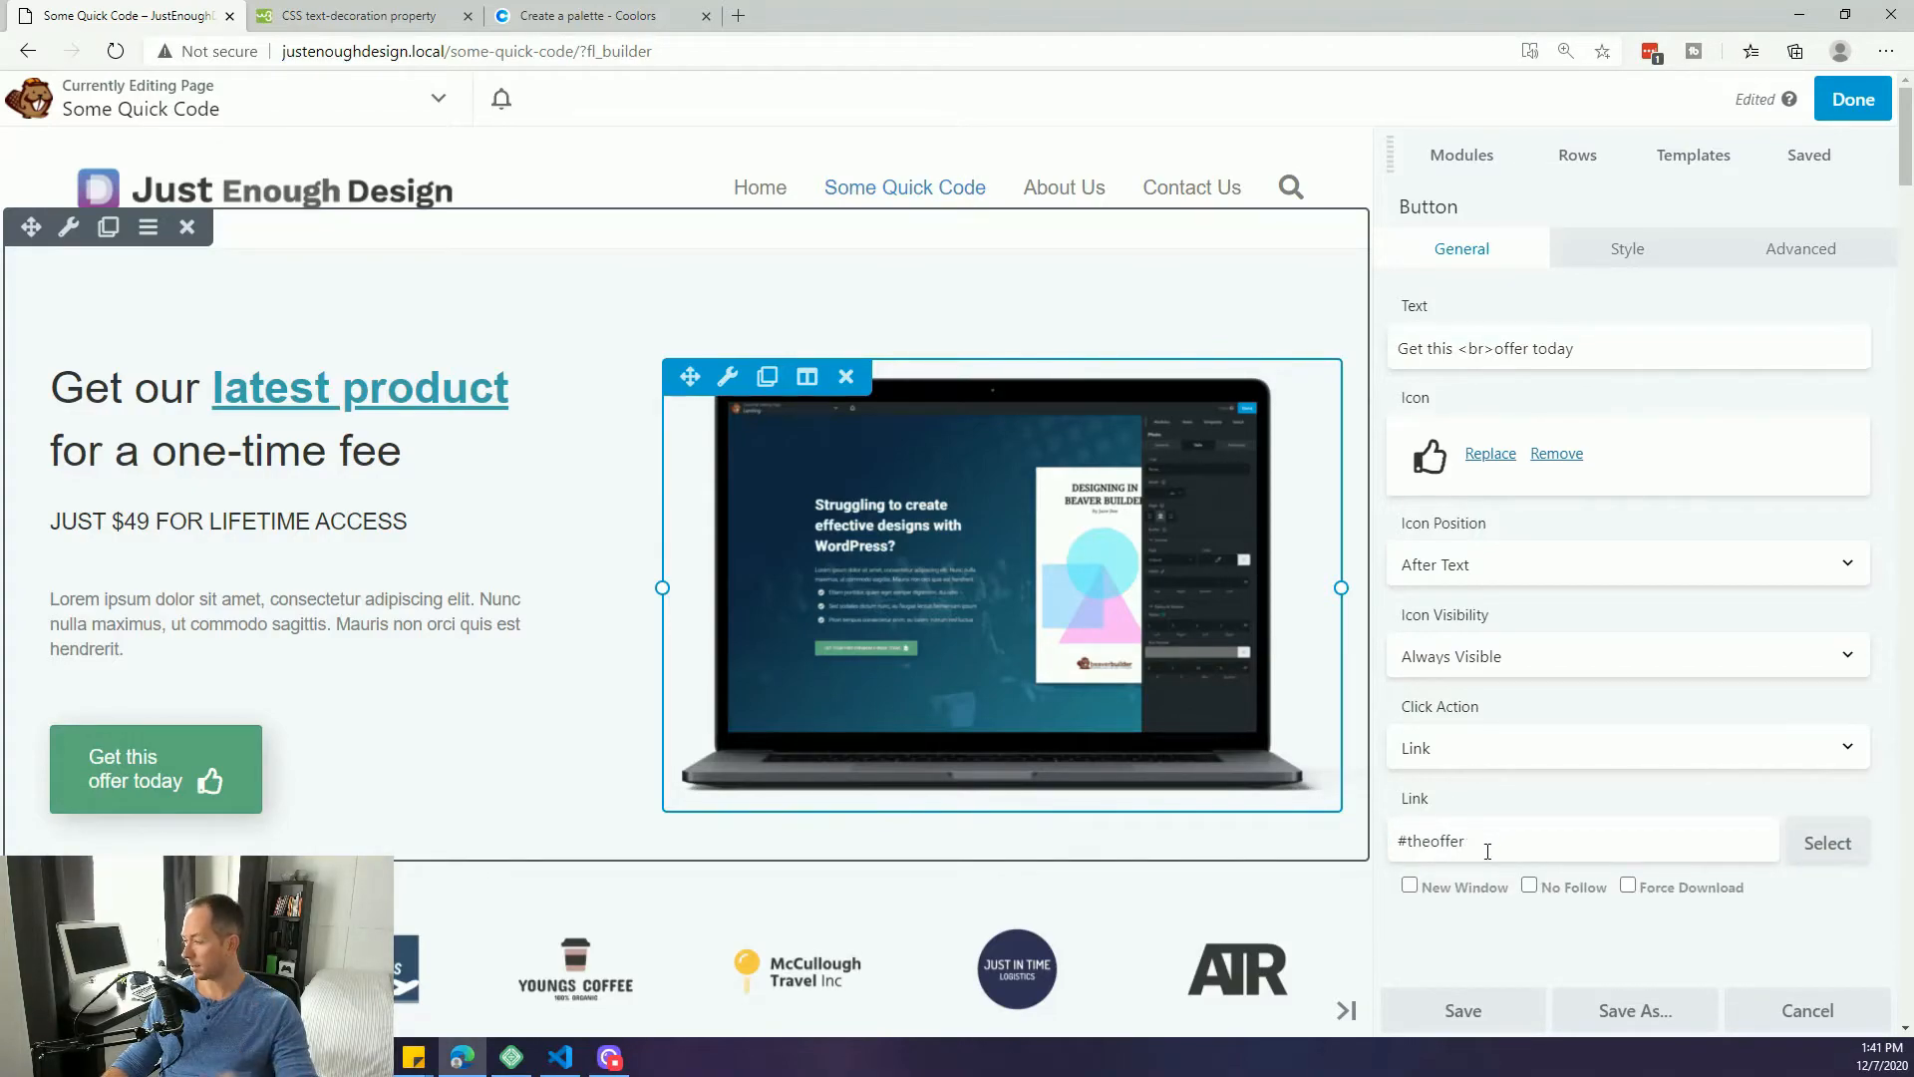
pyautogui.click(1464, 1013)
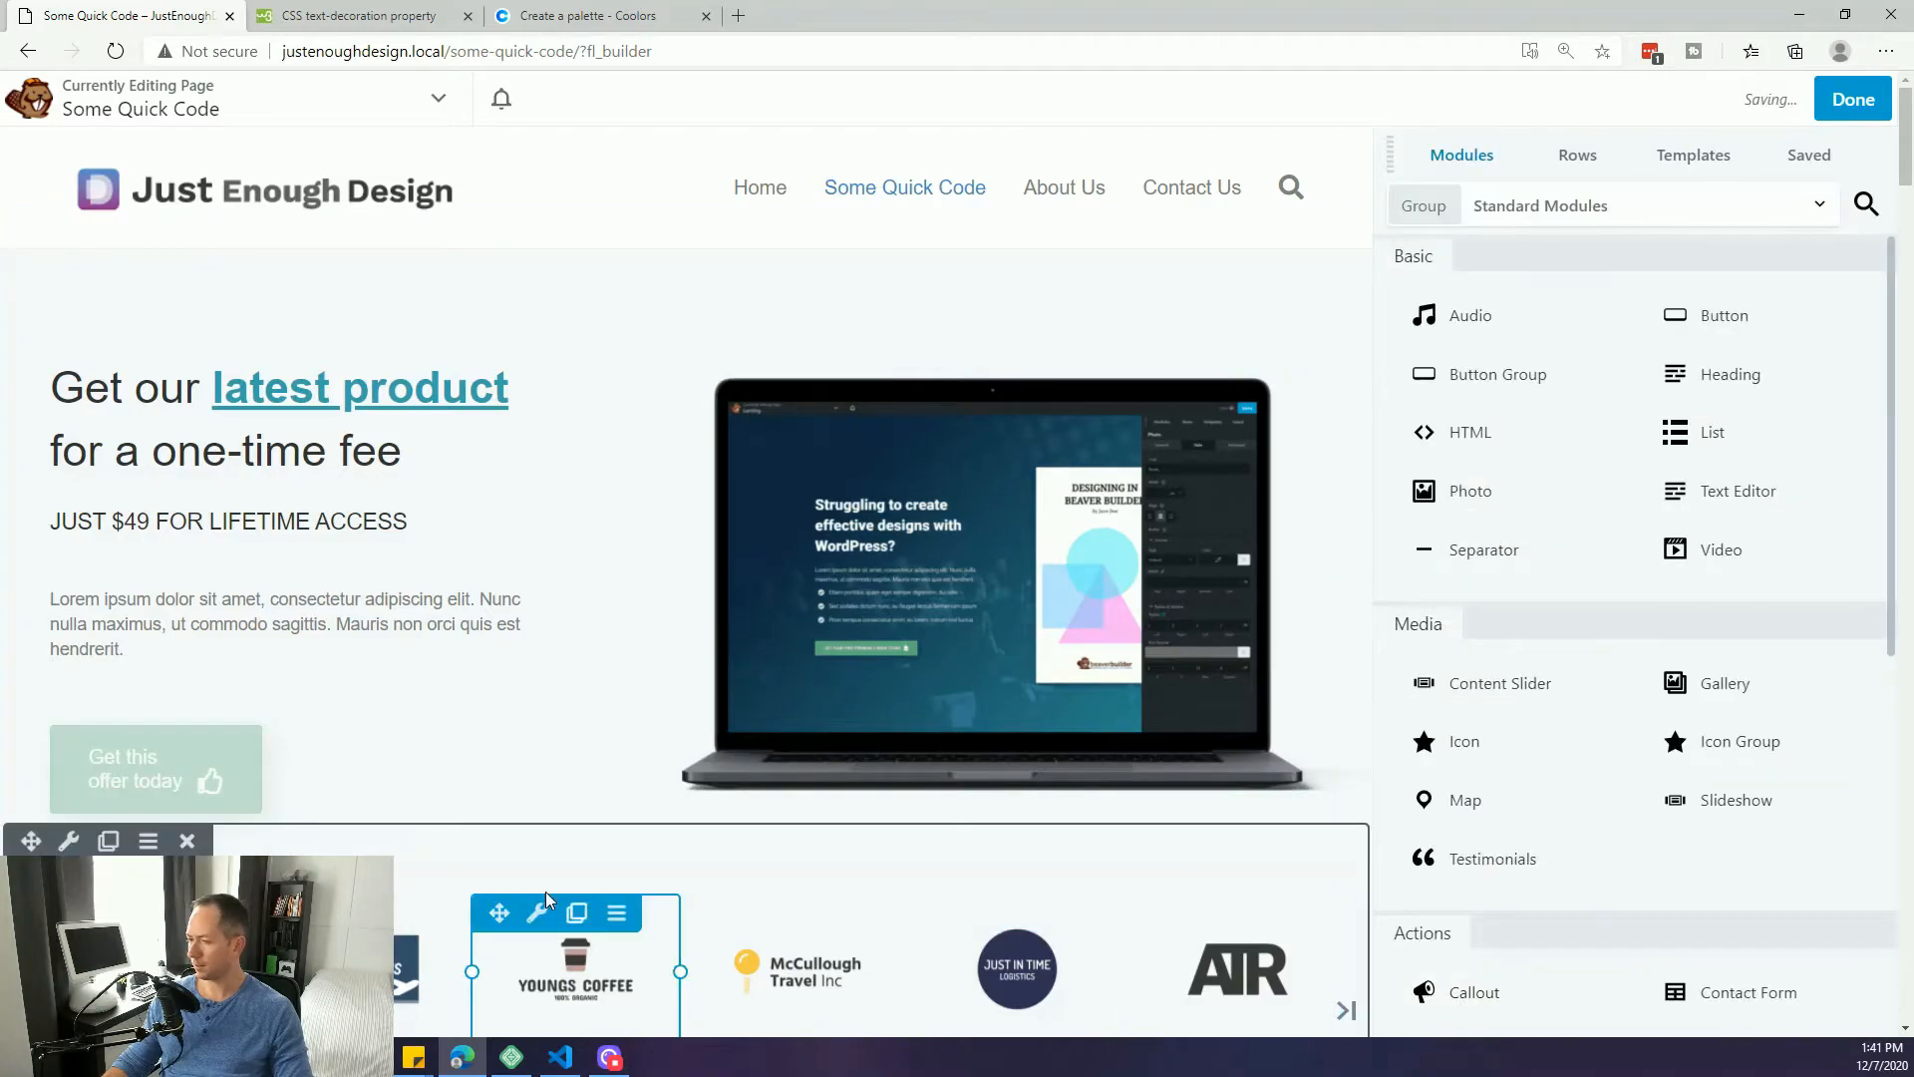
# - Publish the page, reload it and test the hero button's anchor link, returning to the top of the page
pyautogui.click(1847, 108)
pyautogui.click(1746, 103)
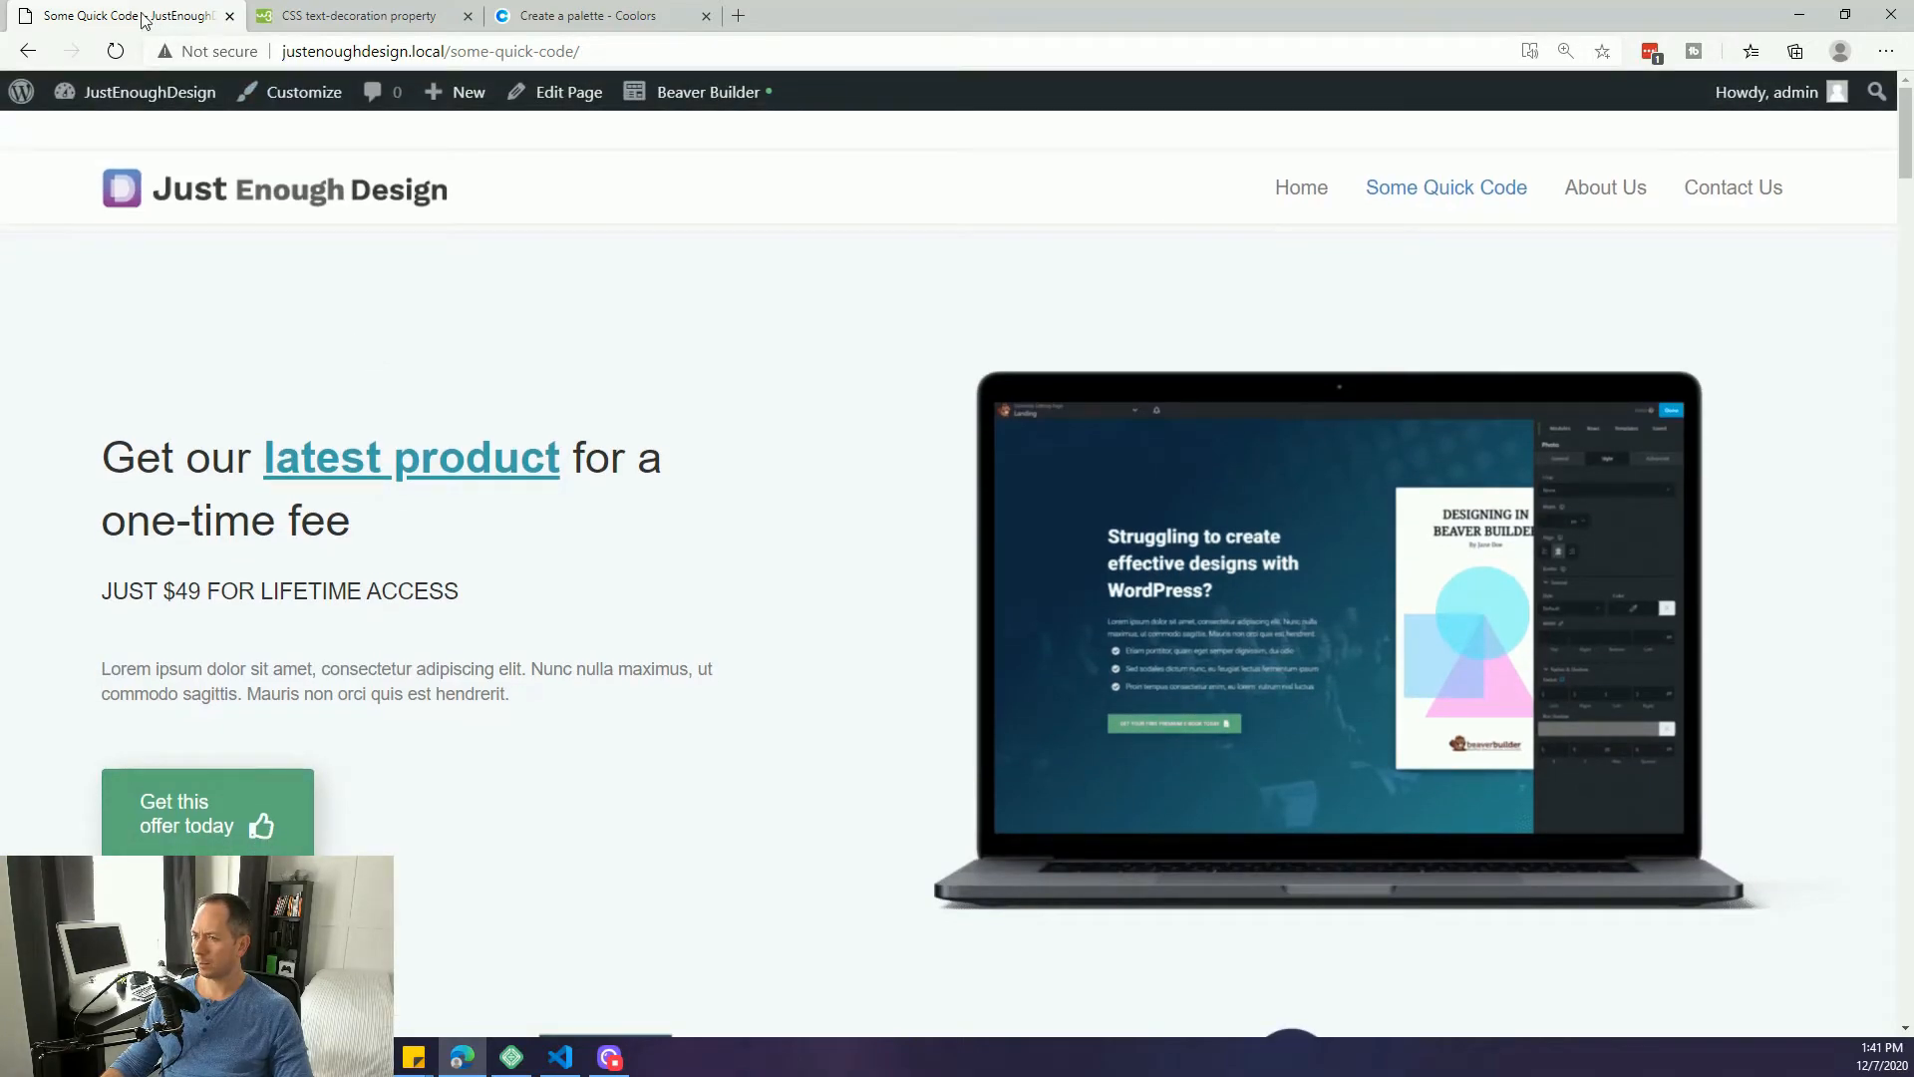
pyautogui.click(116, 50)
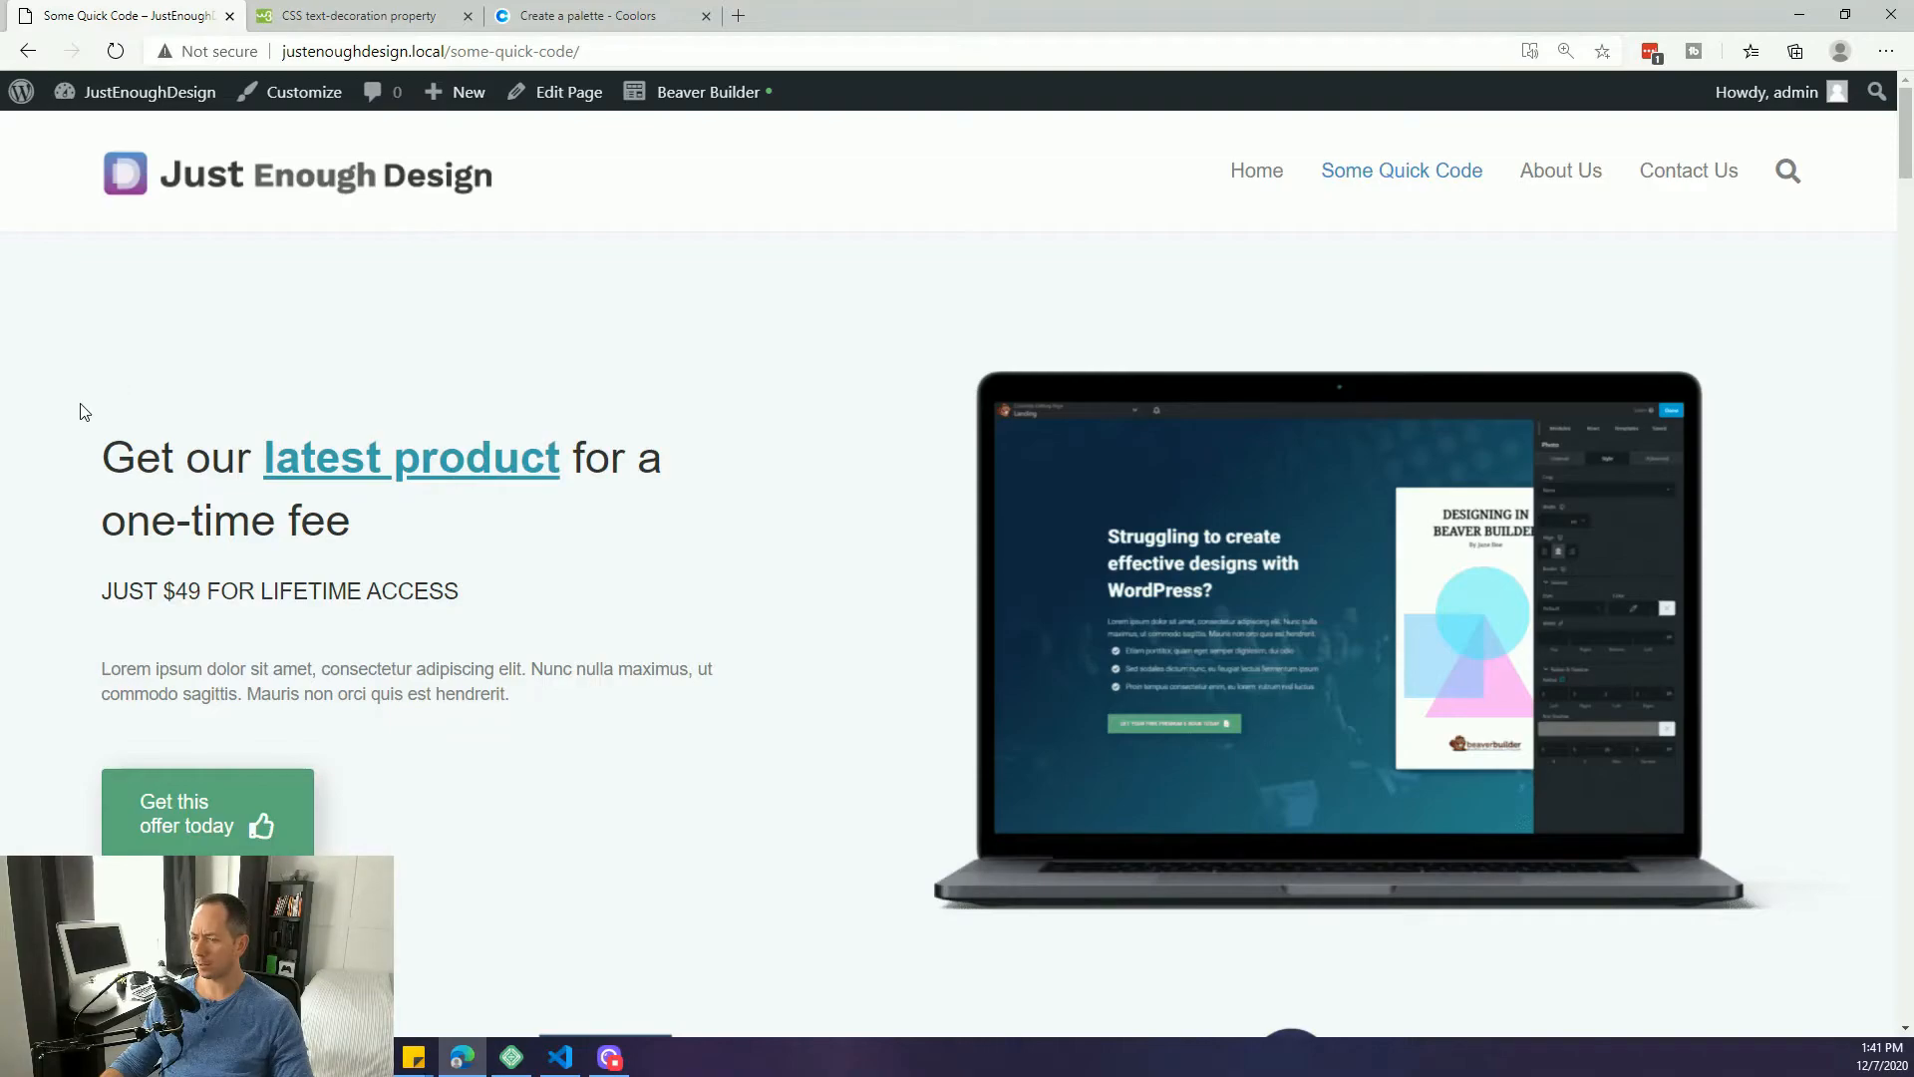
pyautogui.click(202, 813)
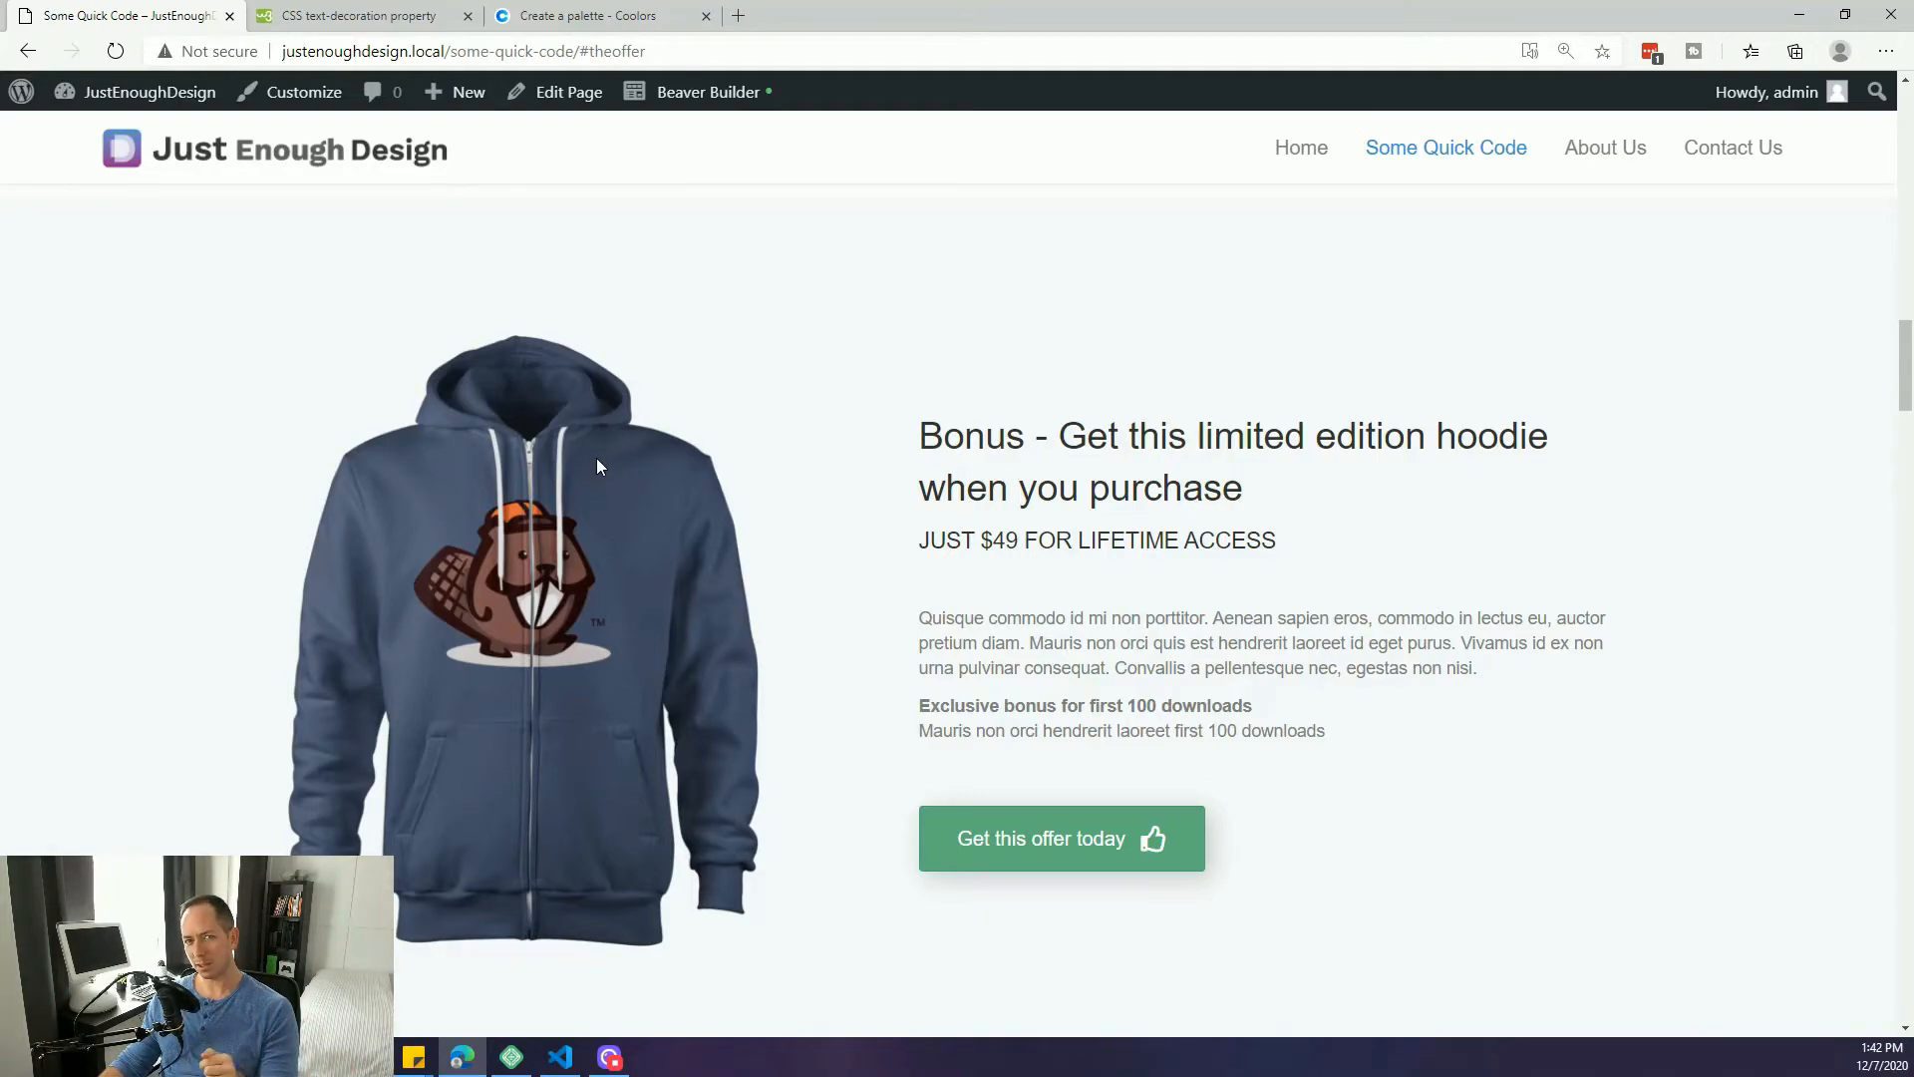
pyautogui.scroll(15, 568, 494)
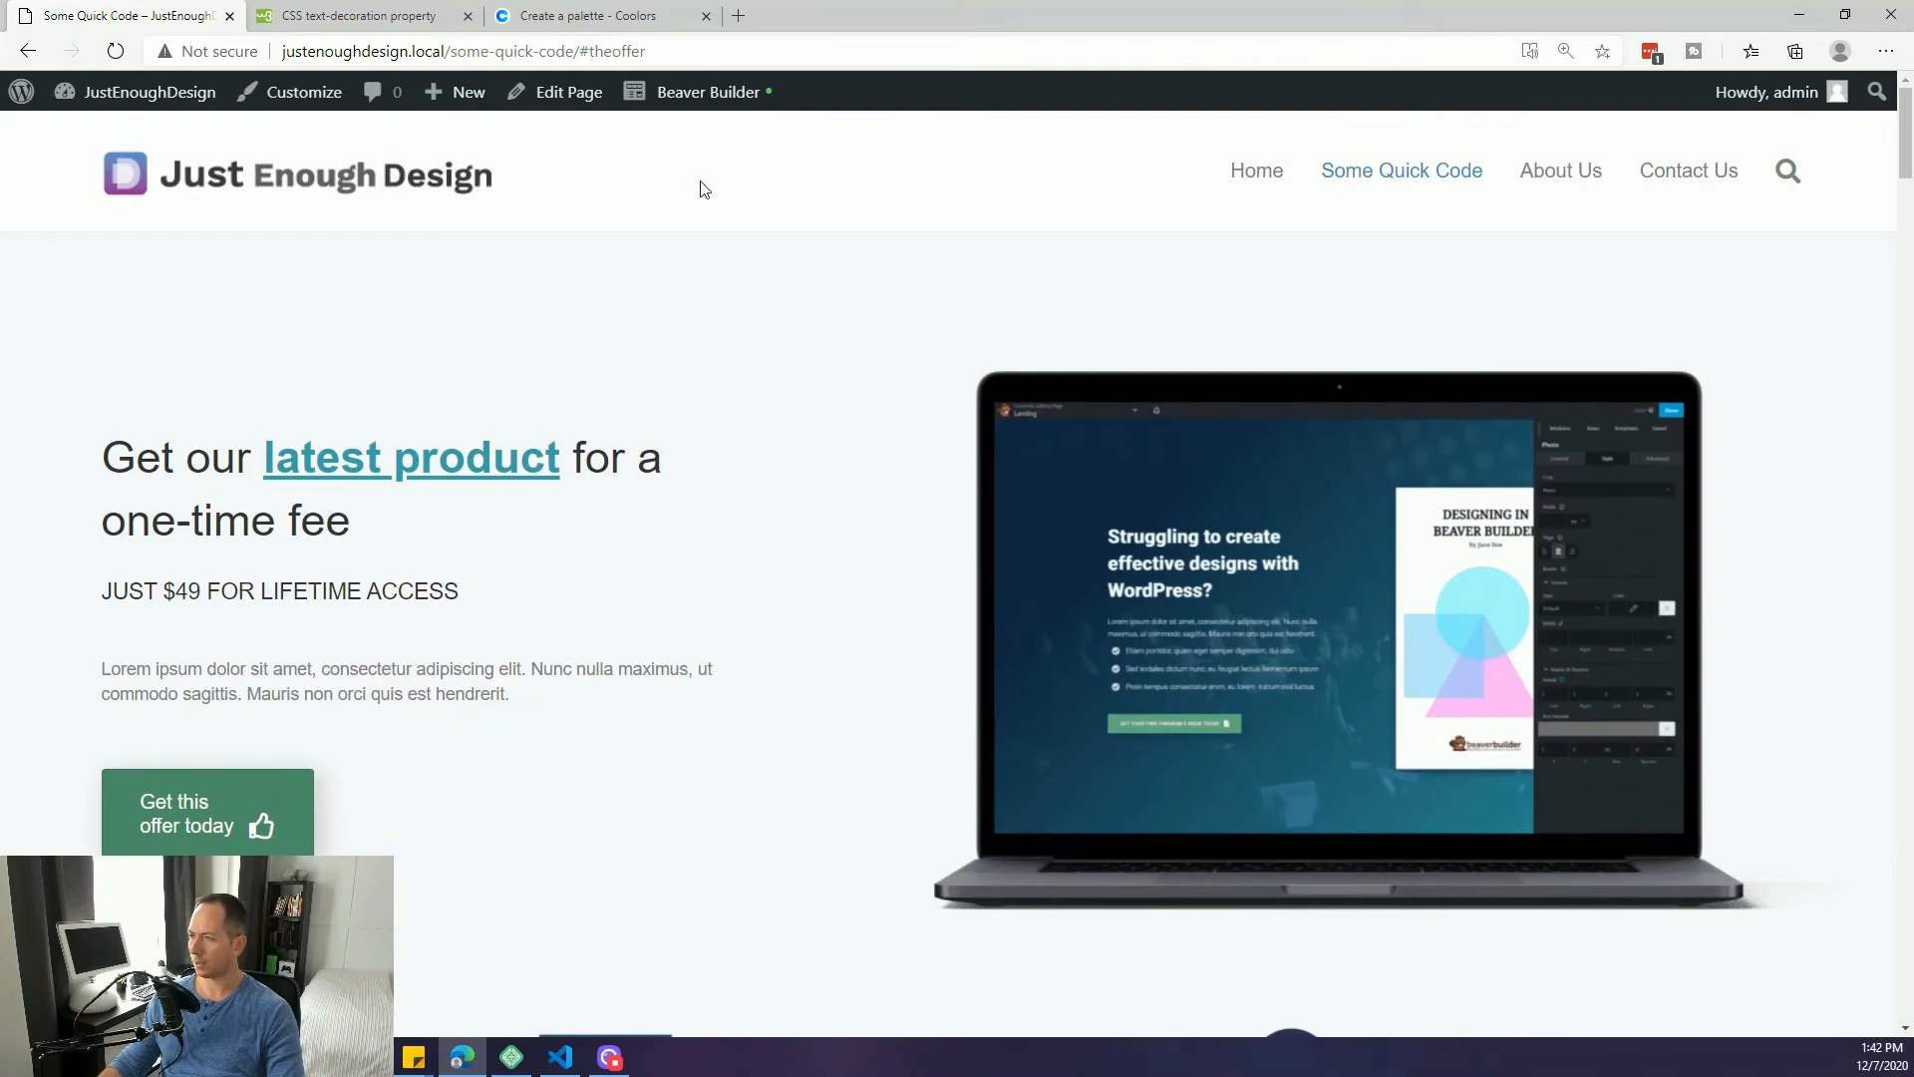
# - Open the About Us page in Beaver Builder and locate the "Looking for a new challenge?" row near the page's end
pyautogui.click(1572, 178)
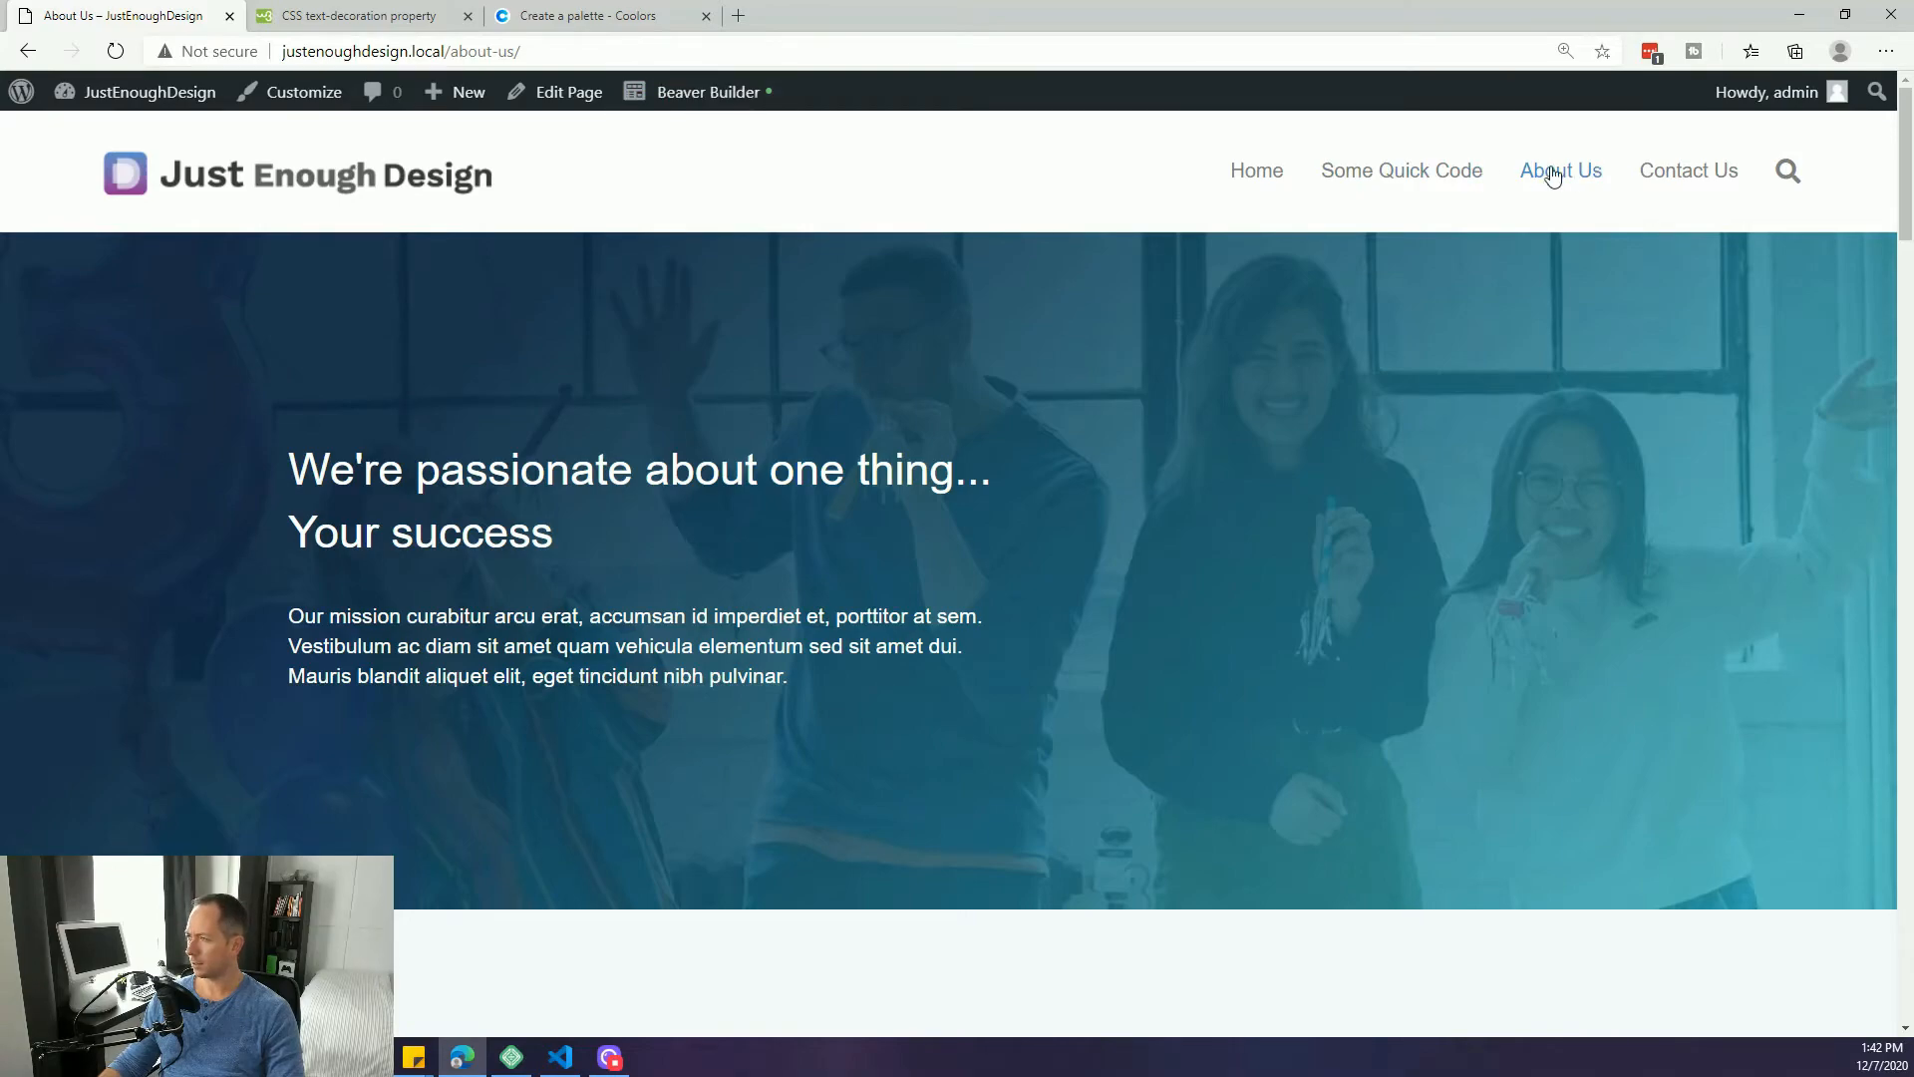
pyautogui.click(710, 96)
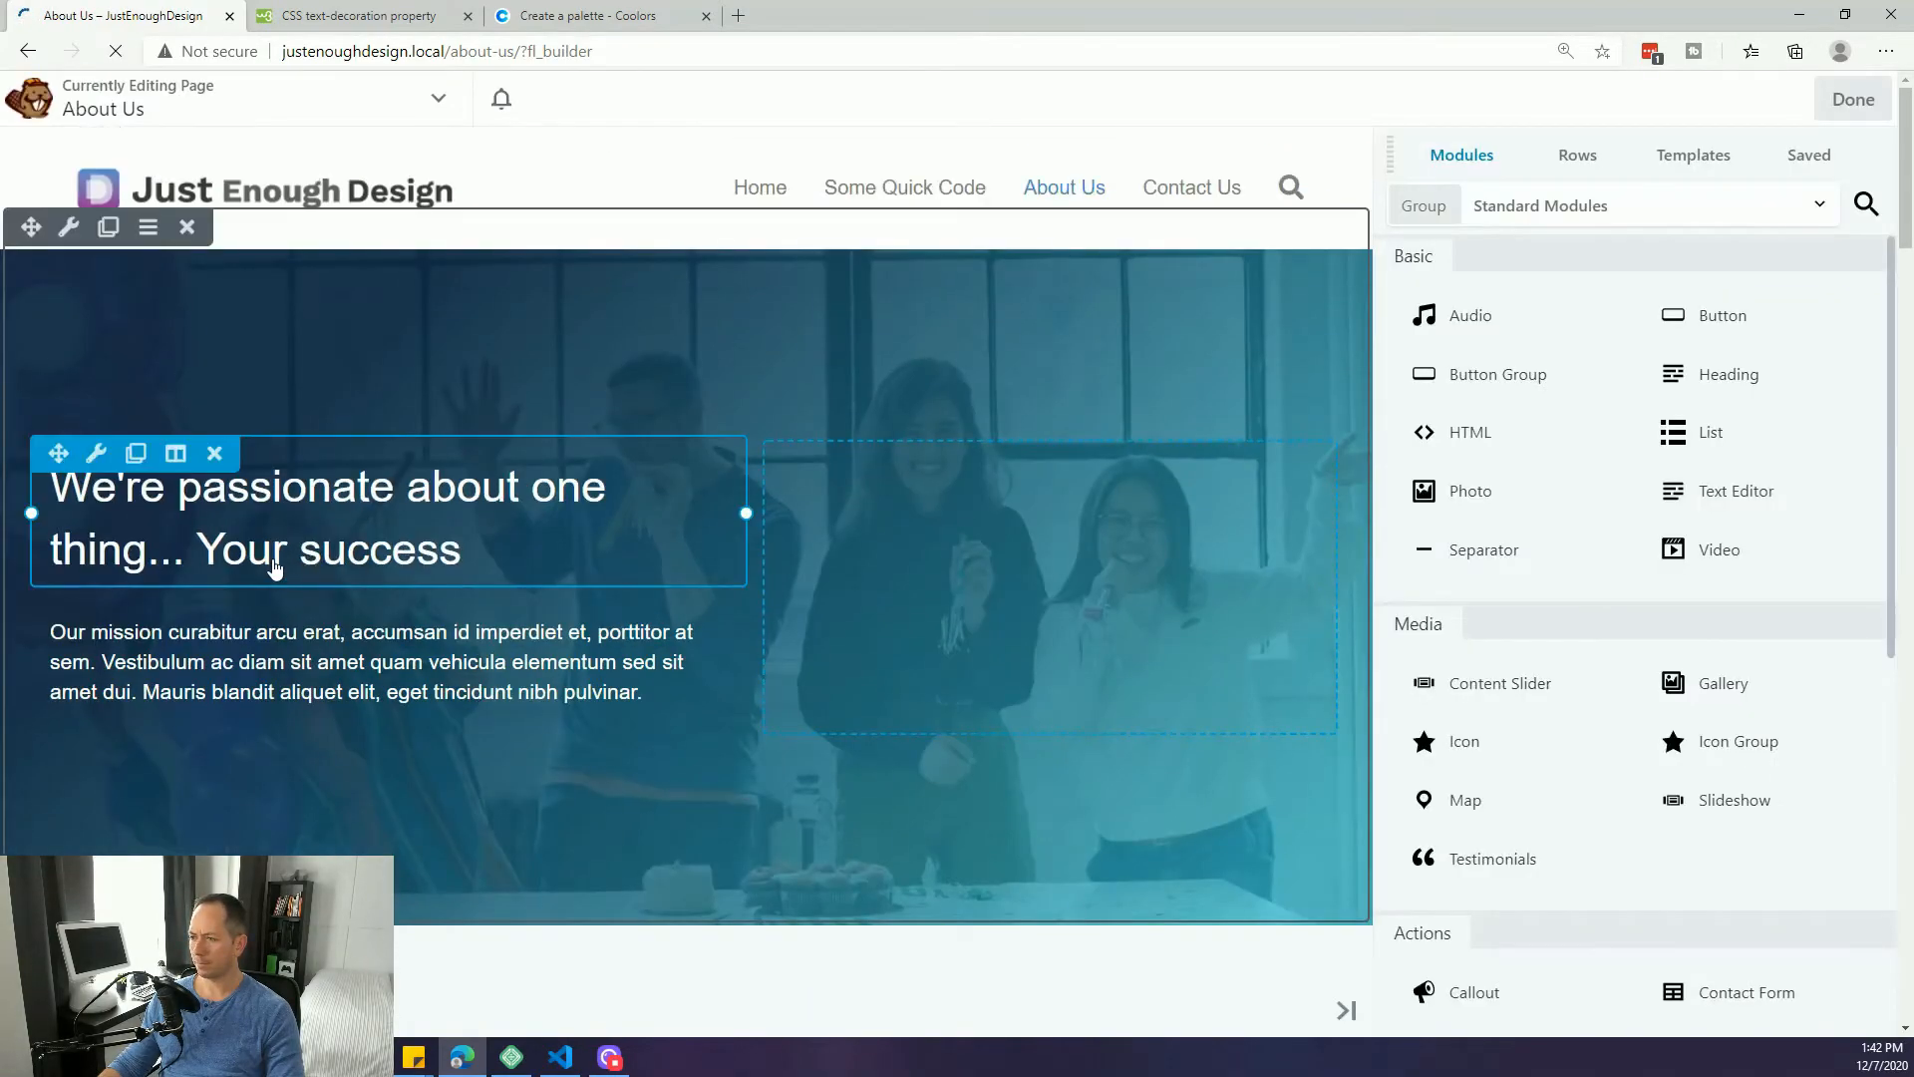
pyautogui.scroll(-10, 462, 558)
pyautogui.scroll(-10, 466, 553)
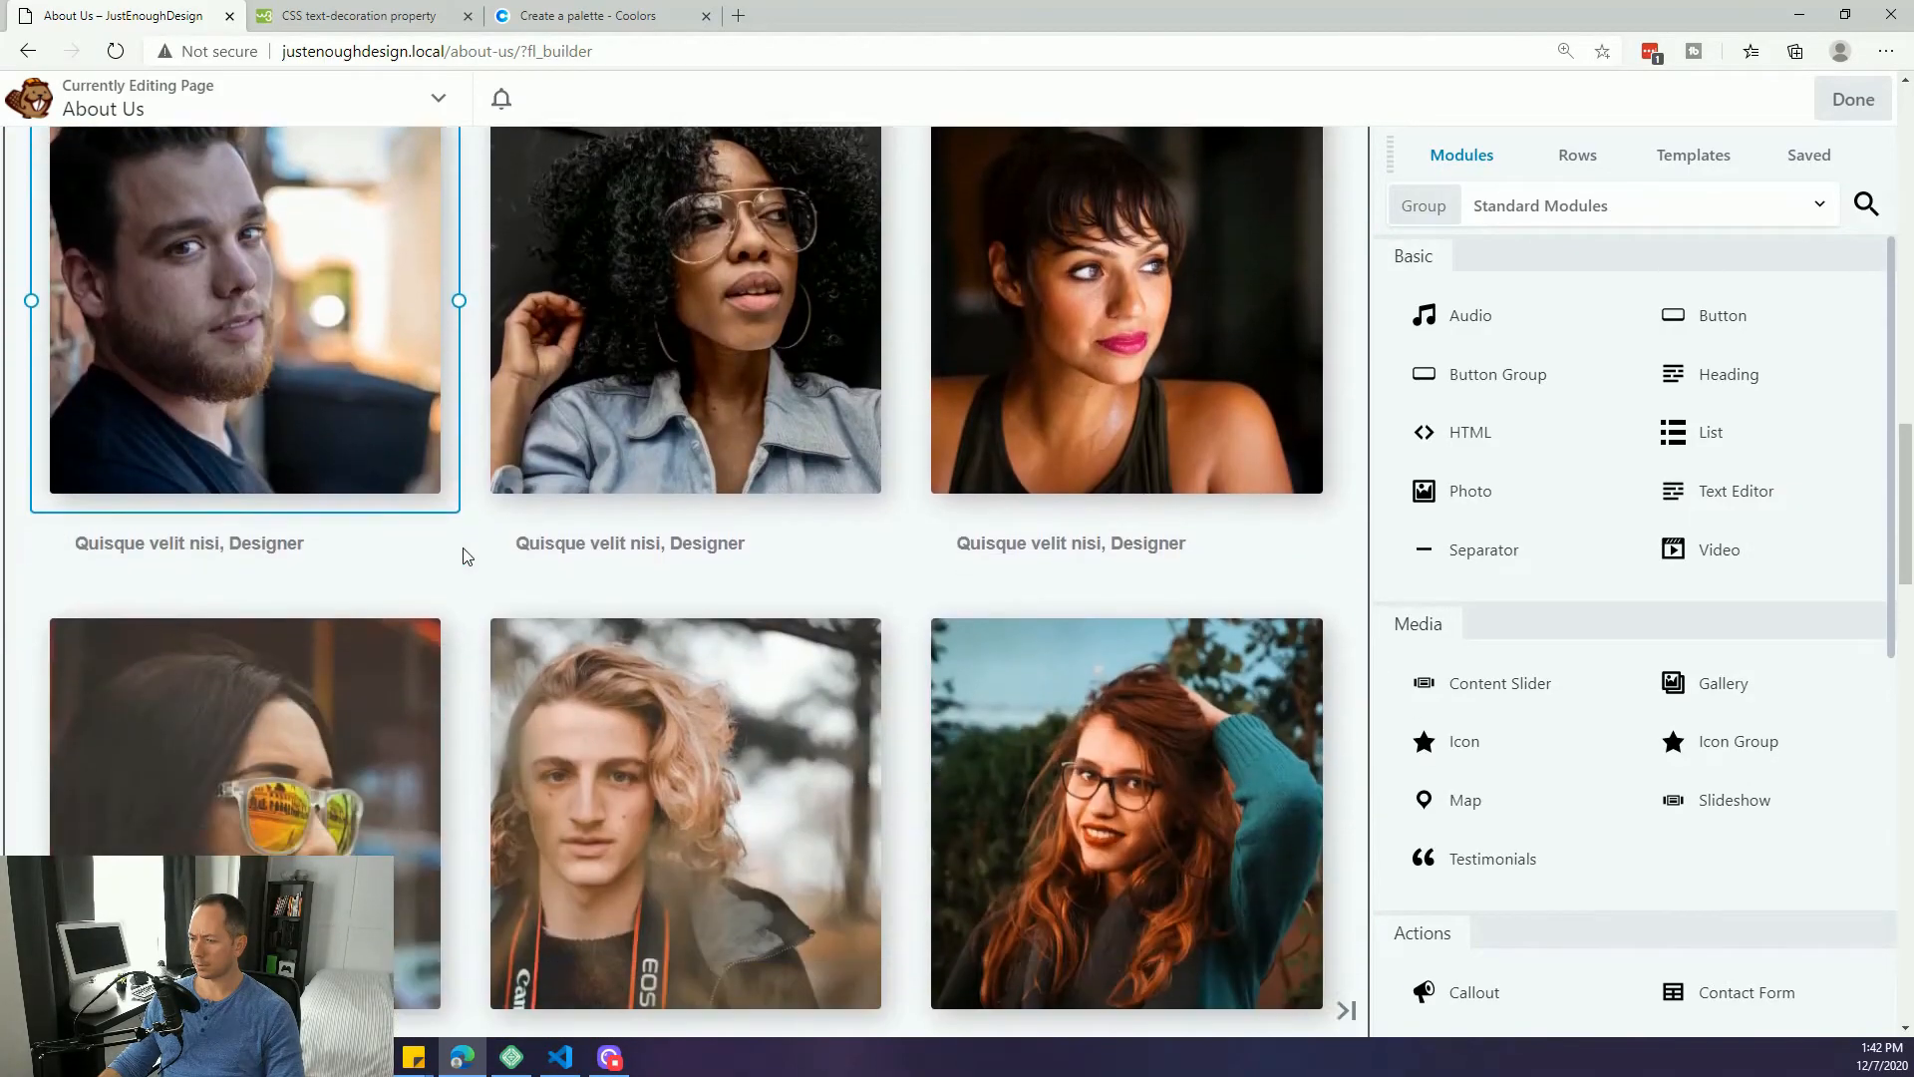
pyautogui.scroll(2, 618, 459)
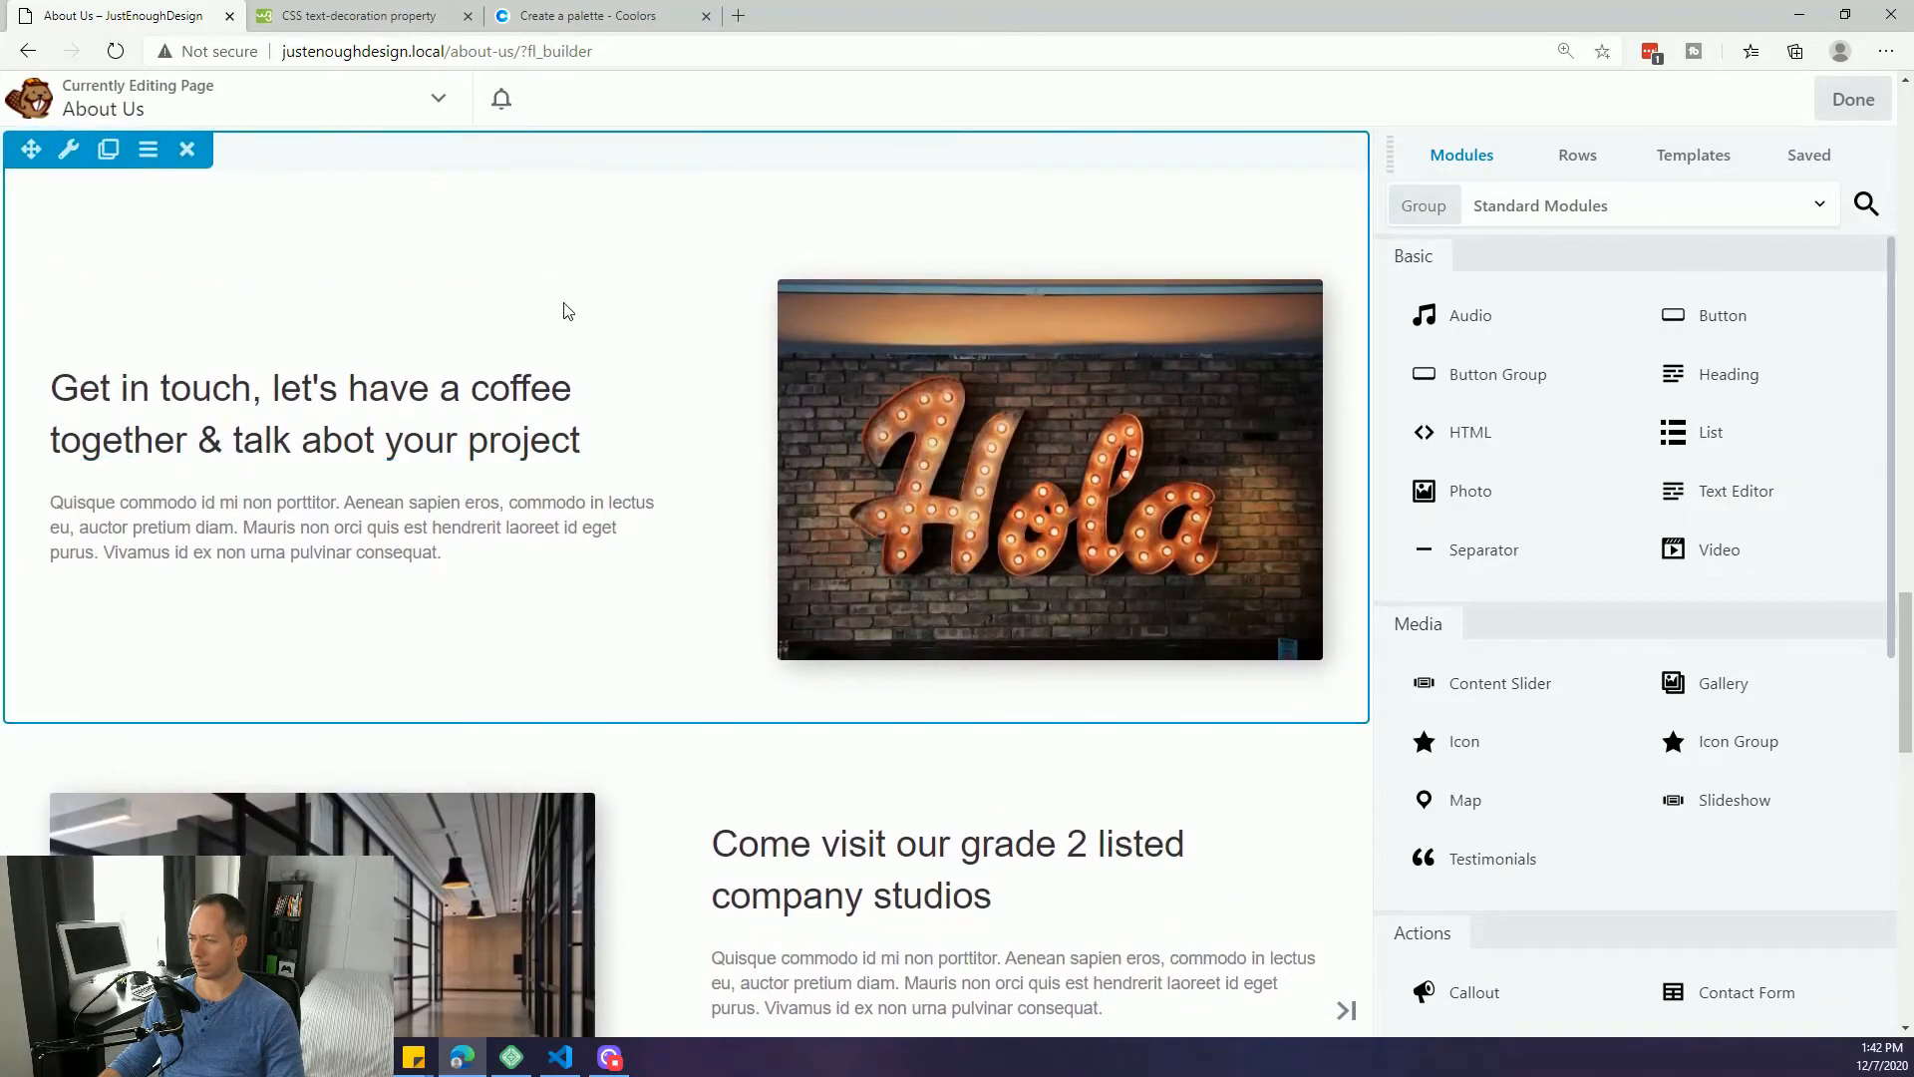
pyautogui.scroll(-9, 338, 465)
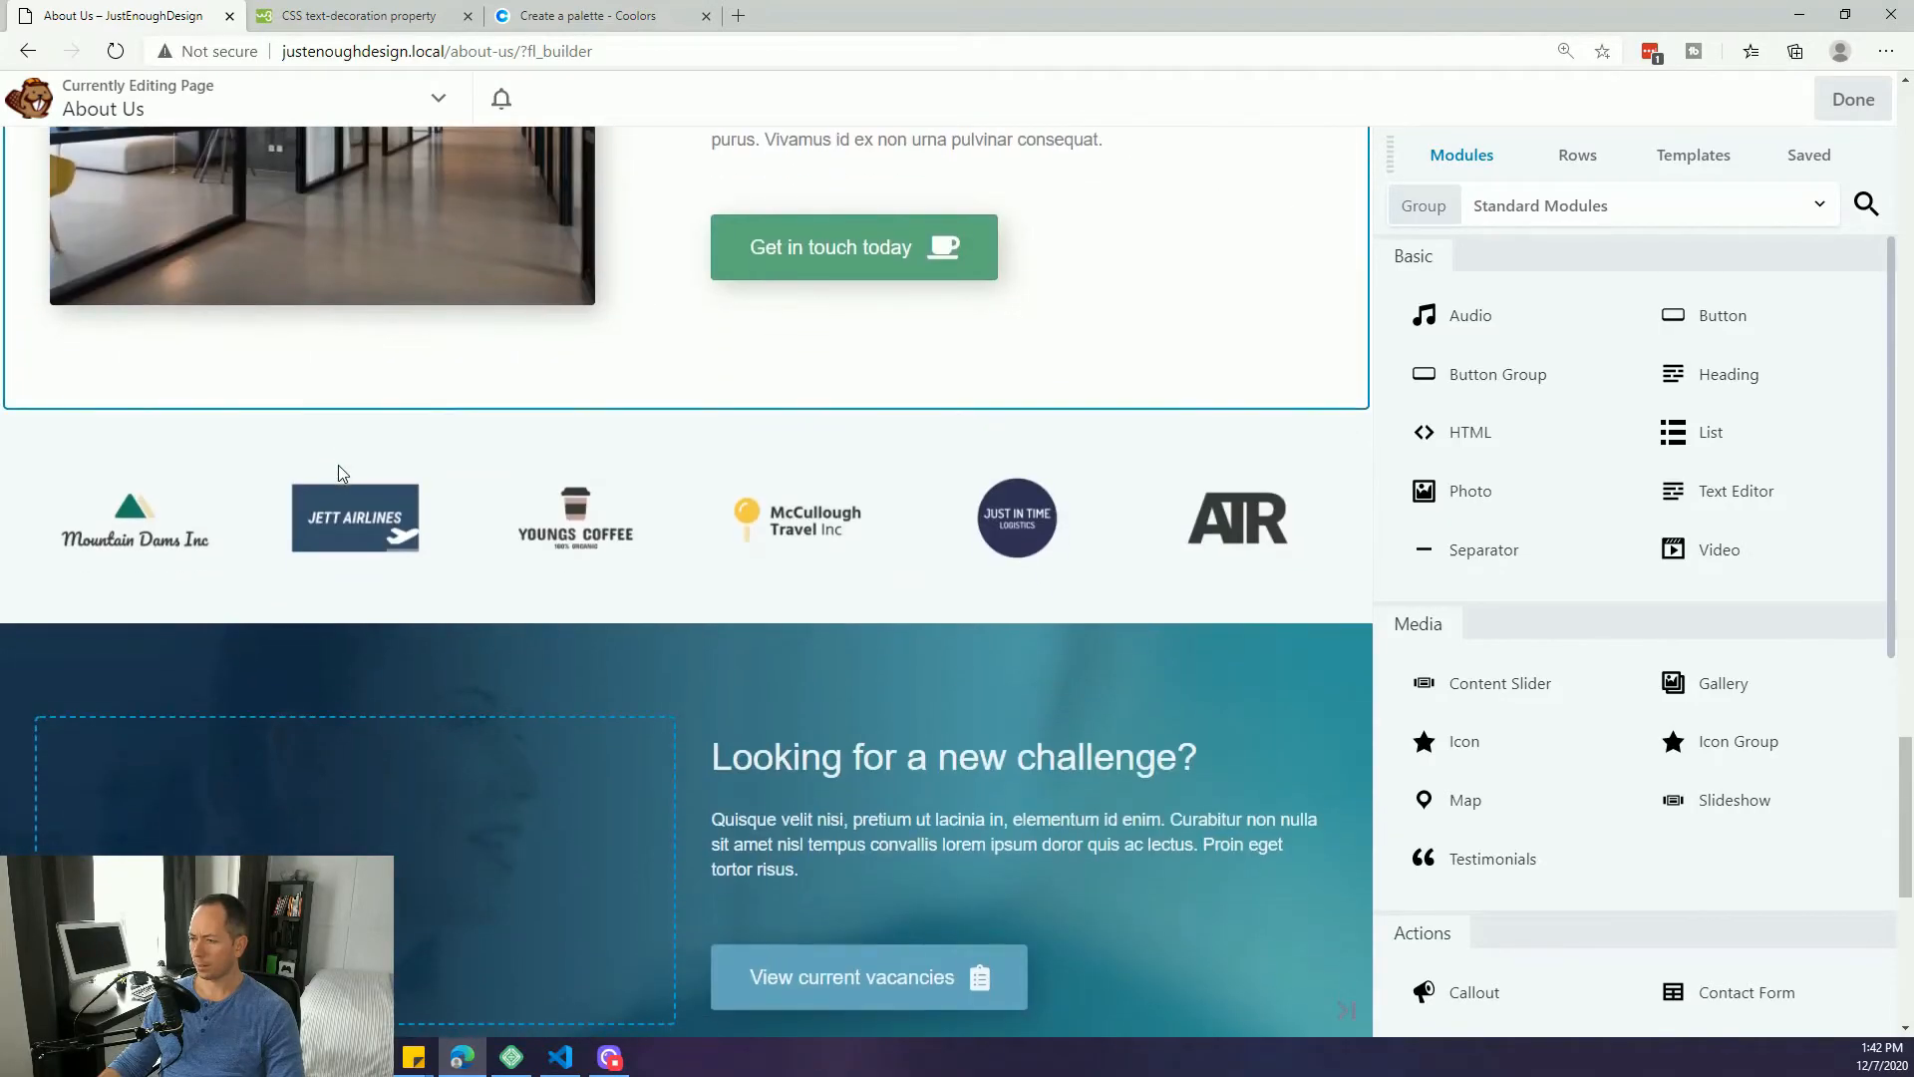
pyautogui.scroll(-7, 338, 469)
pyautogui.scroll(4, 338, 468)
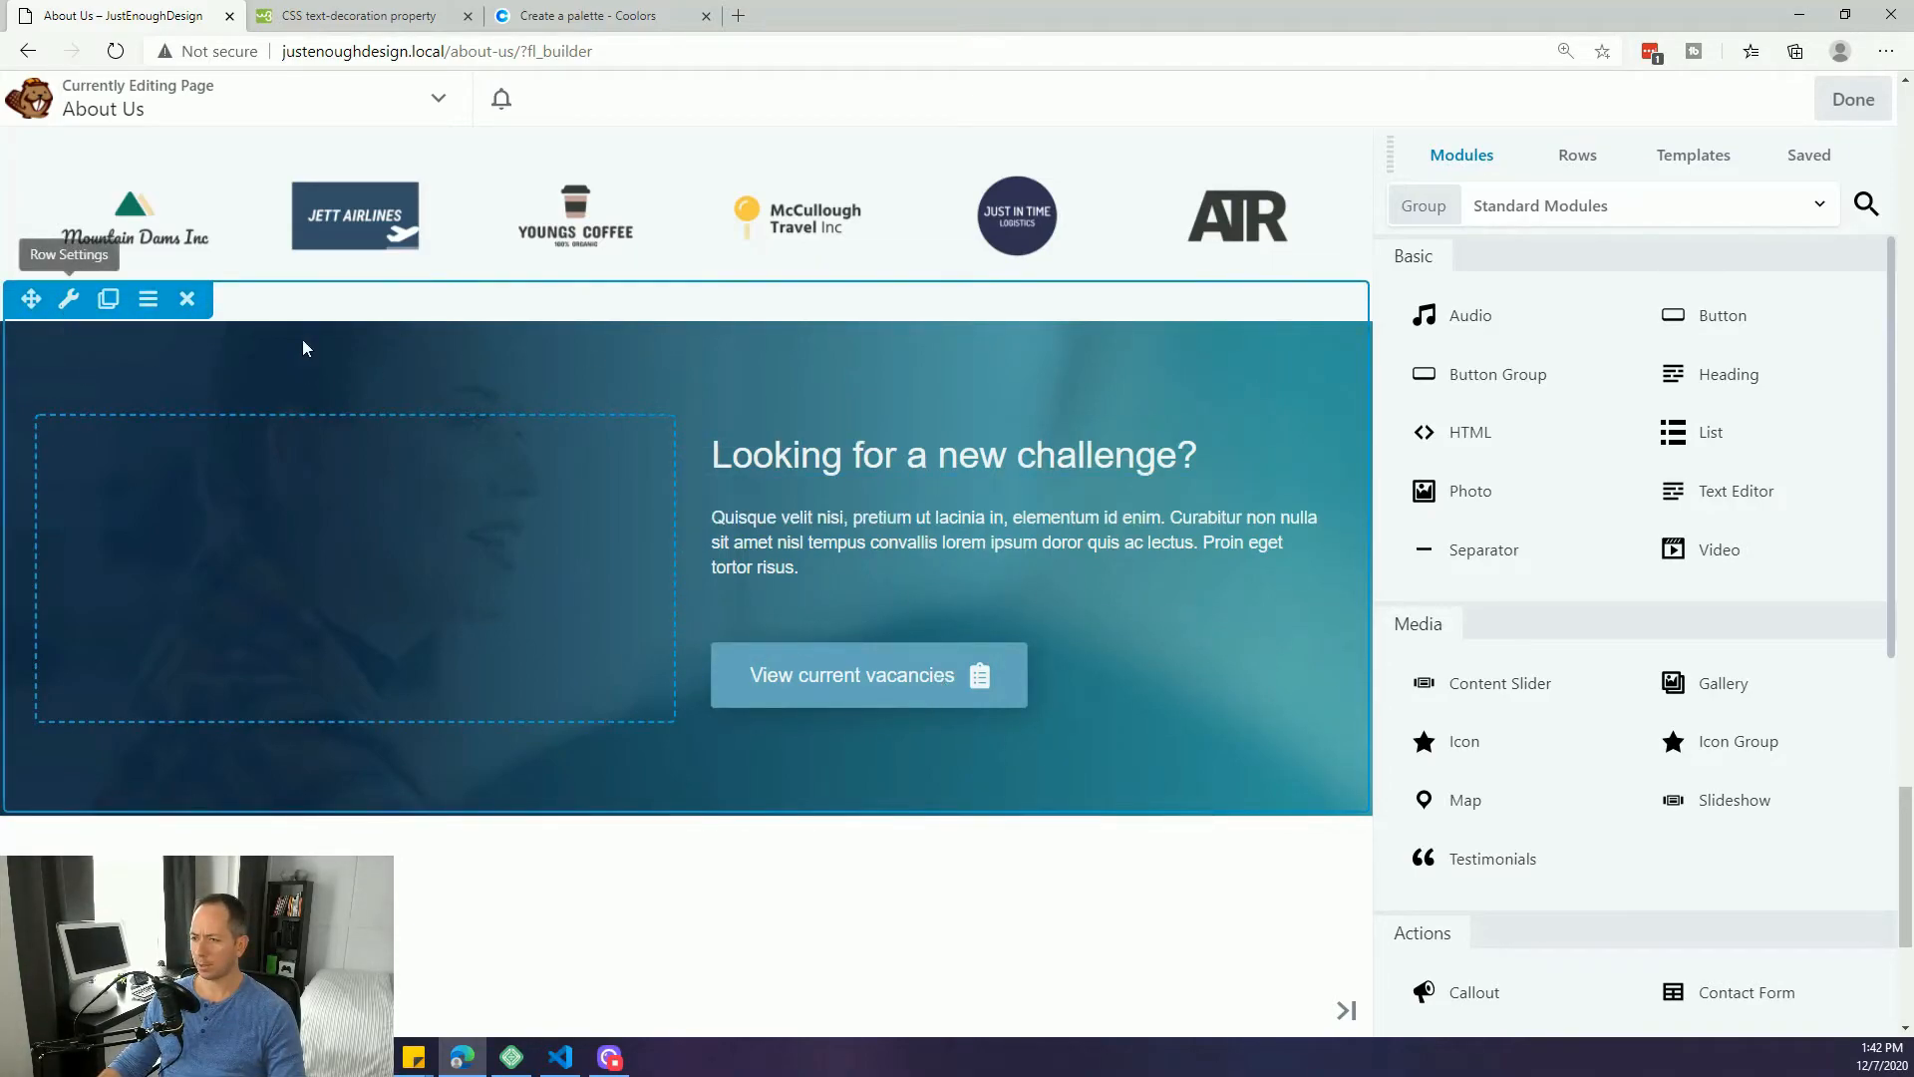
# - Give the "Looking for a new challenge?" row the HTML element ID jobs and save the row settings
pyautogui.click(70, 301)
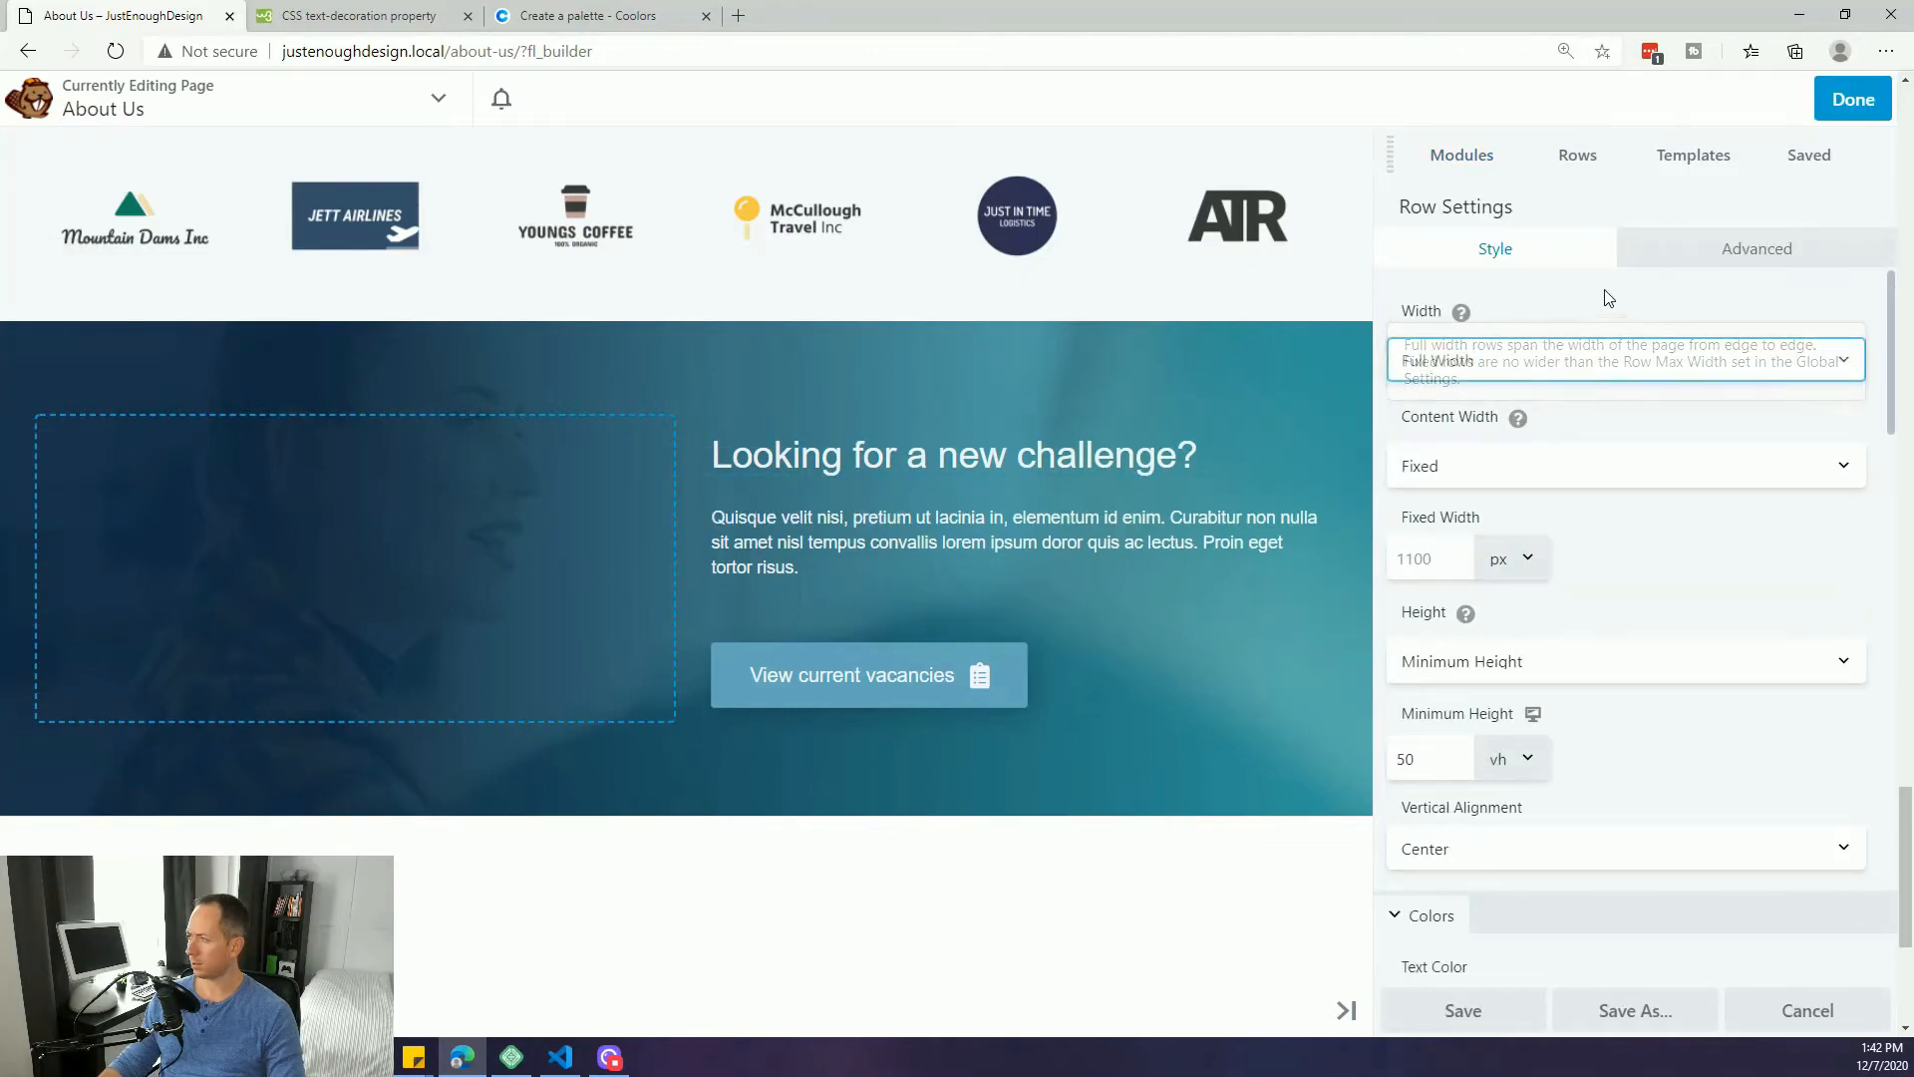
pyautogui.click(1706, 257)
pyautogui.scroll(-5, 1586, 493)
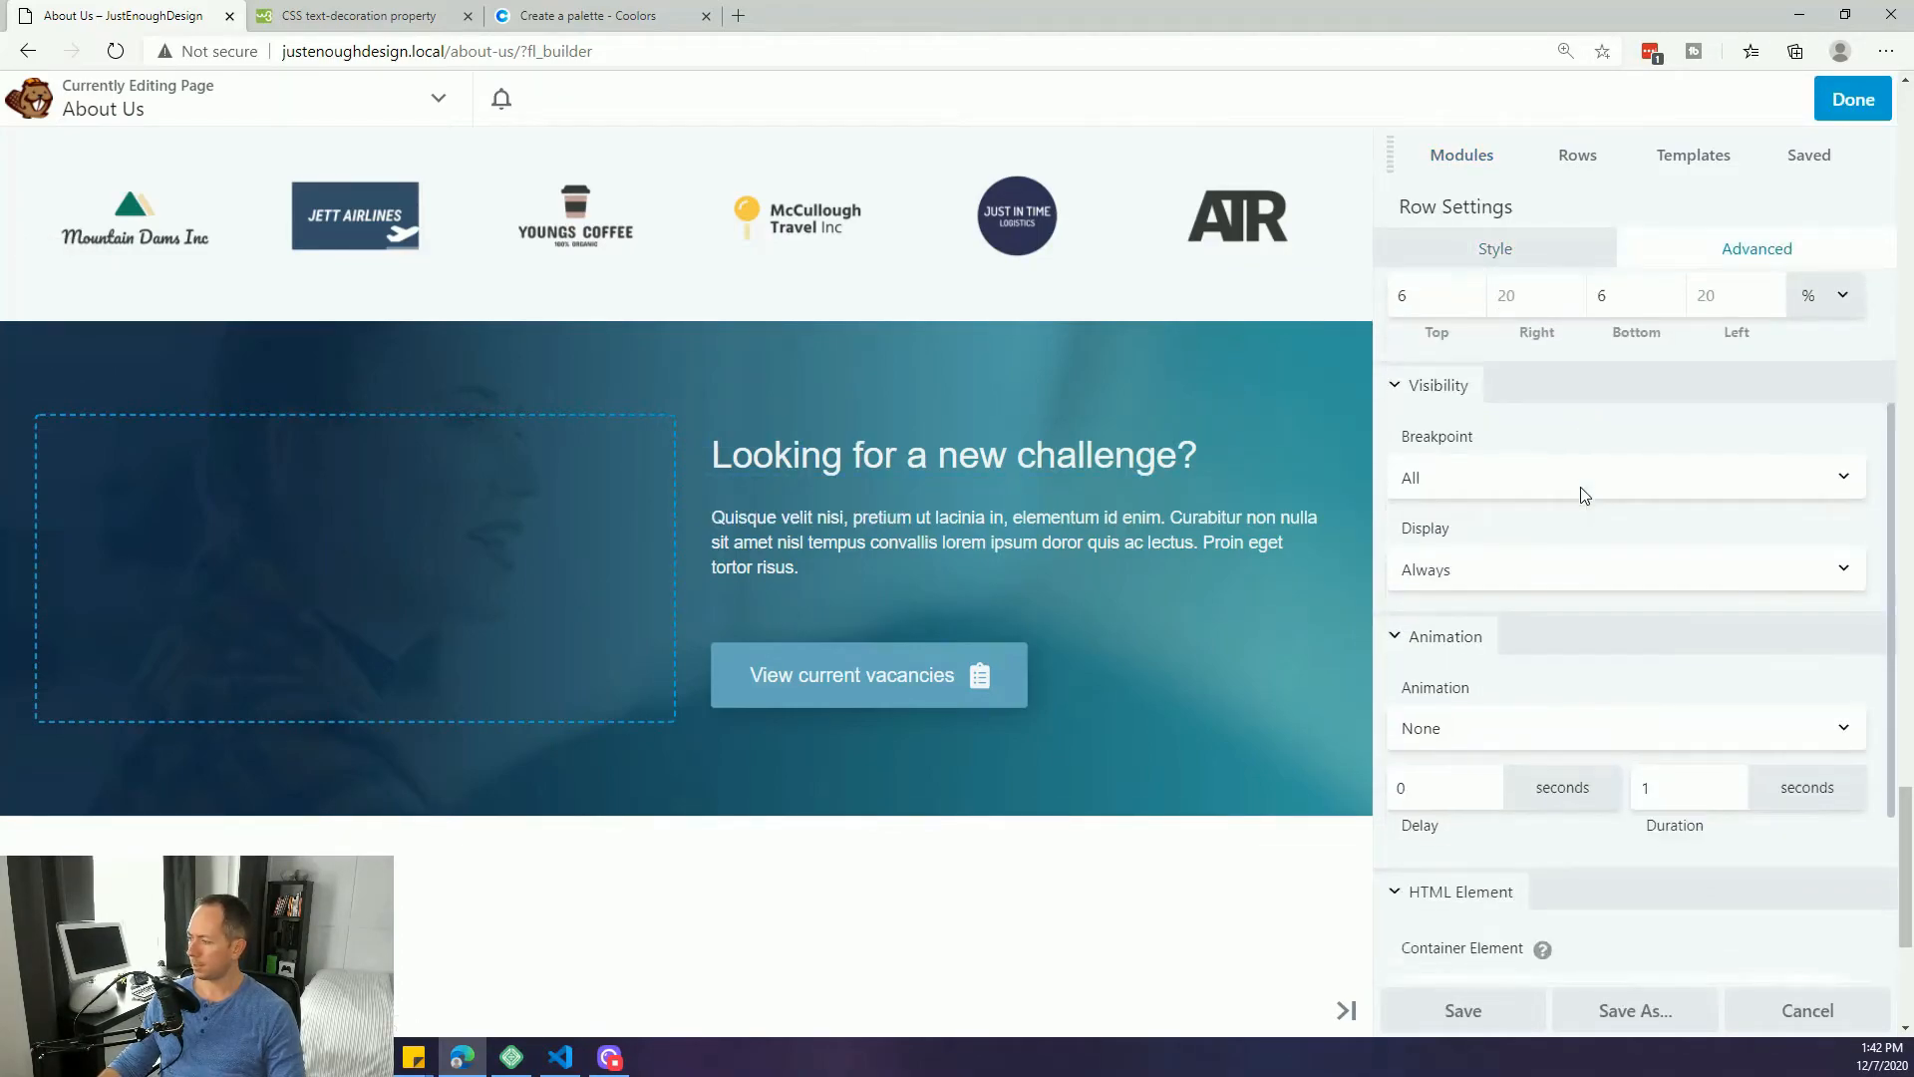
pyautogui.click(1448, 840)
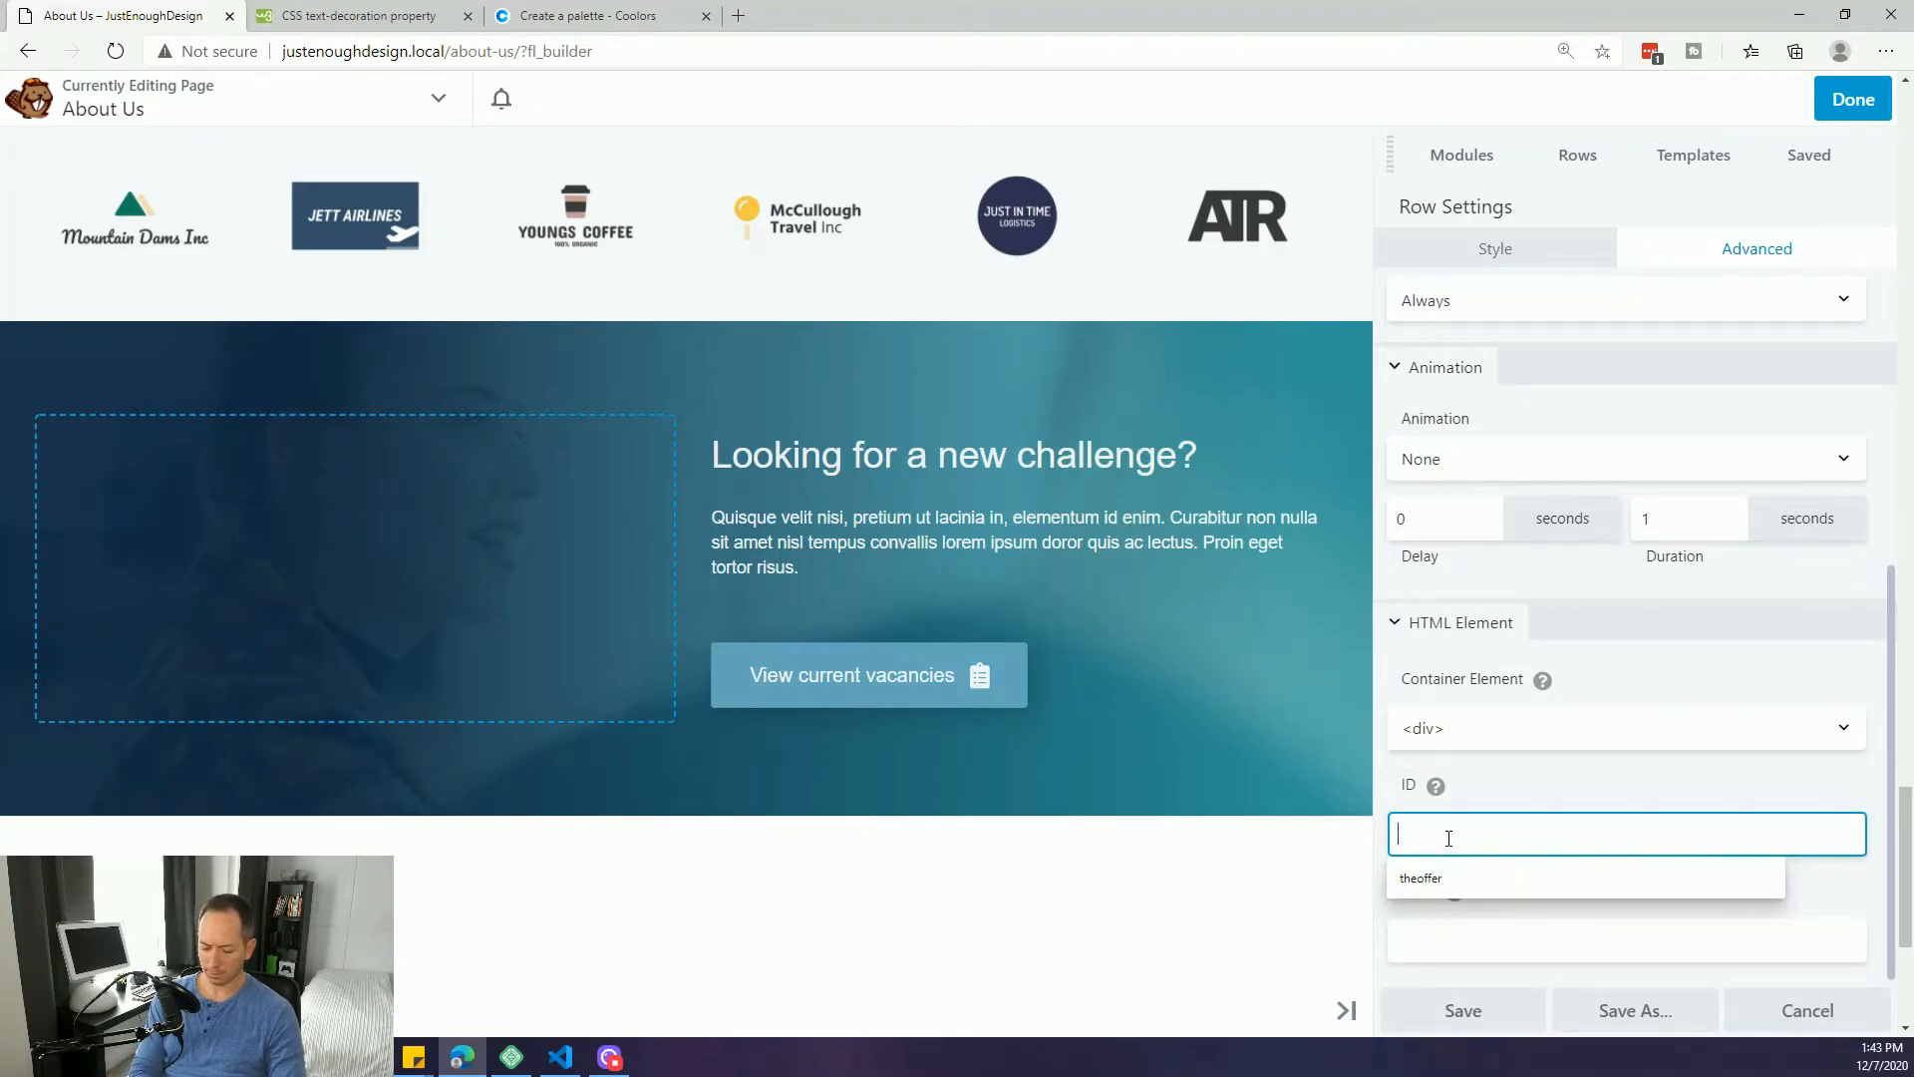
pyautogui.write('jobs')
pyautogui.moveTo(1448, 837); pyautogui.dragTo(1333, 844)
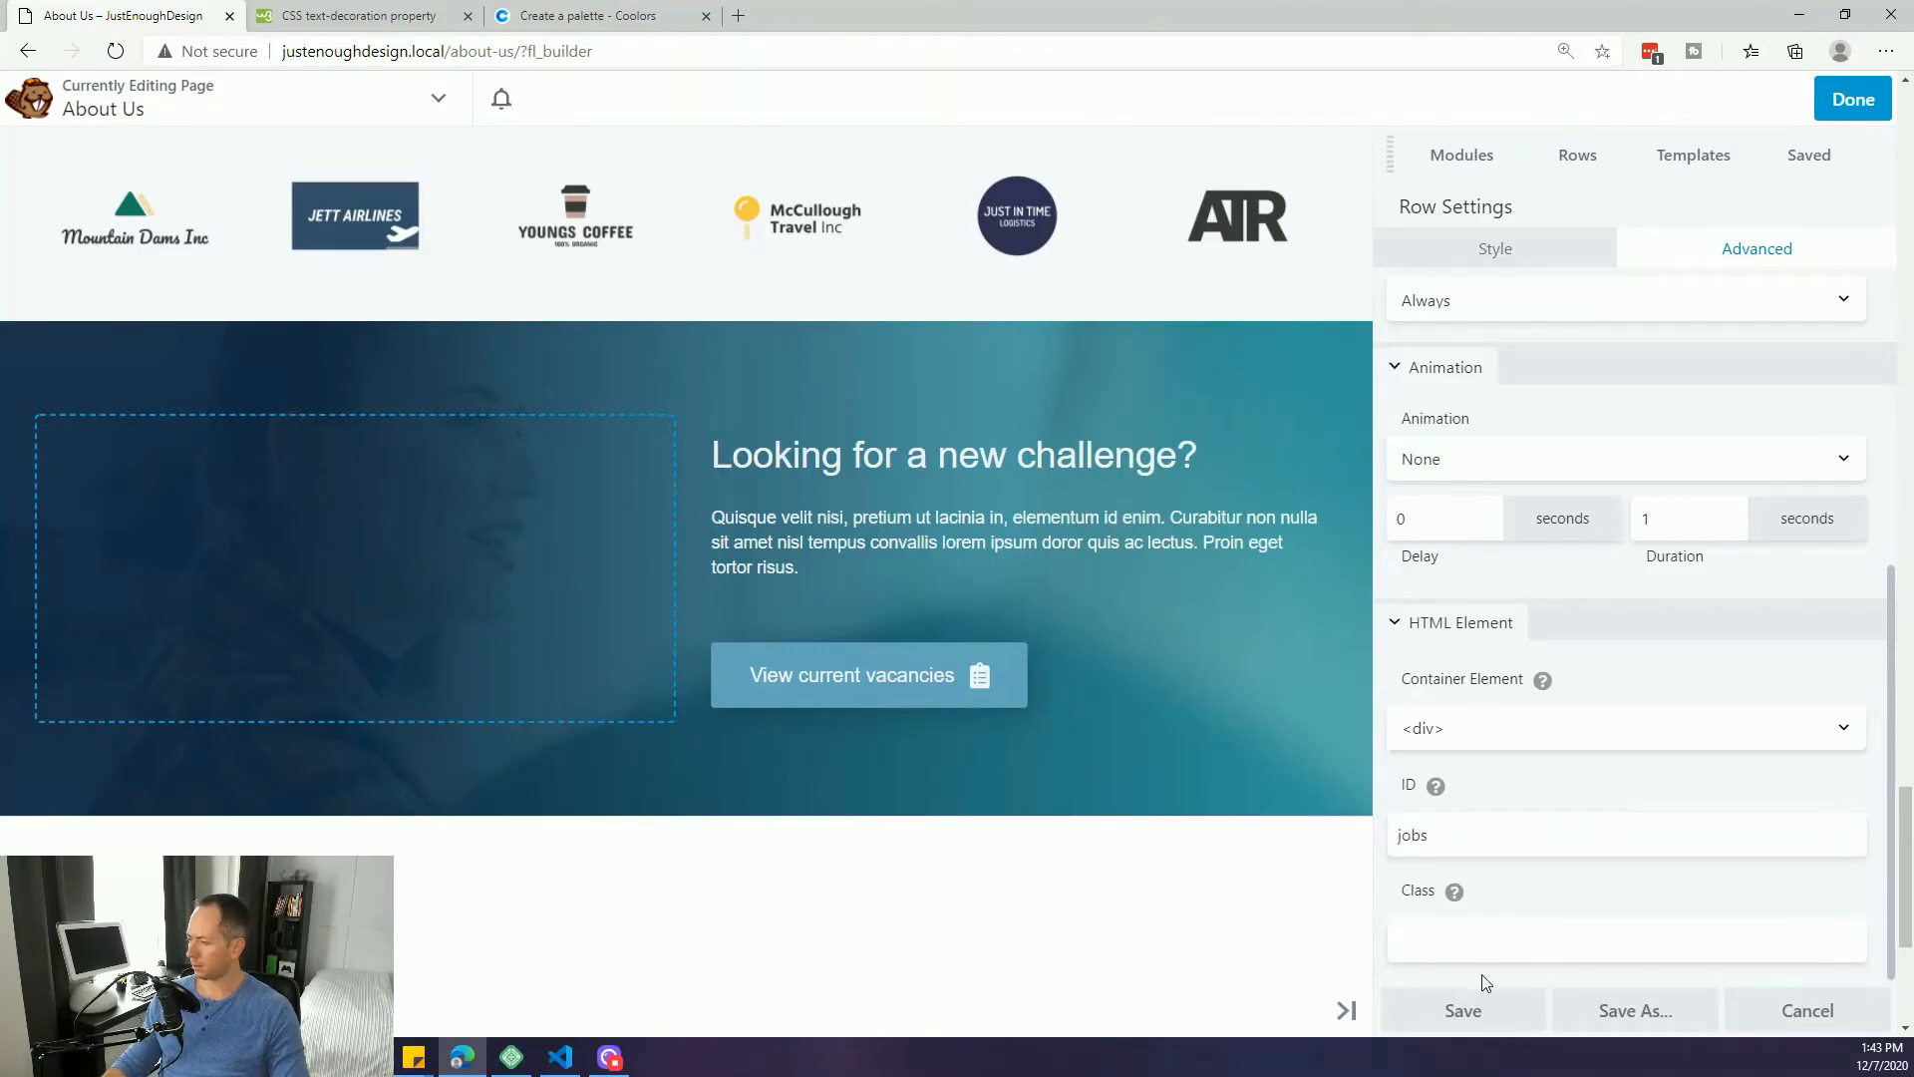
pyautogui.click(1464, 1010)
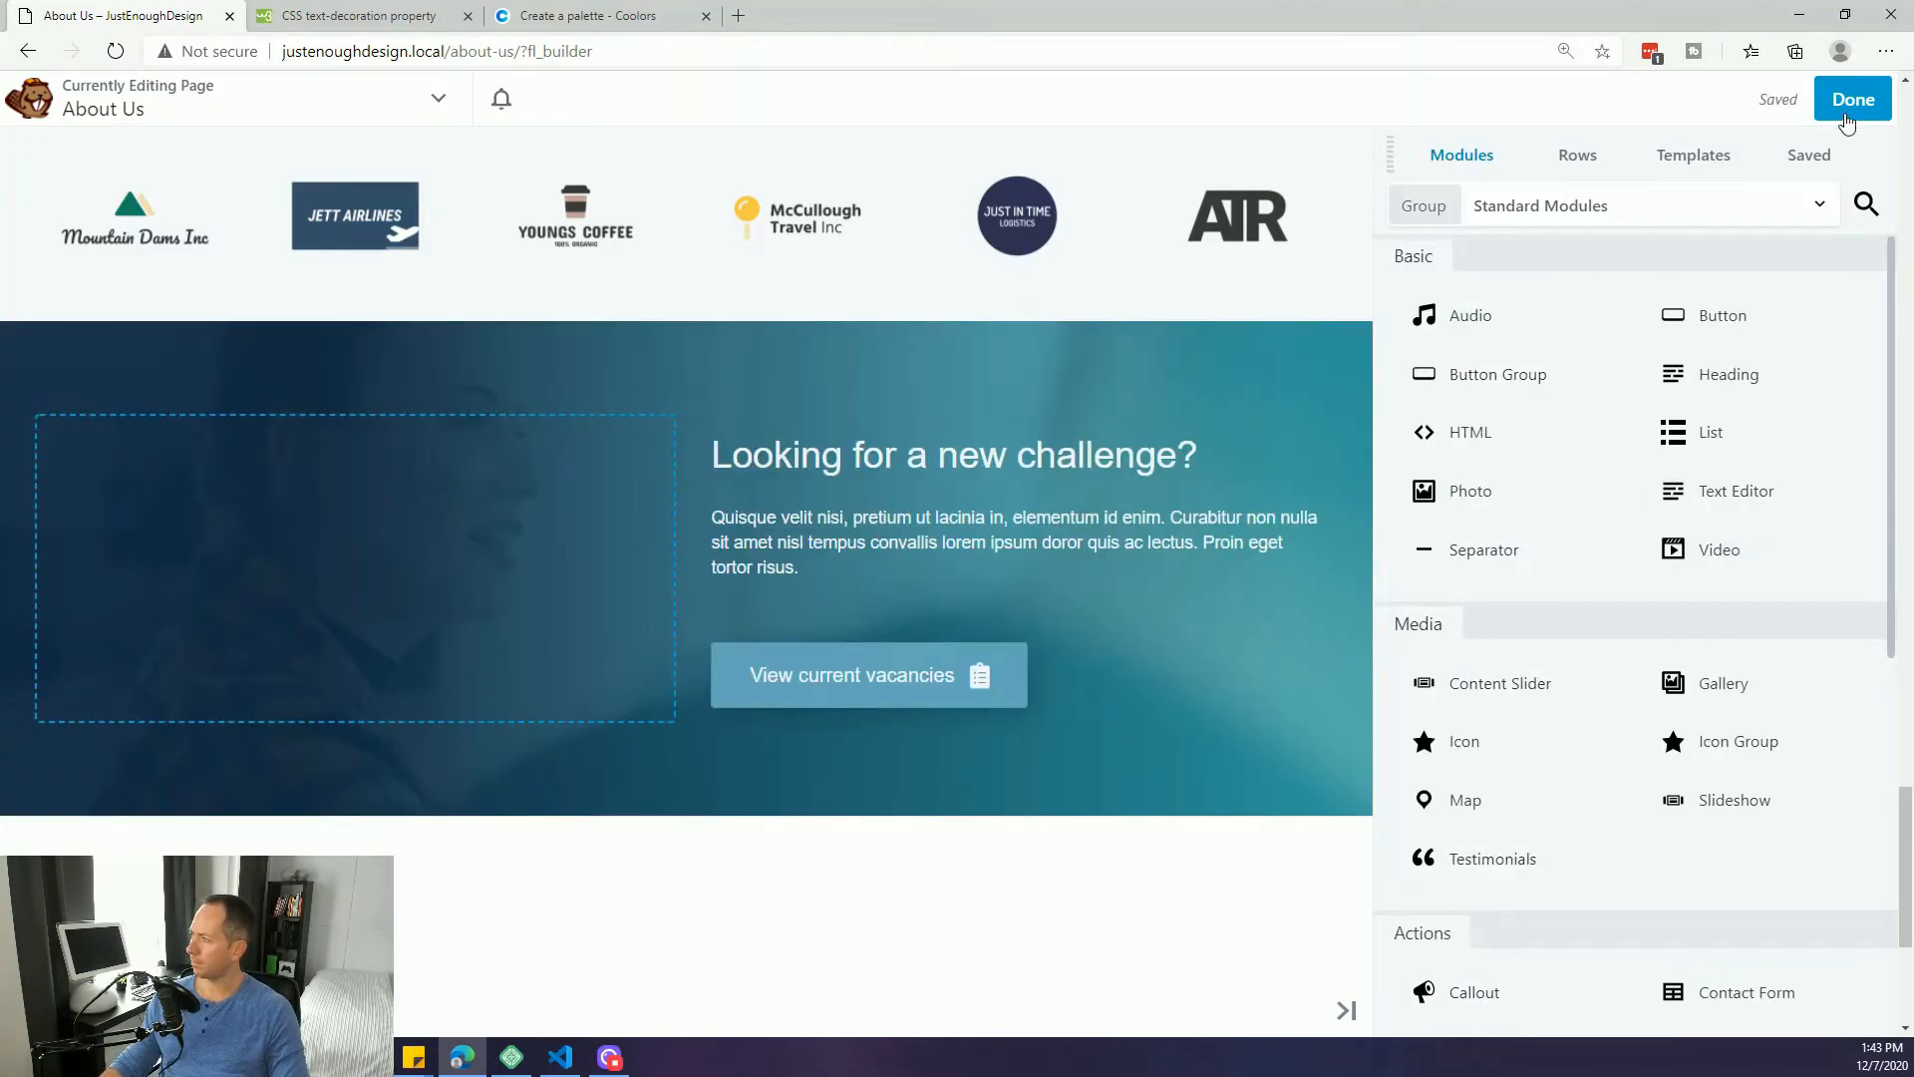
# - Publish the About Us page, return to the Some Quick Code page and follow the hero button's anchor link
pyautogui.click(1850, 107)
pyautogui.click(1768, 115)
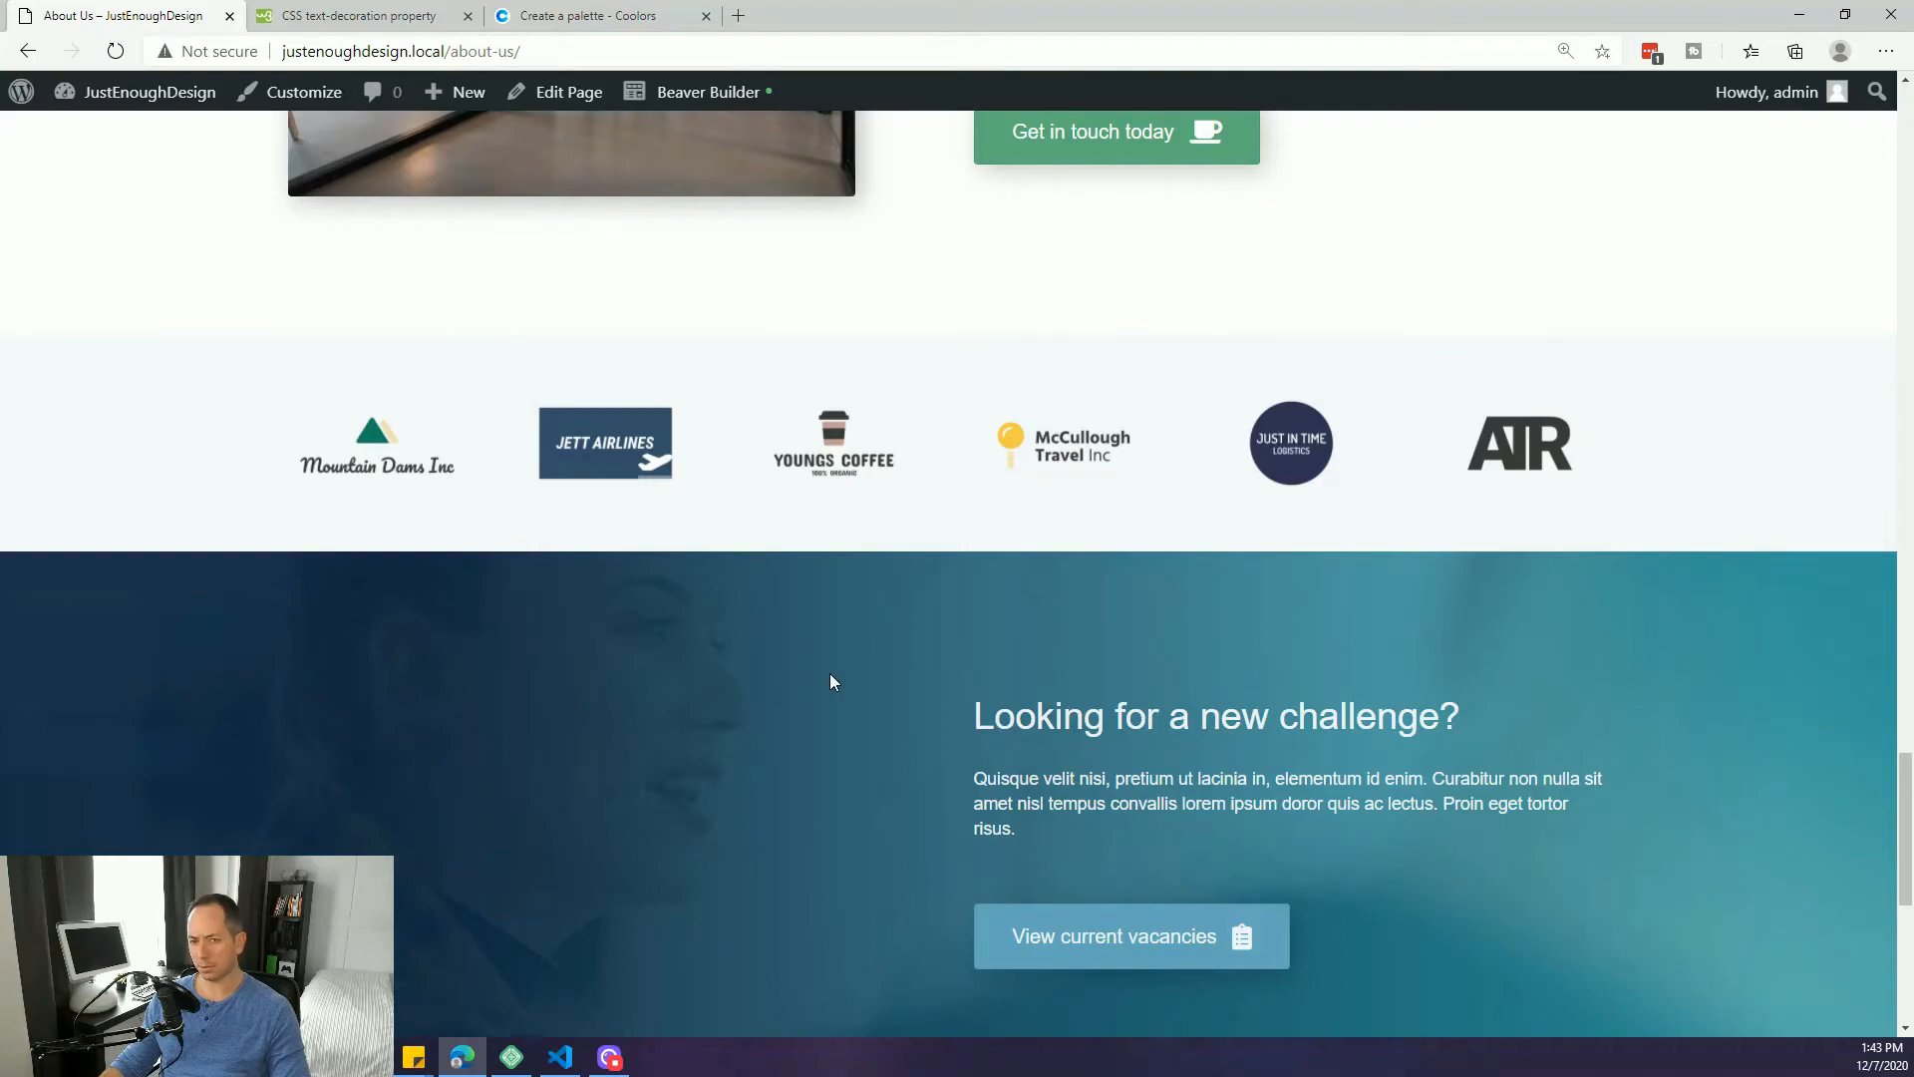
pyautogui.scroll(15, 830, 673)
pyautogui.click(1432, 171)
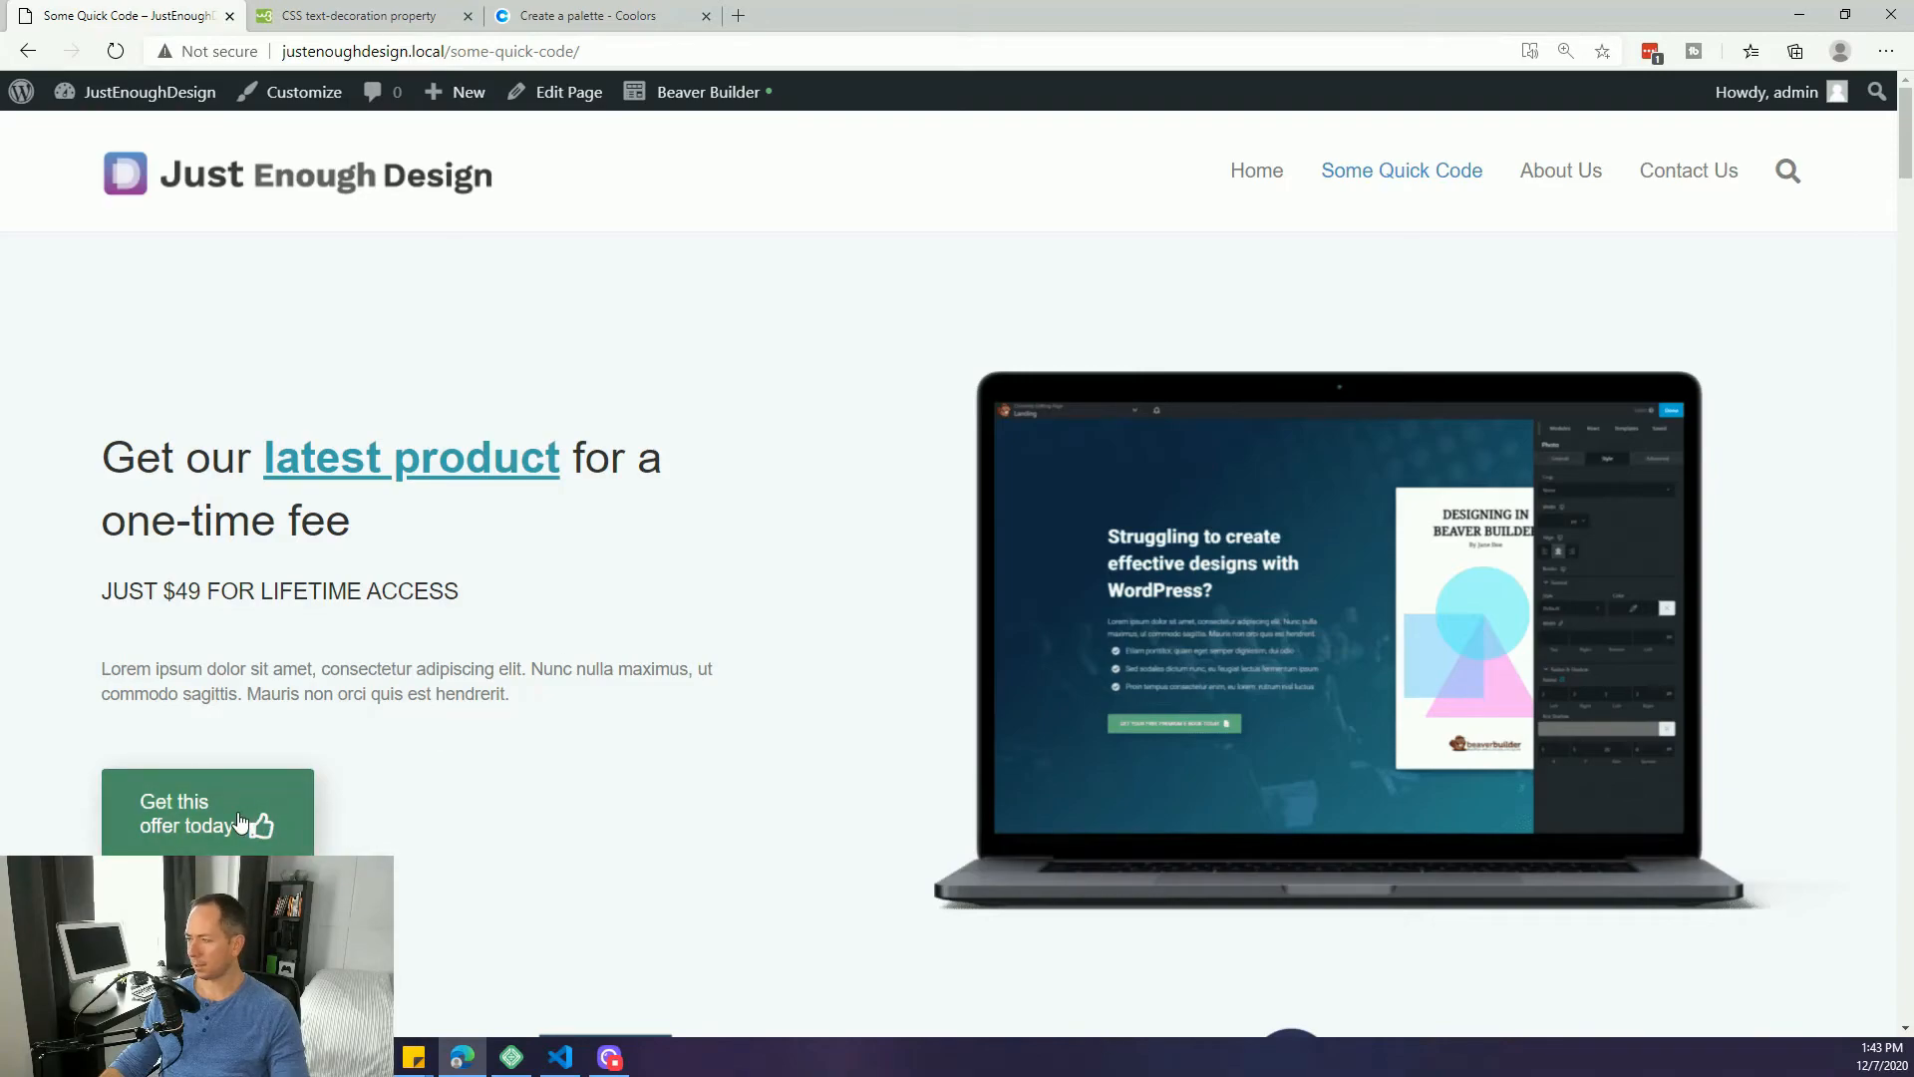
pyautogui.scroll(-2, 239, 819)
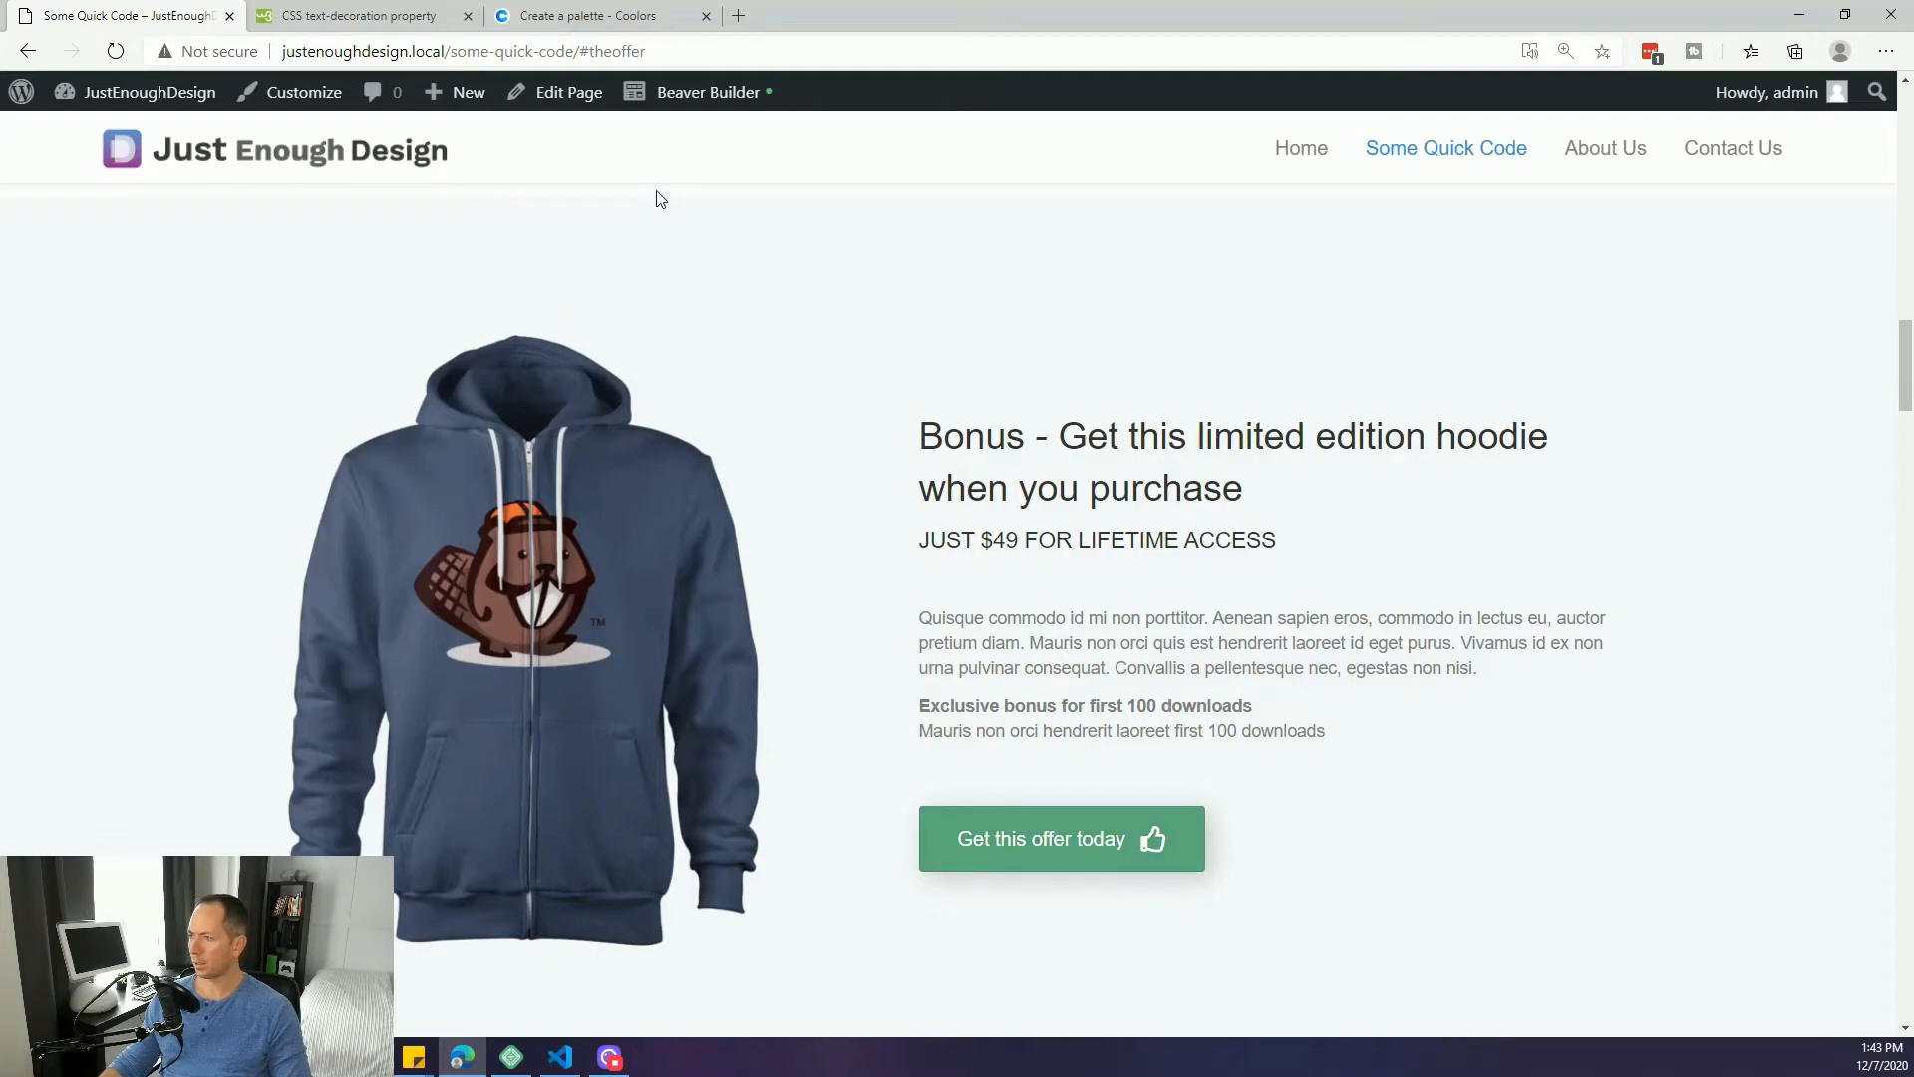
# - Open the Some Quick Code page in Beaver Builder and bring up the general settings of the hoodie row's "Get this offer today" button
pyautogui.click(726, 96)
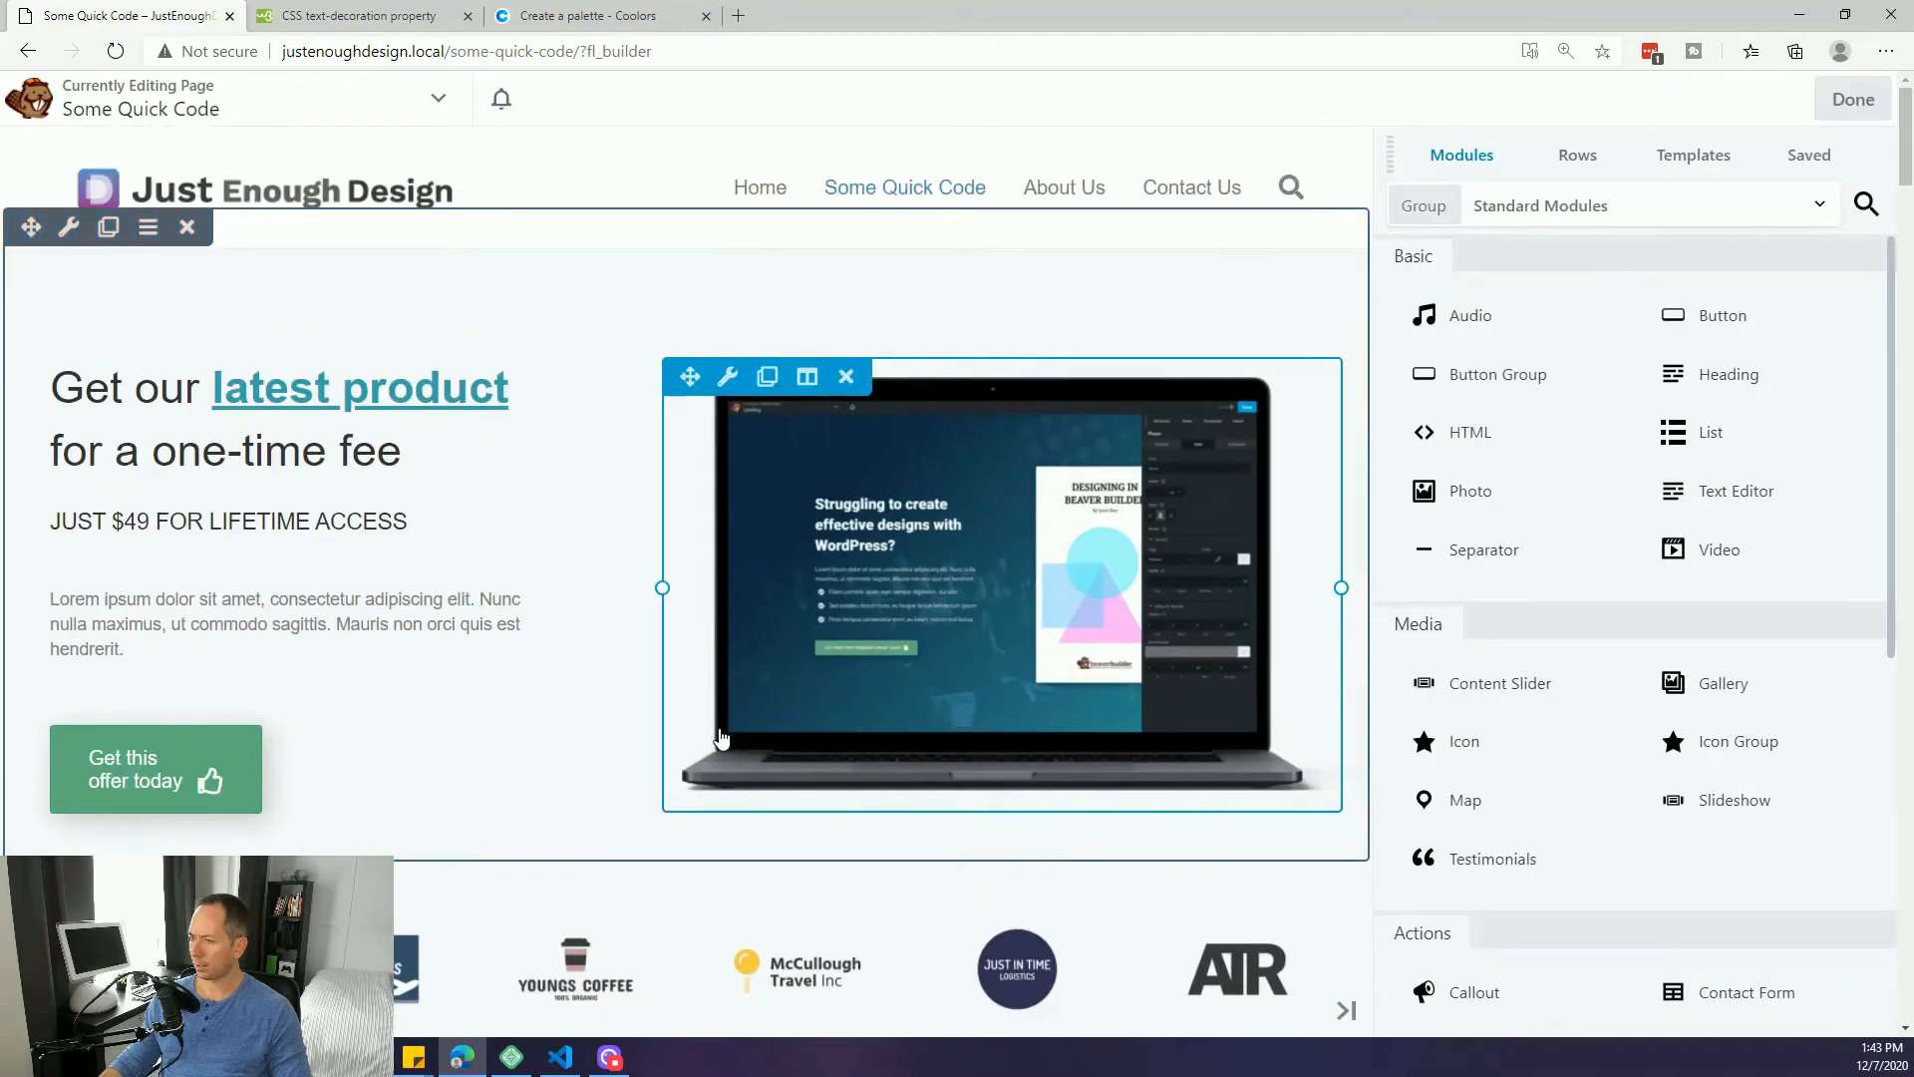
pyautogui.scroll(-20, 720, 738)
pyautogui.scroll(1, 721, 736)
pyautogui.click(875, 731)
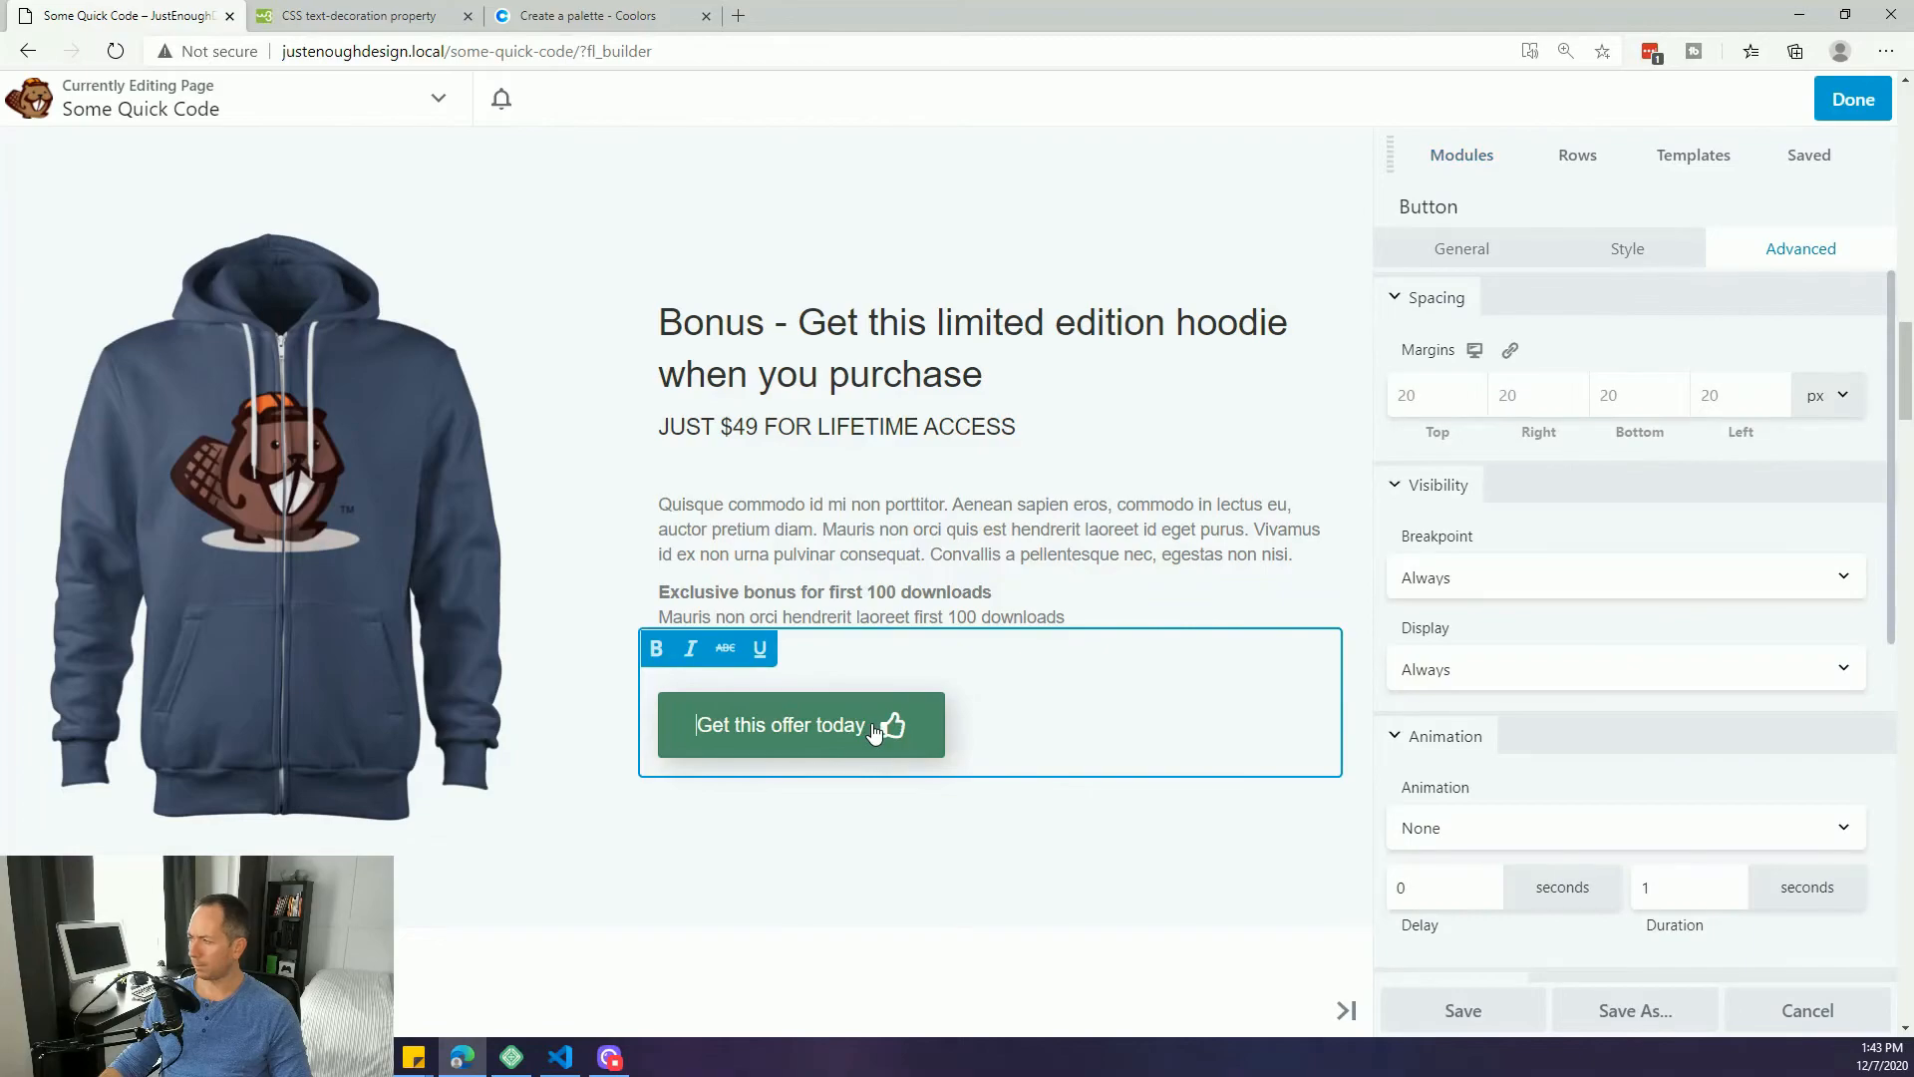
pyautogui.click(1473, 255)
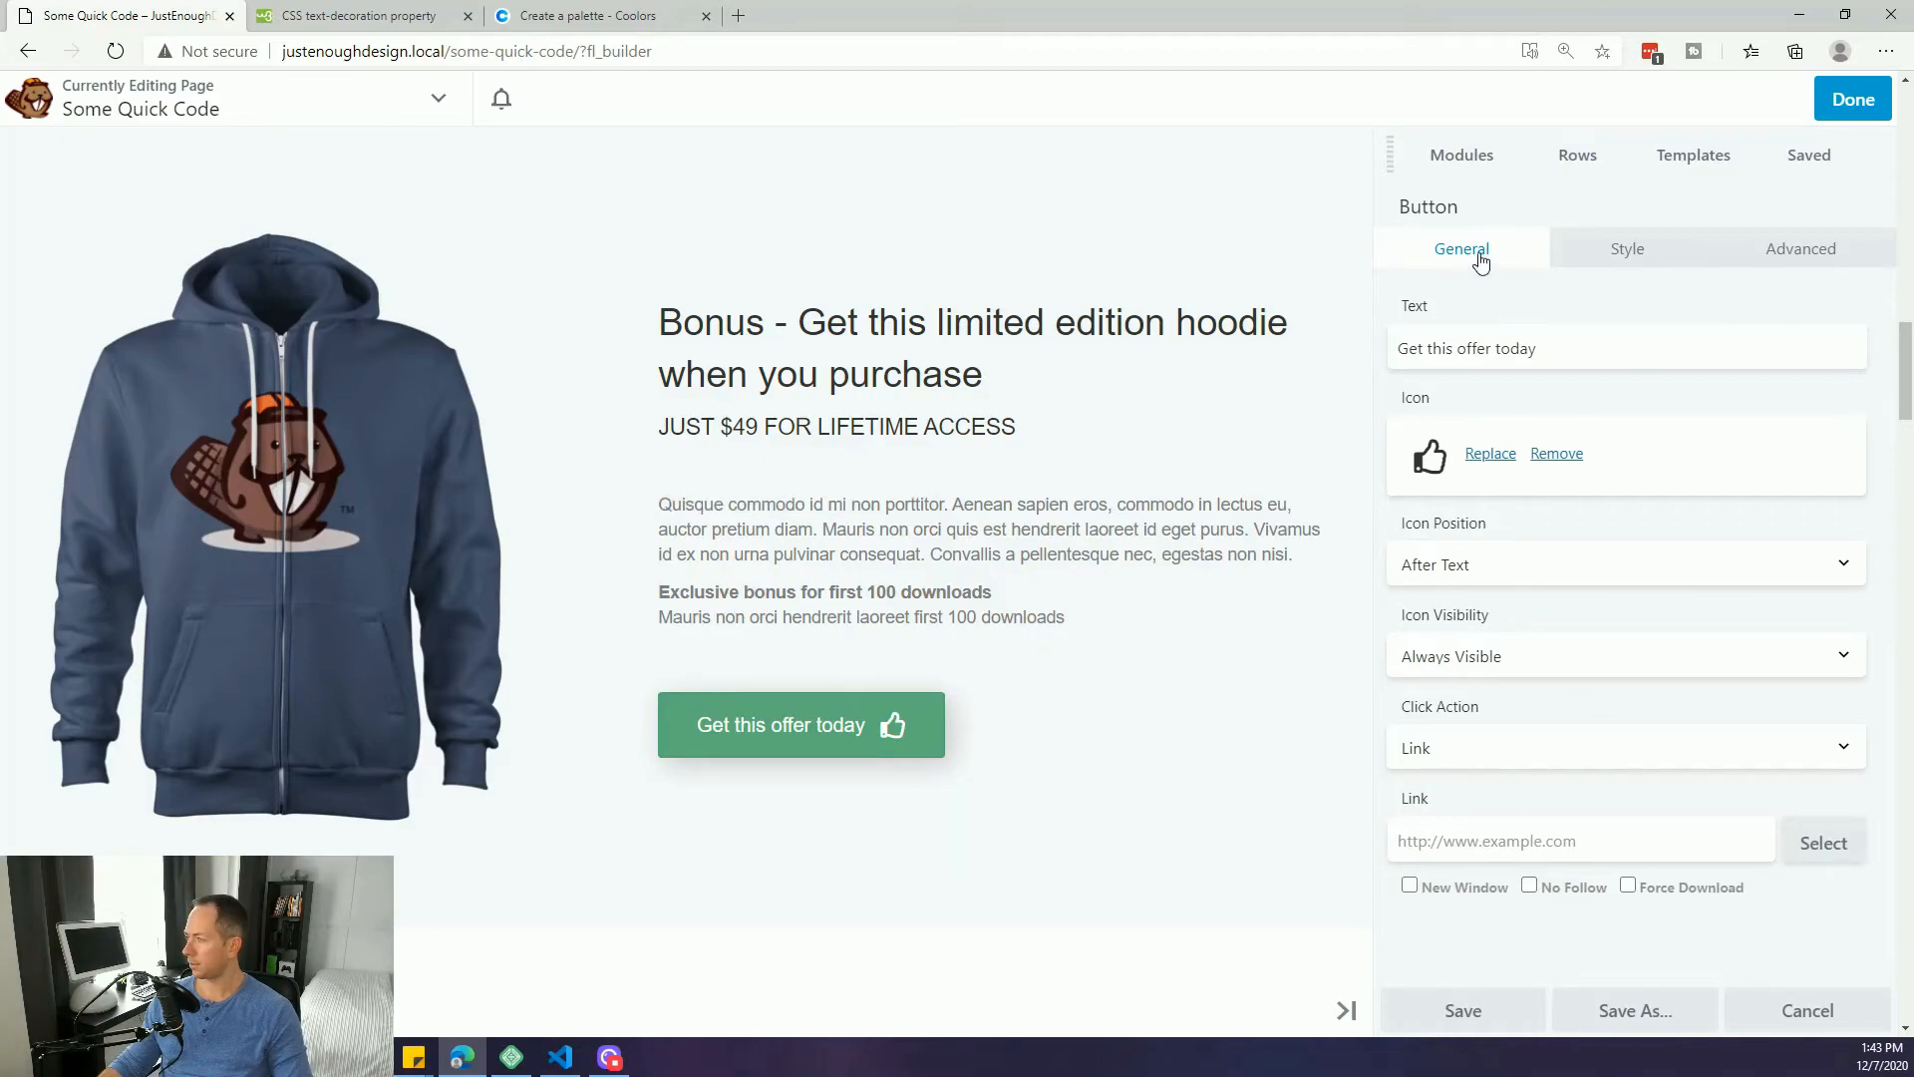
pyautogui.click(1475, 843)
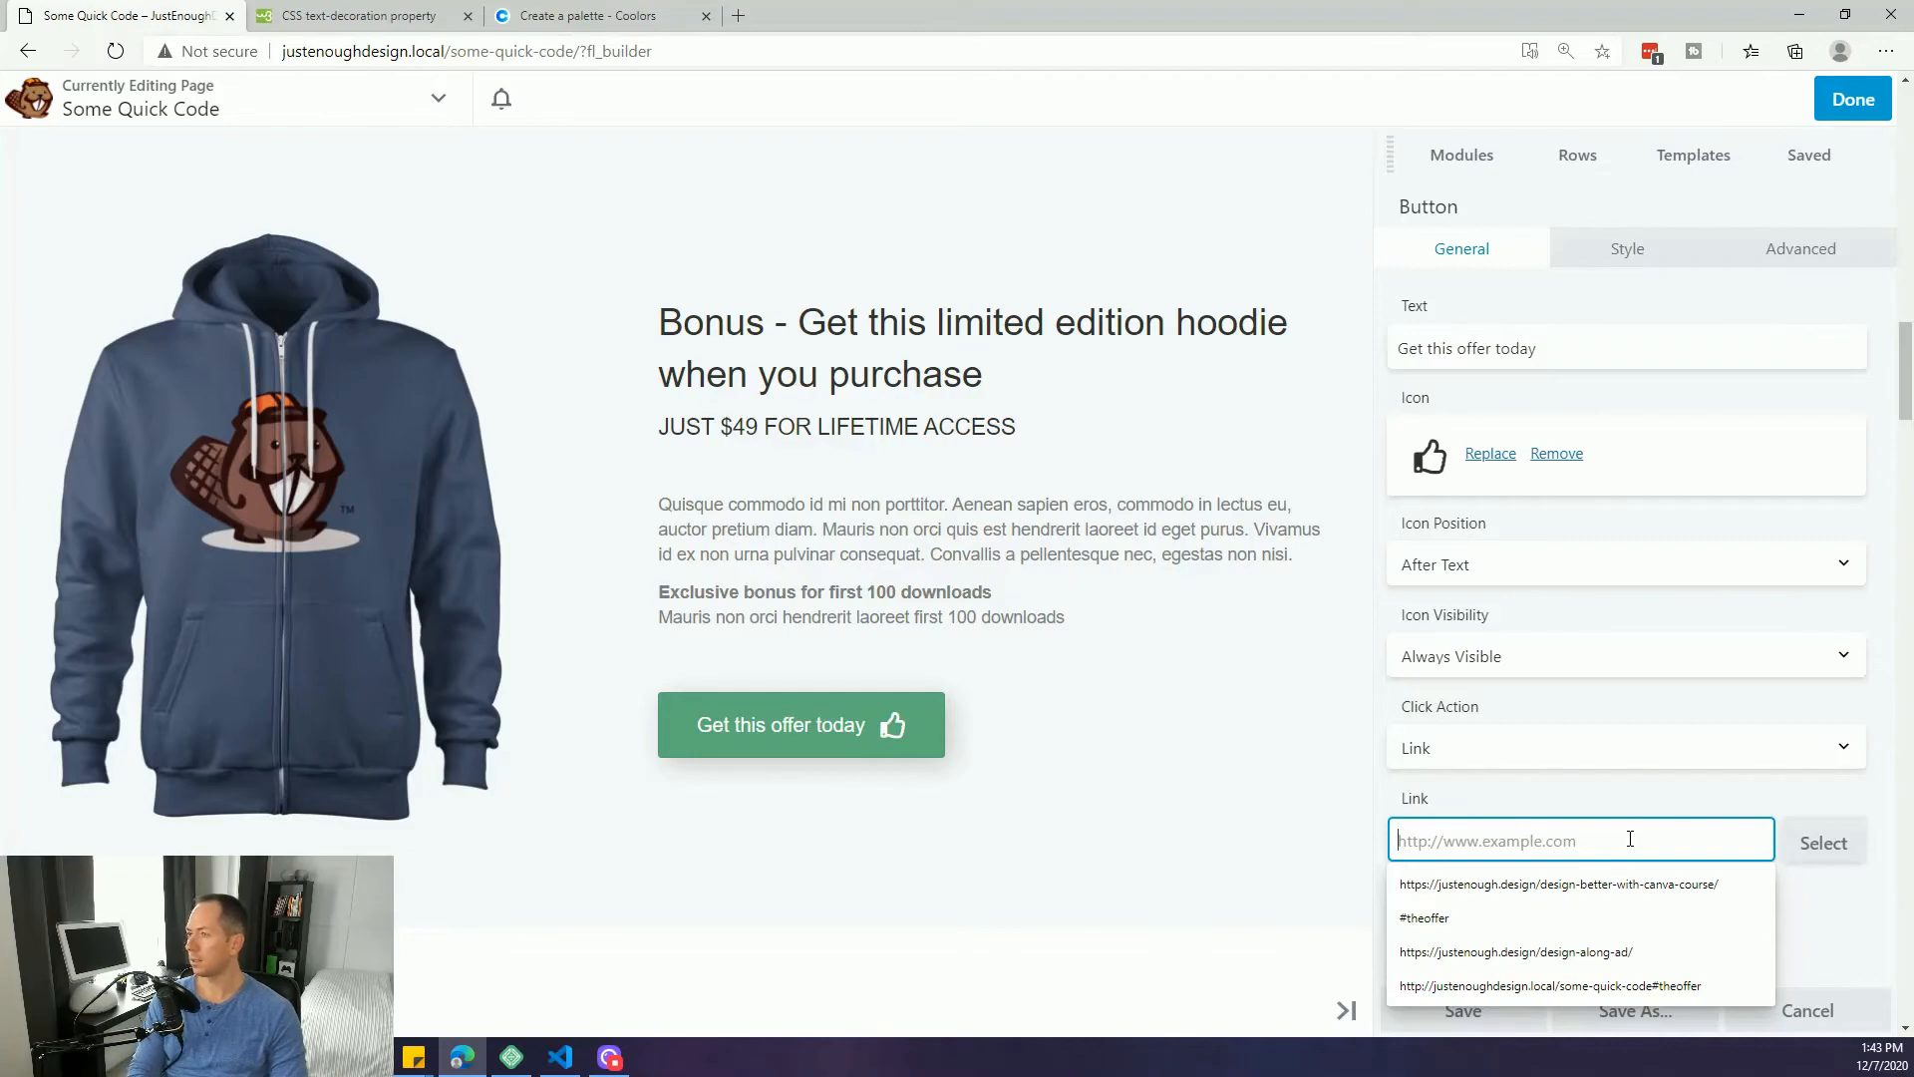
pyautogui.write('about us')
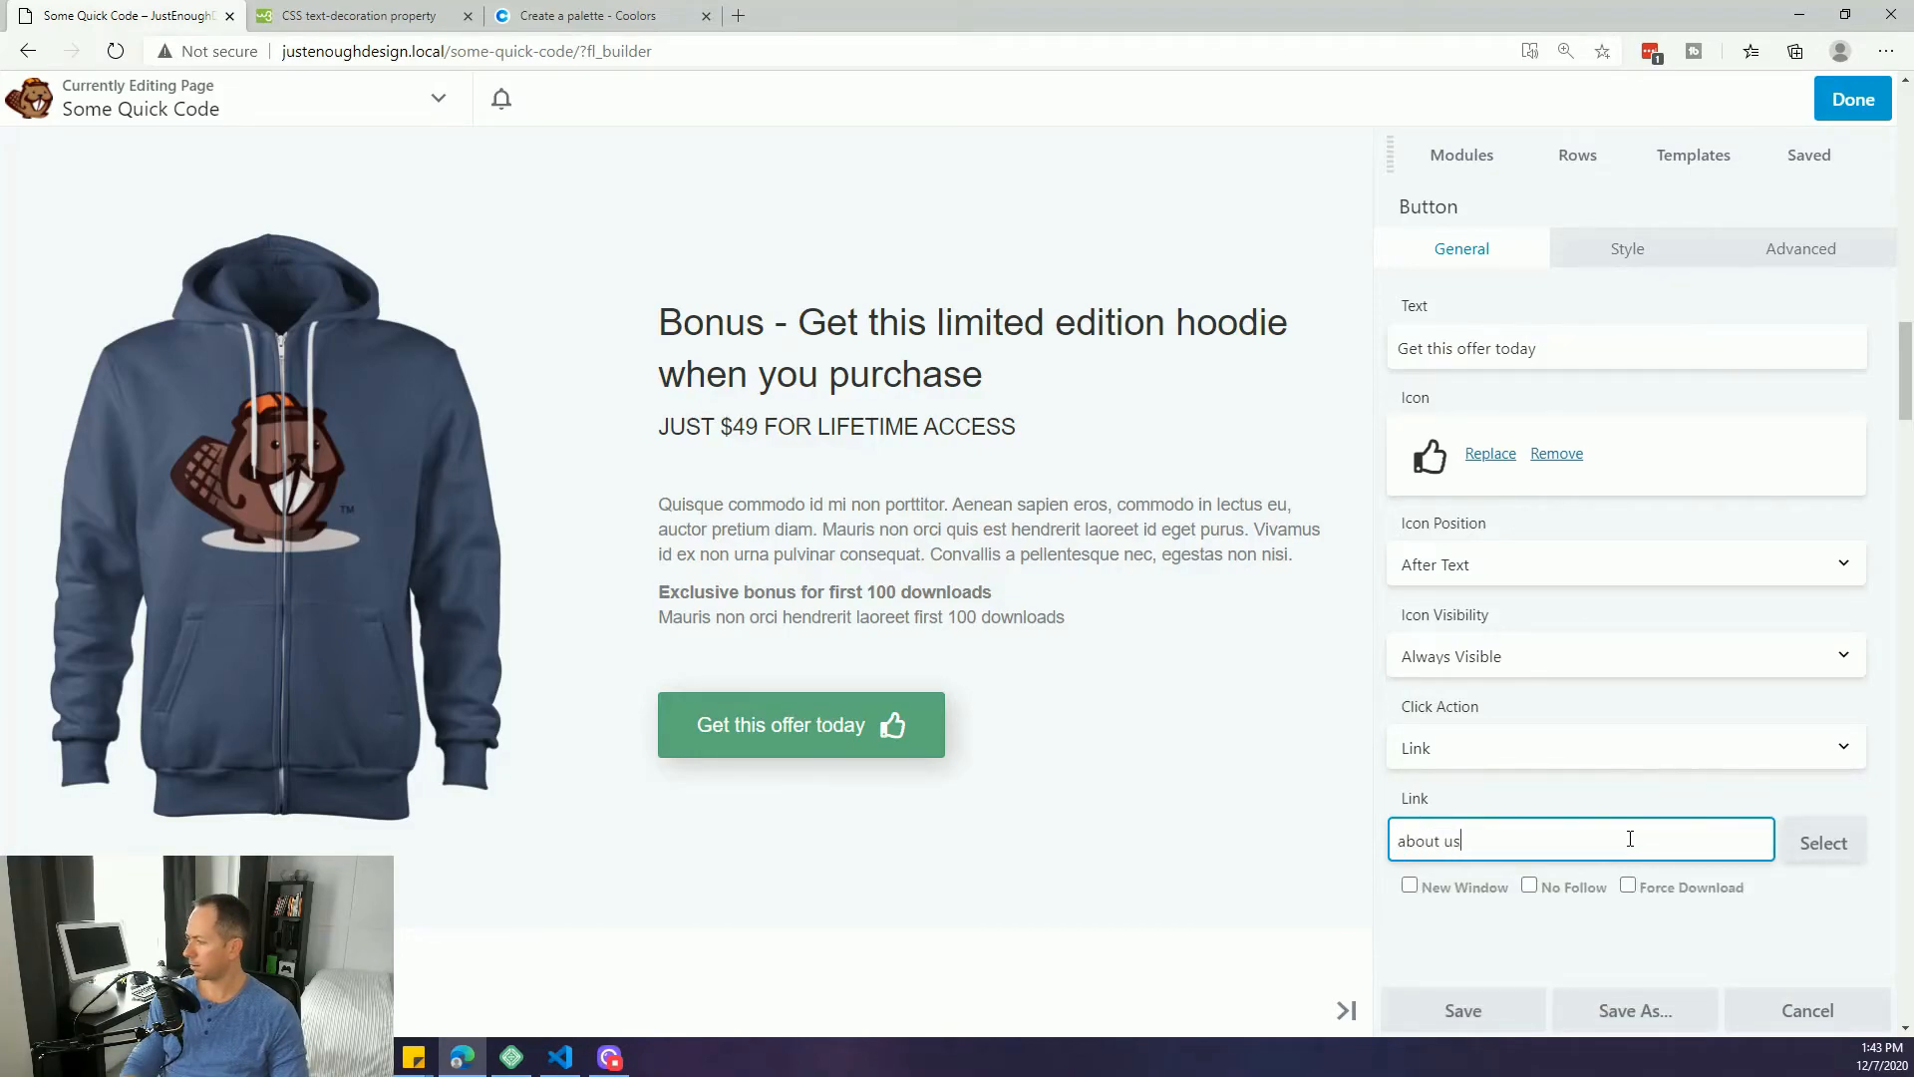
pyautogui.click(1810, 858)
pyautogui.write('about')
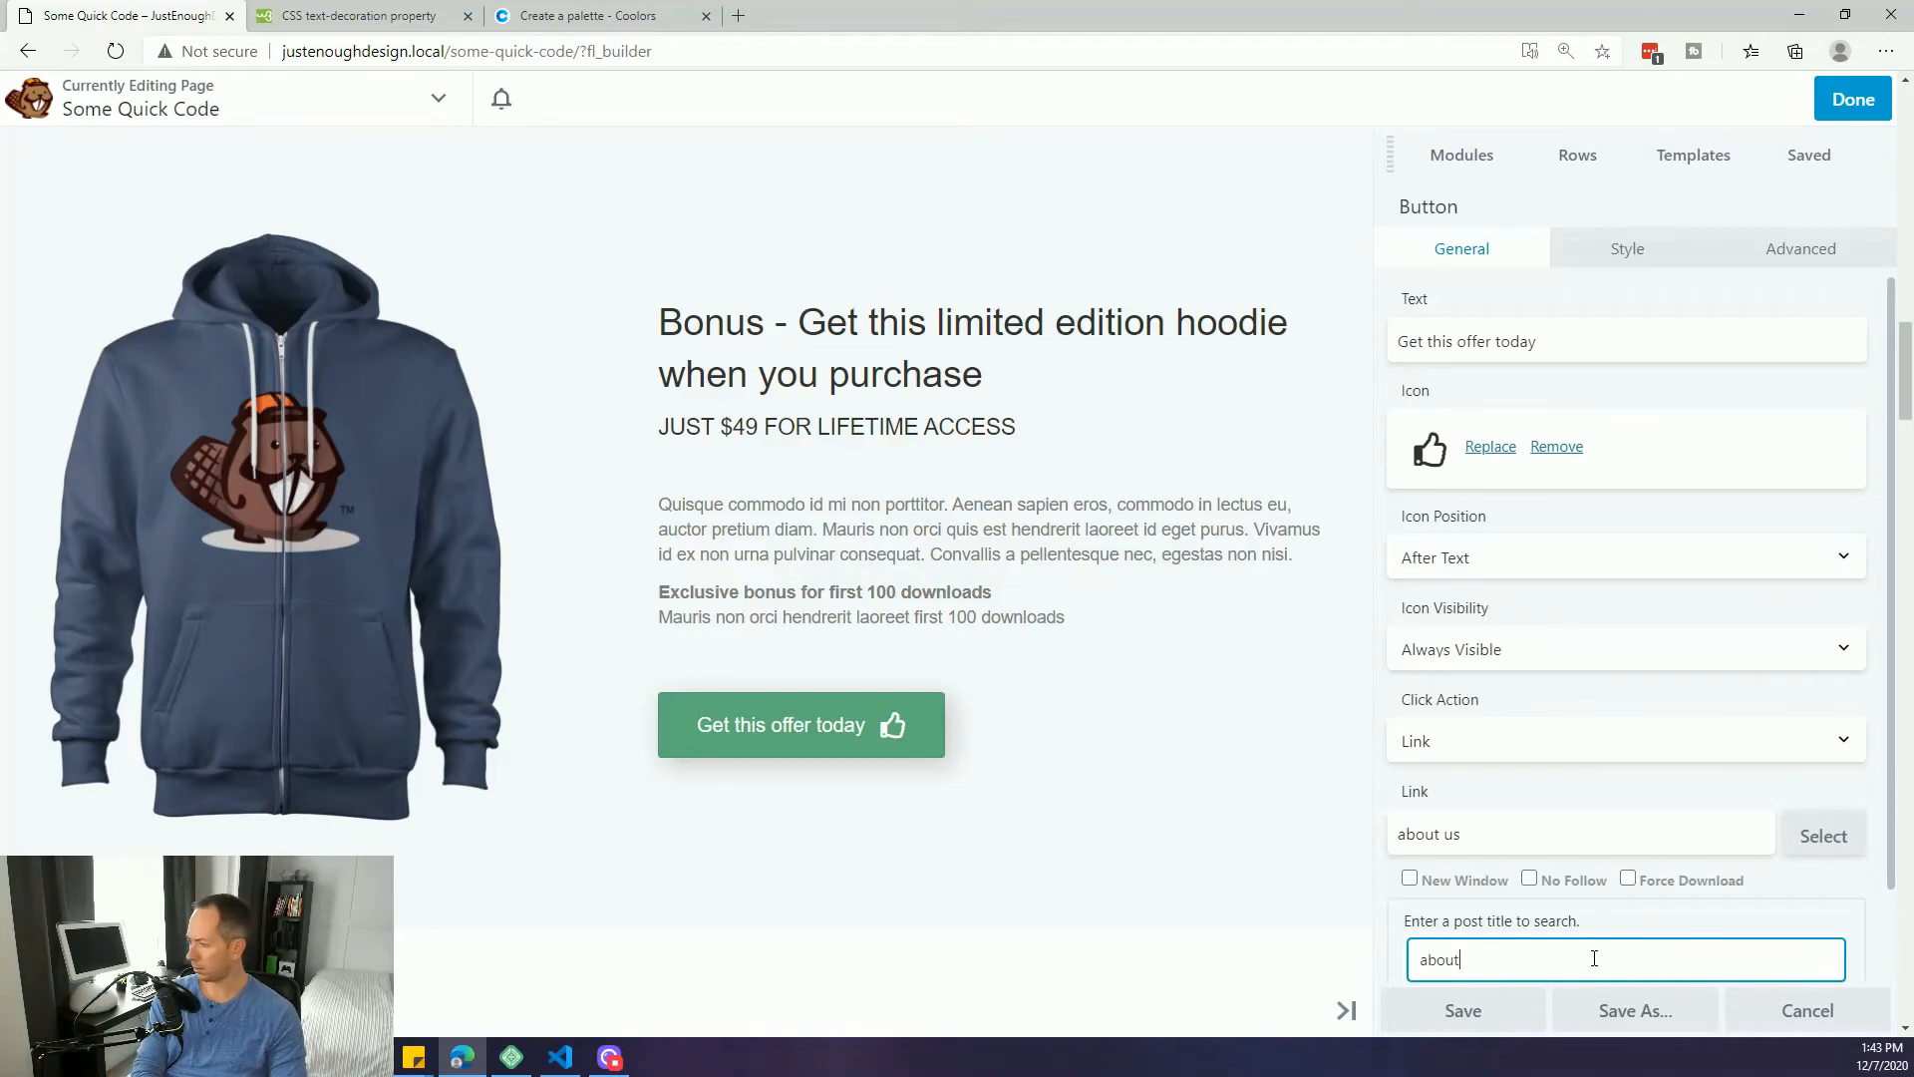
pyautogui.write(' us')
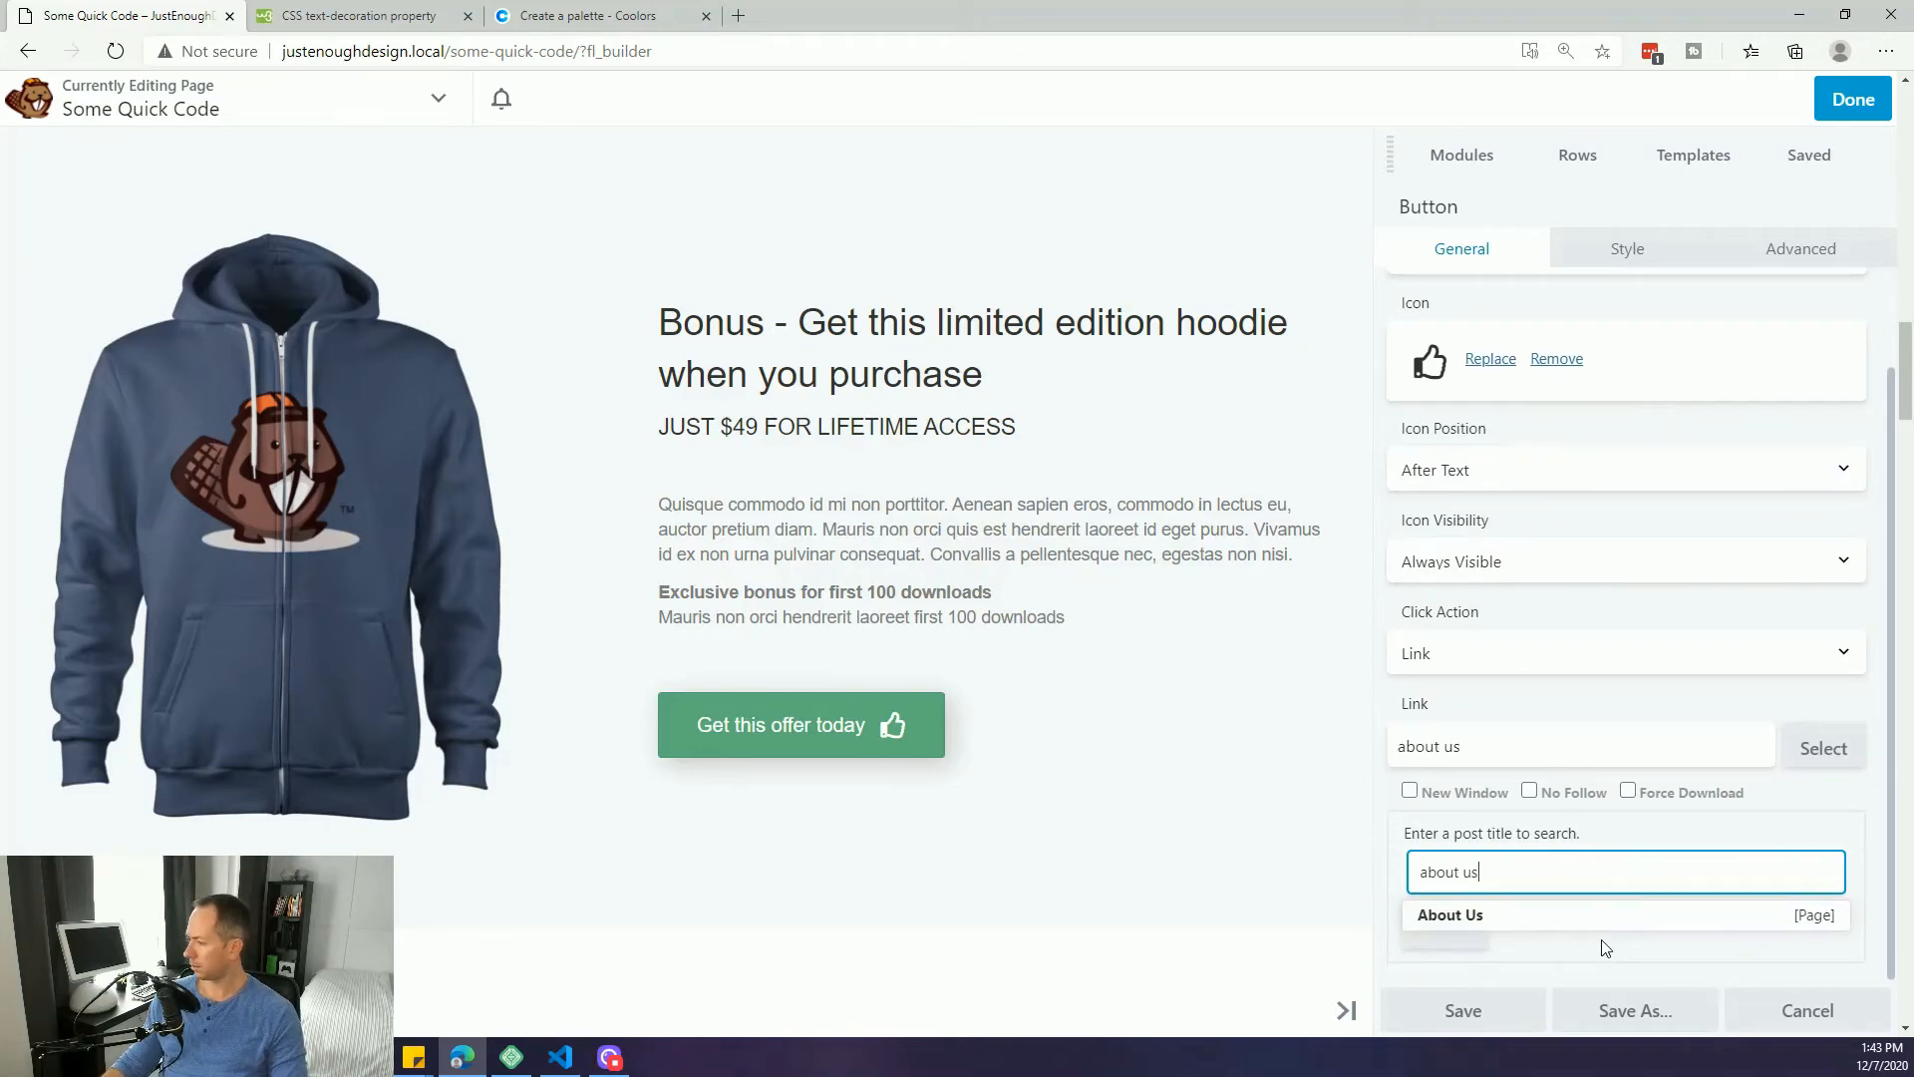
pyautogui.click(1551, 917)
pyautogui.click(1704, 844)
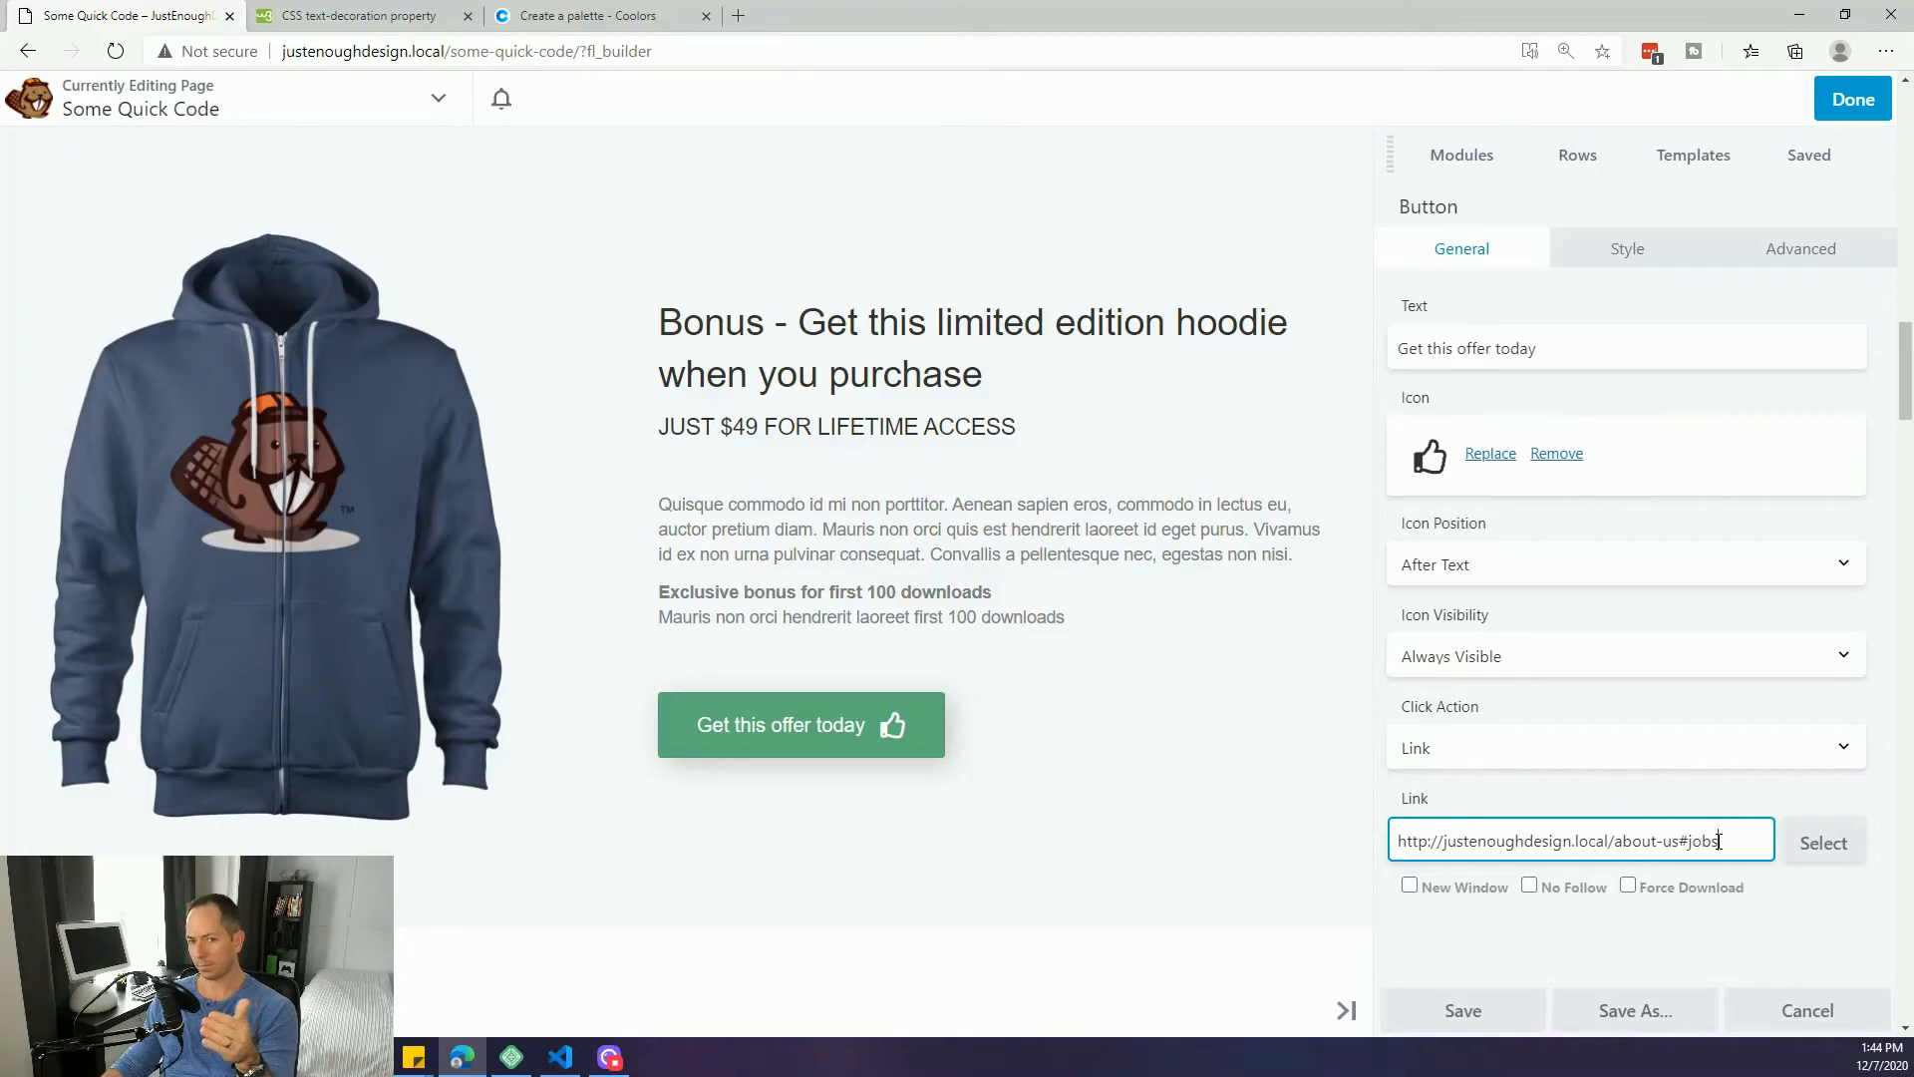
pyautogui.moveTo(1678, 844); pyautogui.dragTo(1505, 843)
pyautogui.click(1633, 843)
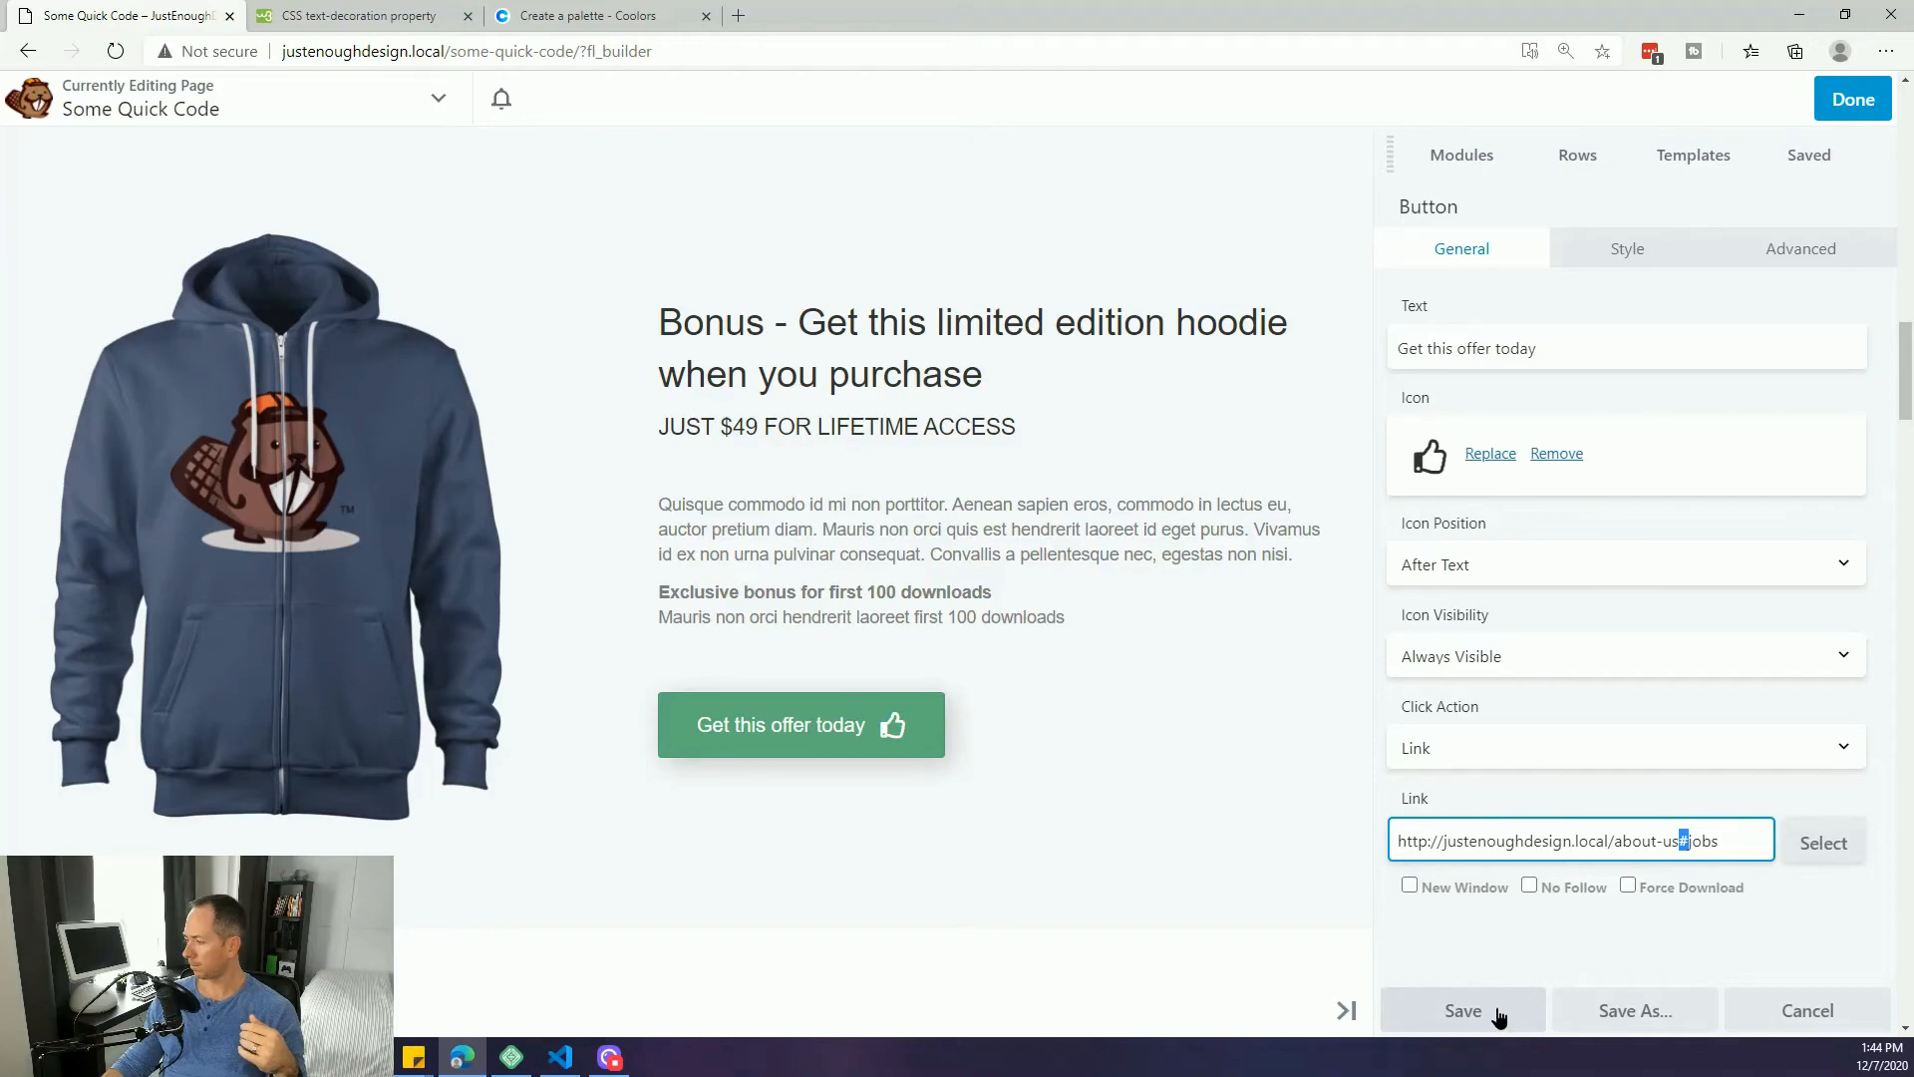
pyautogui.click(1499, 1013)
# - Publish the page and test both "Get this offer today" buttons, first the hero's, then the hoodie row's link to #jobs
pyautogui.click(1842, 104)
pyautogui.click(1744, 94)
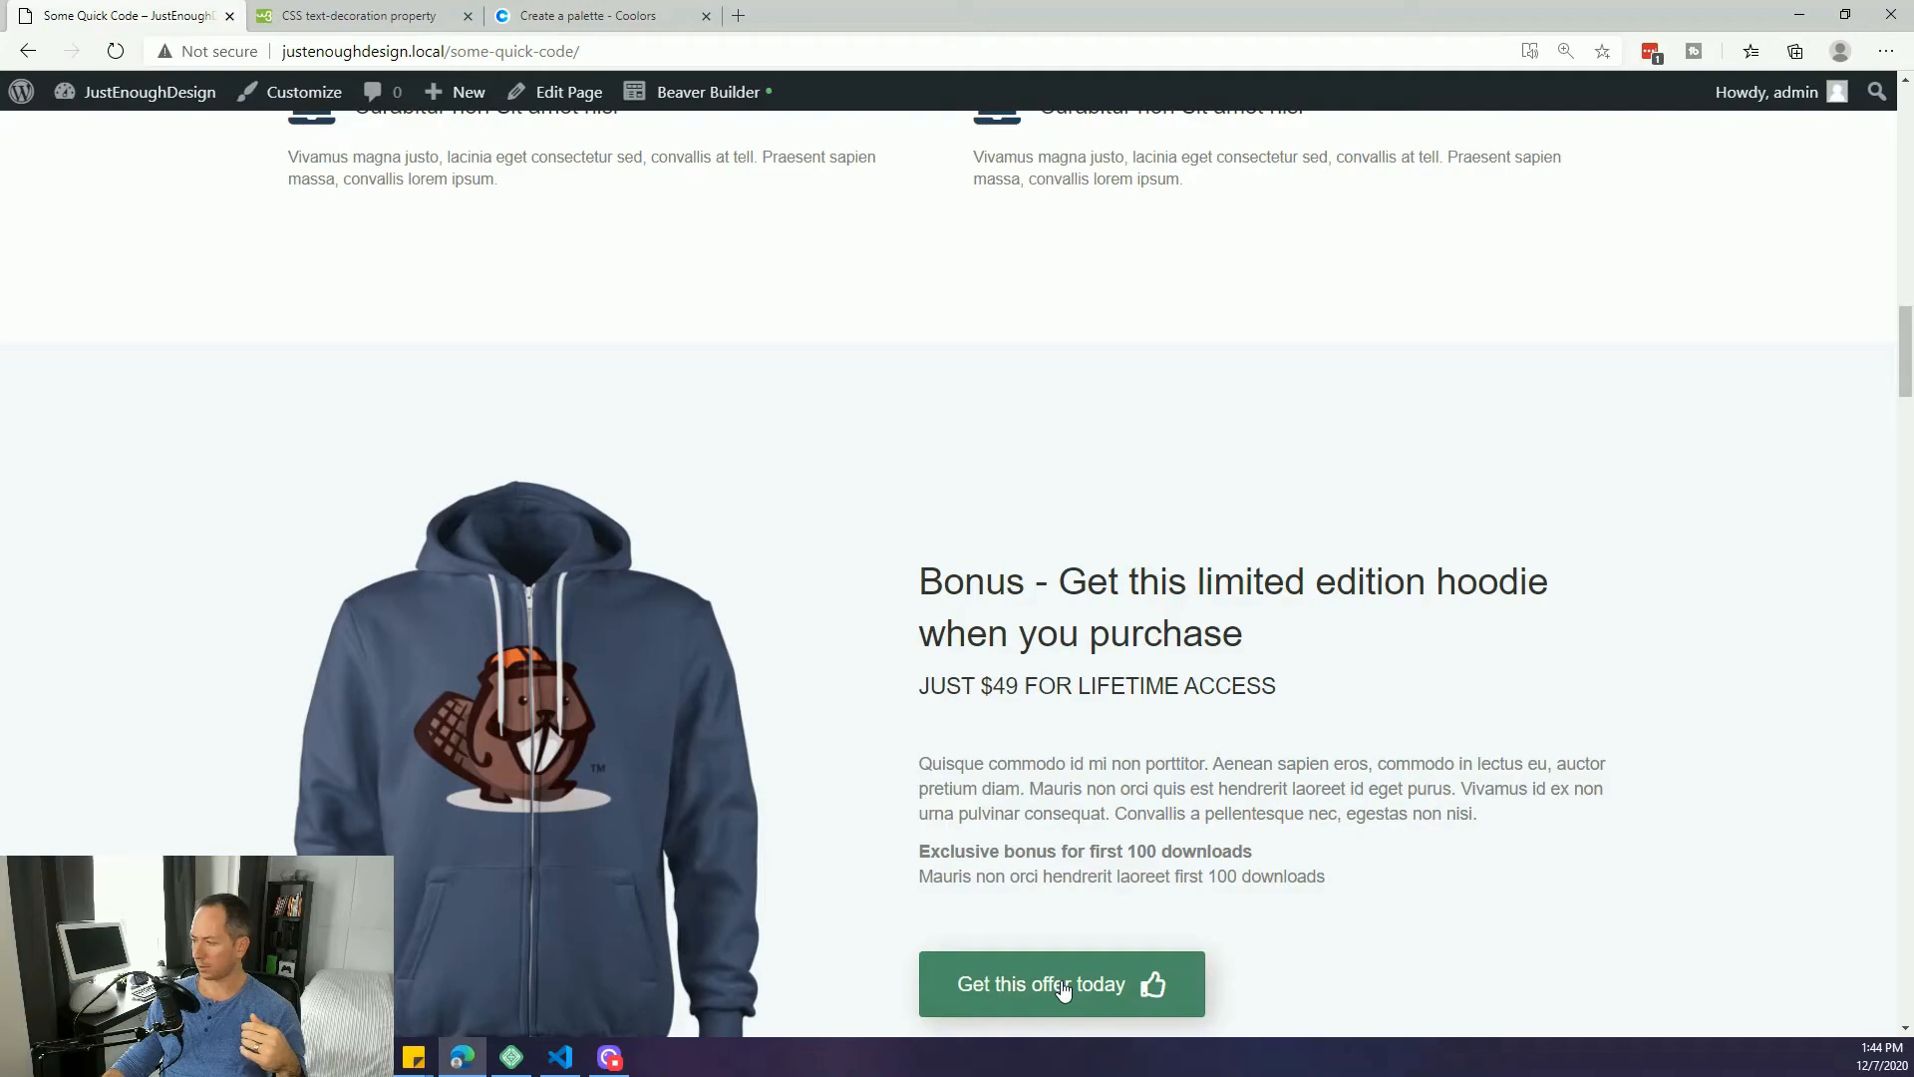
pyautogui.scroll(20, 1027, 985)
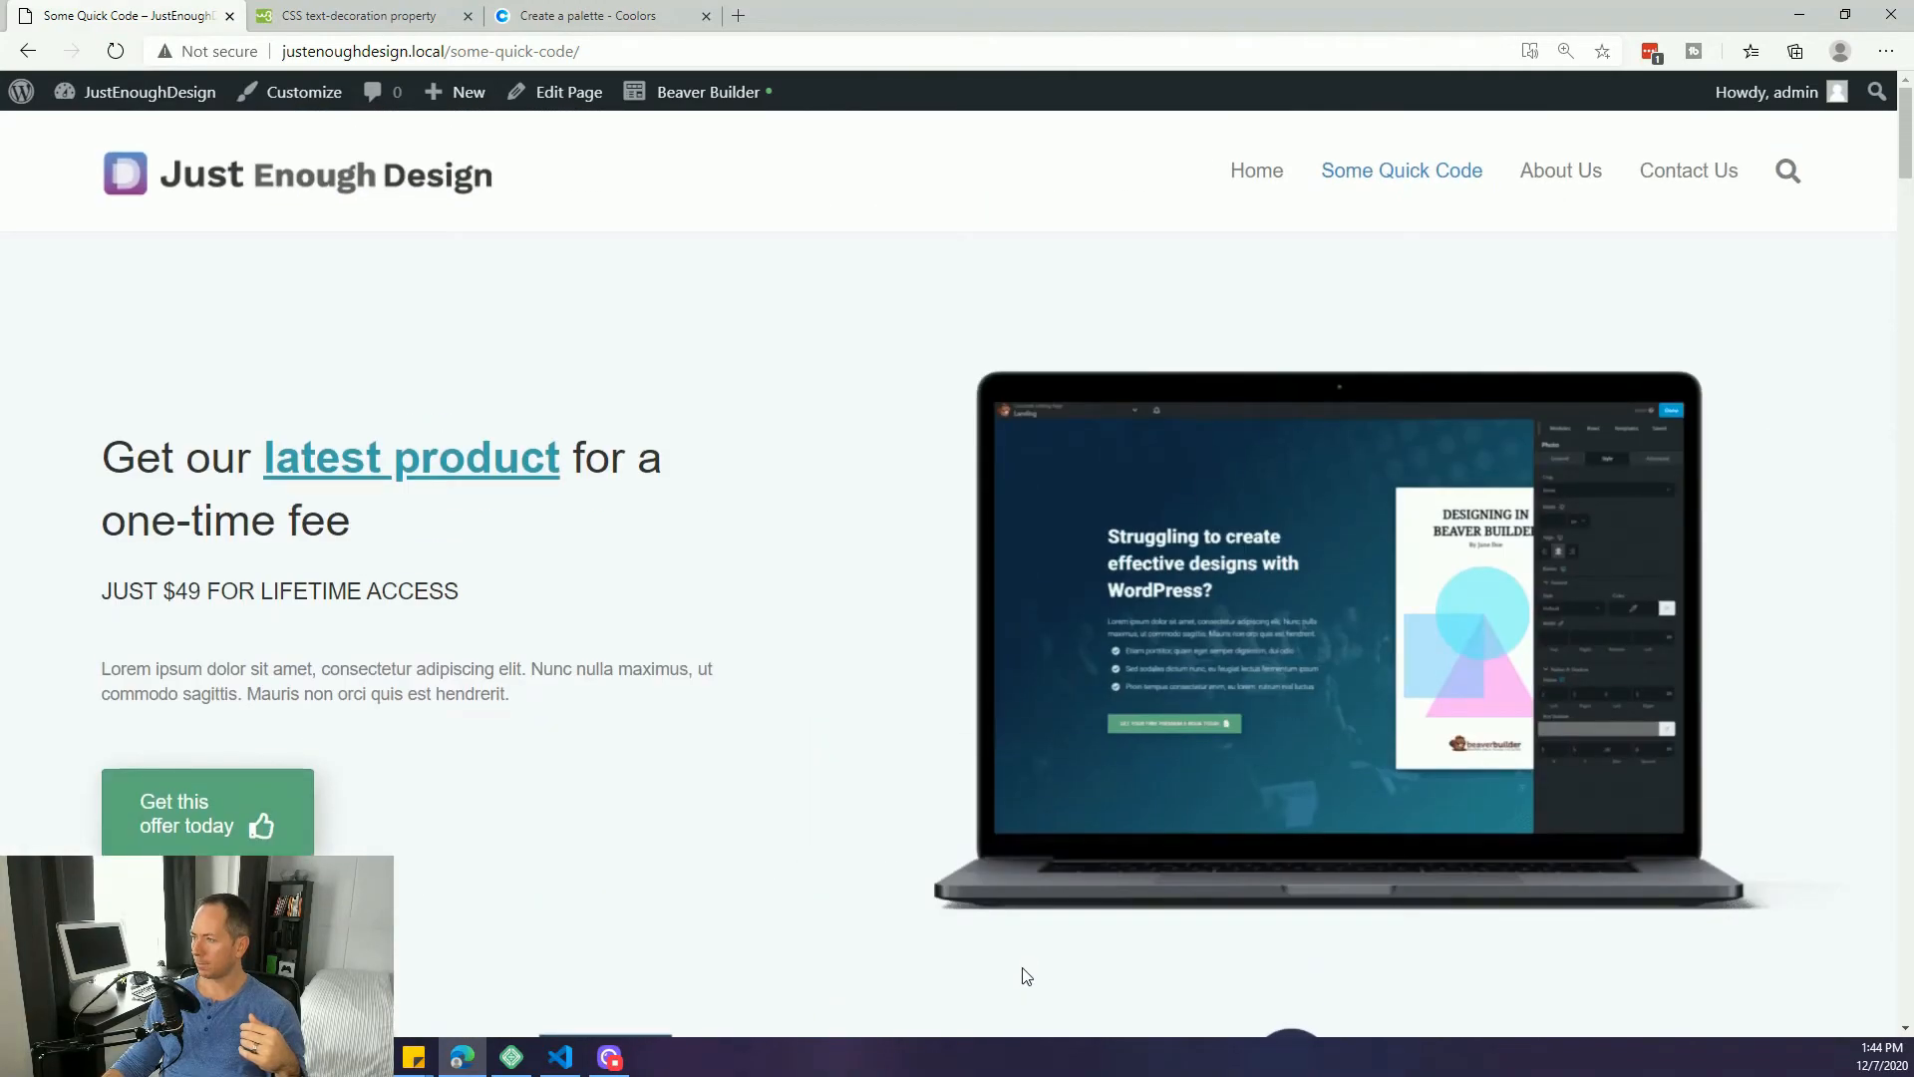
pyautogui.moveTo(248, 454); pyautogui.dragTo(207, 458)
pyautogui.click(596, 510)
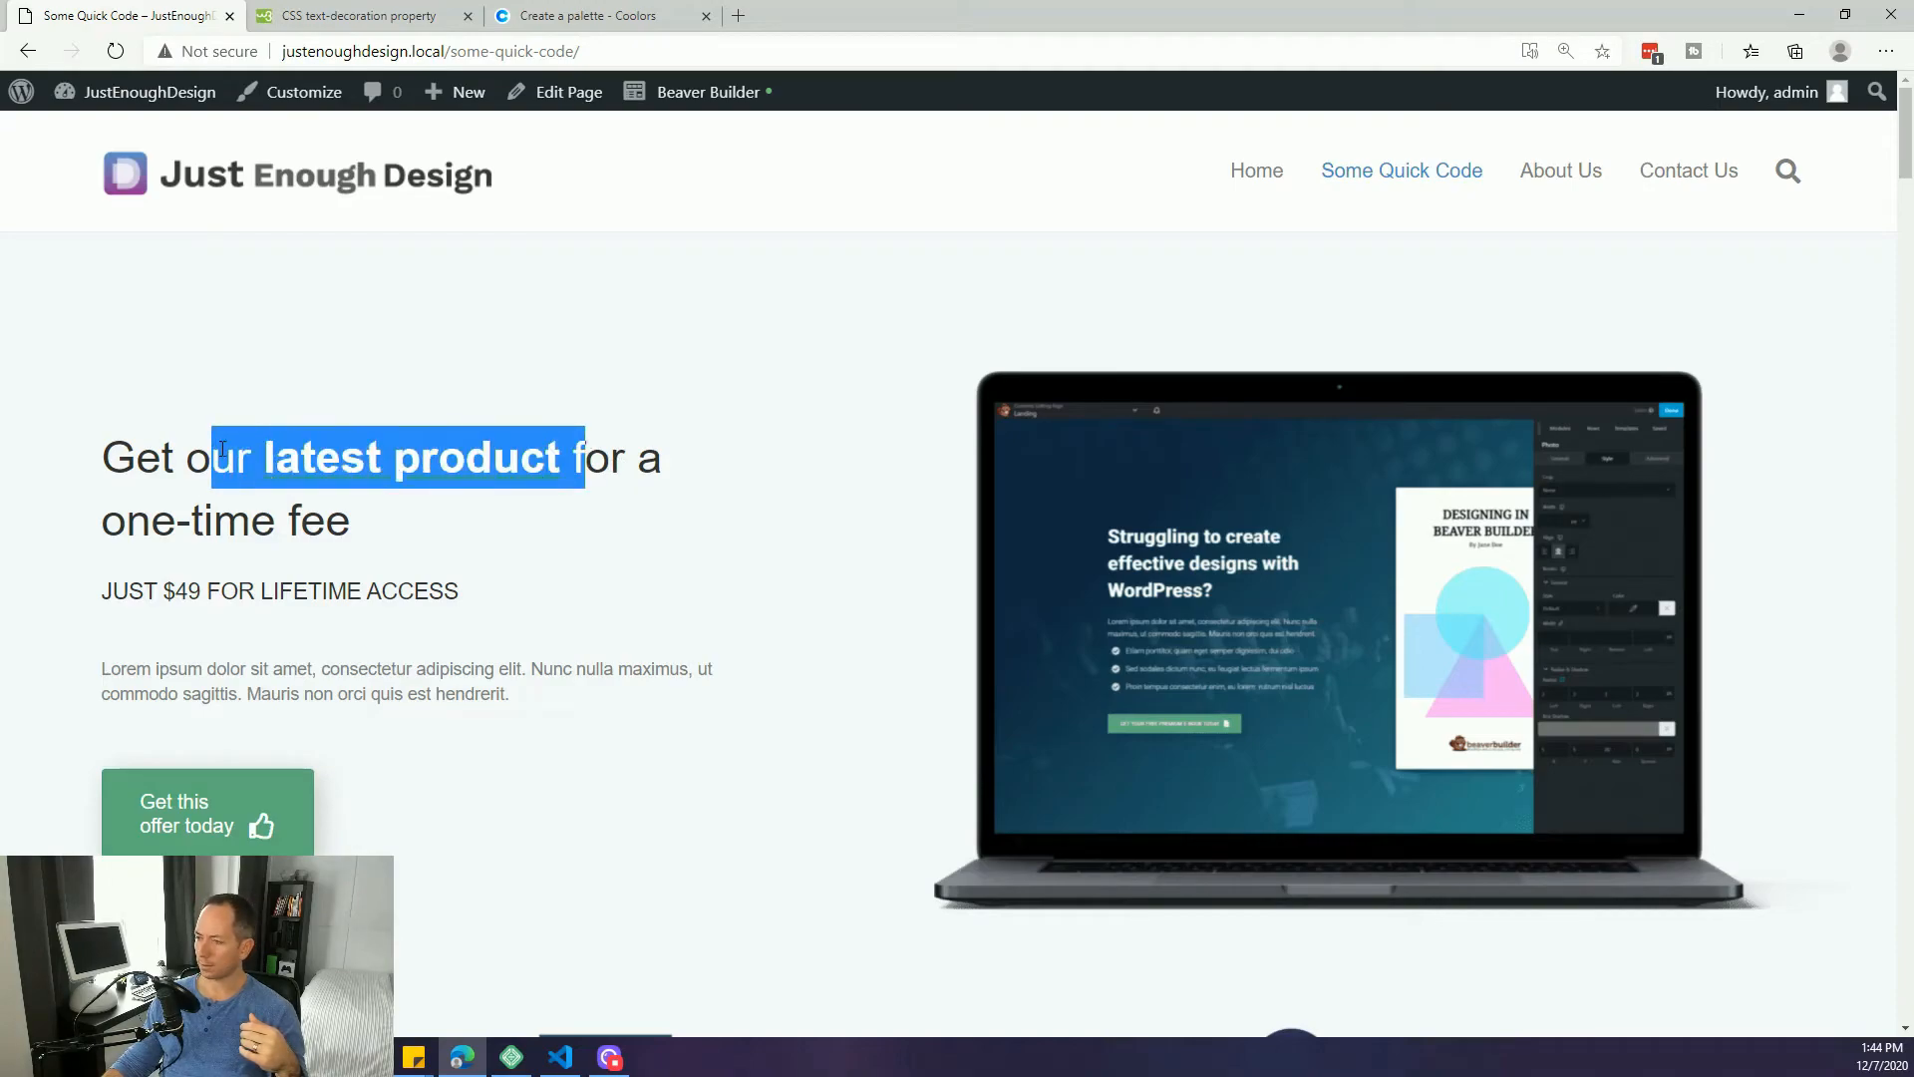
pyautogui.click(244, 531)
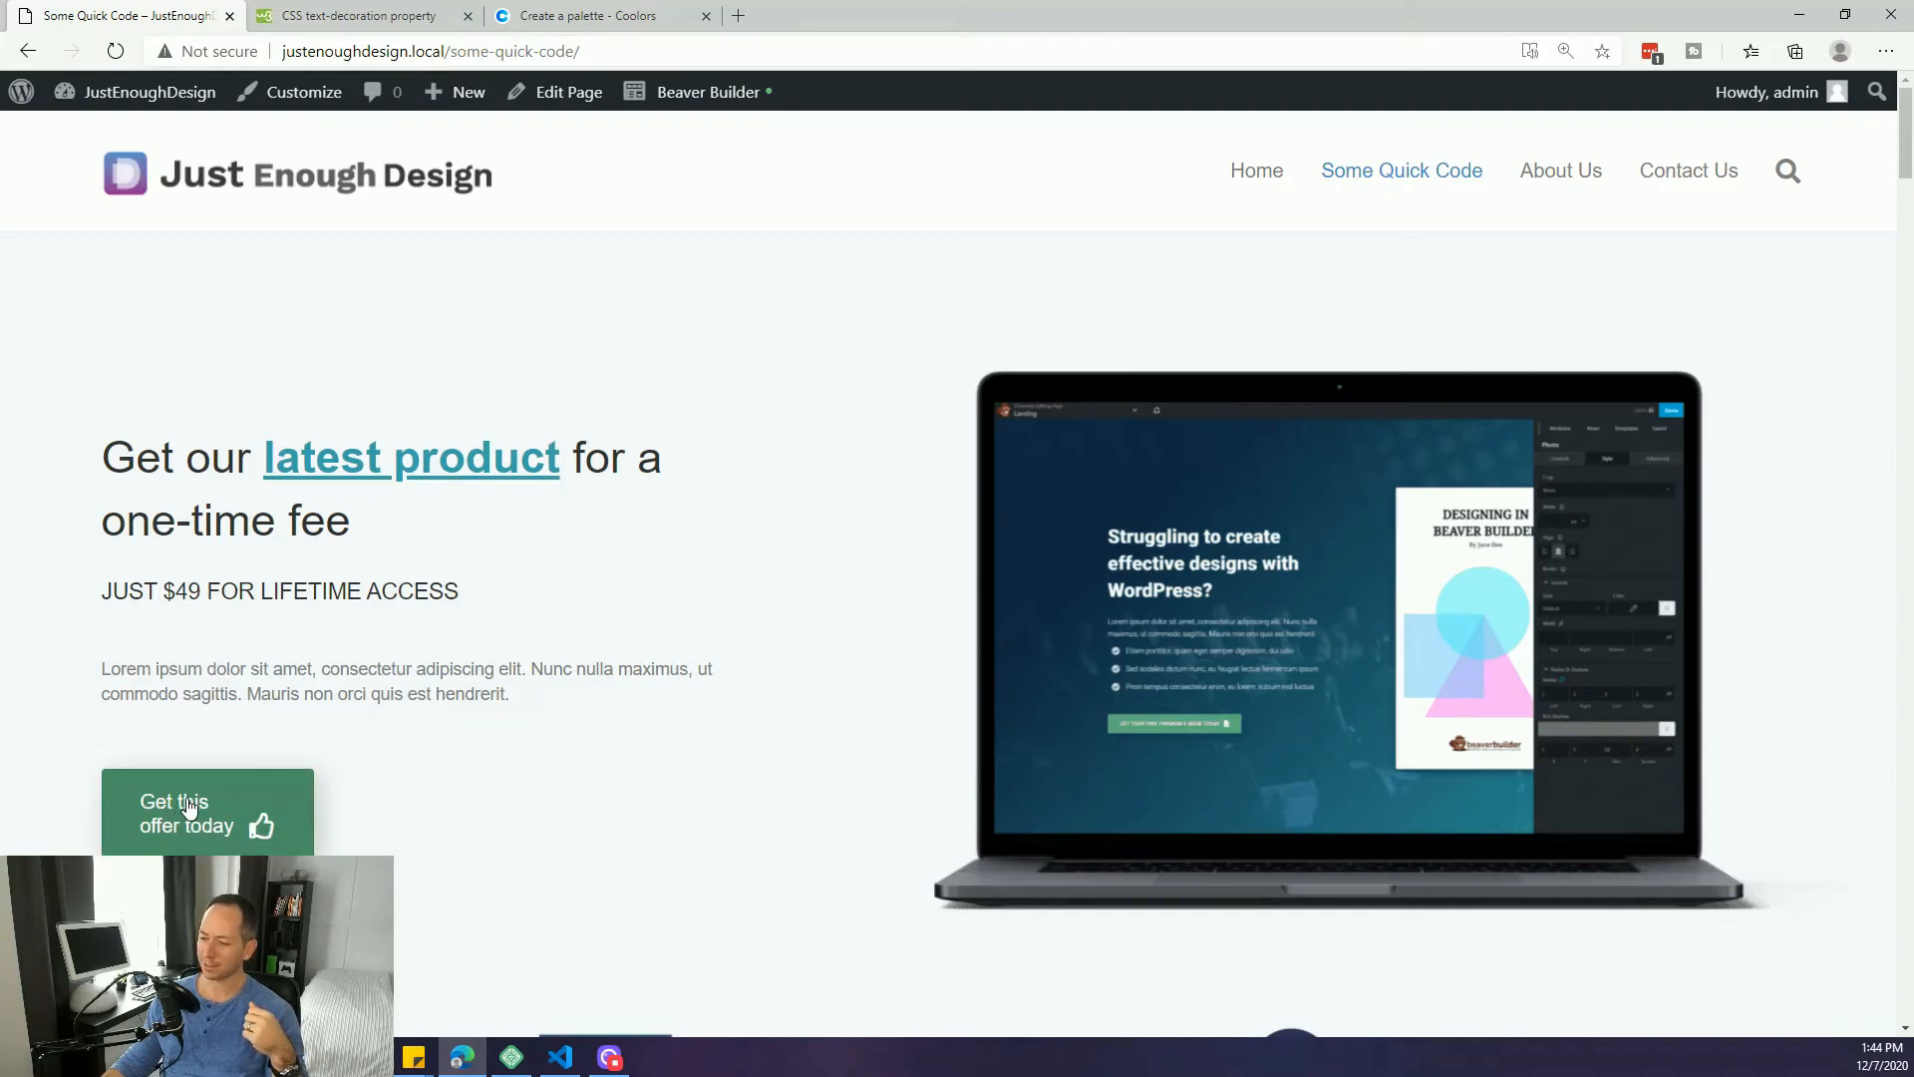
pyautogui.scroll(-1, 197, 816)
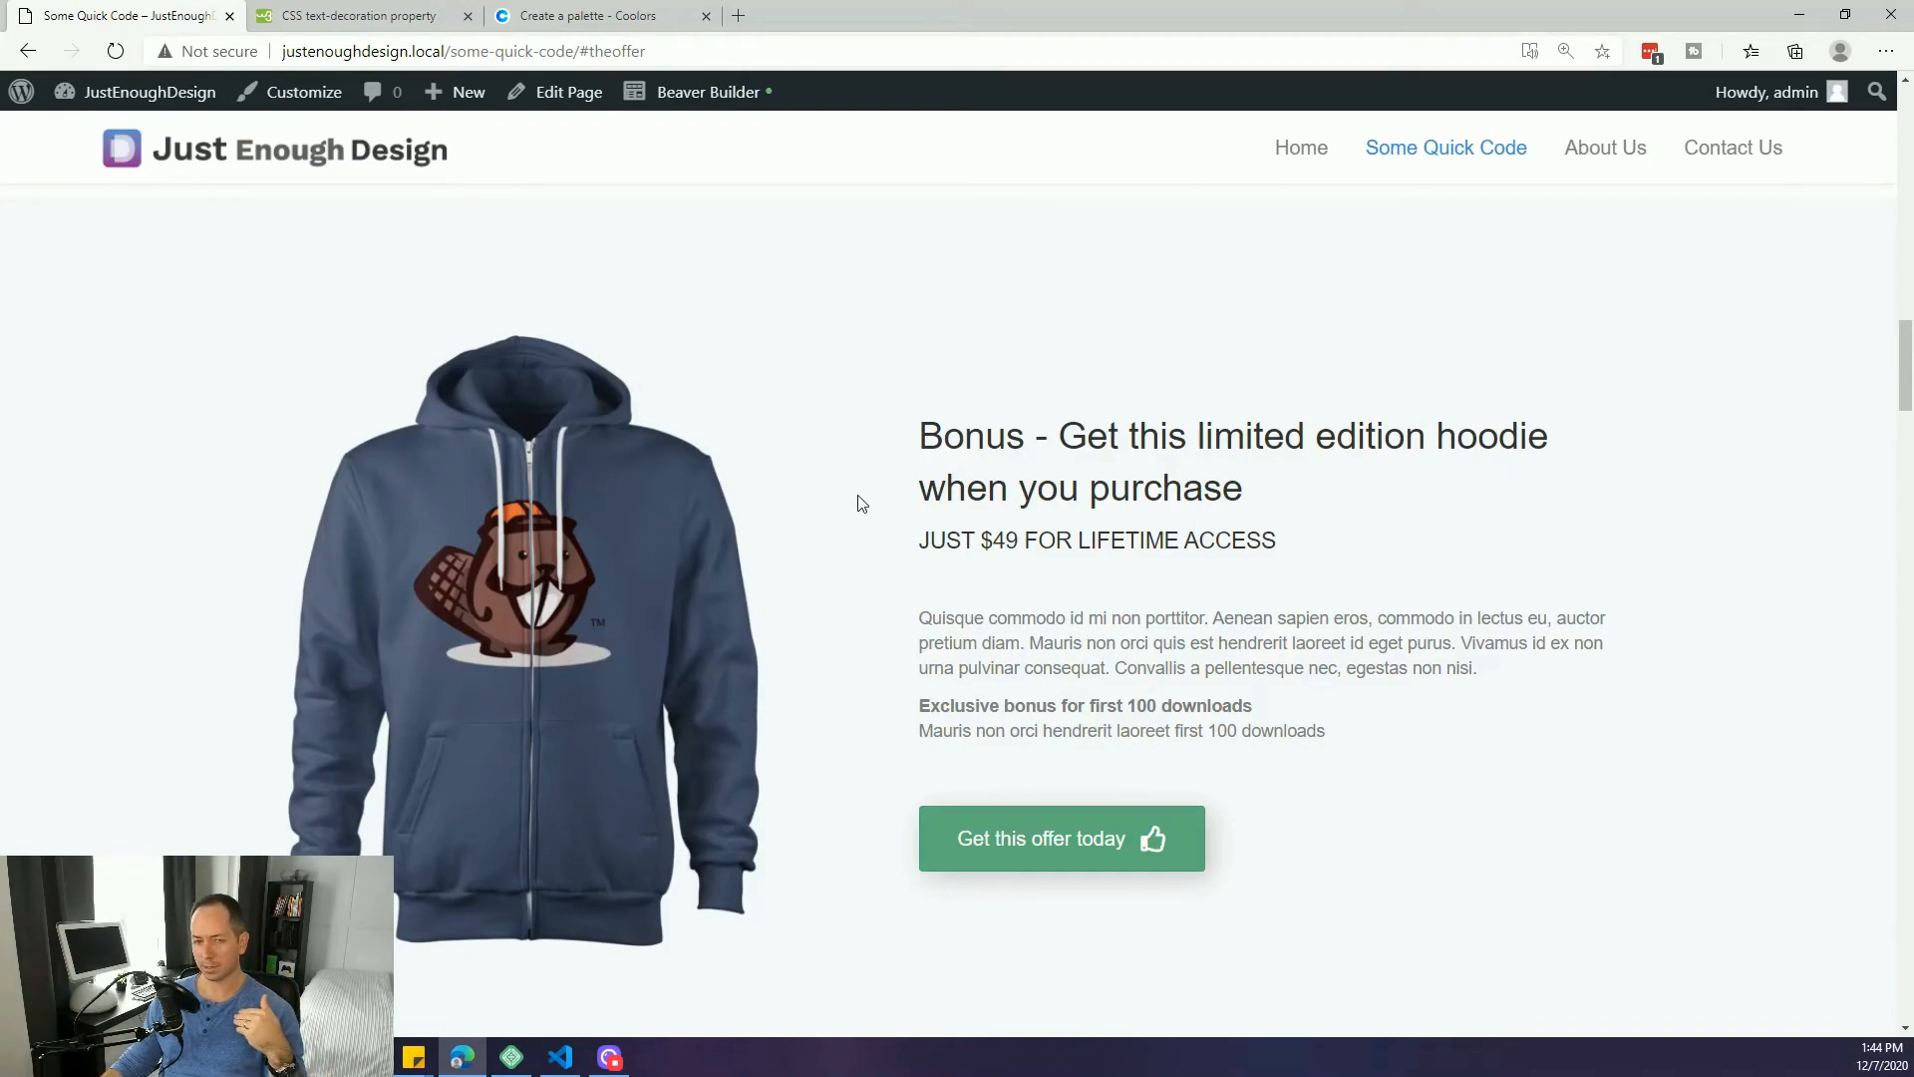
pyautogui.click(1087, 847)
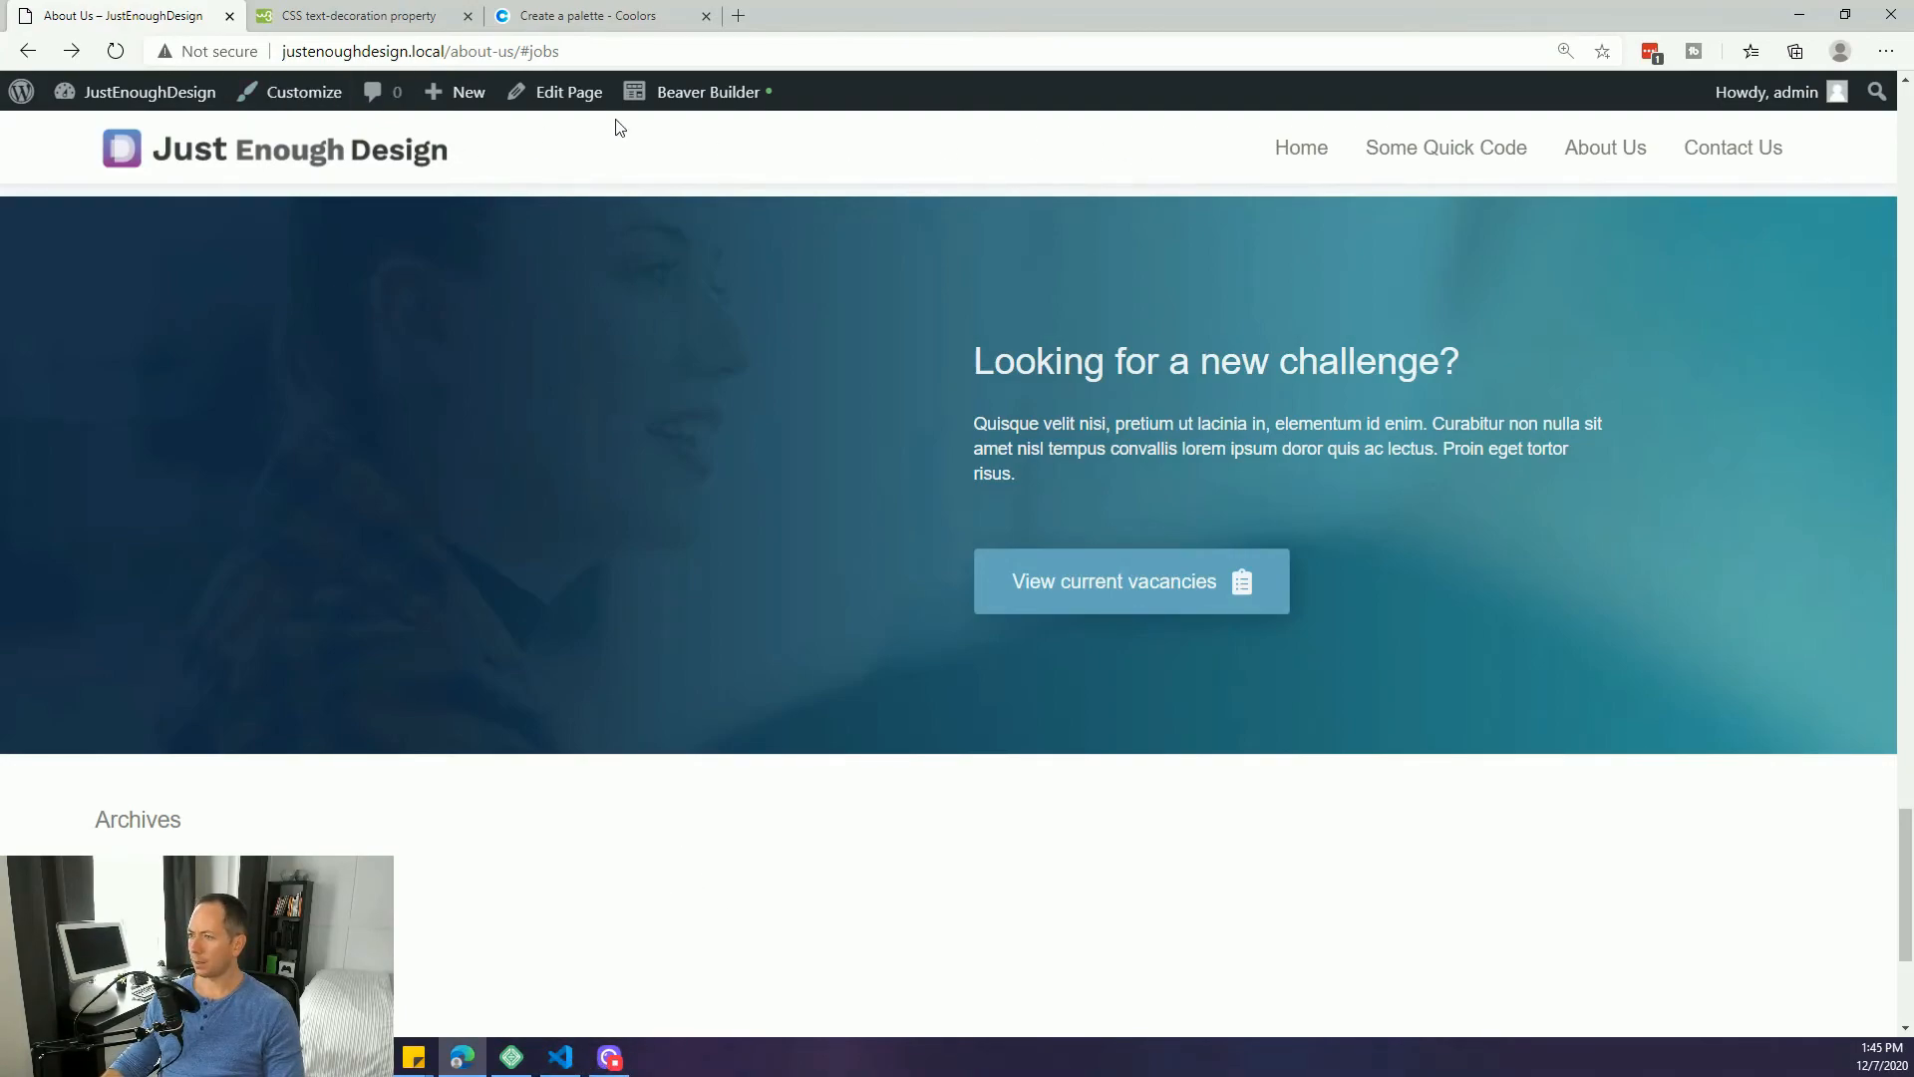
# - Reopen the Some Quick Code page in Beaver Builder and insert a <br> before the span in the hero heading's text
pyautogui.click(1443, 159)
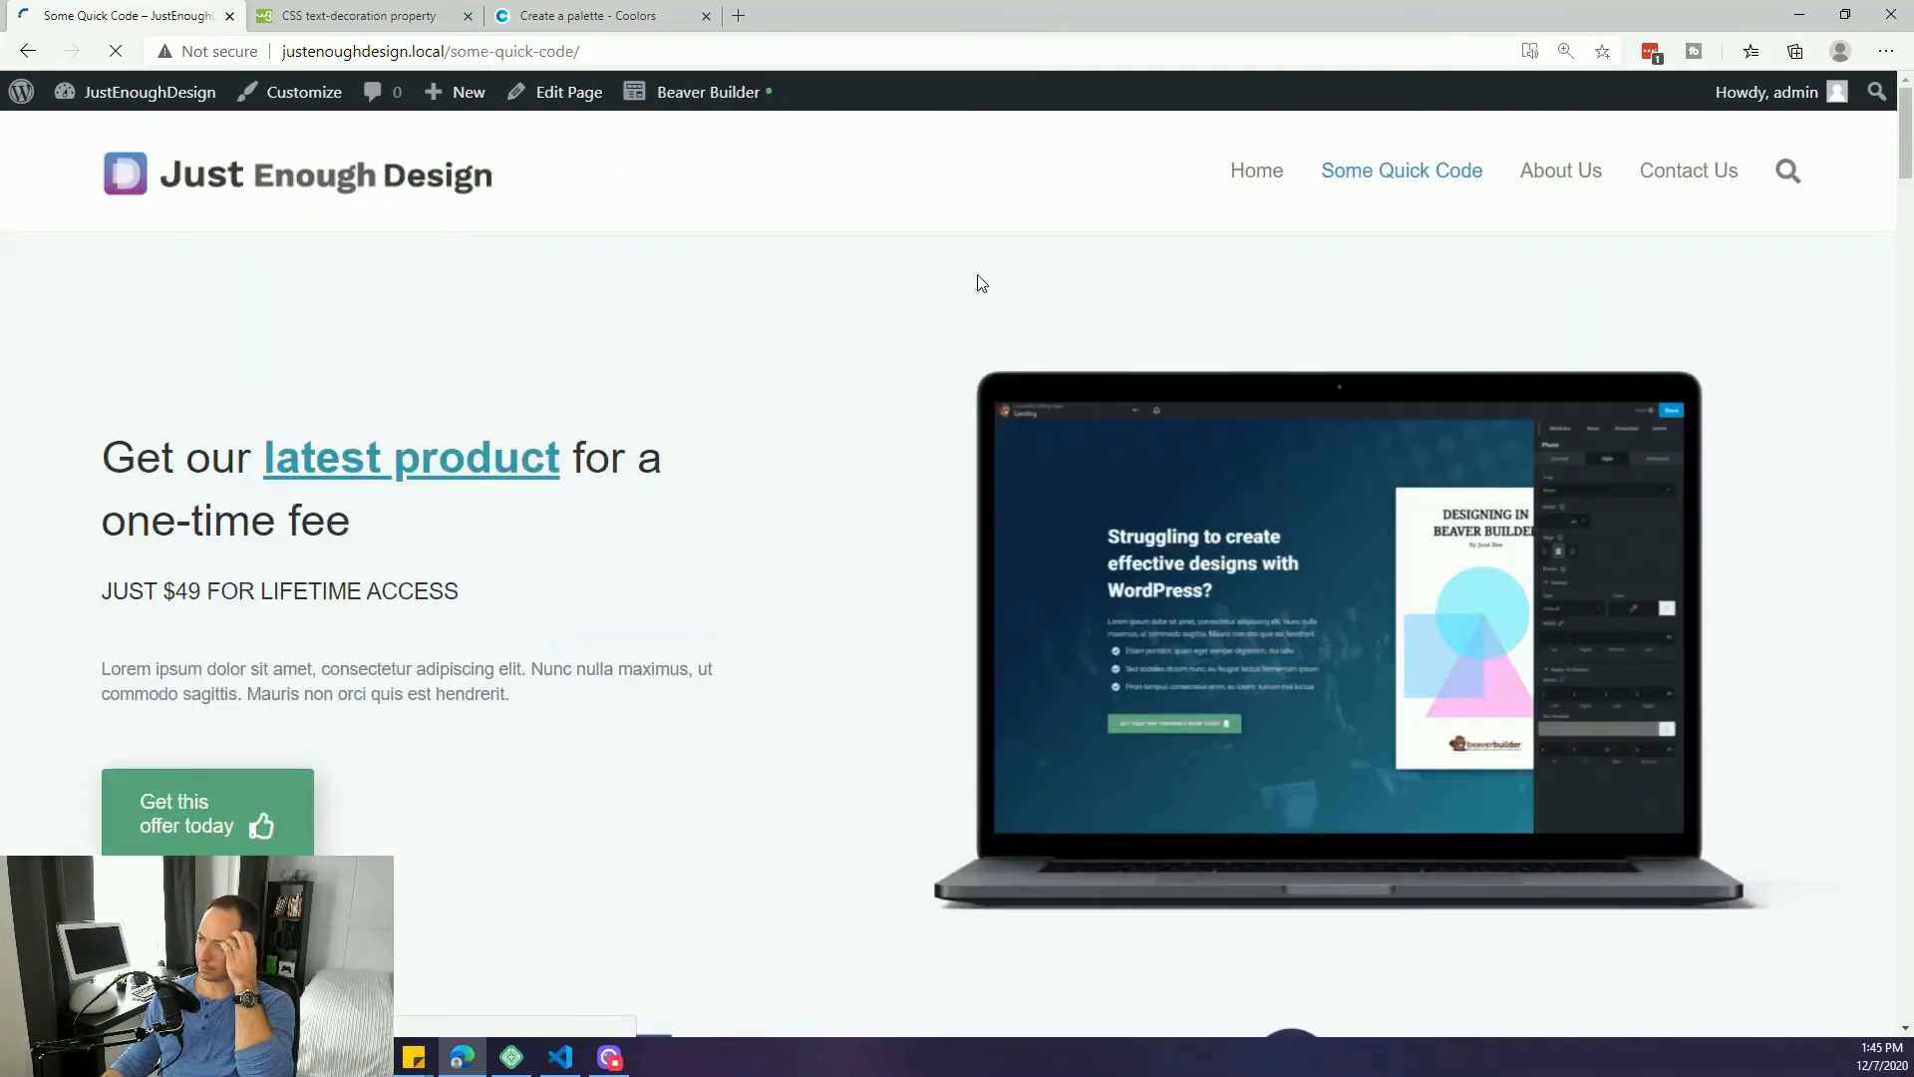
pyautogui.click(701, 99)
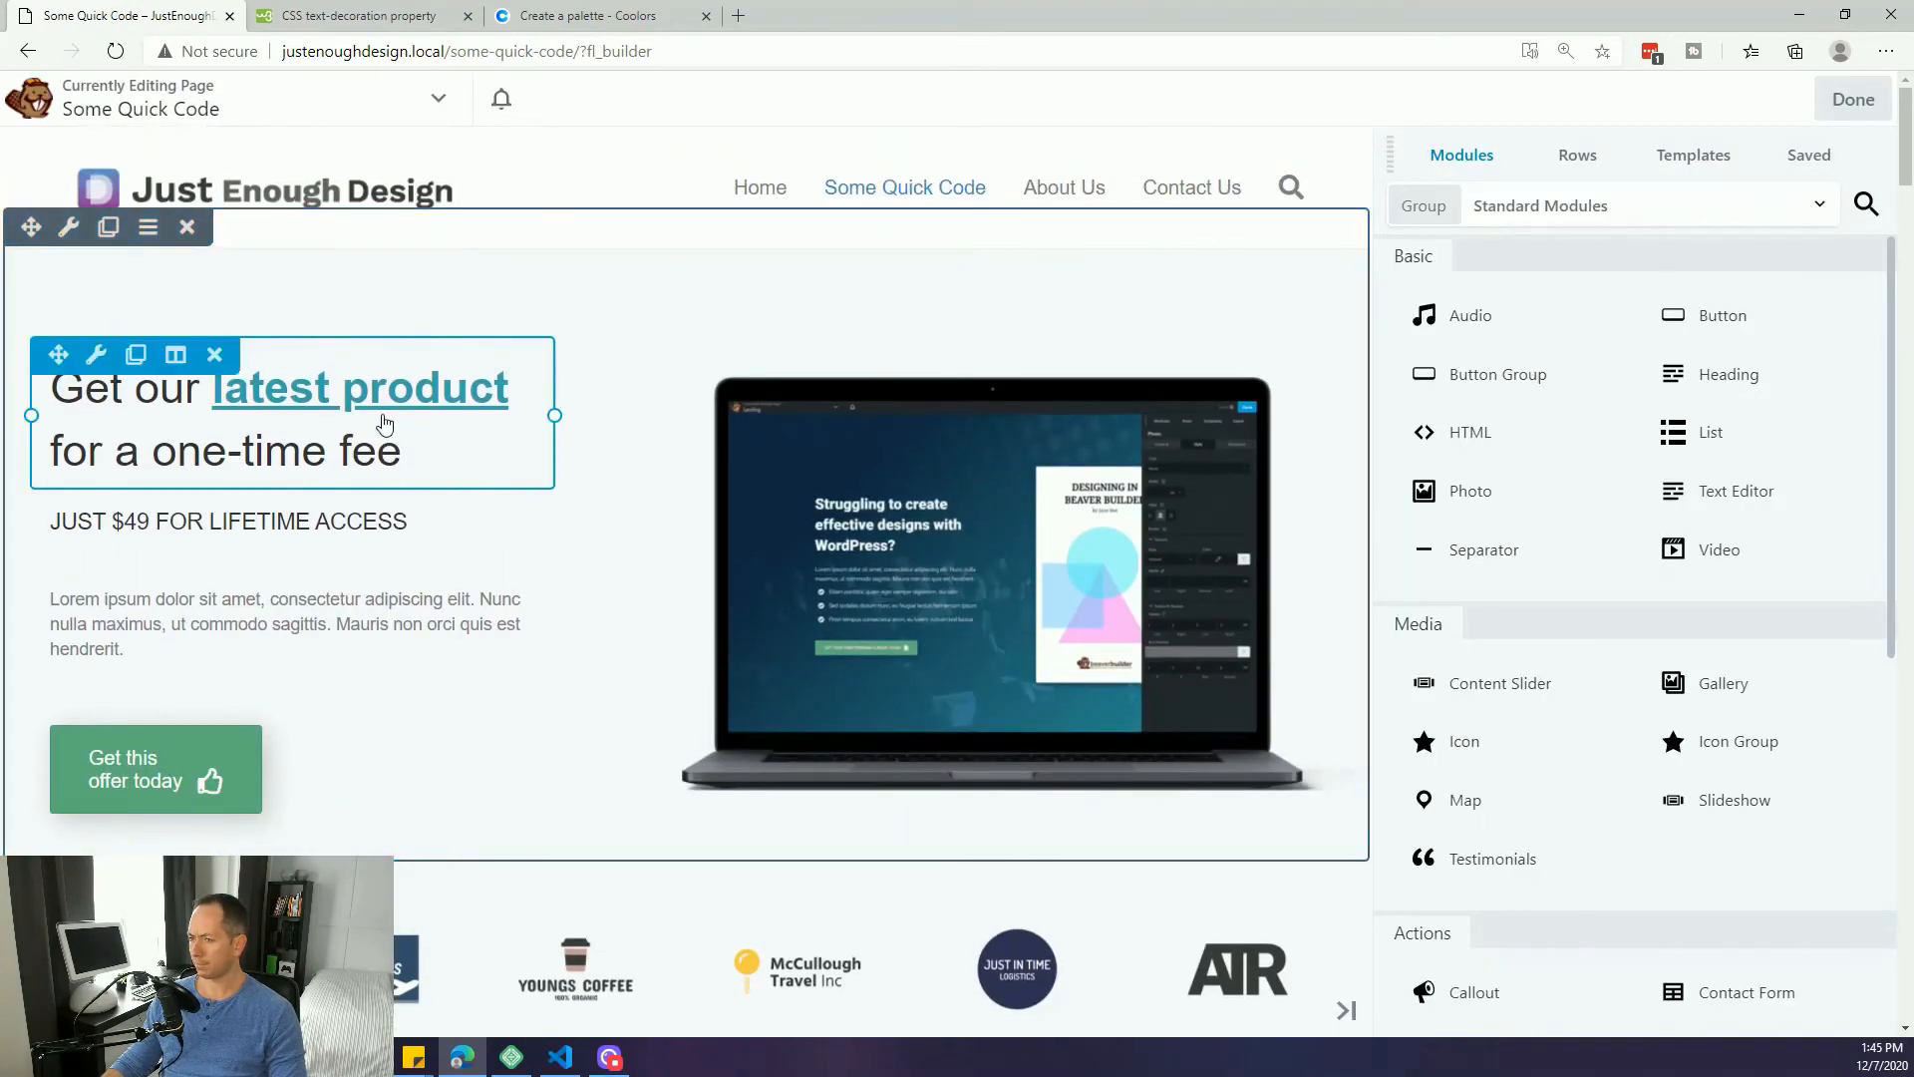
pyautogui.click(341, 477)
pyautogui.moveTo(1439, 348); pyautogui.dragTo(1426, 349)
pyautogui.press('Right')
pyautogui.press('Right')
pyautogui.press('Right')
pyautogui.press('Right')
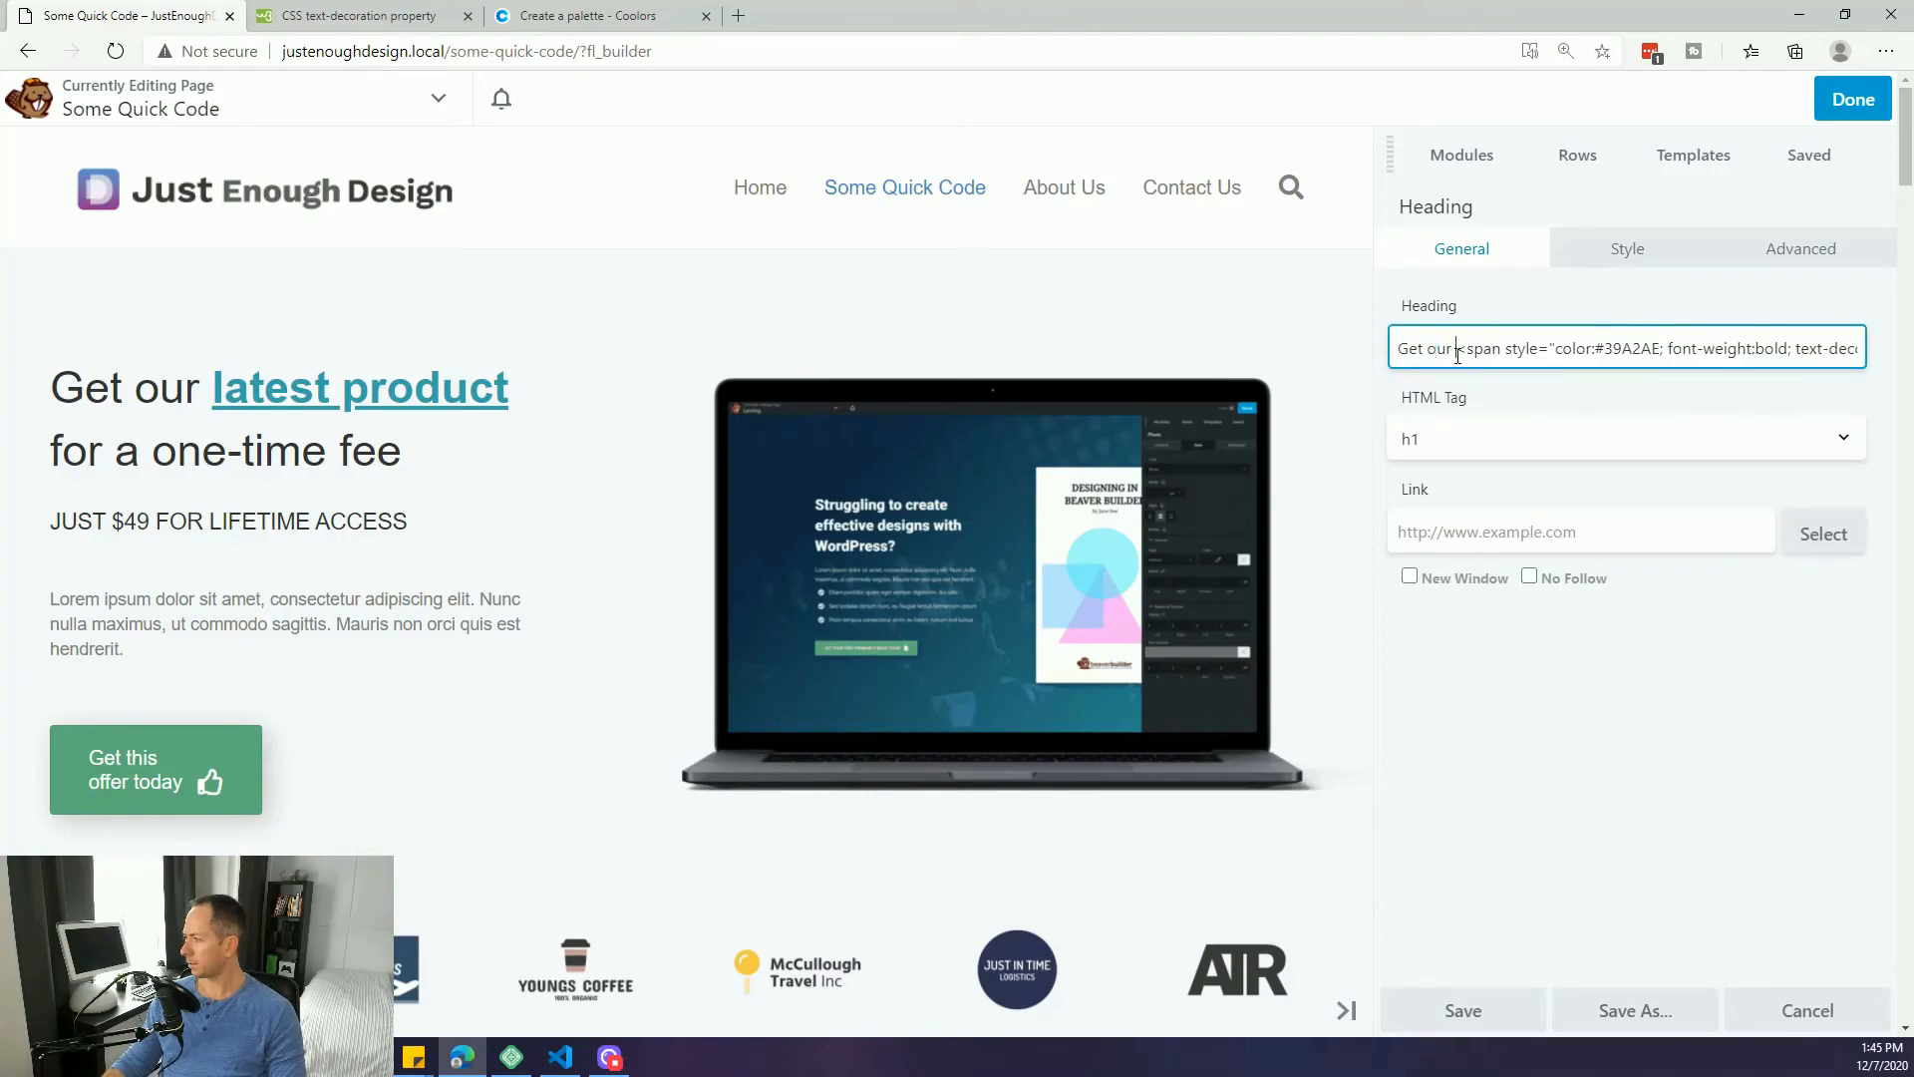
pyautogui.write('<br>')
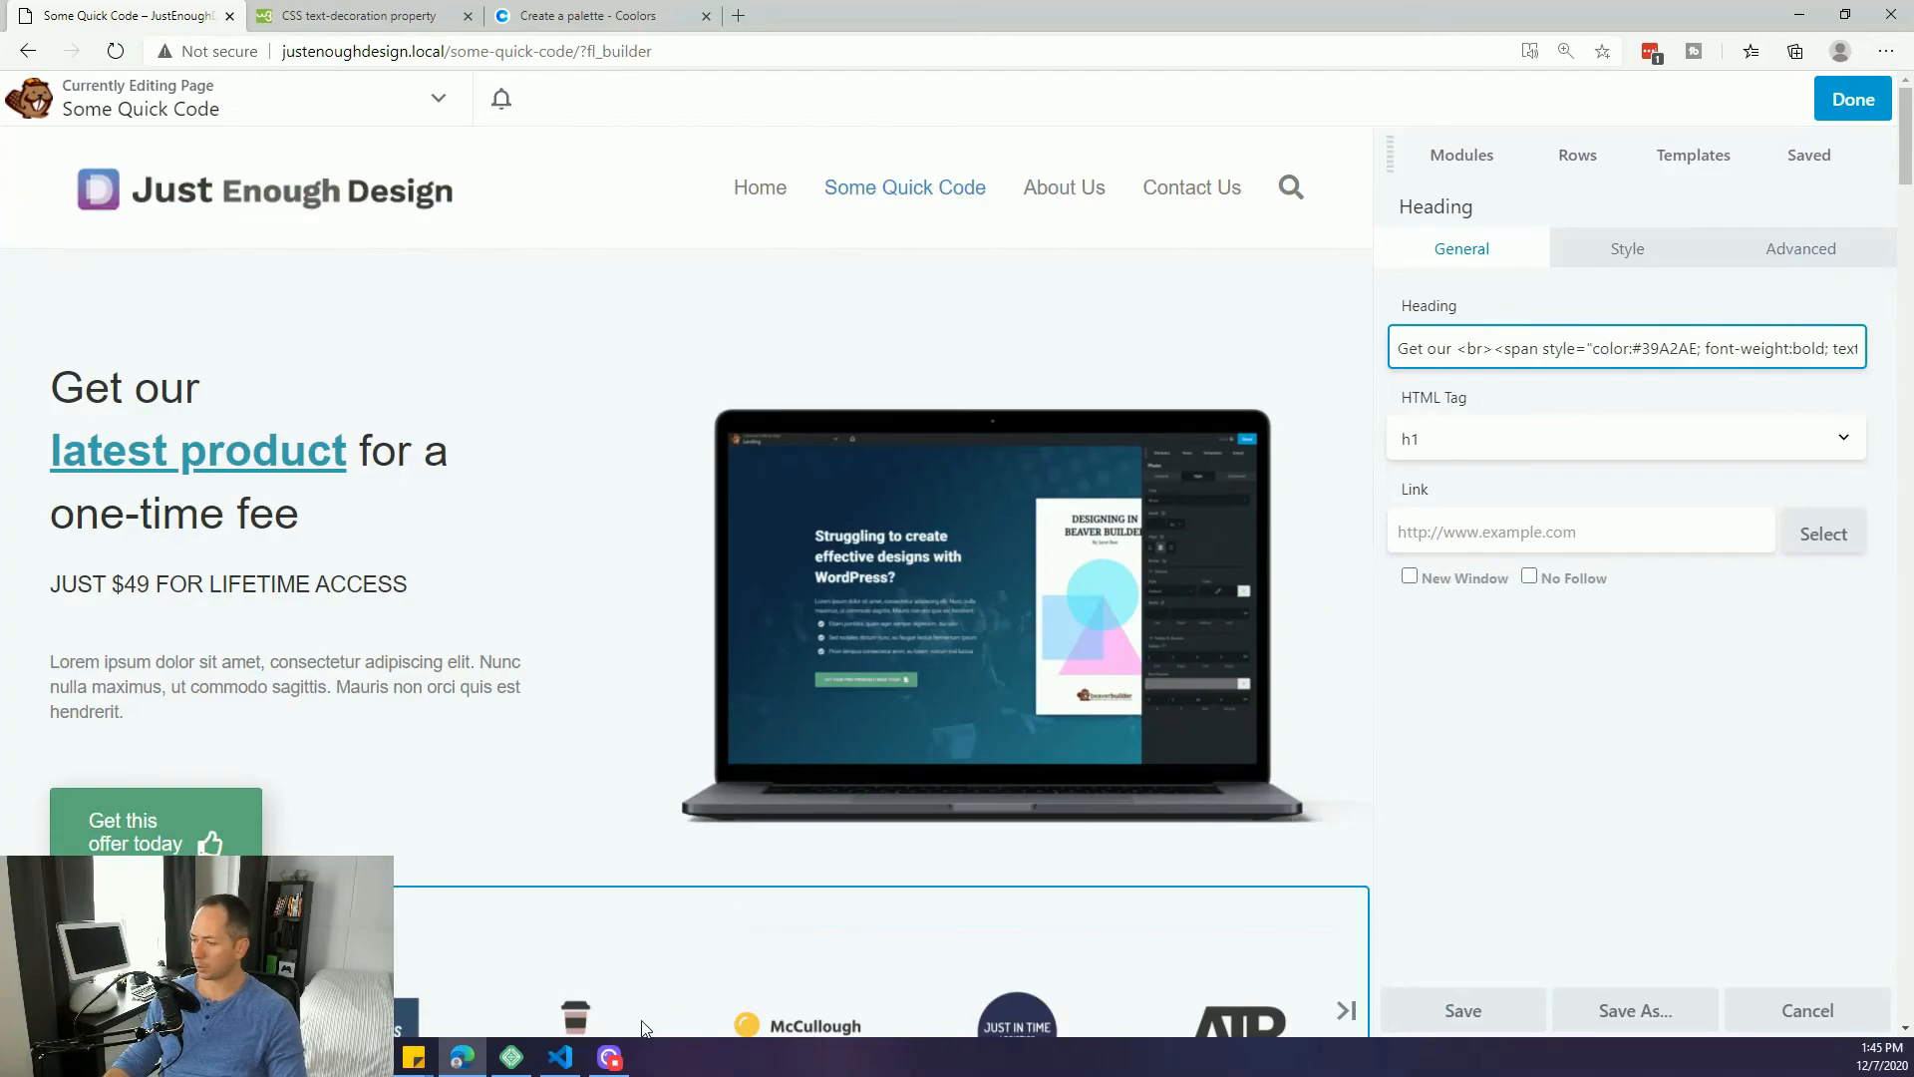
# - Switch to Visual Studio Code and add <span>Words here</span> on a new line below the heading code, separated by a blank line
pyautogui.click(560, 1057)
pyautogui.click(454, 234)
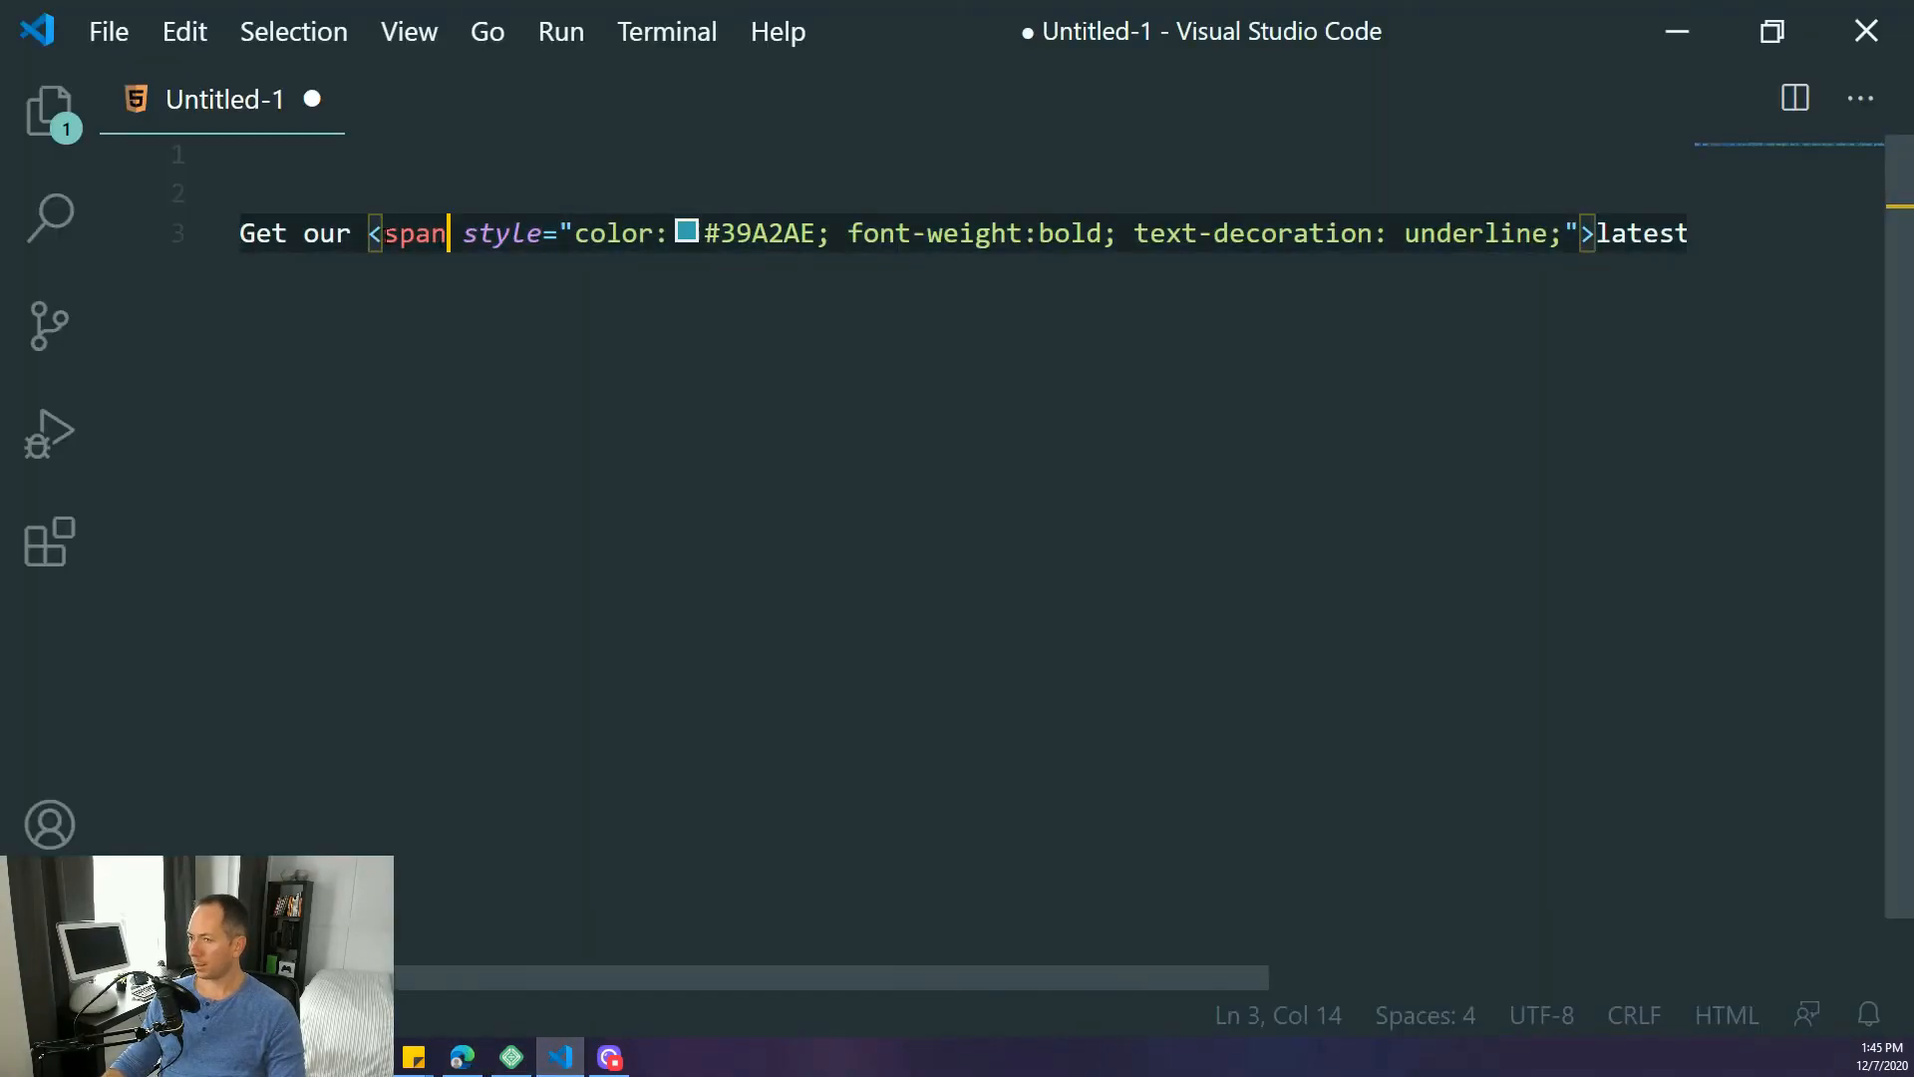
pyautogui.moveTo(371, 292); pyautogui.dragTo(369, 288)
pyautogui.press('End')
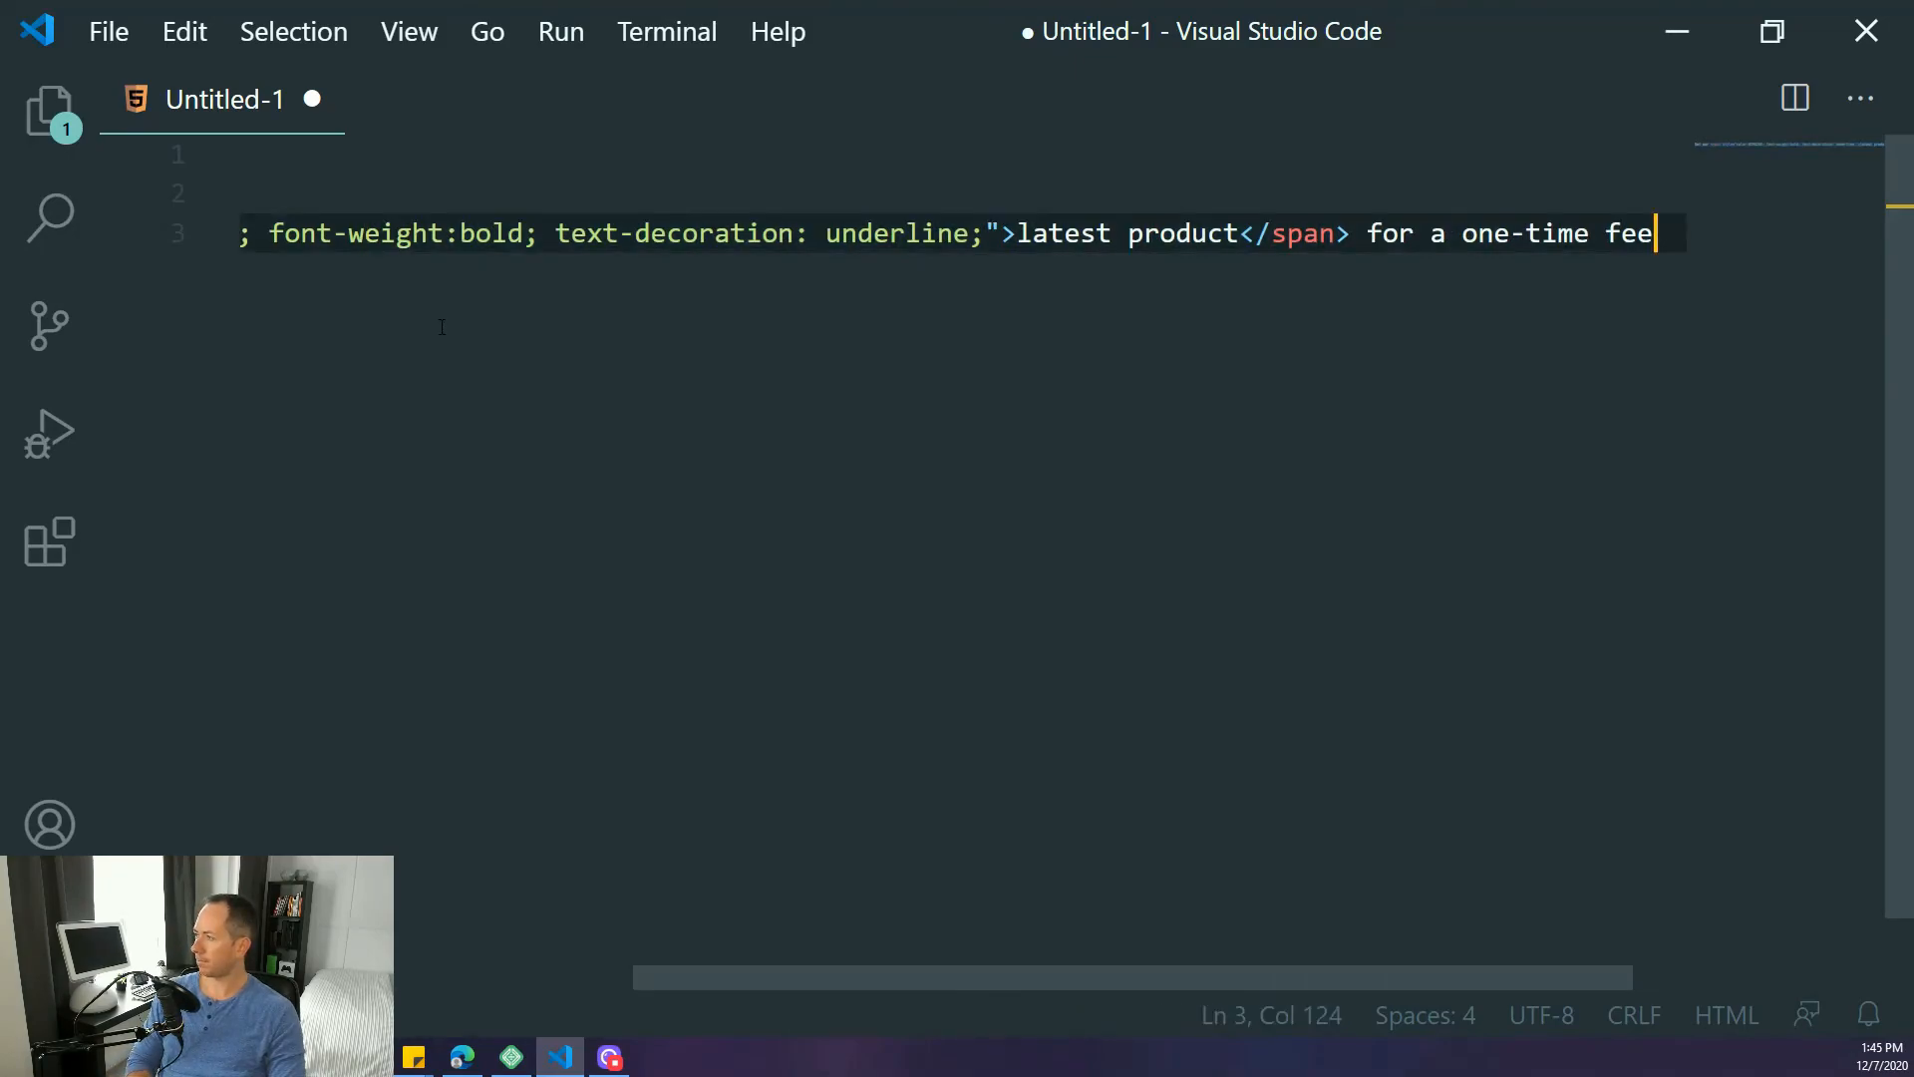
pyautogui.press('Return')
pyautogui.press('Return')
pyautogui.write('<')
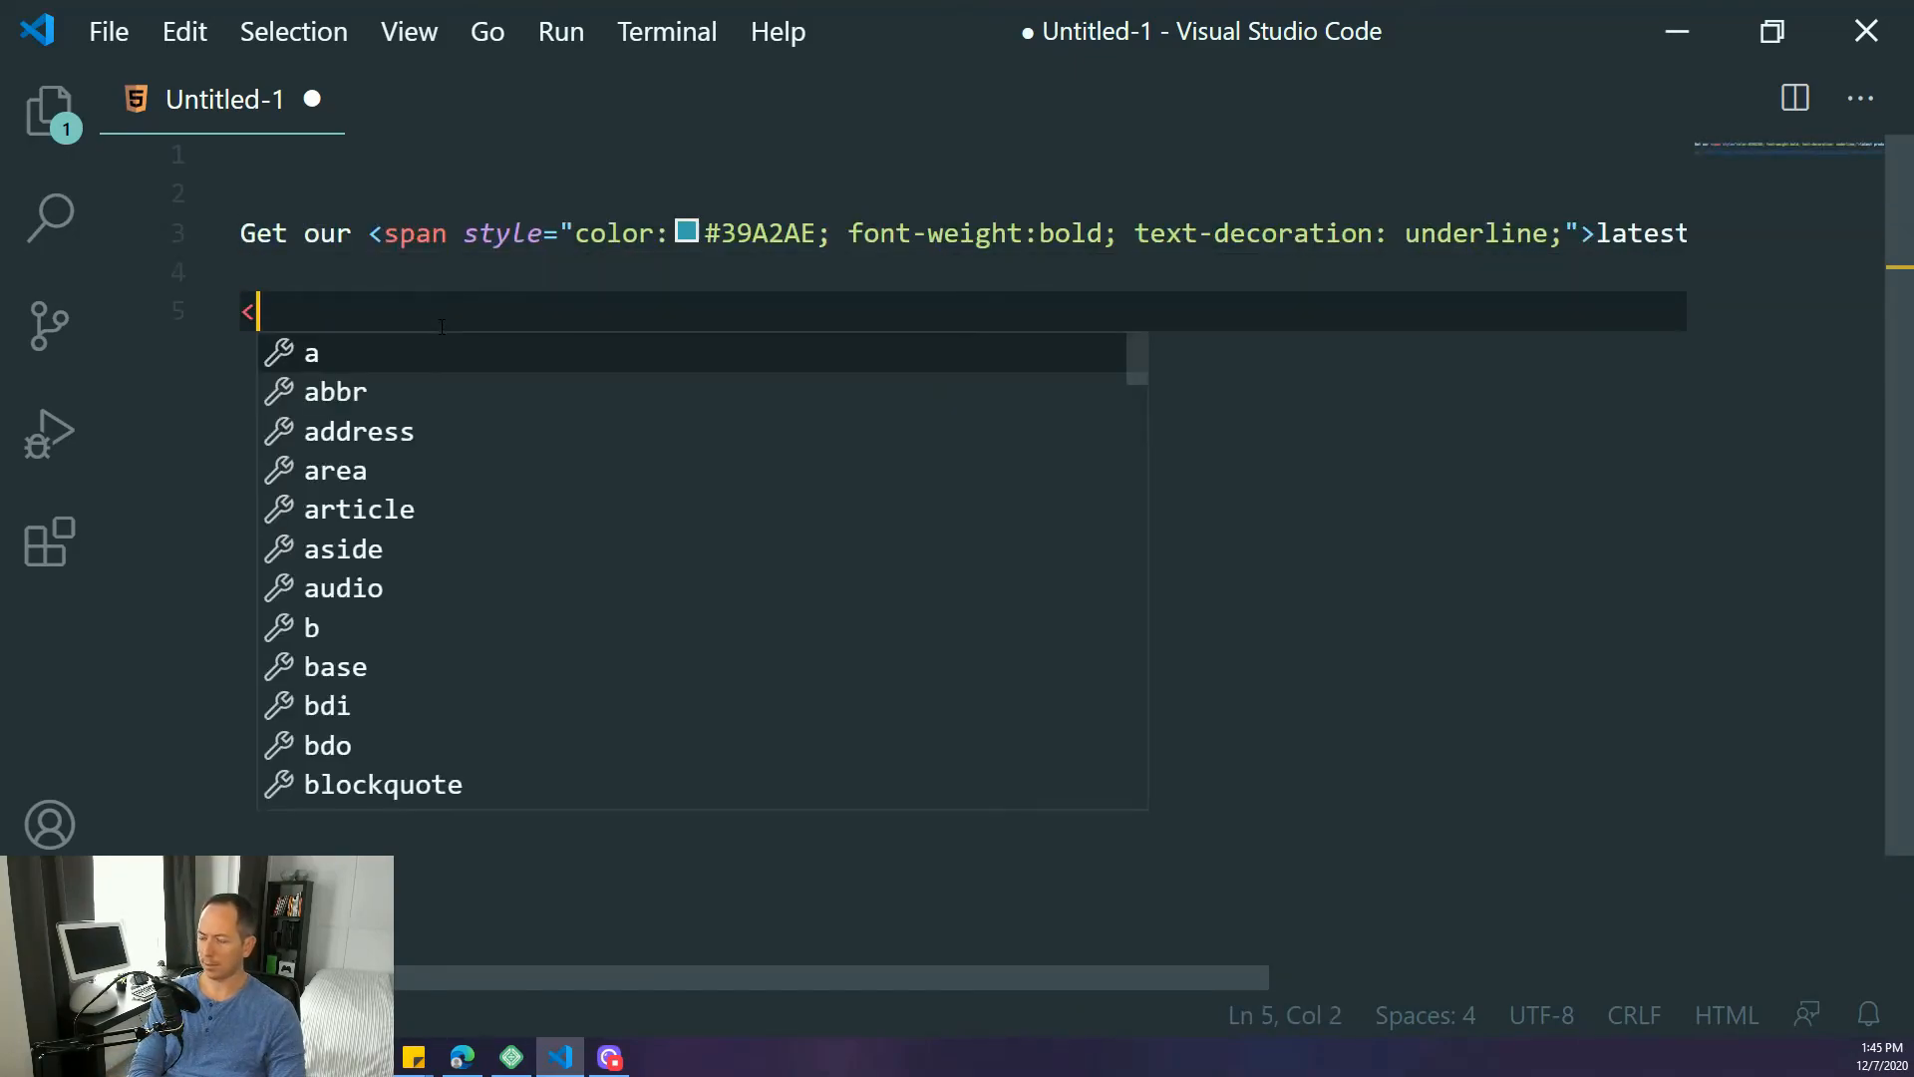
pyautogui.write('span>')
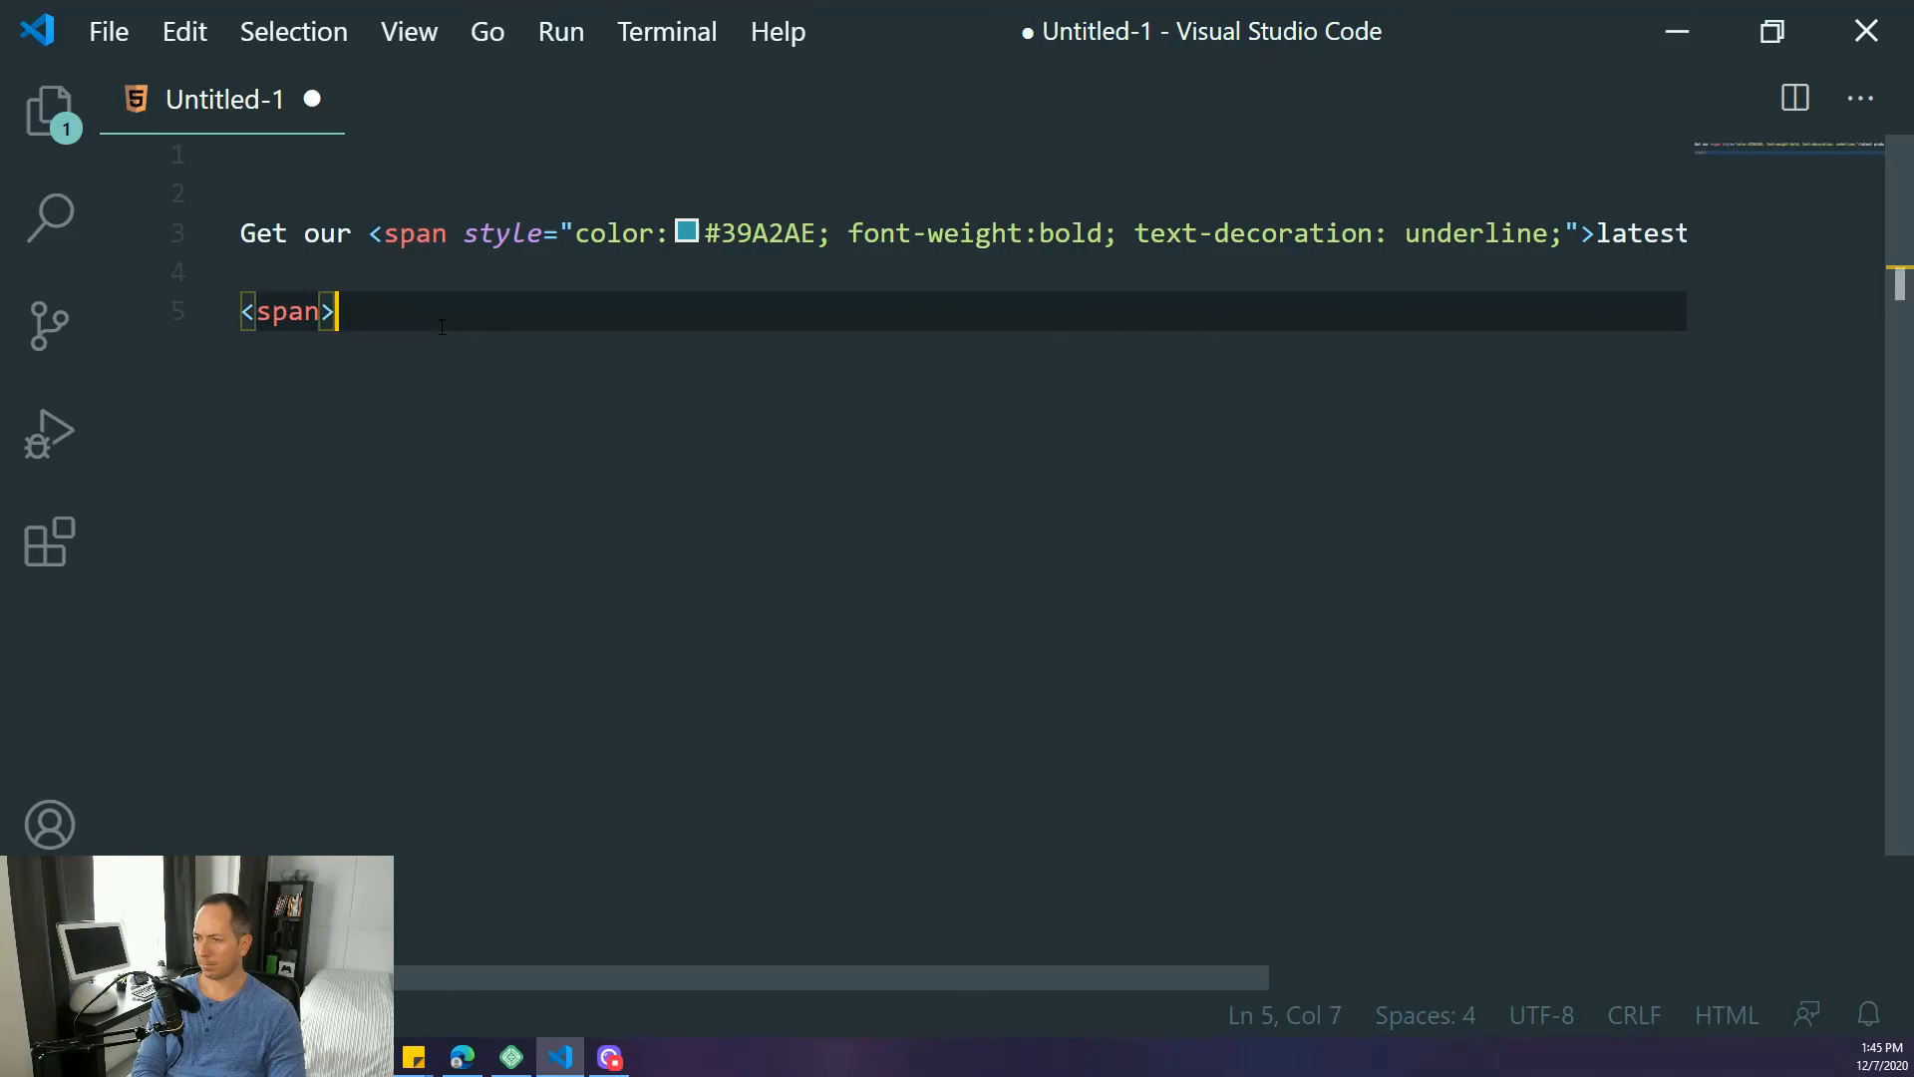
pyautogui.write('Words')
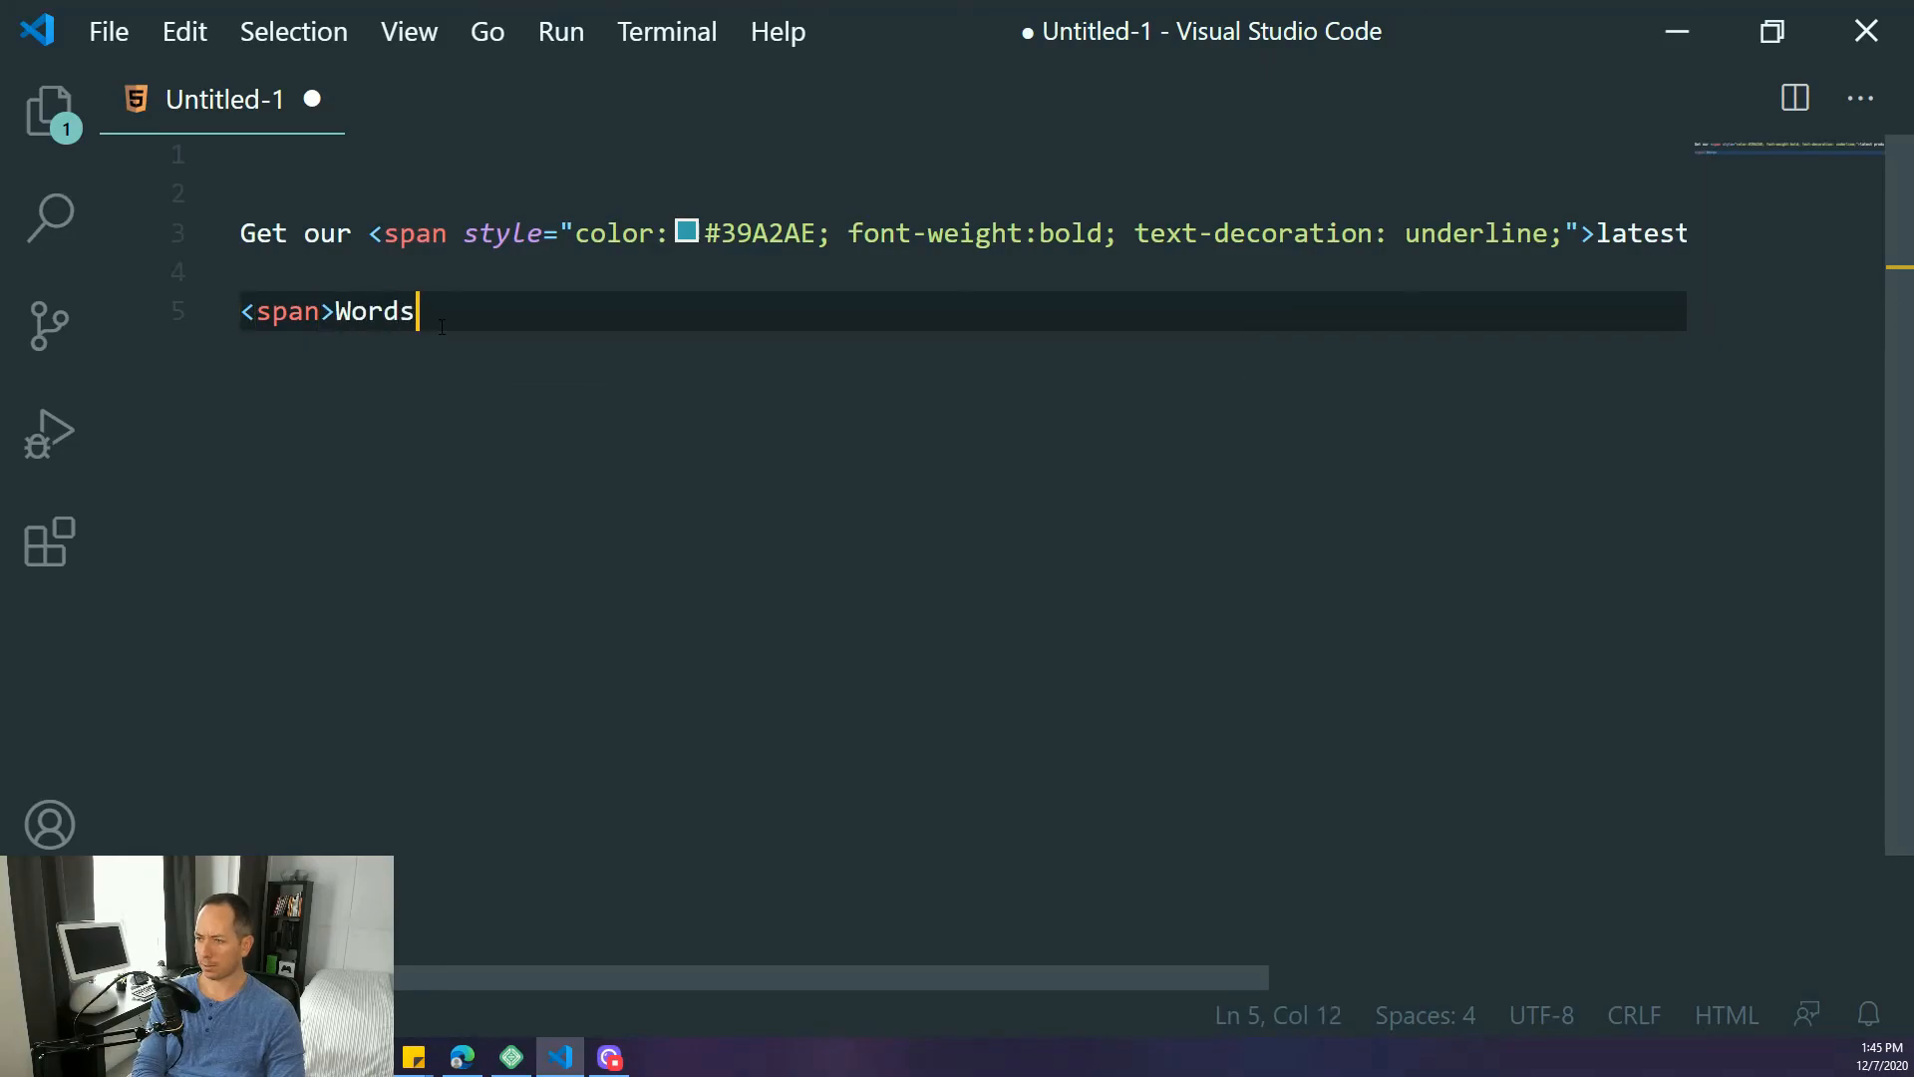
pyautogui.write(' here<')
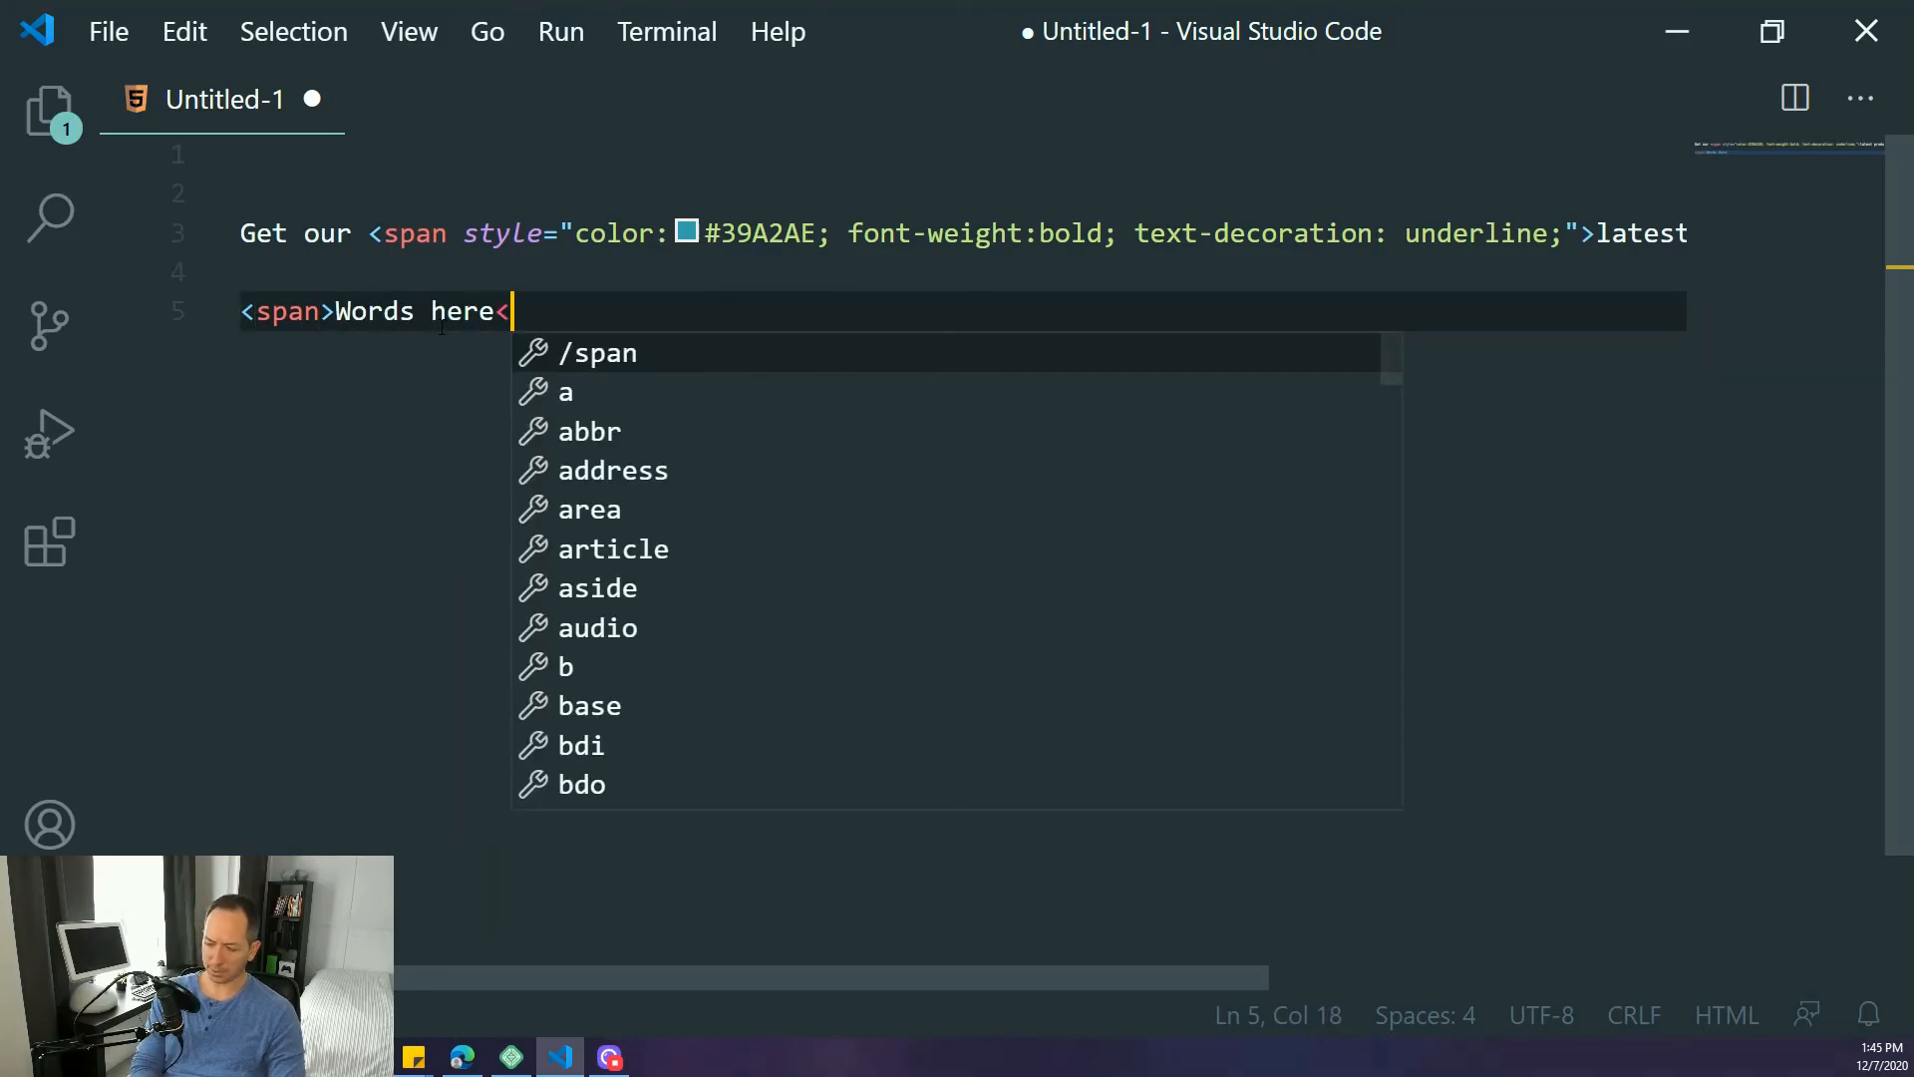
pyautogui.write('/span>')
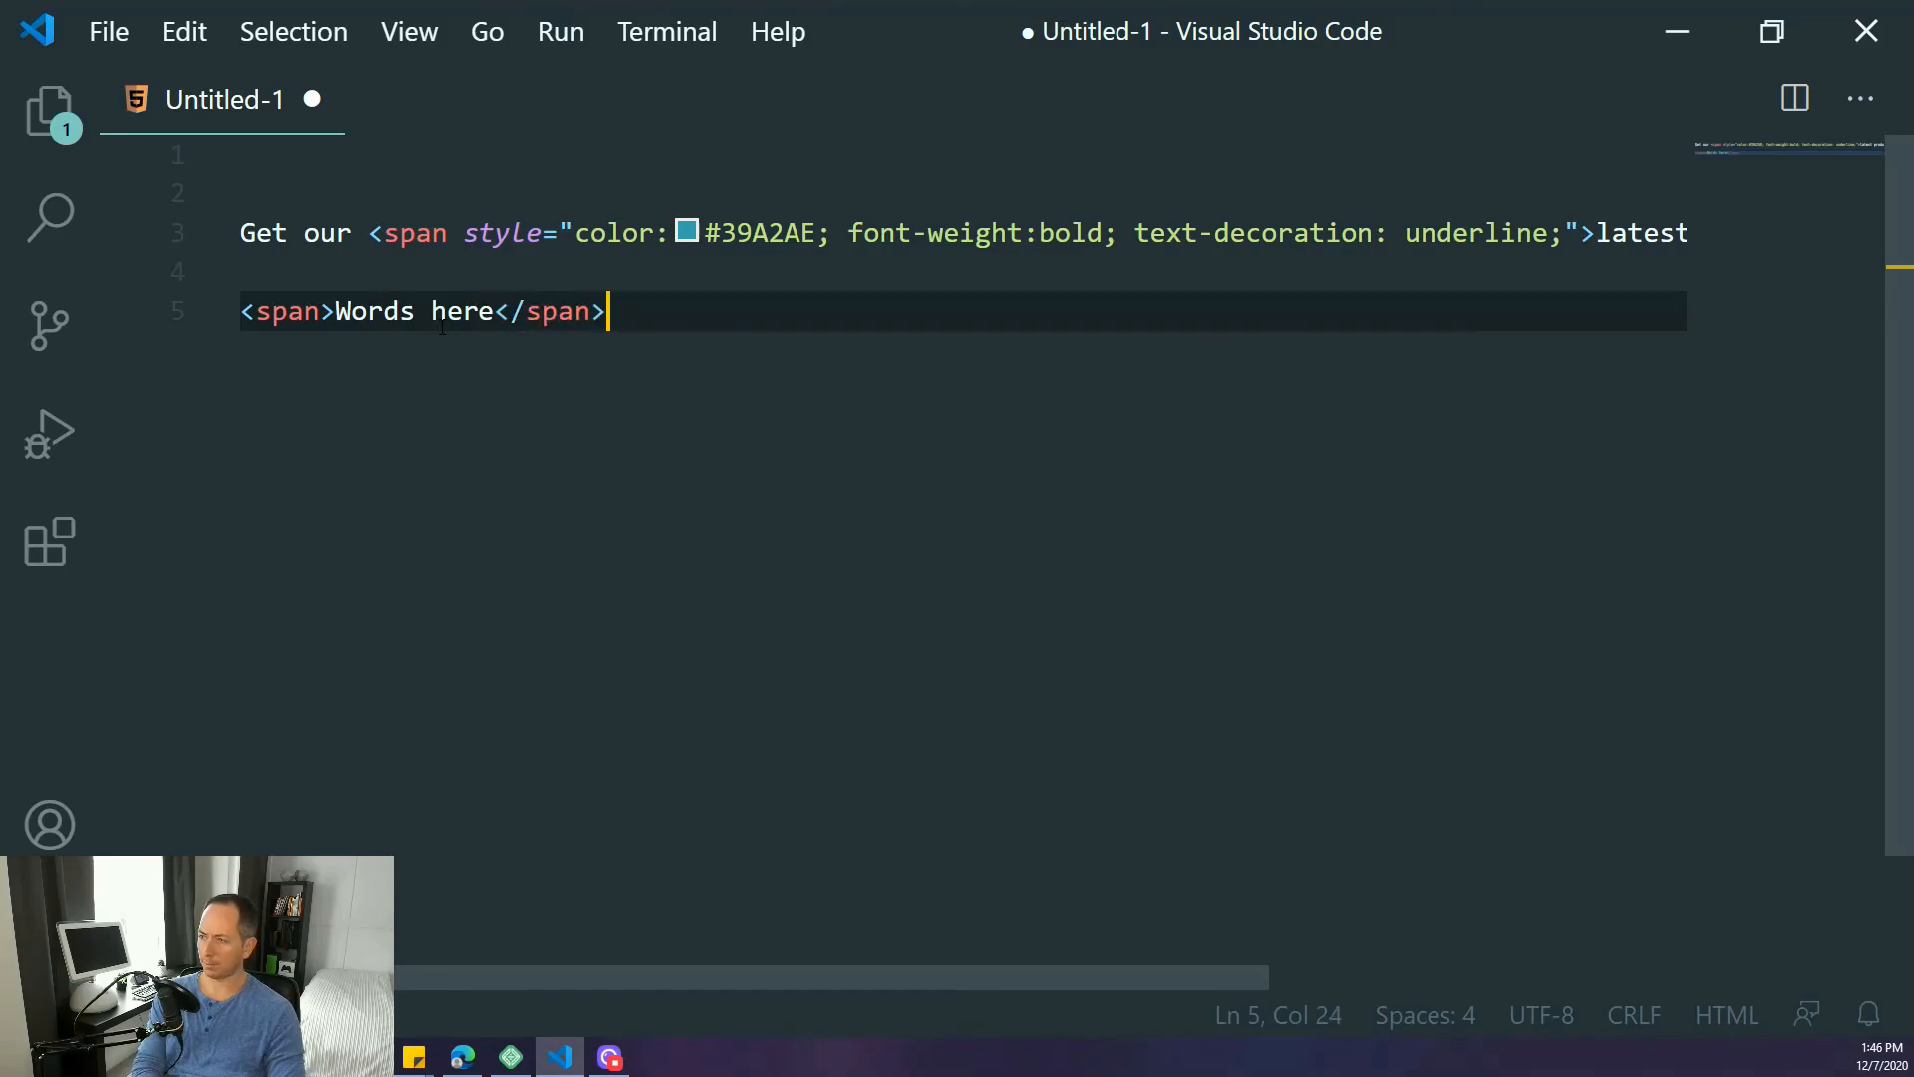
pyautogui.click(320, 312)
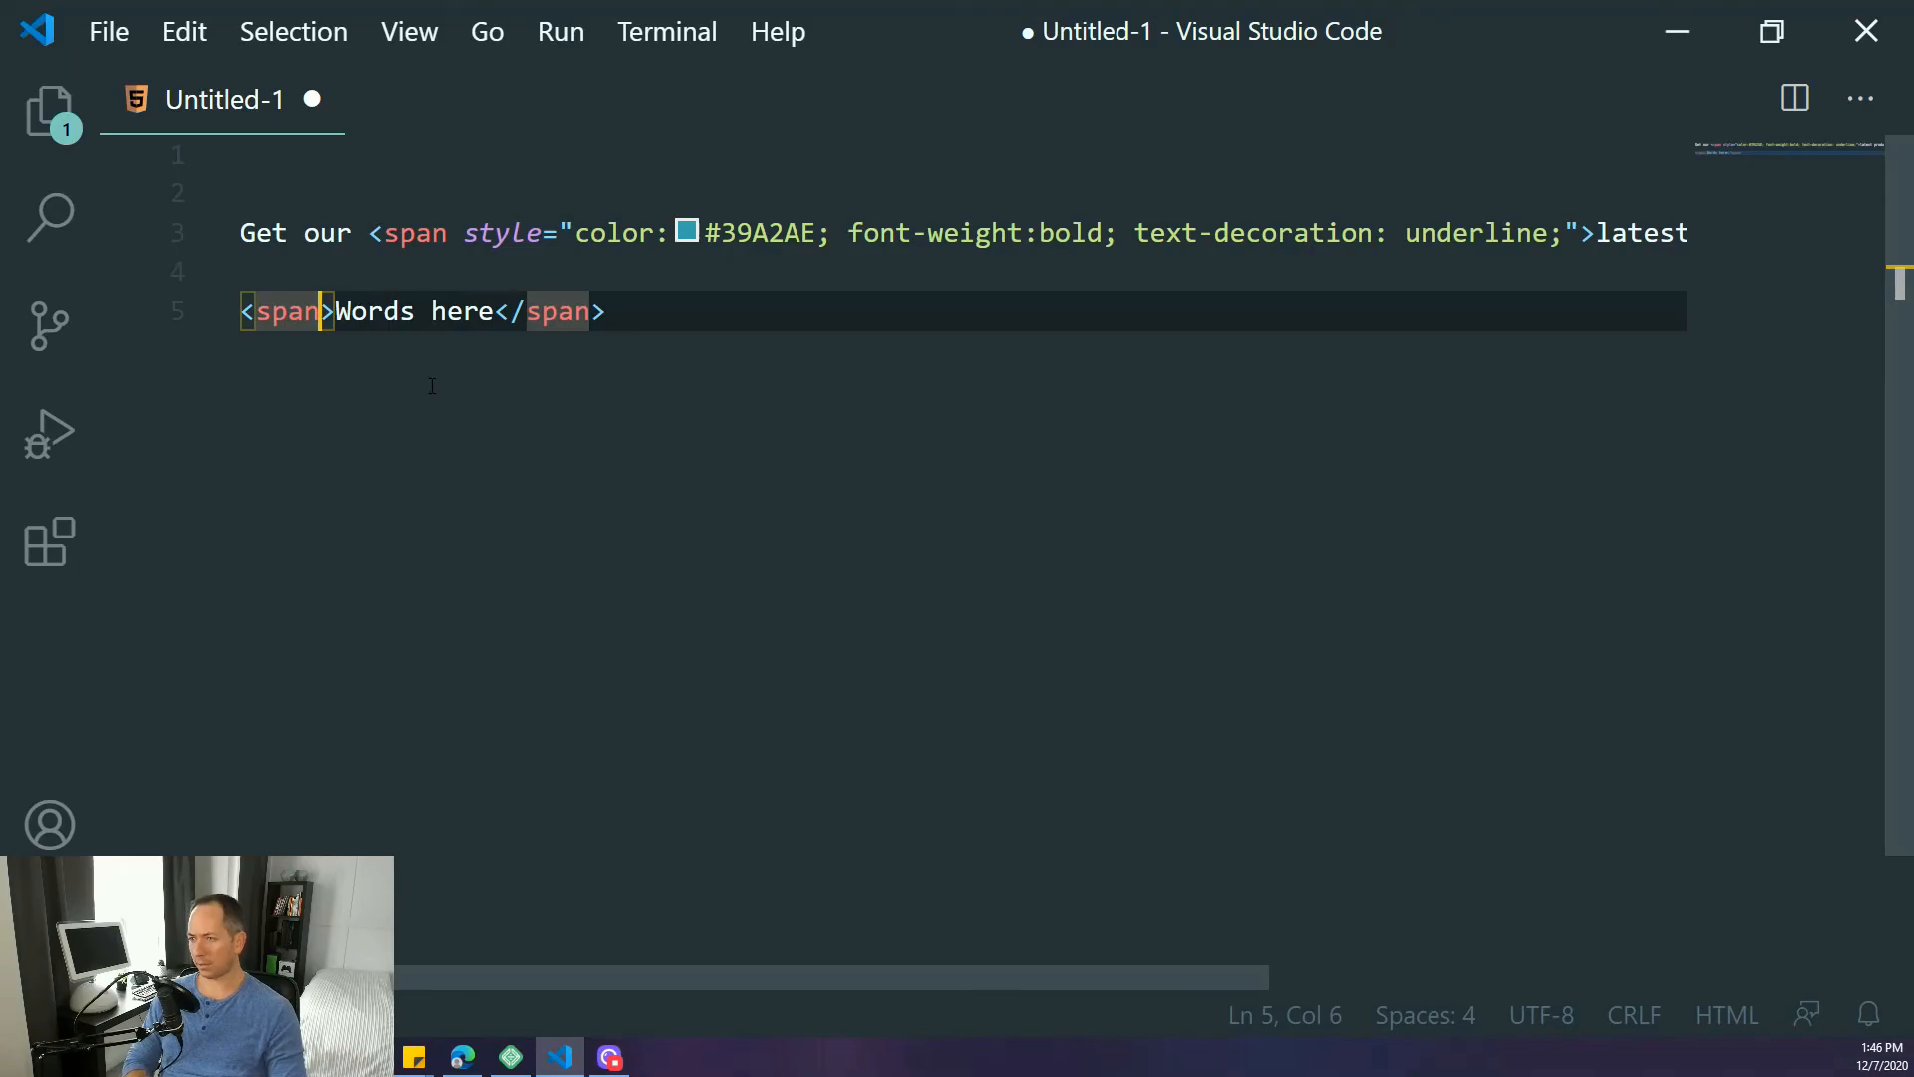
pyautogui.write('s')
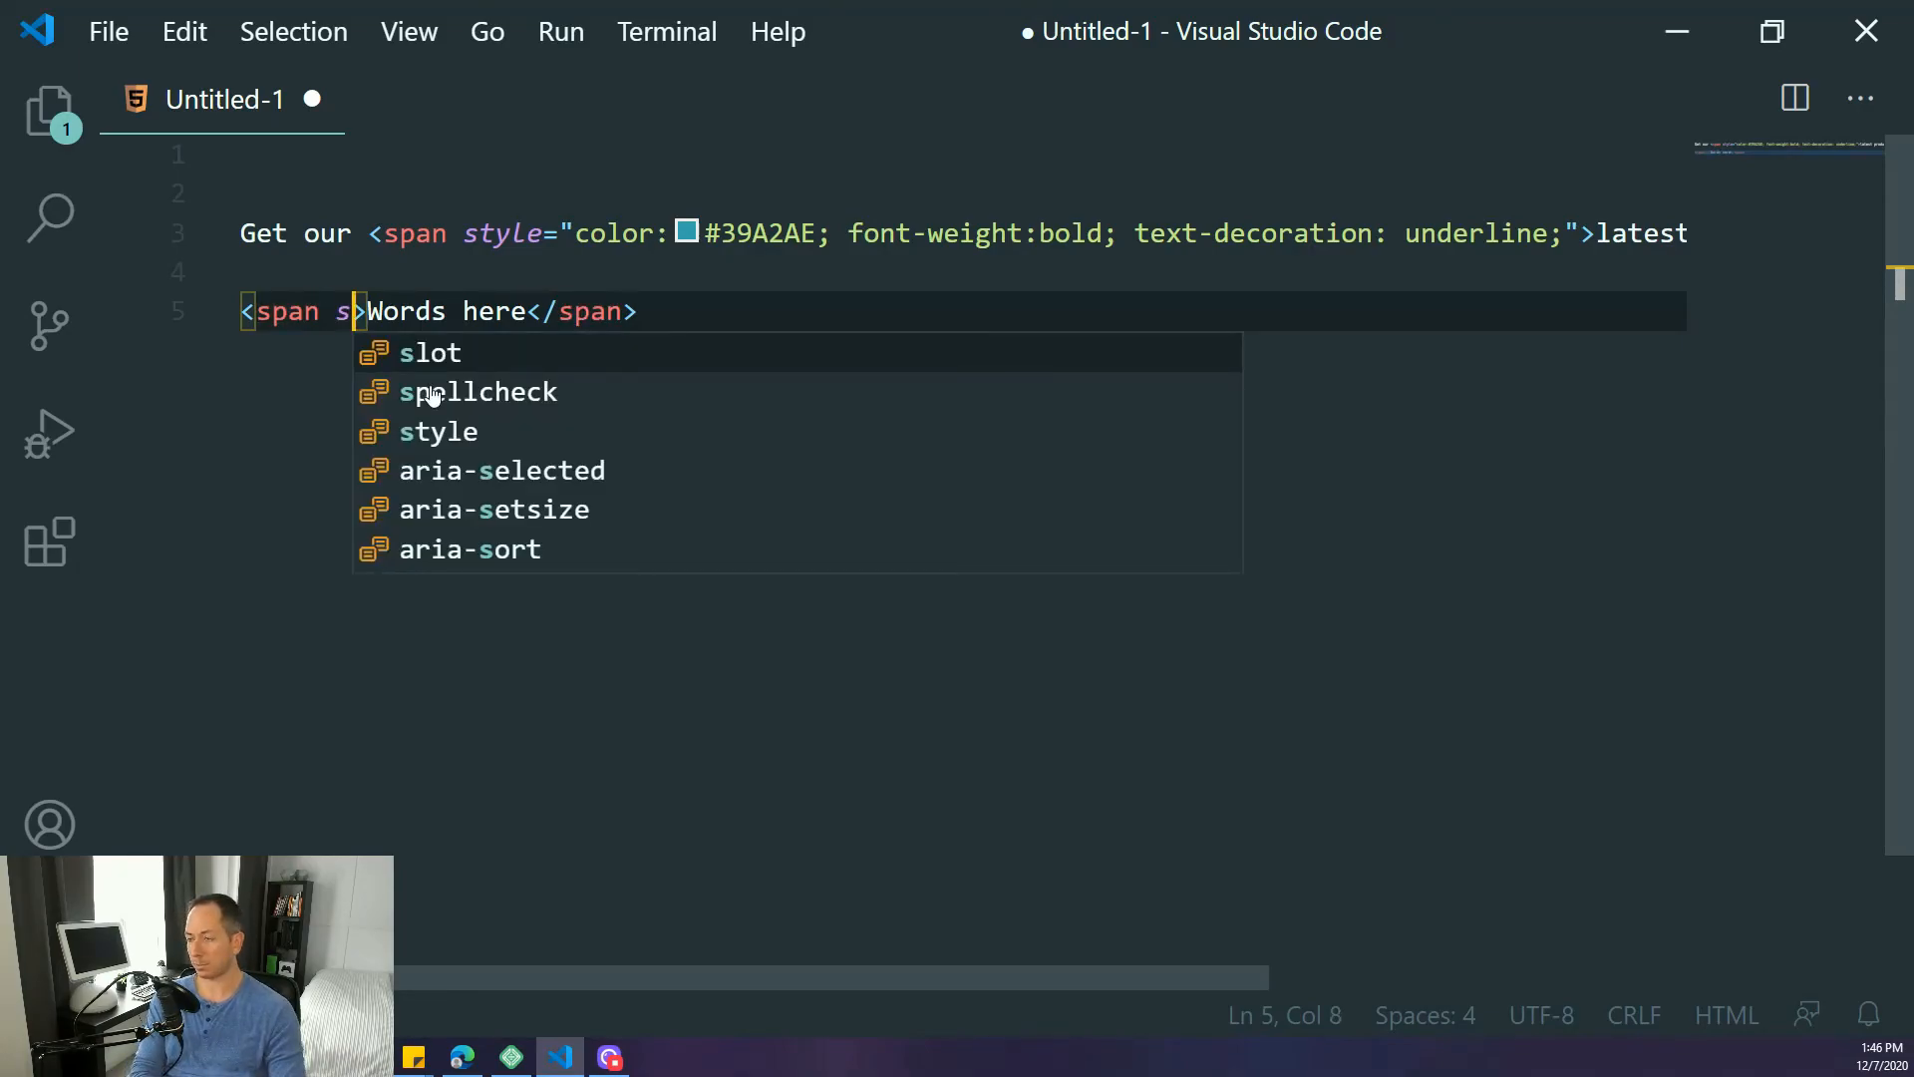
pyautogui.write('tyle')
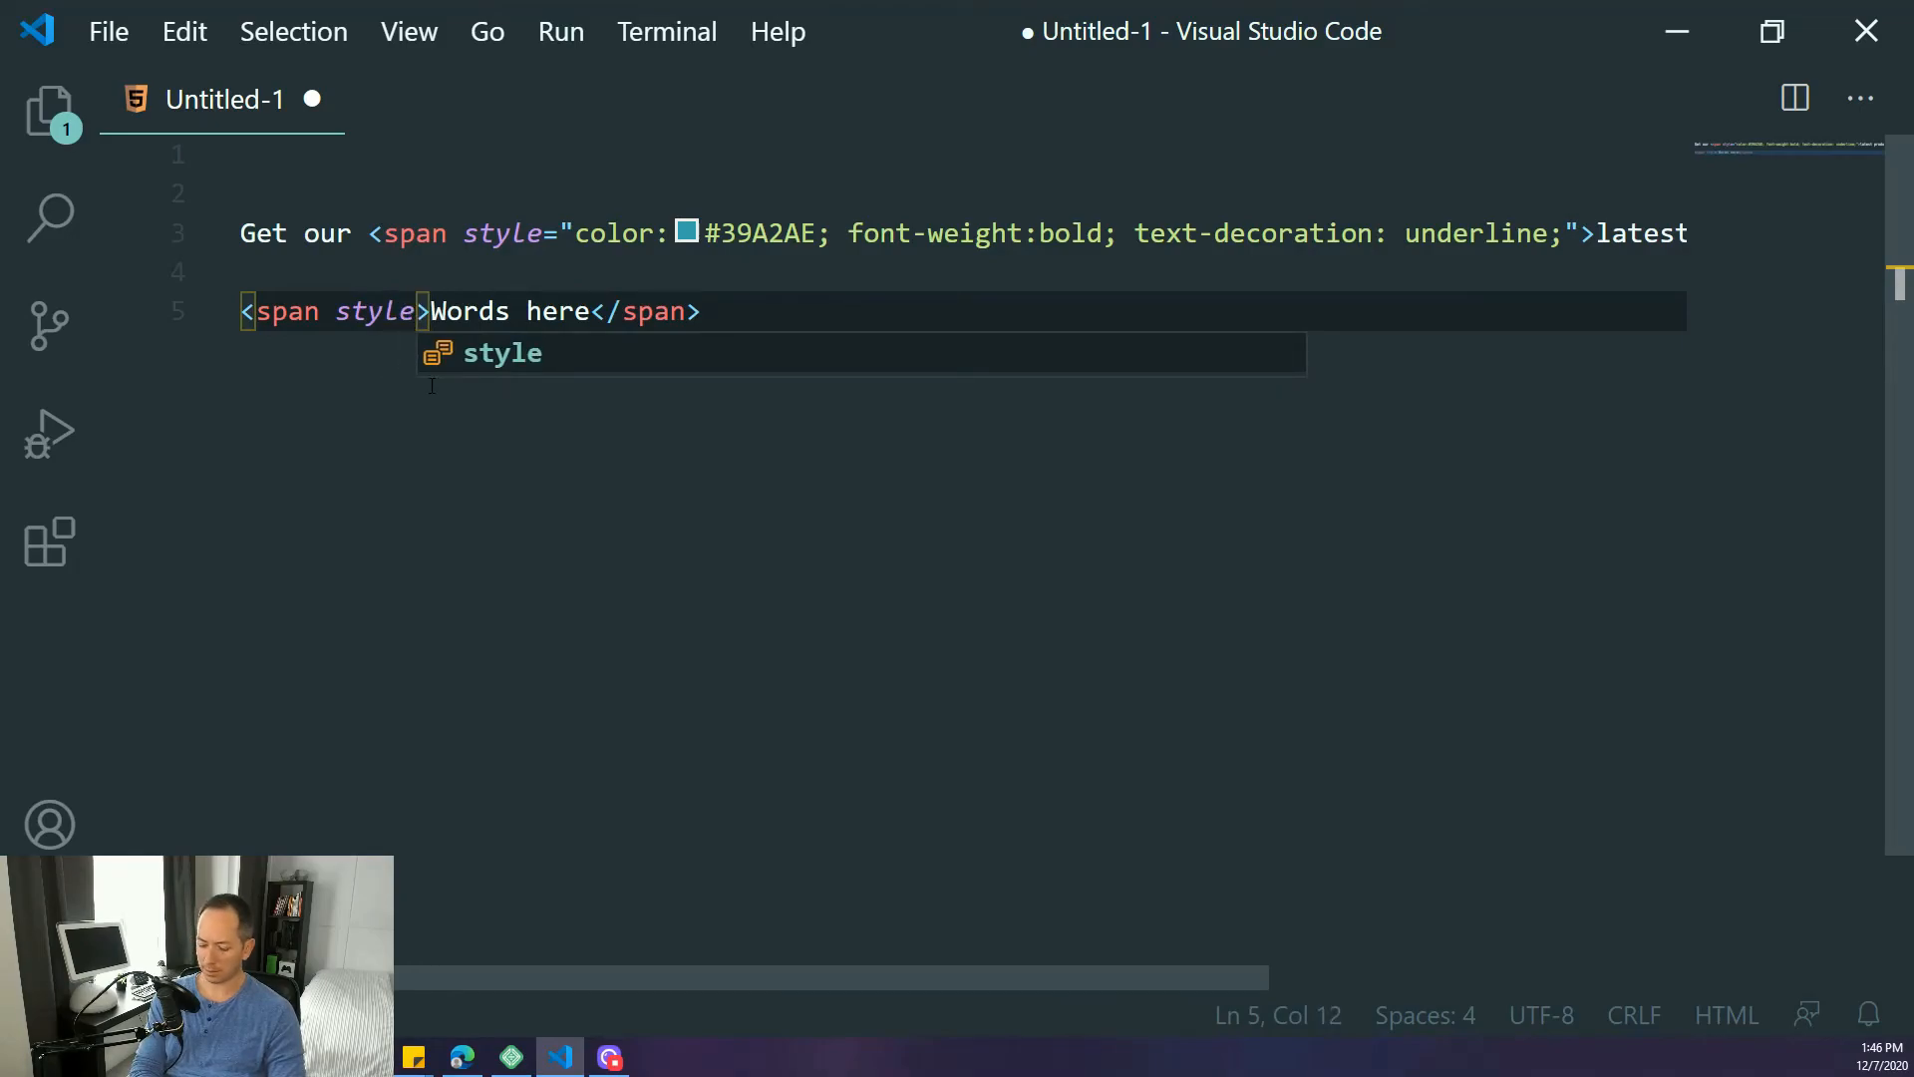
pyautogui.write('=')
pyautogui.press('BackSpace')
pyautogui.press('BackSpace')
pyautogui.press('BackSpace')
pyautogui.press('BackSpace')
pyautogui.press('BackSpace')
pyautogui.press('BackSpace')
pyautogui.press('BackSpace')
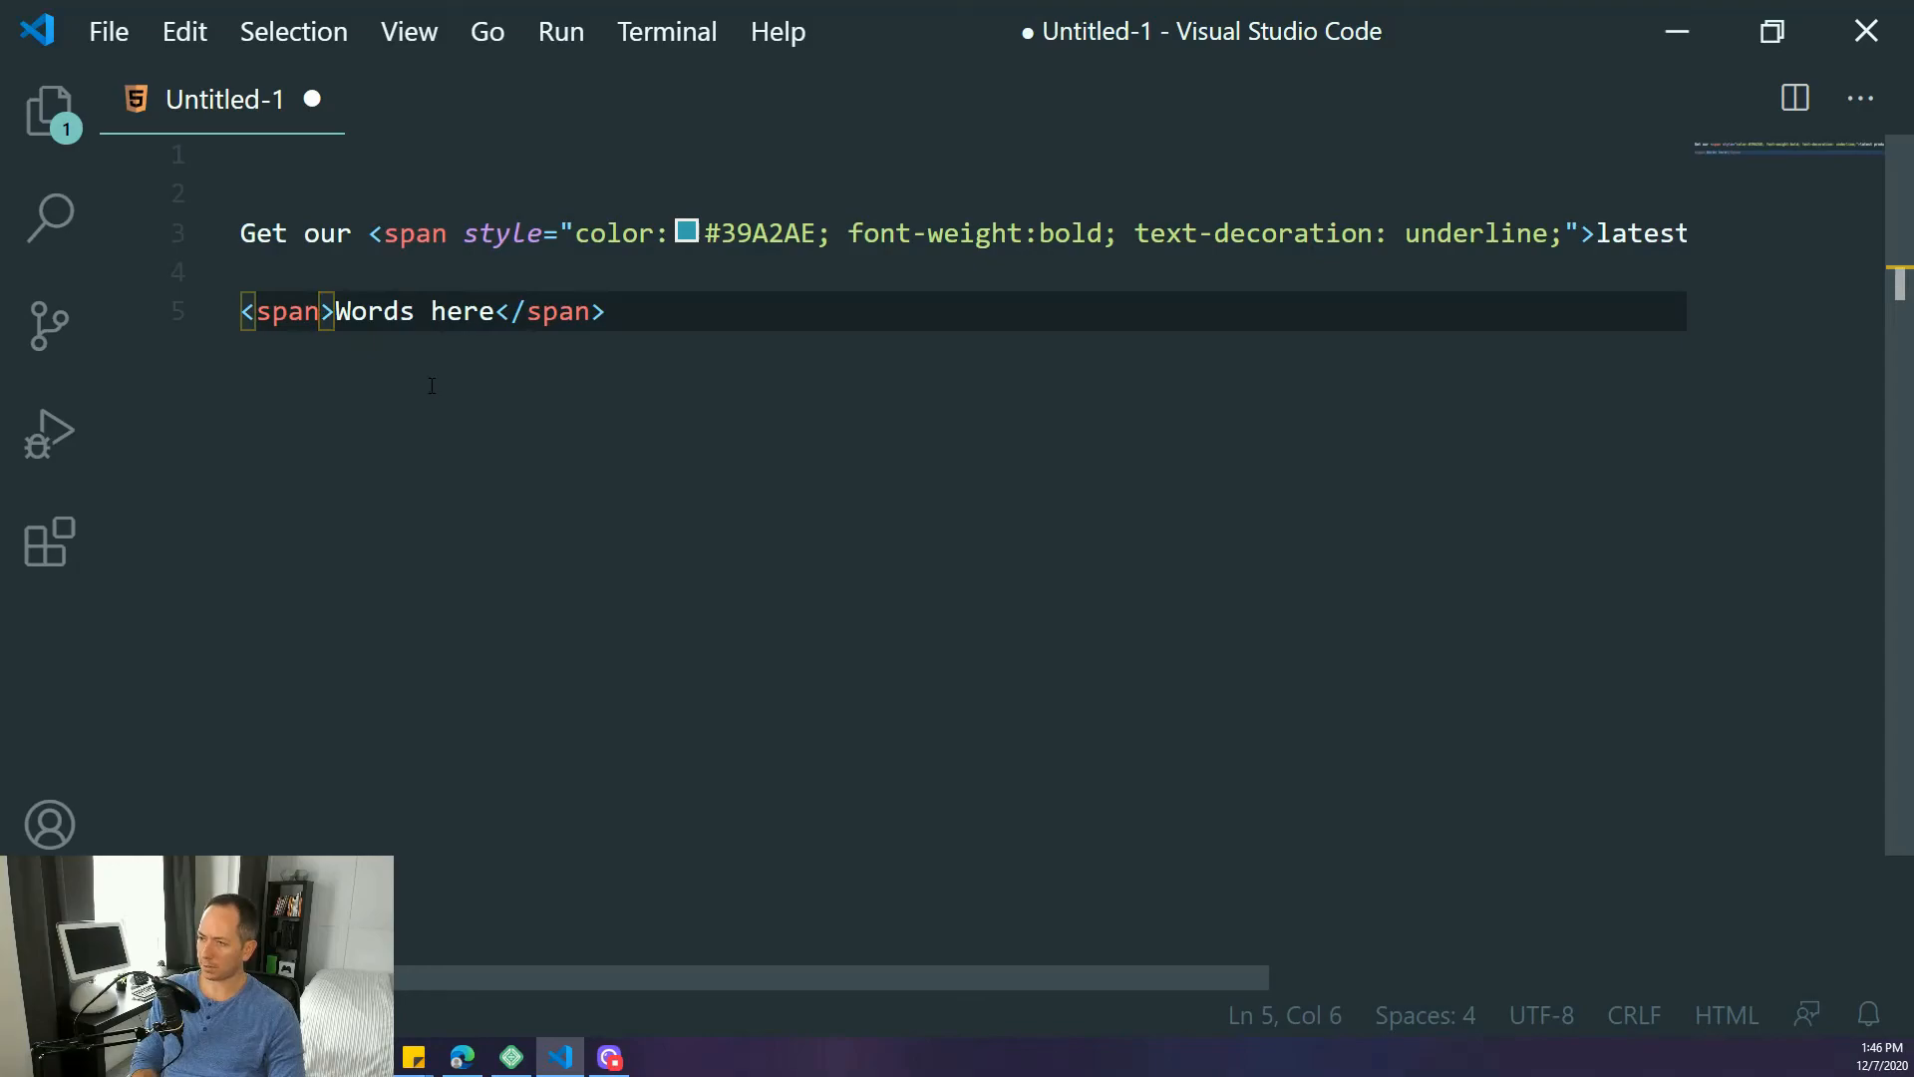
# - Add an empty style="" attribute to the opening tag of the "Words here" span
pyautogui.write('st')
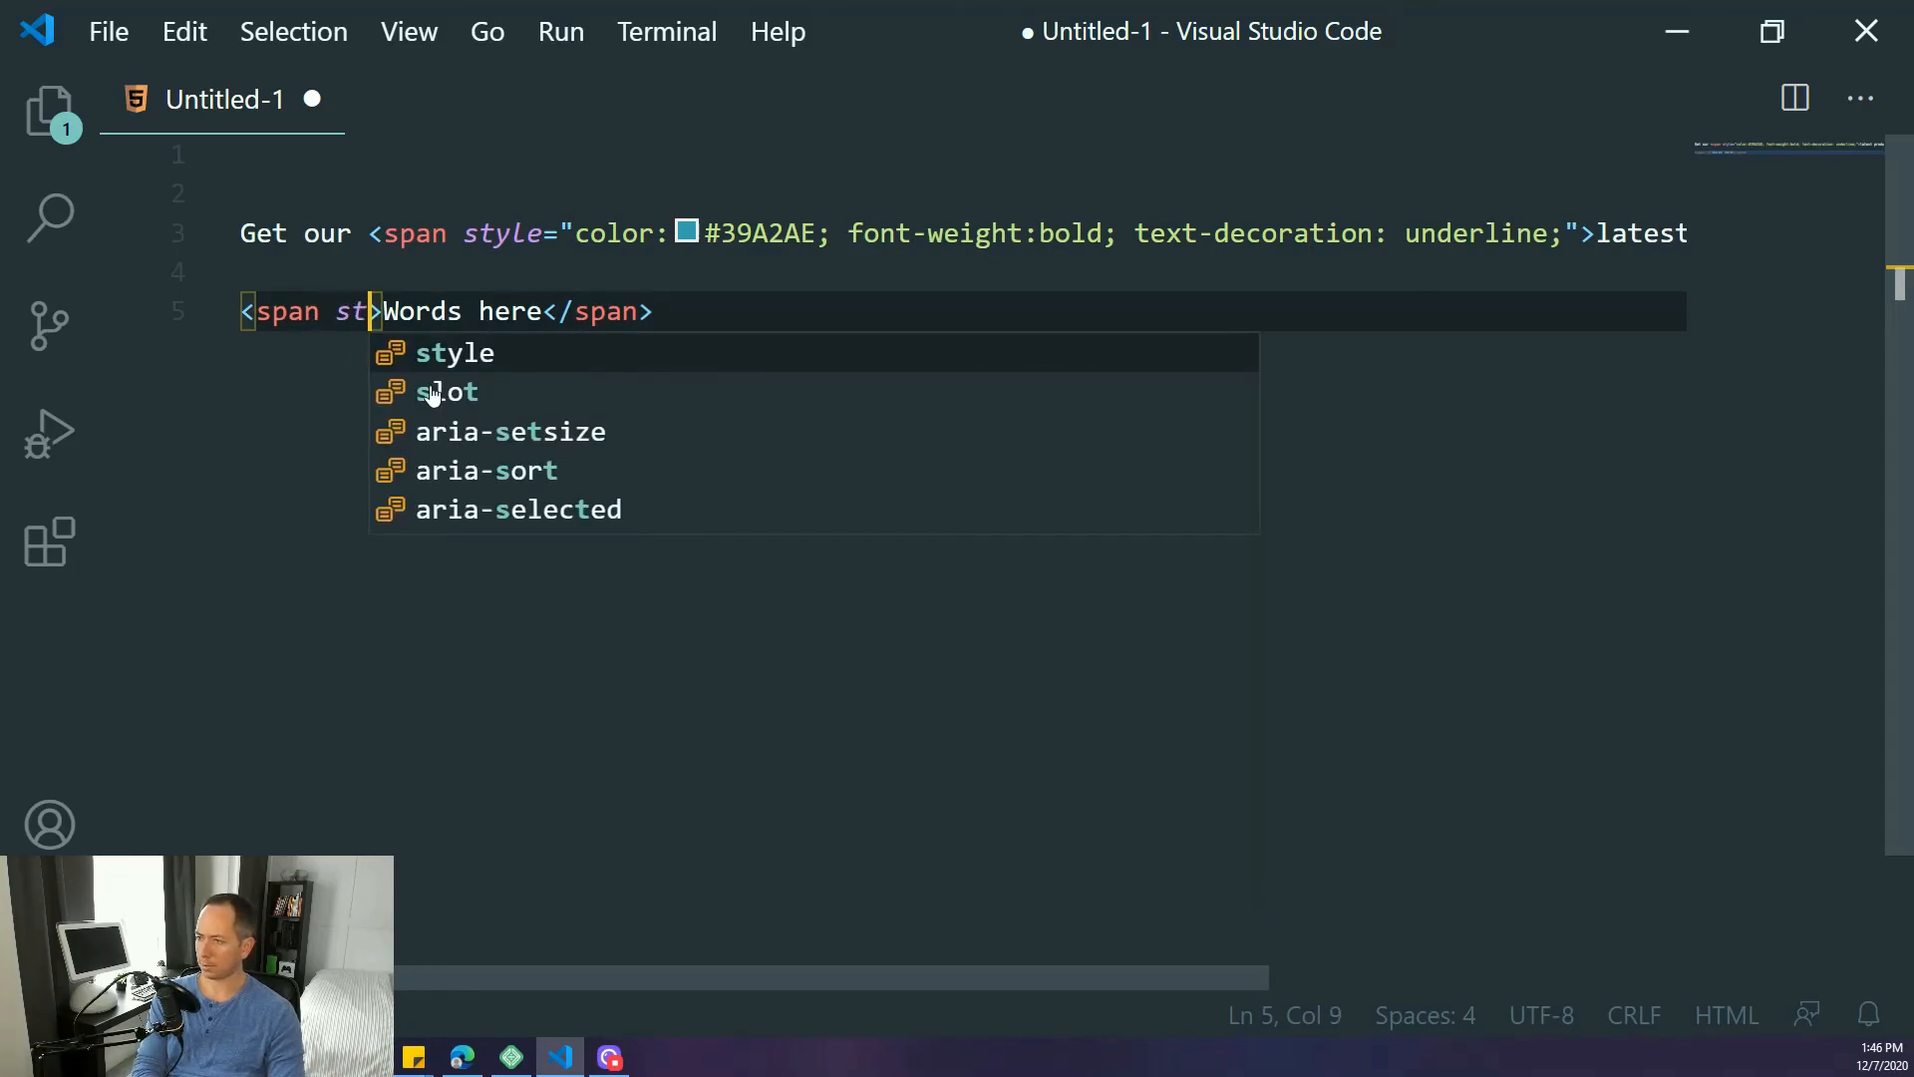
pyautogui.write('yle=')
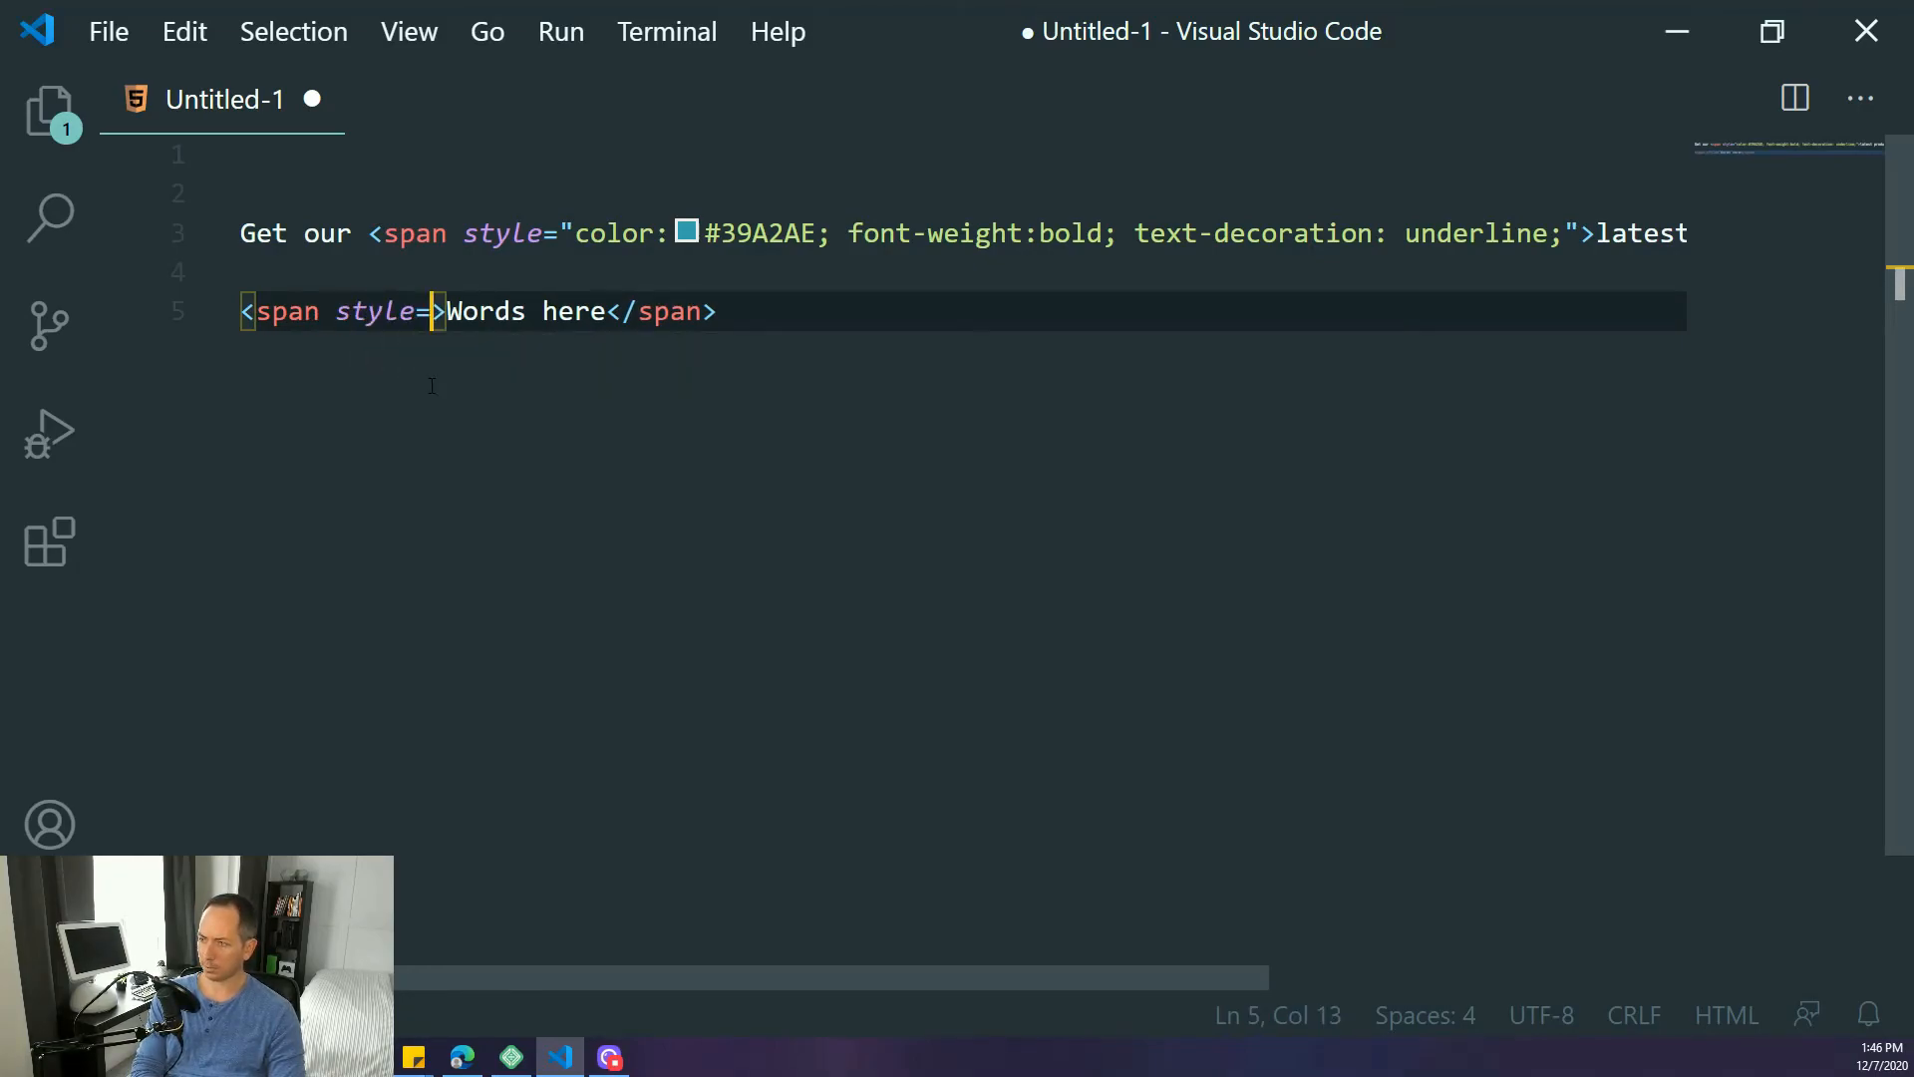
pyautogui.write('"')
pyautogui.press('Escape')
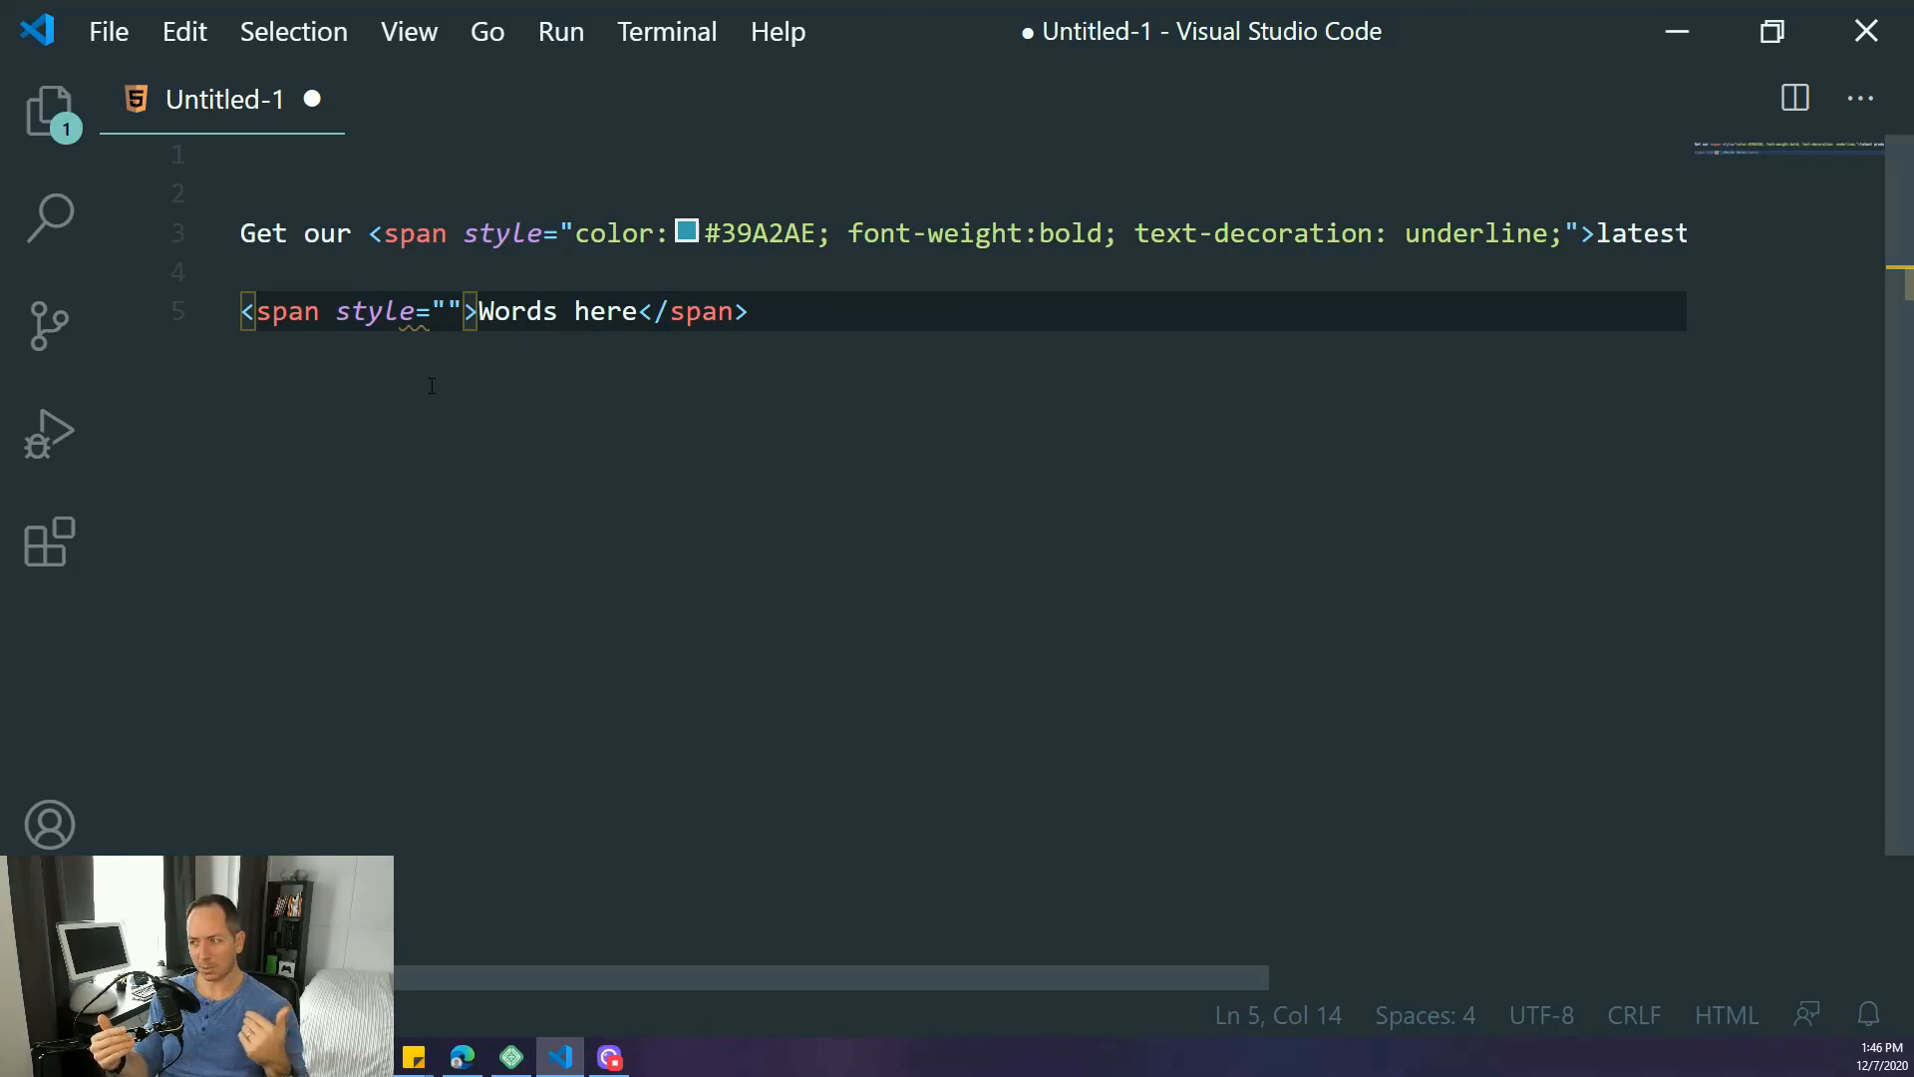
# - Switch back to the browser, look over the Some Quick Code page down to the hoodie row, and publish the changes
pyautogui.hotkey('alt', 'Tab')
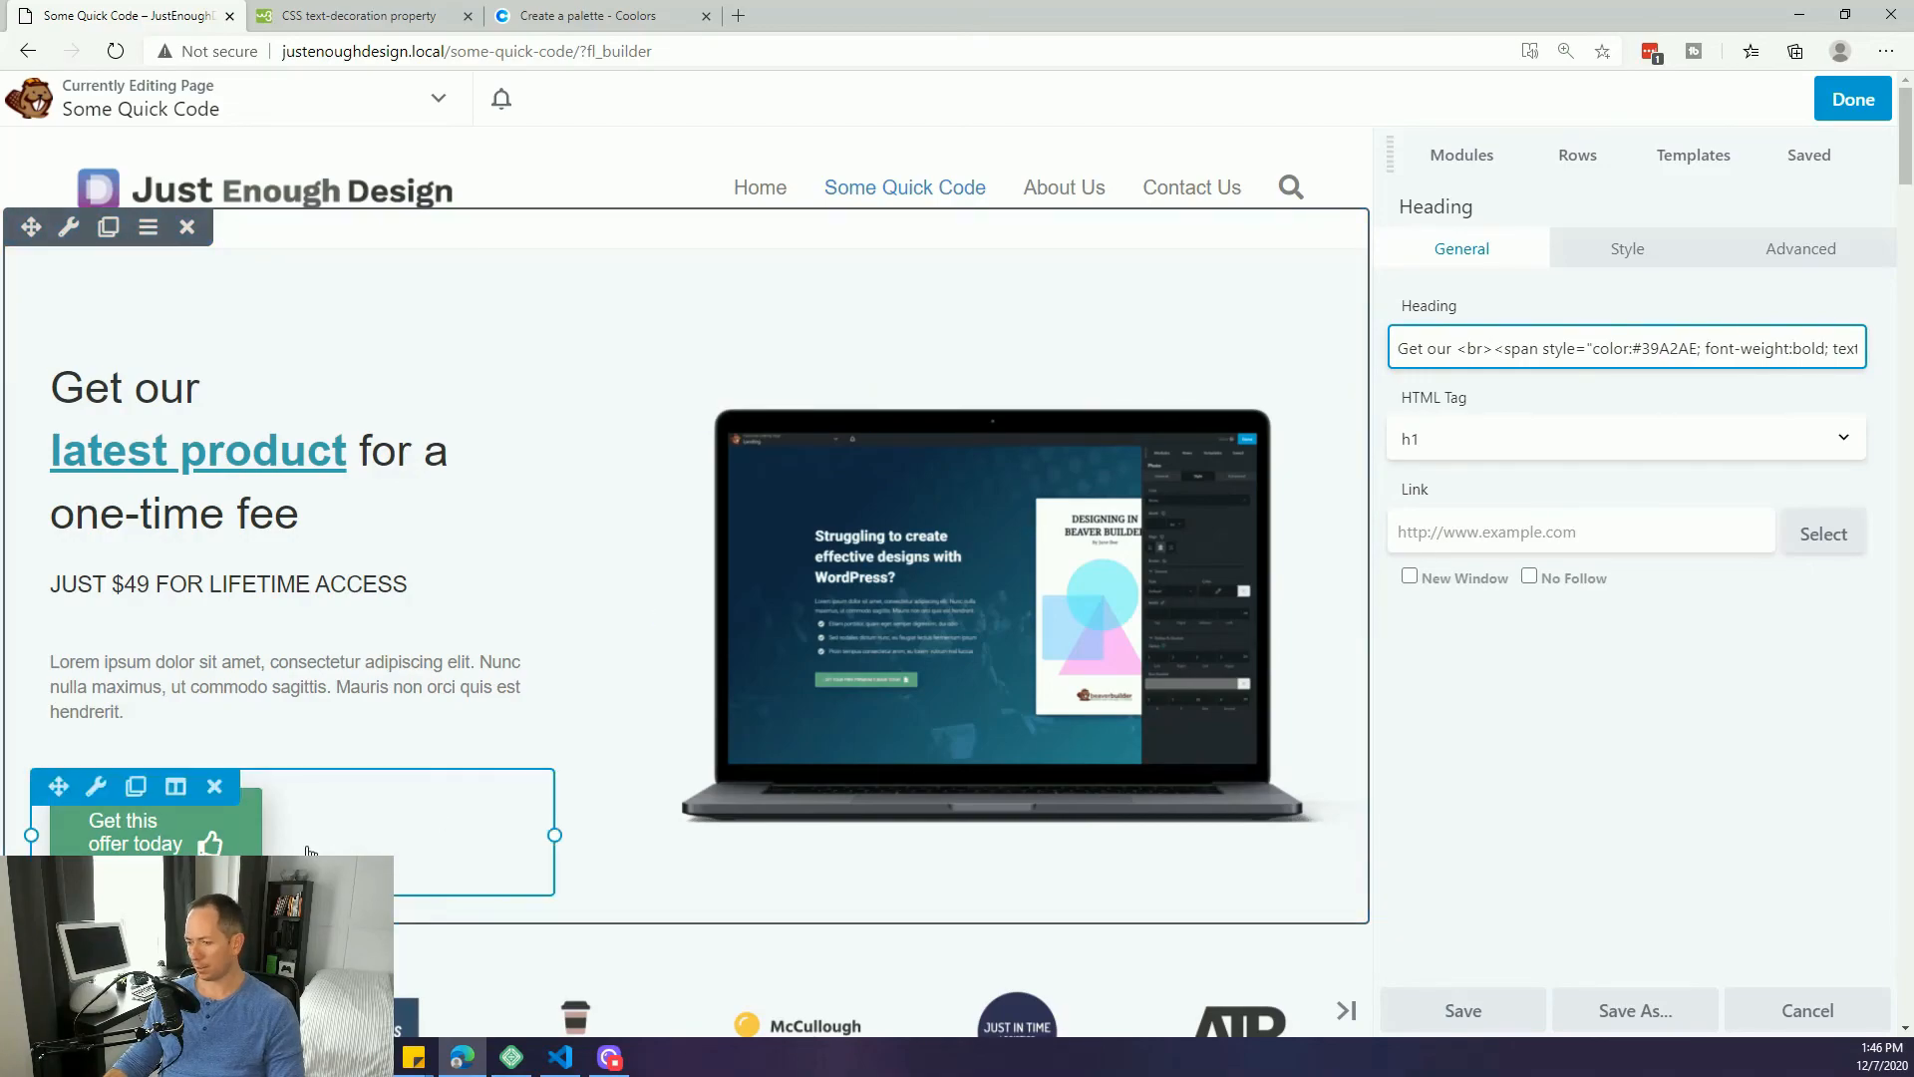
pyautogui.scroll(-15, 558, 745)
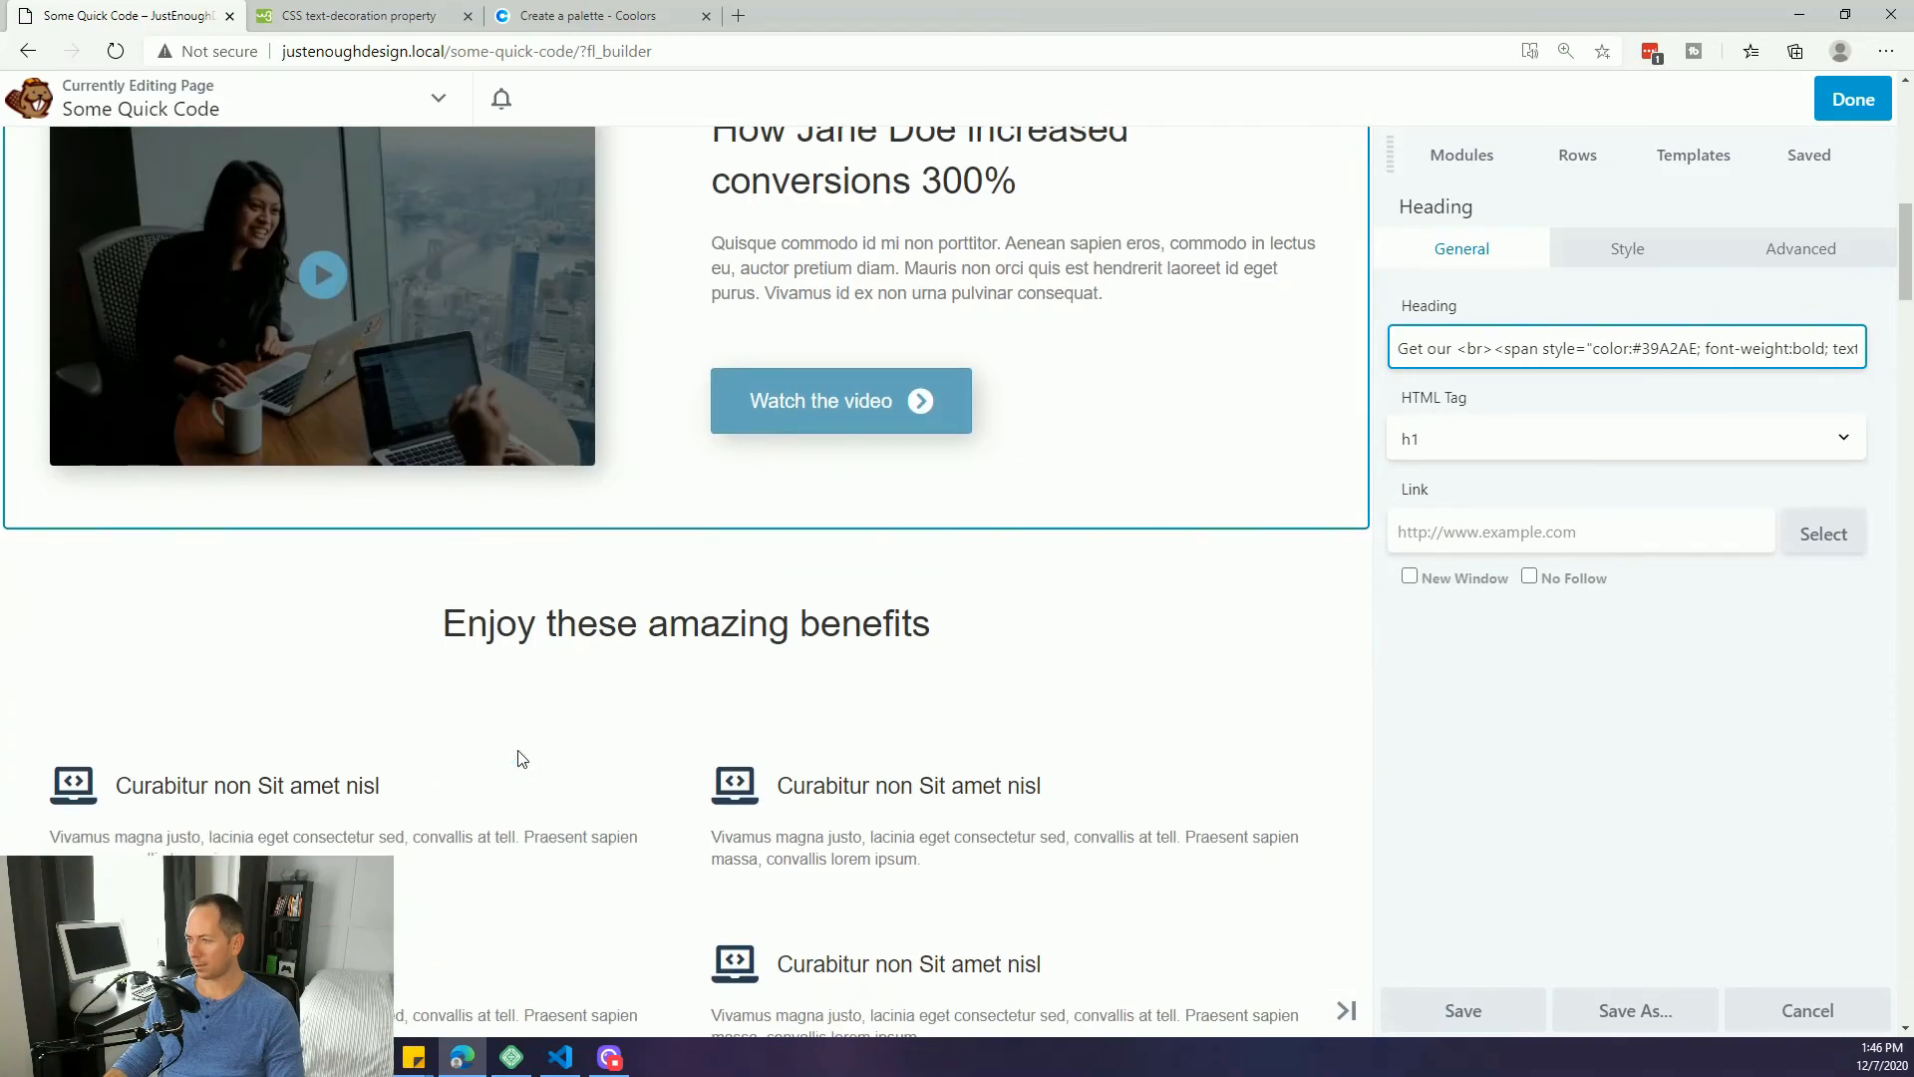
pyautogui.scroll(-7, 601, 535)
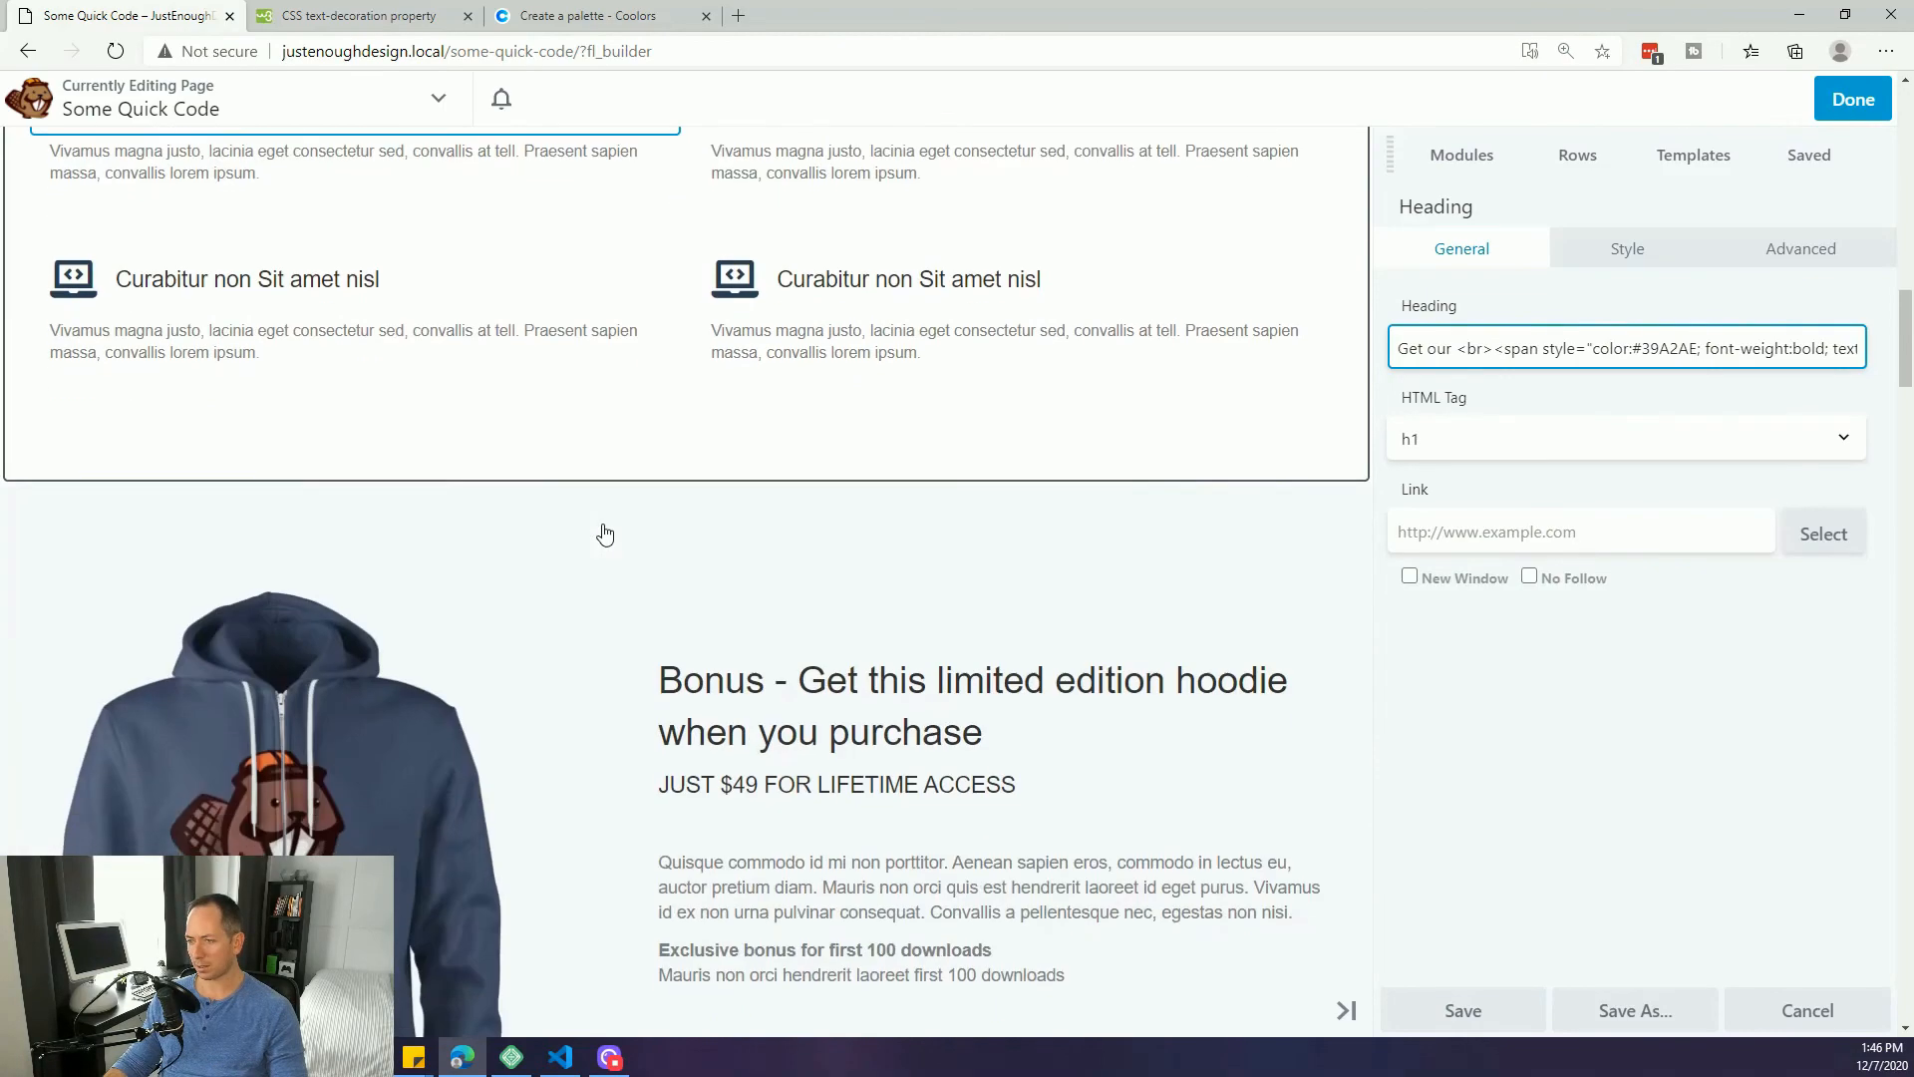
pyautogui.scroll(-1, 538, 558)
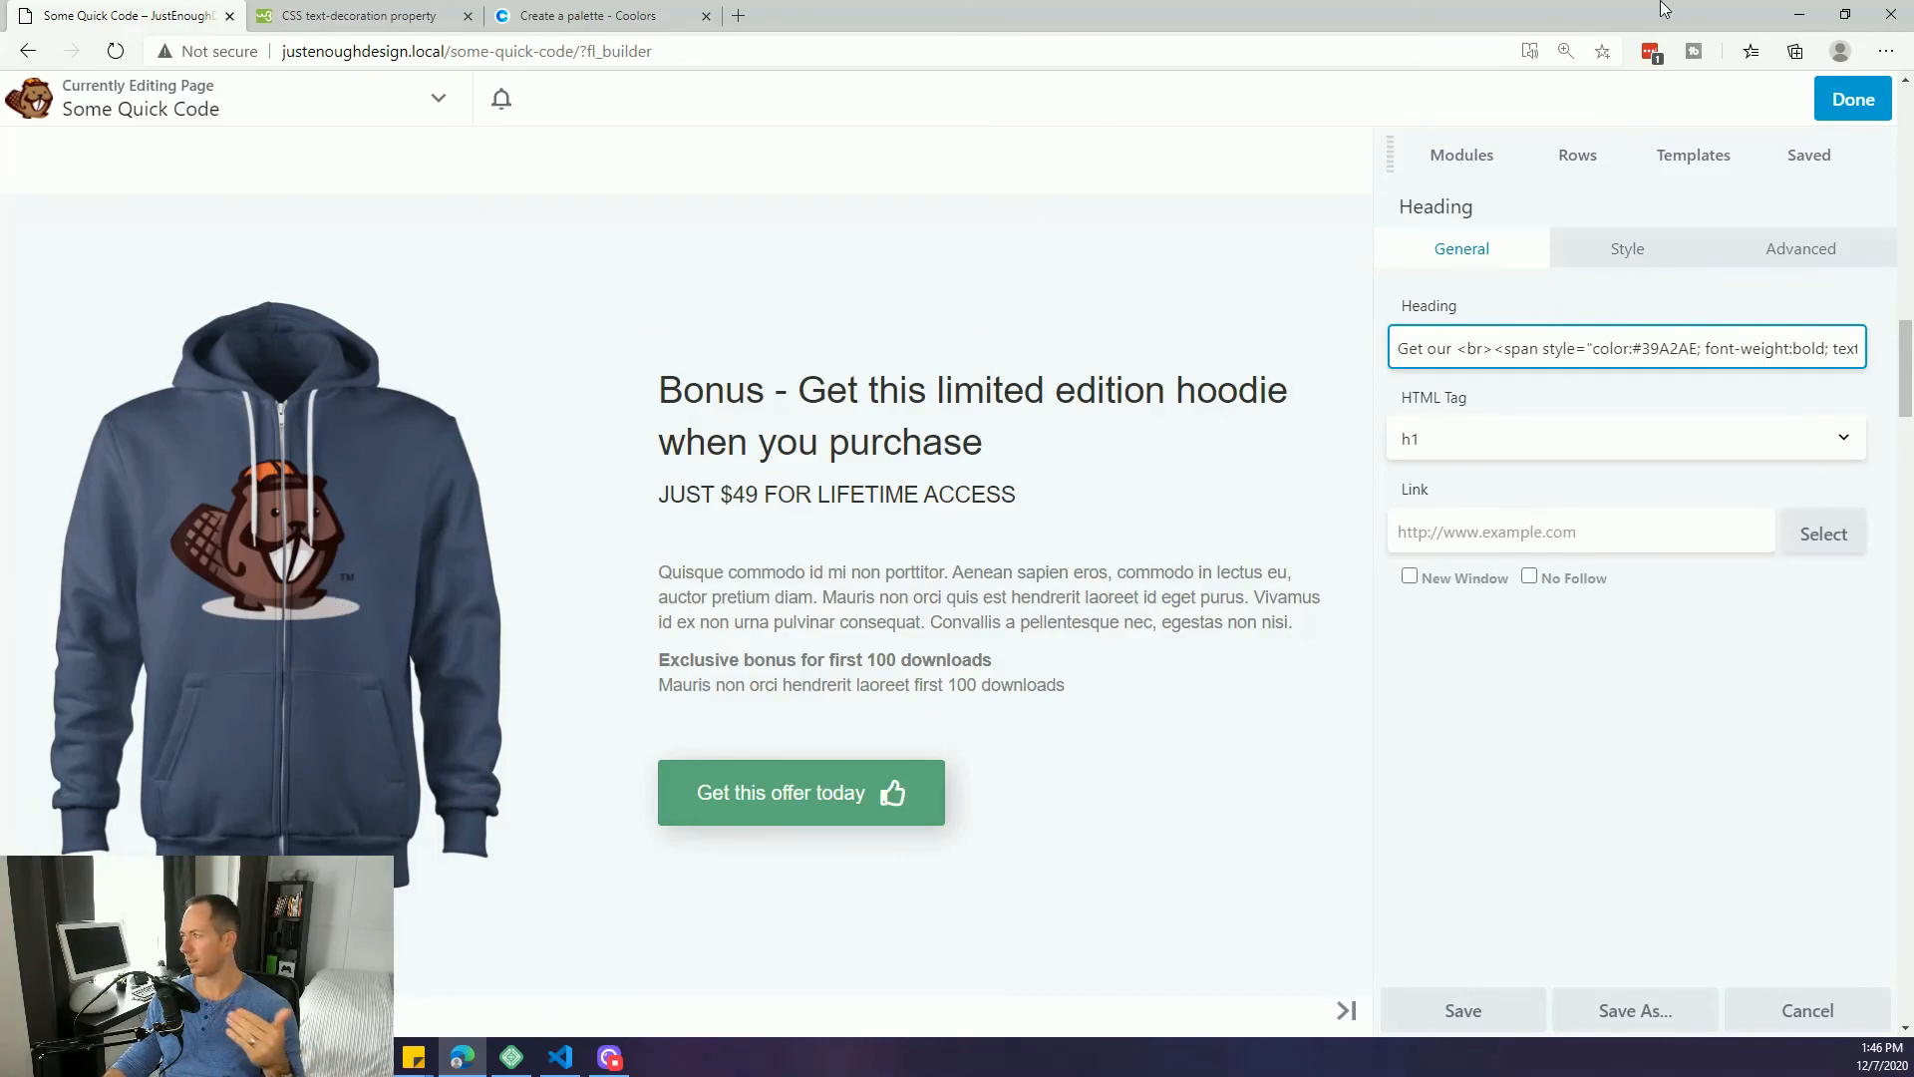
pyautogui.click(1853, 99)
pyautogui.click(1750, 99)
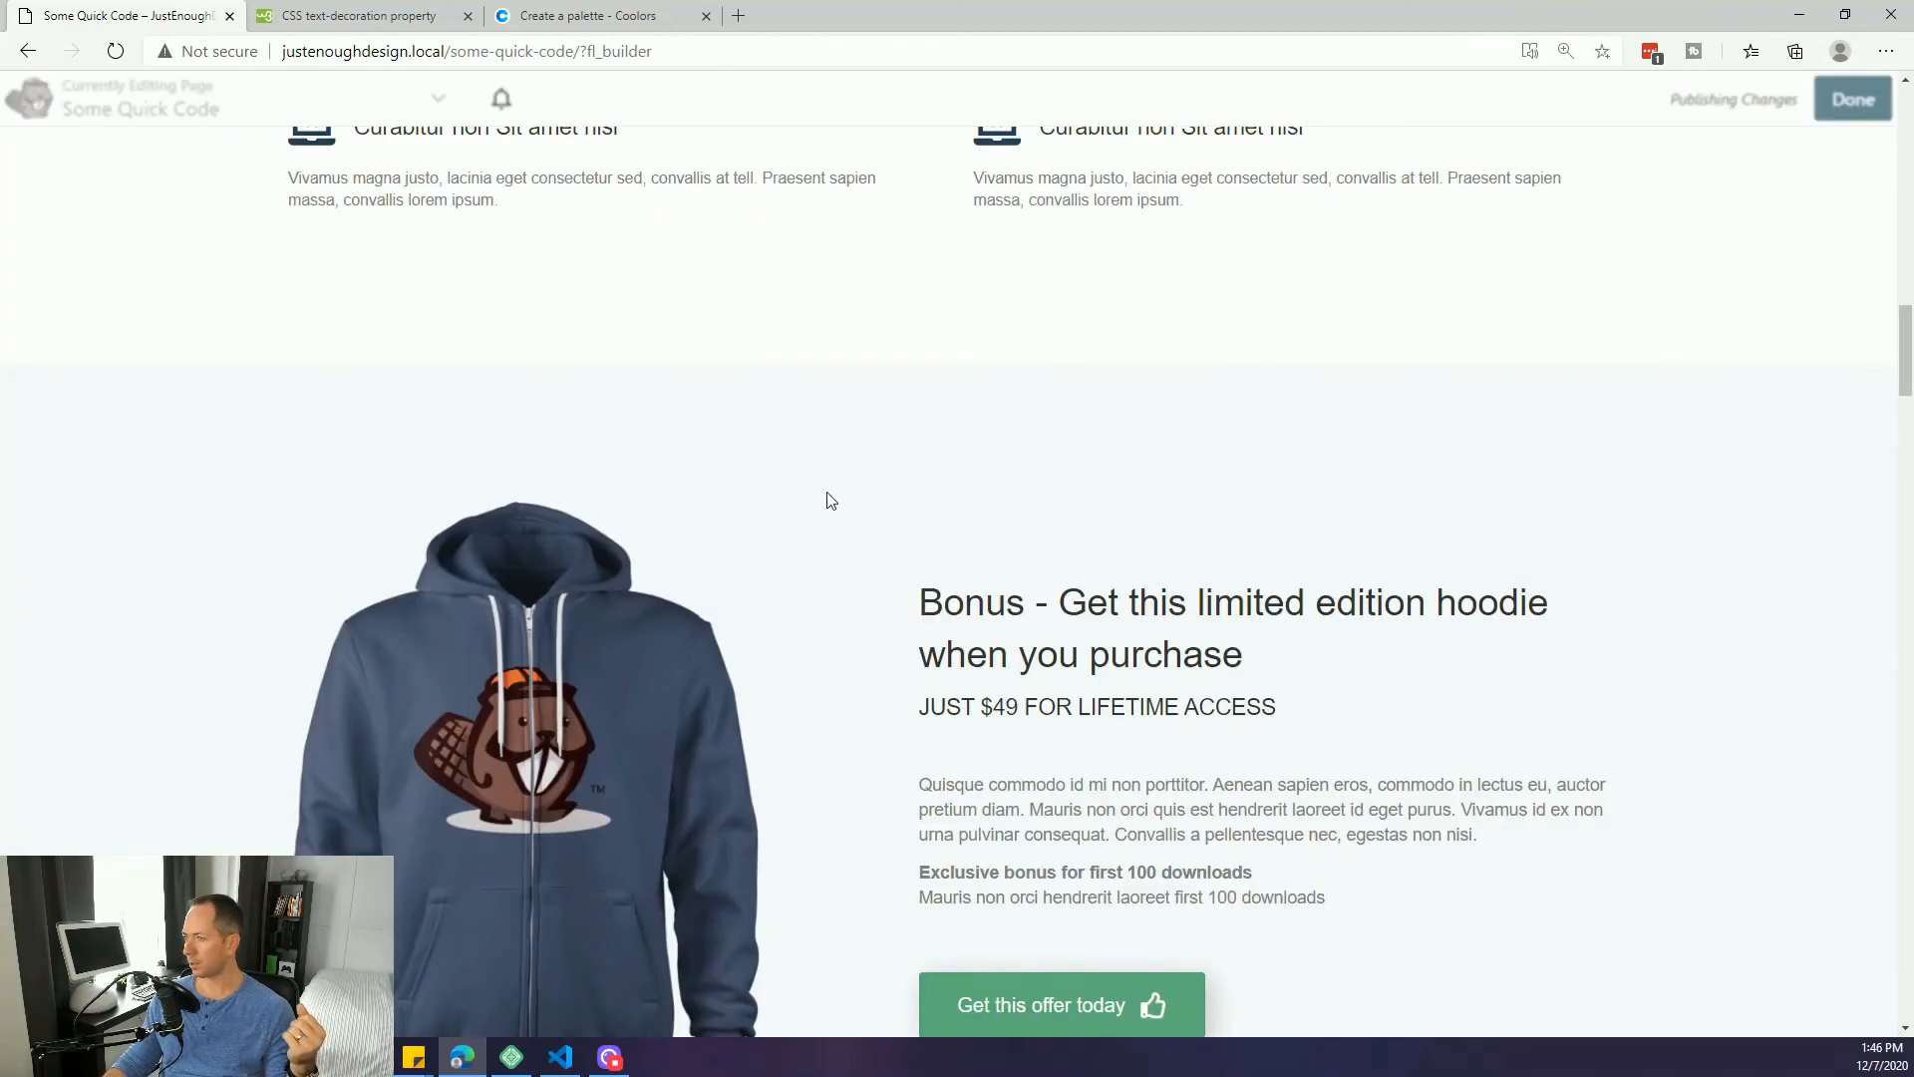
# - Test the published page's hero "Get this offer today" button and the hoodie row's button of the same name
pyautogui.scroll(20, 385, 414)
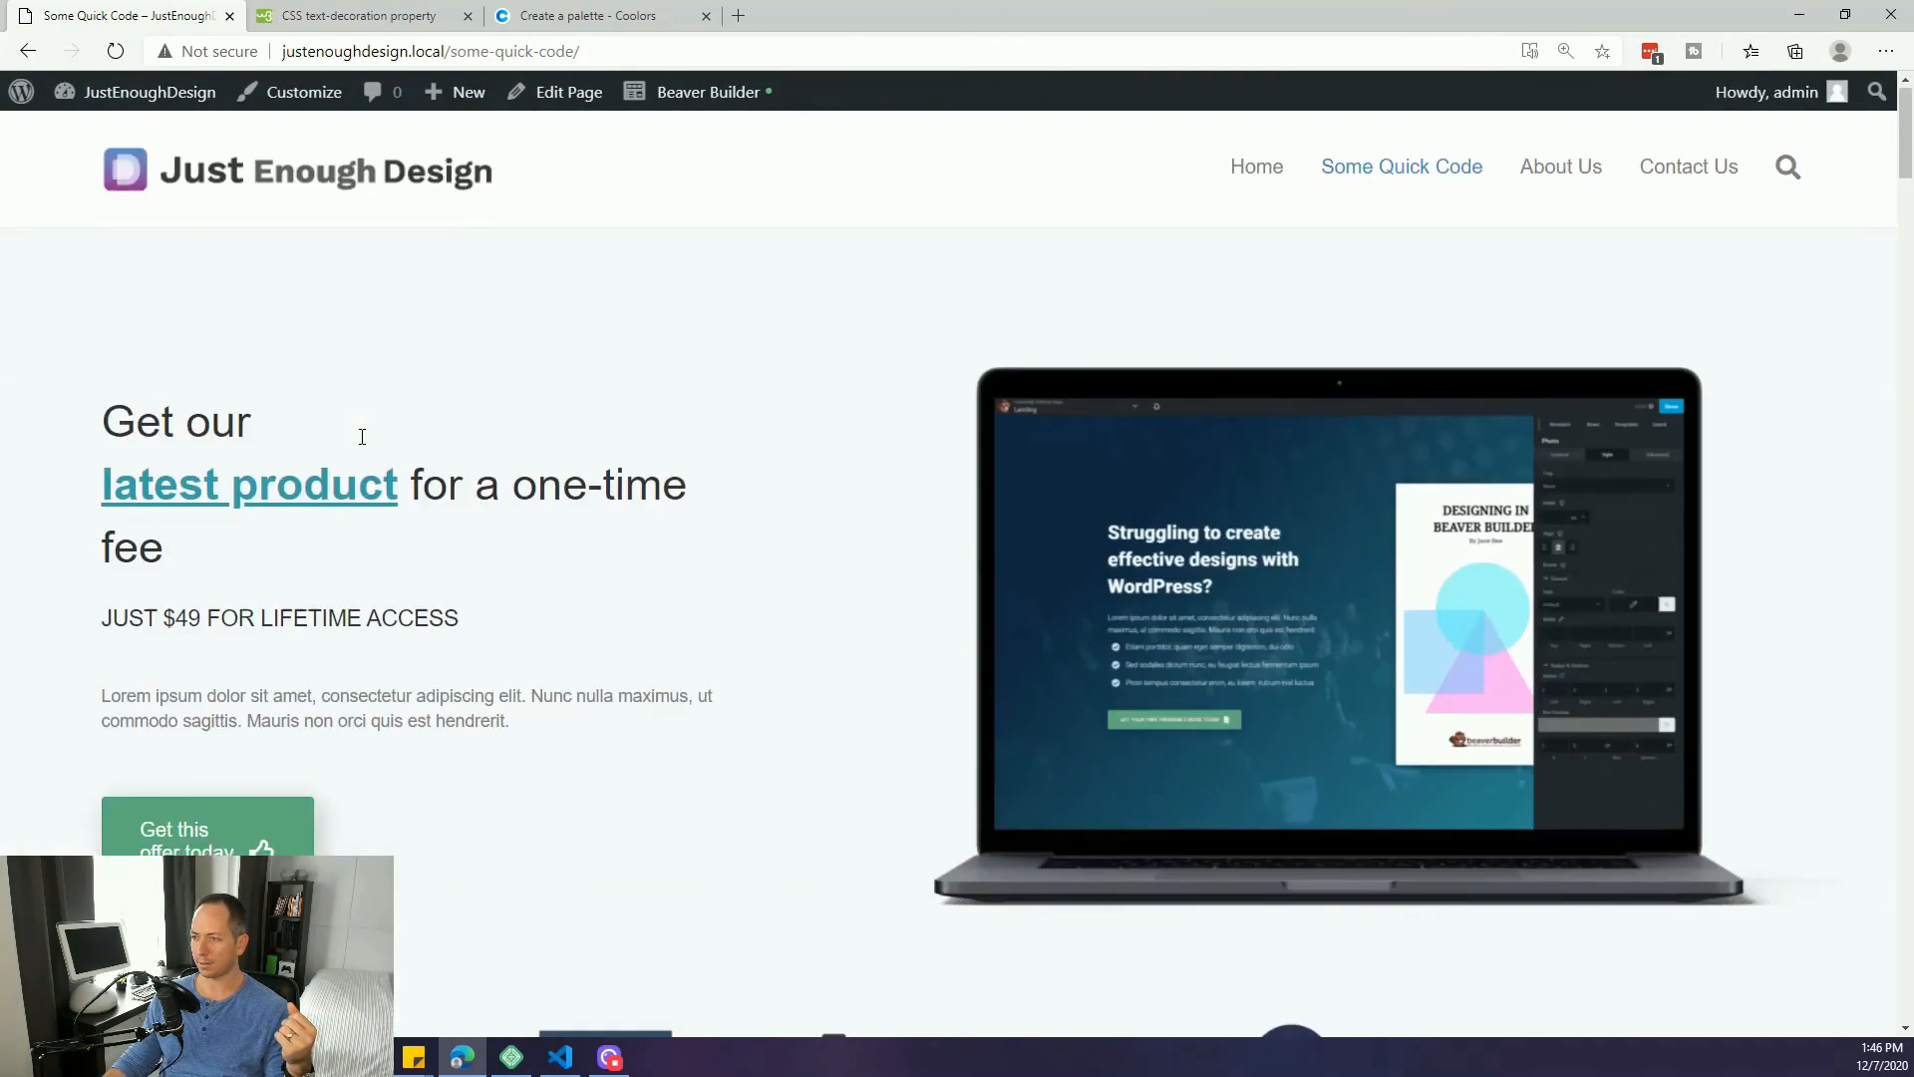
pyautogui.click(258, 846)
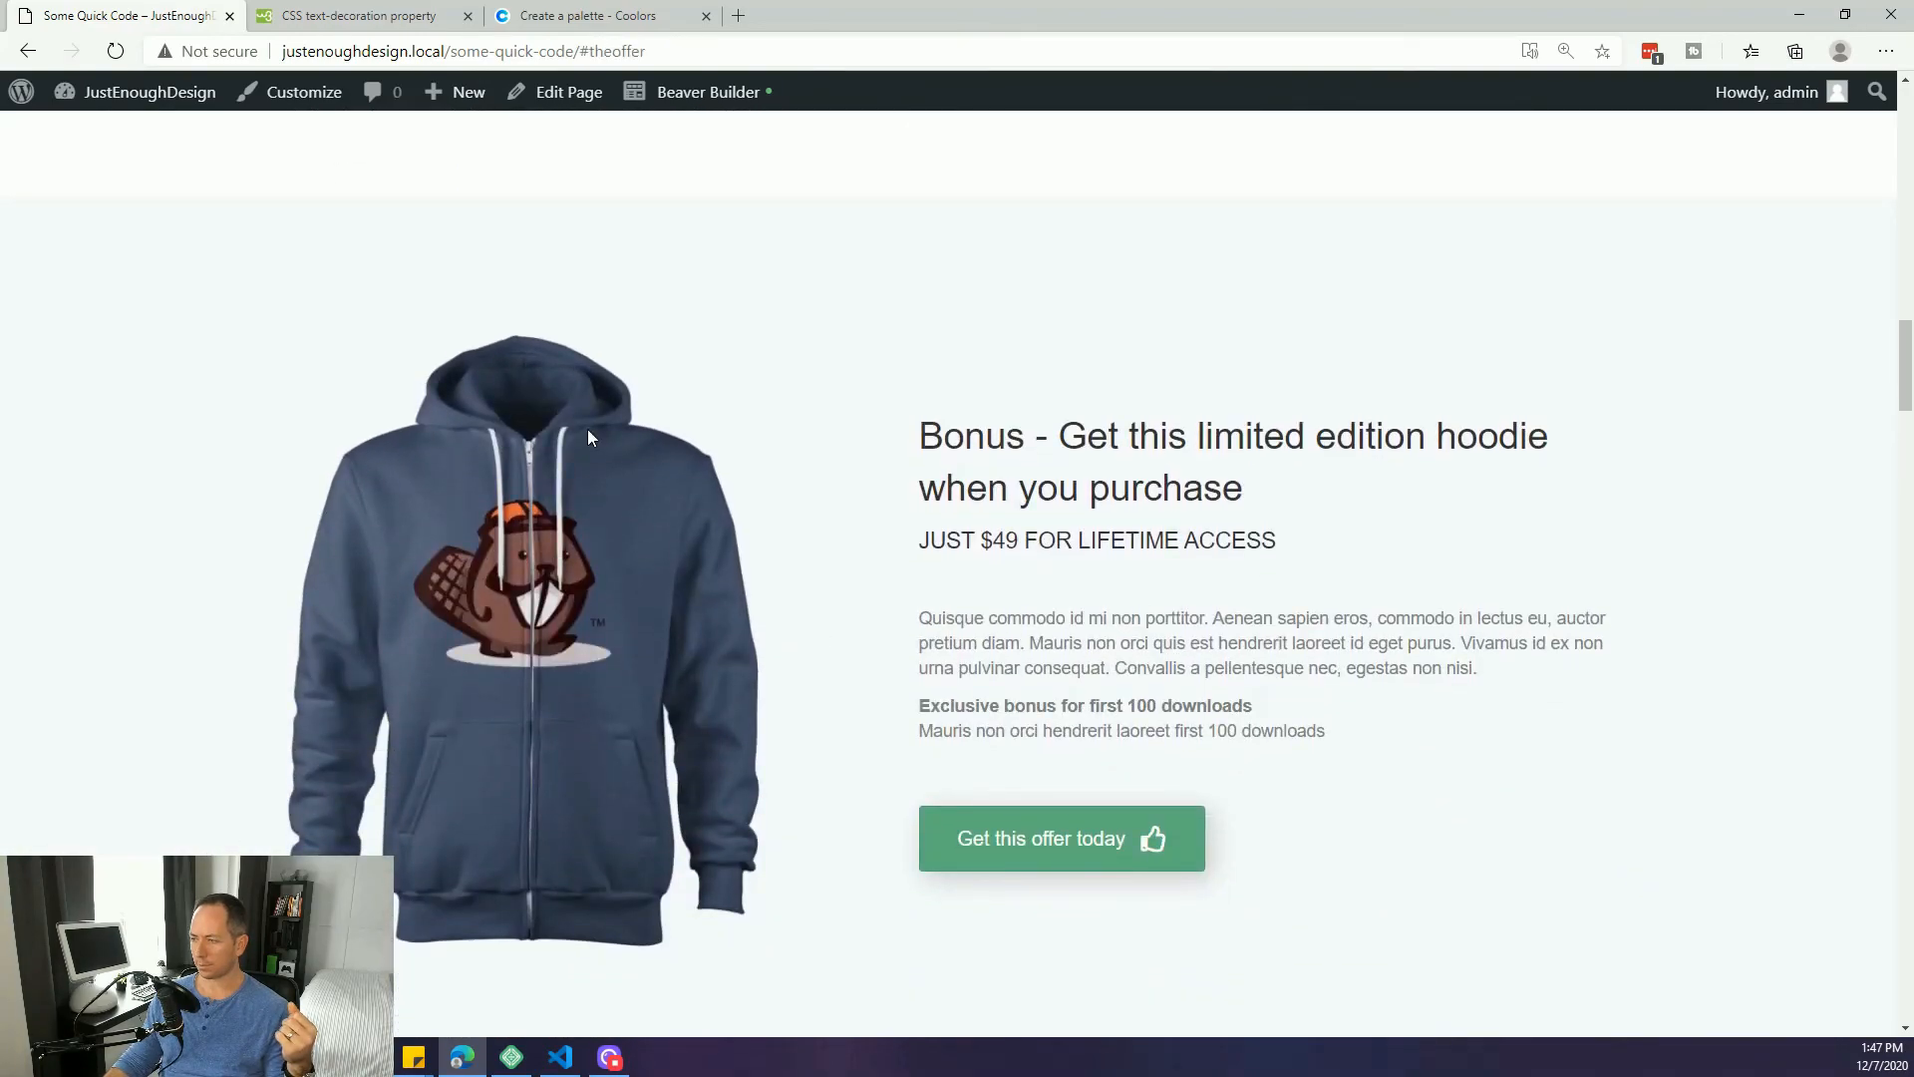
pyautogui.click(1067, 843)
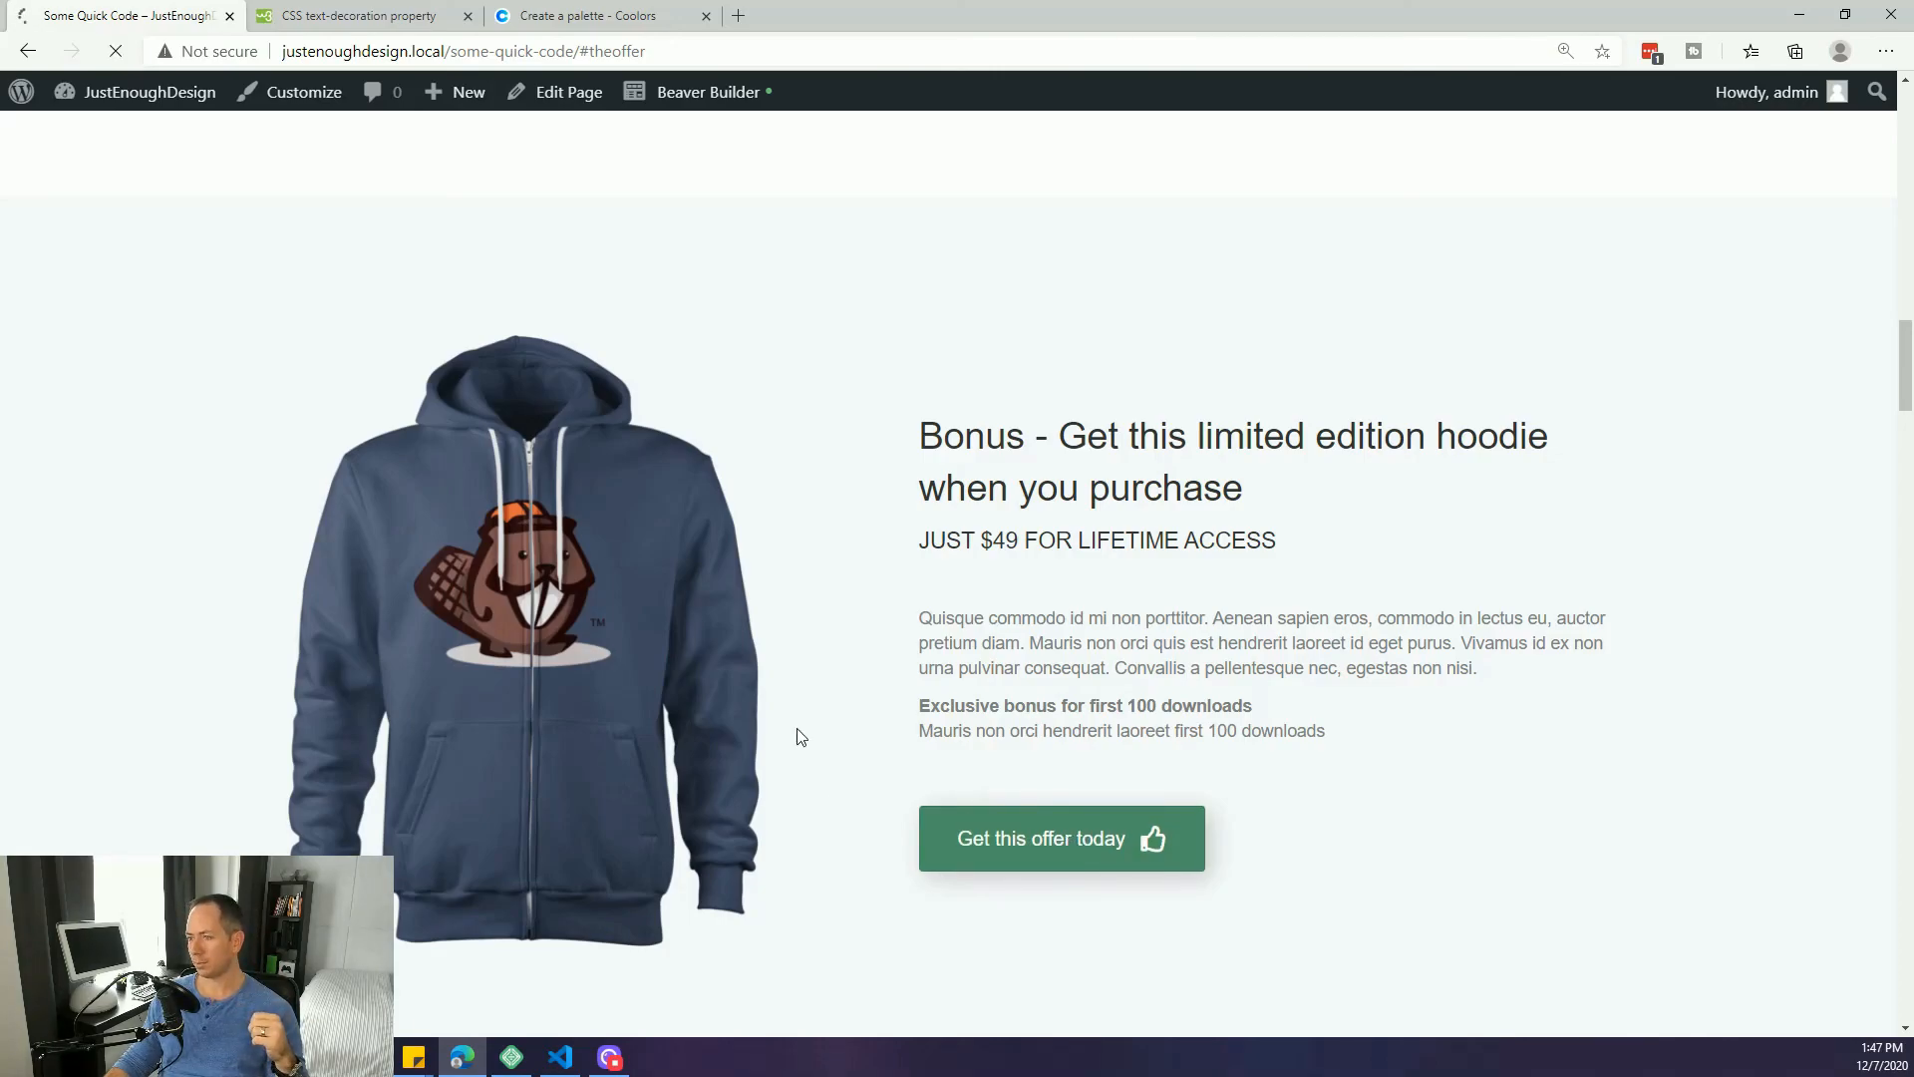